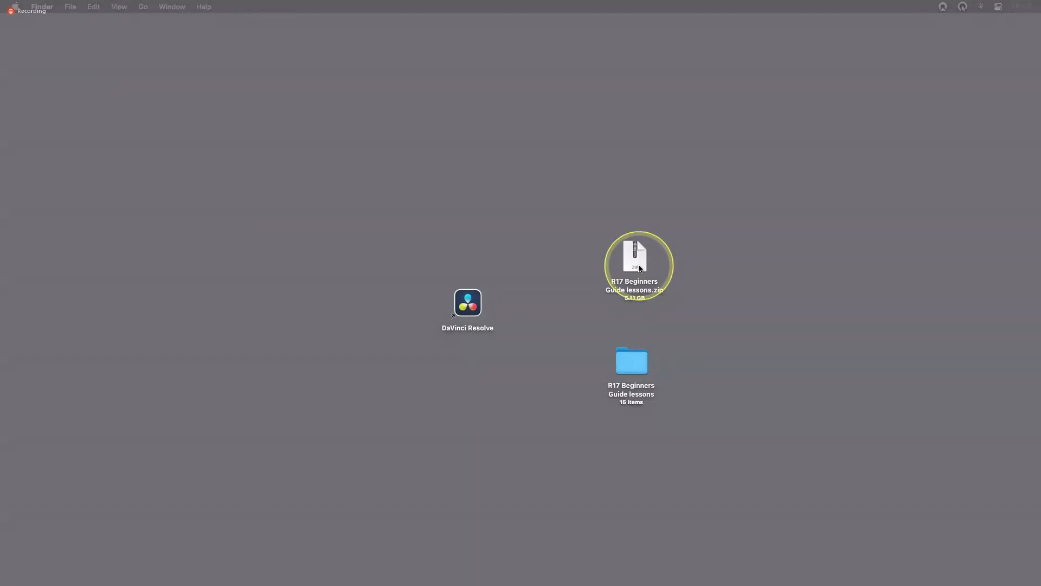
Open the R17 Beginners Guide lessons folder, hide its sidebar, and make the window narrower and more central on the desktop
{"action": "left_click", "coordinate": [633, 373]}
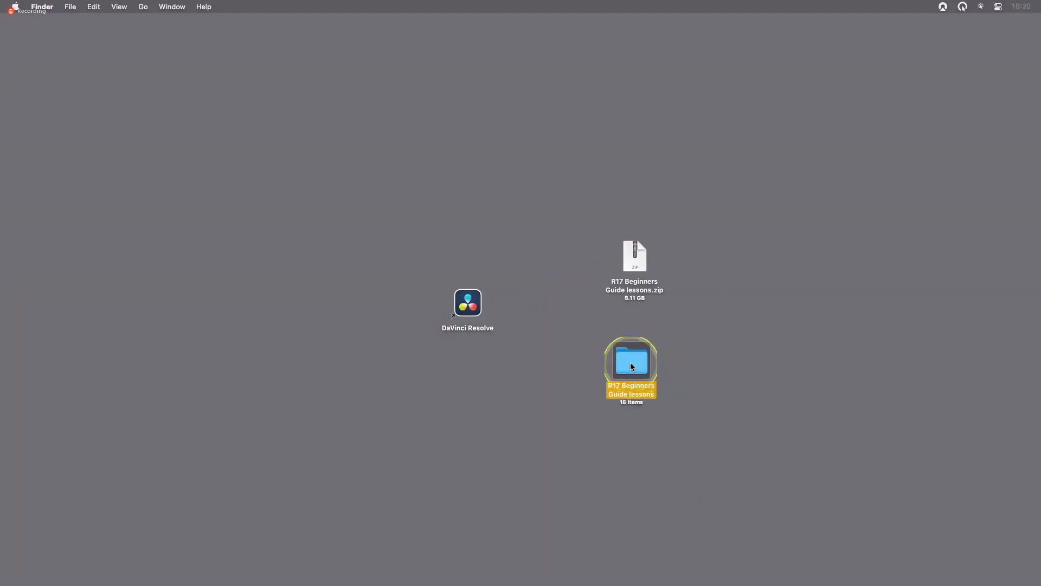
{"action": "double_click", "coordinate": [633, 363]}
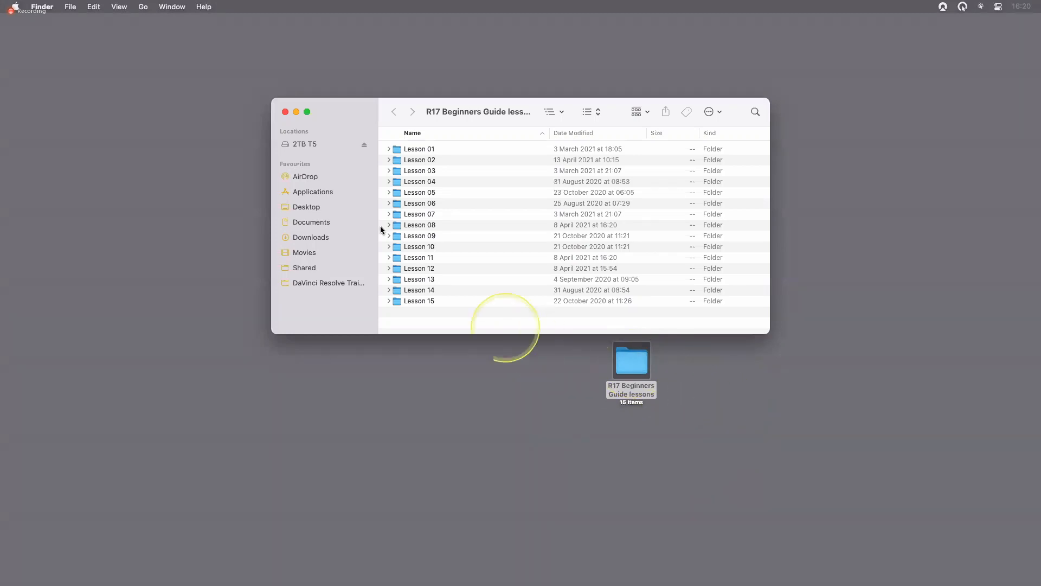
{"action": "left_click_drag", "start_coordinate": [377, 224], "coordinate": [261, 224]}
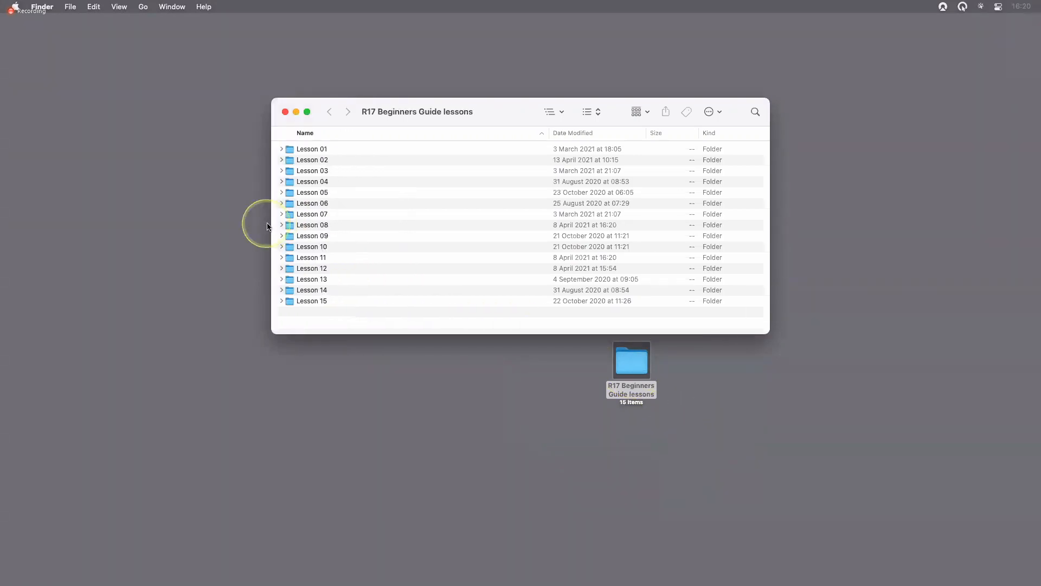
{"action": "left_click_drag", "start_coordinate": [768, 284], "coordinate": [647, 280]}
{"action": "left_click_drag", "start_coordinate": [529, 111], "coordinate": [578, 164]}
{"action": "left_click", "coordinate": [807, 234]}
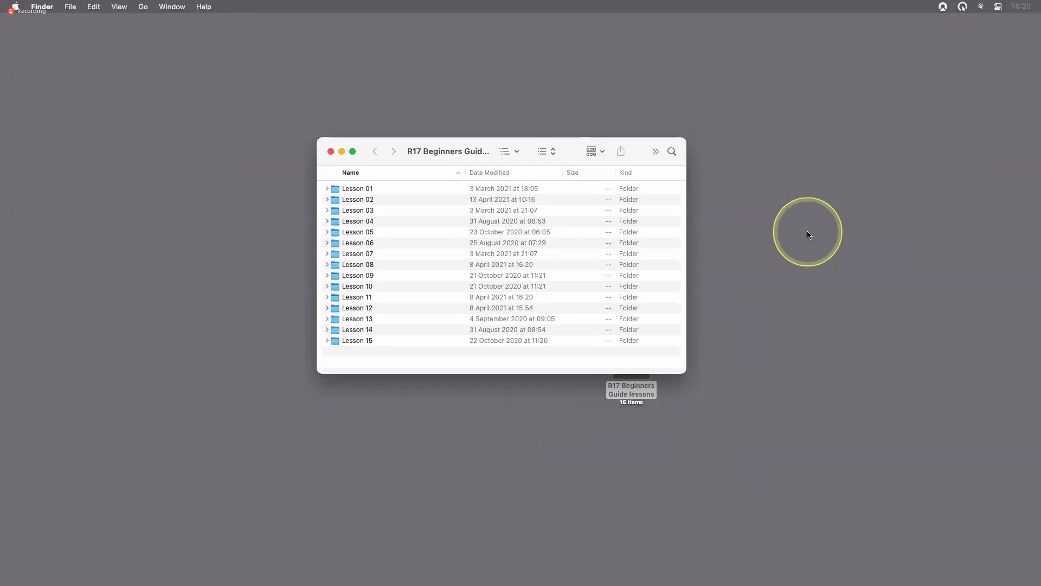
Expand the Lesson 01 through Lesson 06 folders in order to examine the media, timeline and project files inside each
{"action": "left_click", "coordinate": [327, 188]}
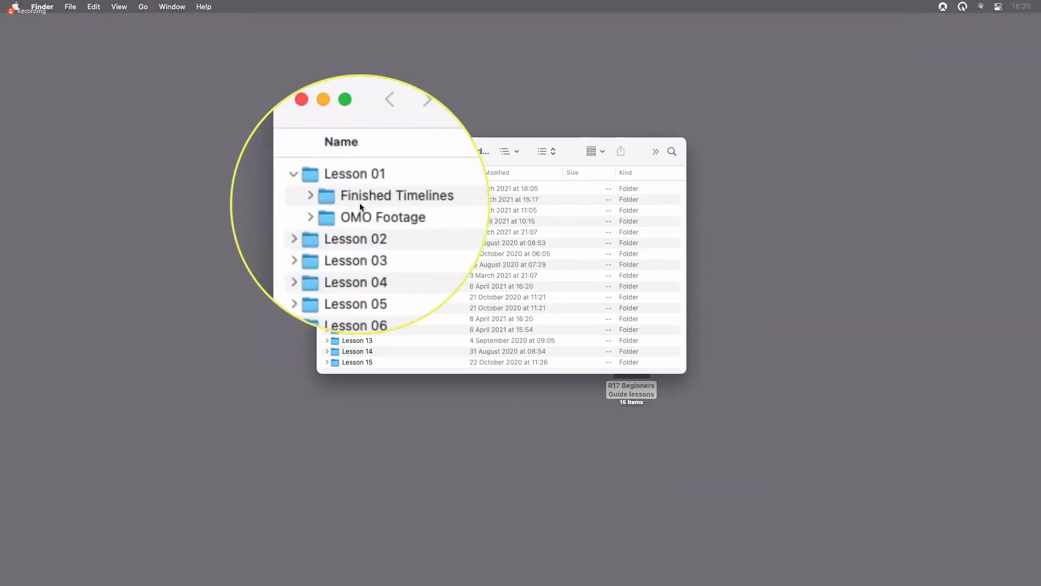
{"action": "left_click", "coordinate": [327, 221]}
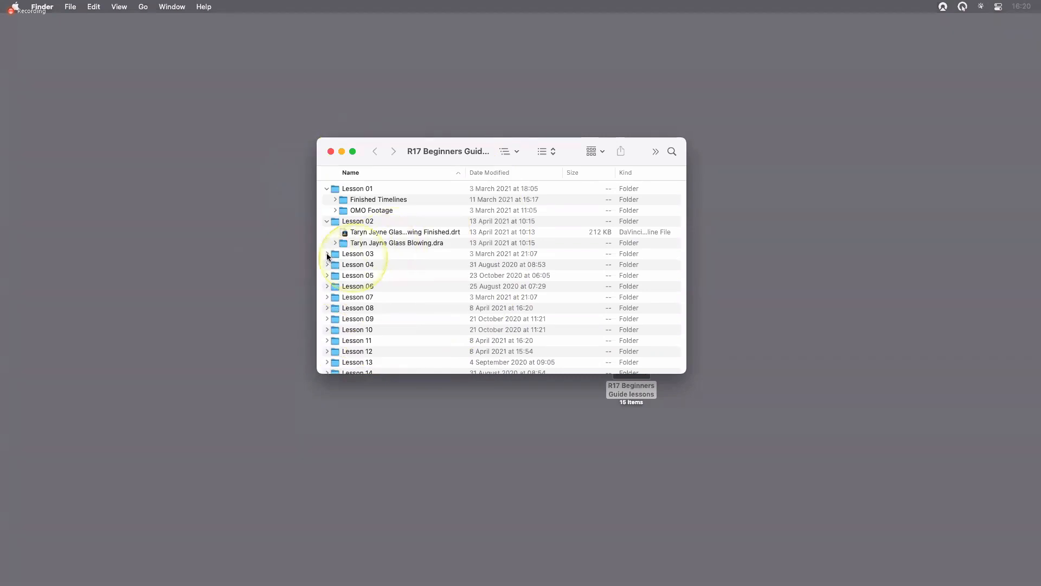
{"action": "left_click", "coordinate": [327, 254]}
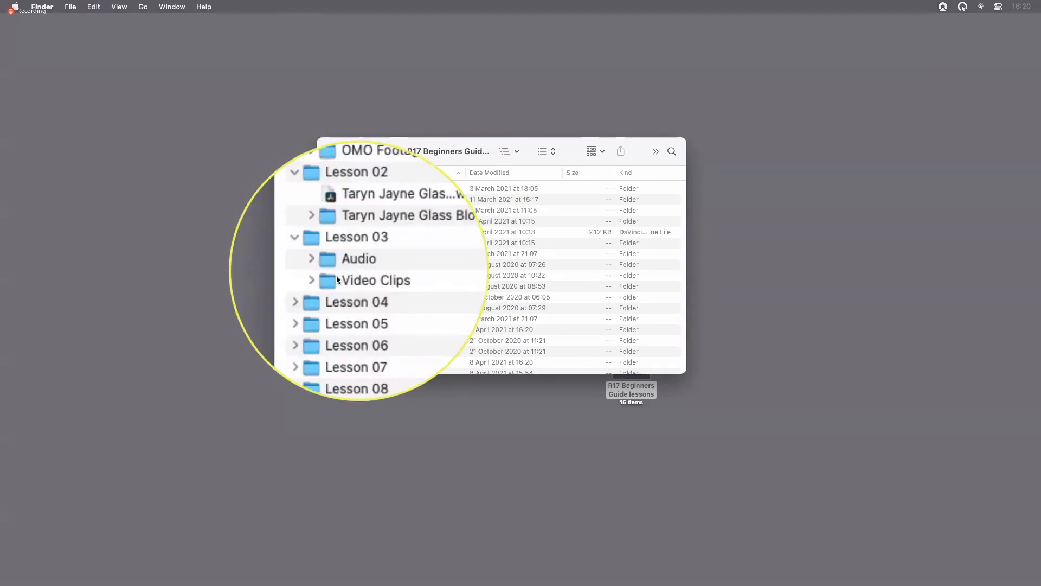
{"action": "left_click", "coordinate": [327, 285]}
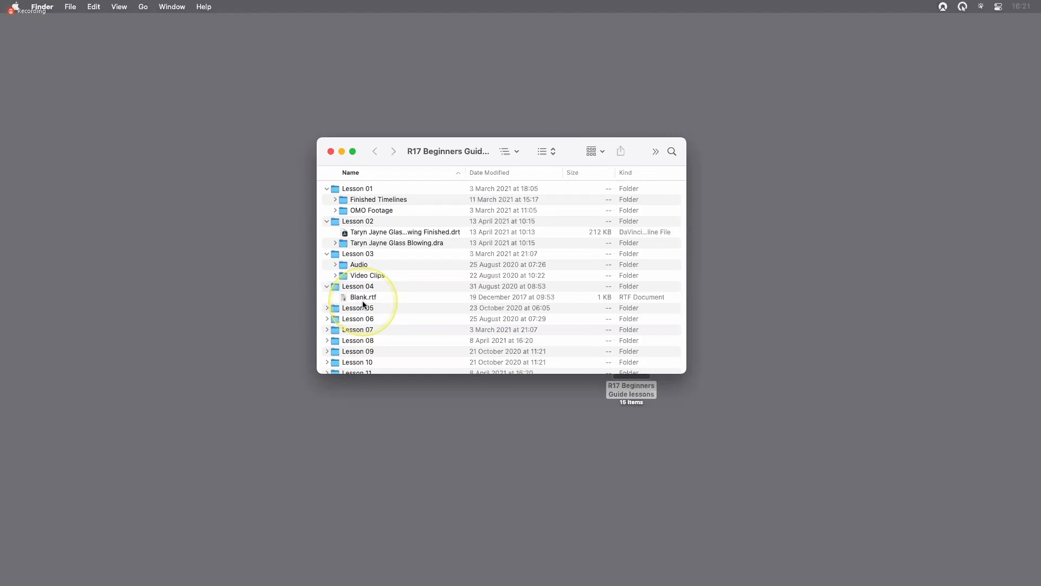
{"action": "left_click", "coordinate": [327, 307]}
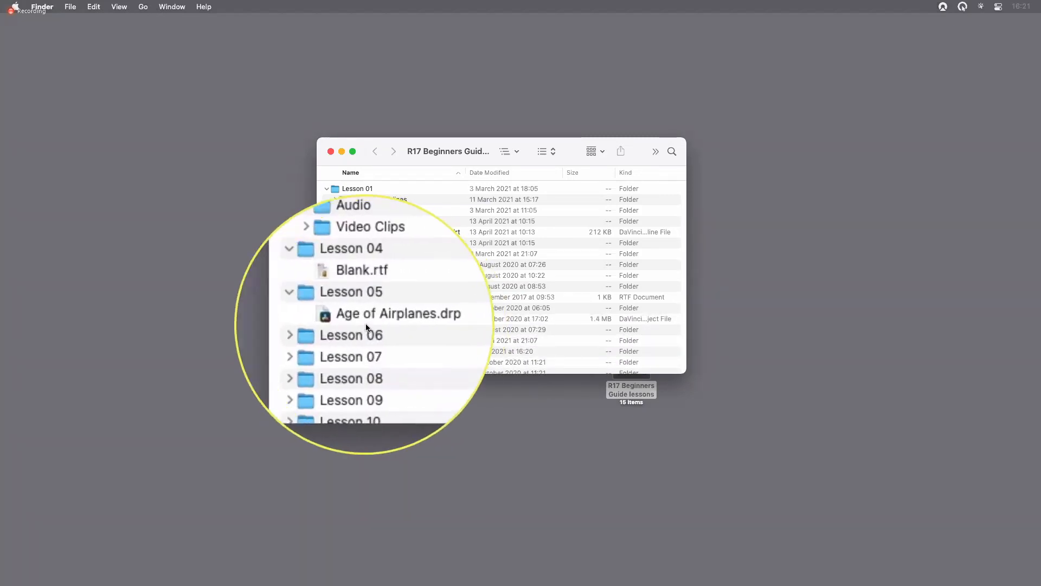
{"action": "left_click", "coordinate": [327, 329]}
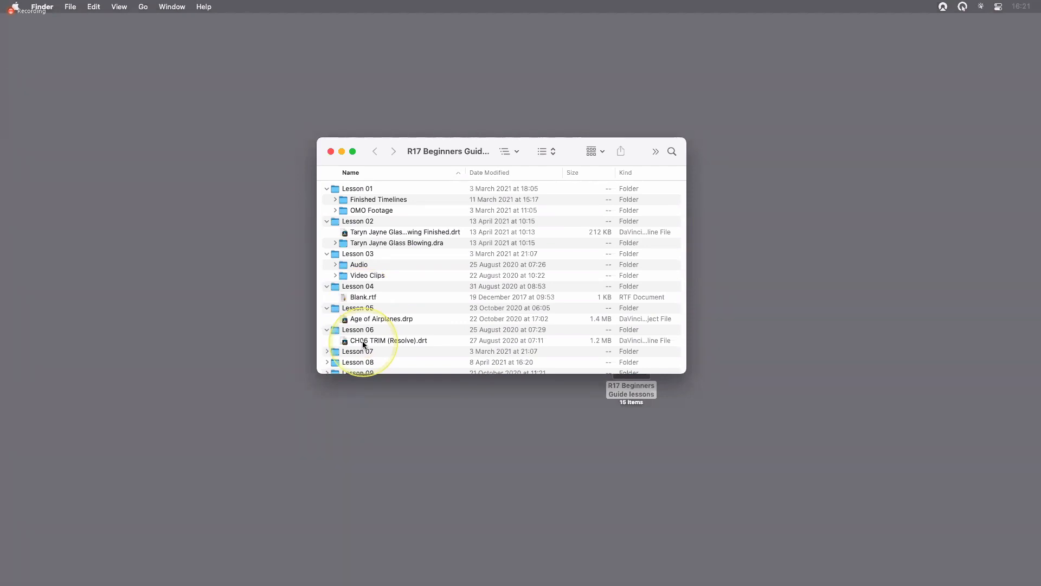
Collapse the expanded lesson folders from Lesson 06 back up to Lesson 01
{"action": "left_click", "coordinate": [327, 330]}
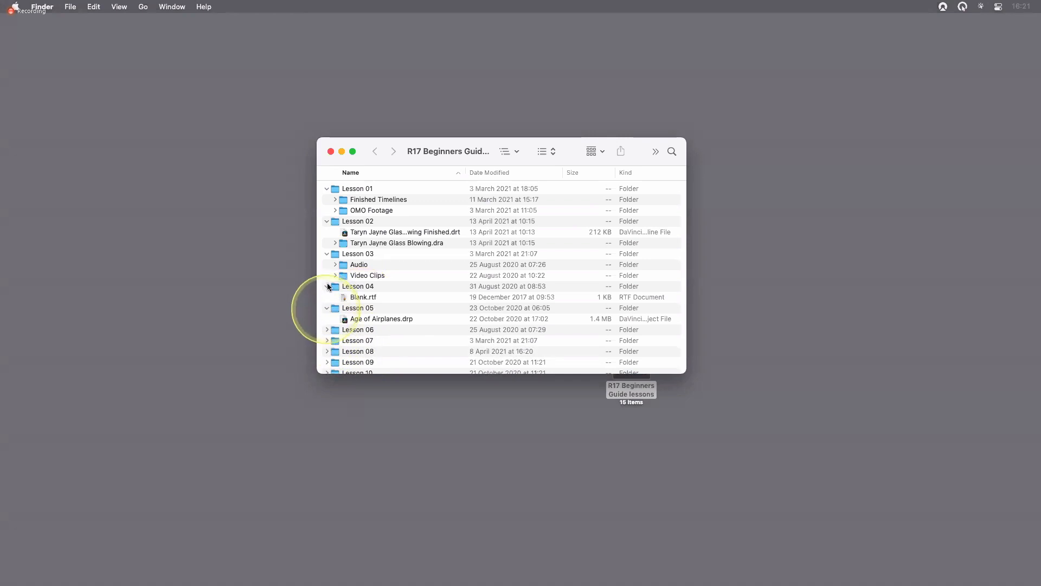
{"action": "left_click", "coordinate": [327, 308]}
{"action": "left_click", "coordinate": [327, 286]}
{"action": "left_click", "coordinate": [327, 254]}
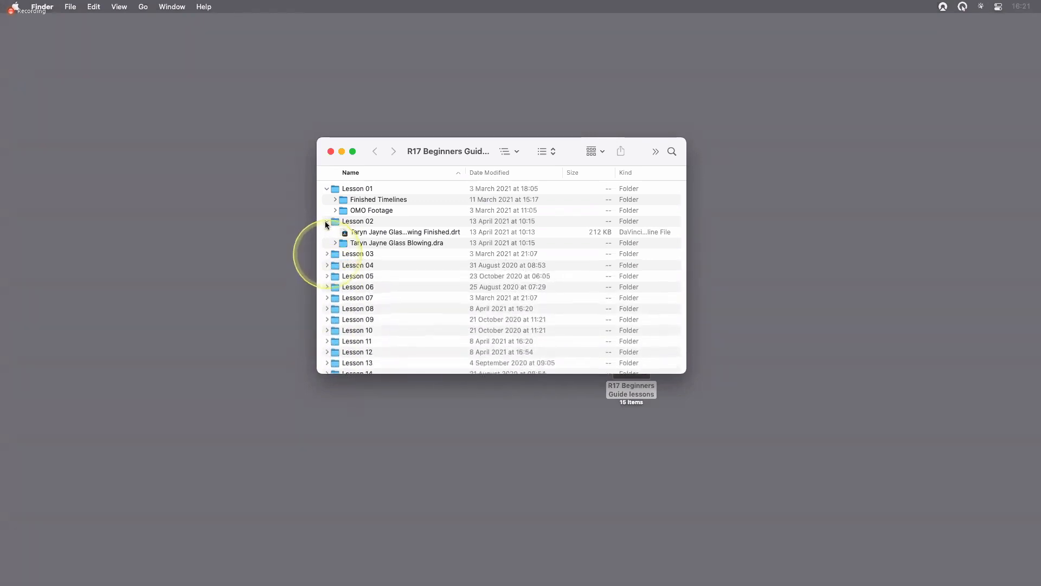
{"action": "left_click", "coordinate": [327, 222]}
{"action": "left_click", "coordinate": [327, 188]}
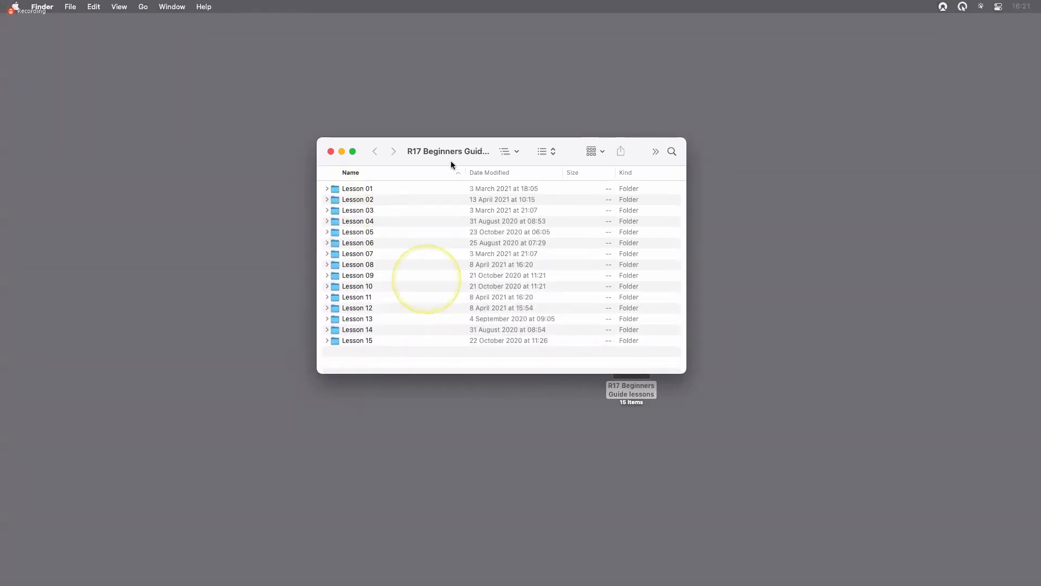
Shift the lessons folder window slightly, close it, and deselect the folder on the desktop
{"action": "left_click_drag", "start_coordinate": [450, 161], "coordinate": [417, 149]}
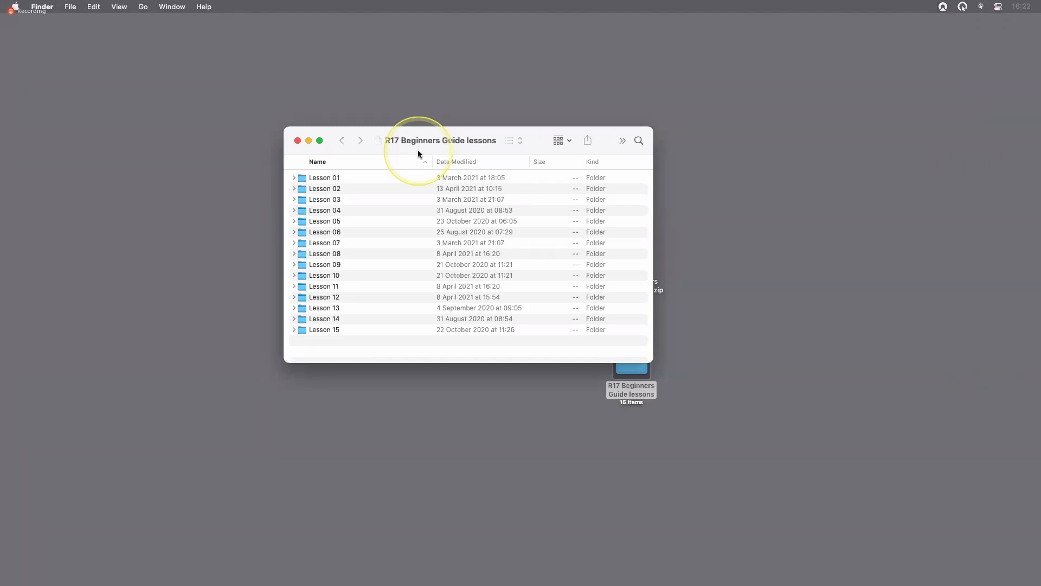
{"action": "left_click", "coordinate": [298, 141]}
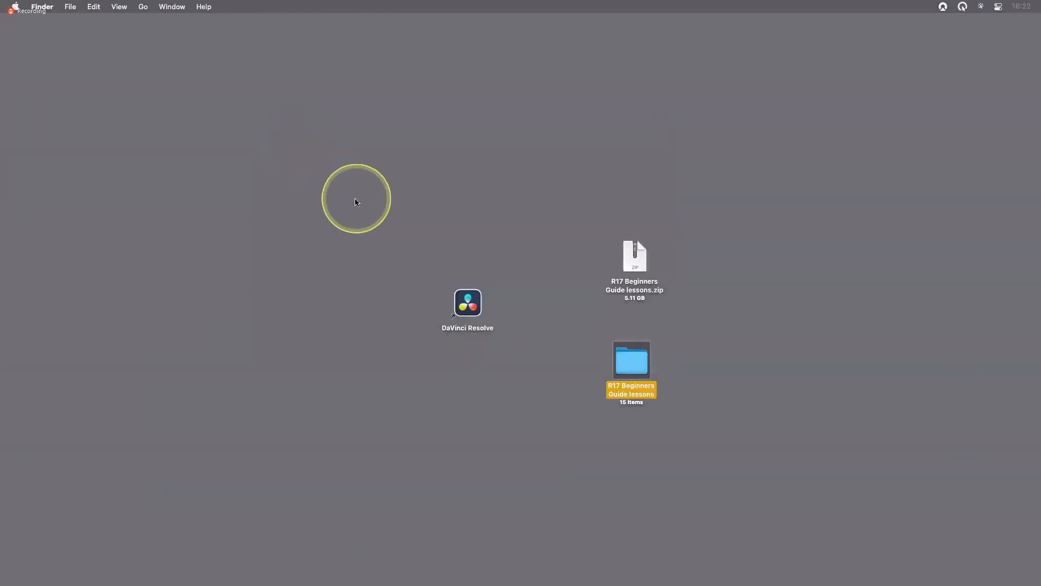
{"action": "left_click", "coordinate": [356, 202]}
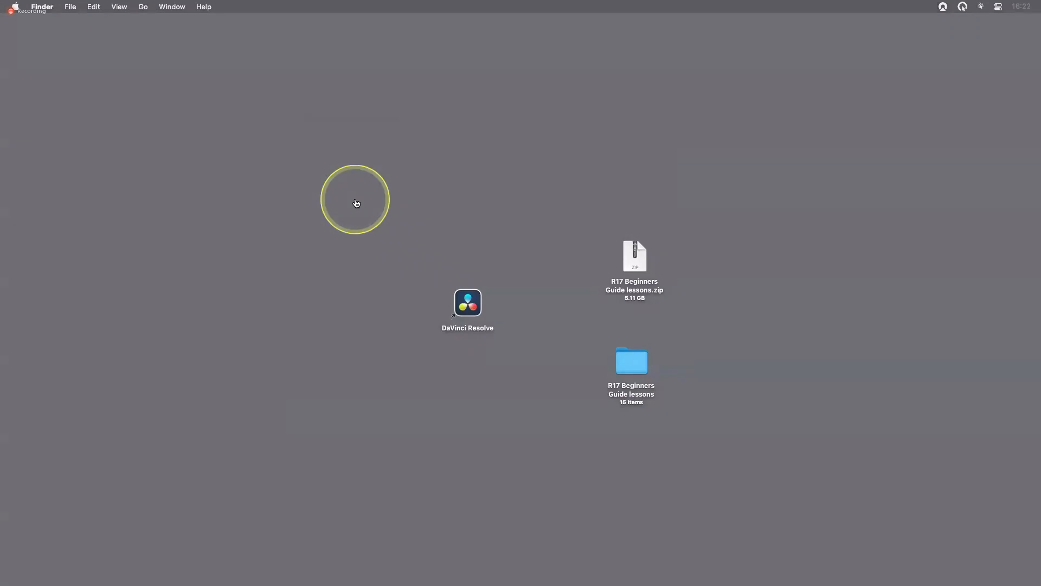
Switch to the Keynote presentation and advance from the Media Files slide to the Resolve Overview slide
{"action": "key", "text": "super+Tab"}
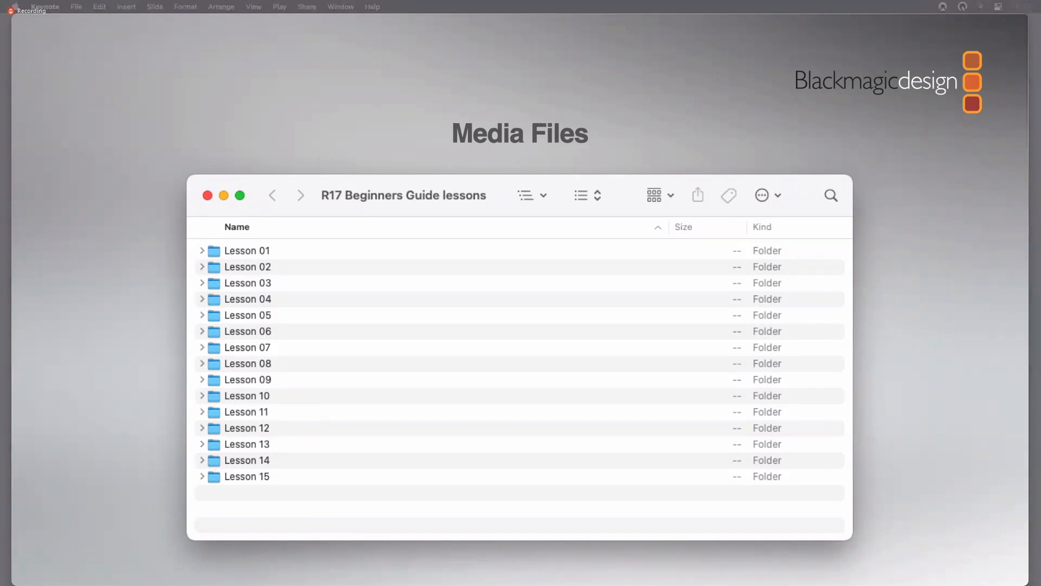
{"action": "key", "text": "Right"}
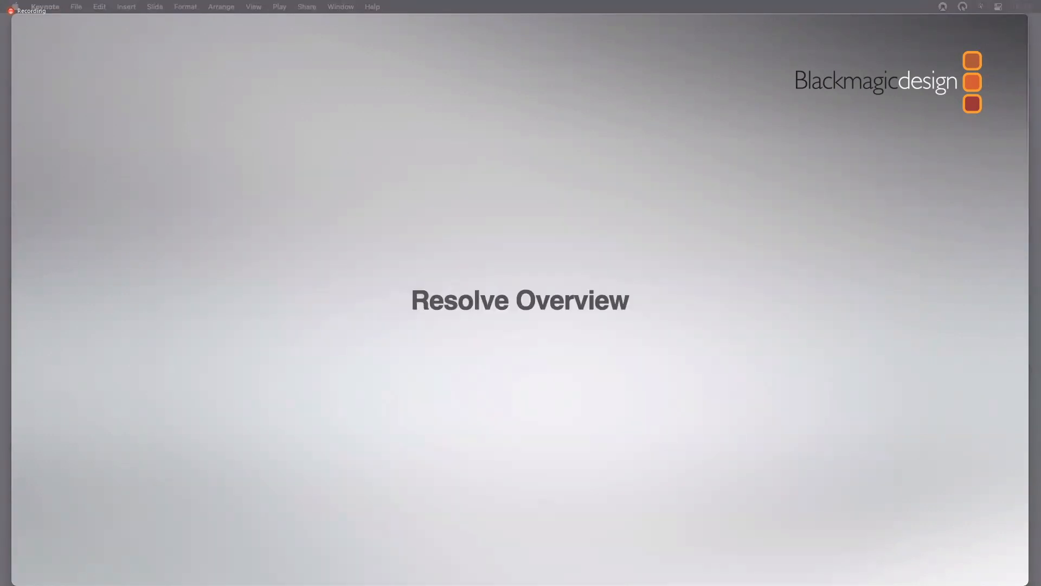
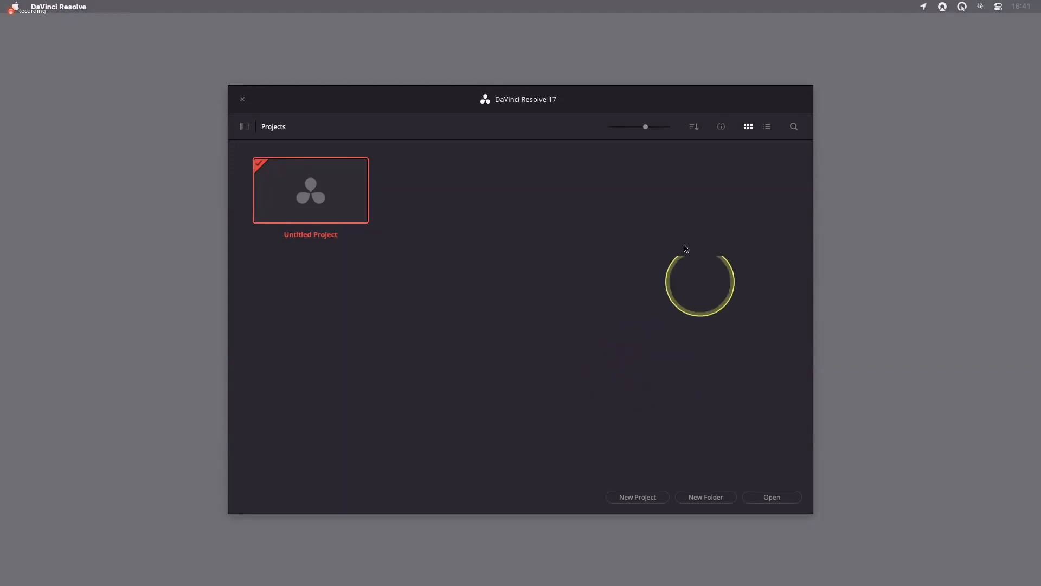
{"action": "left_click_drag", "start_coordinate": [596, 103], "coordinate": [596, 96]}
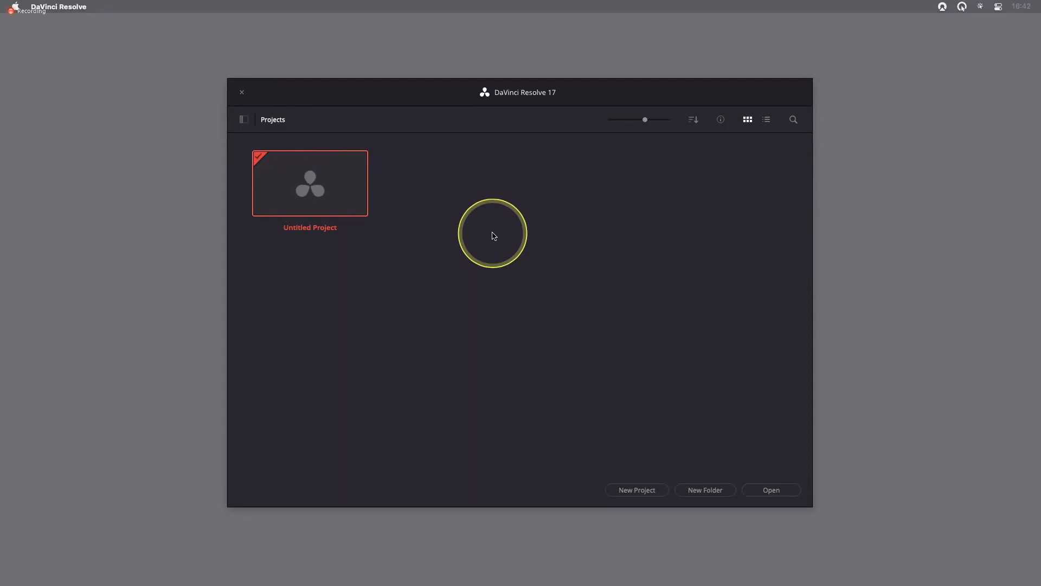
{"action": "left_click", "coordinate": [709, 495]}
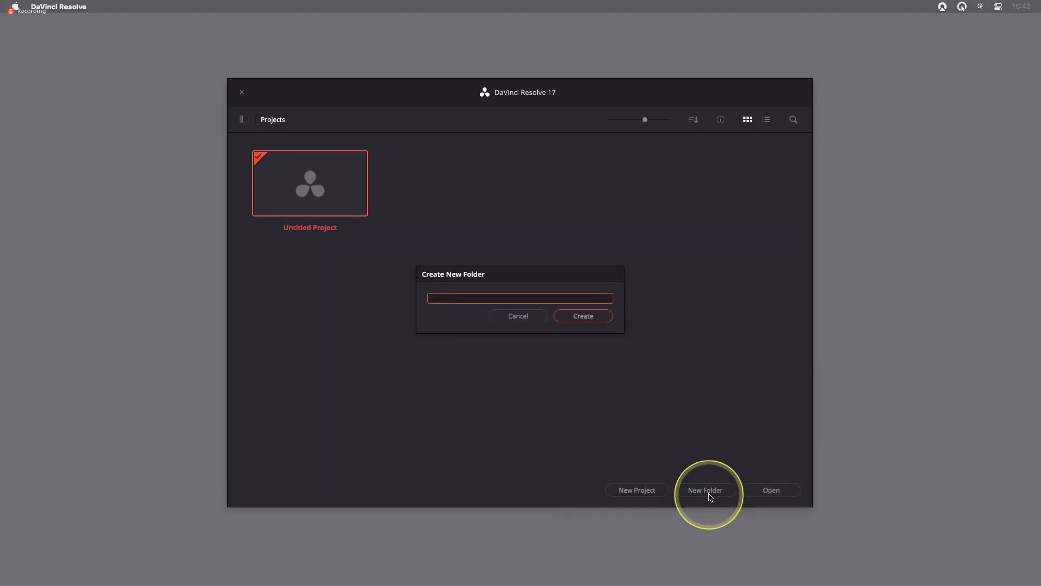
{"action": "left_click", "coordinate": [510, 317]}
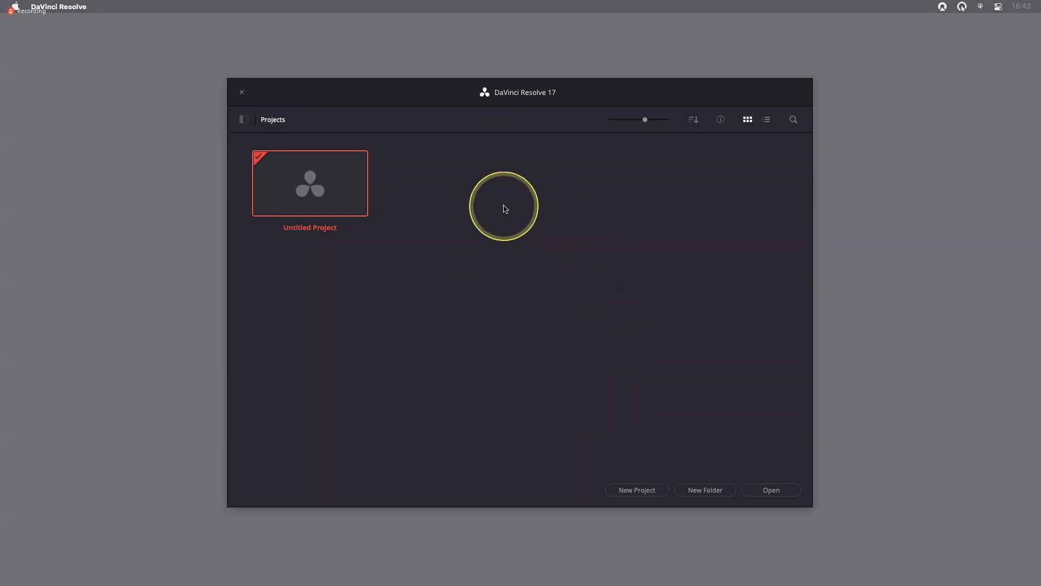
{"action": "right_click", "coordinate": [504, 208]}
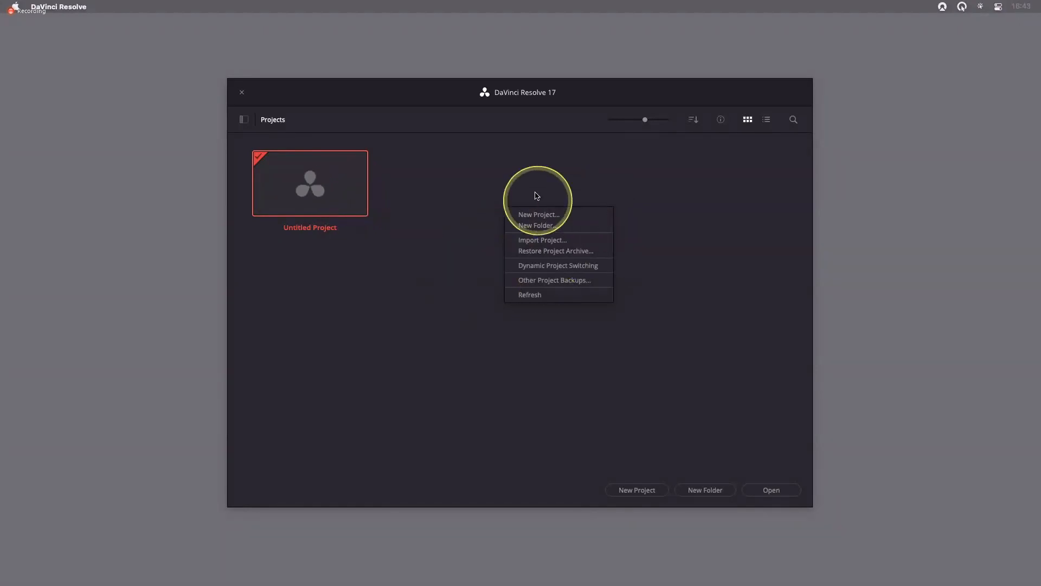
{"action": "left_click", "coordinate": [499, 197]}
Restore the Taryn Jayne Glass Blowing.dra project archive from Lesson 02 in the R17 Beginners Guide lessons folder on the Desktop
{"action": "right_click", "coordinate": [500, 212]}
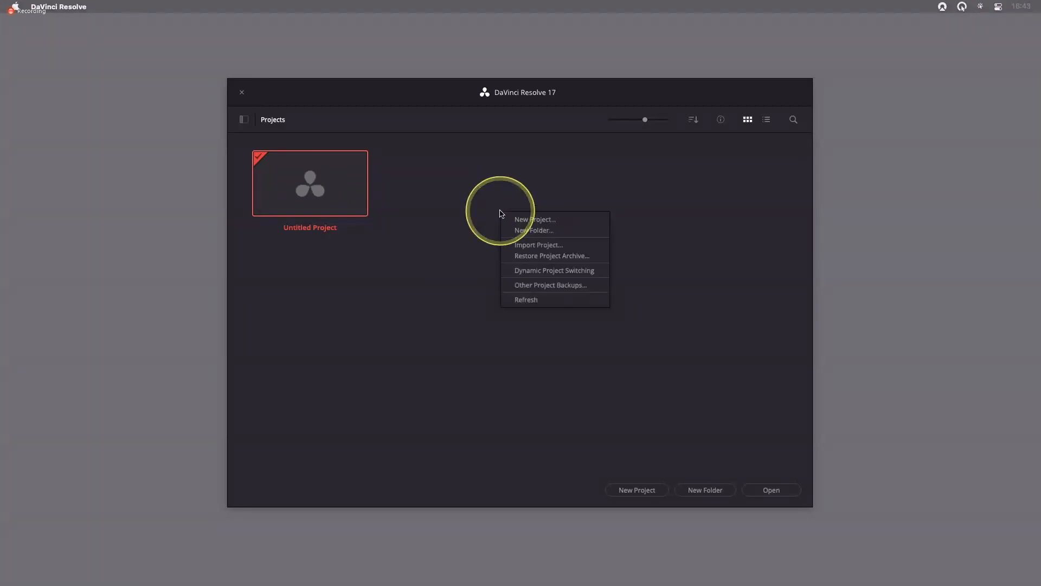
{"action": "left_click", "coordinate": [559, 255]}
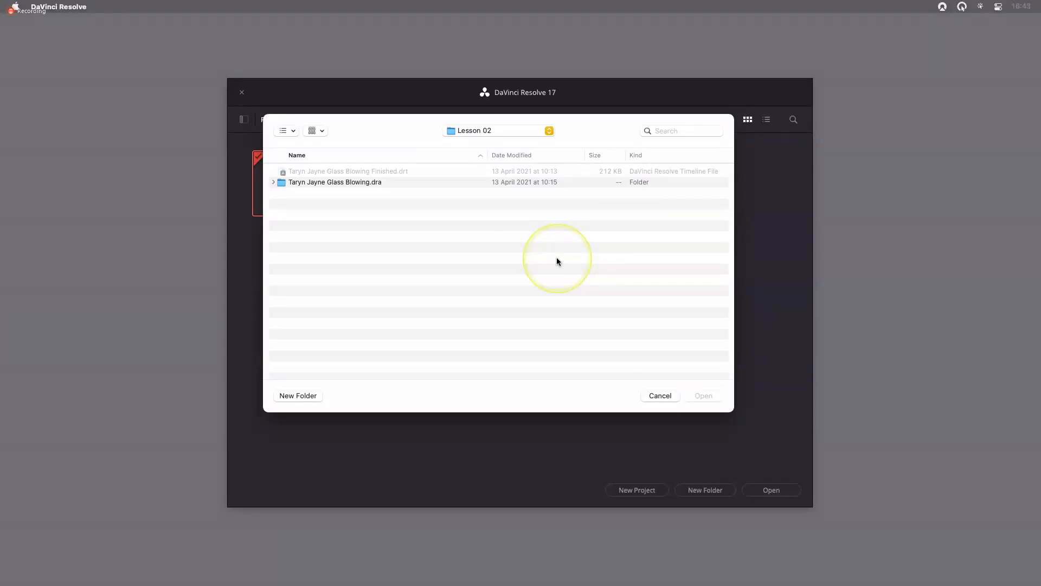
{"action": "key", "text": "super+d"}
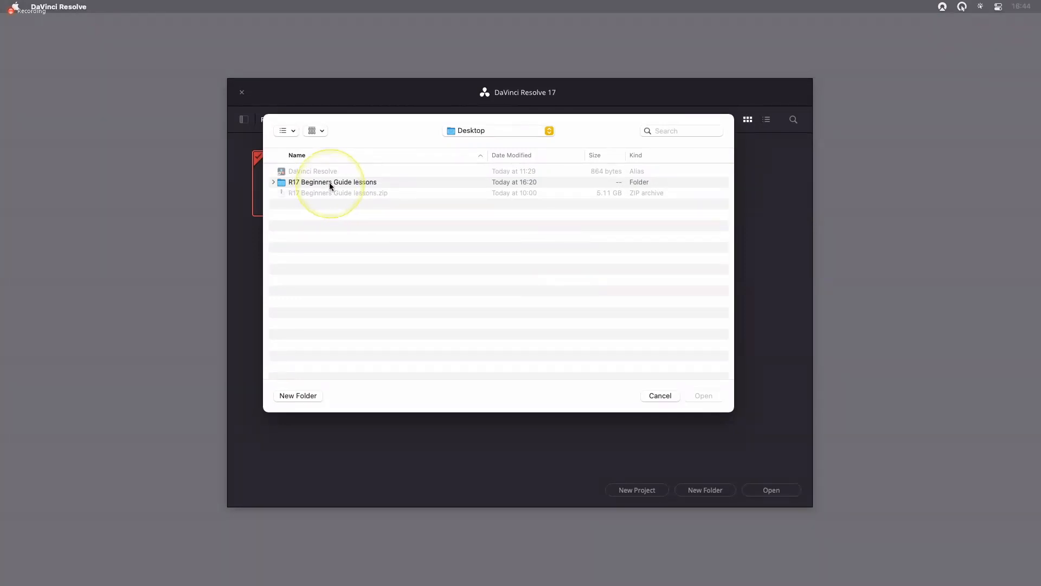
{"action": "double_click", "coordinate": [305, 183]}
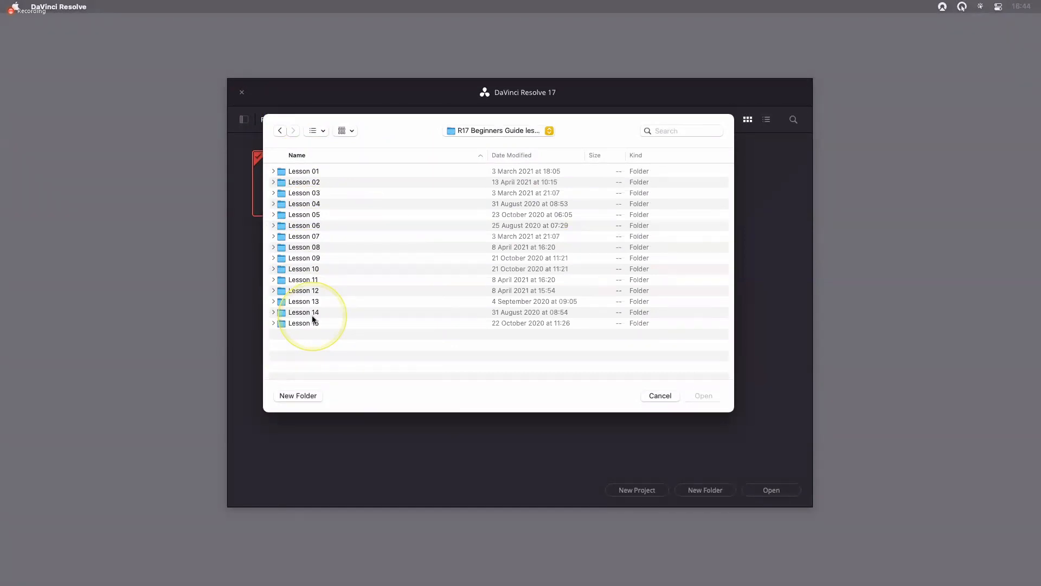
{"action": "double_click", "coordinate": [276, 183]}
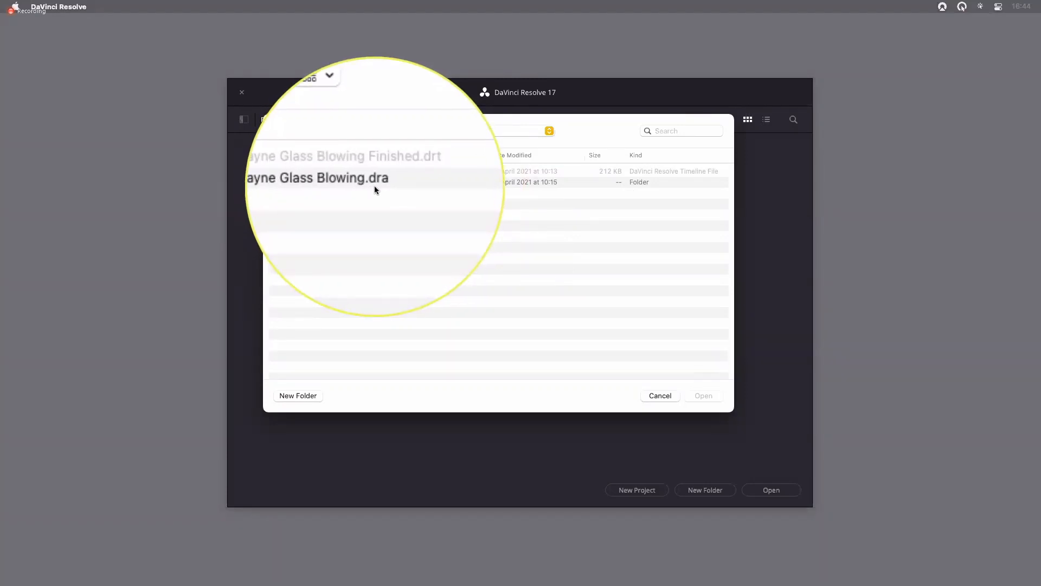
{"action": "left_click", "coordinate": [353, 183]}
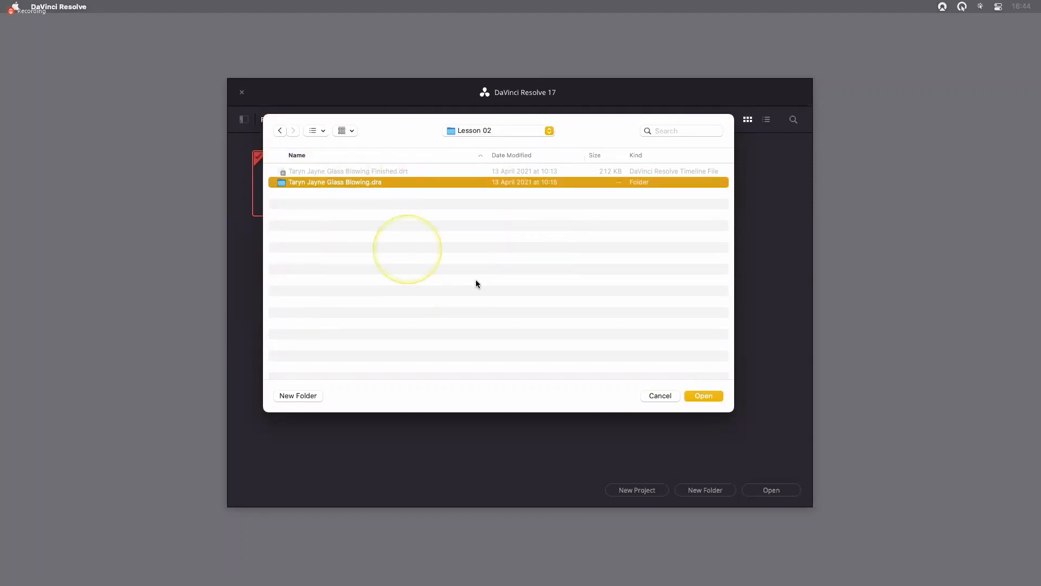
{"action": "left_click", "coordinate": [703, 397]}
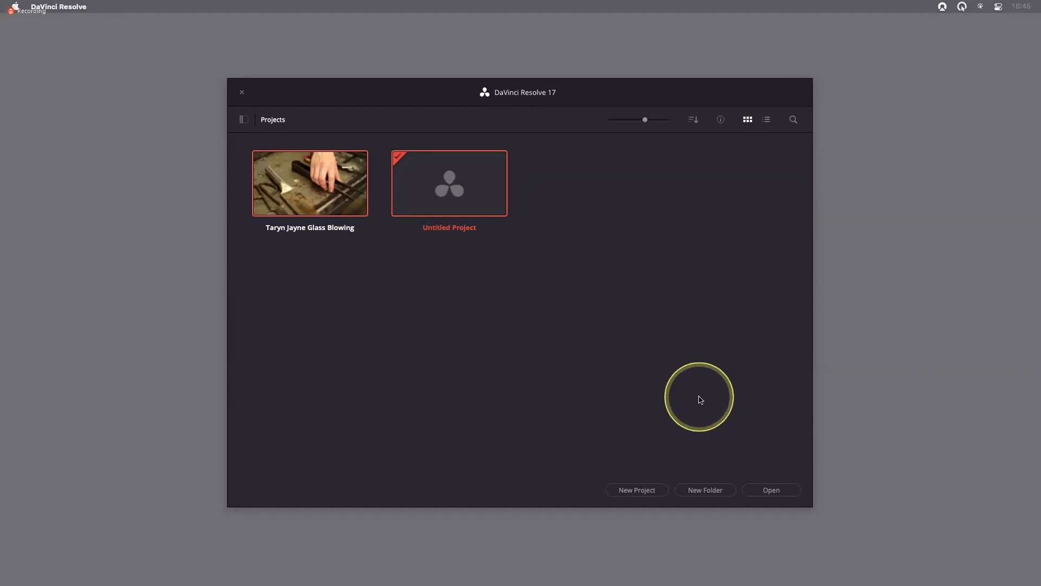
{"action": "key", "text": "ctrl+m"}
{"action": "right_click", "coordinate": [503, 282]}
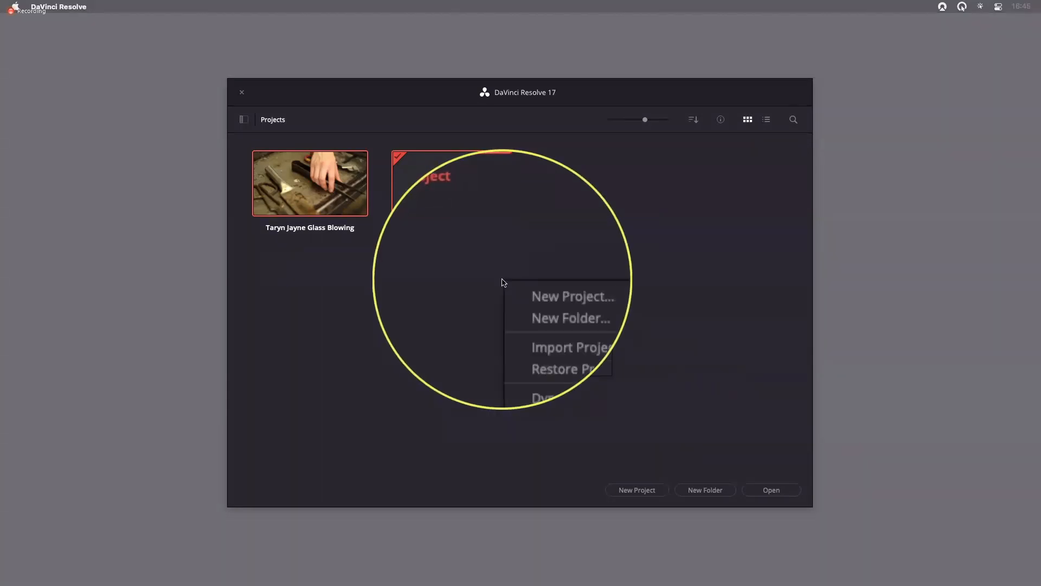
{"action": "key", "text": "ctrl+m"}
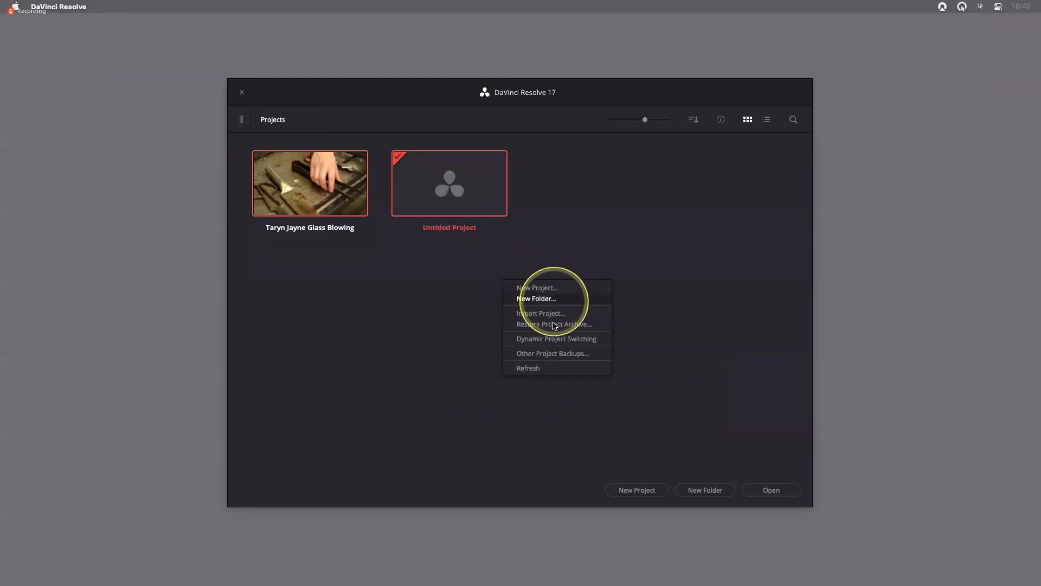
{"action": "key", "text": "ctrl+m"}
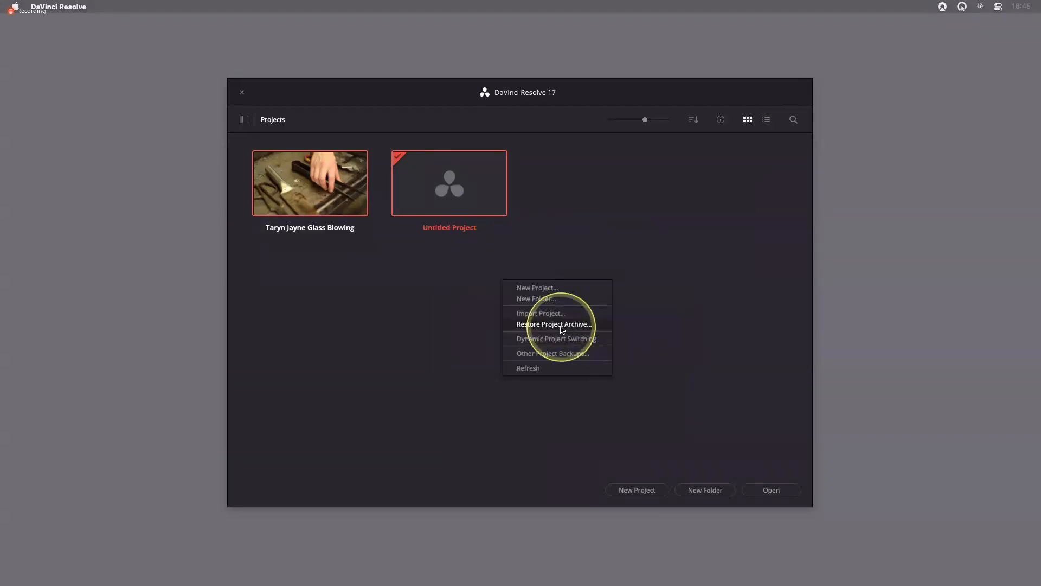
{"action": "left_click", "coordinate": [561, 326]}
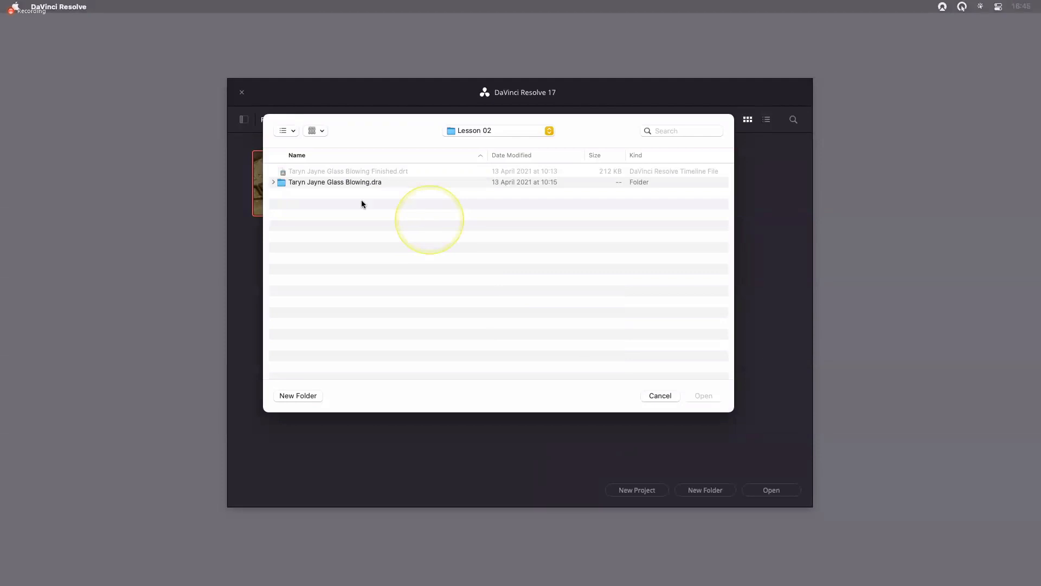
{"action": "left_click", "coordinate": [299, 184]}
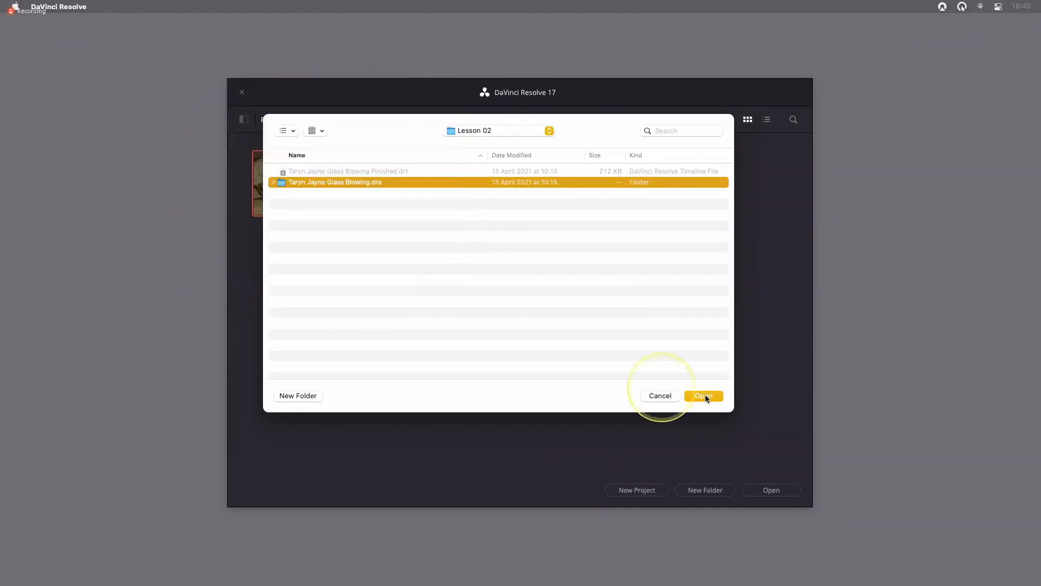
{"action": "left_click", "coordinate": [658, 396]}
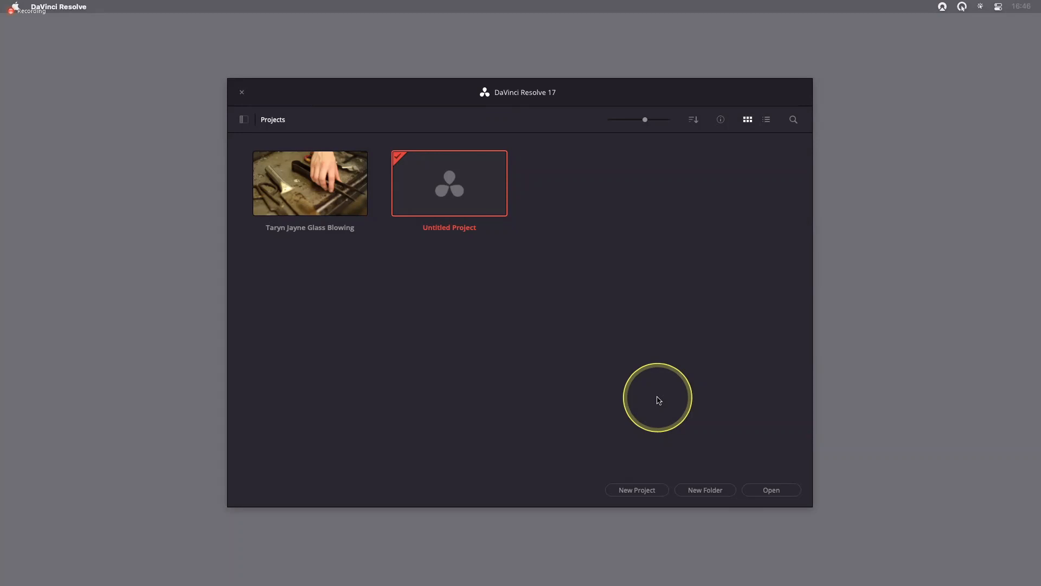
Open the restored Taryn Jayne Glass Blowing project, view the Cut page briefly, and return to the Edit page
{"action": "double_click", "coordinate": [313, 190]}
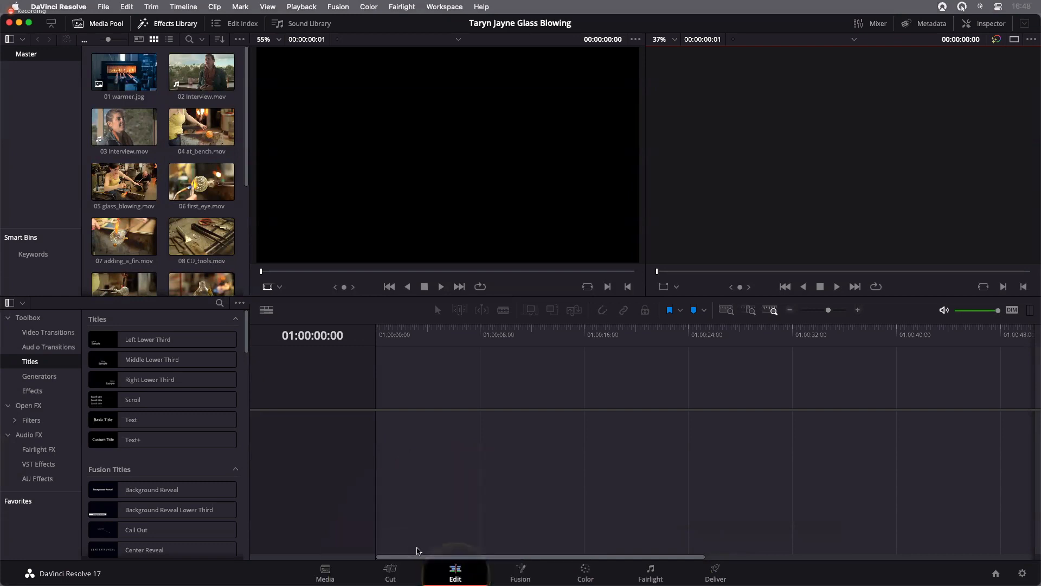
{"action": "left_click", "coordinate": [391, 575]}
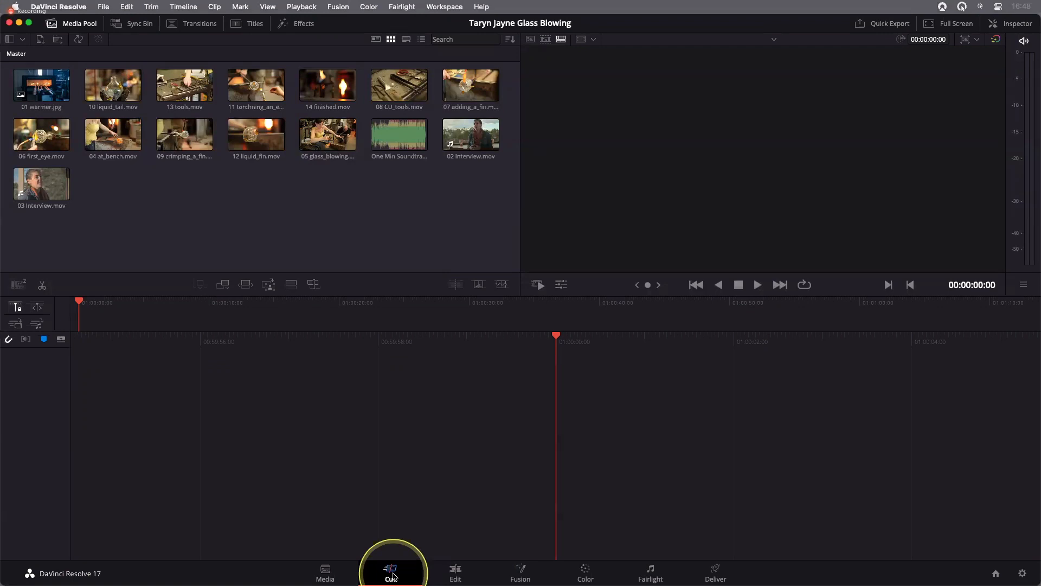
{"action": "left_click", "coordinate": [456, 575]}
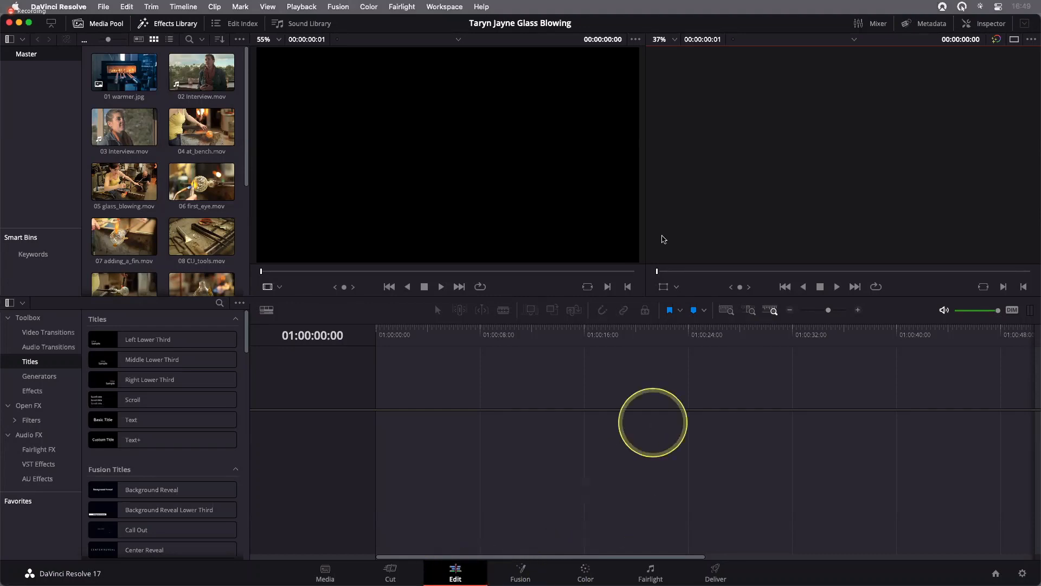
Reset the Edit page's UI layout to its default and examine the workspace's full-screen window option
{"action": "left_click", "coordinate": [444, 8]}
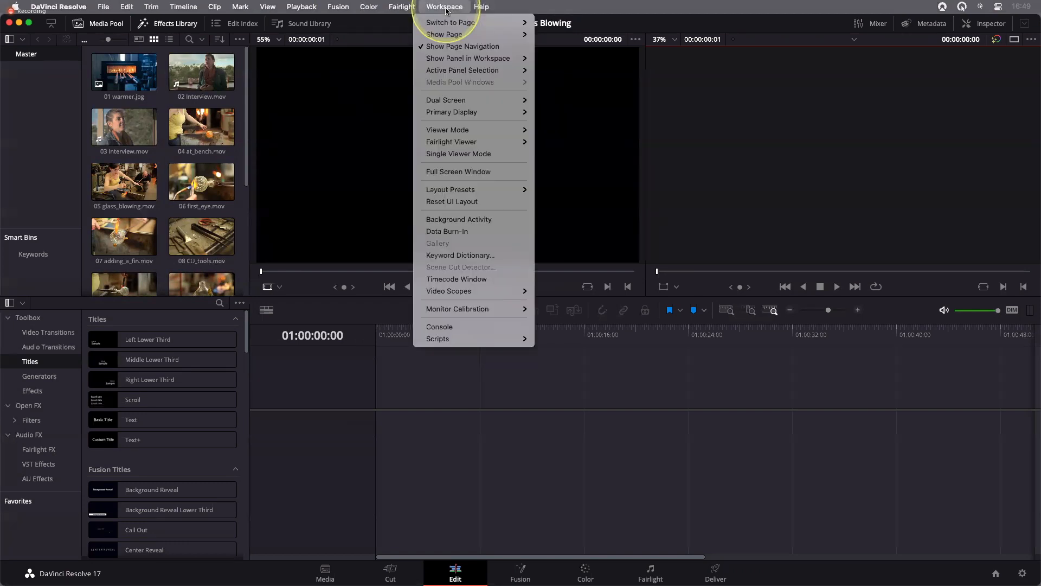
{"action": "left_click", "coordinate": [457, 202]}
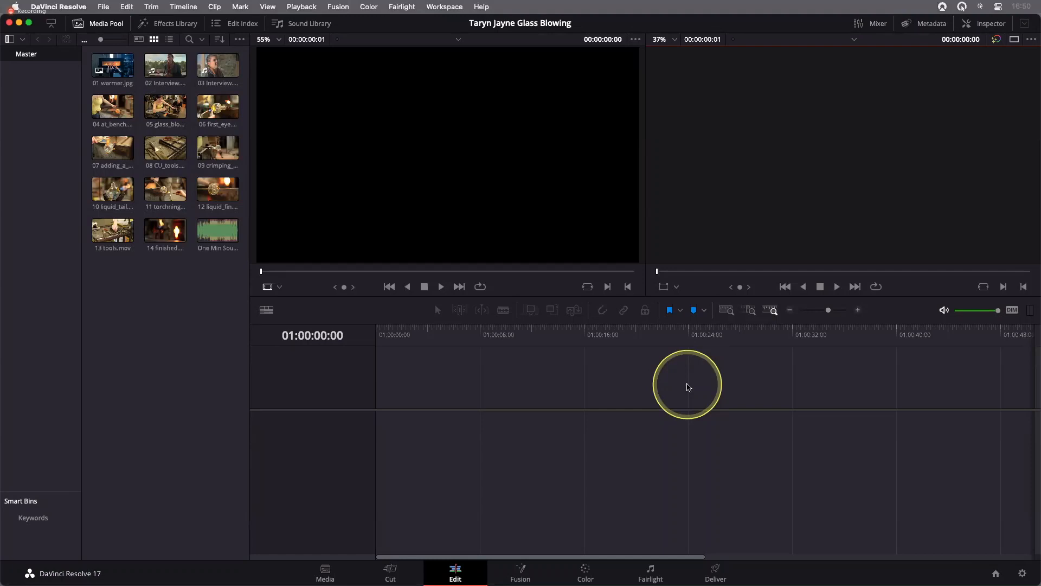
{"action": "left_click", "coordinate": [443, 7]}
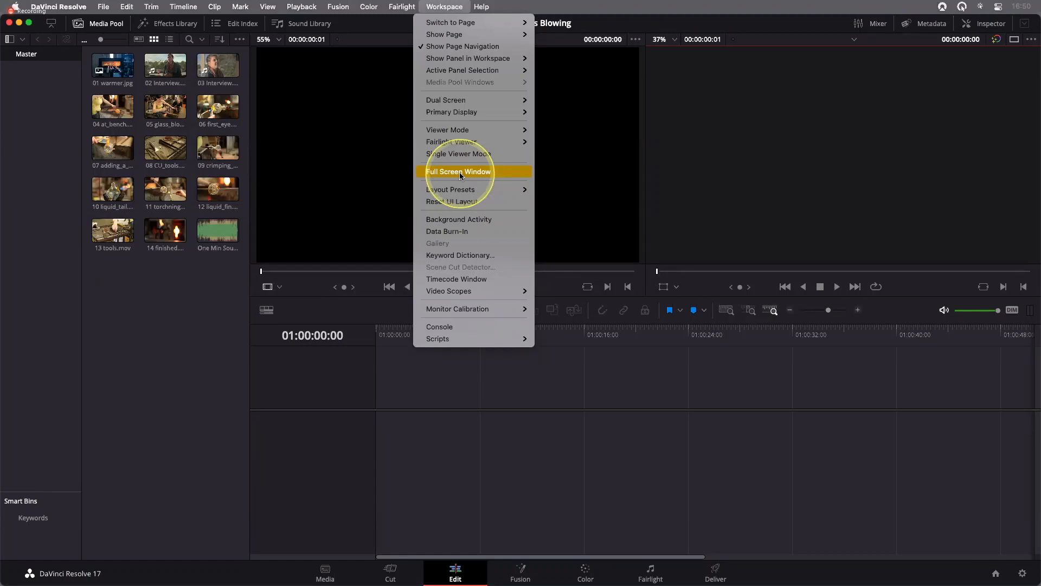
{"action": "left_click", "coordinate": [578, 187]}
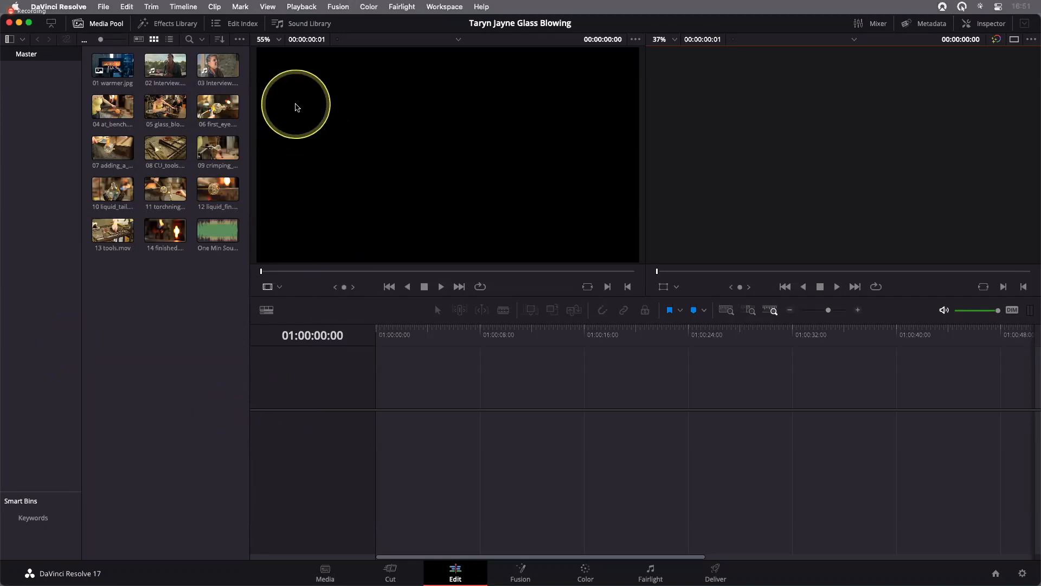
Preview 01 warmer.jpg and 02 Interview.mov in the source viewer, playing the interview clip
{"action": "left_click", "coordinate": [220, 64]}
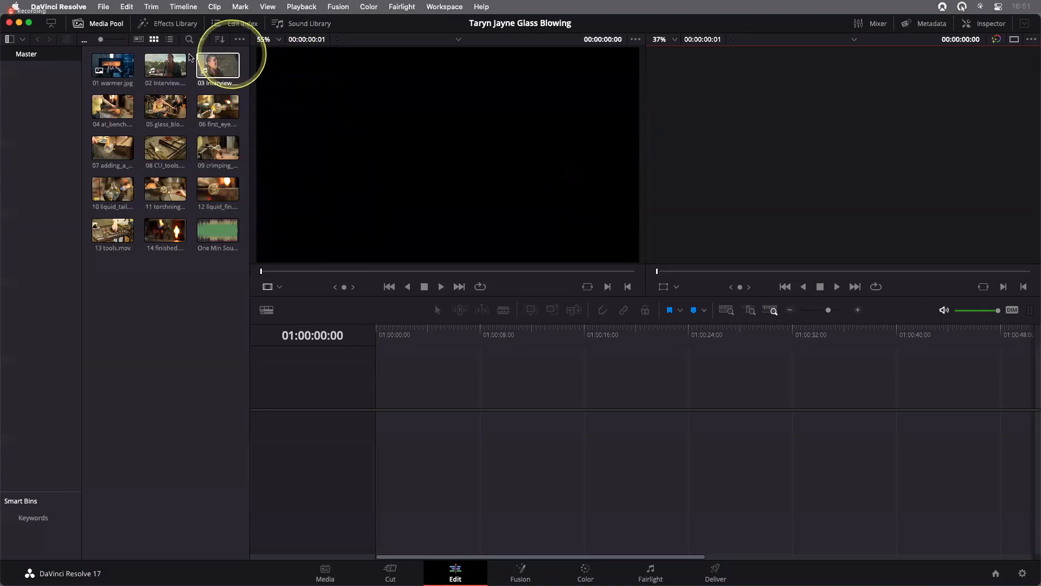
{"action": "left_click", "coordinate": [112, 65]}
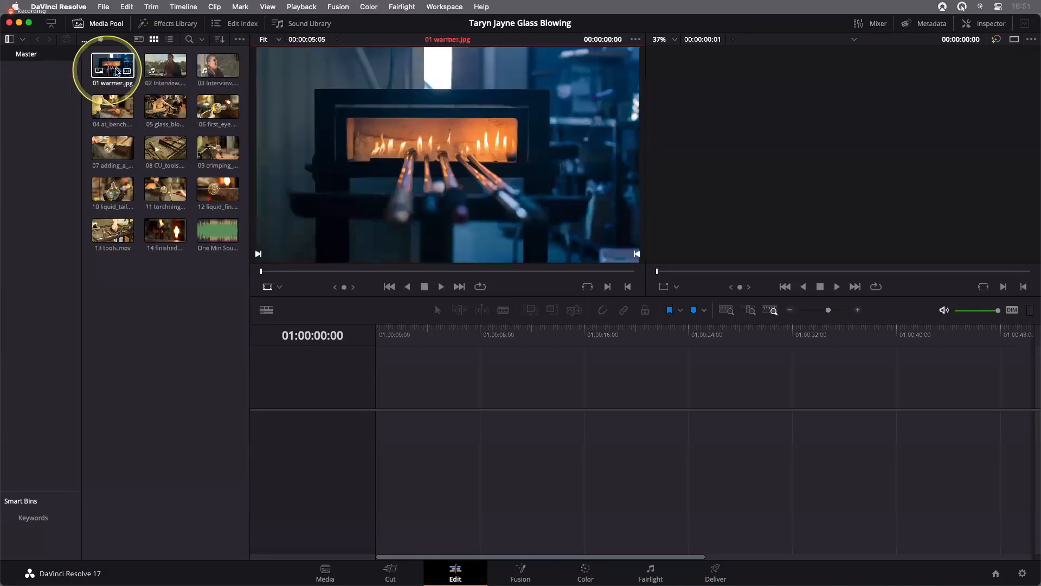
{"action": "left_click", "coordinate": [167, 70]}
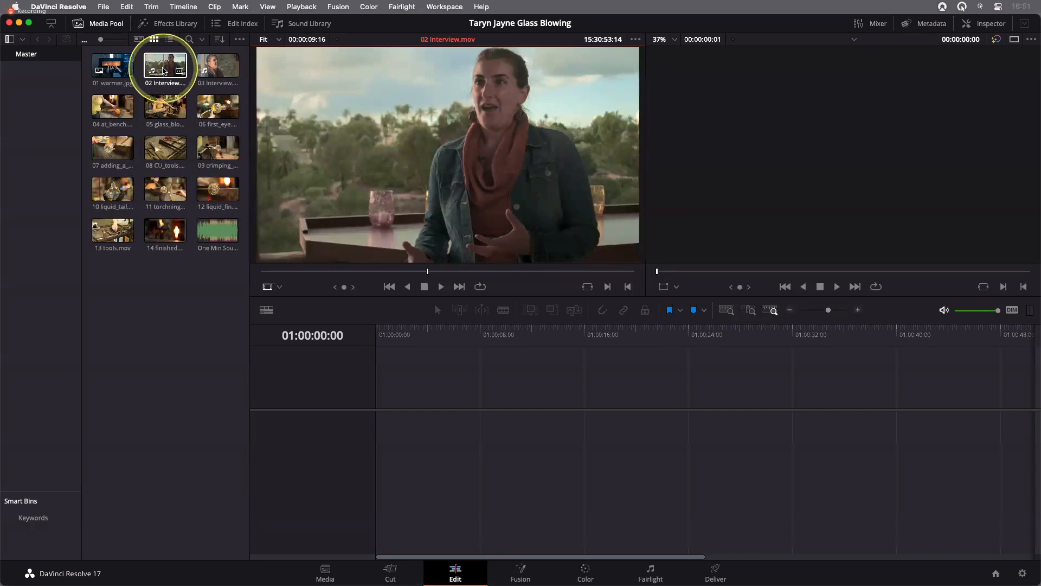
{"action": "key", "text": "space"}
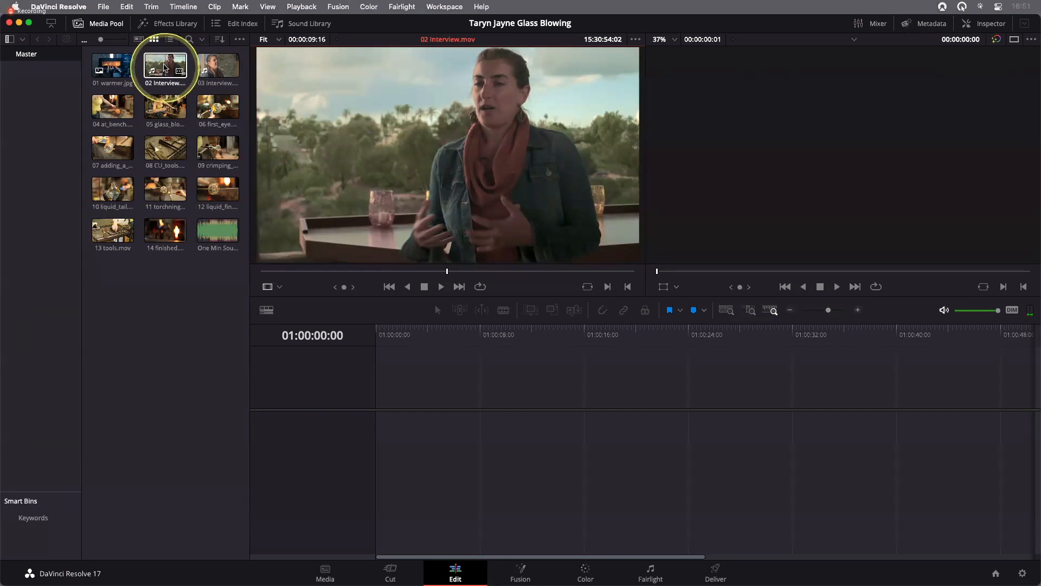
Turn off Audio Scrubbing and skim media pool clips 05, 06, 09, 10 and 11 in the source viewer
{"action": "left_click", "coordinate": [184, 7]}
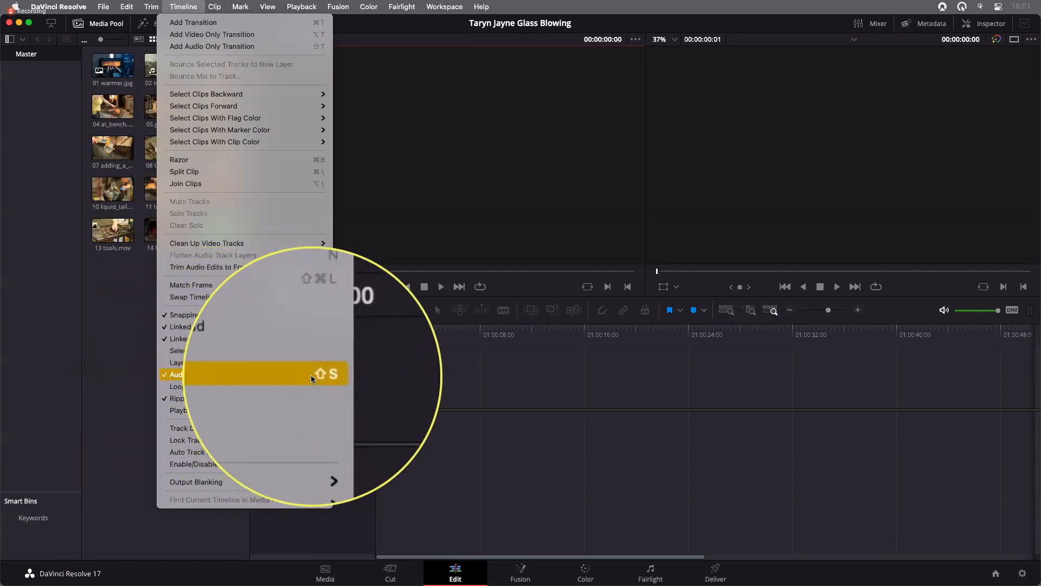
{"action": "left_click", "coordinate": [203, 376]}
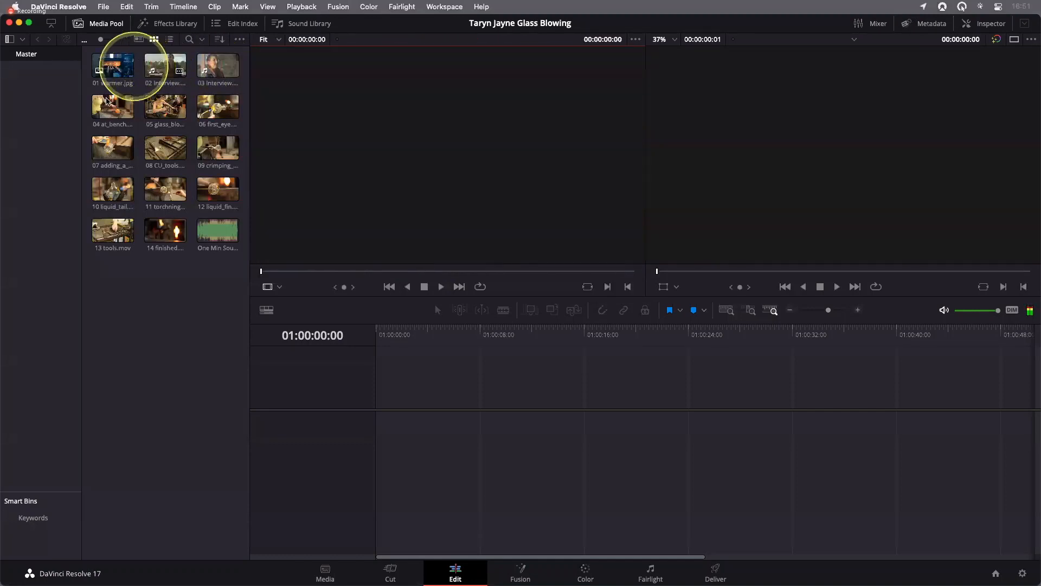
{"action": "left_click", "coordinate": [175, 110]}
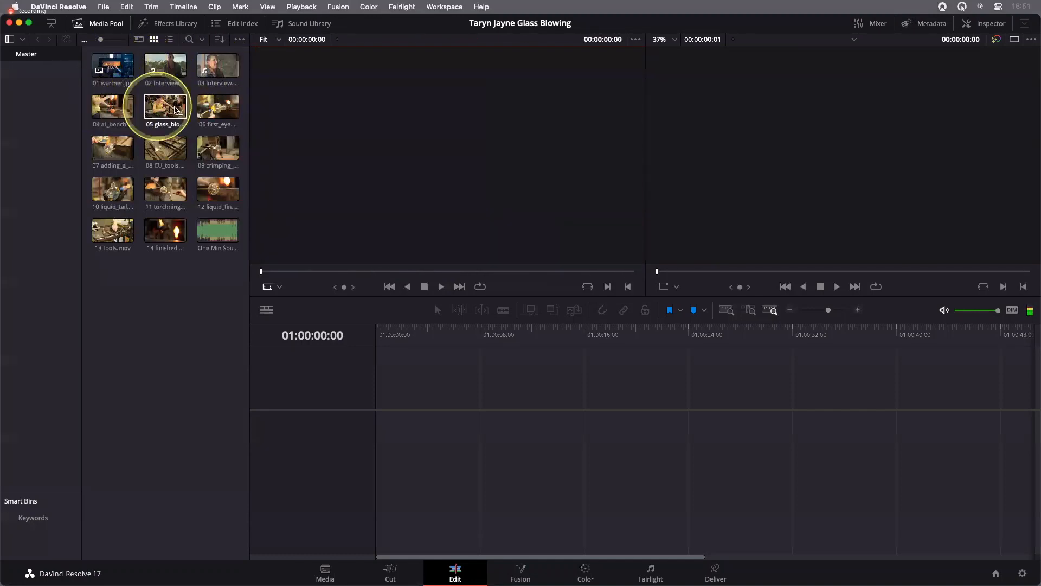
{"action": "left_click", "coordinate": [217, 107]}
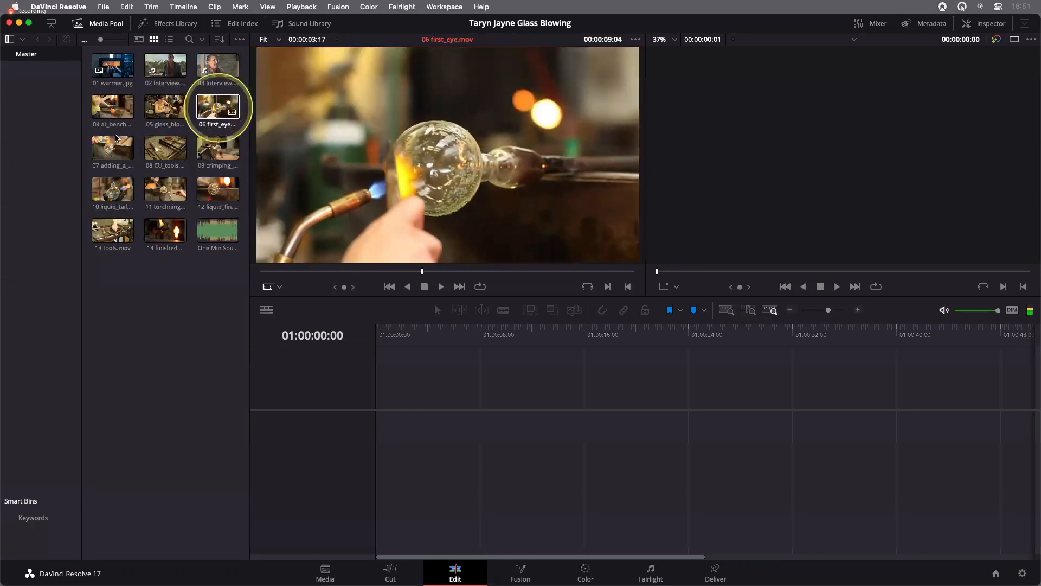
{"action": "left_click", "coordinate": [210, 152]}
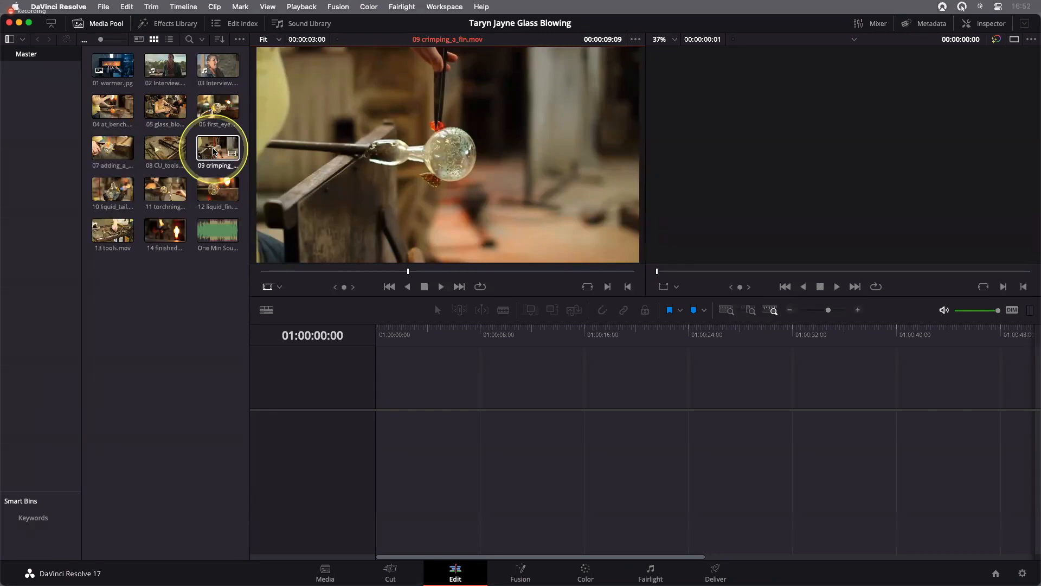
{"action": "left_click", "coordinate": [123, 190]}
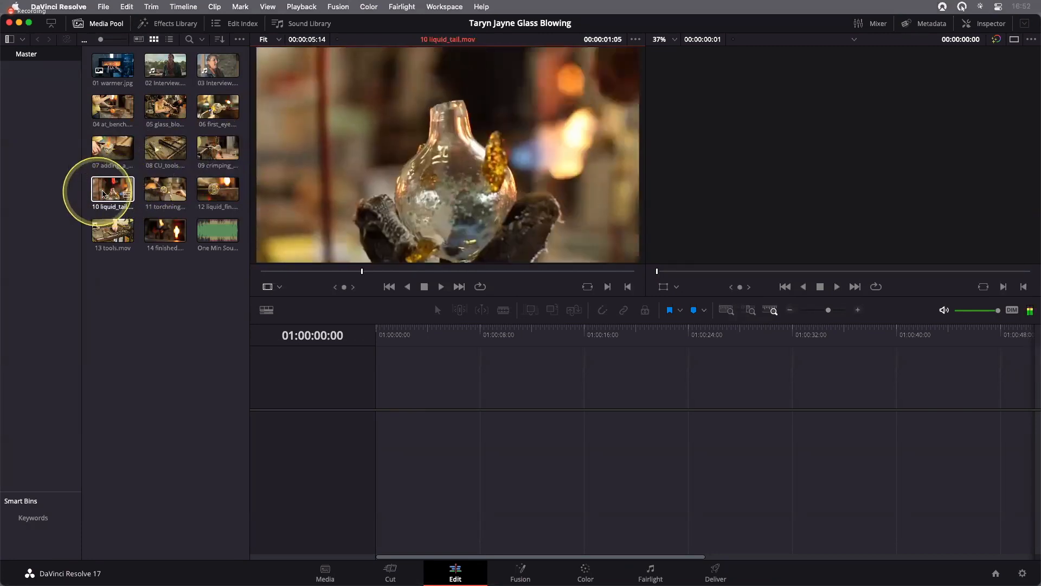
{"action": "left_click", "coordinate": [154, 194]}
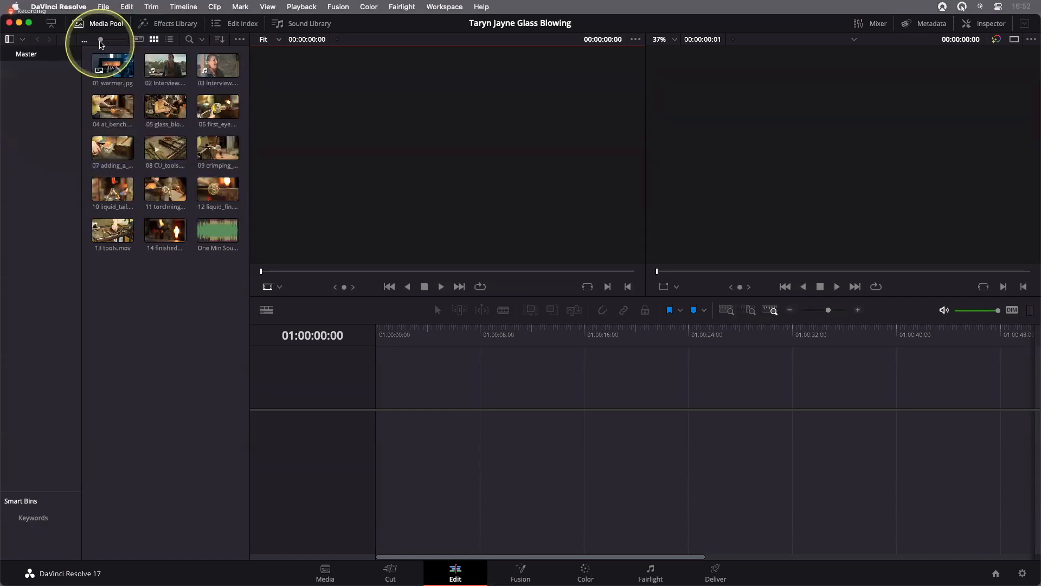
Enlarge the media pool thumbnails and switch the media pool to list view
{"action": "left_click_drag", "start_coordinate": [102, 42], "coordinate": [109, 43]}
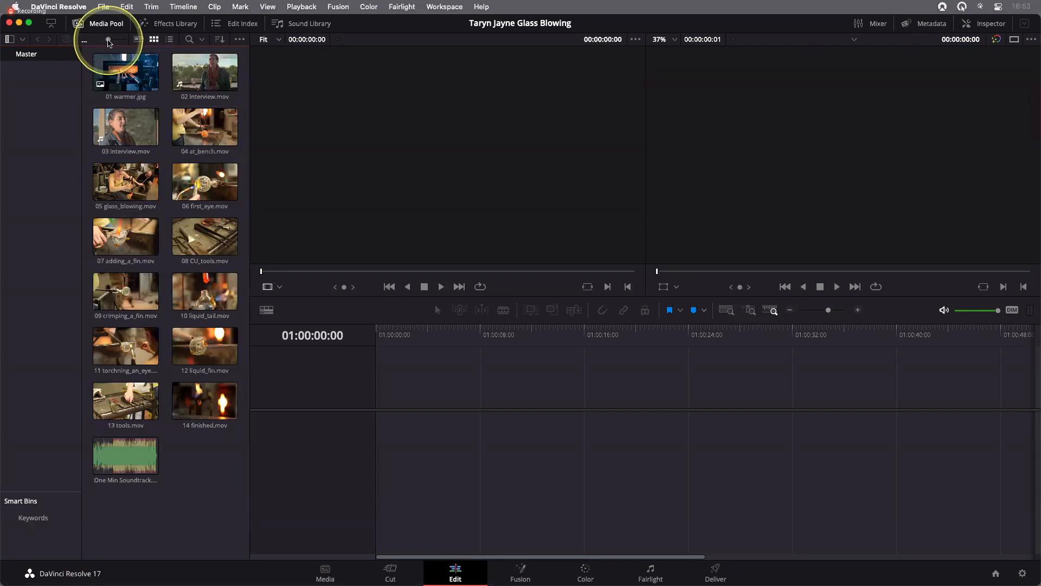
{"action": "left_click", "coordinate": [169, 40]}
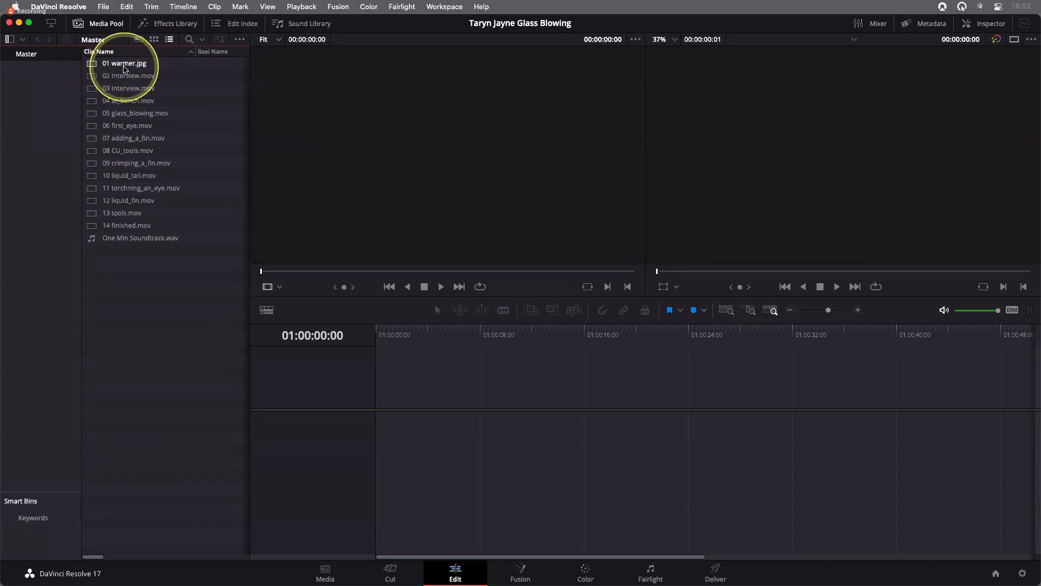
Open 01 warmer.jpg and 02 Interview.mov from the clip list in the source viewer
{"action": "double_click", "coordinate": [93, 67]}
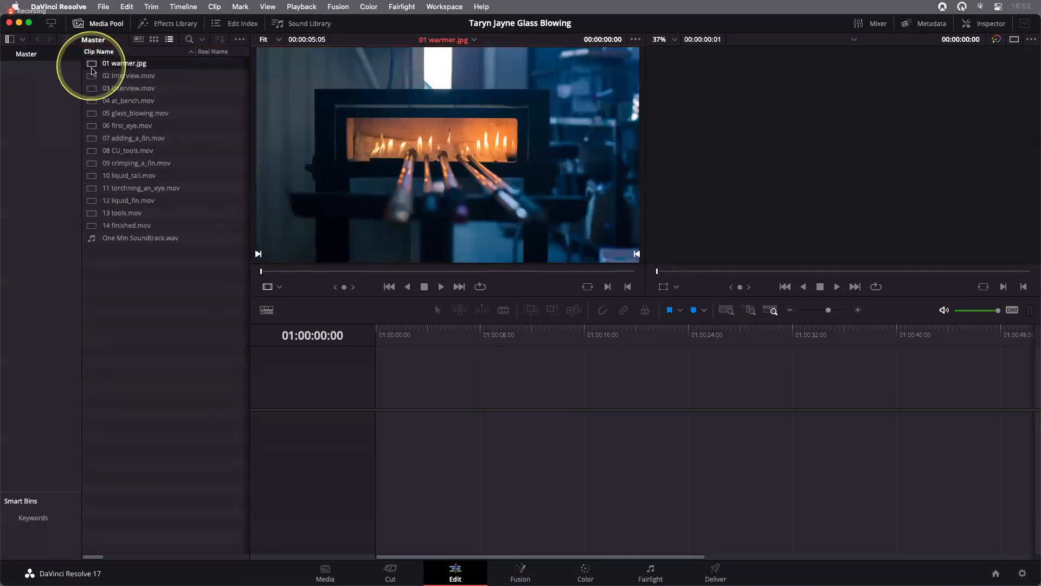
{"action": "left_click", "coordinate": [94, 79]}
{"action": "double_click", "coordinate": [94, 79]}
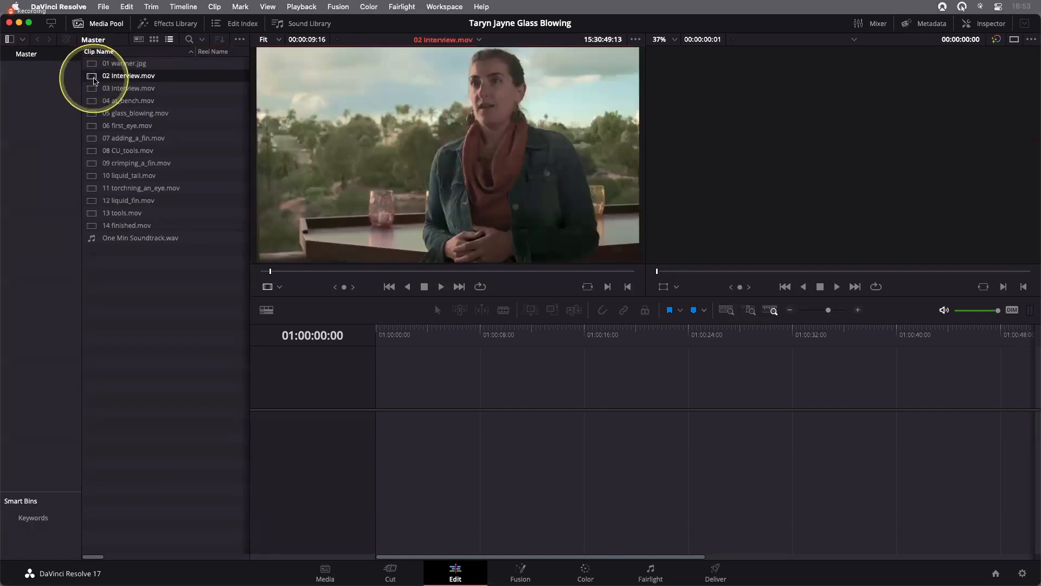
{"action": "left_click", "coordinate": [114, 88], "text": "shift"}
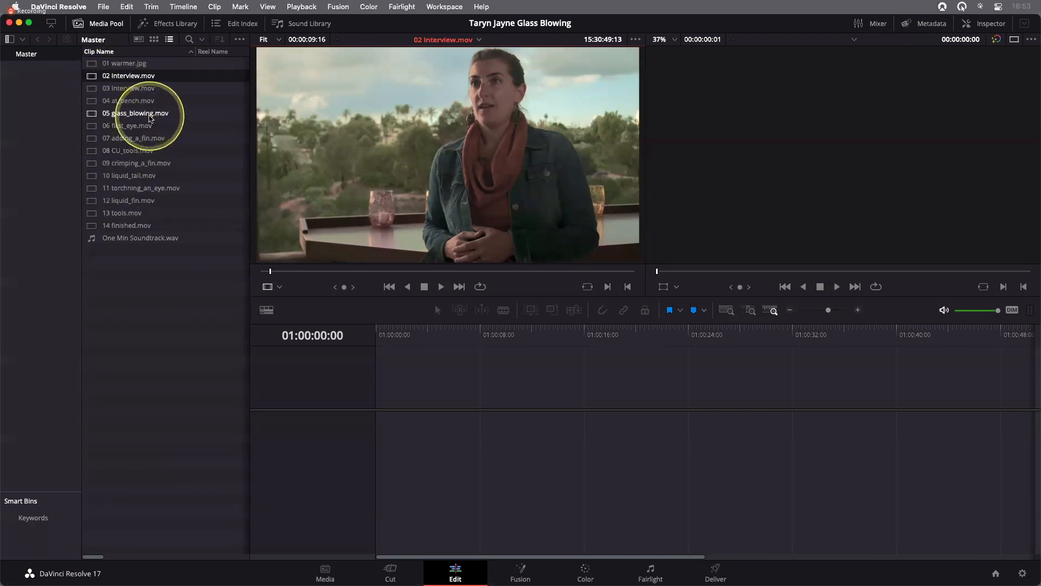
Examine the clips' list columns, including timecode, duration, type, resolution and FPS, and return to the clip names
{"action": "scroll", "coordinate": [150, 118], "scroll_direction": "right", "scroll_amount": 5}
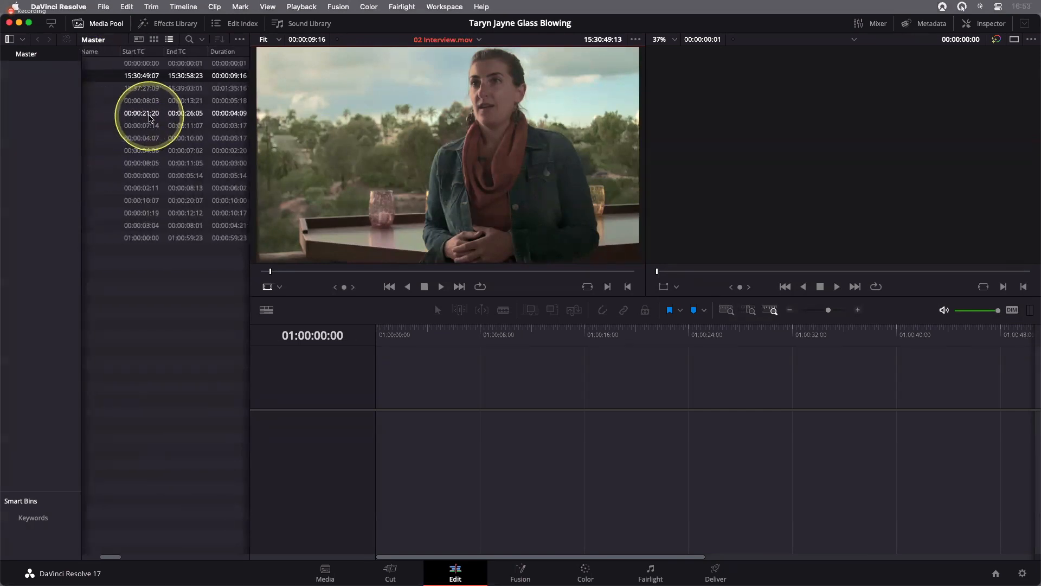
{"action": "scroll", "coordinate": [151, 117], "scroll_direction": "right", "scroll_amount": 5}
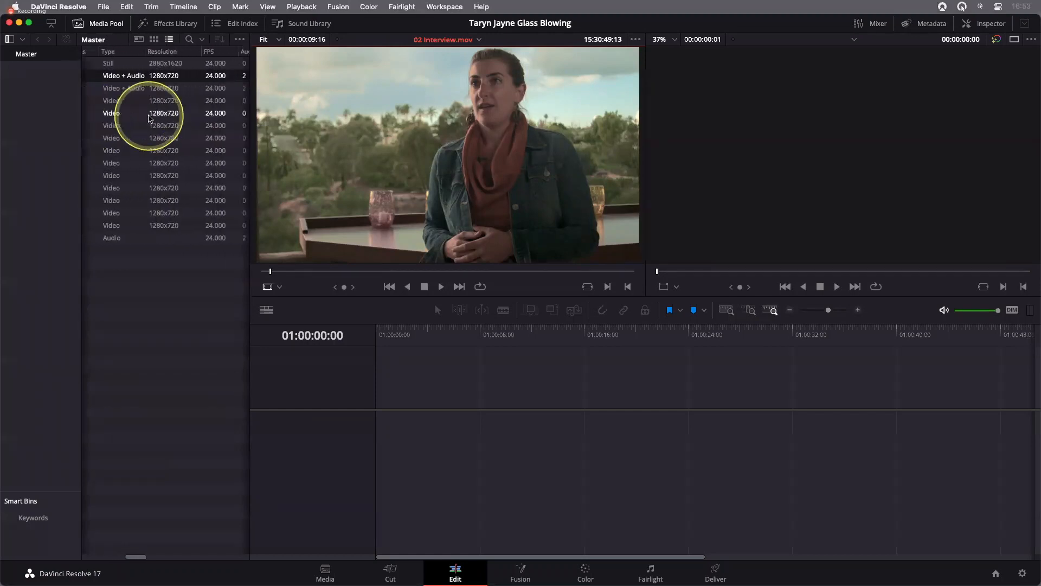
{"action": "scroll", "coordinate": [151, 119], "scroll_direction": "right", "scroll_amount": 1}
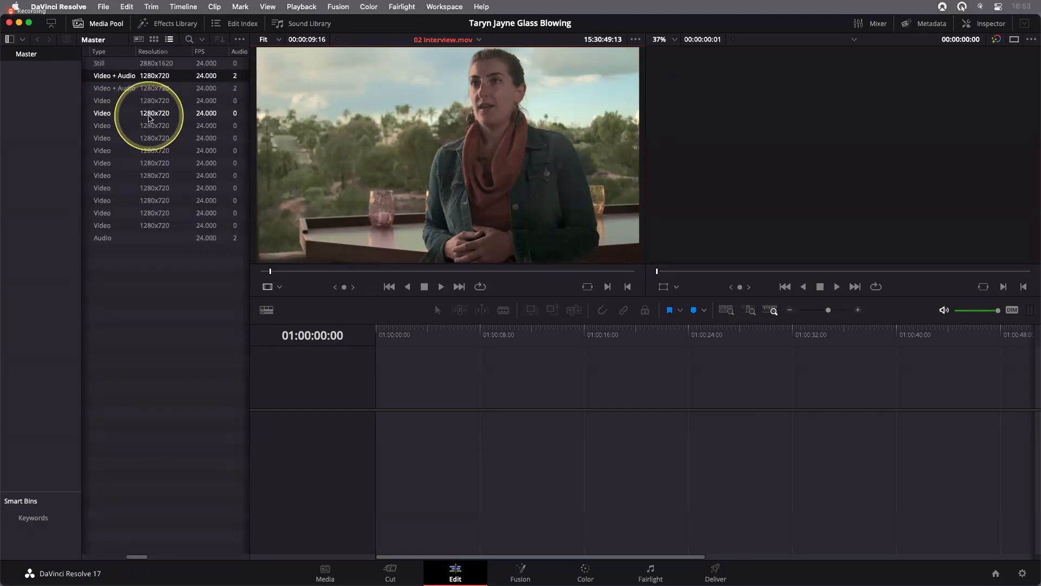
{"action": "scroll", "coordinate": [151, 118], "scroll_direction": "right", "scroll_amount": 3}
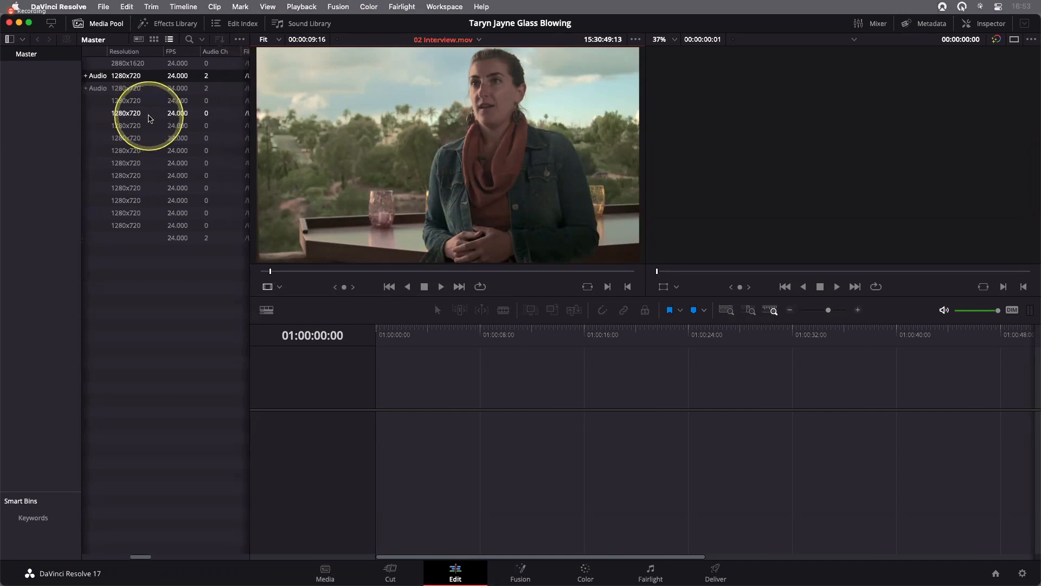
{"action": "scroll", "coordinate": [150, 118], "scroll_direction": "left", "scroll_amount": 10}
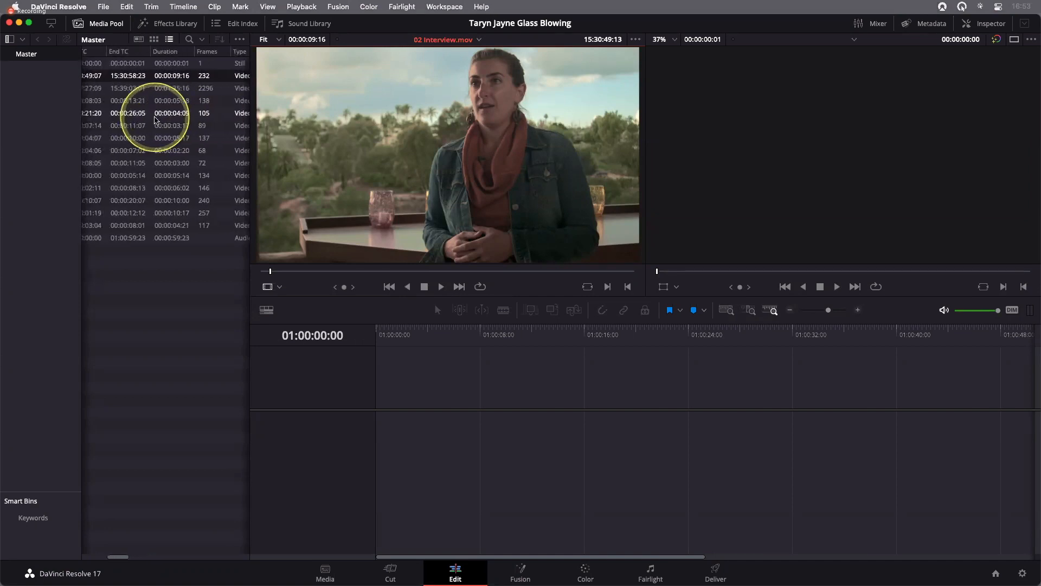
{"action": "scroll", "coordinate": [156, 120], "scroll_direction": "left", "scroll_amount": 3}
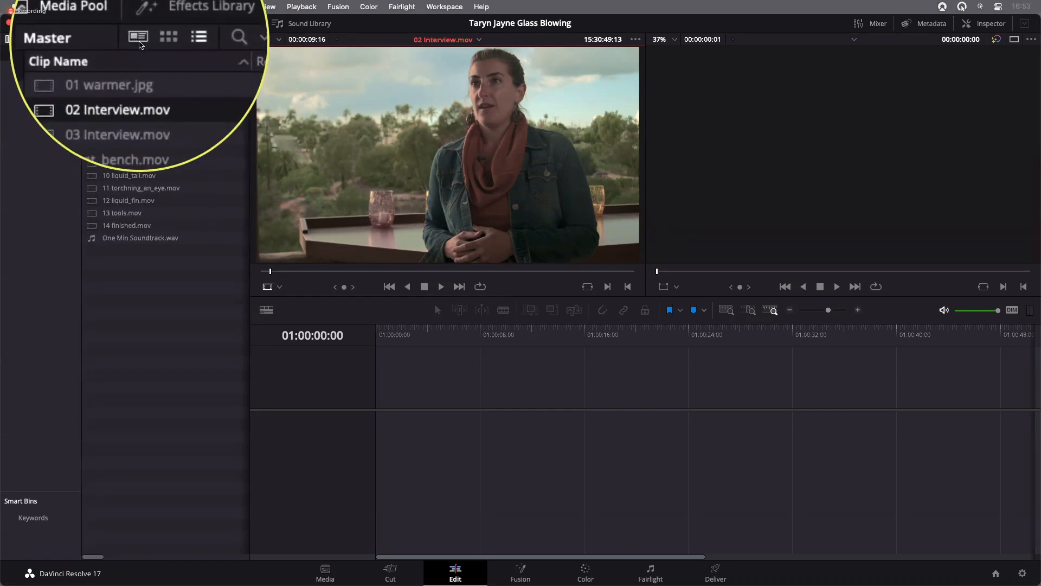
View the clips in metadata view with the media pool widened to fit their full details
{"action": "left_click", "coordinate": [139, 40]}
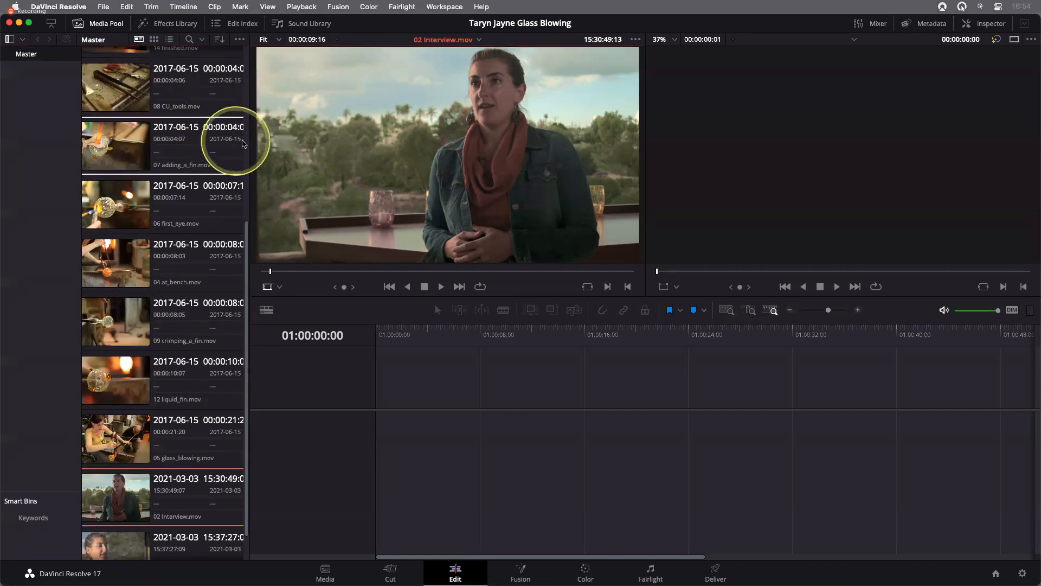
{"action": "left_click_drag", "start_coordinate": [260, 140], "coordinate": [336, 144]}
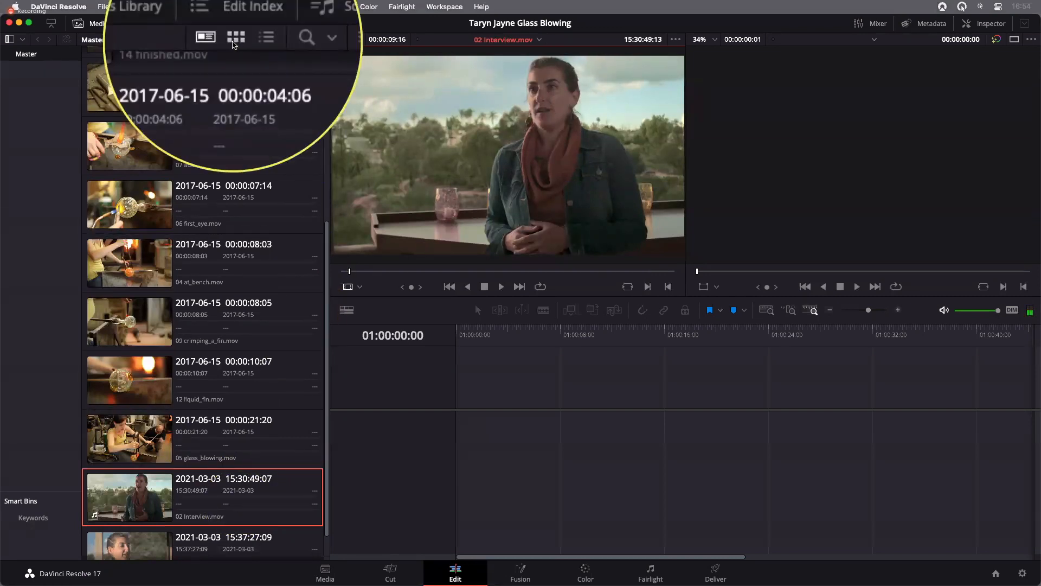
Return the media pool to thumbnail view, narrow it to two columns of clips, and enlarge the thumbnails slightly
{"action": "left_click", "coordinate": [234, 39]}
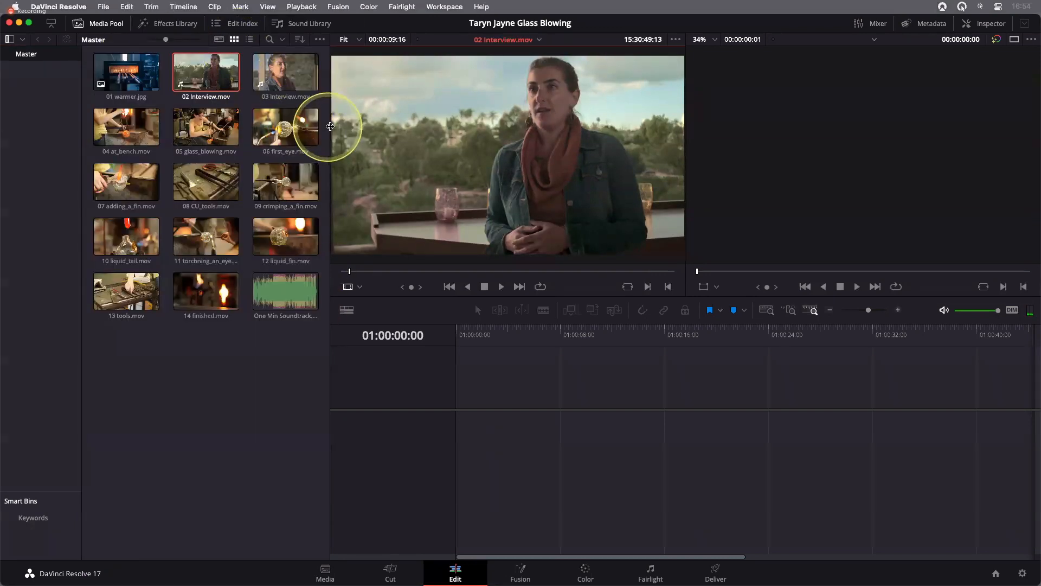
{"action": "left_click_drag", "start_coordinate": [330, 125], "coordinate": [285, 124]}
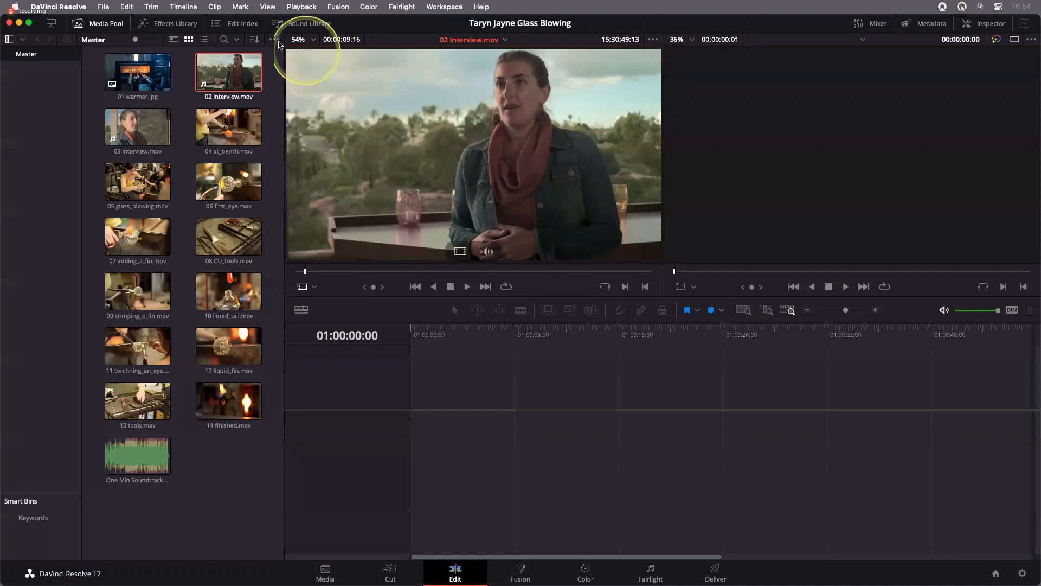
{"action": "left_click_drag", "start_coordinate": [135, 41], "coordinate": [138, 43]}
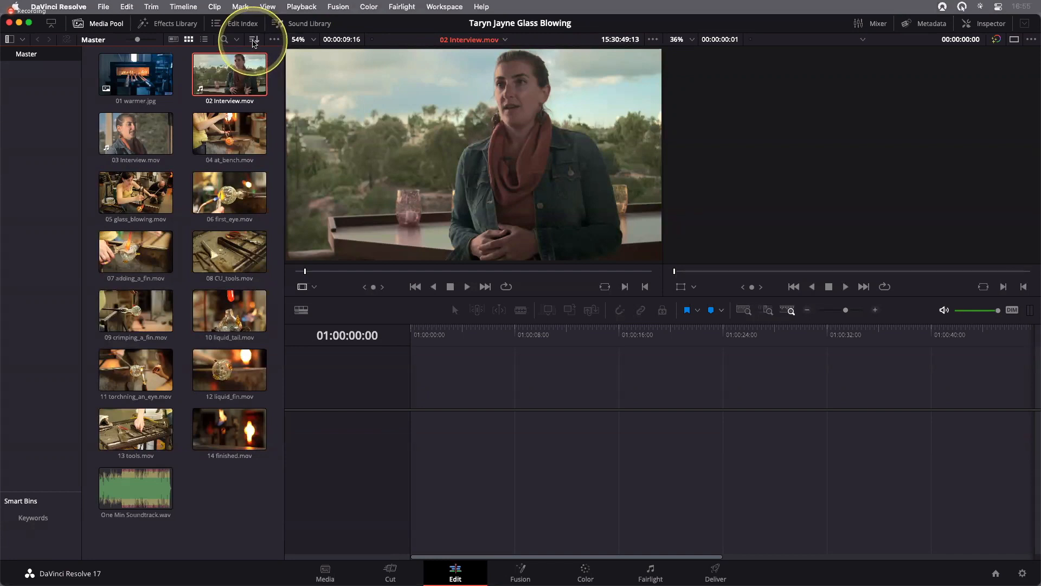
Examine the sort criteria available for the media pool thumbnails without changing the sorting
{"action": "left_click", "coordinate": [253, 41]}
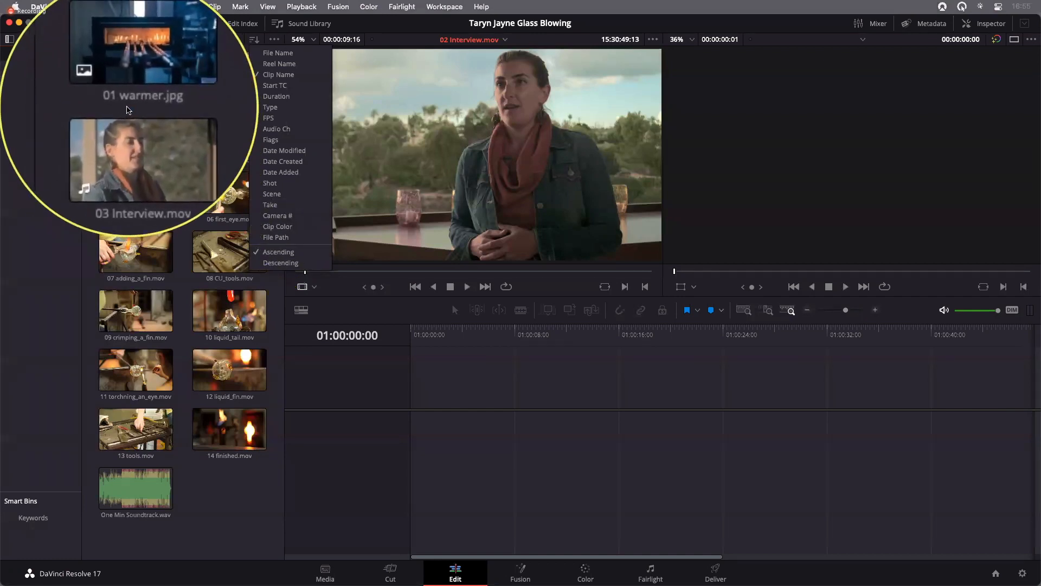
{"action": "left_click", "coordinate": [167, 110]}
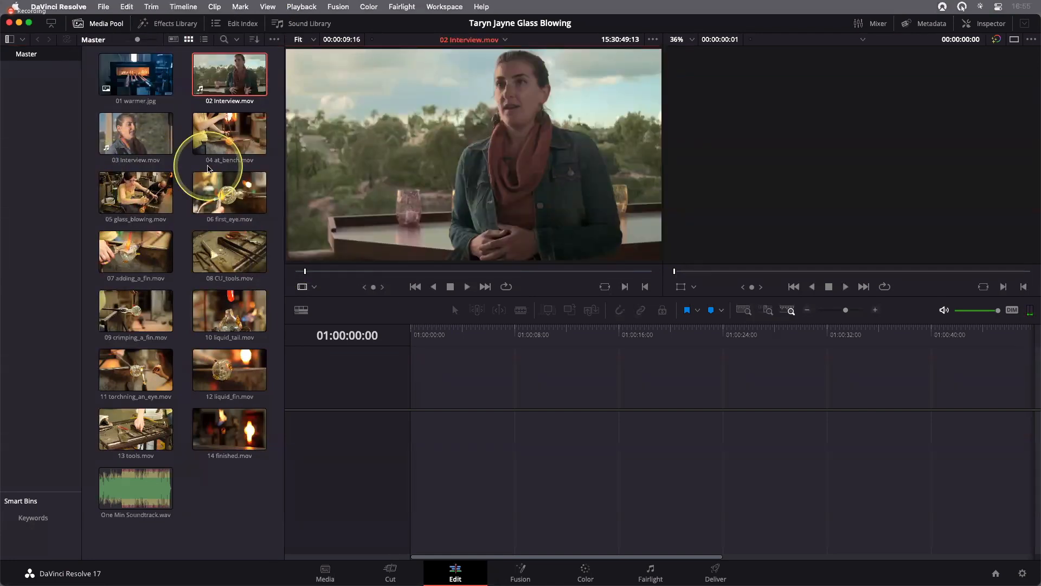
{"action": "left_click", "coordinate": [254, 40]}
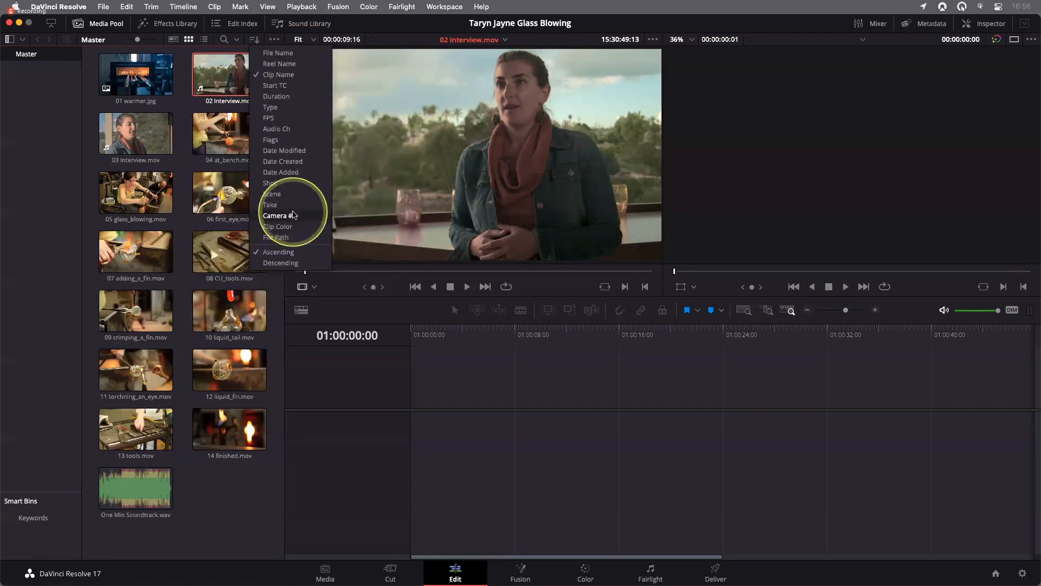
{"action": "left_click", "coordinate": [345, 200]}
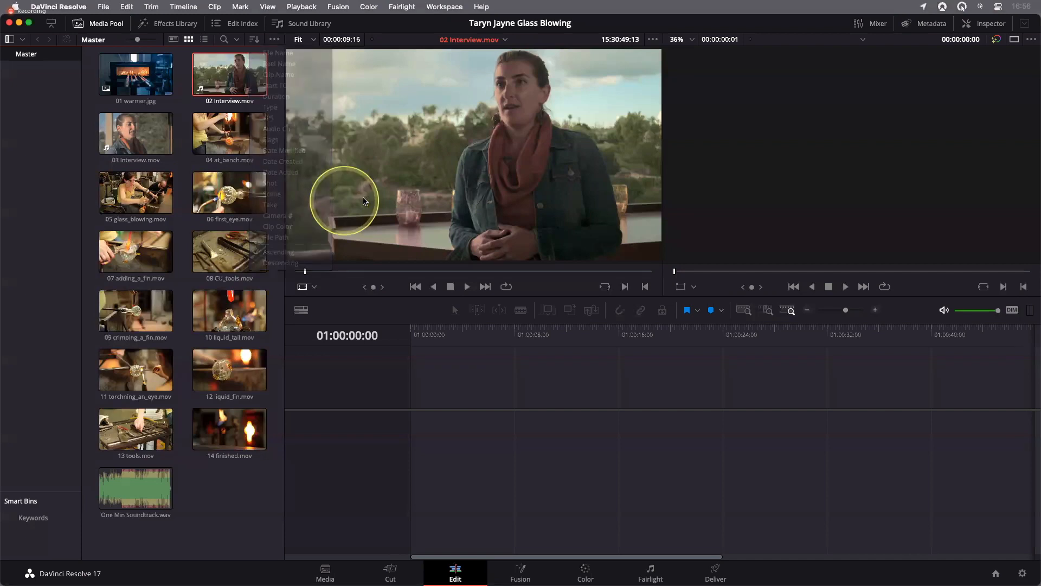
Compare the media pool's sorting options across list, metadata and thumbnail views, leaving the clips in thumbnail view
{"action": "left_click", "coordinate": [204, 40]}
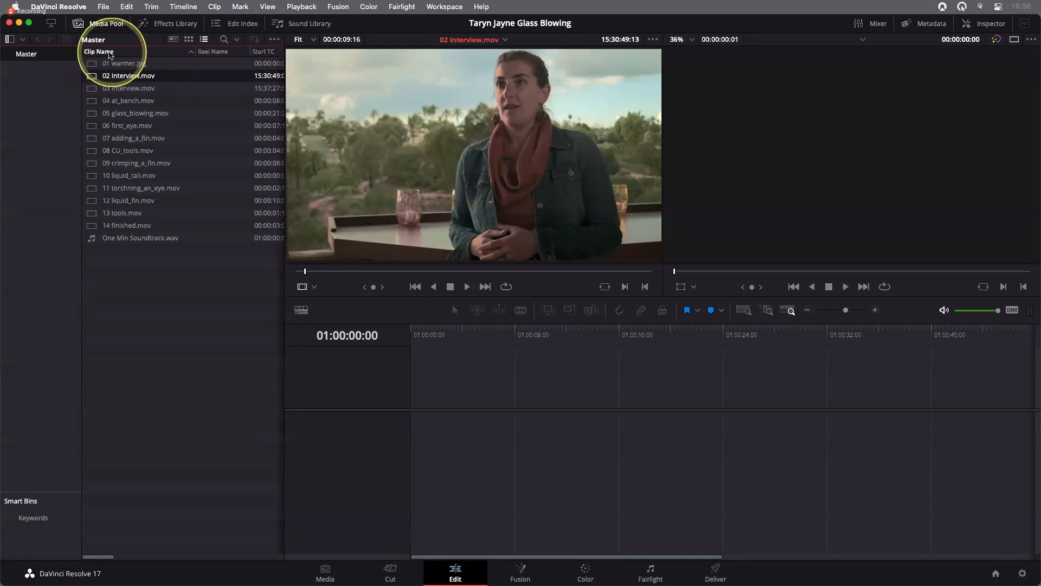
{"action": "left_click", "coordinate": [173, 39]}
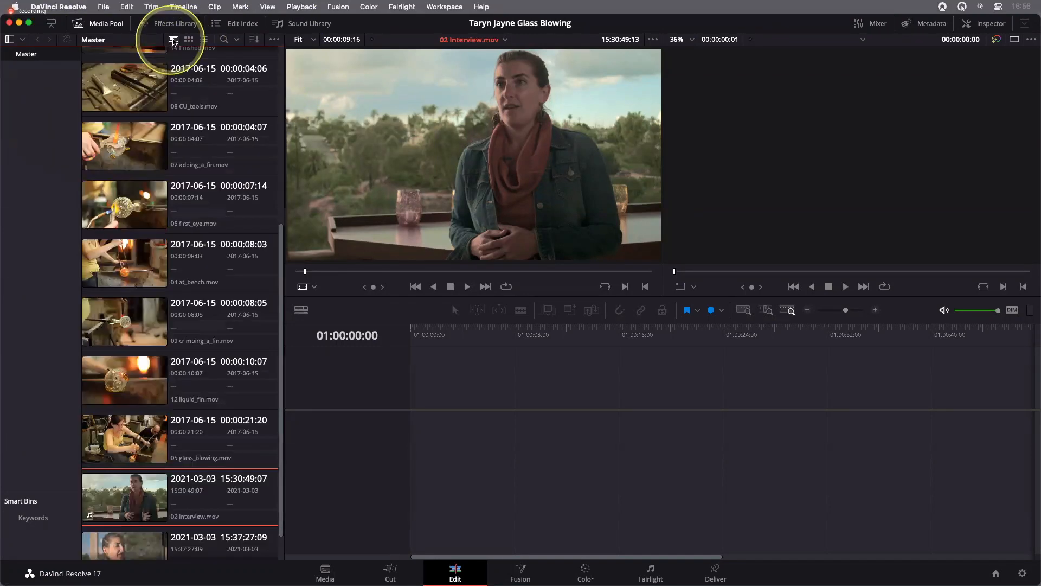
{"action": "left_click", "coordinate": [254, 39]}
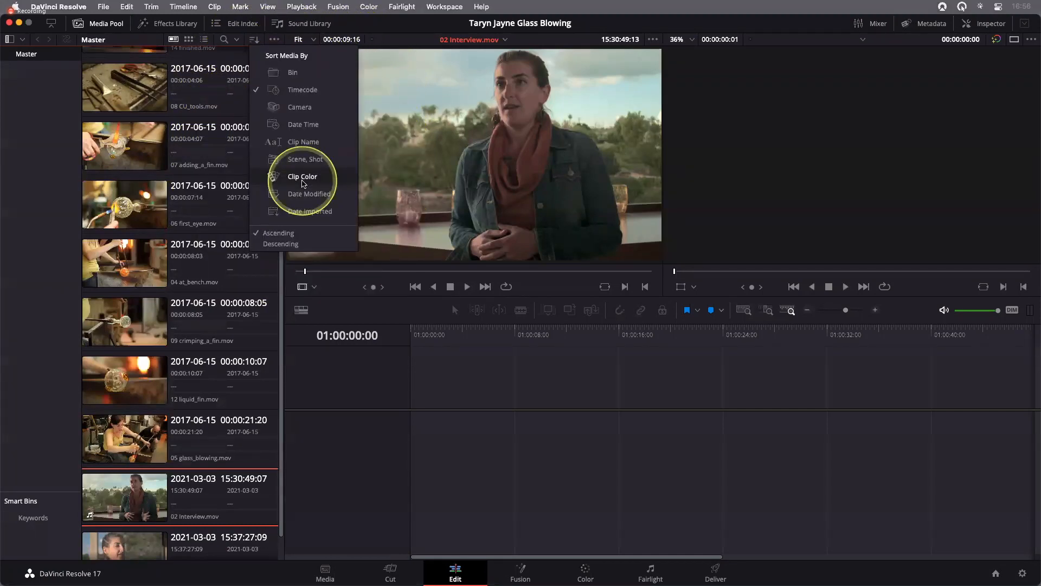
{"action": "left_click", "coordinate": [190, 43]}
{"action": "left_click", "coordinate": [189, 41]}
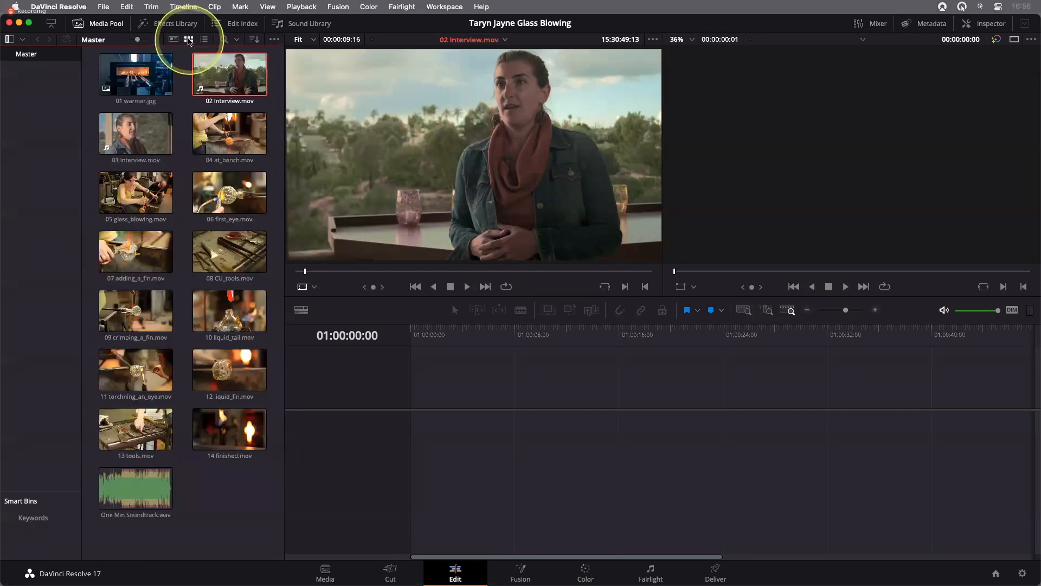
{"action": "left_click", "coordinate": [253, 41]}
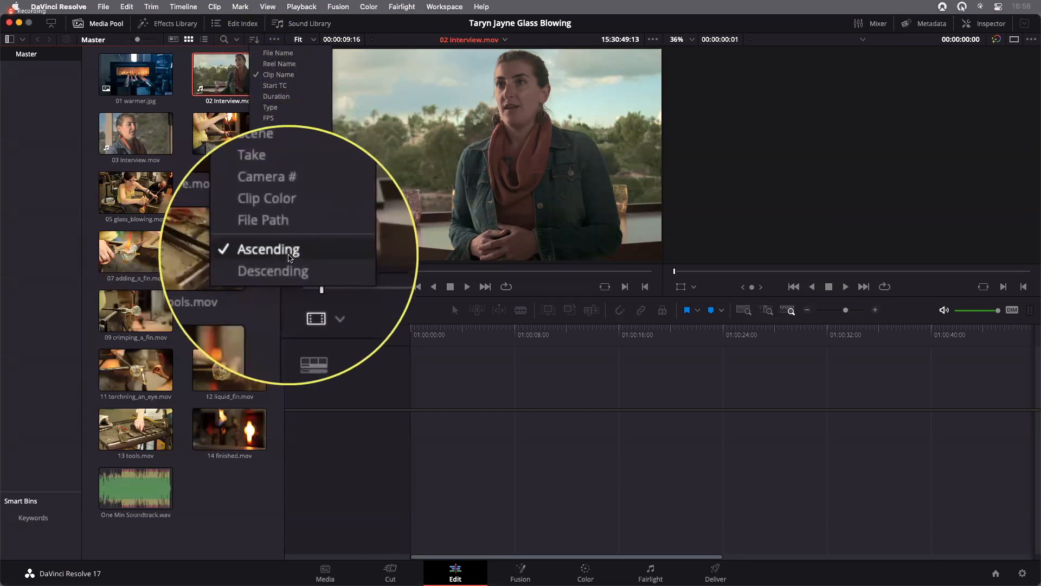
{"action": "left_click", "coordinate": [388, 150]}
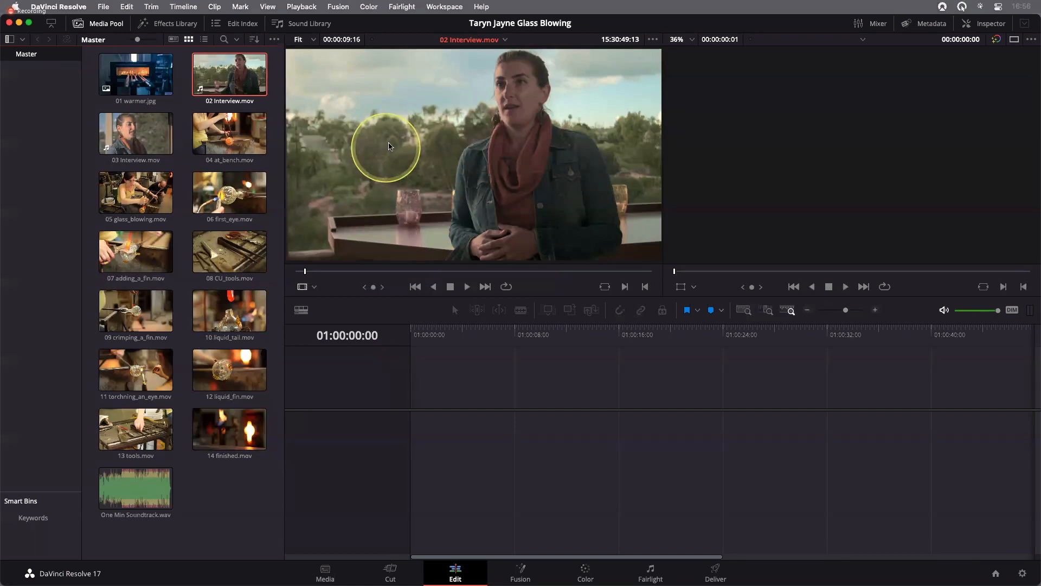
Load 01 warmer.jpg into the source viewer and add it from there to the start of a new timeline
{"action": "left_click", "coordinate": [131, 76]}
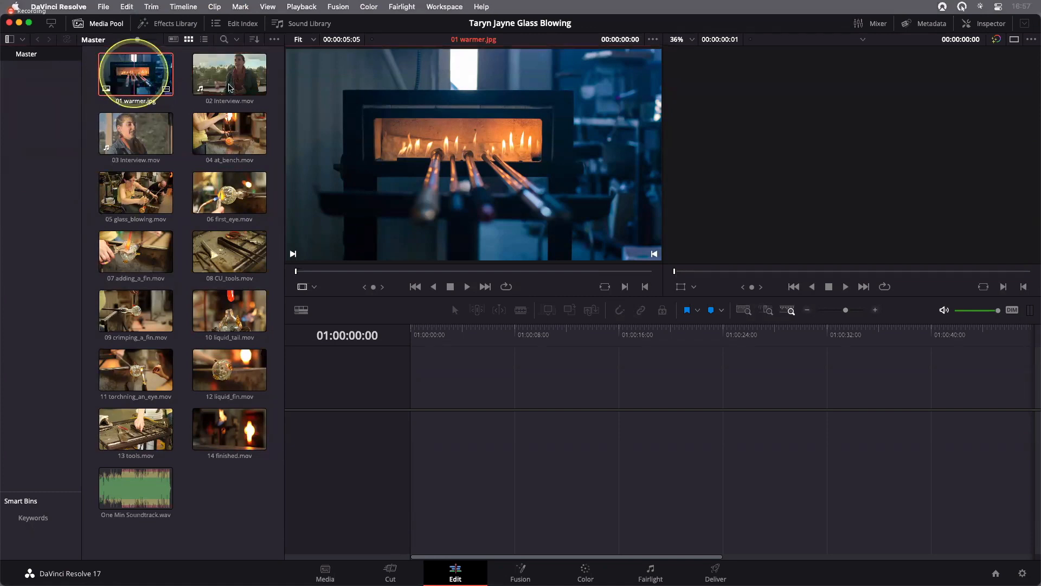
{"action": "left_click_drag", "start_coordinate": [134, 76], "coordinate": [516, 161]}
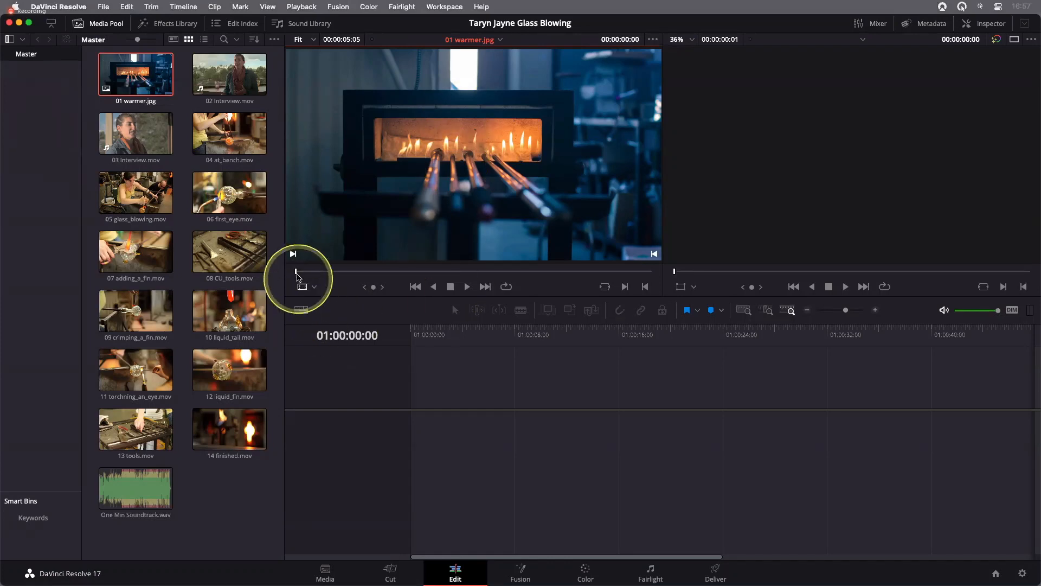
{"action": "mouse_move", "coordinate": [296, 273]}
{"action": "left_mouse_down"}
{"action": "mouse_move", "coordinate": [630, 272]}
{"action": "mouse_move", "coordinate": [294, 273]}
{"action": "left_mouse_up"}
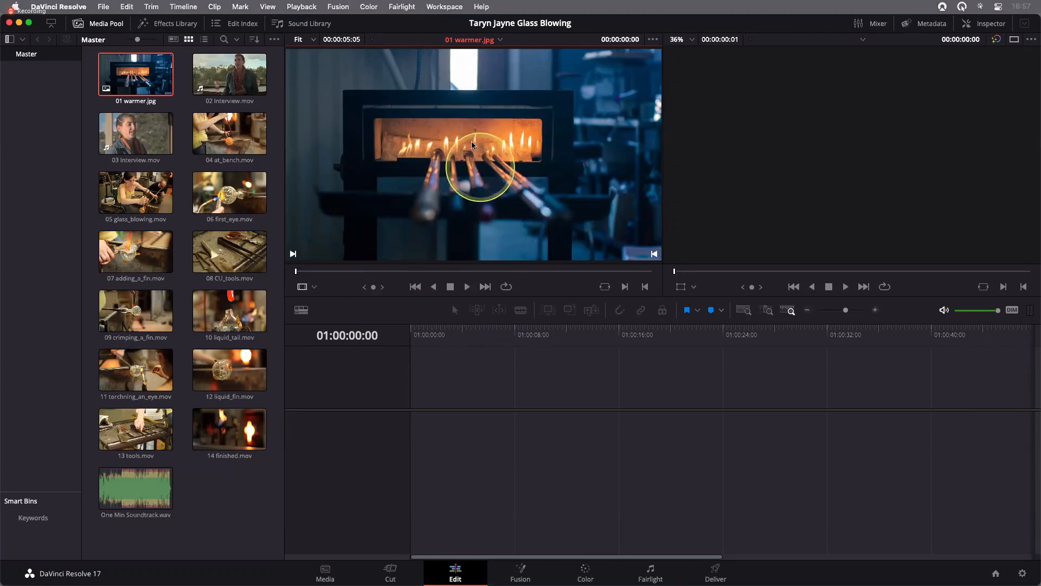
{"action": "left_click_drag", "start_coordinate": [473, 150], "coordinate": [424, 428]}
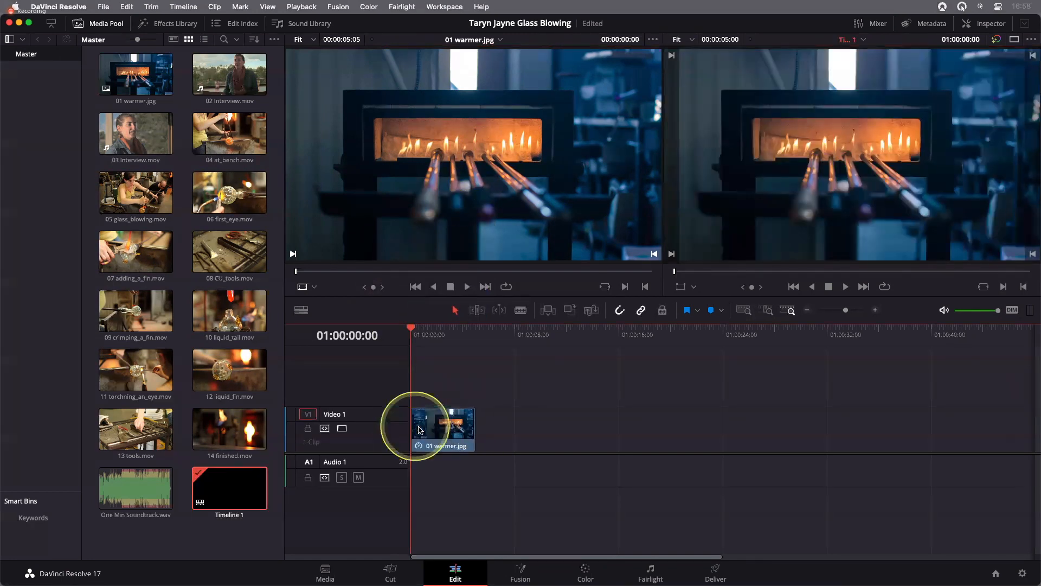
{"action": "left_click", "coordinate": [544, 451]}
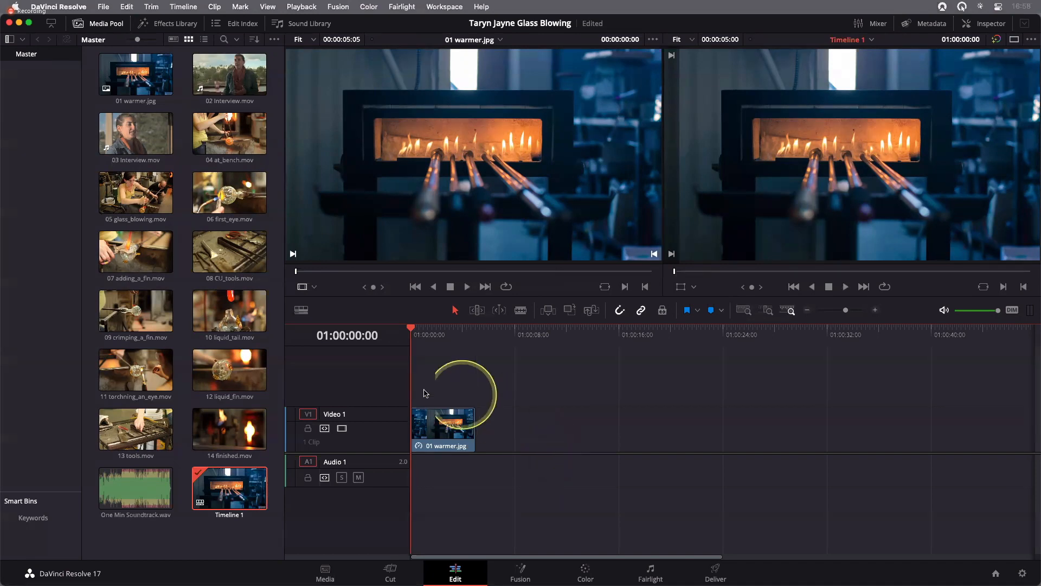
Rename Timeline 1 in the media pool with the featured artist's name followed by "Edit"
{"action": "left_click", "coordinate": [219, 437]}
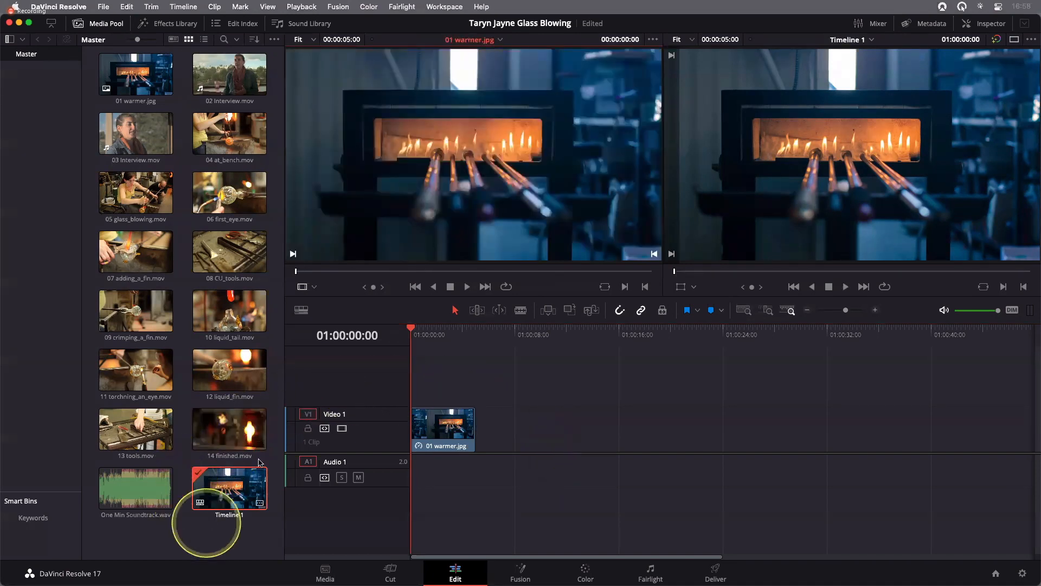
{"action": "double_click", "coordinate": [233, 518]}
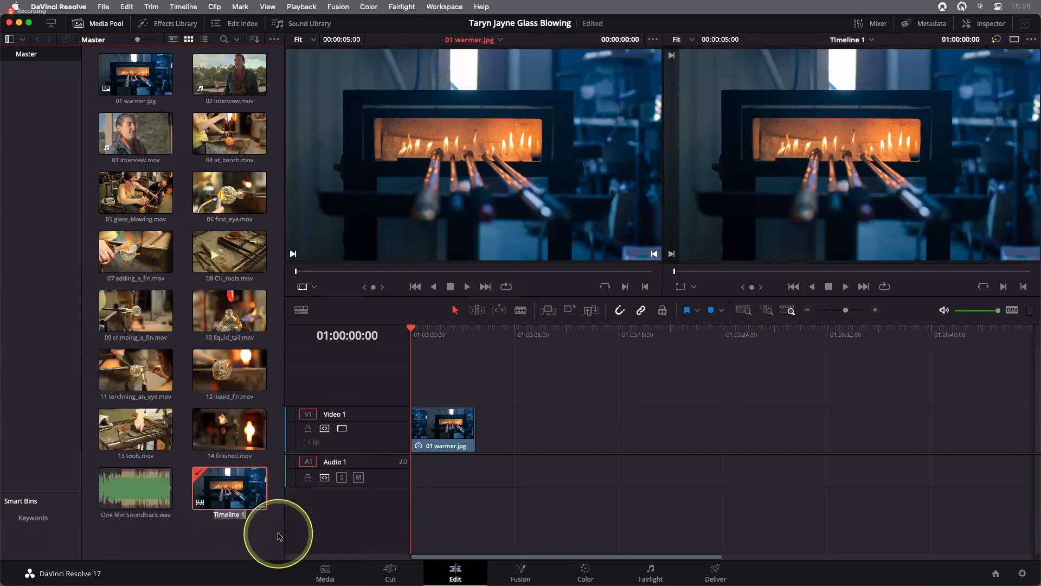
{"action": "type", "text": "Tayrn Jane Edit"}
{"action": "key", "text": "Return"}
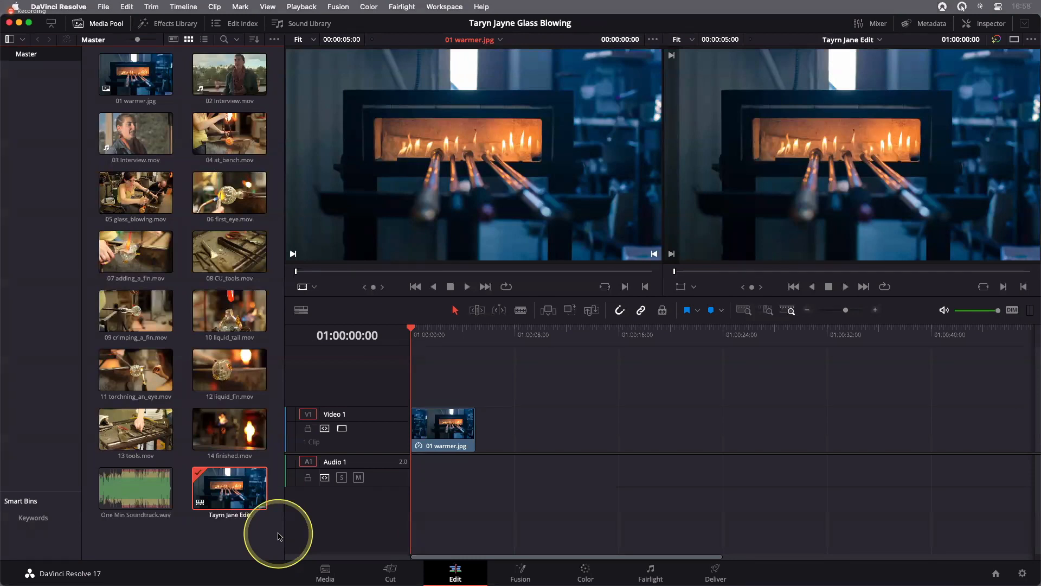
{"action": "left_click", "coordinate": [231, 513]}
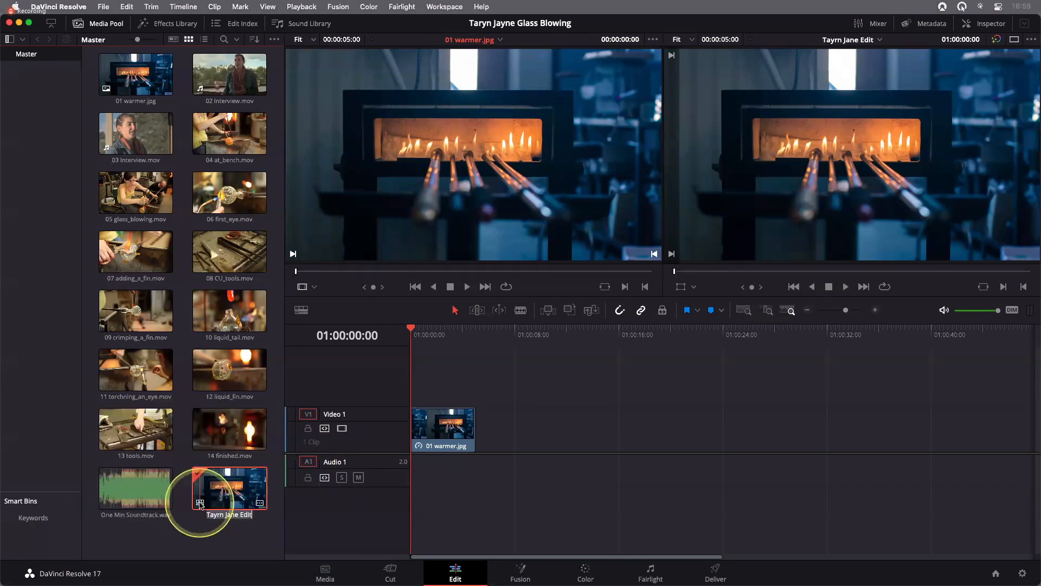
{"action": "left_click", "coordinate": [230, 502]}
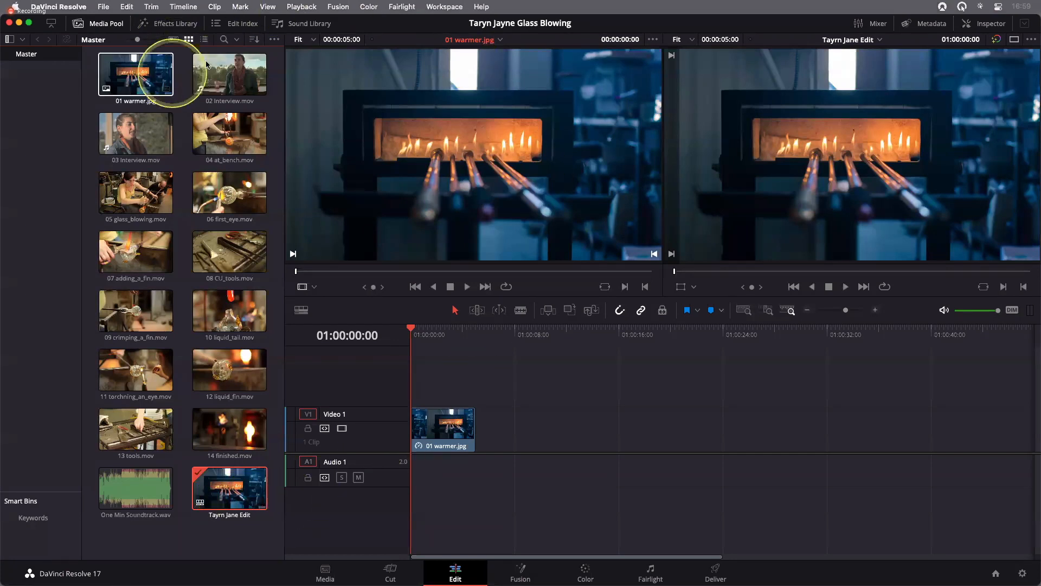
Load 02 Interview.mov into the source viewer and play it from its first frame
{"action": "left_click", "coordinate": [219, 75]}
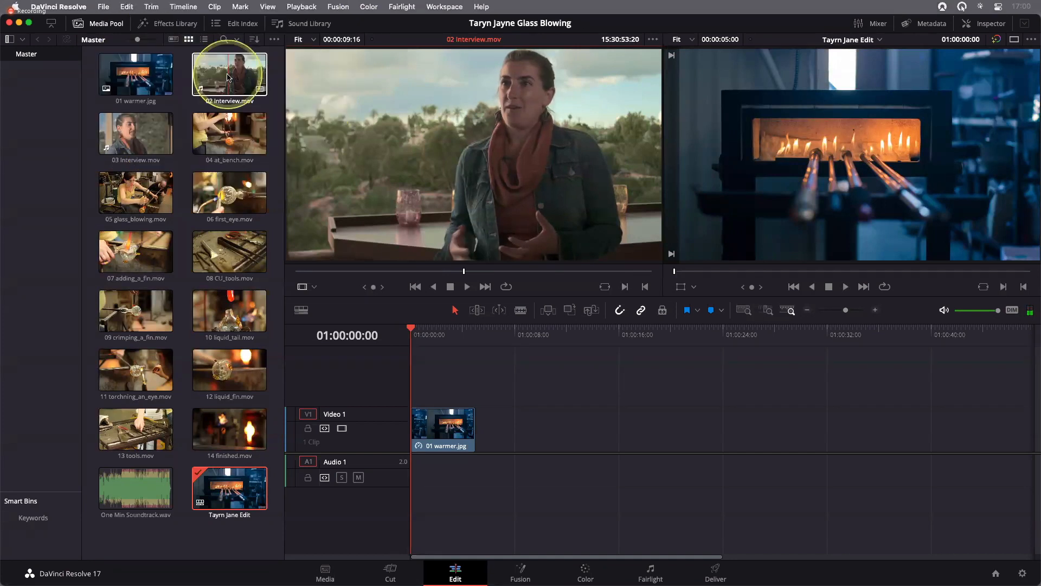
{"action": "left_click", "coordinate": [227, 77]}
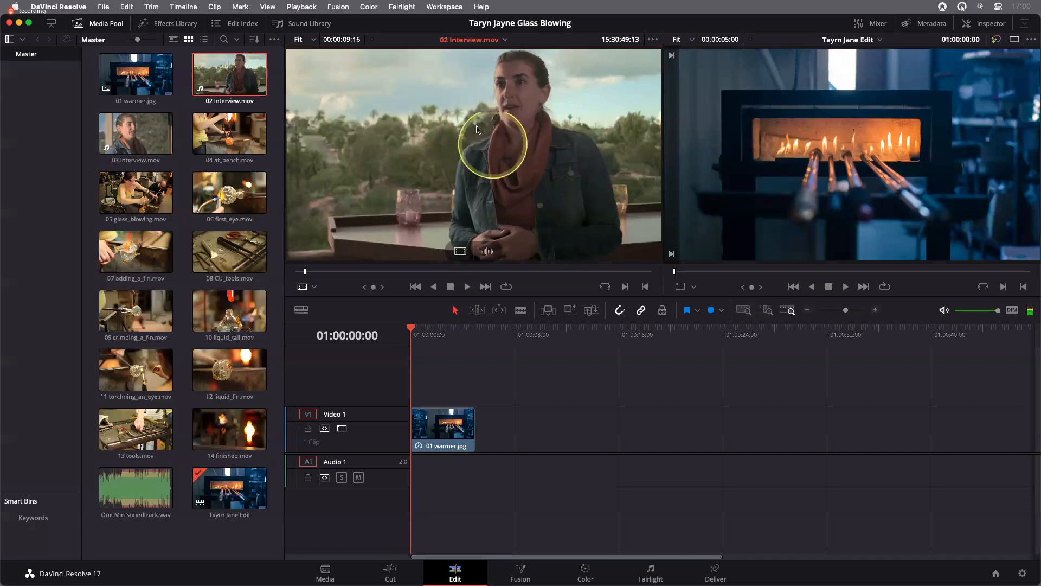
{"action": "left_click", "coordinate": [115, 75]}
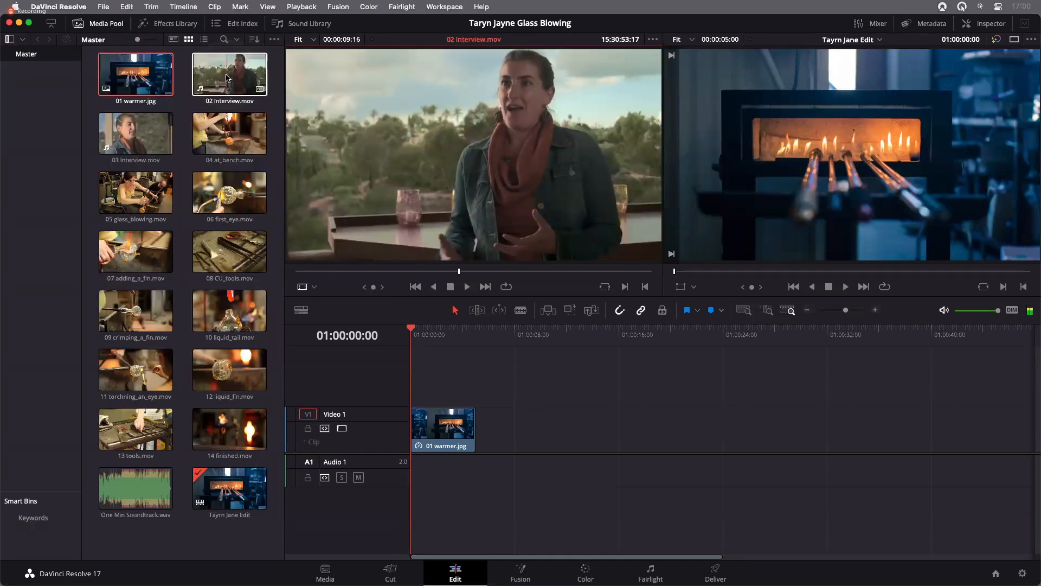
{"action": "left_click", "coordinate": [227, 77]}
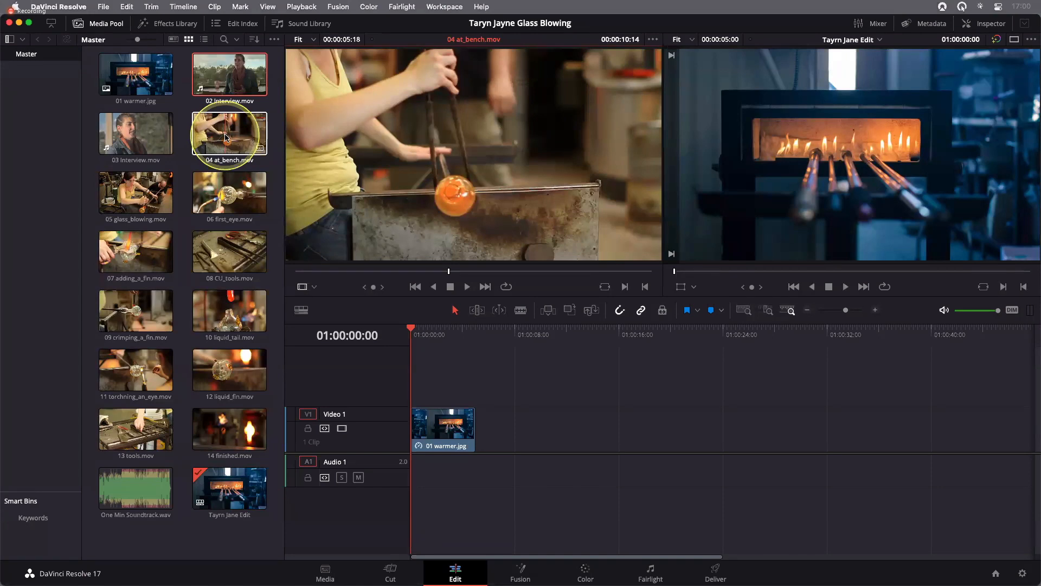
{"action": "left_click", "coordinate": [229, 76]}
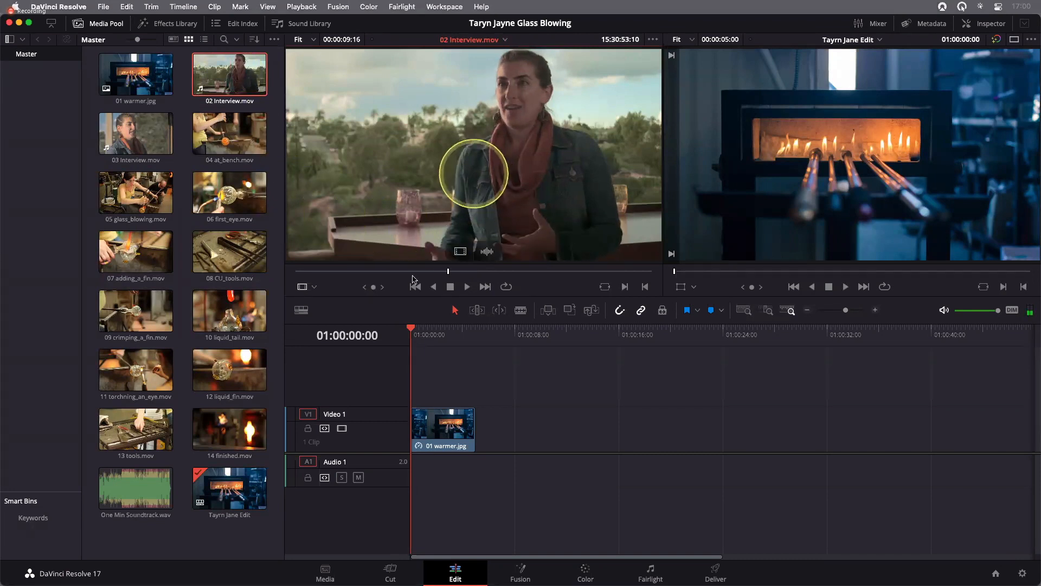
{"action": "left_click", "coordinate": [449, 271]}
{"action": "left_click_drag", "start_coordinate": [448, 271], "coordinate": [297, 271]}
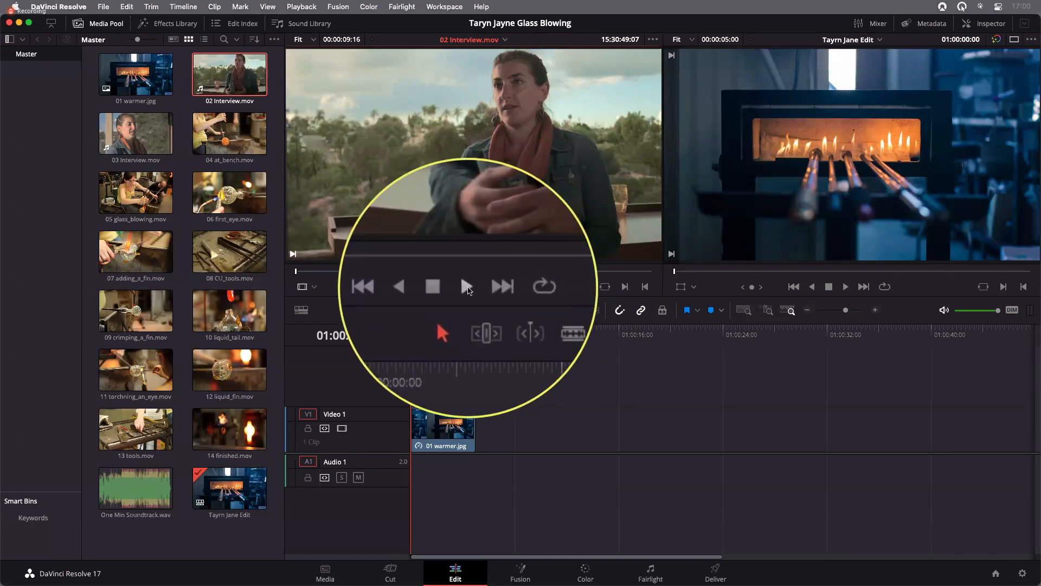
{"action": "left_click", "coordinate": [467, 286]}
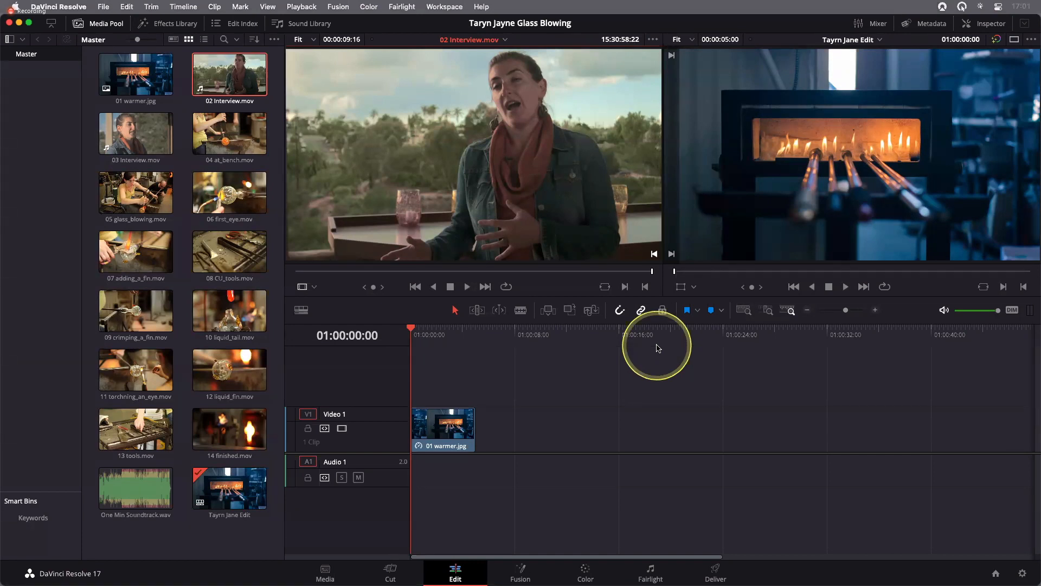
Add 02 Interview.mov with its audio to the timeline, directly after 01 warmer.jpg on Video 1 with no gap
{"action": "left_click_drag", "start_coordinate": [477, 153], "coordinate": [499, 424]}
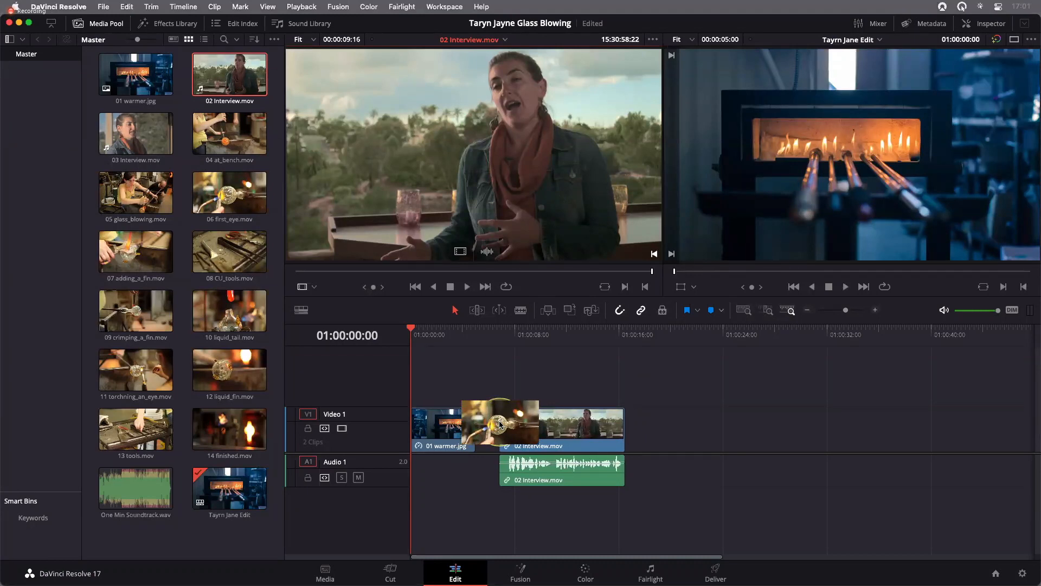
{"action": "mouse_move", "coordinate": [500, 425]}
{"action": "left_mouse_down"}
{"action": "mouse_move", "coordinate": [537, 428]}
{"action": "mouse_move", "coordinate": [486, 430]}
{"action": "left_mouse_up"}
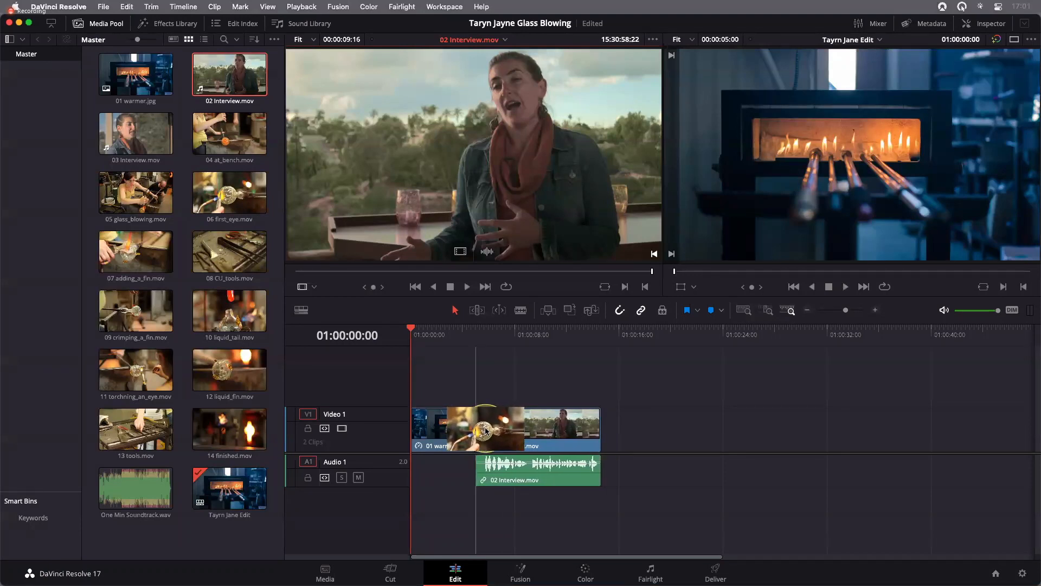
{"action": "left_click_drag", "start_coordinate": [486, 431], "coordinate": [497, 432]}
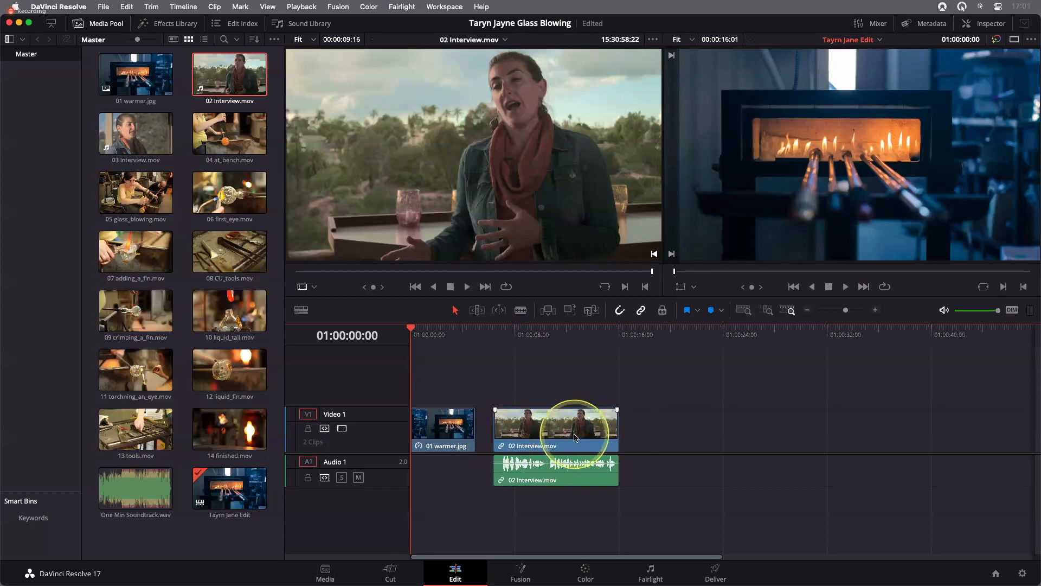
{"action": "mouse_move", "coordinate": [571, 437]}
{"action": "left_mouse_down"}
{"action": "mouse_move", "coordinate": [523, 427]}
{"action": "mouse_move", "coordinate": [581, 432]}
{"action": "mouse_move", "coordinate": [564, 428]}
{"action": "left_mouse_up"}
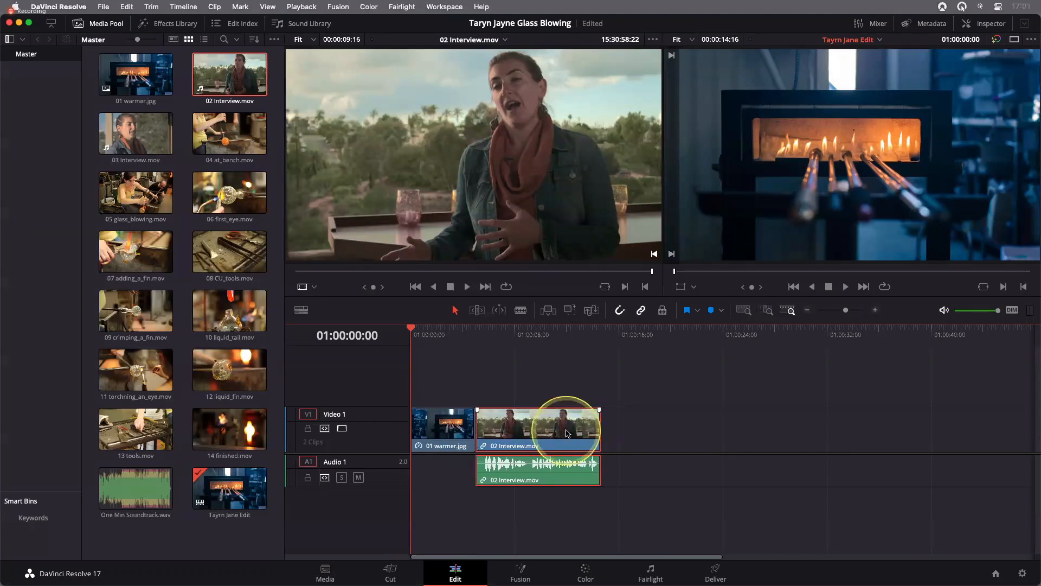
{"action": "left_click", "coordinate": [673, 446]}
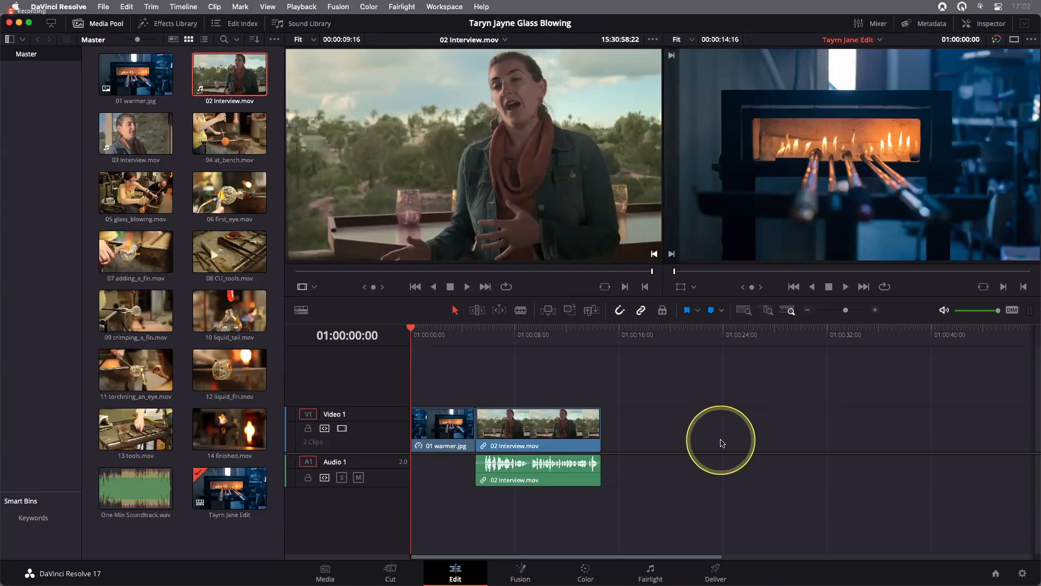
Fit the whole timeline in view with Full Extent Zoom and move the playhead to 01:00:09:03, inside 02 Interview.mov
{"action": "left_click", "coordinate": [744, 310]}
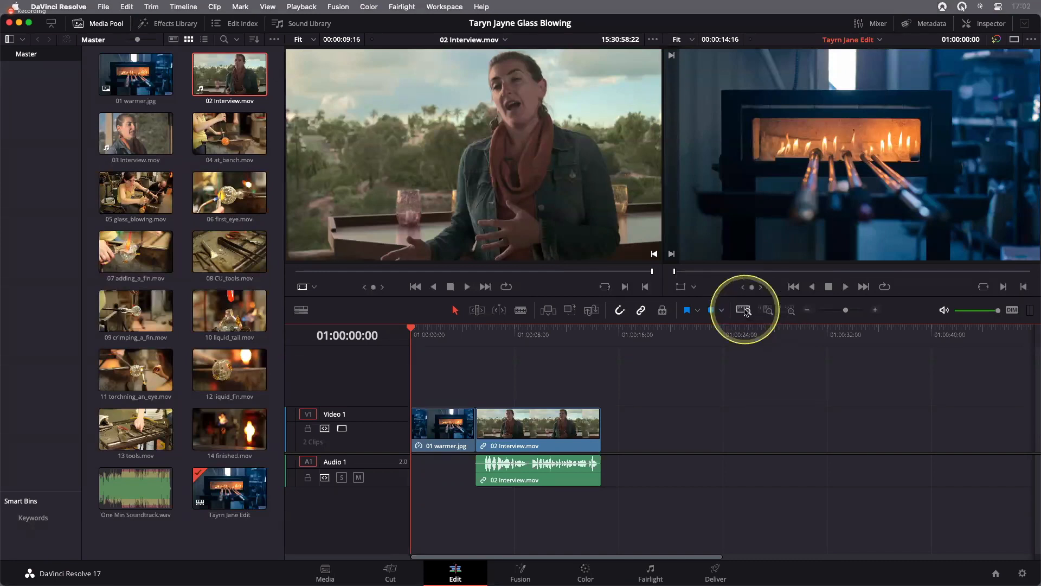
{"action": "left_click", "coordinate": [744, 310]}
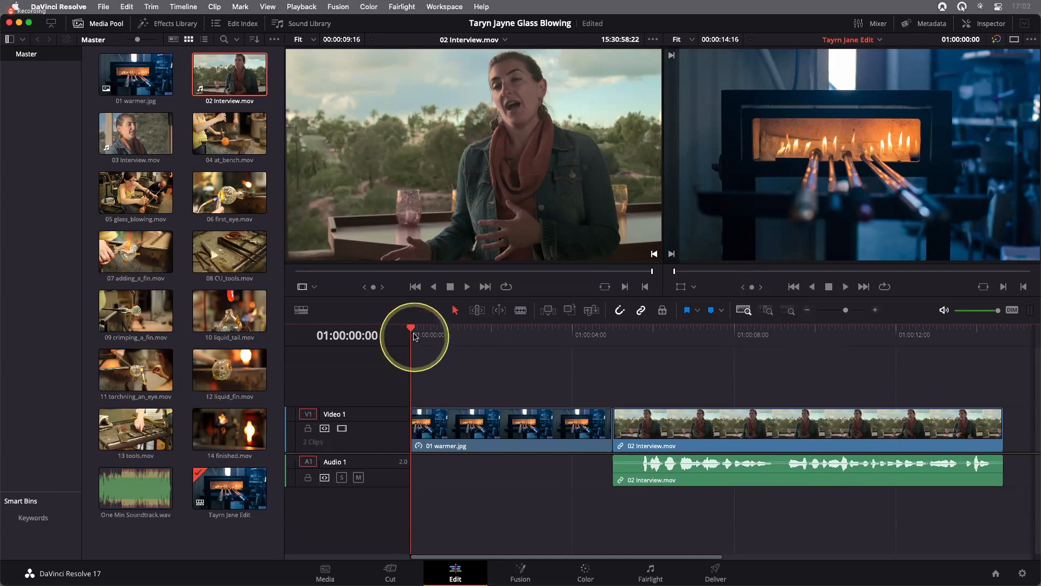
{"action": "left_click_drag", "start_coordinate": [412, 329], "coordinate": [777, 380]}
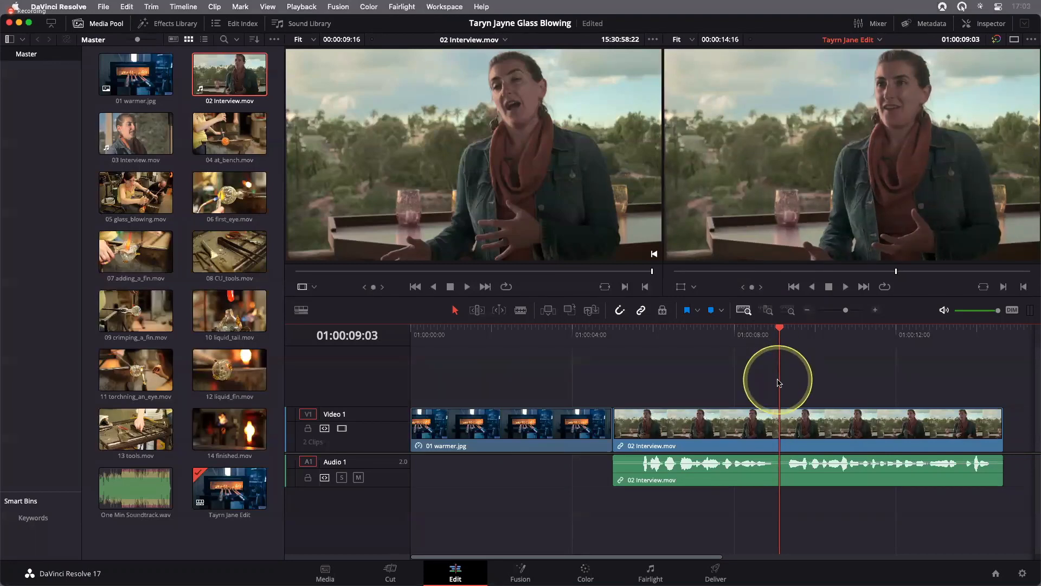
Examine the timeline around the playhead with Detail Zoom and return to Full Extent Zoom
{"action": "left_click", "coordinate": [769, 314]}
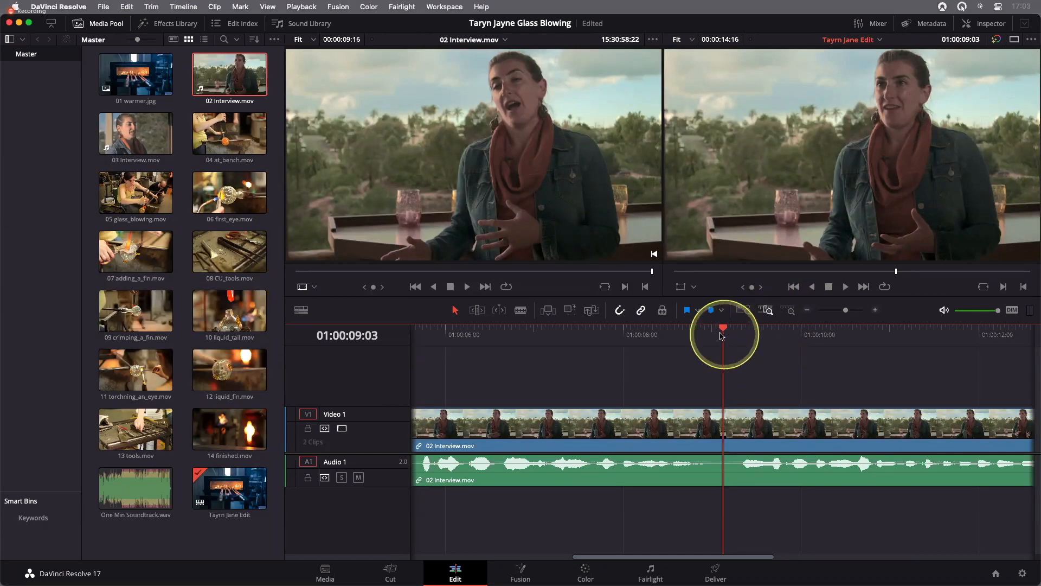
{"action": "left_click_drag", "start_coordinate": [723, 333], "coordinate": [723, 333]}
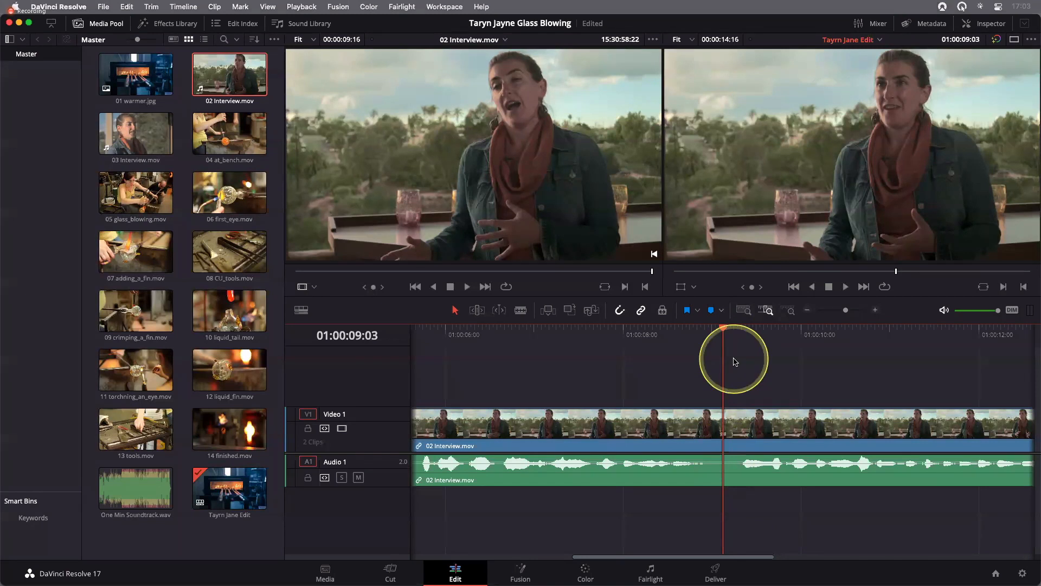
{"action": "left_click", "coordinate": [743, 312]}
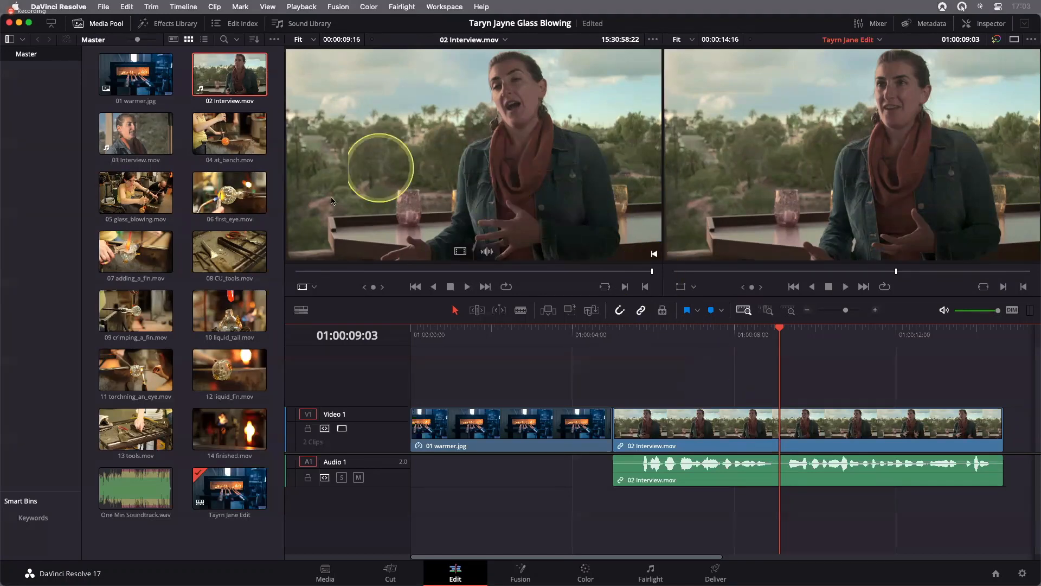
Add clips 04 at_bench.mov through 14 finished.mov together to Video 1, starting at the playhead at 01:00:09:03 over 02 Interview.mov
{"action": "left_click", "coordinate": [227, 138]}
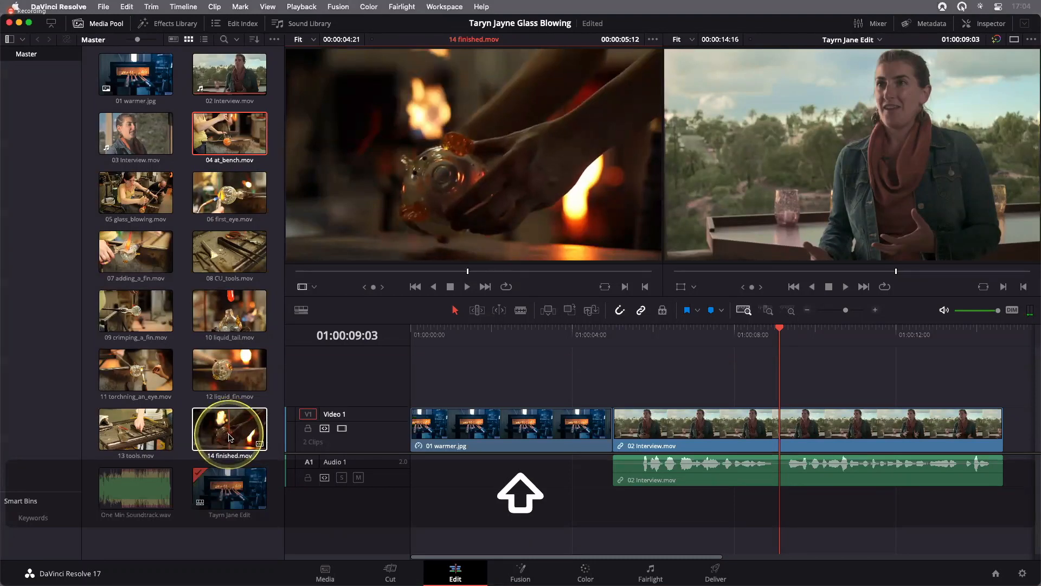
{"action": "left_click", "coordinate": [229, 437], "text": "shift"}
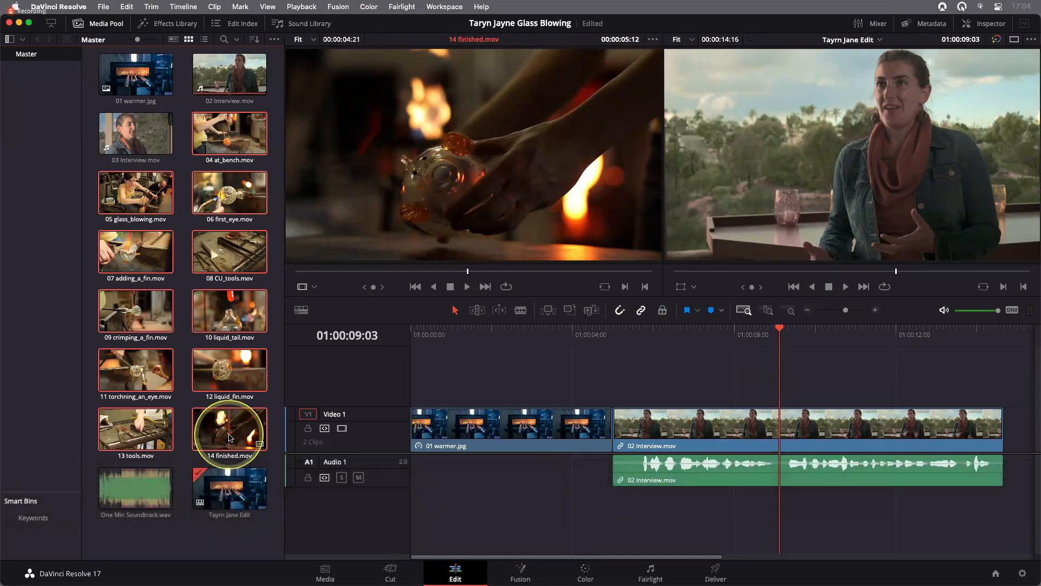
{"action": "key", "text": "shift"}
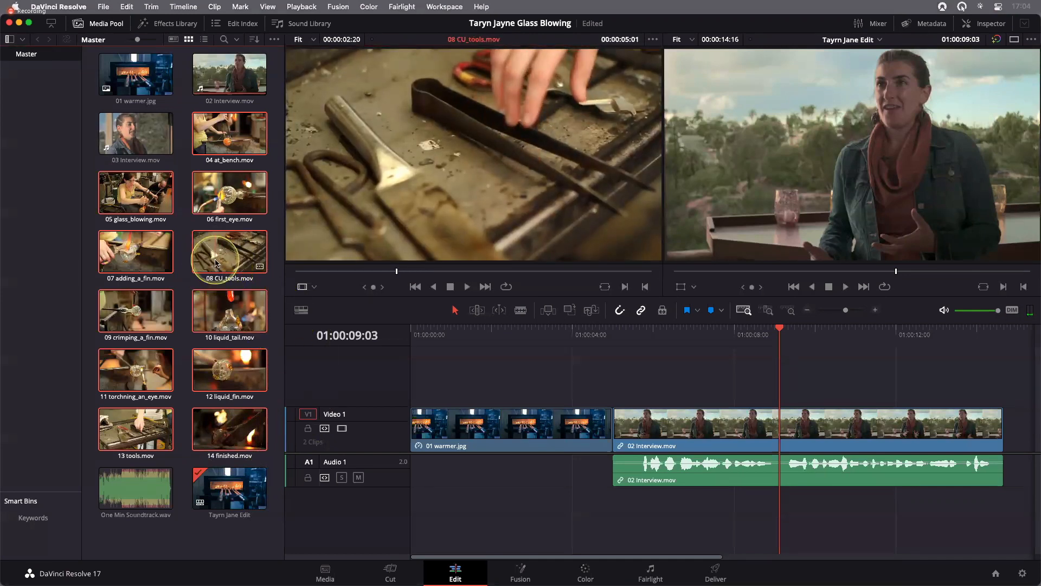
{"action": "left_click_drag", "start_coordinate": [215, 263], "coordinate": [782, 430]}
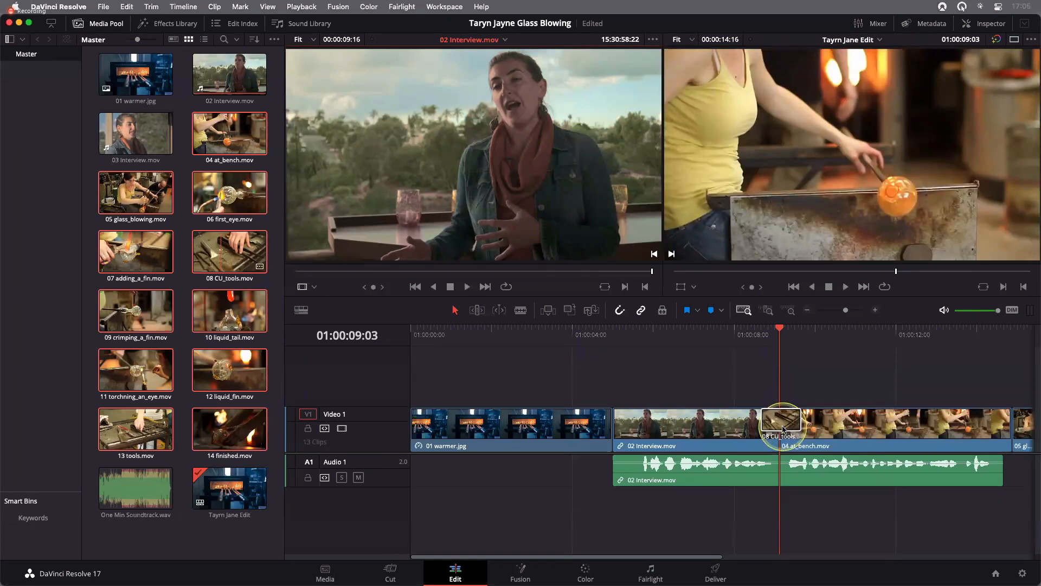
{"action": "left_click_drag", "start_coordinate": [783, 429], "coordinate": [787, 431]}
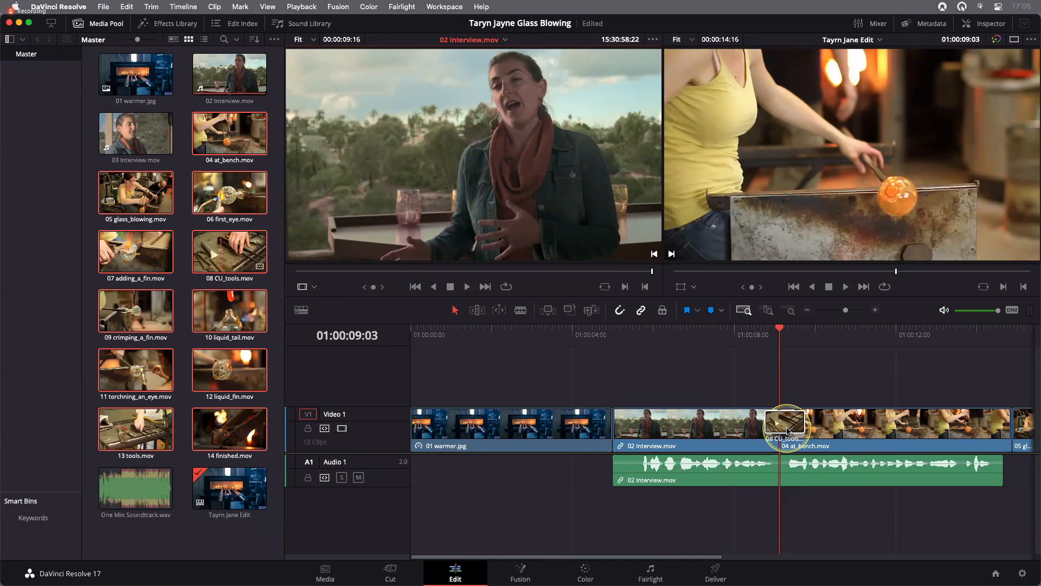
{"action": "left_click_drag", "start_coordinate": [787, 431], "coordinate": [786, 431]}
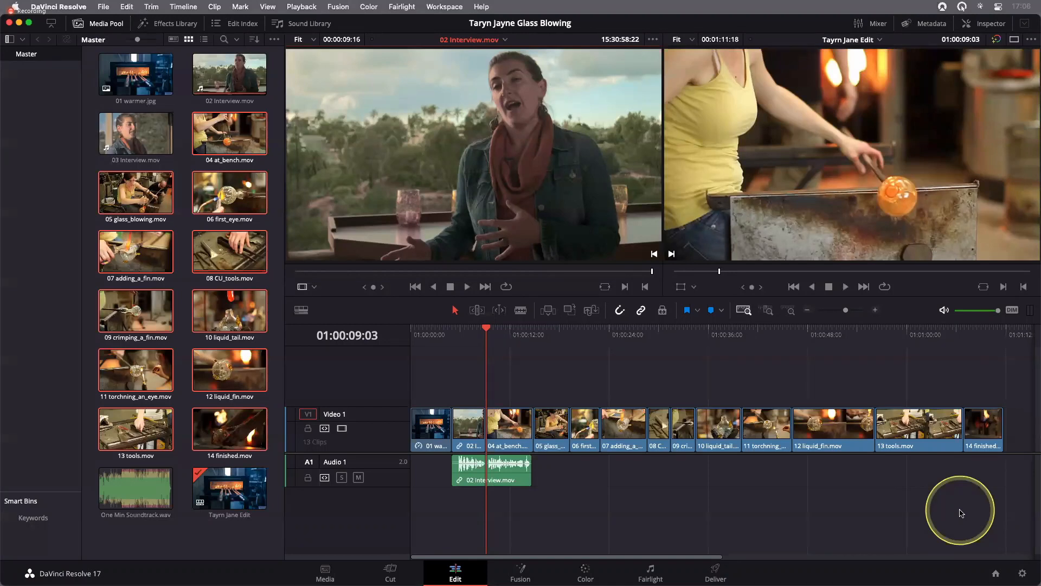
Load 03 Interview.mov into the source viewer, preview it, and return to its first frame
{"action": "left_click", "coordinate": [116, 129]}
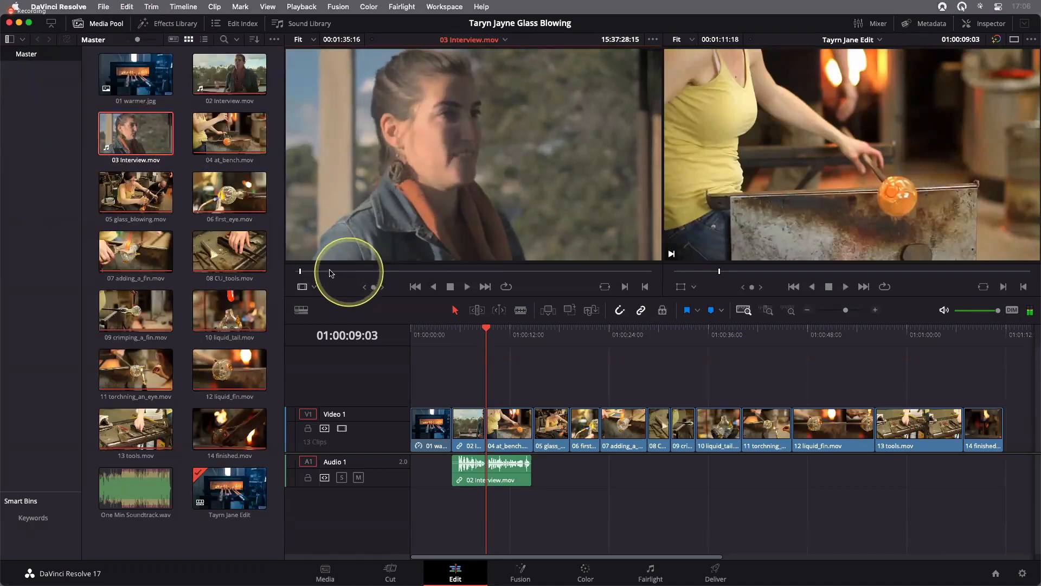
{"action": "key", "text": "space"}
{"action": "left_click", "coordinate": [289, 271]}
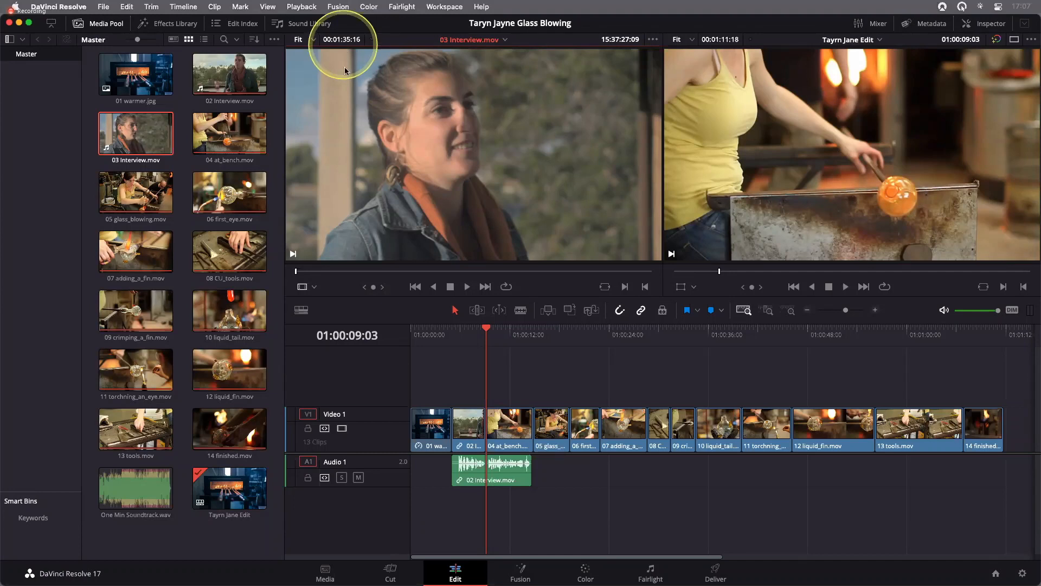
Overlay the full clip audio waveform on the source viewer, and switch the overlay to the zoomed audio waveform
{"action": "left_click", "coordinate": [652, 43]}
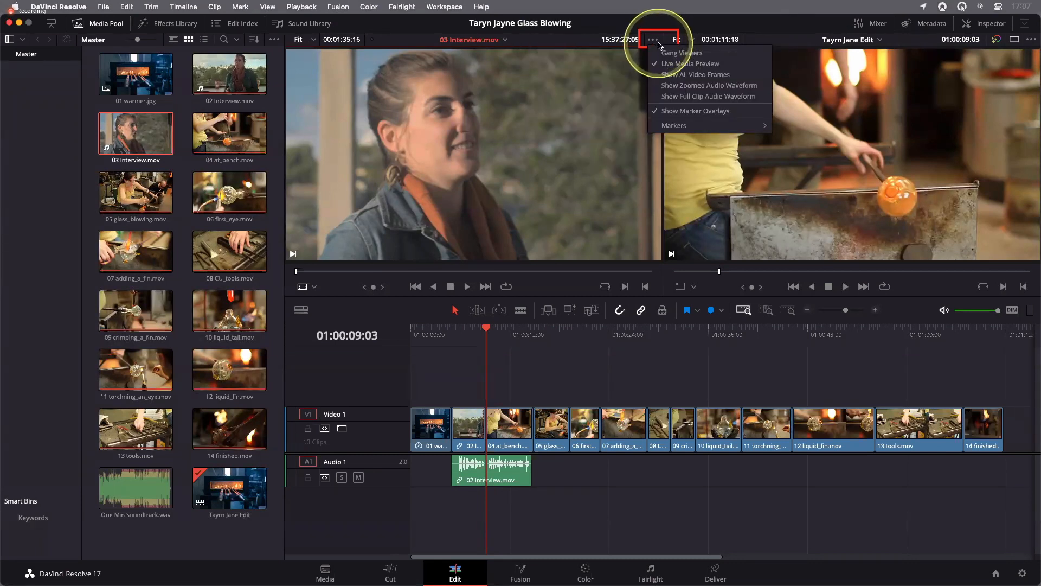
{"action": "left_click", "coordinate": [707, 95]}
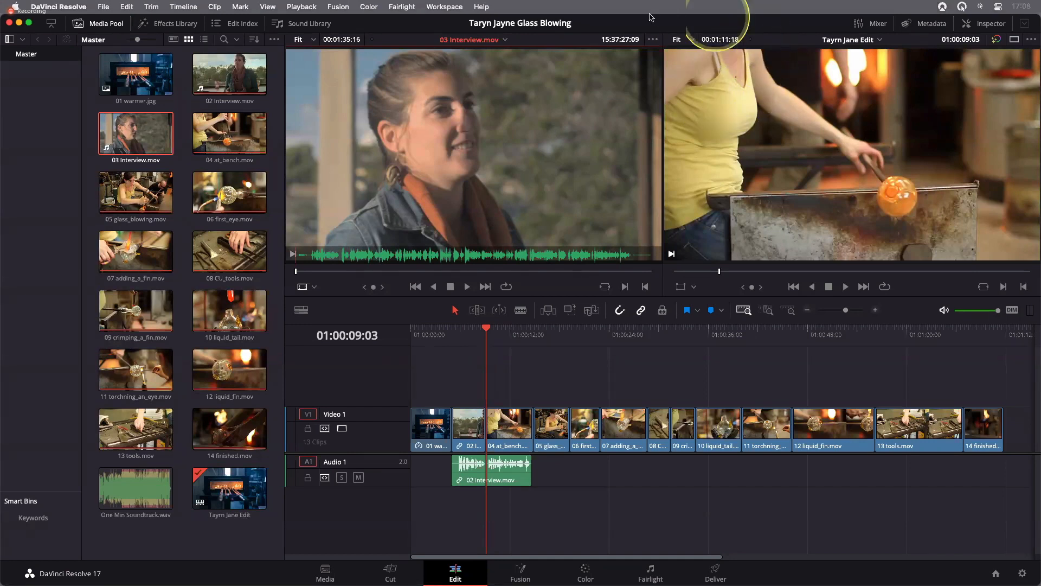
{"action": "left_click", "coordinate": [654, 40]}
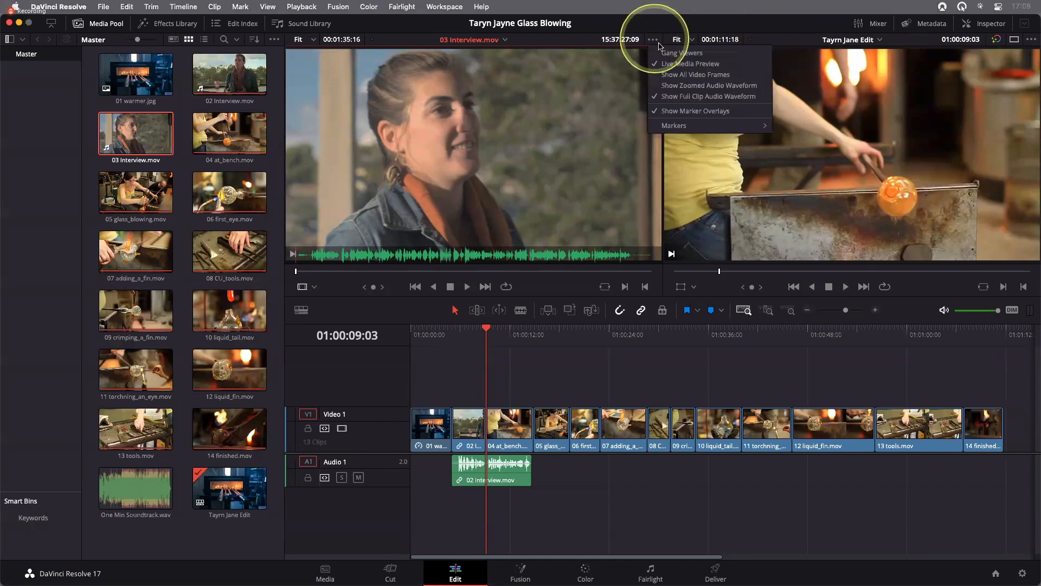
{"action": "left_click", "coordinate": [711, 87]}
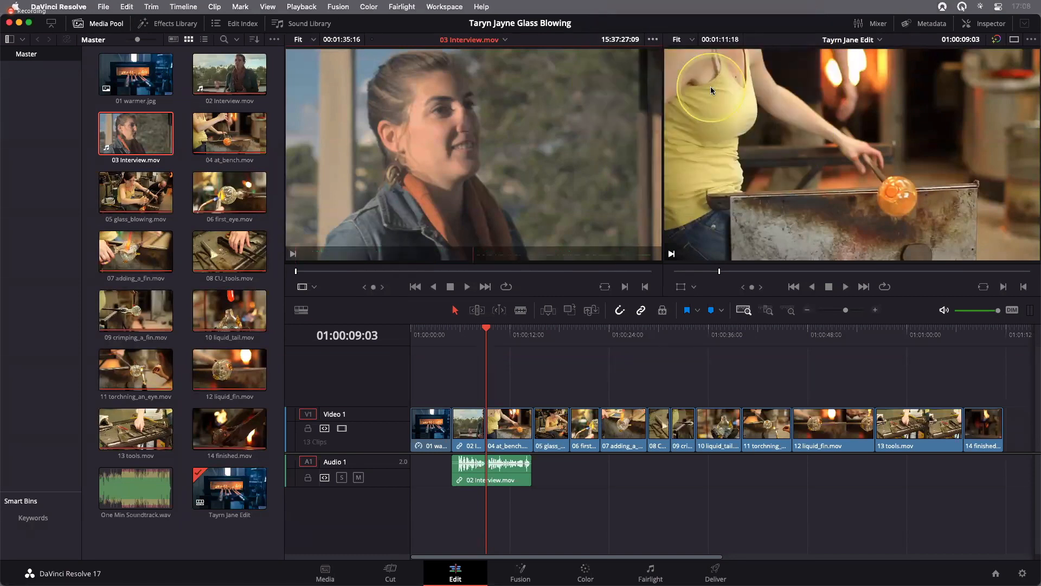
Preview 03 Interview.mov in the source viewer by scrubbing further into the clip and playing it forward and in reverse, and stop playback
{"action": "left_click", "coordinate": [335, 271]}
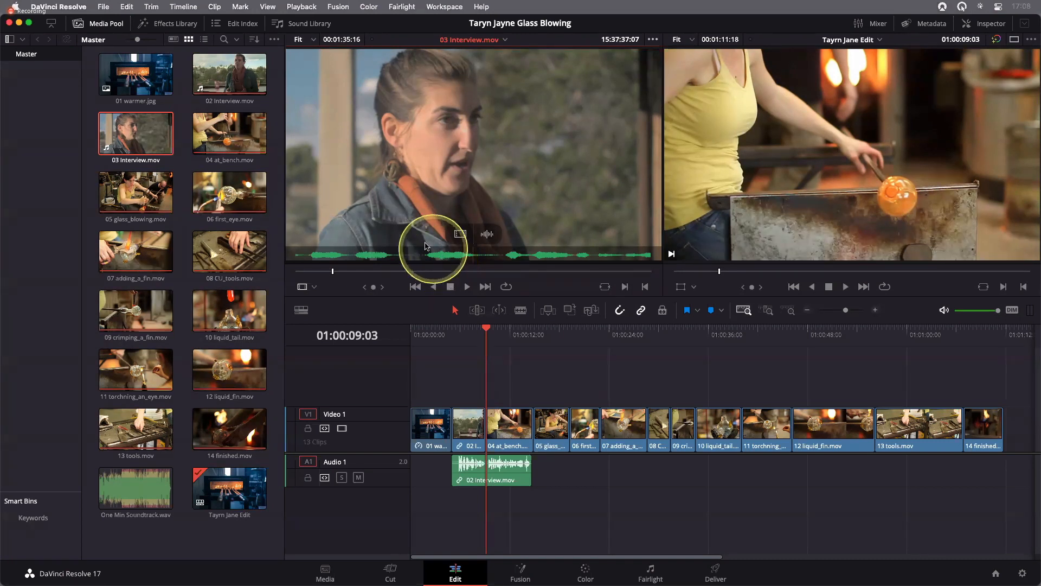
{"action": "left_click_drag", "start_coordinate": [342, 274], "coordinate": [389, 275]}
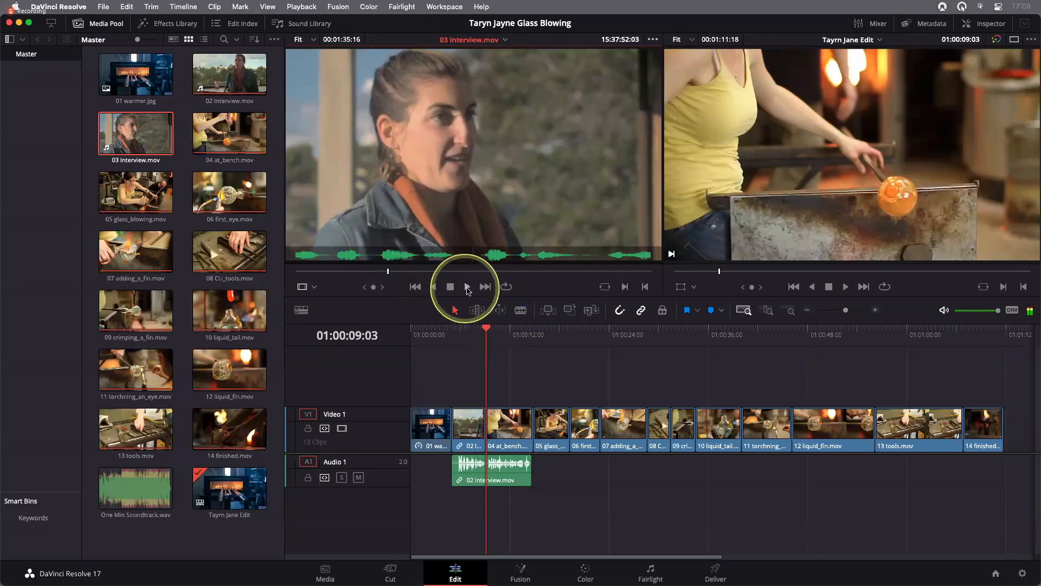
{"action": "left_click", "coordinate": [468, 288]}
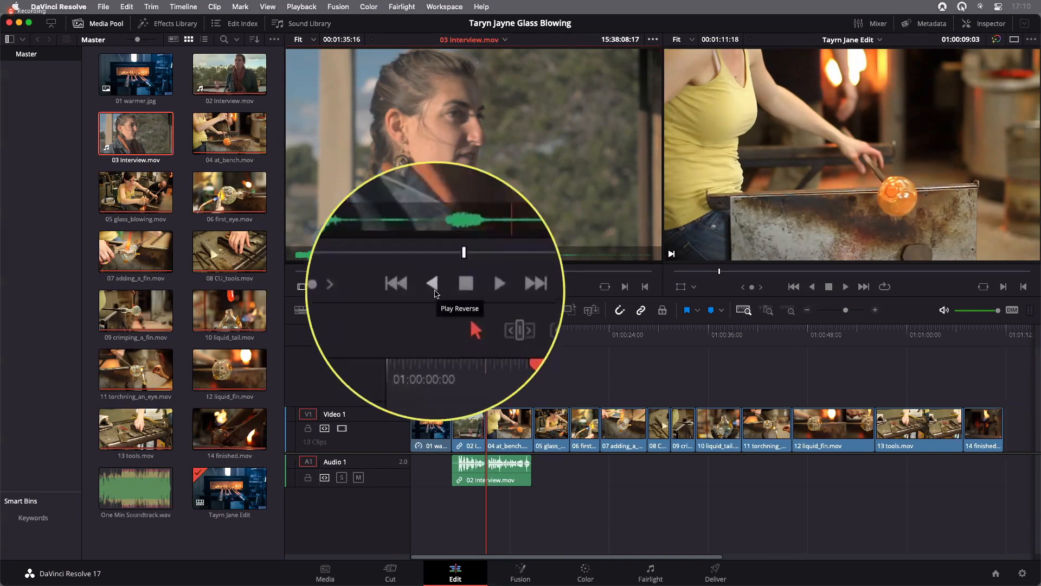
{"action": "left_click", "coordinate": [434, 287]}
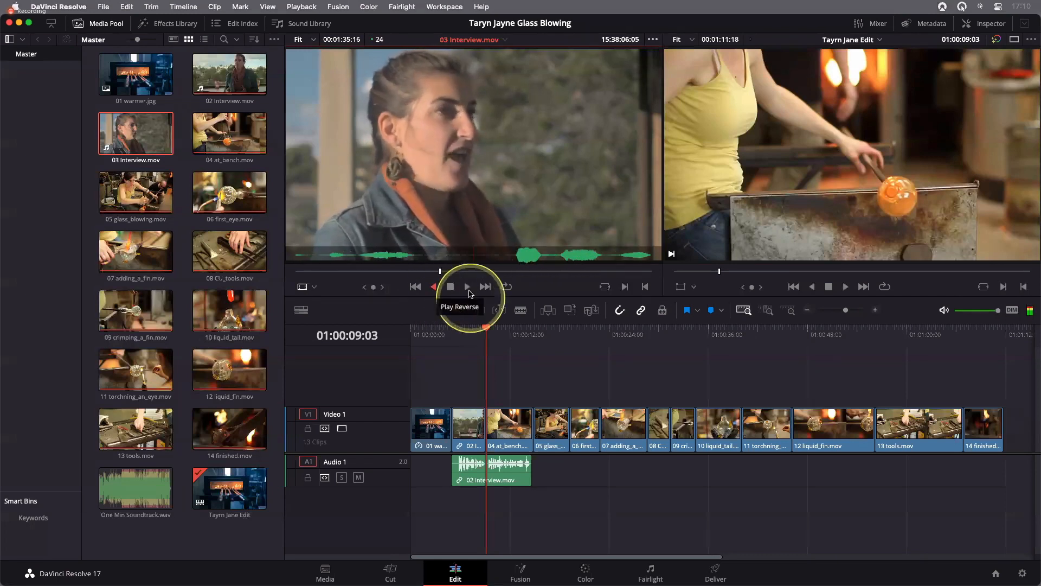
{"action": "left_click", "coordinate": [450, 287]}
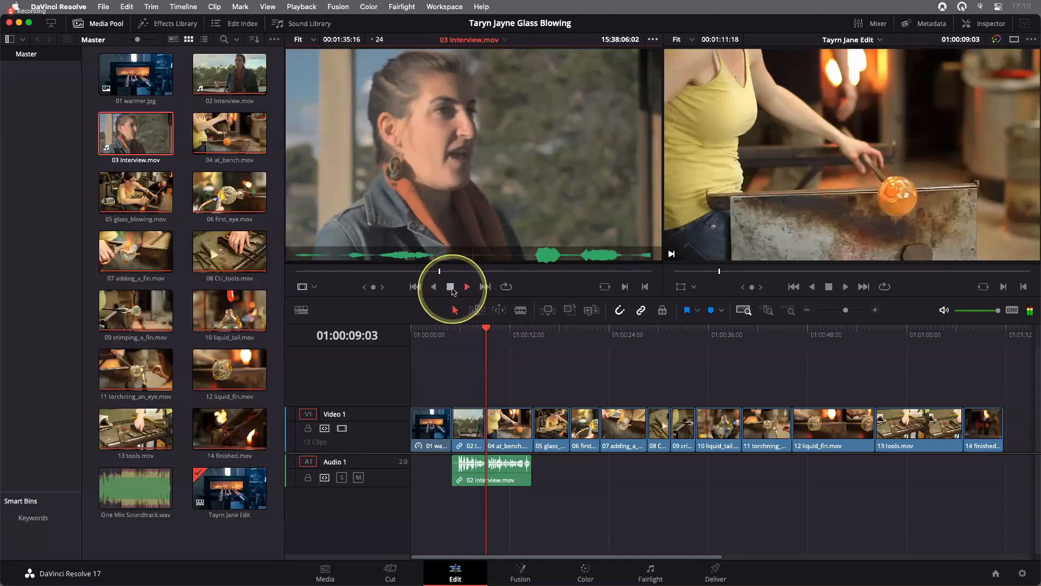
{"action": "left_click", "coordinate": [453, 291]}
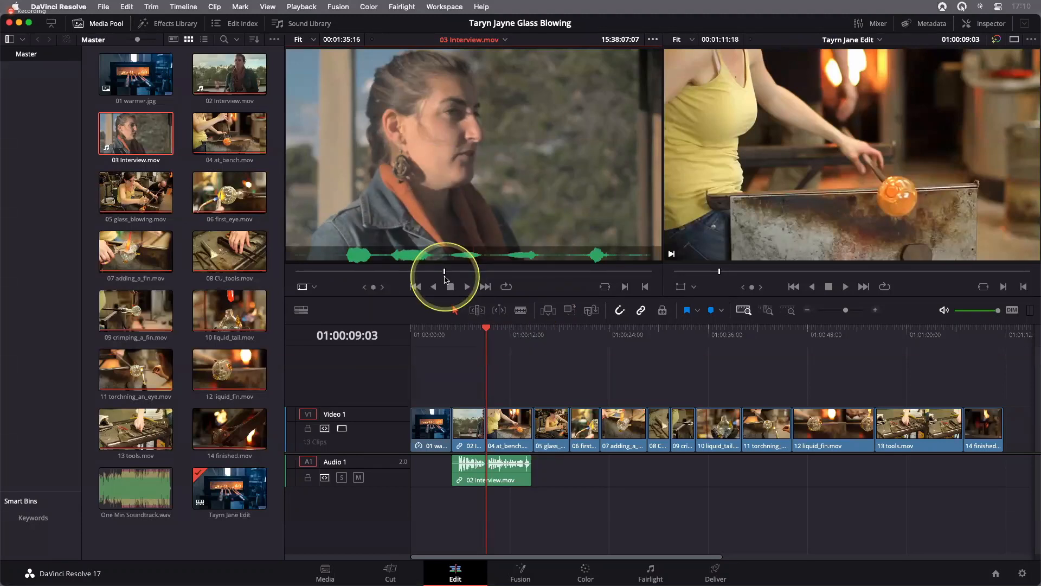
Enable Audio Scrubbing and jog 03 Interview.mov back a few frames to 15:38:07:02 in the source viewer
{"action": "left_click", "coordinate": [183, 7]}
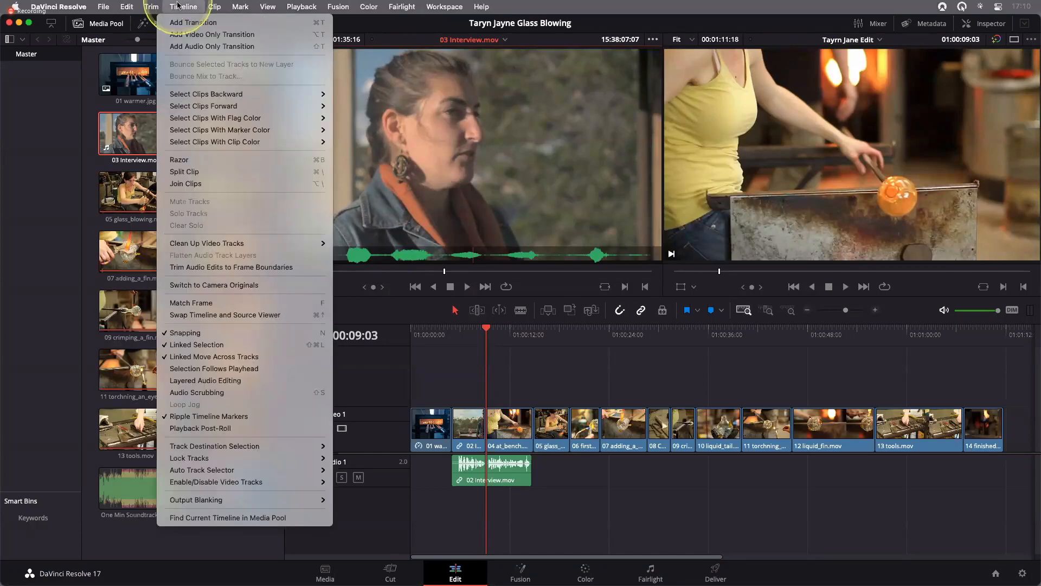
{"action": "left_click", "coordinate": [209, 392]}
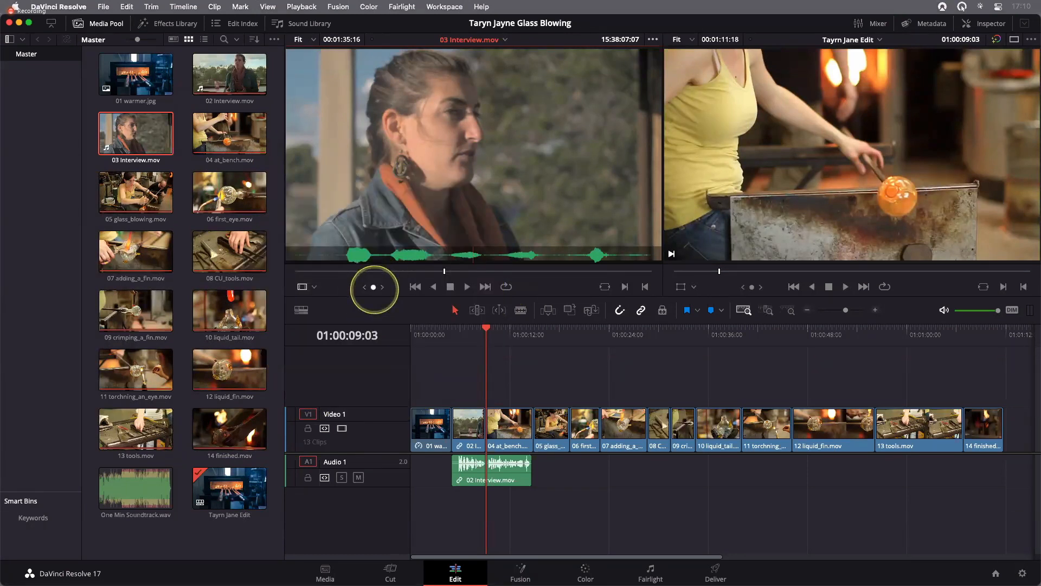
{"action": "mouse_move", "coordinate": [373, 289]}
{"action": "left_mouse_down"}
{"action": "mouse_move", "coordinate": [341, 290]}
{"action": "mouse_move", "coordinate": [366, 289]}
{"action": "left_mouse_up"}
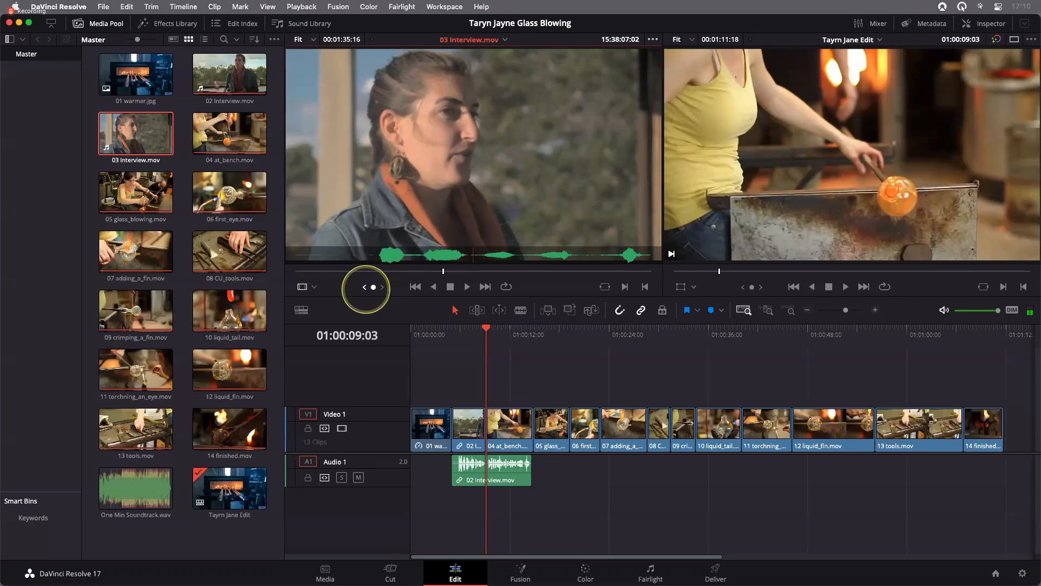
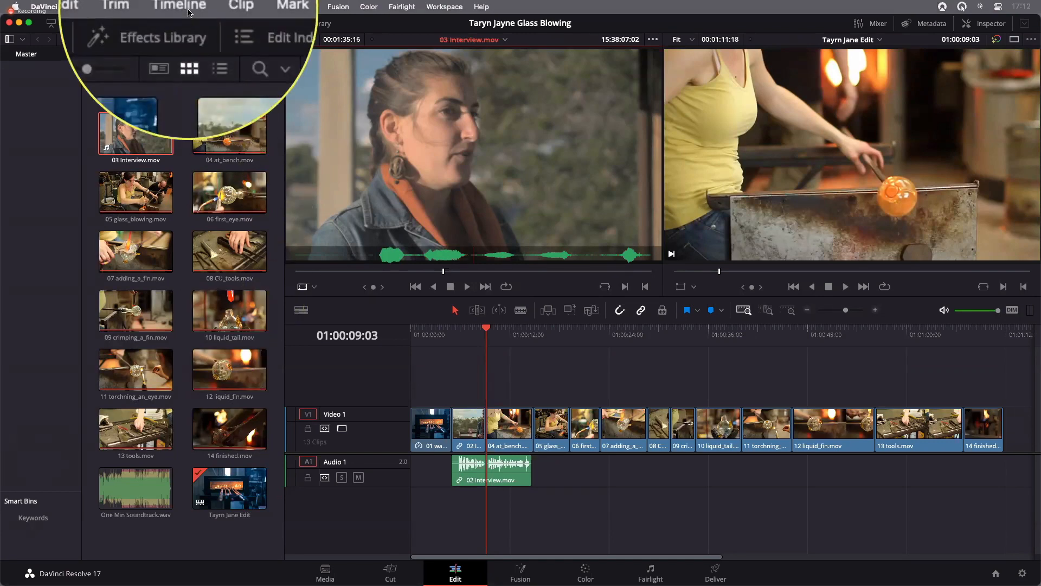
Toggle Audio Scrubbing off and back on while jogging 03 Interview.mov in the source viewer
{"action": "left_click", "coordinate": [184, 6]}
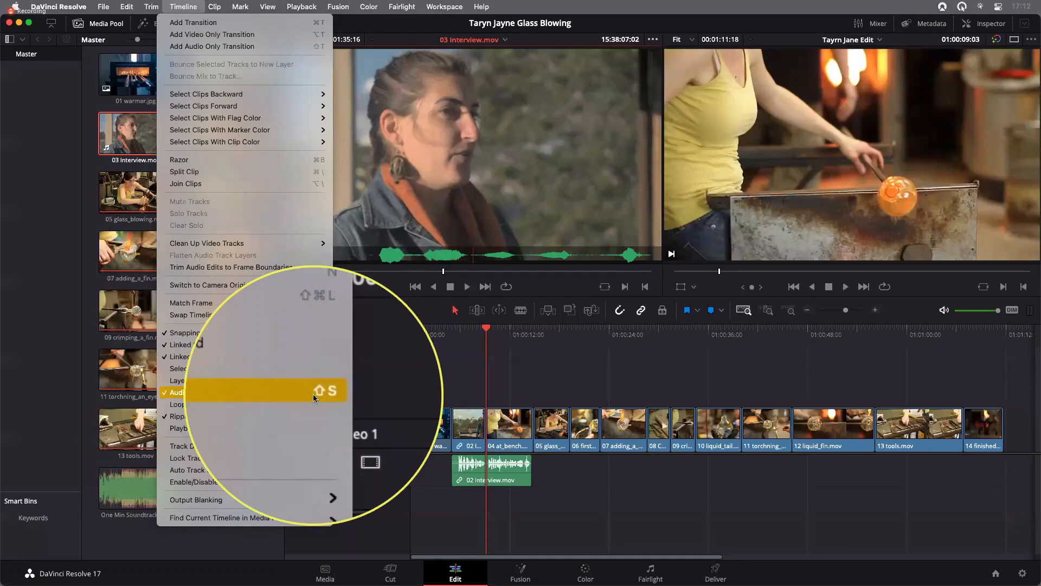
{"action": "left_click", "coordinate": [415, 194]}
{"action": "key", "text": "shift"}
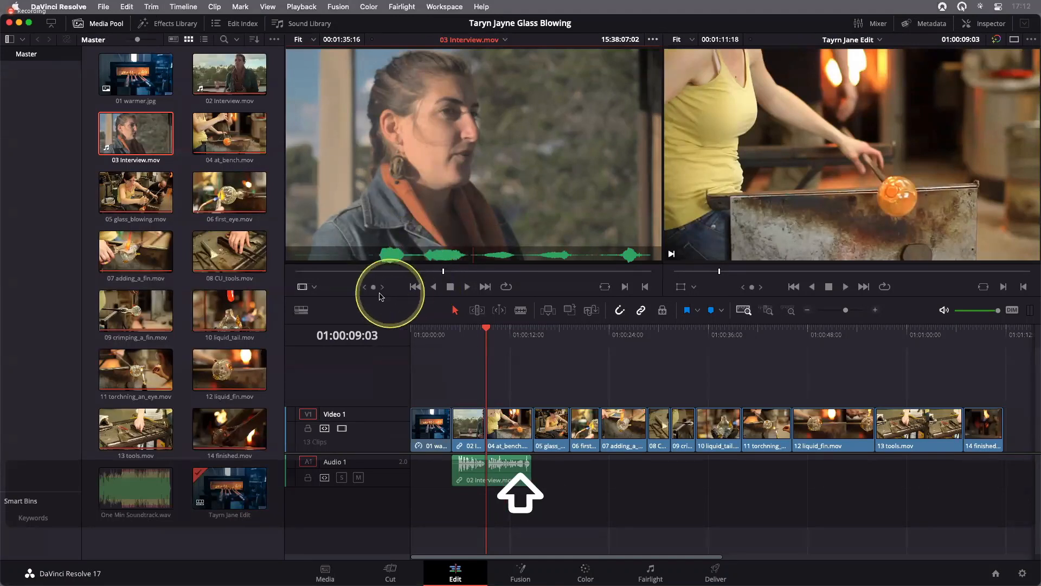
{"action": "mouse_move", "coordinate": [374, 289]}
{"action": "left_mouse_down"}
{"action": "mouse_move", "coordinate": [353, 290]}
{"action": "mouse_move", "coordinate": [393, 287]}
{"action": "mouse_move", "coordinate": [384, 286]}
{"action": "left_mouse_up"}
{"action": "key", "text": "shift"}
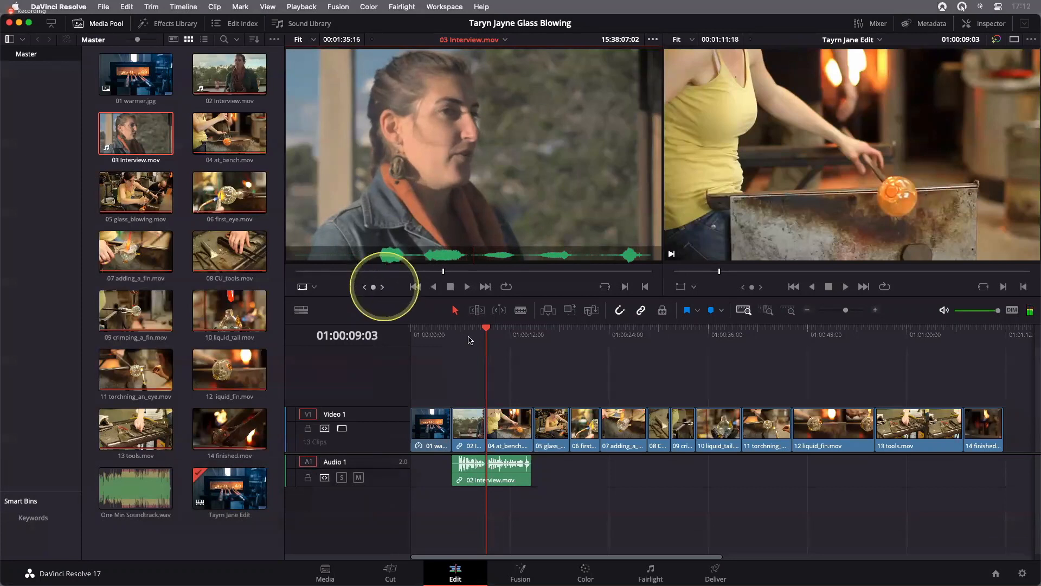
{"action": "left_click", "coordinate": [470, 340]}
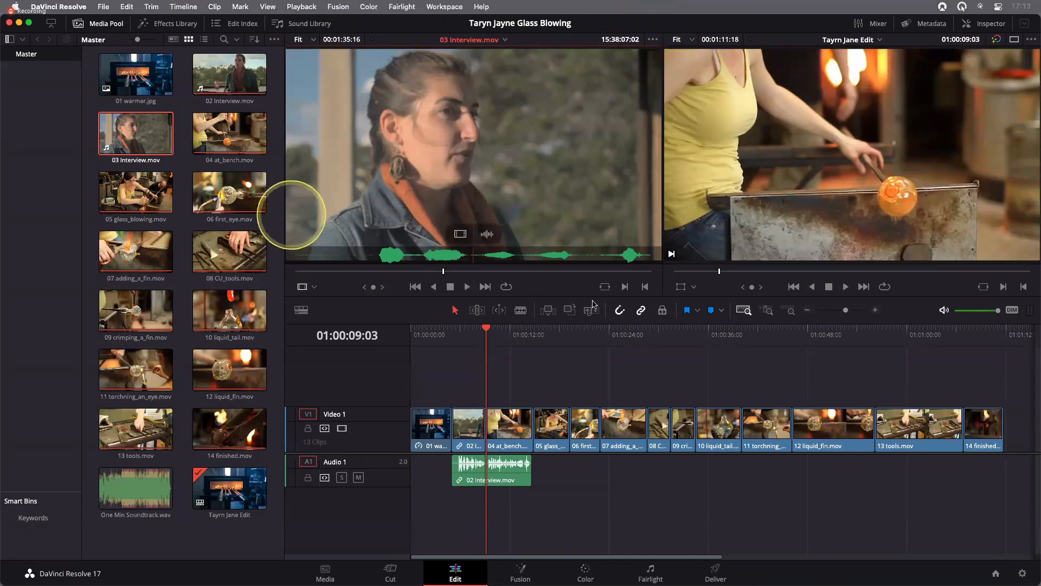
{"action": "left_click", "coordinate": [653, 39]}
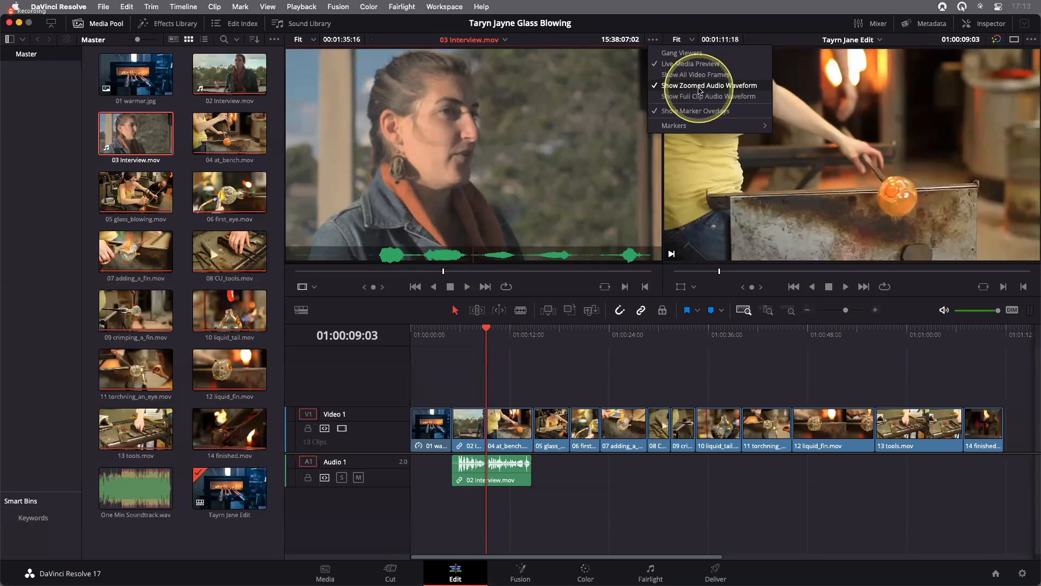
{"action": "left_click", "coordinate": [482, 218]}
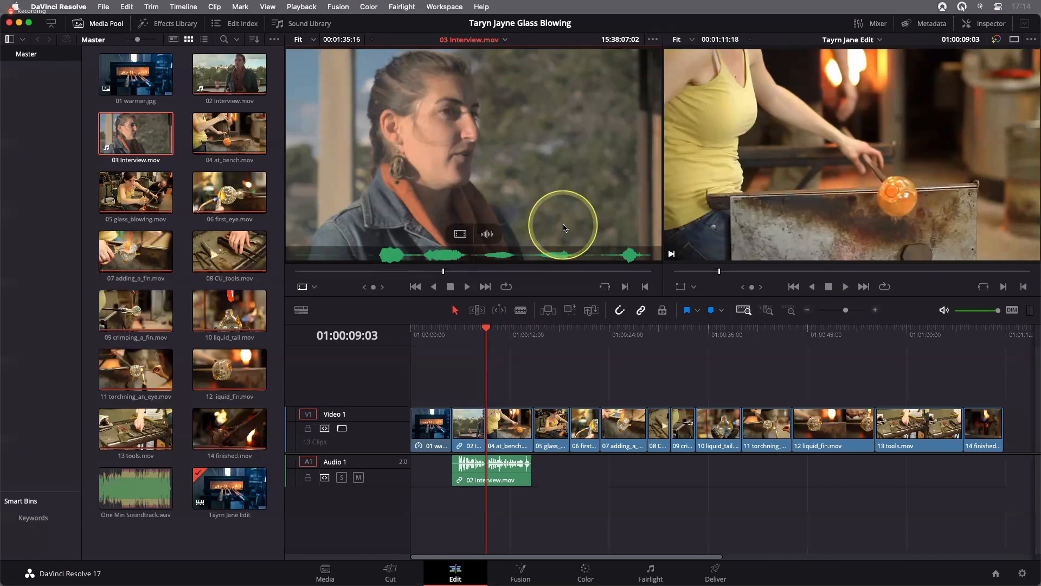
Mark an In point on 03 Interview.mov at 15:38:07:02 in the source viewer
{"action": "mouse_move", "coordinate": [378, 283]}
{"action": "left_mouse_down"}
{"action": "mouse_move", "coordinate": [336, 285]}
{"action": "mouse_move", "coordinate": [399, 288]}
{"action": "mouse_move", "coordinate": [376, 288]}
{"action": "left_mouse_up"}
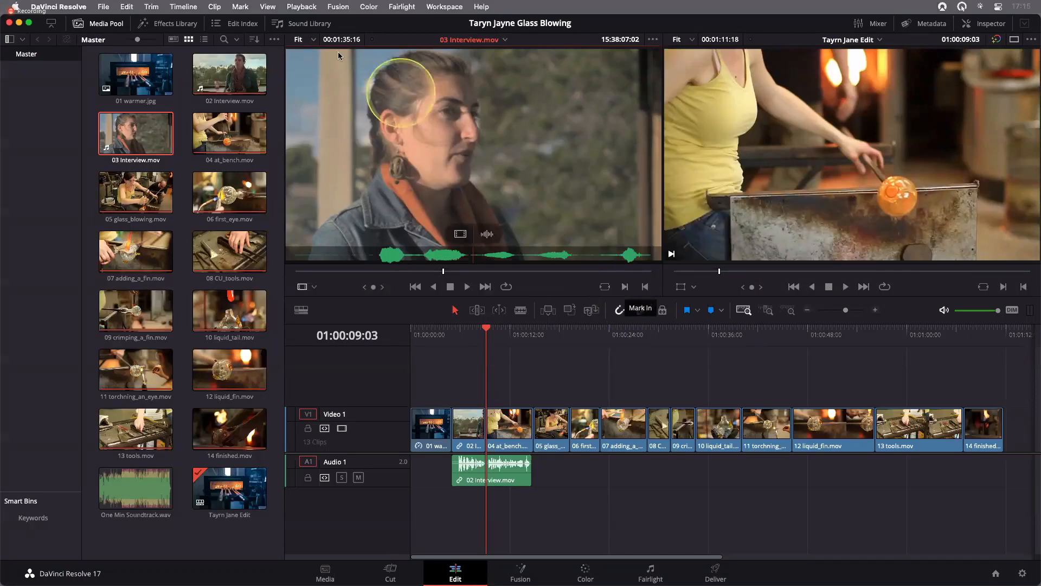
{"action": "left_click", "coordinate": [250, 7]}
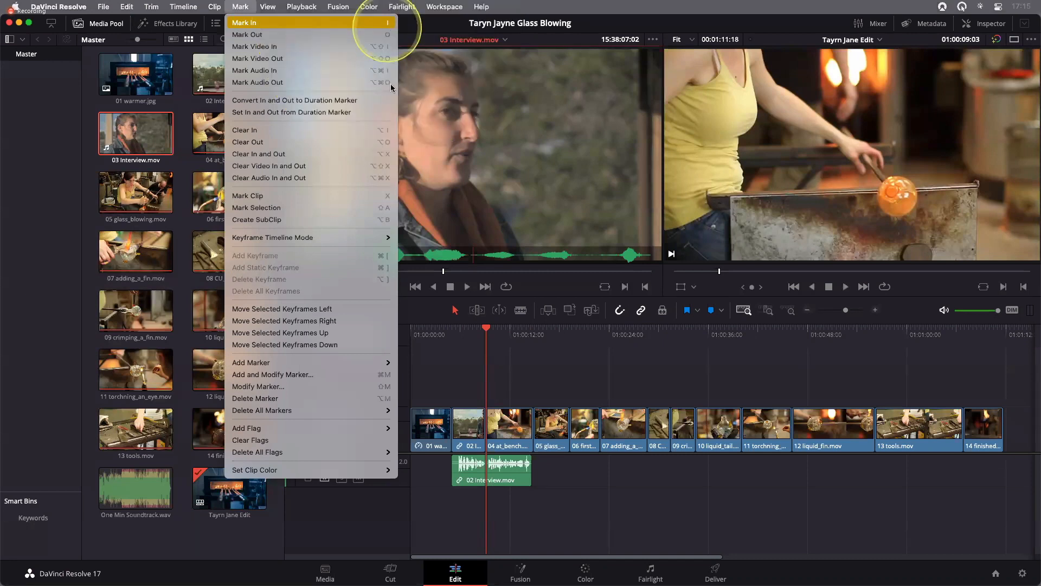
{"action": "left_click", "coordinate": [520, 141]}
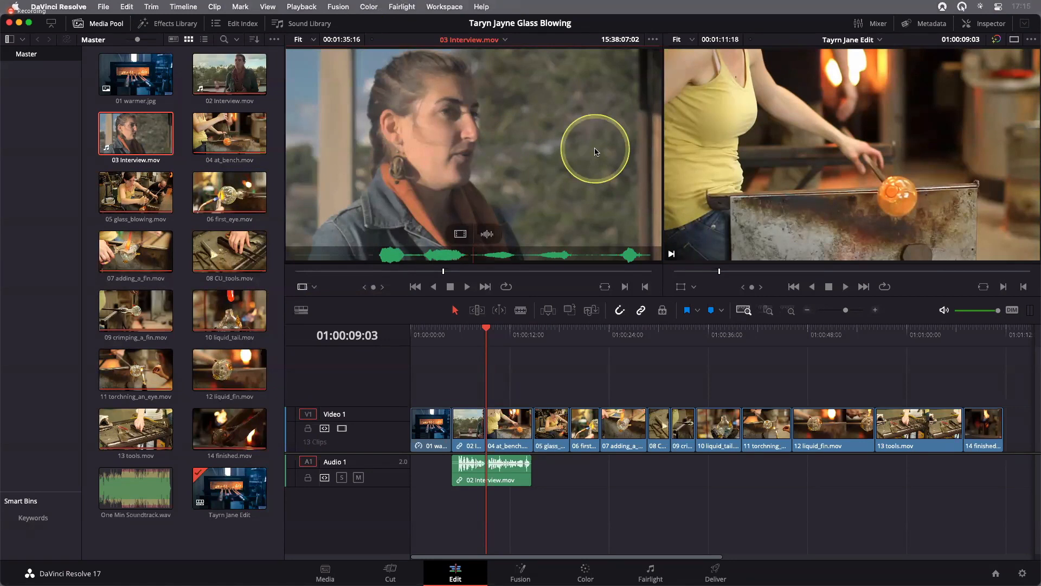
{"action": "key", "text": "i"}
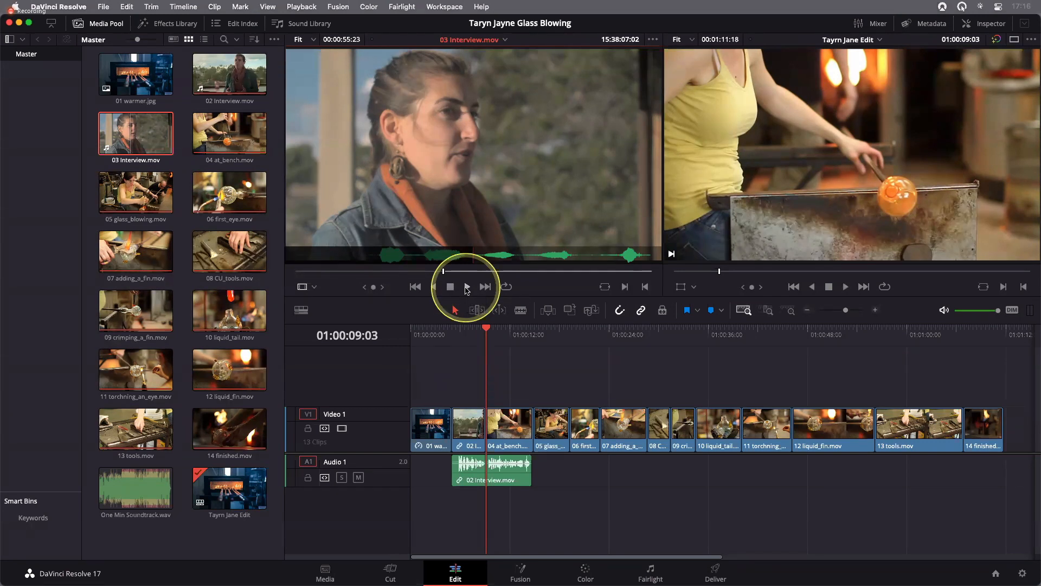
Play 03 Interview.mov onward from the In point, then play back and jog the source viewer to 15:38:40:11
{"action": "left_click", "coordinate": [466, 287]}
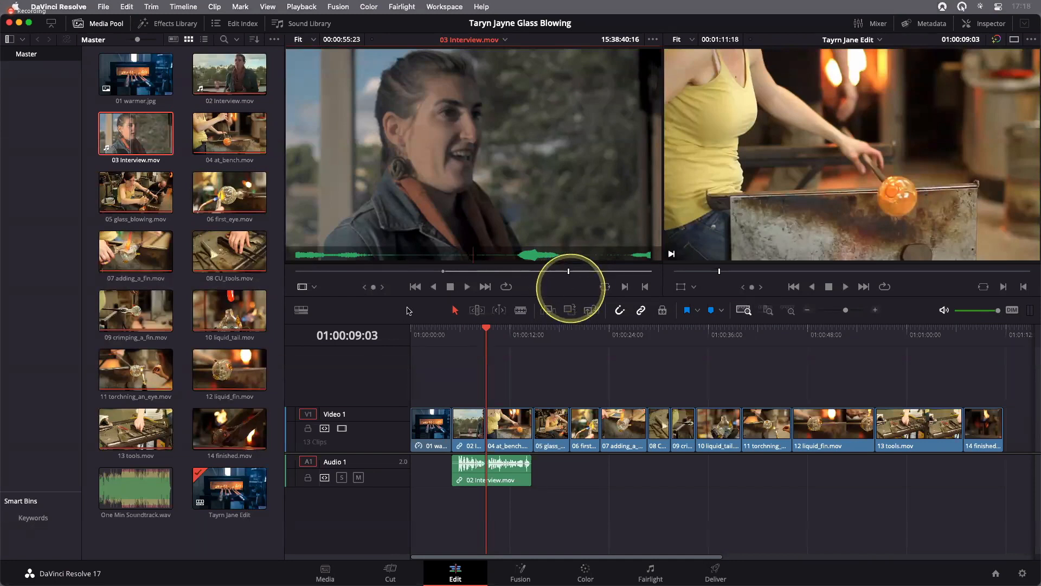
{"action": "left_click", "coordinate": [435, 287]}
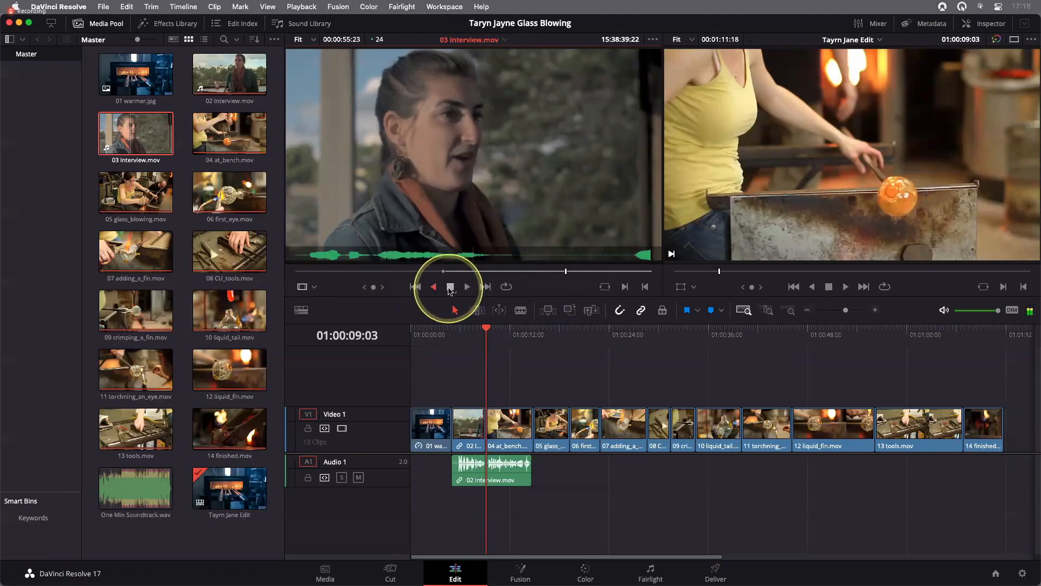
{"action": "left_click", "coordinate": [466, 287]}
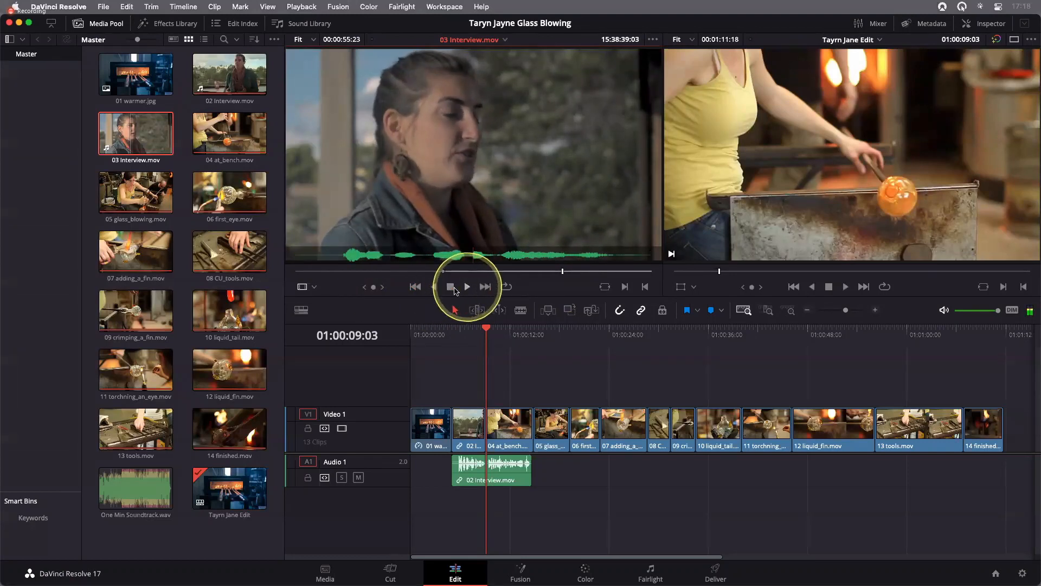
{"action": "left_click", "coordinate": [451, 288]}
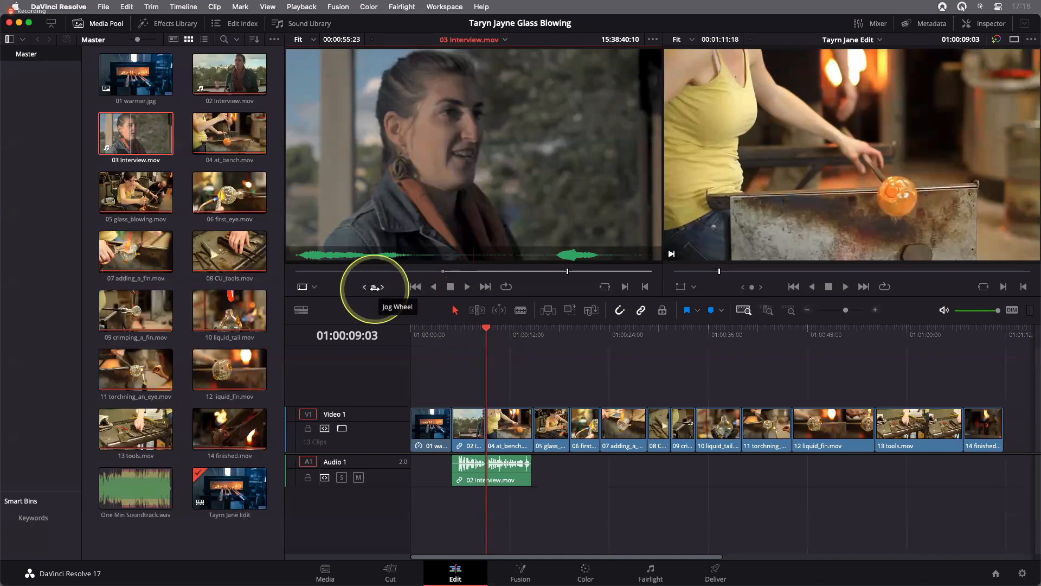
{"action": "mouse_move", "coordinate": [372, 288]}
{"action": "left_mouse_down"}
{"action": "mouse_move", "coordinate": [333, 291]}
{"action": "mouse_move", "coordinate": [375, 291]}
{"action": "left_mouse_up"}
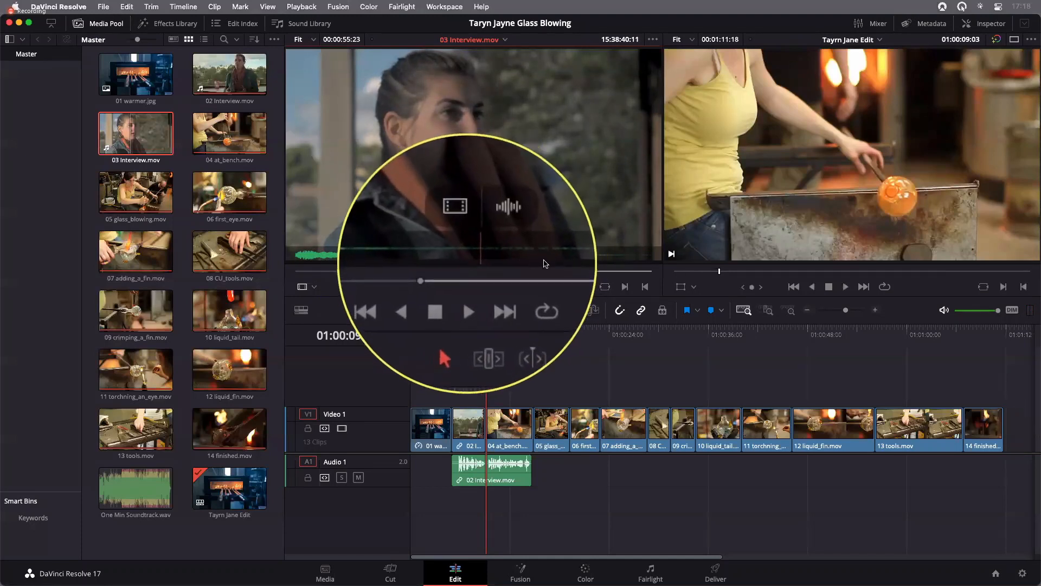
Mark an Out point on 03 Interview.mov at 15:38:40:11 in the source viewer
{"action": "left_click", "coordinate": [483, 267]}
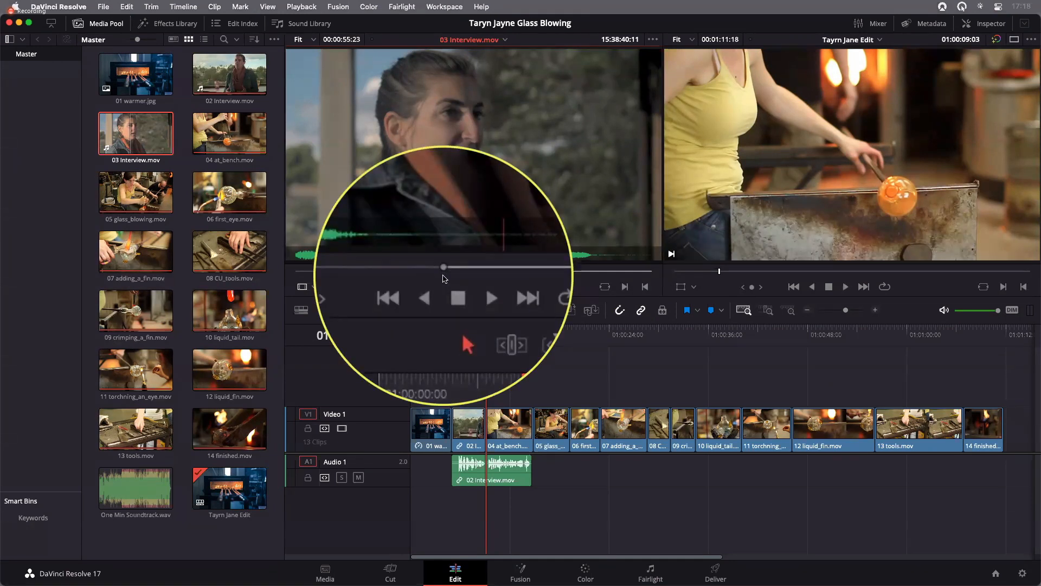
{"action": "left_click", "coordinate": [443, 276]}
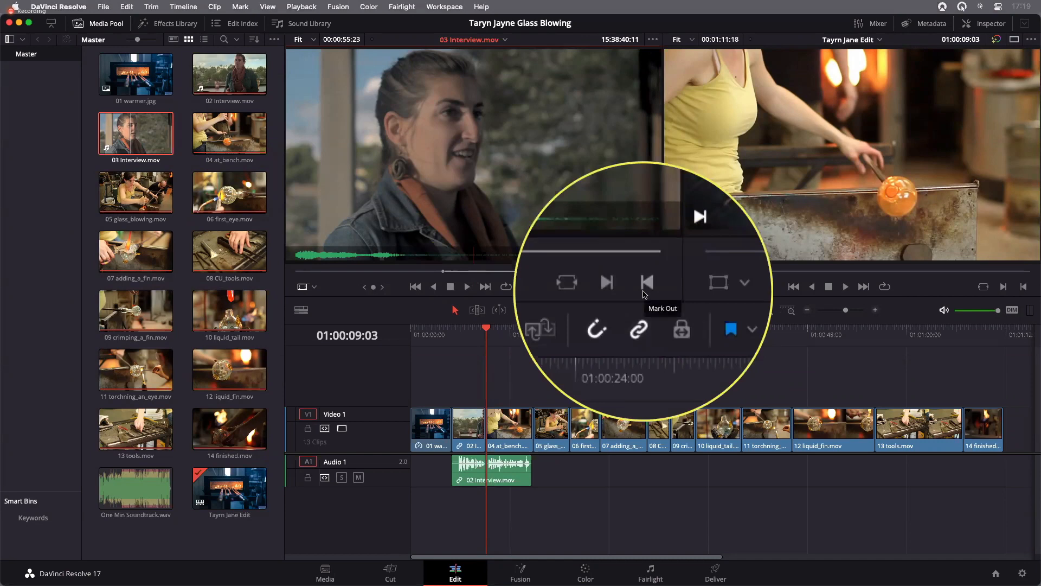
{"action": "left_click", "coordinate": [241, 9]}
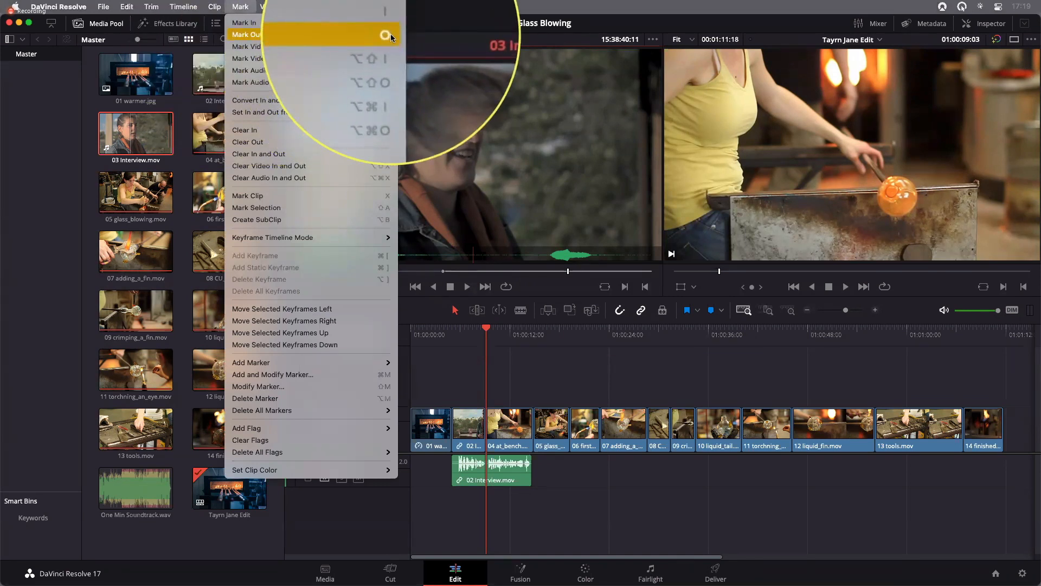
{"action": "left_click", "coordinate": [470, 143]}
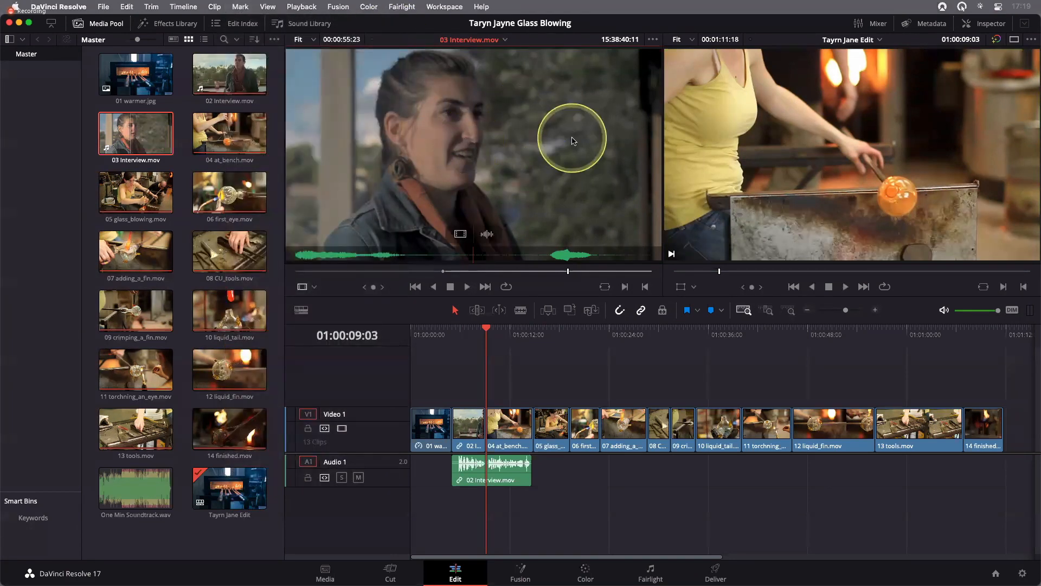
{"action": "key", "text": "o"}
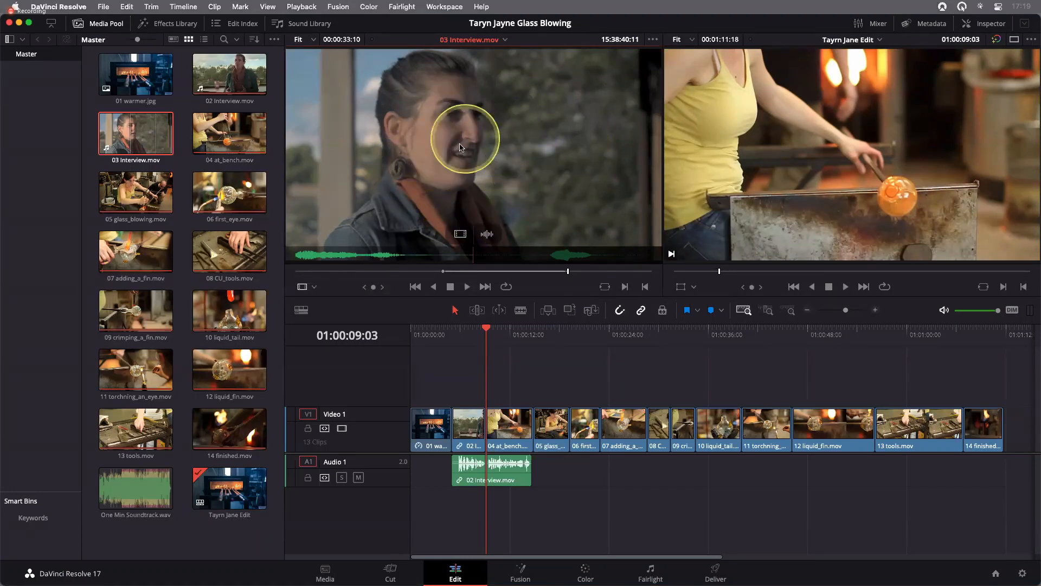
{"action": "left_click_drag", "start_coordinate": [460, 145], "coordinate": [502, 172]}
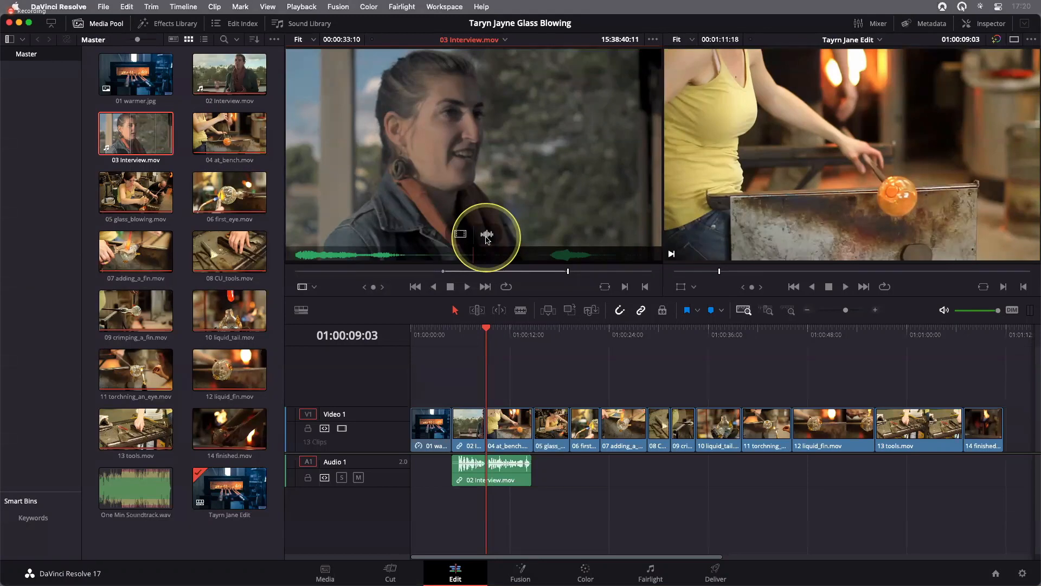
{"action": "left_click_drag", "start_coordinate": [486, 236], "coordinate": [491, 241]}
{"action": "left_click_drag", "start_coordinate": [506, 267], "coordinate": [605, 480]}
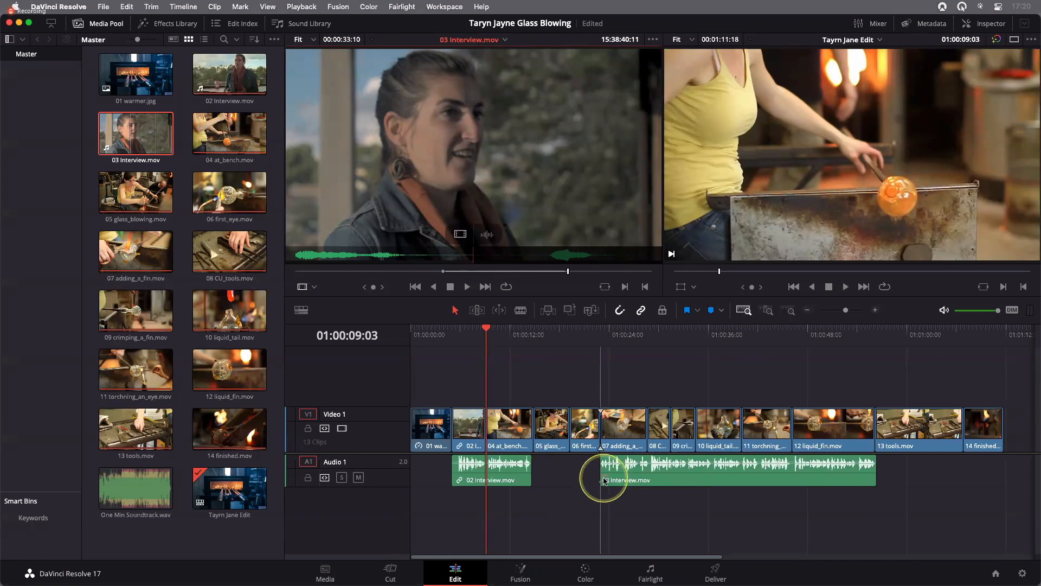
{"action": "left_click_drag", "start_coordinate": [605, 481], "coordinate": [541, 218]}
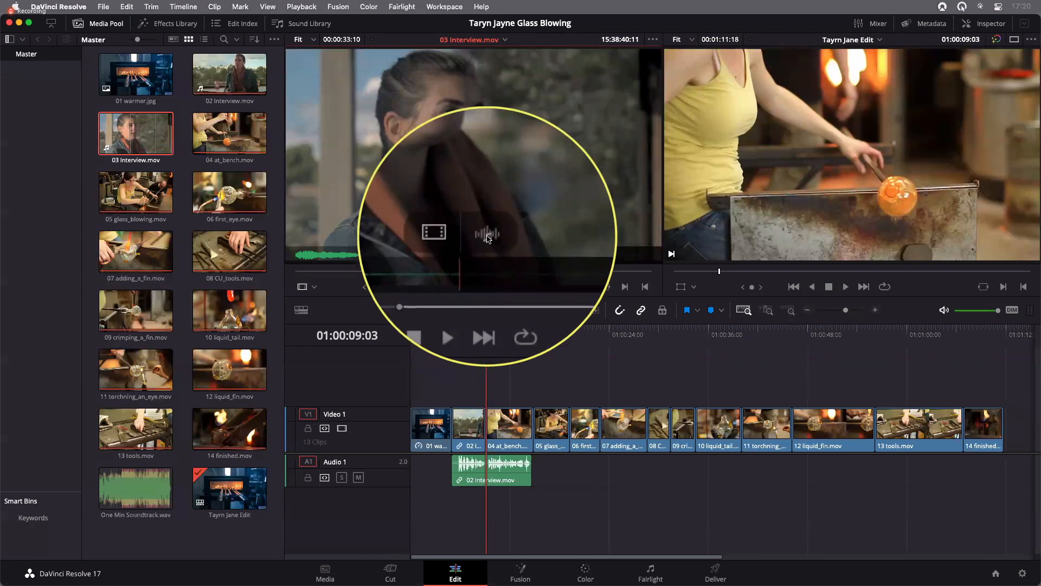
Edit only the audio of the marked 03 Interview.mov range onto Audio 1, starting at the beginning of 06 first_eye.mov
{"action": "left_click_drag", "start_coordinate": [487, 238], "coordinate": [567, 473]}
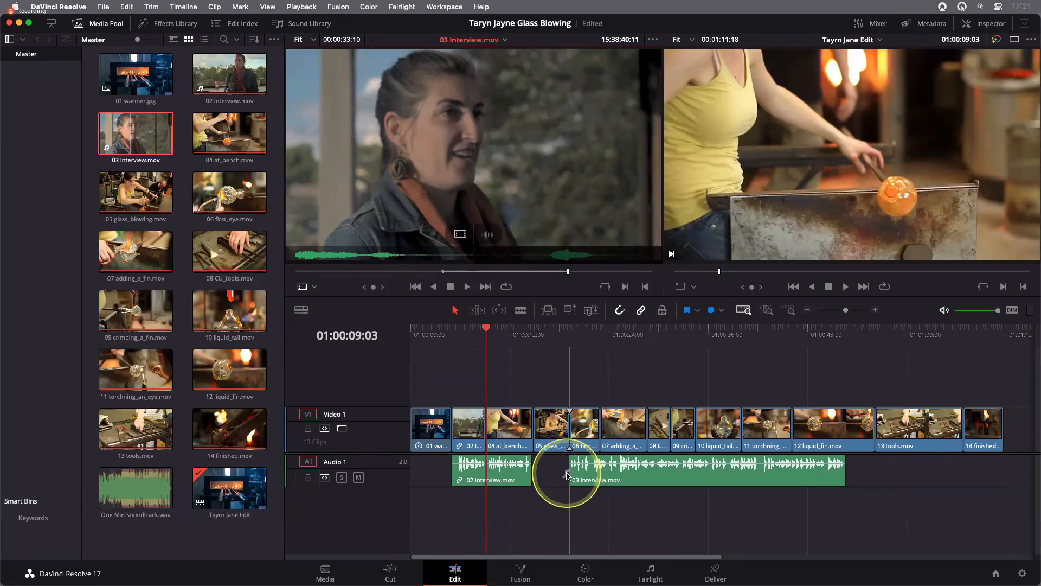
{"action": "left_click_drag", "start_coordinate": [566, 476], "coordinate": [566, 475]}
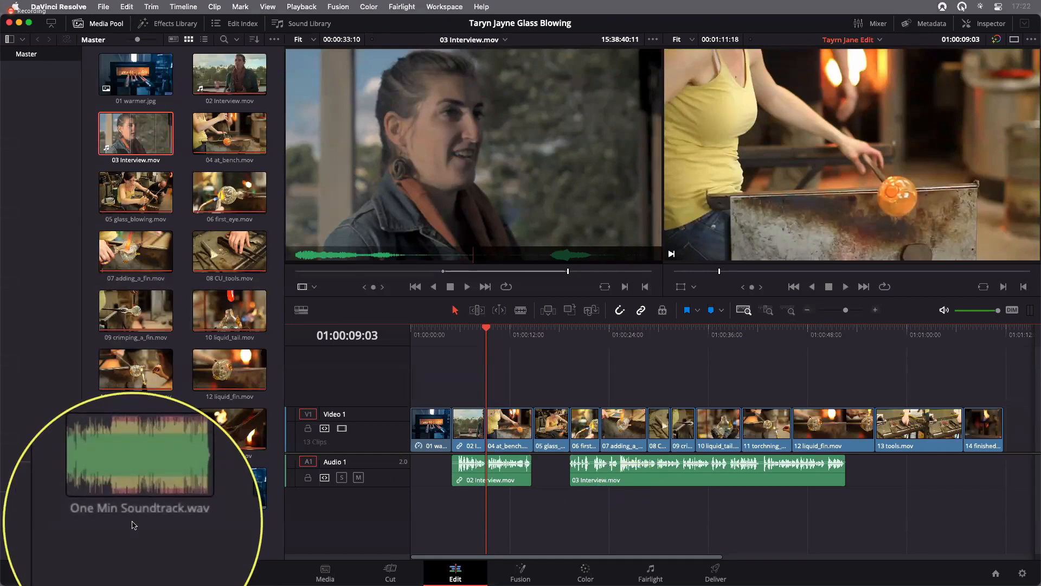
Turn off Audio Scrubbing and load One Min Soundtrack.wav into the source viewer
{"action": "double_click", "coordinate": [166, 518]}
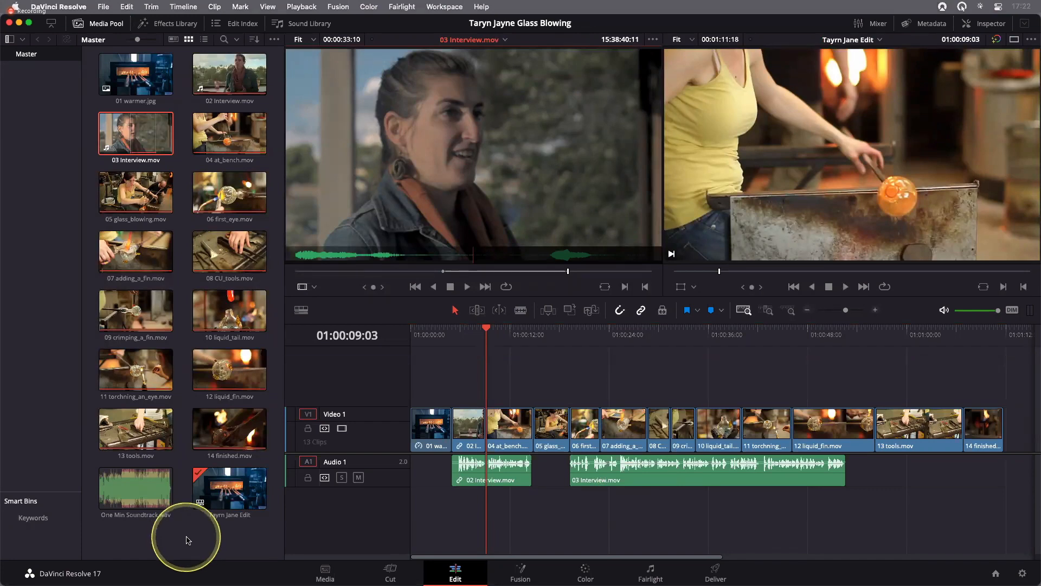
{"action": "left_click", "coordinate": [119, 486]}
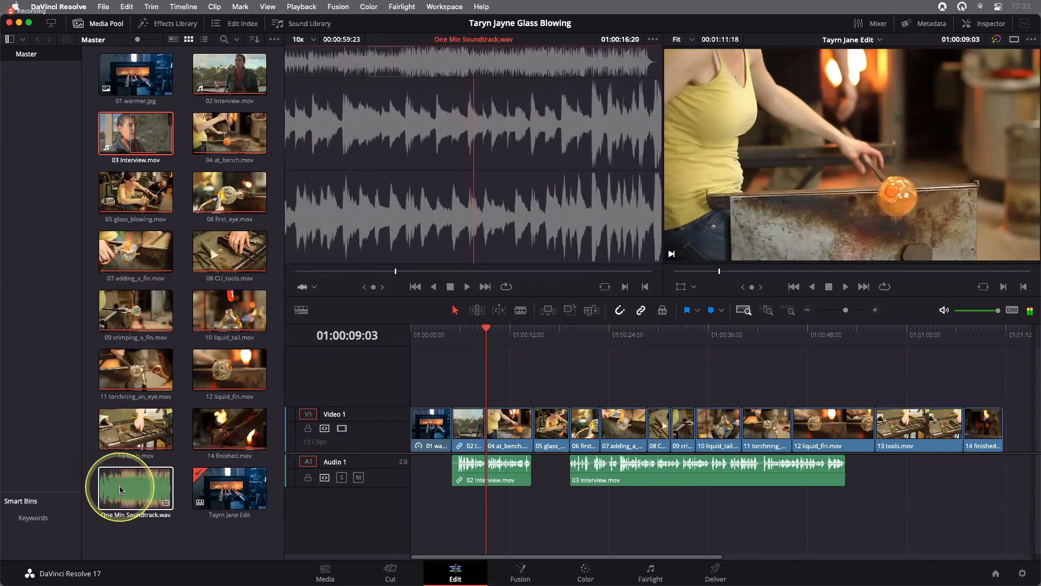
{"action": "key", "text": "shift+s"}
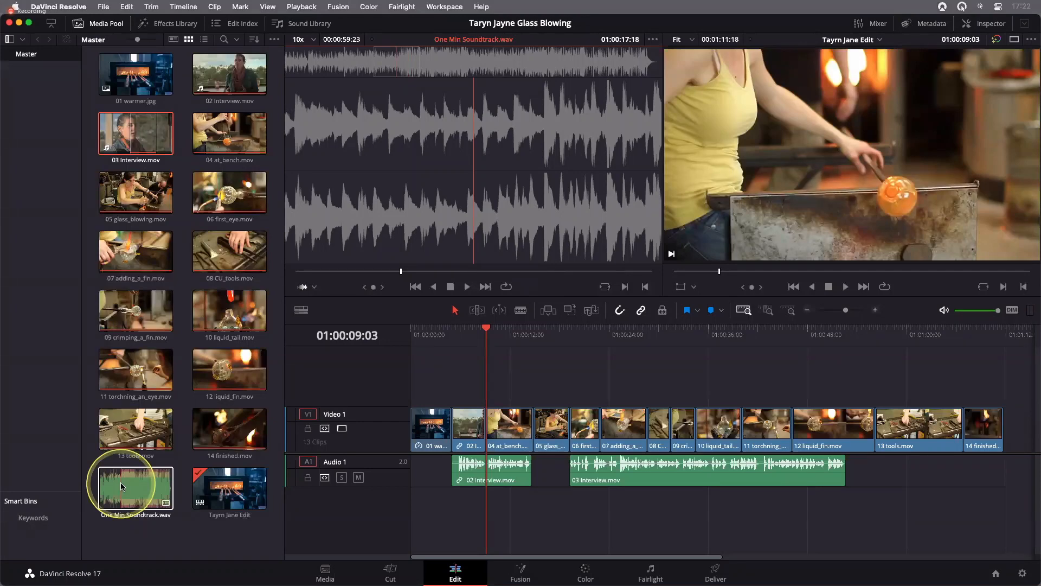
{"action": "left_click", "coordinate": [120, 483]}
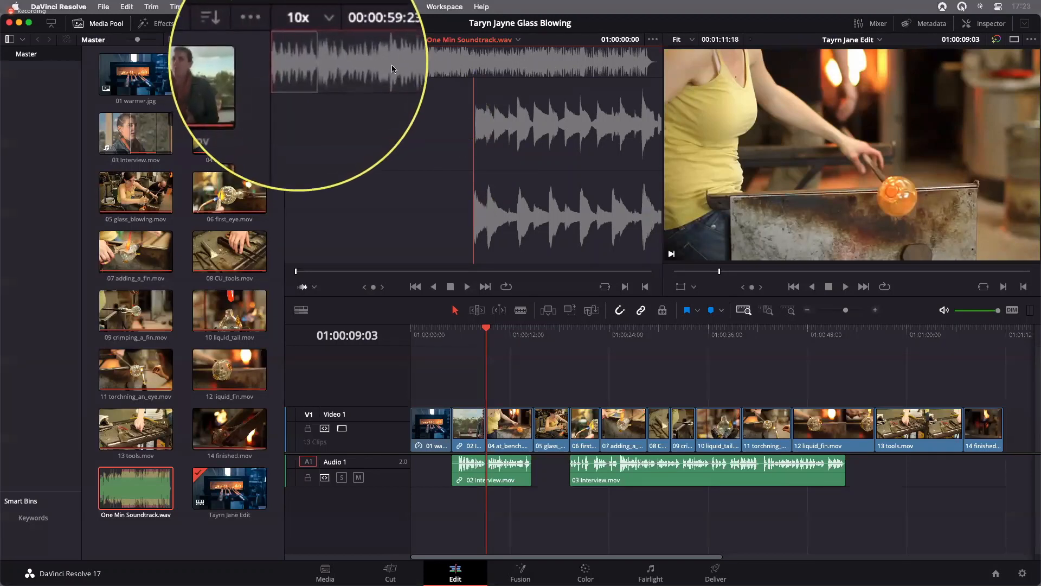
Add One Min Soundtrack.wav to the start of the timeline on a new Audio 2 track below the interviews
{"action": "mouse_move", "coordinate": [296, 62]}
{"action": "left_mouse_down"}
{"action": "mouse_move", "coordinate": [523, 64]}
{"action": "mouse_move", "coordinate": [285, 62]}
{"action": "left_mouse_up"}
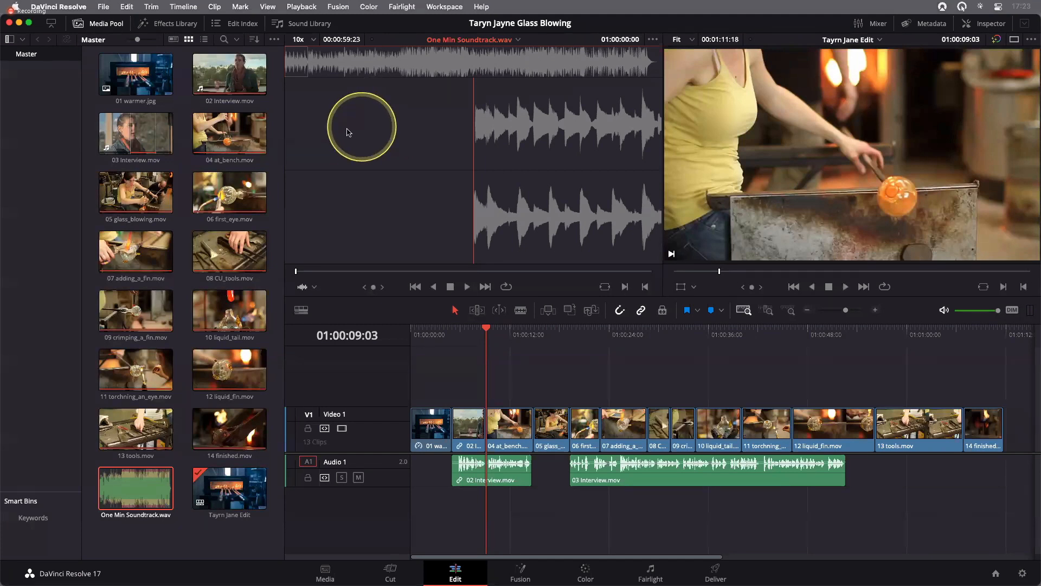
{"action": "left_click_drag", "start_coordinate": [348, 130], "coordinate": [413, 515]}
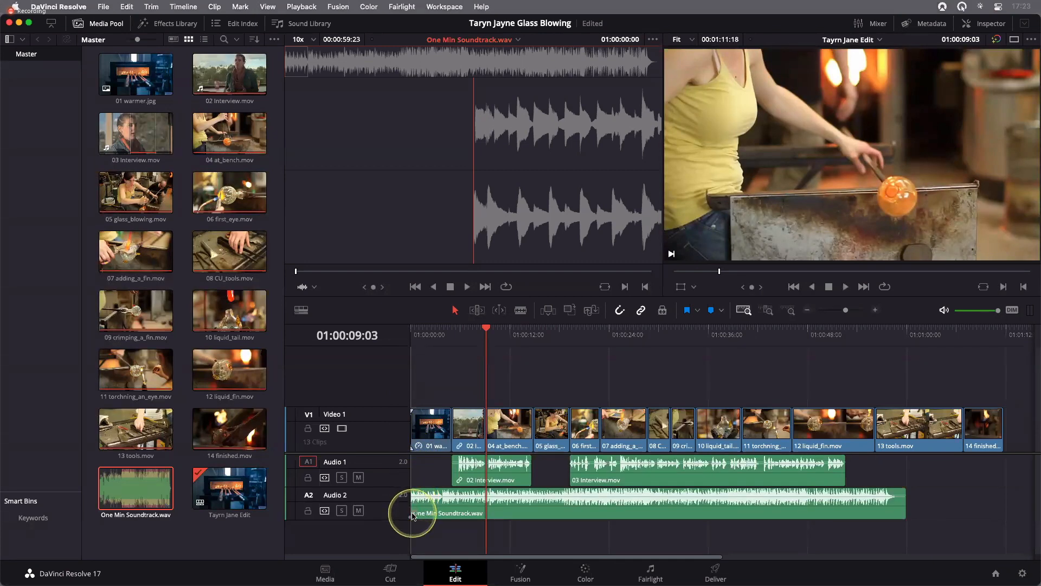
{"action": "mouse_move", "coordinate": [412, 515]}
{"action": "left_mouse_down"}
{"action": "mouse_move", "coordinate": [333, 504]}
{"action": "mouse_move", "coordinate": [418, 515]}
{"action": "left_mouse_up"}
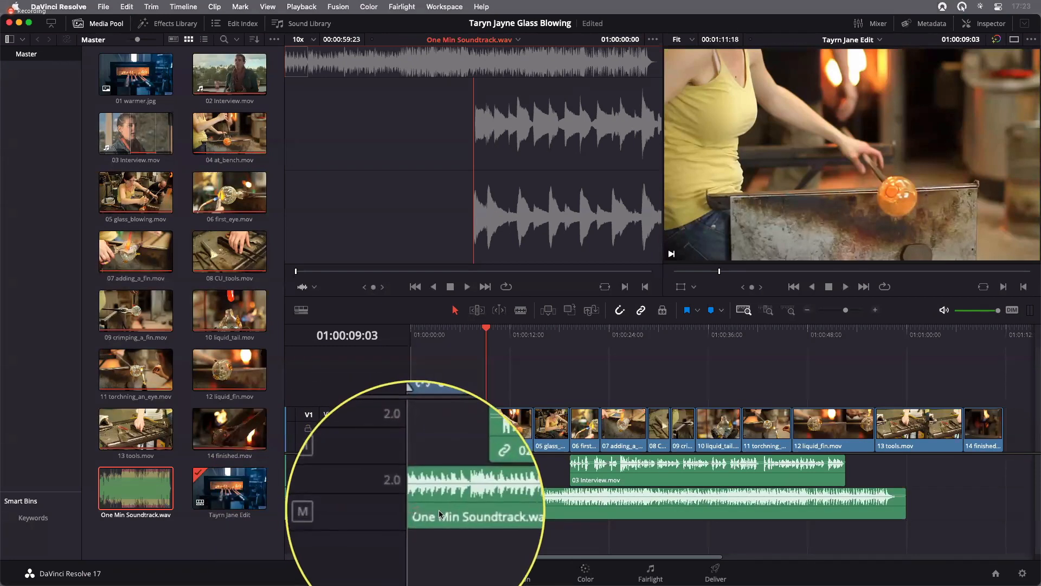
{"action": "left_click", "coordinate": [408, 513]}
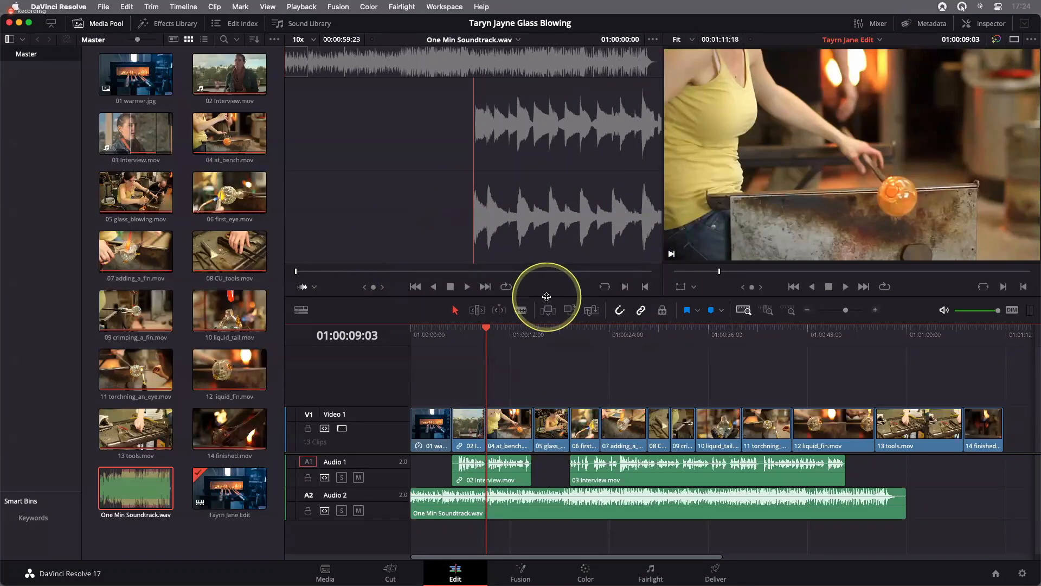
Enlarge the timeline area below the viewers and lower the divider between the video and audio tracks
{"action": "mouse_move", "coordinate": [547, 296]}
{"action": "left_mouse_down"}
{"action": "mouse_move", "coordinate": [545, 252]}
{"action": "mouse_move", "coordinate": [544, 279]}
{"action": "left_mouse_up"}
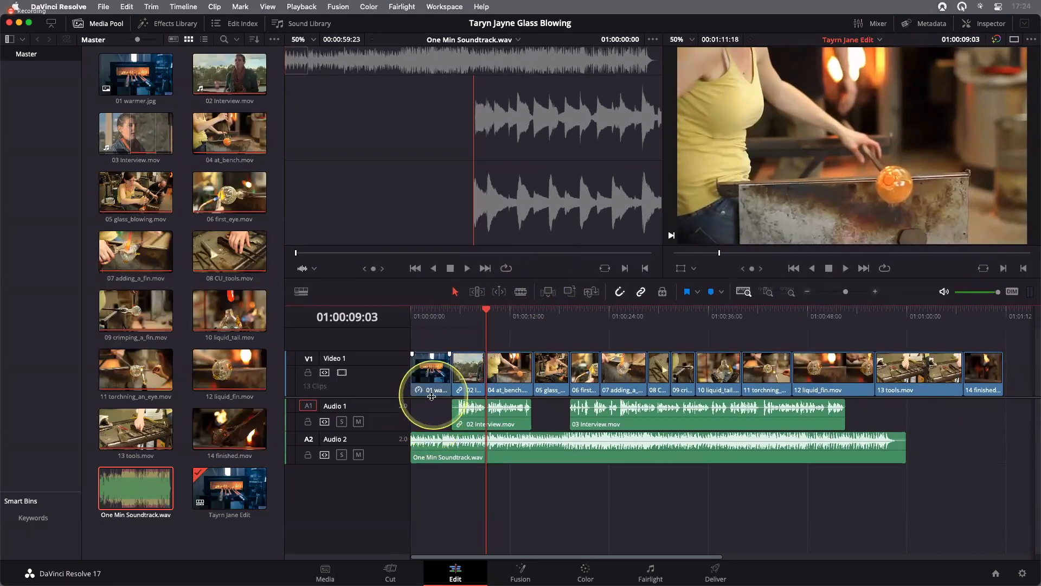
{"action": "mouse_move", "coordinate": [432, 398]}
{"action": "left_mouse_down"}
{"action": "mouse_move", "coordinate": [432, 436]}
{"action": "mouse_move", "coordinate": [432, 395]}
{"action": "mouse_move", "coordinate": [434, 427]}
{"action": "mouse_move", "coordinate": [436, 409]}
{"action": "left_mouse_up"}
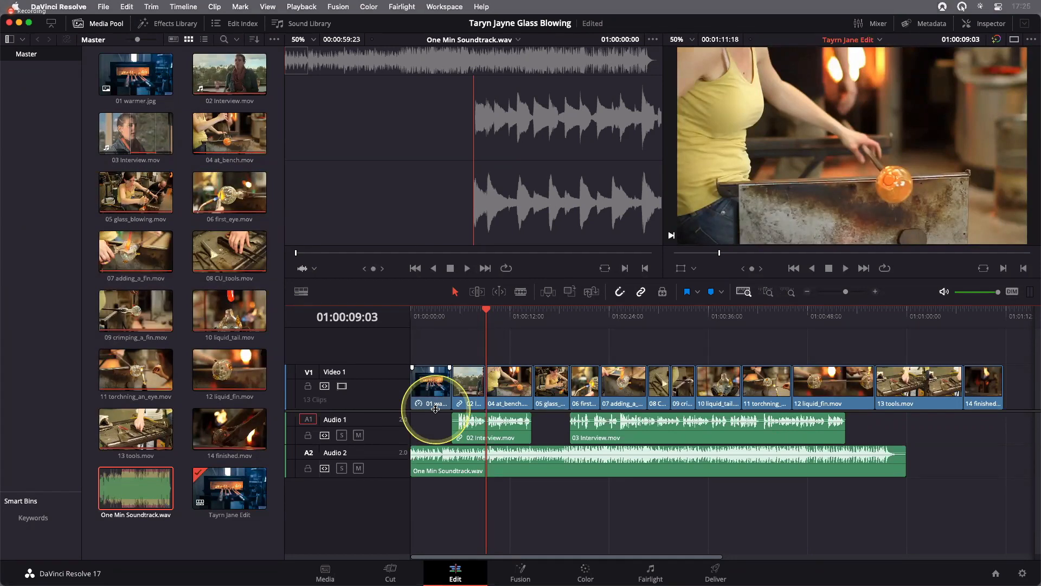
Try different audio track heights, leaving both tracks compact, and reduce the height of the Video 1 track
{"action": "left_click", "coordinate": [489, 440]}
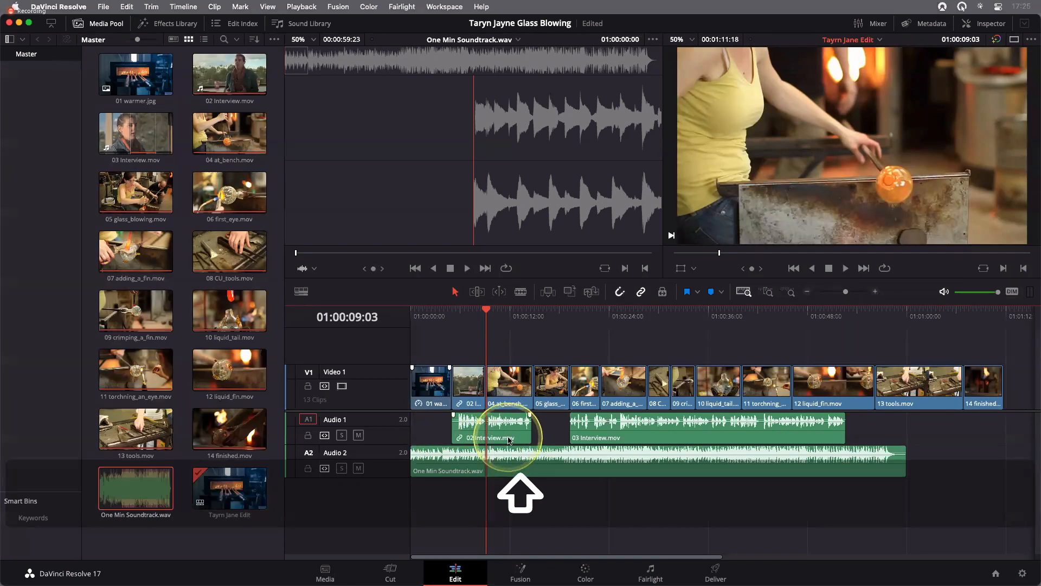
{"action": "scroll", "coordinate": [509, 440], "scroll_direction": "up", "scroll_amount": 5}
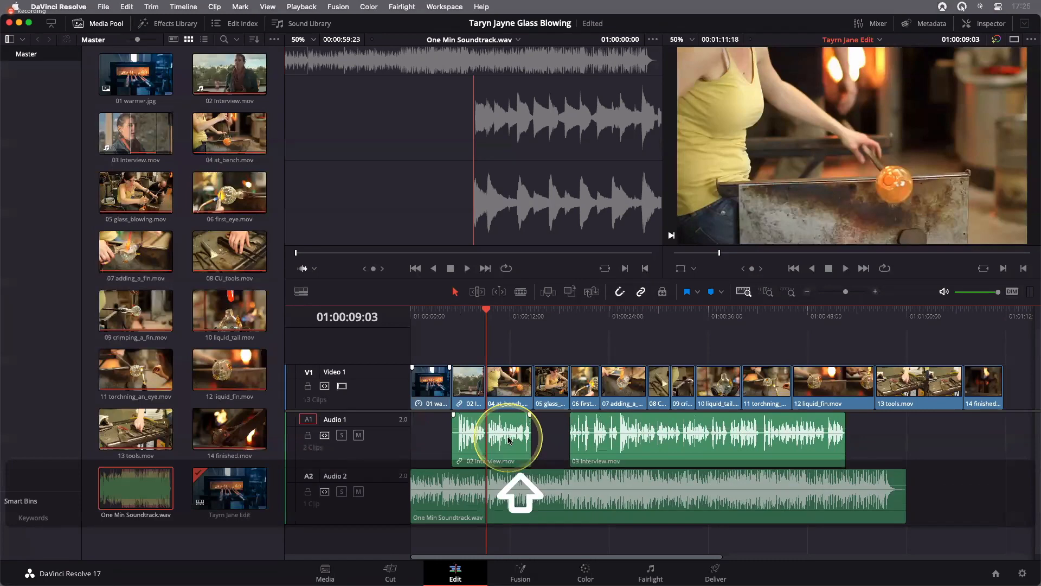
{"action": "scroll", "coordinate": [508, 441], "scroll_direction": "up", "scroll_amount": 3}
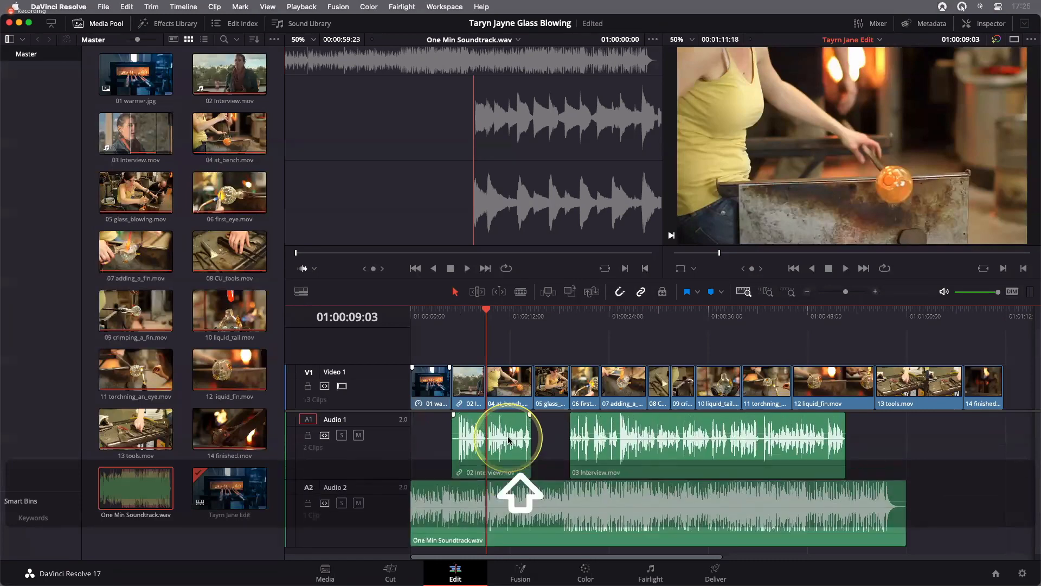
{"action": "scroll", "coordinate": [515, 442], "scroll_direction": "down", "scroll_amount": 4}
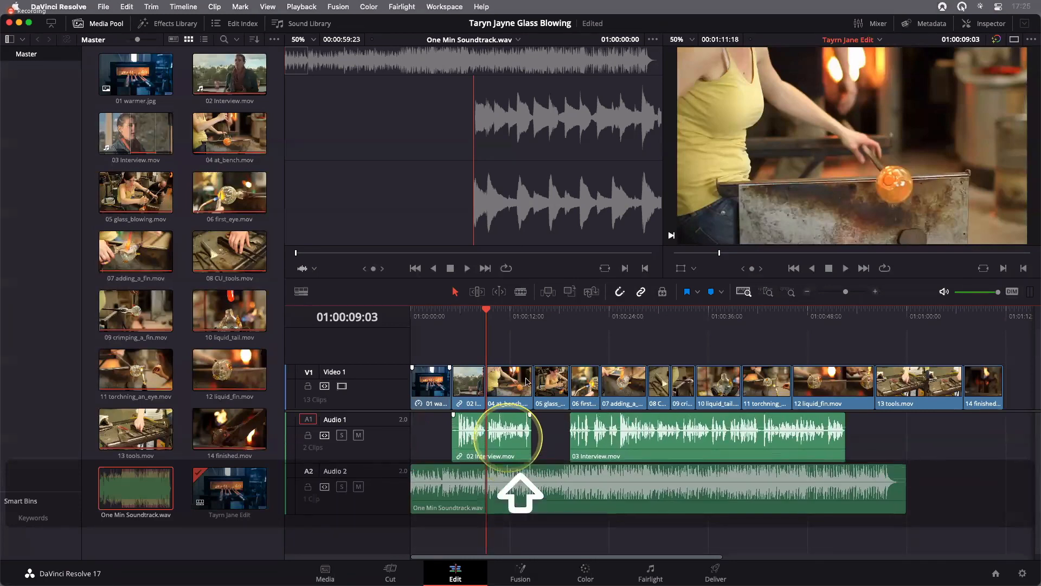
{"action": "scroll", "coordinate": [526, 381], "scroll_direction": "down", "scroll_amount": 2}
{"action": "scroll", "coordinate": [526, 382], "scroll_direction": "up", "scroll_amount": 4}
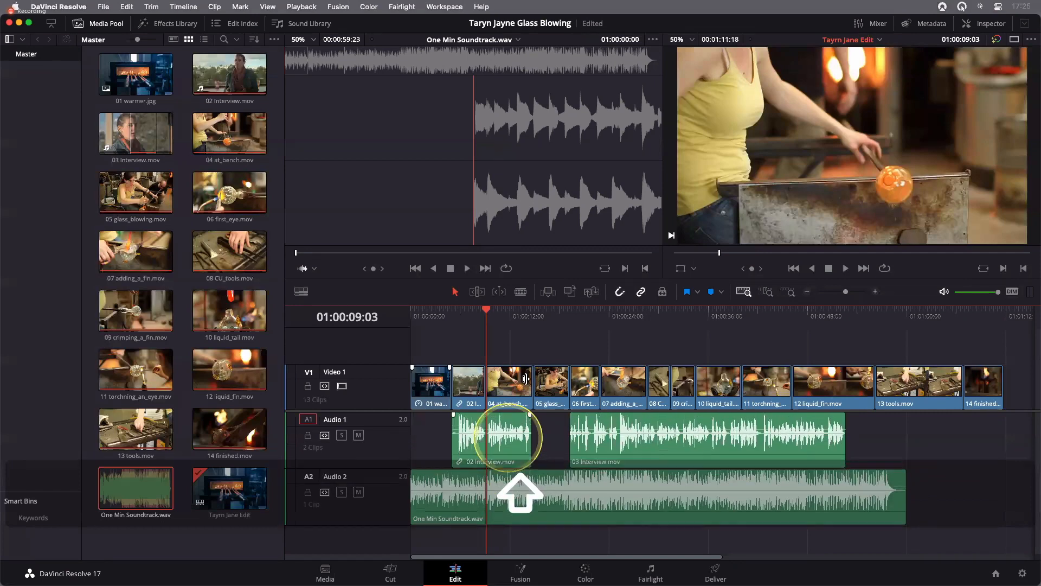
{"action": "scroll", "coordinate": [525, 379], "scroll_direction": "down", "scroll_amount": 2}
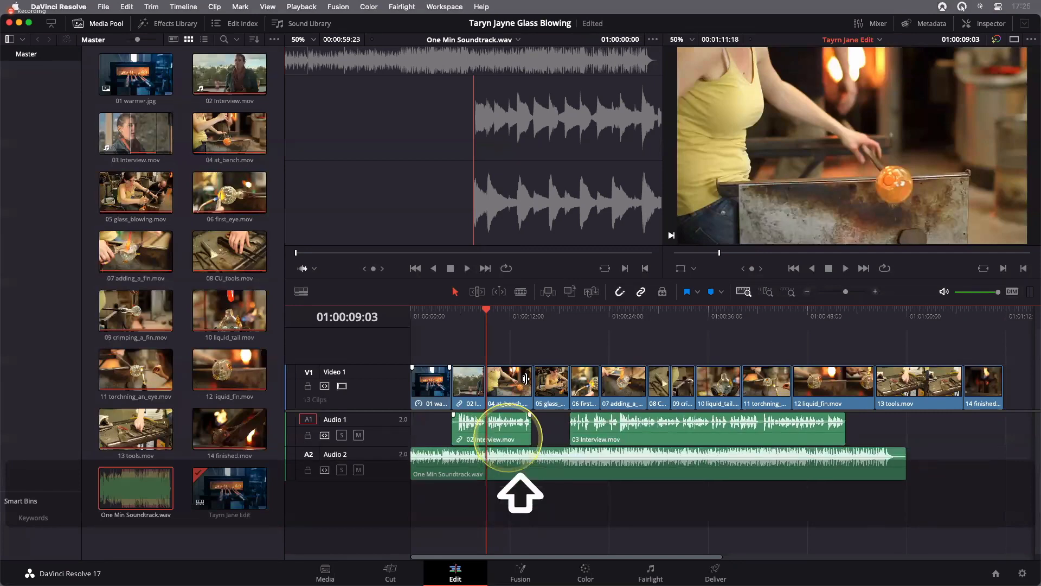
{"action": "scroll", "coordinate": [525, 378], "scroll_direction": "down", "scroll_amount": 3}
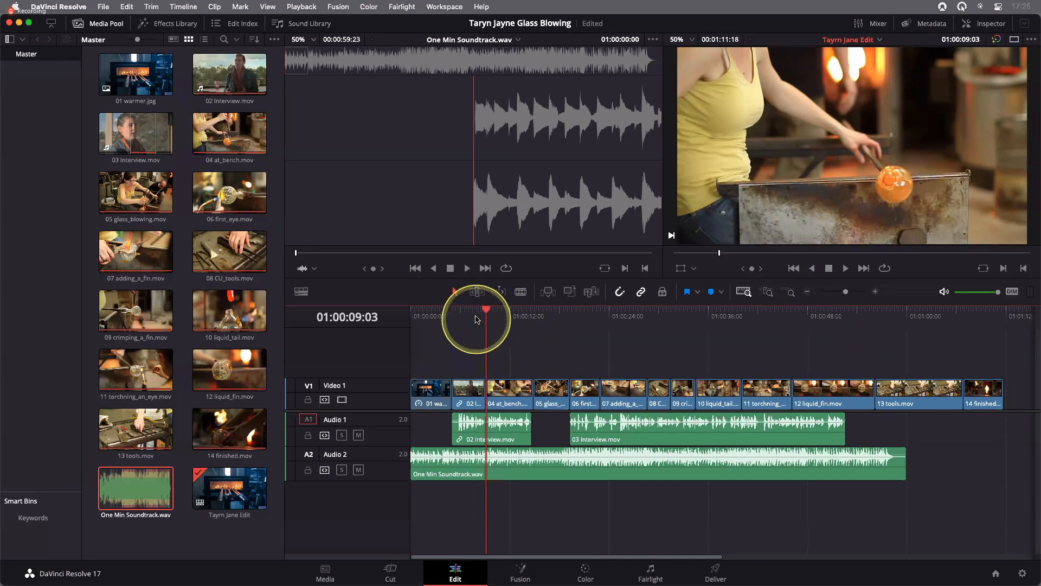
Play the timeline from its start into the 02 Interview.mov clip to check the balance between music and voice
{"action": "left_click_drag", "start_coordinate": [477, 316], "coordinate": [411, 318]}
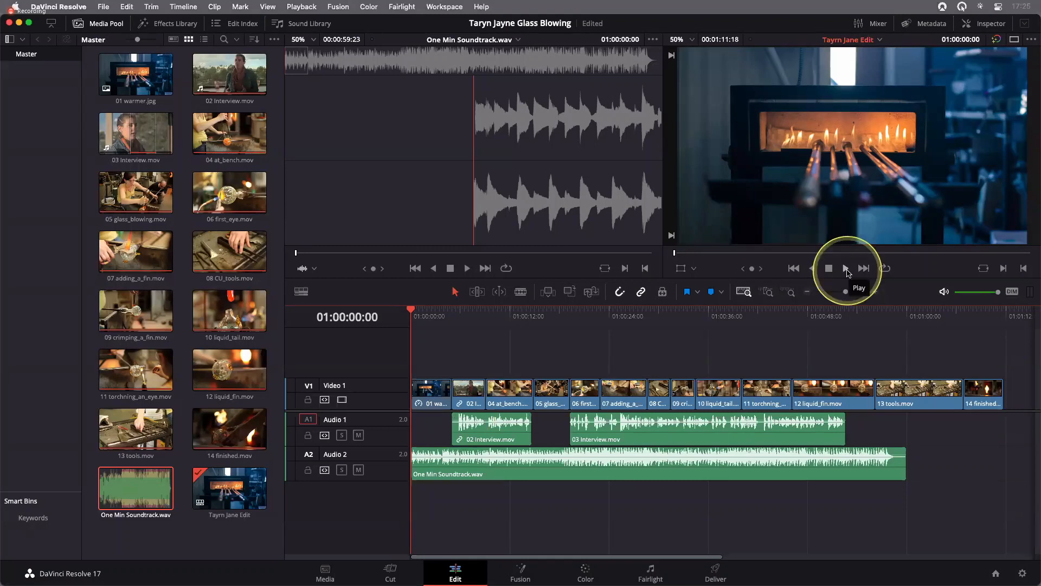
{"action": "left_click", "coordinate": [846, 269]}
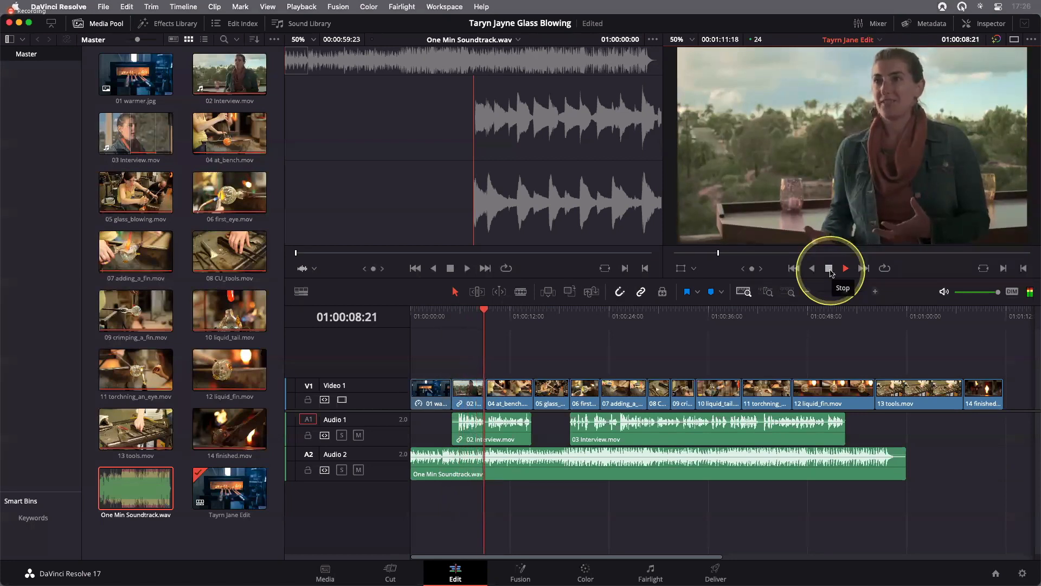
{"action": "left_click", "coordinate": [830, 273]}
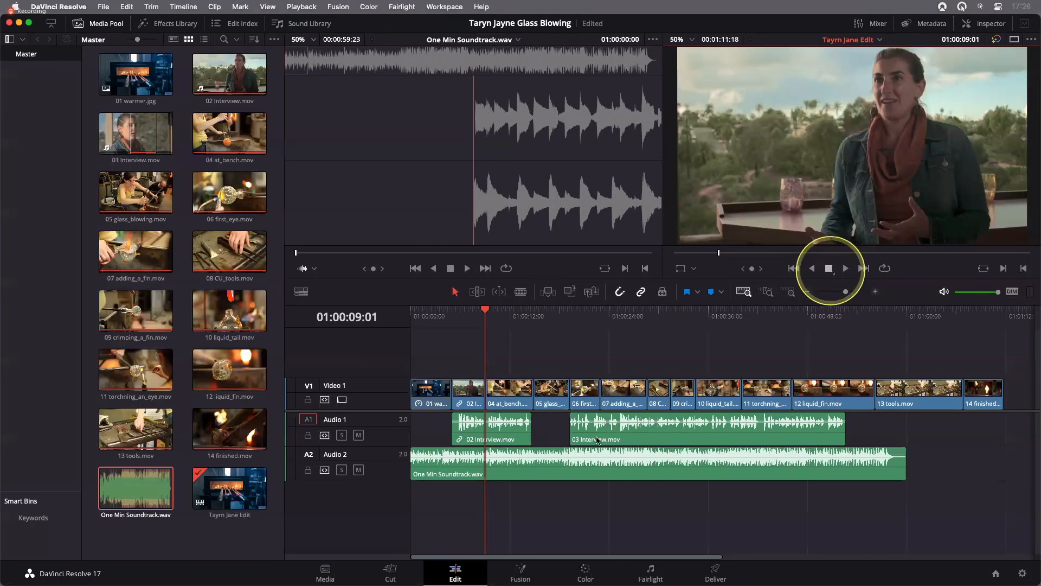
Increase the height of the Audio 1 and Audio 2 tracks to give the waveforms more room
{"action": "left_click", "coordinate": [538, 469]}
{"action": "left_click", "coordinate": [540, 438]}
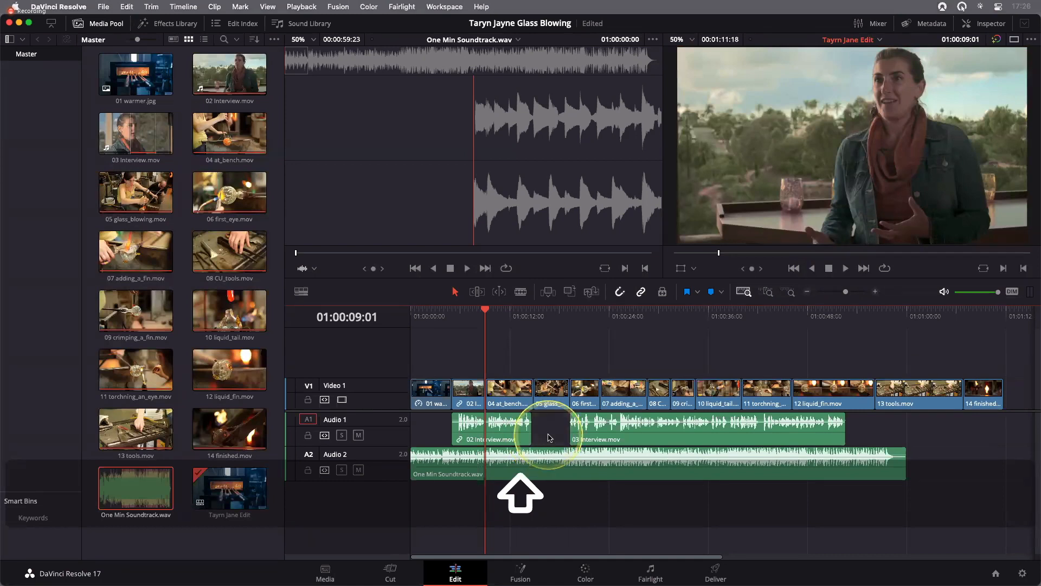
{"action": "scroll", "coordinate": [547, 437], "scroll_direction": "down", "scroll_amount": 2, "text": "shift"}
{"action": "scroll", "coordinate": [549, 438], "scroll_direction": "up", "scroll_amount": 3, "text": "shift"}
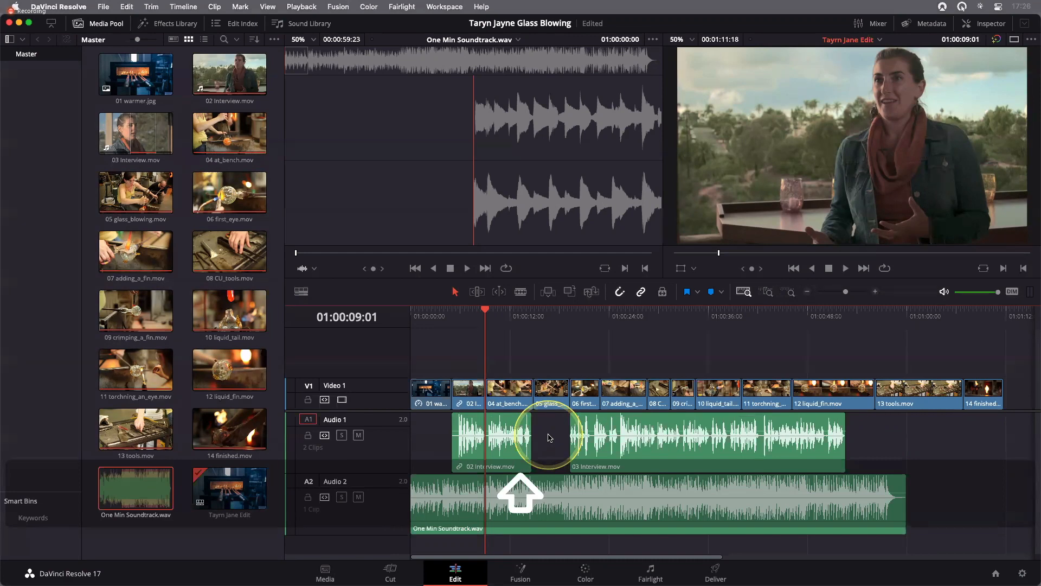
{"action": "left_click", "coordinate": [476, 508]}
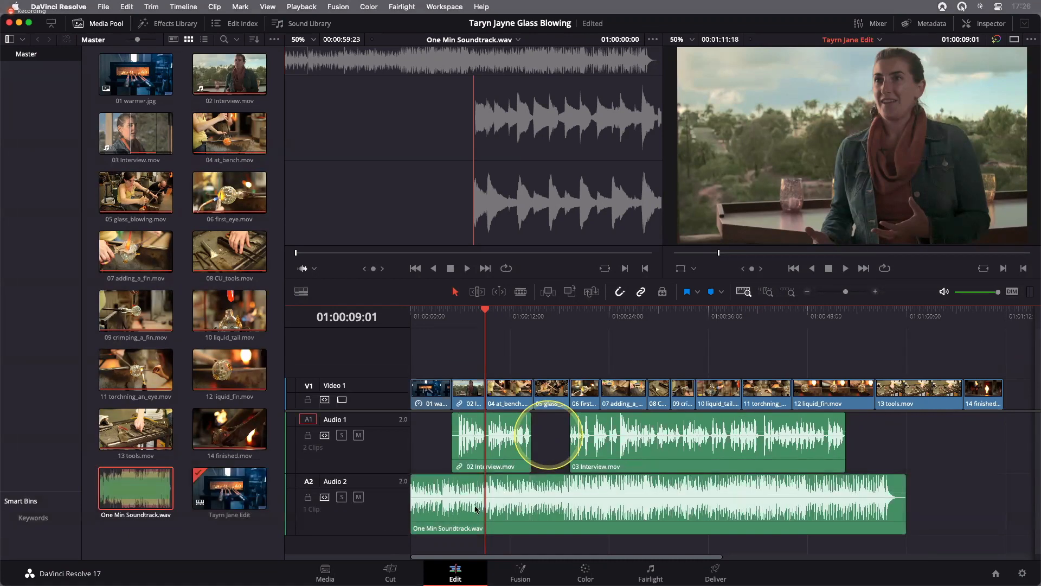
{"action": "left_click", "coordinate": [475, 509]}
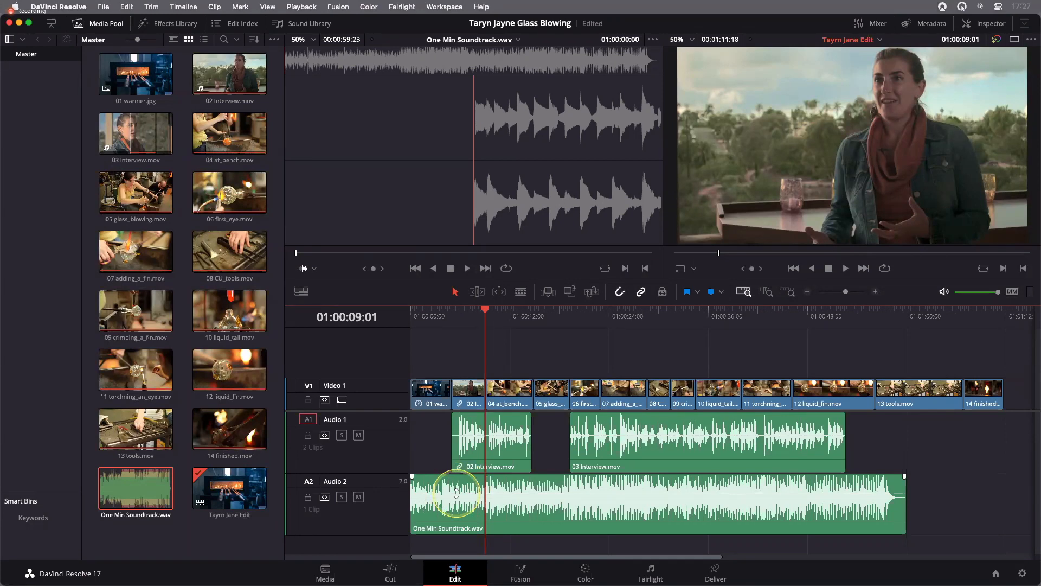
Lower the volume of One Min Soundtrack.wav on Audio 2 to -15.70 dB
{"action": "left_click_drag", "start_coordinate": [456, 494], "coordinate": [459, 503]}
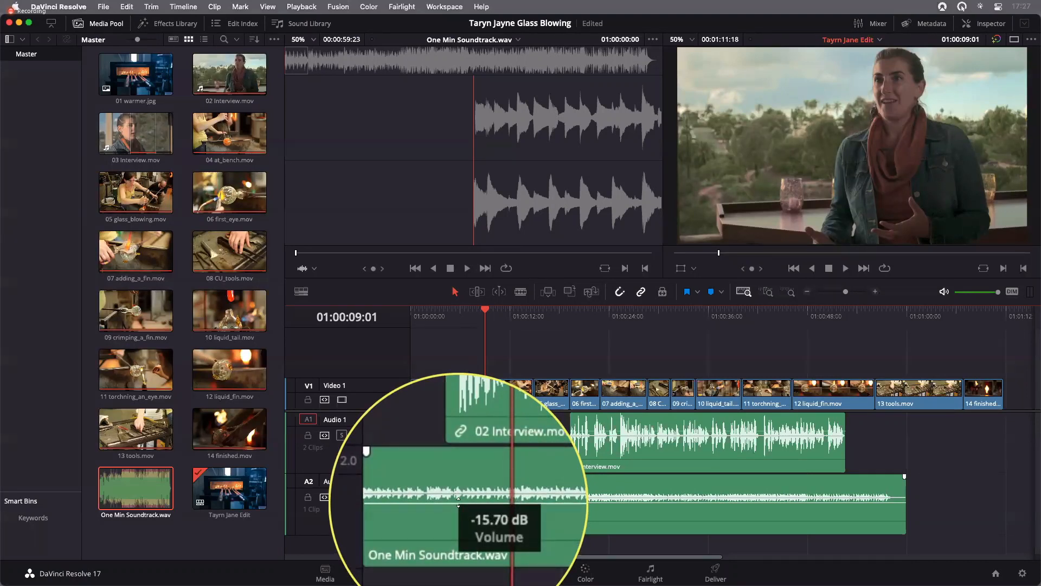
{"action": "left_click_drag", "start_coordinate": [458, 501], "coordinate": [458, 502]}
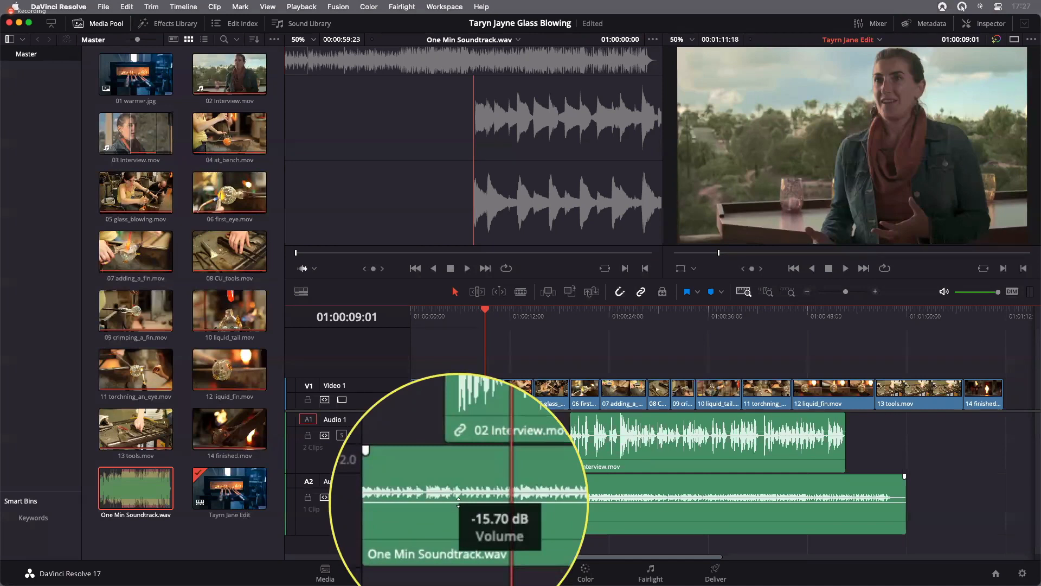
{"action": "left_click_drag", "start_coordinate": [458, 501], "coordinate": [459, 501]}
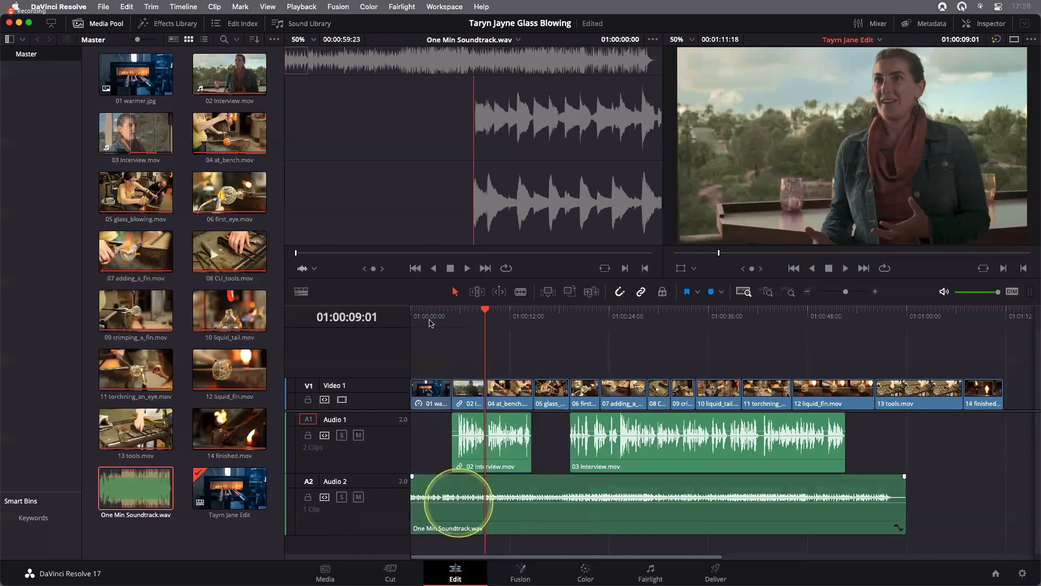
Play back the 02 Interview.mov section to check the voice against the quieter soundtrack
{"action": "left_click_drag", "start_coordinate": [500, 325], "coordinate": [464, 321]}
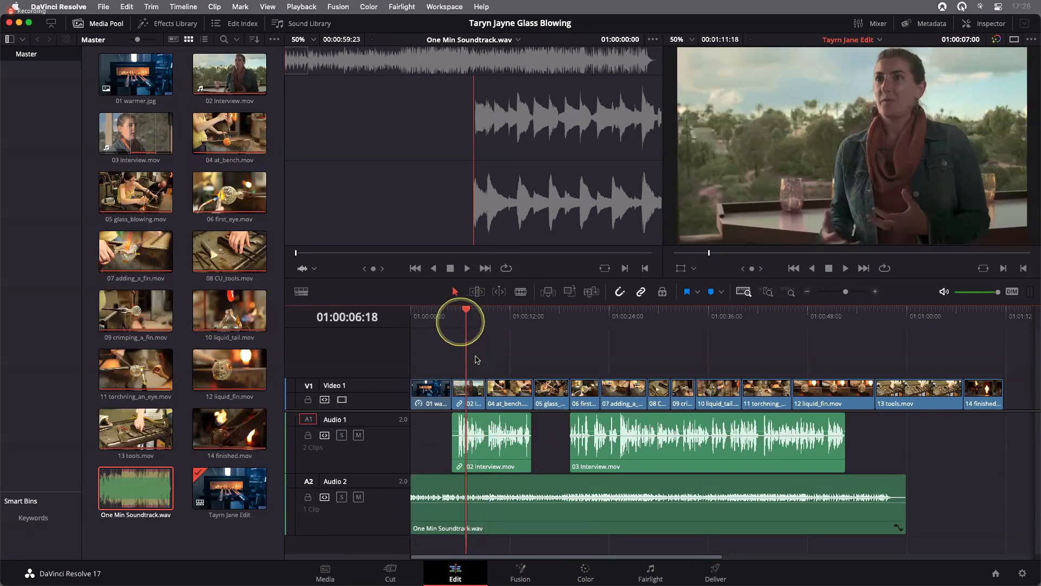
{"action": "left_click", "coordinate": [477, 360]}
{"action": "key", "text": "Home"}
{"action": "key", "text": "space"}
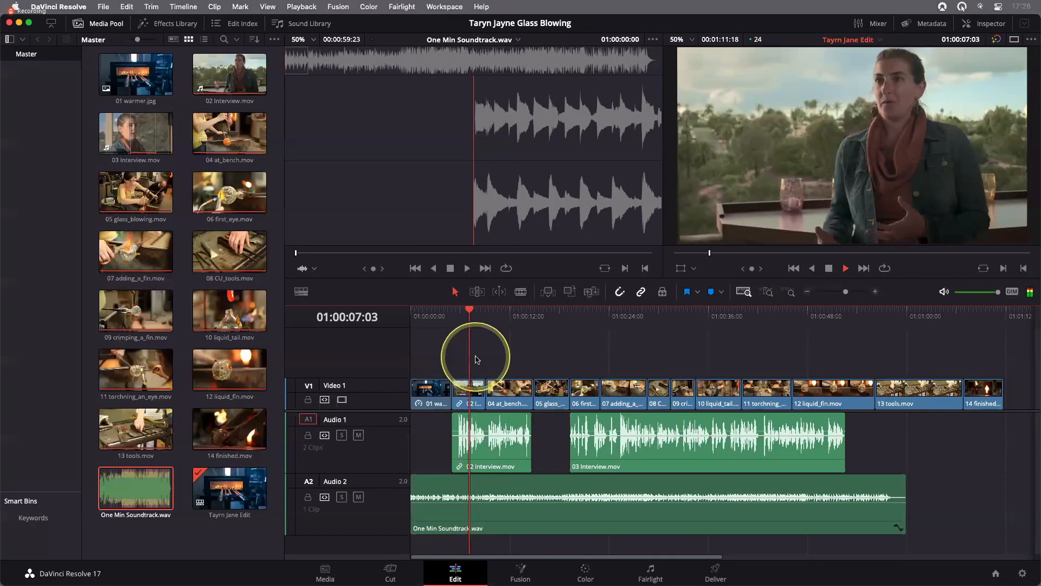
{"action": "key", "text": "space"}
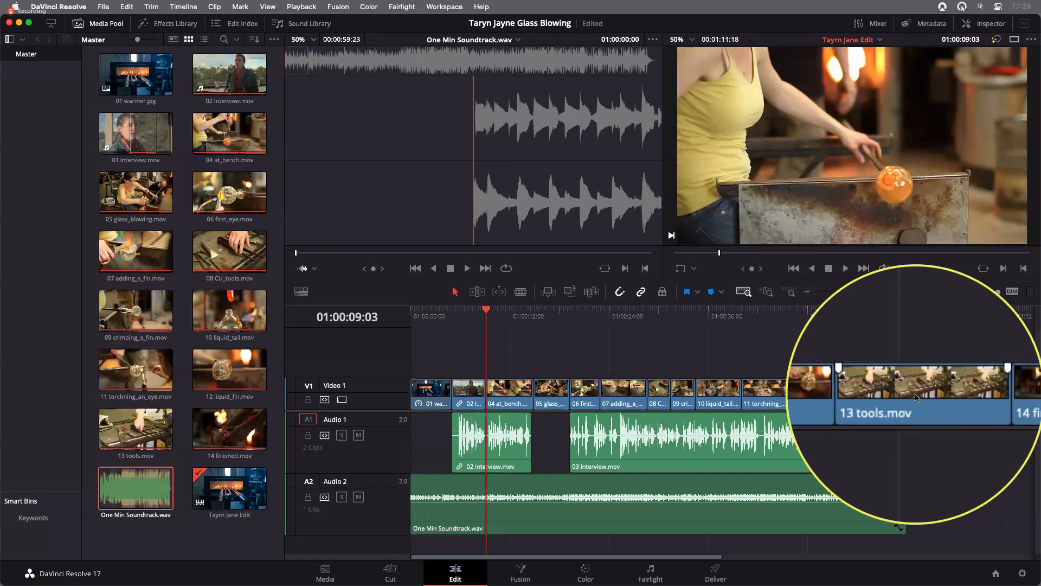
Play the timeline from the start of 13 tools.mov into 14 finished.mov and review where the soundtrack ends relative to the clips
{"action": "left_click", "coordinate": [879, 324]}
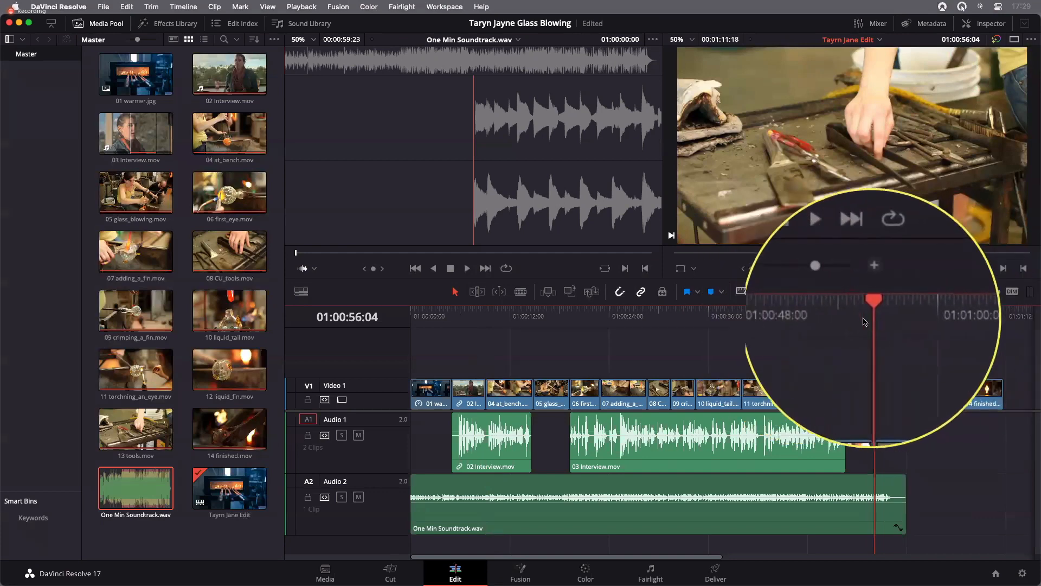
{"action": "left_click_drag", "start_coordinate": [902, 324], "coordinate": [873, 322]}
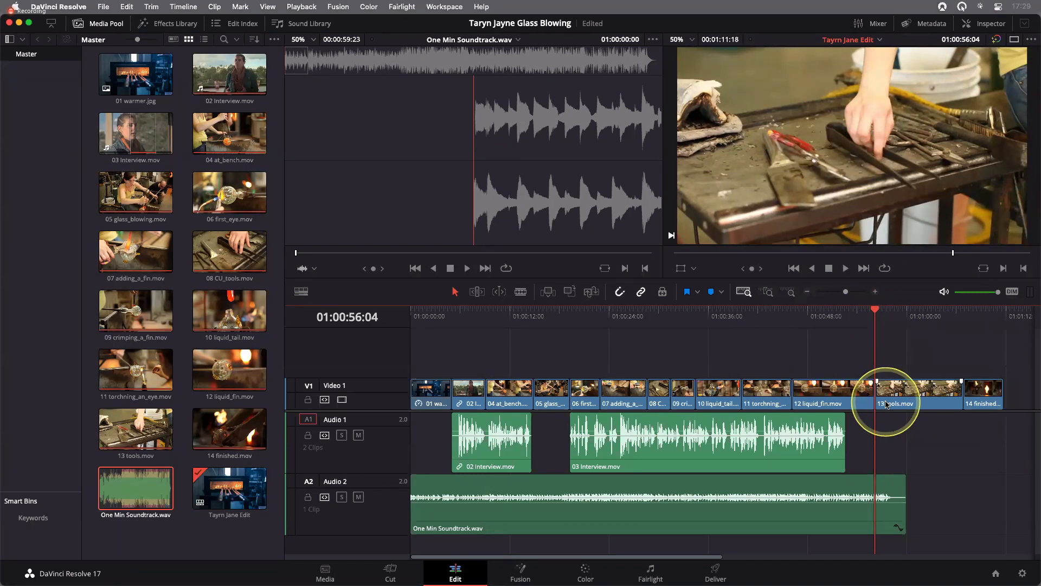
{"action": "left_click", "coordinate": [766, 292]}
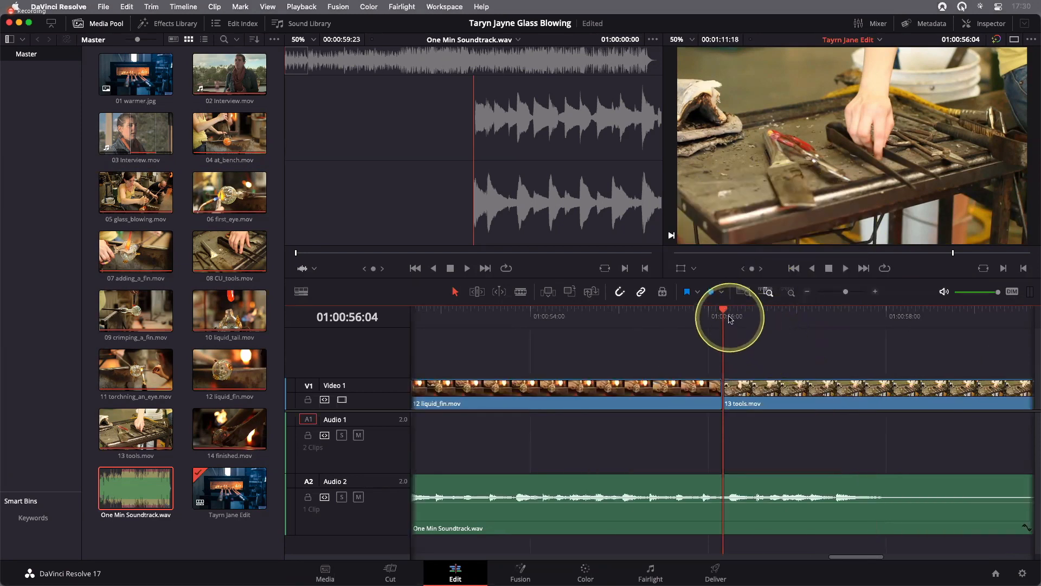
{"action": "left_click", "coordinate": [752, 315]}
{"action": "left_click_drag", "start_coordinate": [787, 322], "coordinate": [844, 355]}
{"action": "left_click", "coordinate": [881, 356]}
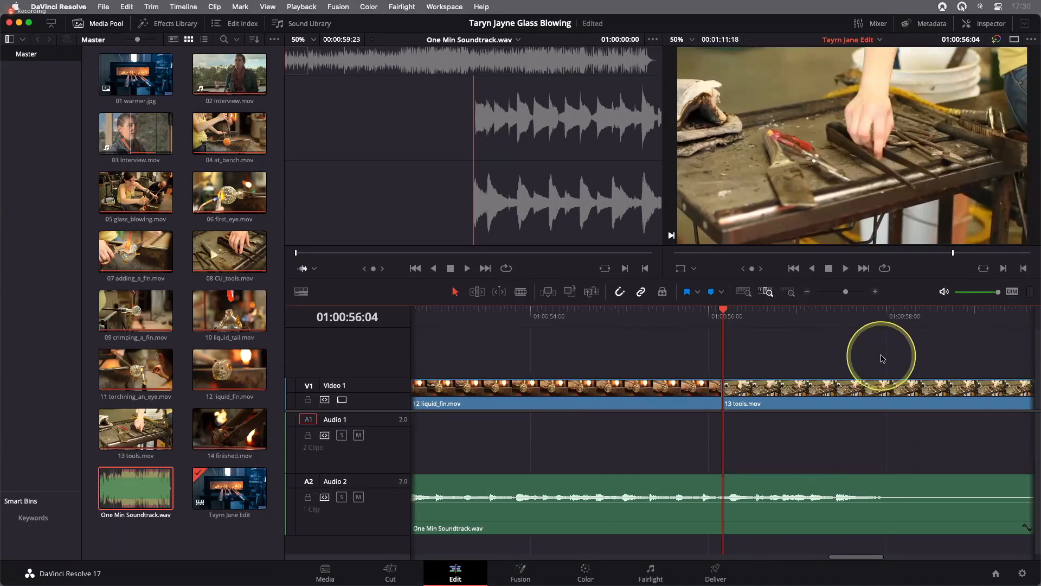
{"action": "key", "text": "space"}
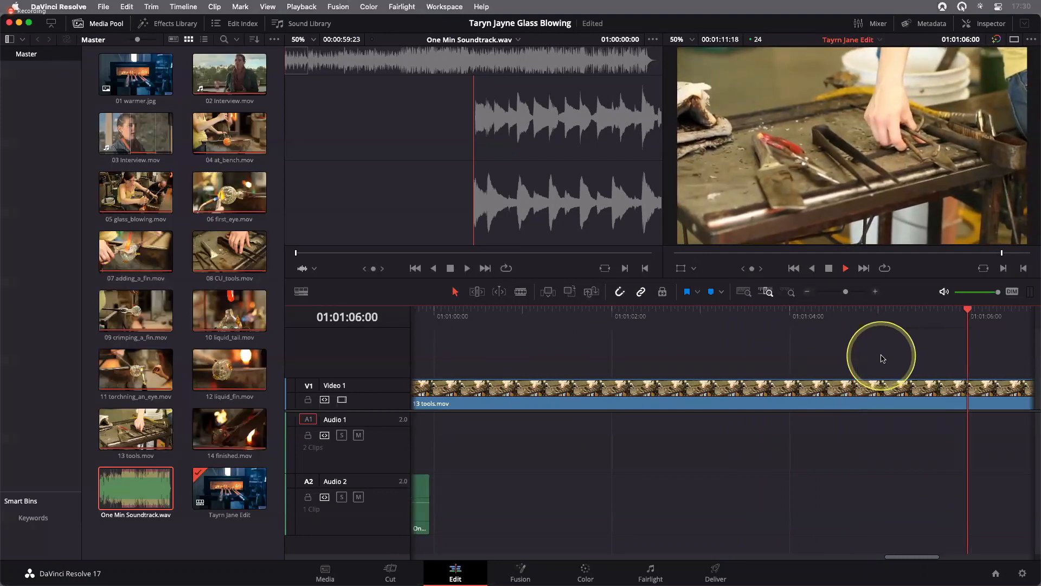
{"action": "key", "text": "space"}
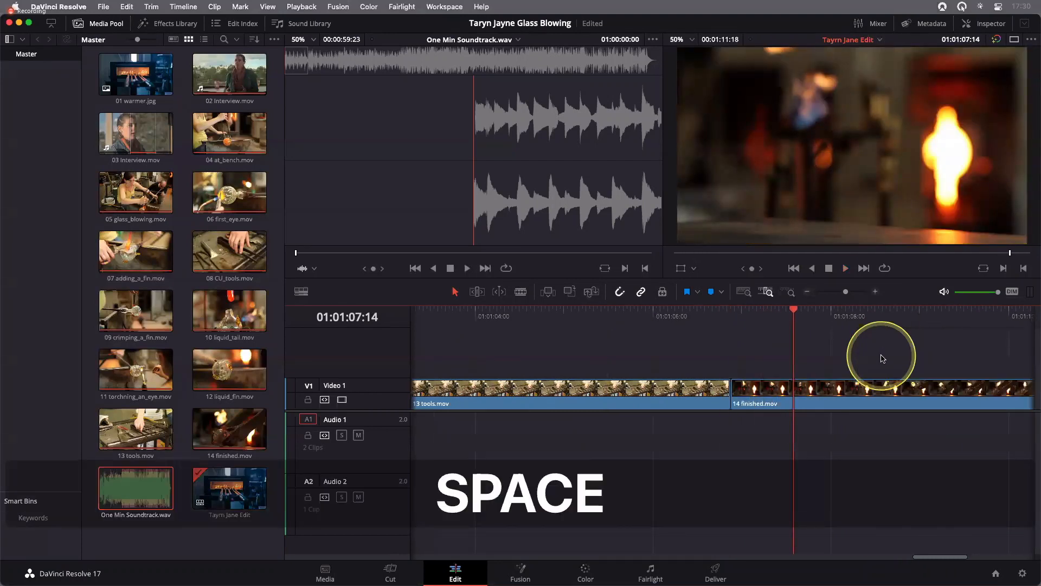
{"action": "left_click", "coordinate": [746, 293]}
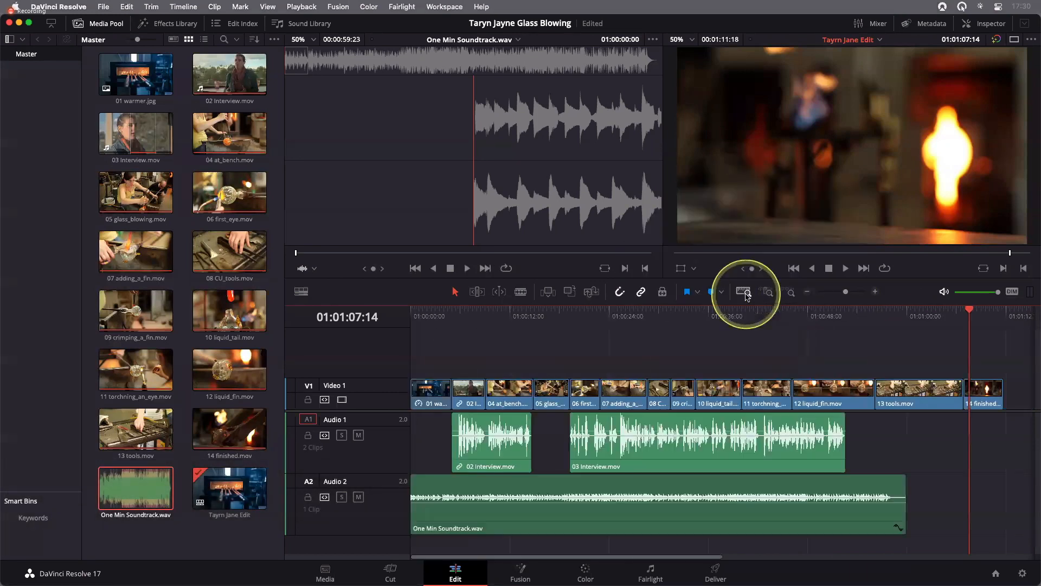
{"action": "left_click", "coordinate": [917, 325]}
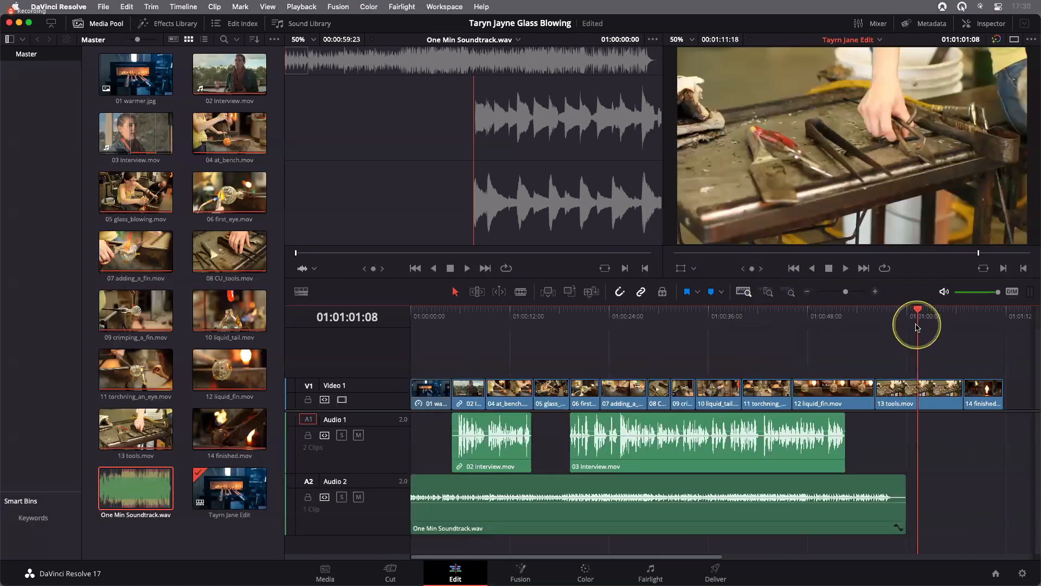
{"action": "left_click_drag", "start_coordinate": [917, 327], "coordinate": [922, 327]}
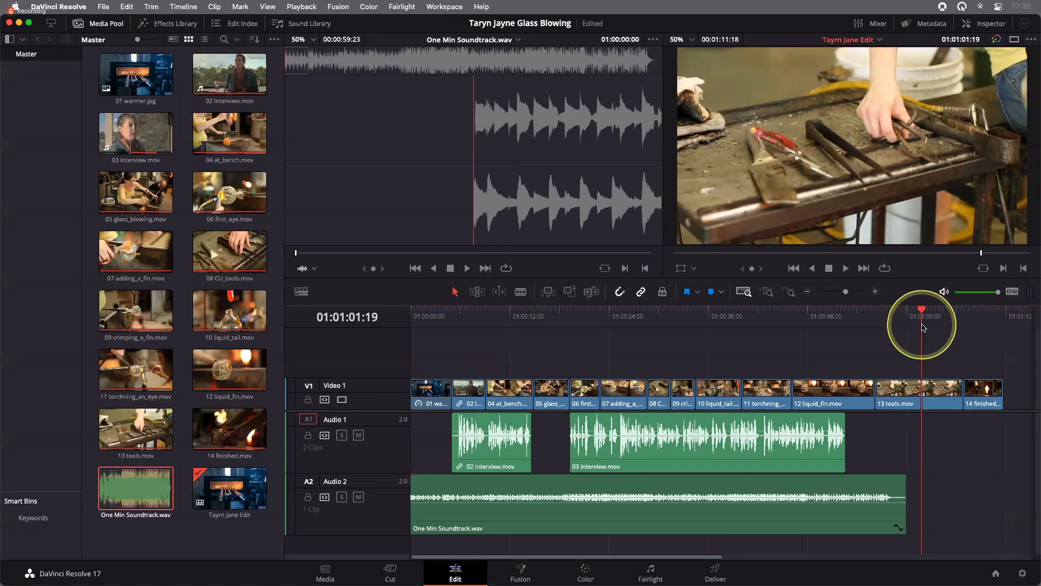
{"action": "left_click", "coordinate": [907, 404]}
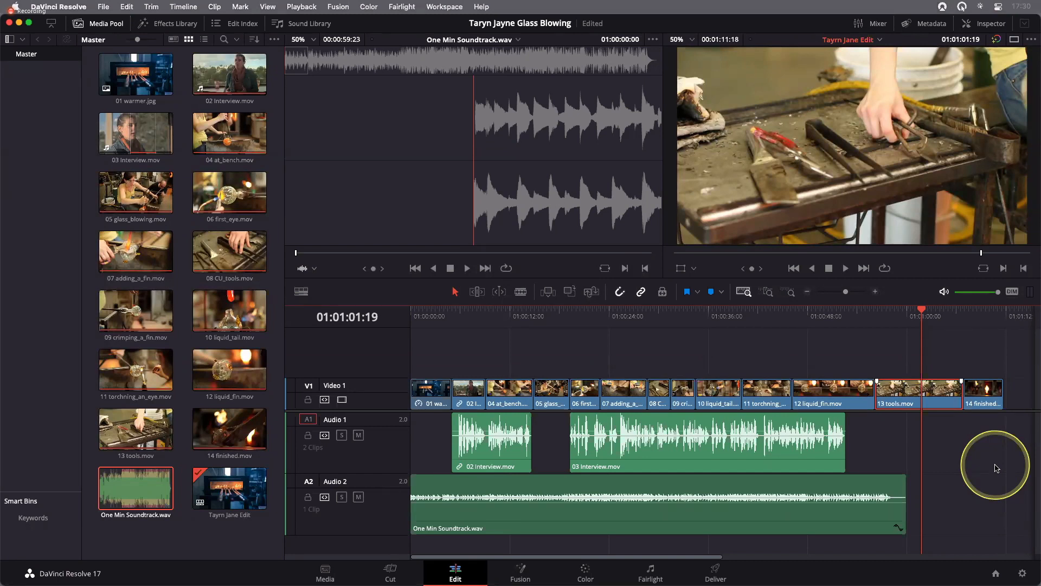
{"action": "key", "text": "BackSpace"}
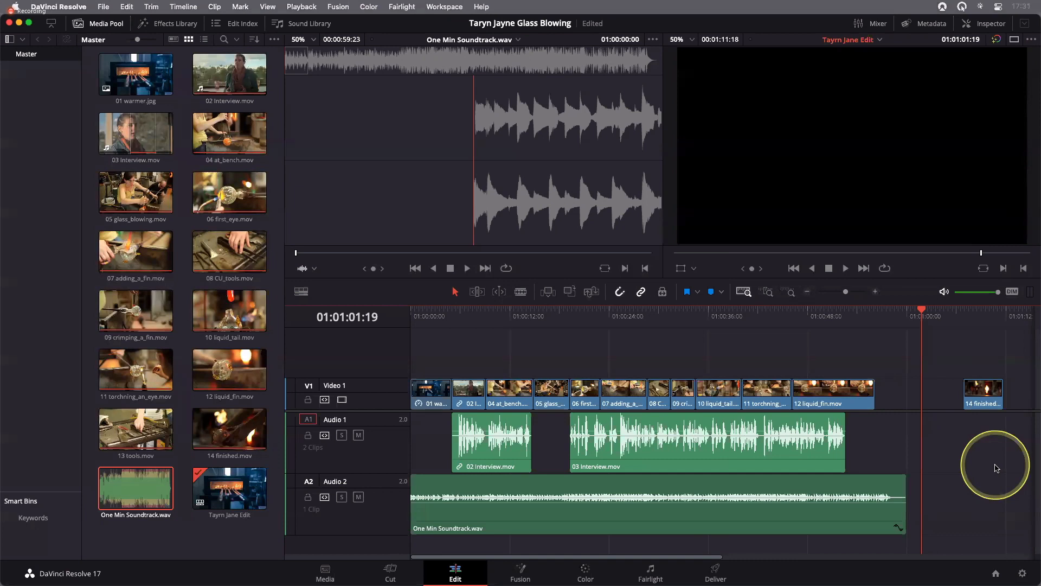
{"action": "key", "text": "super+s"}
{"action": "key", "text": "super+z"}
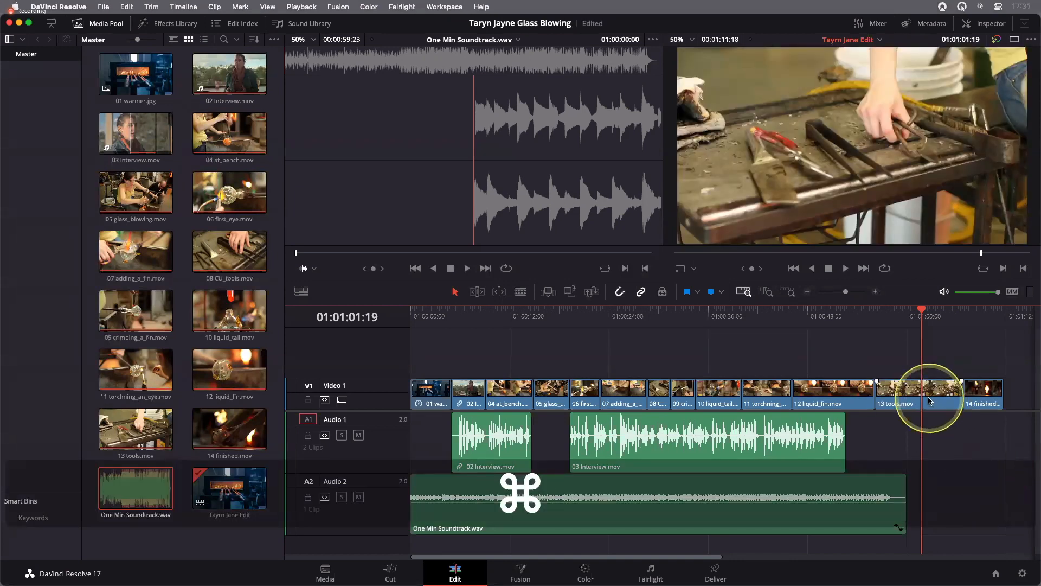
Delete 13 tools.mov from Video 1, leaving a gap before 14 finished.mov, and save the project
{"action": "left_click", "coordinate": [929, 400]}
{"action": "key", "text": "super+s"}
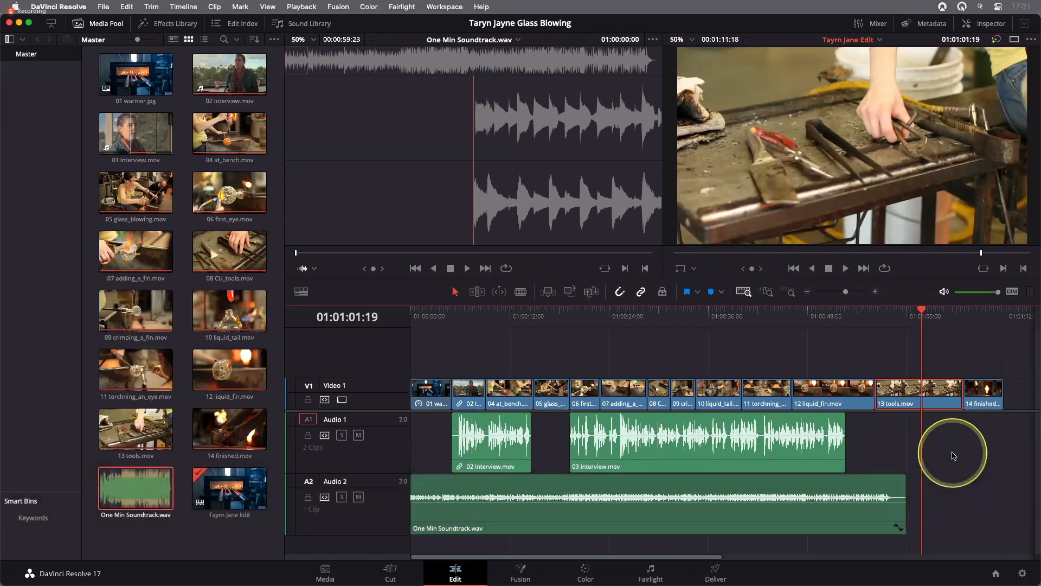
{"action": "key", "text": "BackSpace"}
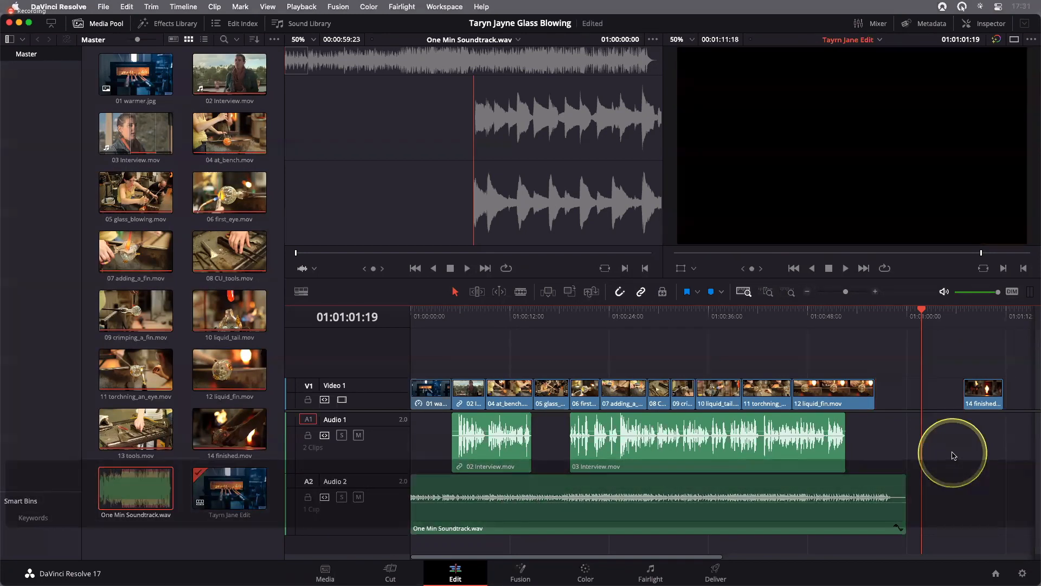
{"action": "key", "text": "super+s"}
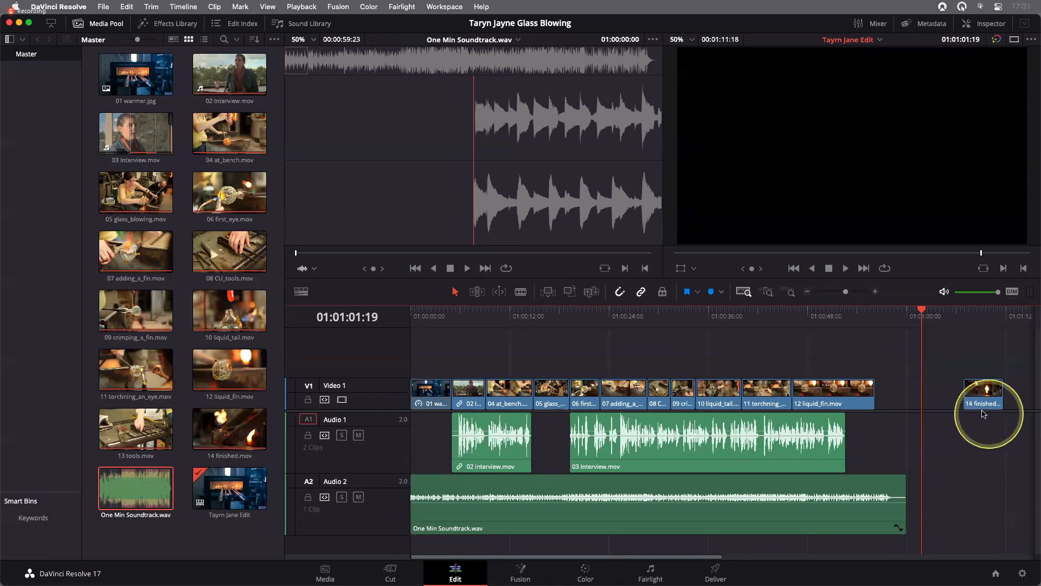
Close the empty gap on Video 1 between 12 liquid_fin.mov and 14 finished.mov with a ripple delete
{"action": "mouse_move", "coordinate": [983, 406]}
{"action": "left_mouse_down"}
{"action": "mouse_move", "coordinate": [893, 406]}
{"action": "mouse_move", "coordinate": [985, 407]}
{"action": "left_mouse_up"}
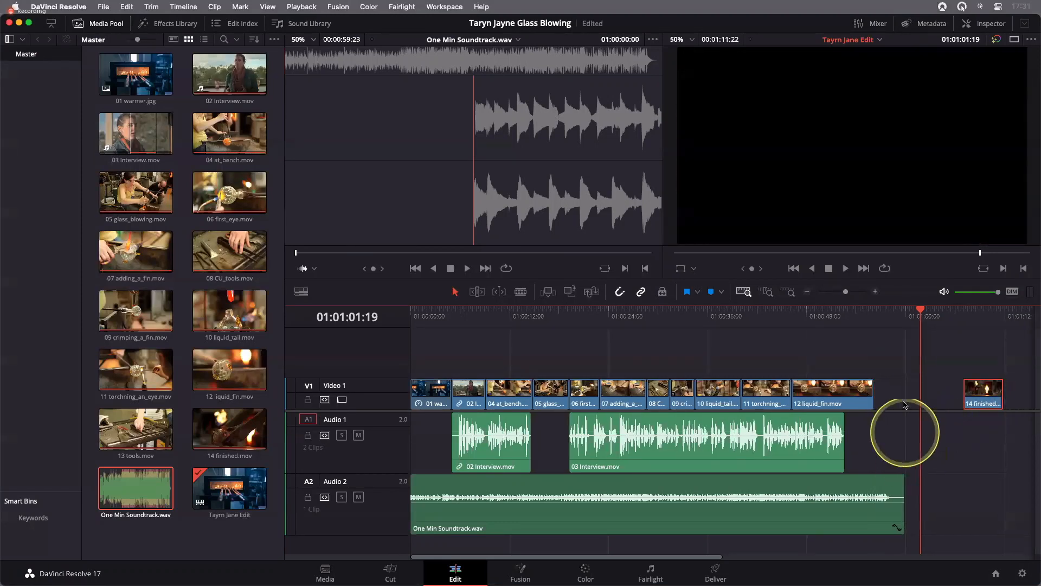
{"action": "left_click", "coordinate": [904, 402]}
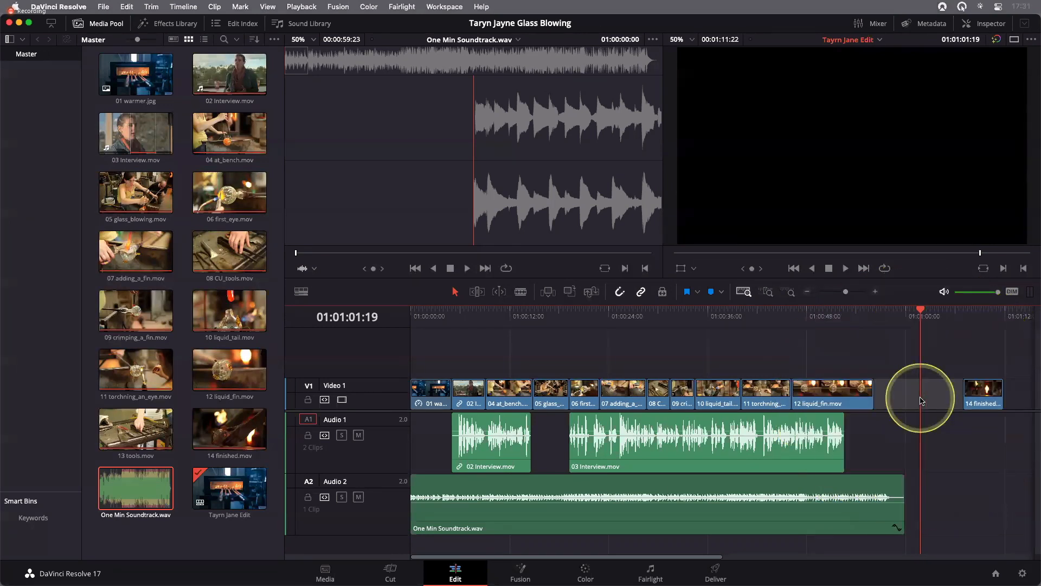
{"action": "key", "text": "BackSpace"}
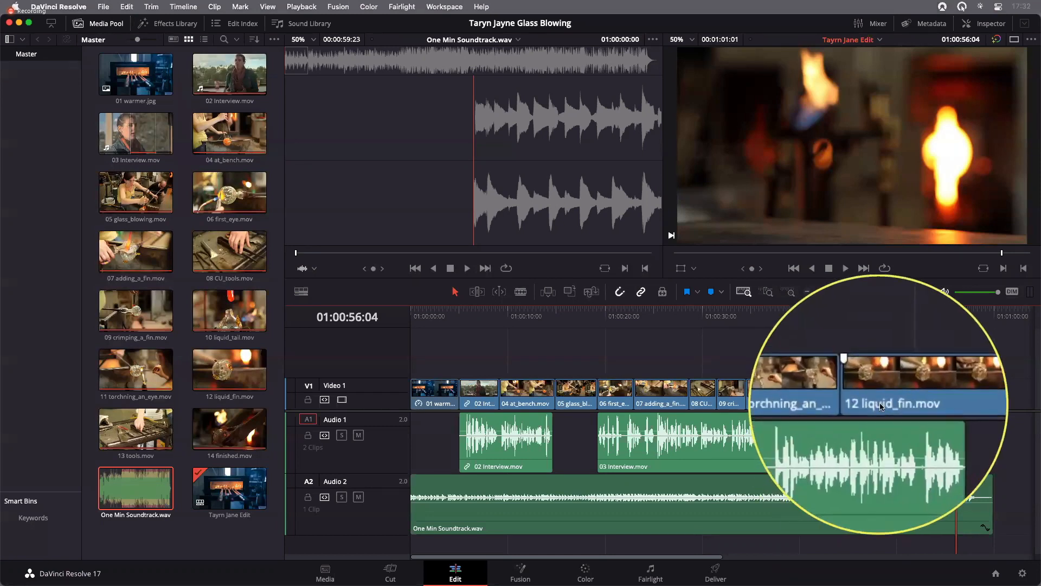
Mute the timeline audio, play 12 liquid_fin.mov from its start and park the playhead at 01:00:48:21
{"action": "left_click_drag", "start_coordinate": [891, 316], "coordinate": [870, 316]}
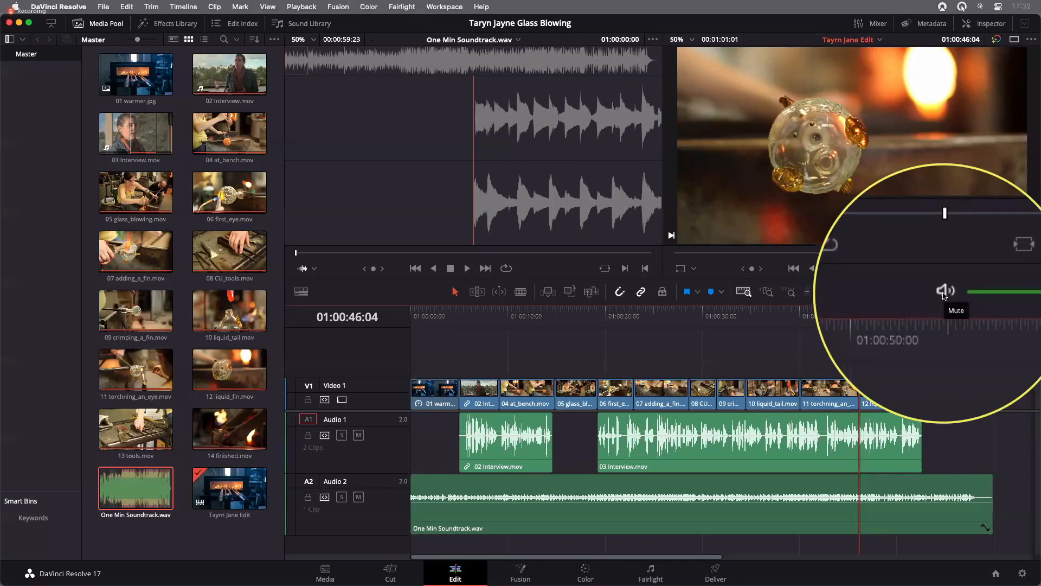
{"action": "left_click", "coordinate": [944, 291]}
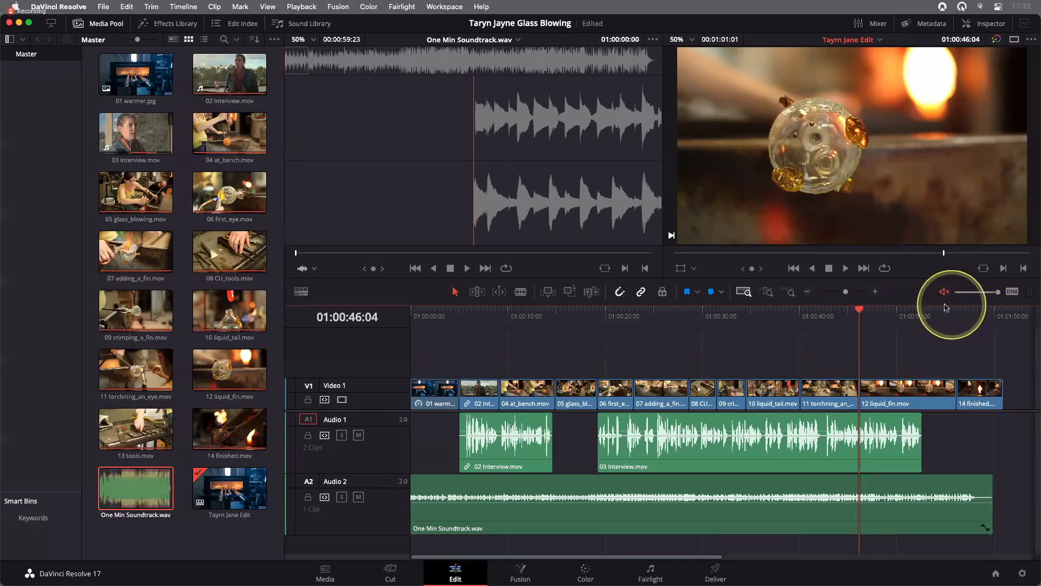
{"action": "left_click", "coordinate": [846, 268]}
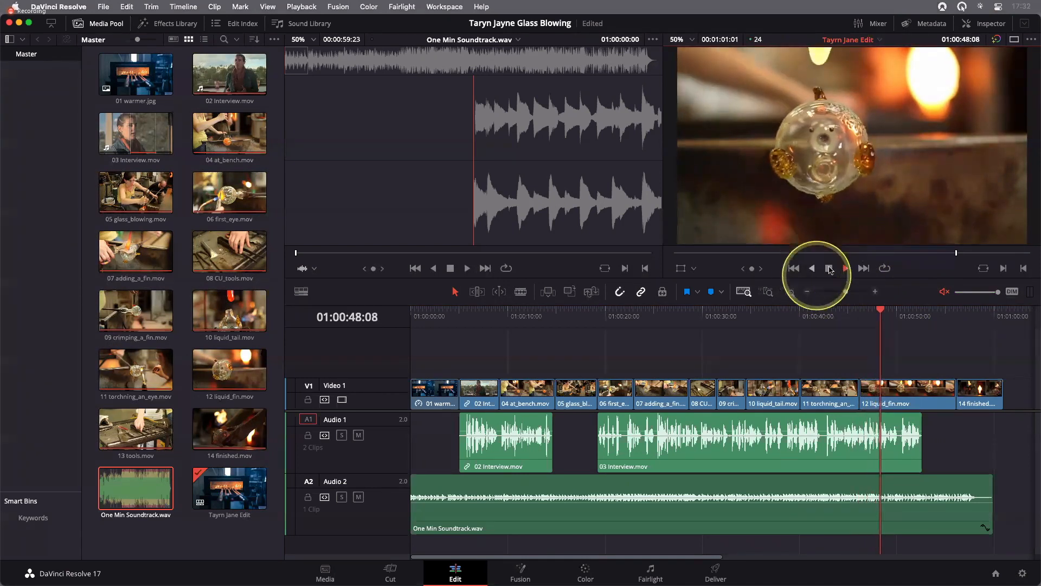
{"action": "left_click", "coordinate": [829, 268]}
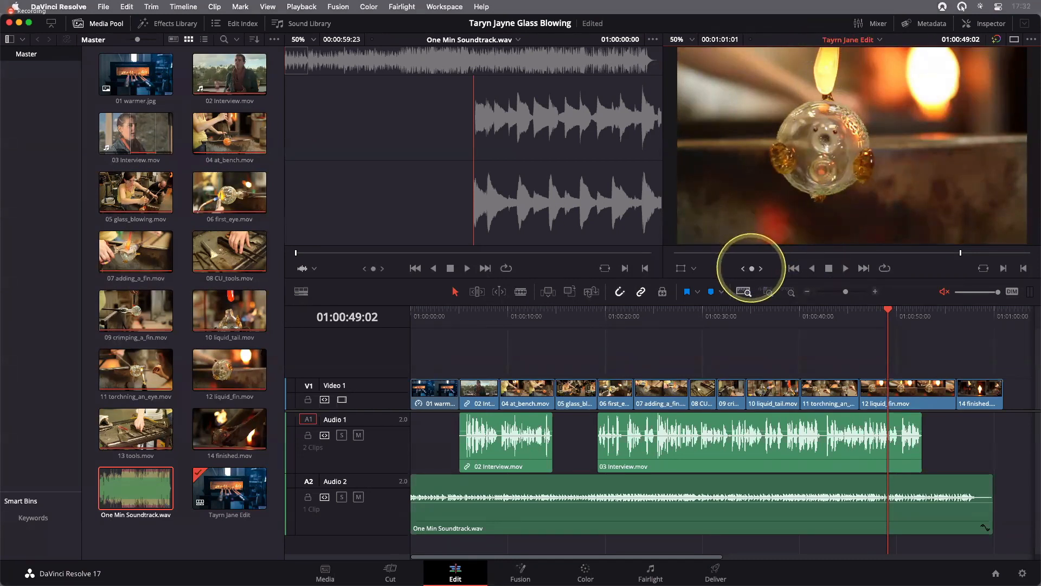
{"action": "mouse_move", "coordinate": [751, 268]}
{"action": "left_mouse_down"}
{"action": "mouse_move", "coordinate": [722, 268]}
{"action": "mouse_move", "coordinate": [742, 268]}
{"action": "left_mouse_up"}
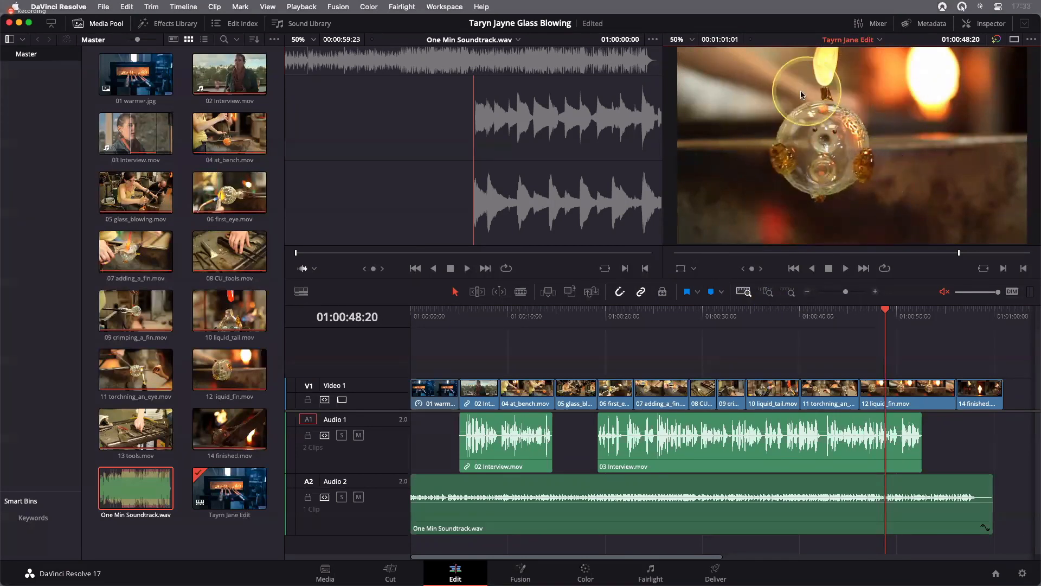
{"action": "left_click_drag", "start_coordinate": [752, 270], "coordinate": [754, 270]}
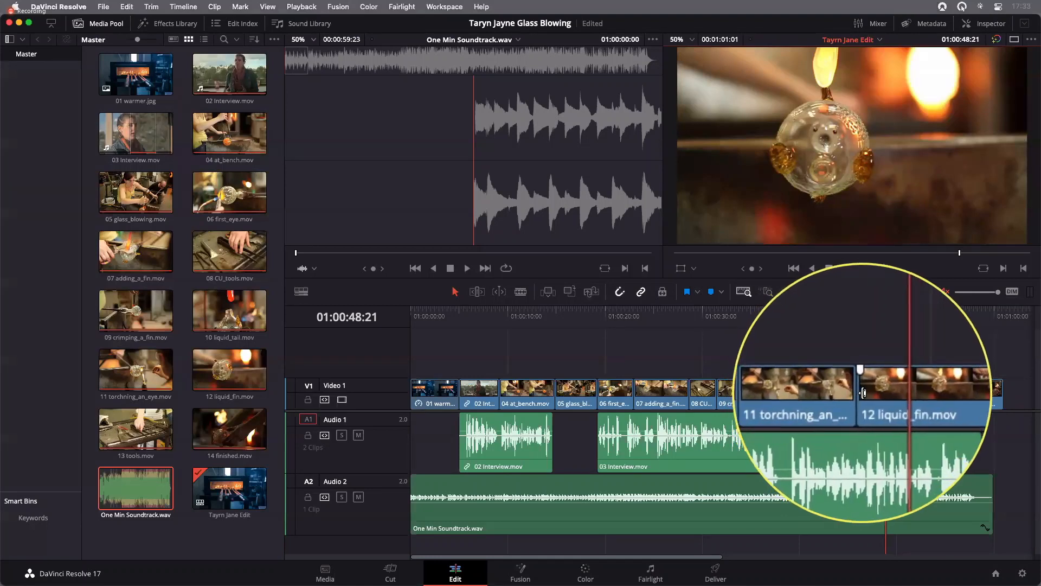
{"action": "left_click", "coordinate": [864, 392]}
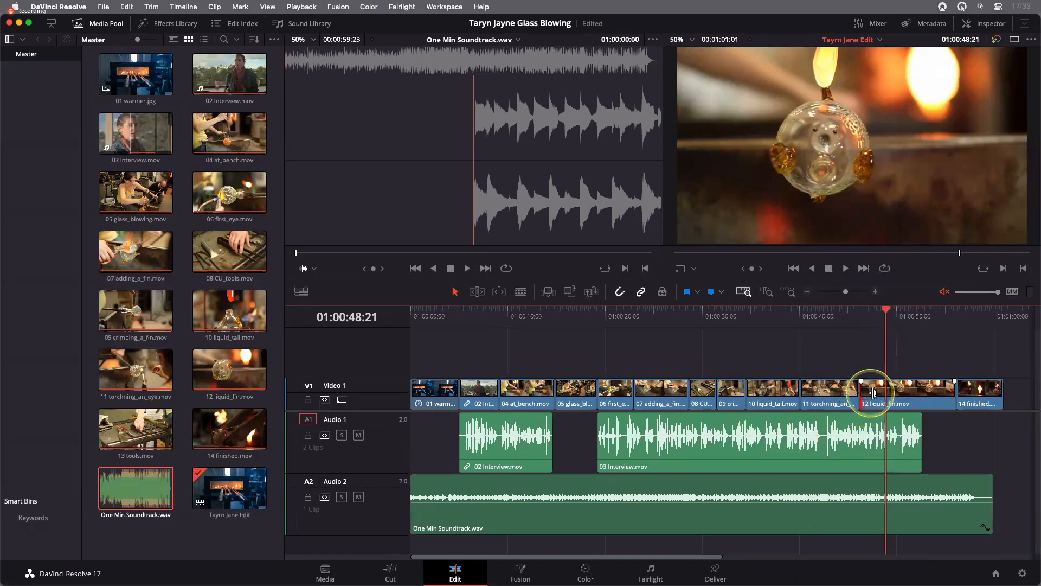
{"action": "left_click_drag", "start_coordinate": [866, 393], "coordinate": [880, 393]}
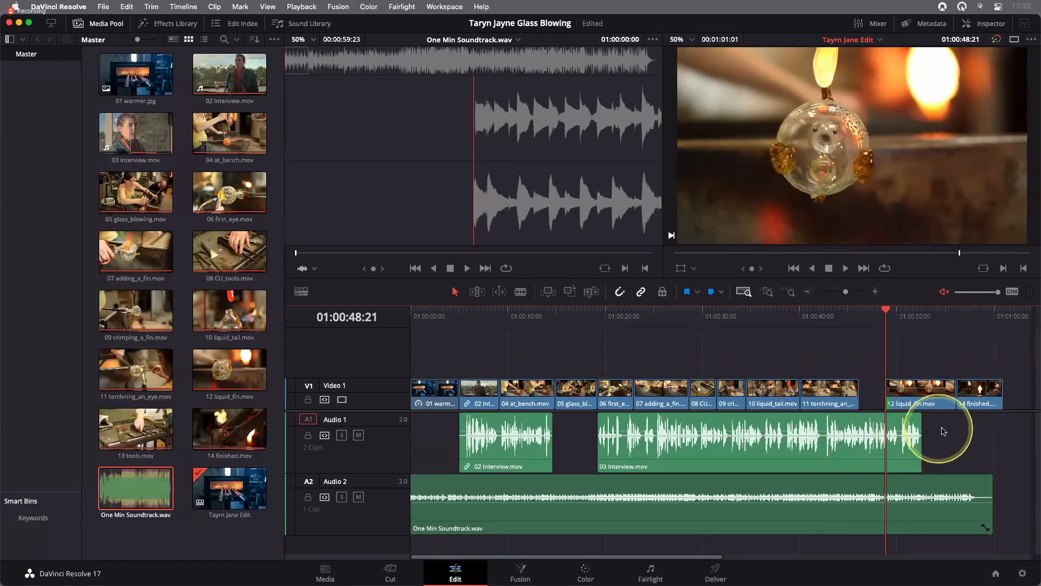
{"action": "key", "text": "super+s"}
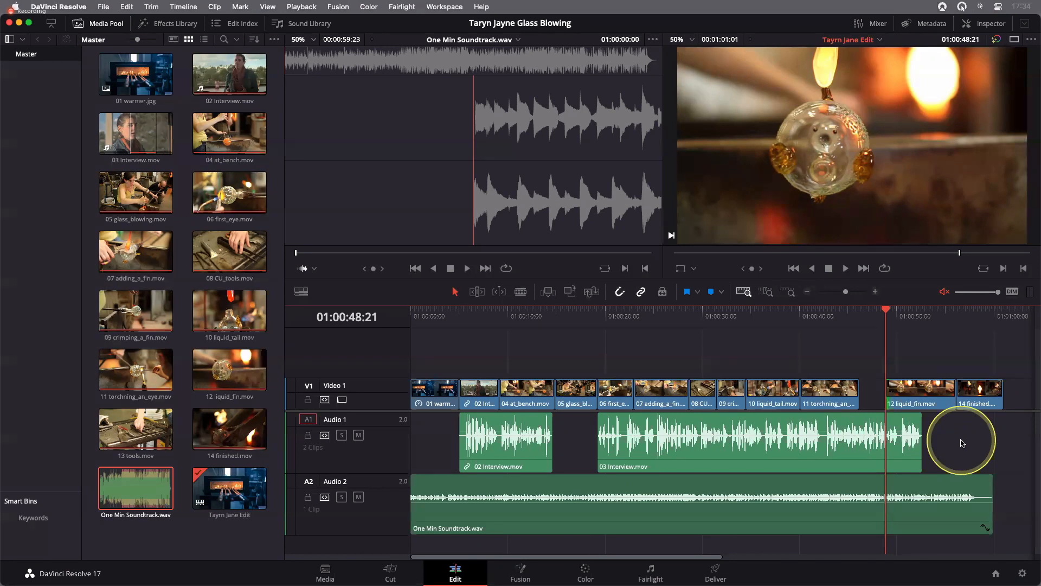
{"action": "key", "text": "super+z"}
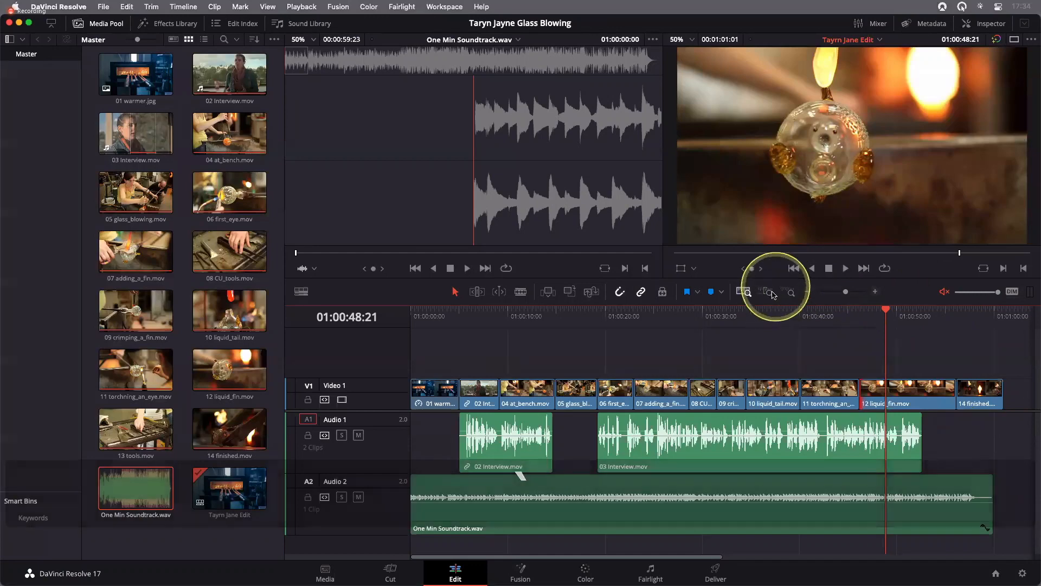
Trim the start of 12 liquid_fin.mov to the playhead at 01:00:48:21 in a detailed timeline view
{"action": "left_click", "coordinate": [770, 293]}
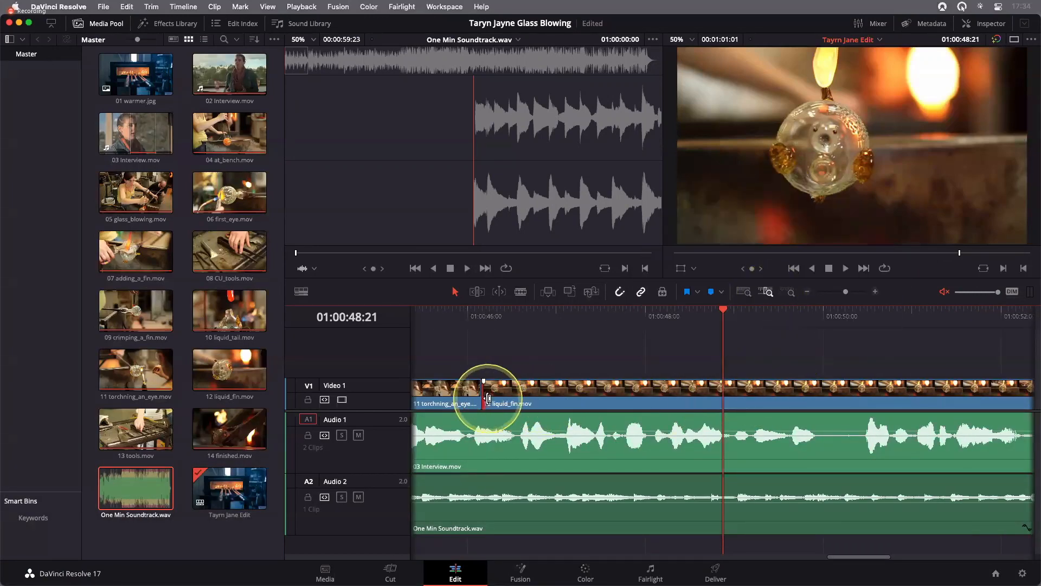
{"action": "left_click_drag", "start_coordinate": [488, 398], "coordinate": [724, 402]}
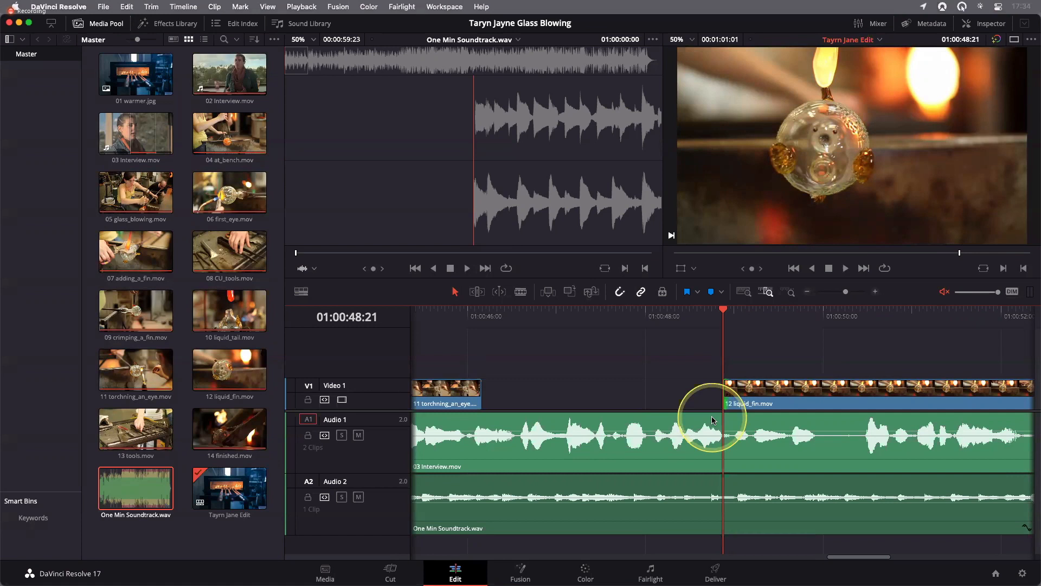
{"action": "key", "text": "a"}
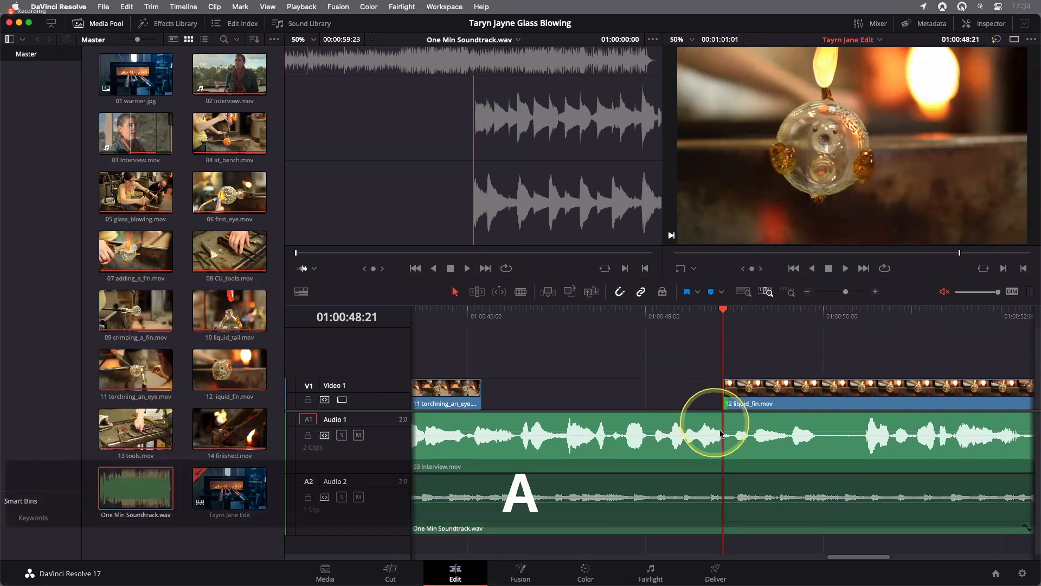
Ripple delete the gap between 11 torchning_an_eye.mov and 12 liquid_fin.mov on Video 1 and save the project
{"action": "left_click", "coordinate": [743, 293]}
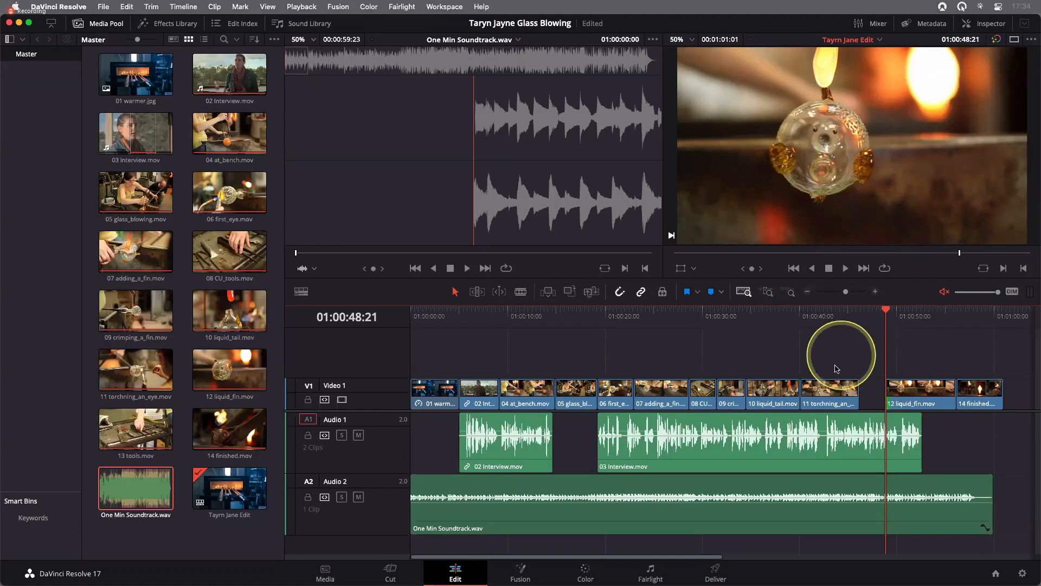
{"action": "left_click", "coordinate": [874, 402]}
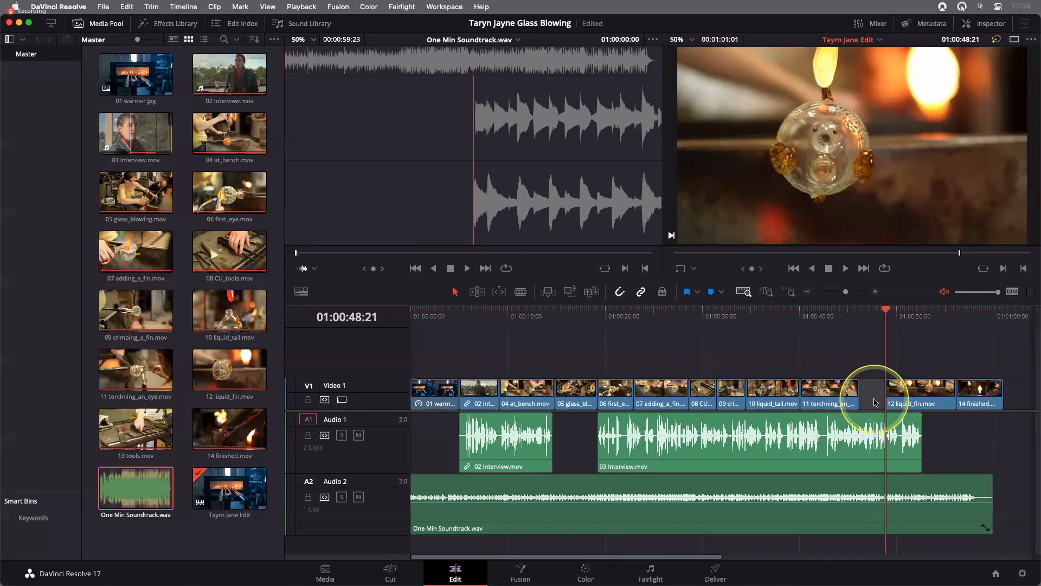
{"action": "key", "text": "BackSpace"}
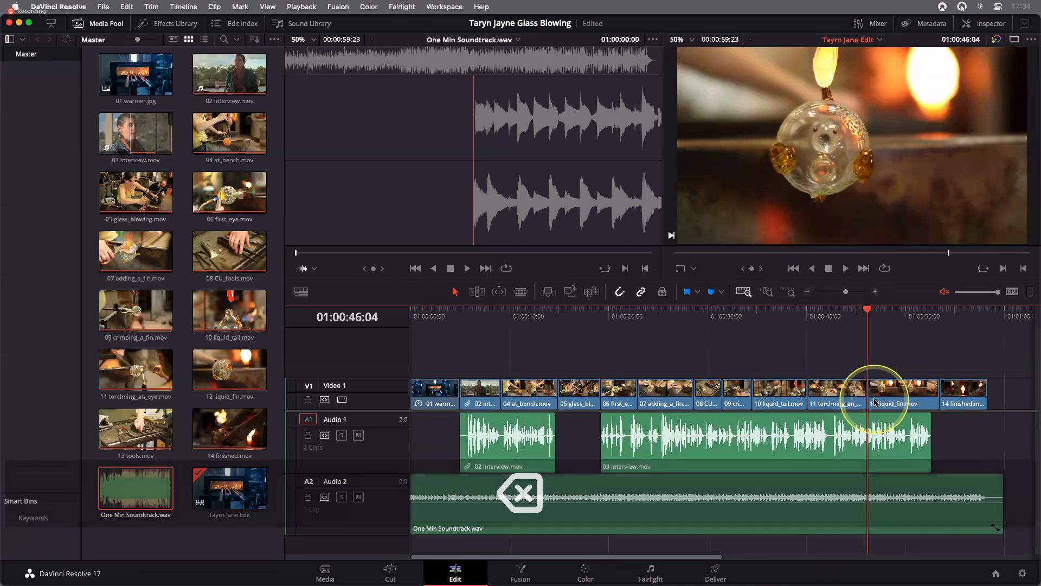
{"action": "key", "text": "super+s"}
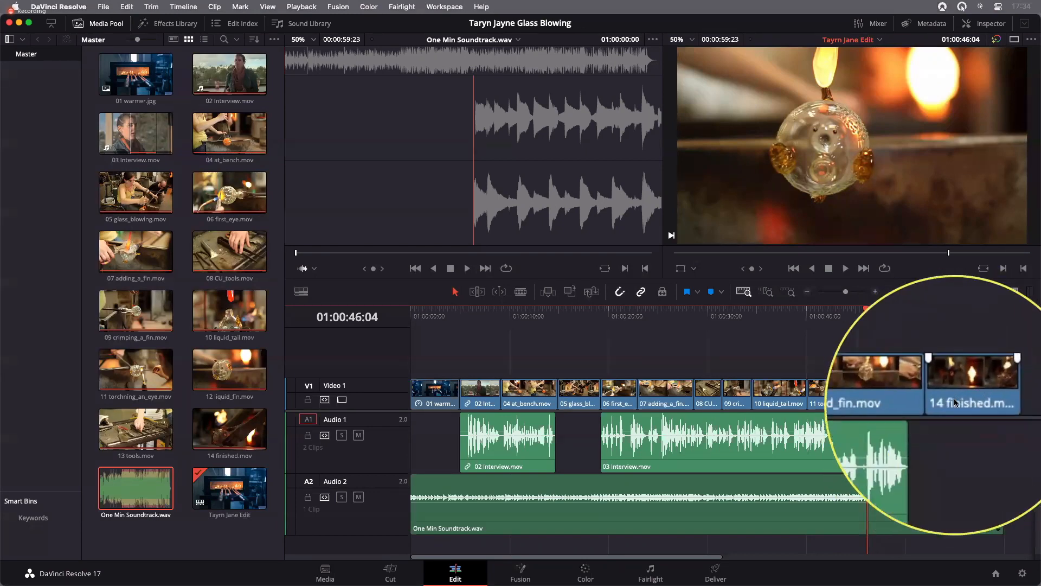
Play 14 finished.mov forward and backward from its start and park the playhead at 01:00:55:00, as the hand enters the frame
{"action": "left_click", "coordinate": [934, 319]}
{"action": "left_click_drag", "start_coordinate": [937, 321], "coordinate": [940, 318]}
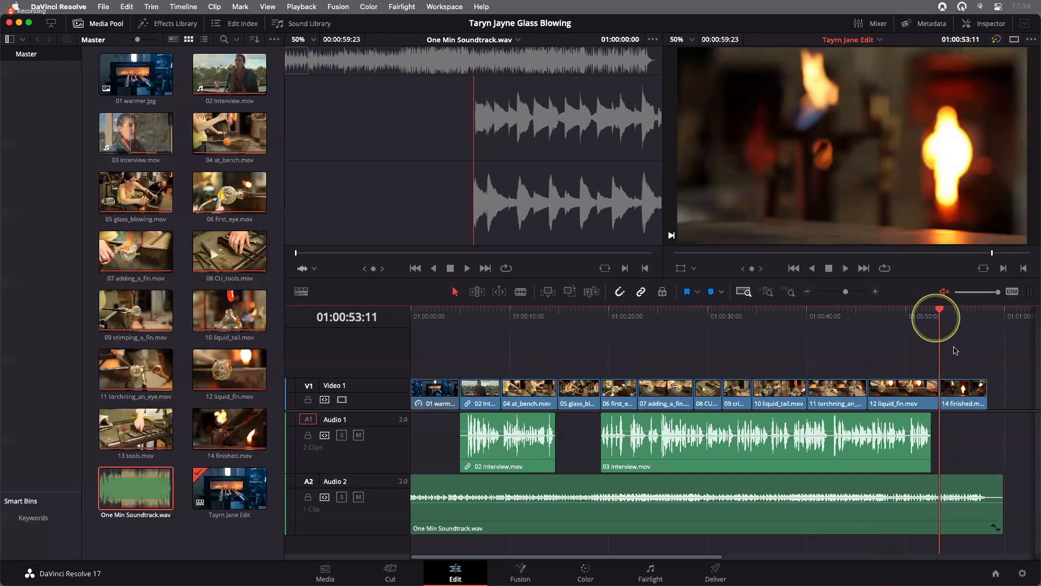
{"action": "key", "text": "space"}
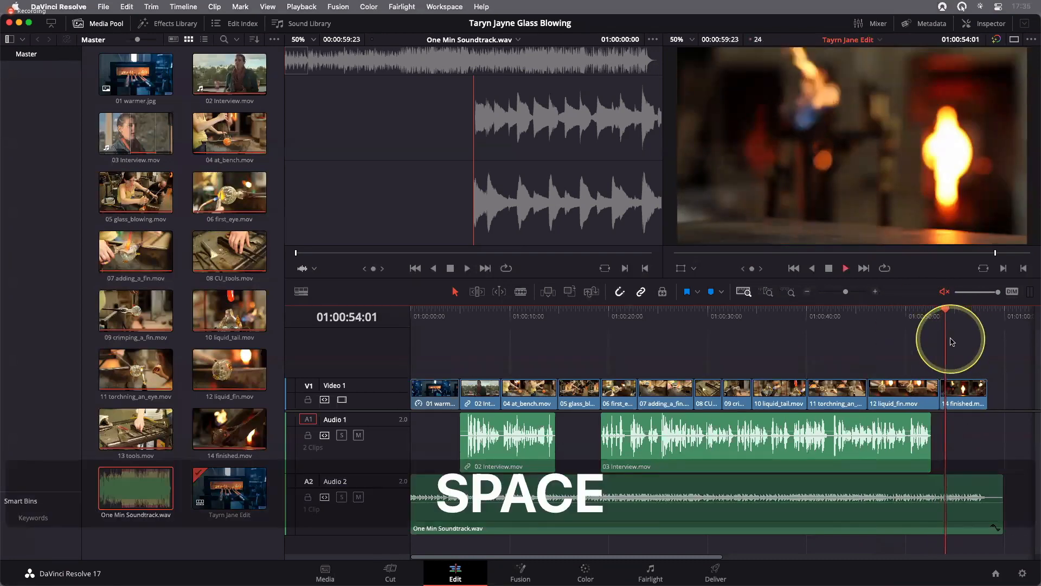
{"action": "left_click", "coordinate": [829, 270]}
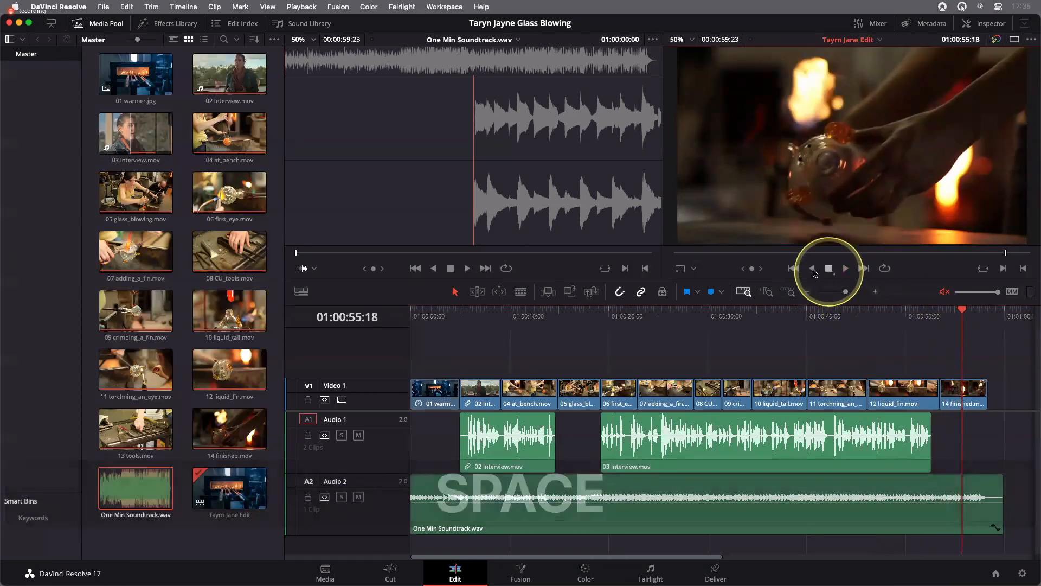
{"action": "left_click", "coordinate": [813, 269]}
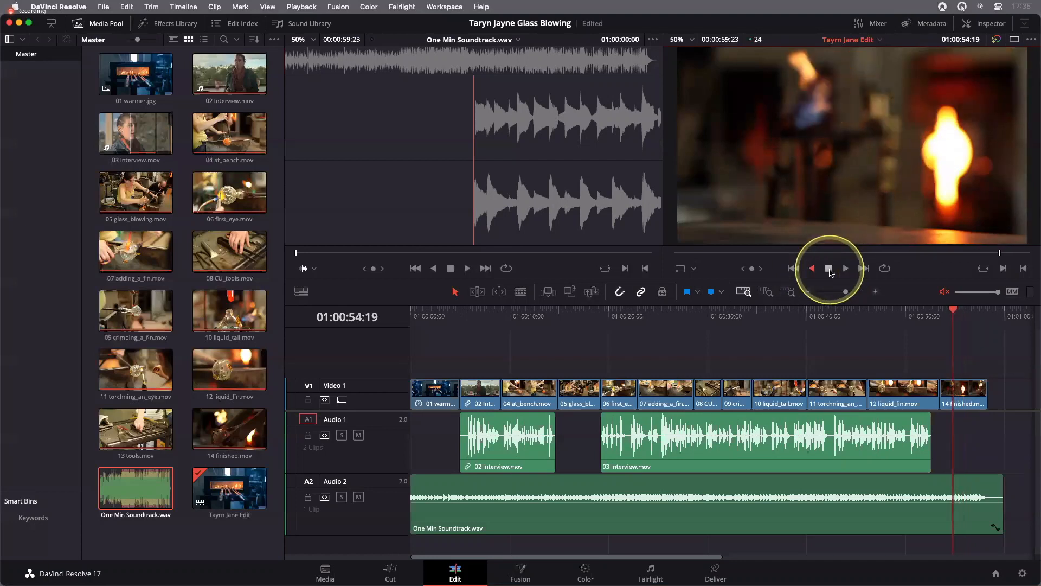
{"action": "left_click", "coordinate": [829, 270]}
{"action": "left_click", "coordinate": [845, 269]}
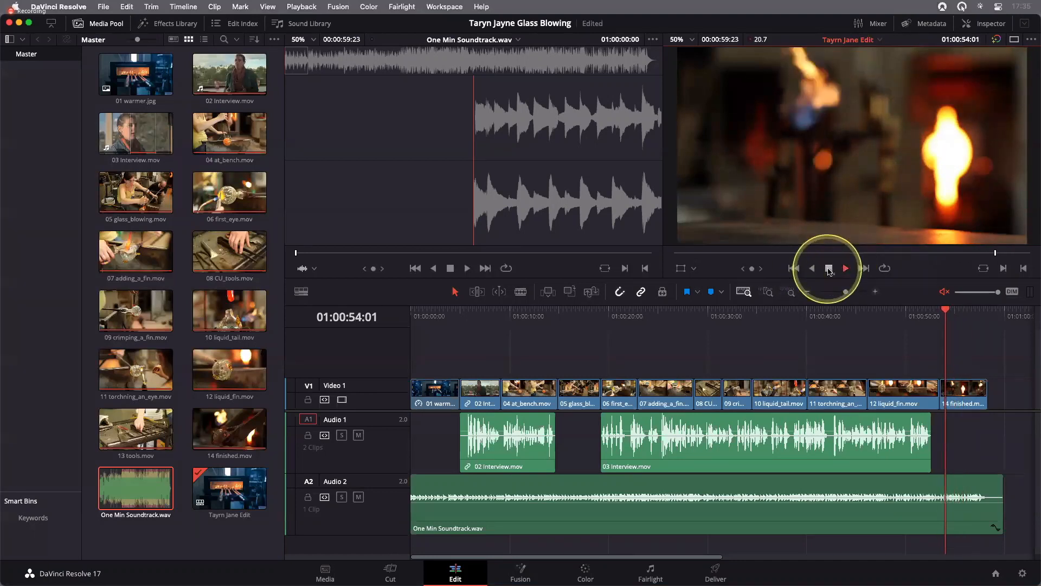
{"action": "left_click", "coordinate": [828, 269]}
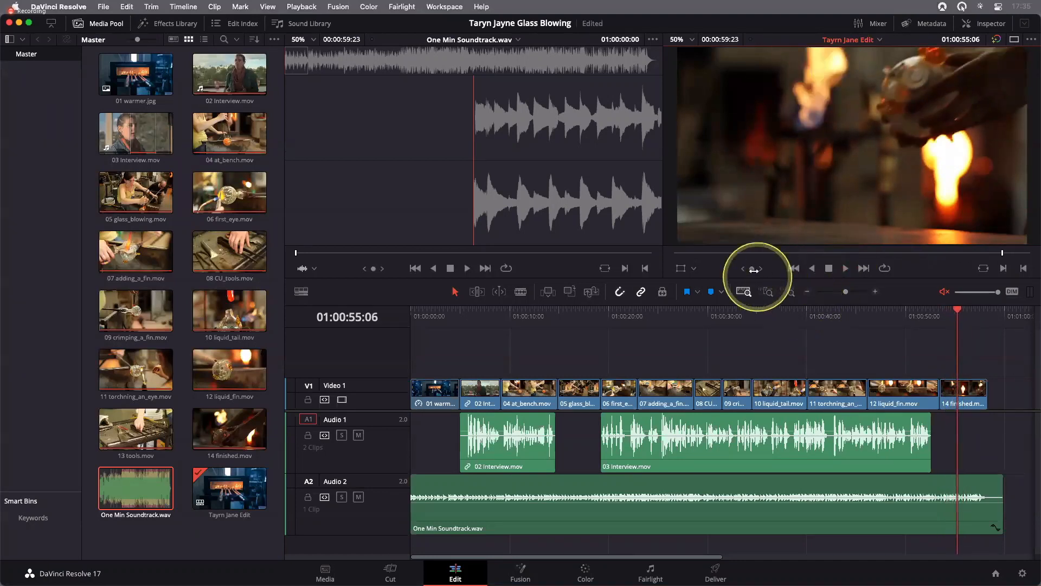
{"action": "left_click_drag", "start_coordinate": [752, 269], "coordinate": [744, 270]}
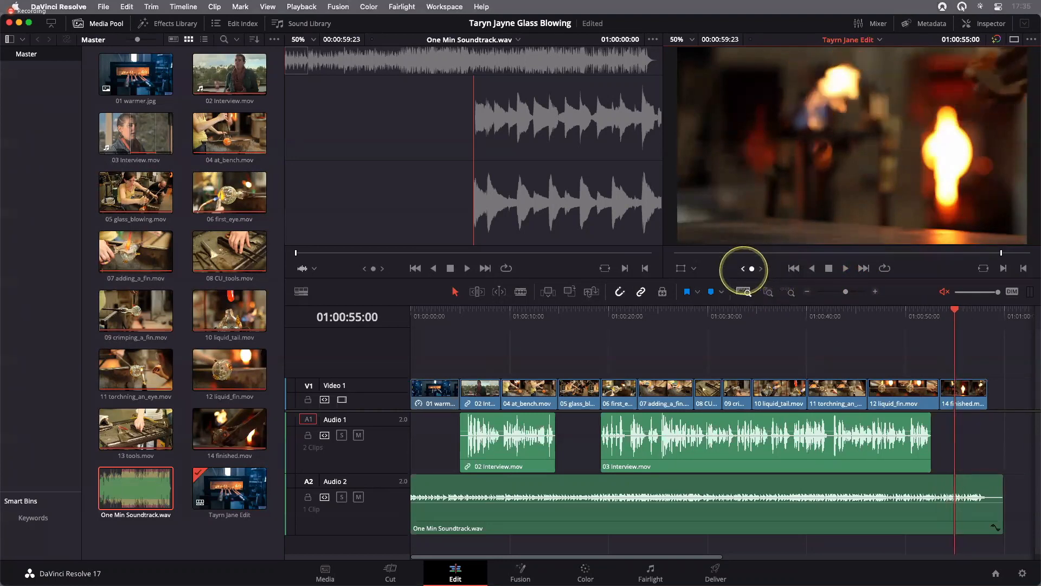
Trim the start of 14 finished.mov to the playhead at 01:00:55:00 and ripple delete the gap before it
{"action": "left_click", "coordinate": [955, 392]}
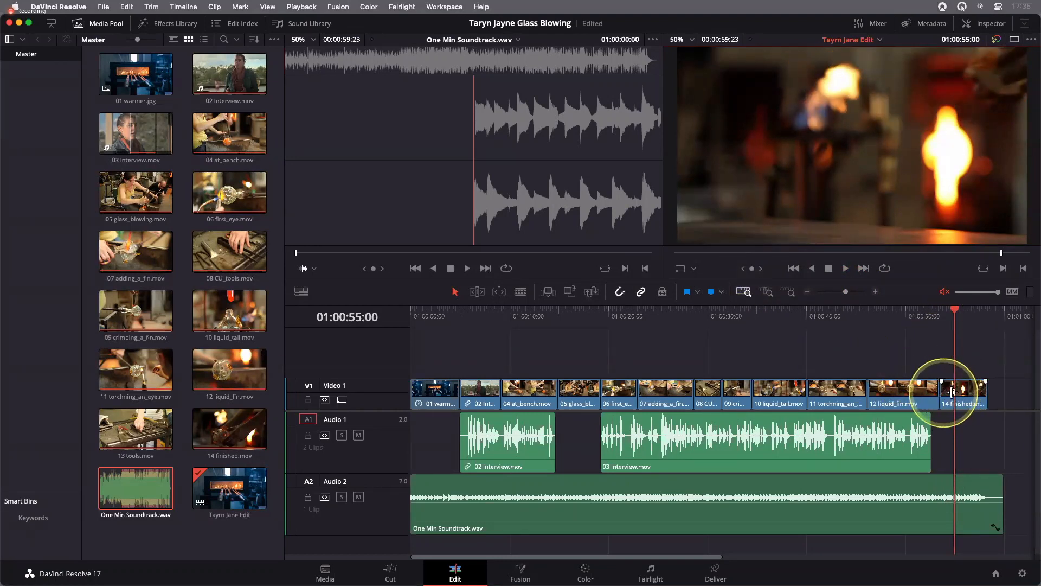
{"action": "left_click_drag", "start_coordinate": [958, 391], "coordinate": [949, 398]}
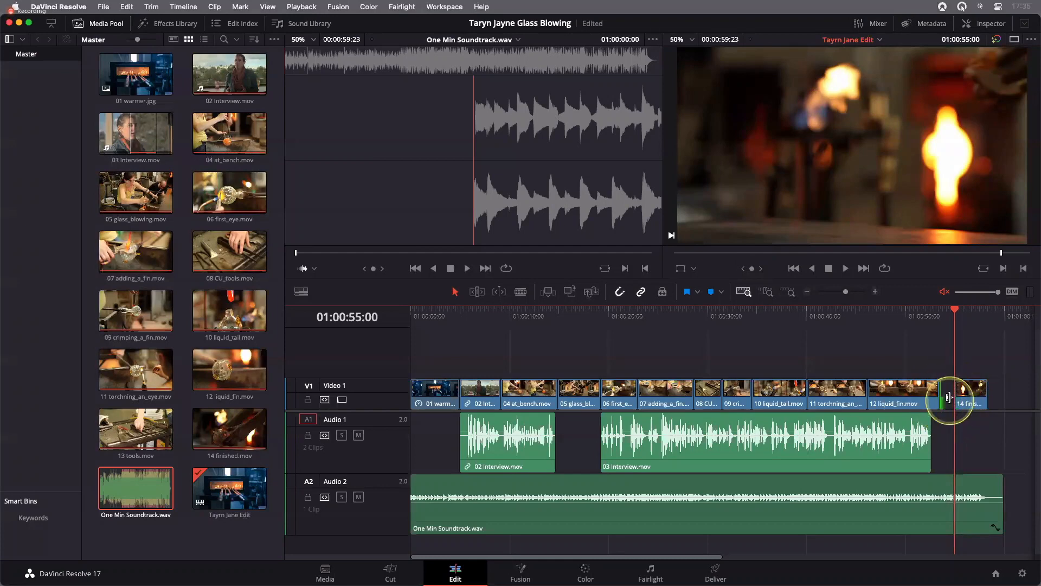
{"action": "left_click", "coordinate": [768, 292]}
{"action": "left_click", "coordinate": [678, 394]}
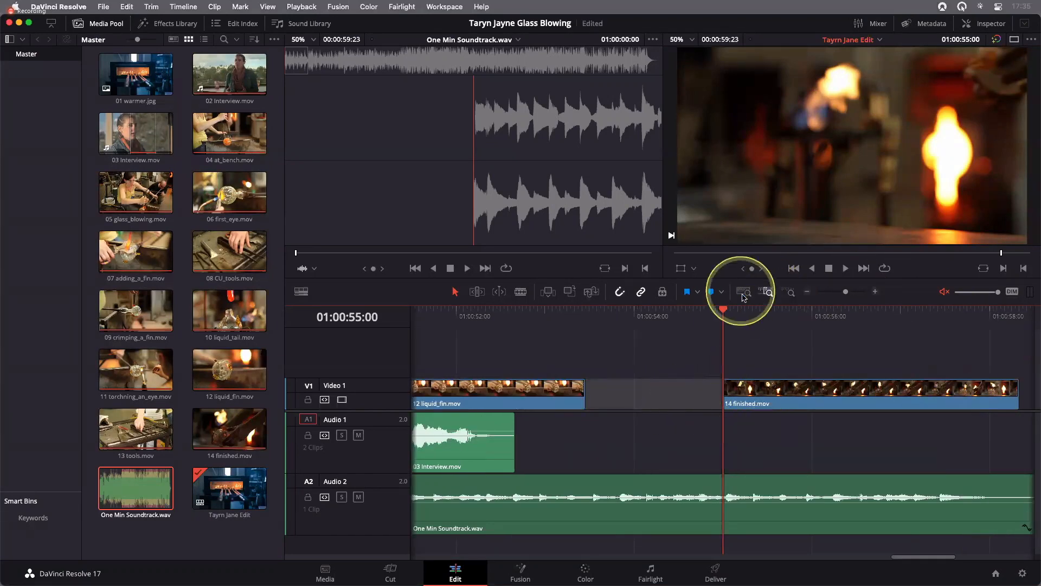
{"action": "left_click", "coordinate": [743, 292]}
{"action": "key", "text": "BackSpace"}
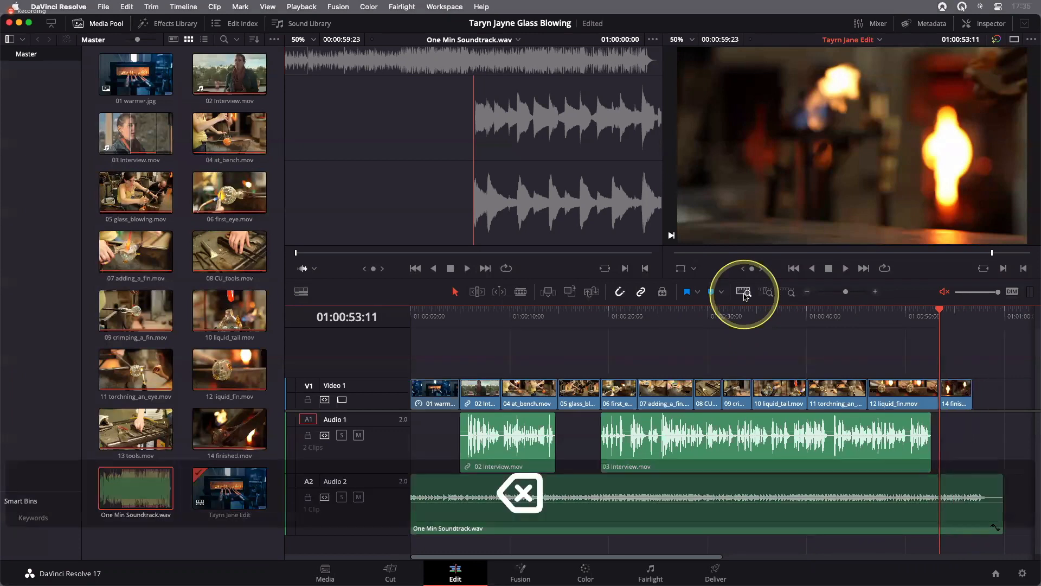
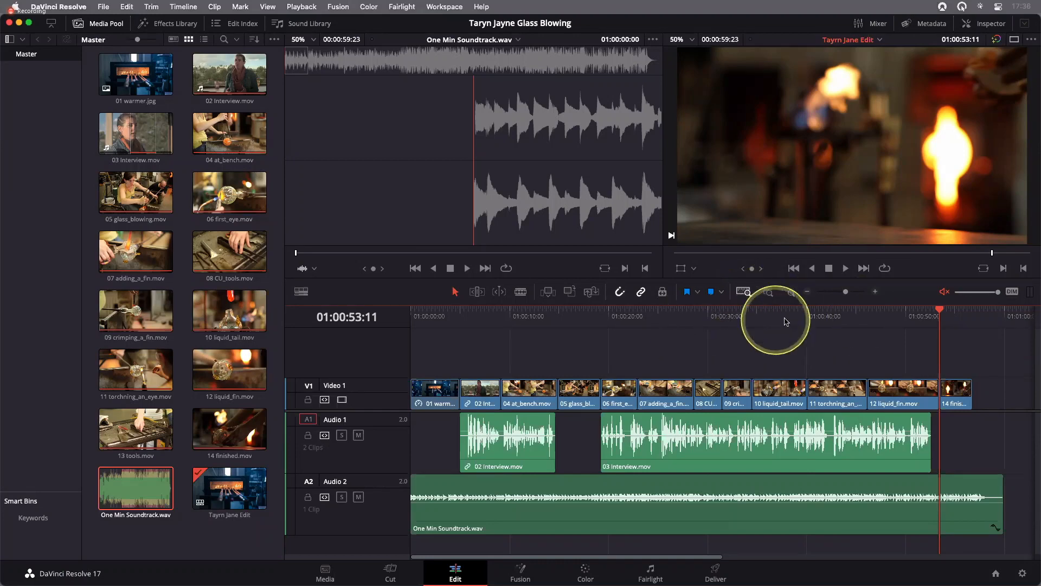
Play the opening of the timeline from 01:00:00:00 into 02 Interview.mov and return the playhead to the start
{"action": "mouse_move", "coordinate": [708, 320]}
{"action": "left_mouse_down"}
{"action": "mouse_move", "coordinate": [778, 320]}
{"action": "mouse_move", "coordinate": [412, 317]}
{"action": "left_mouse_up"}
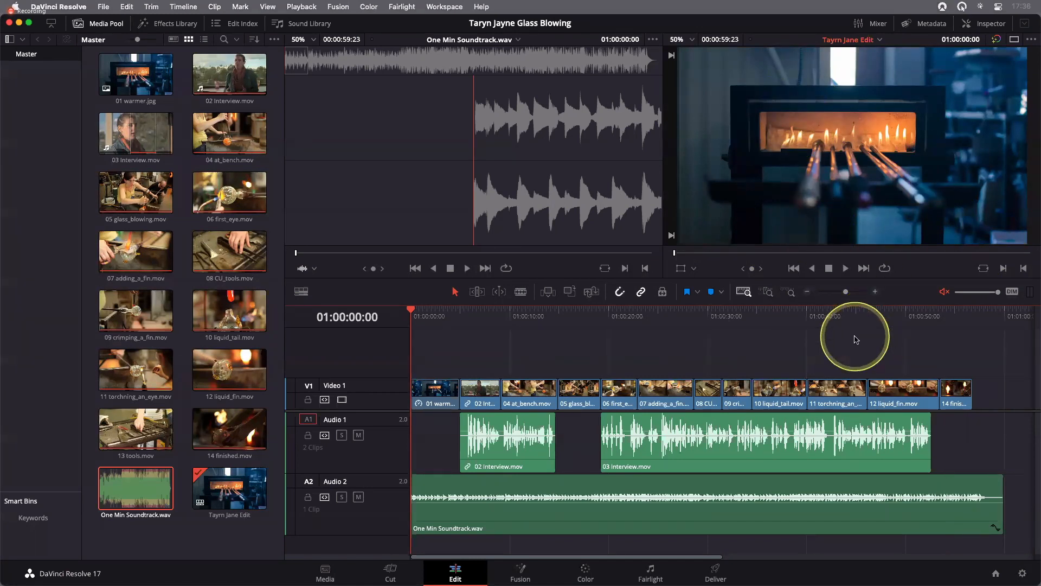
{"action": "left_click", "coordinate": [846, 269]}
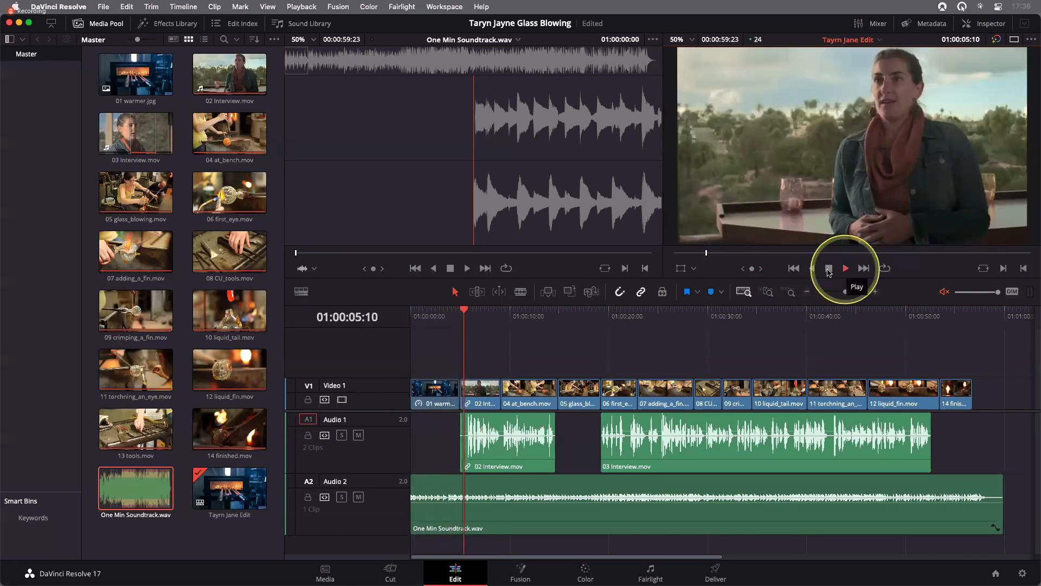
{"action": "left_click", "coordinate": [828, 281]}
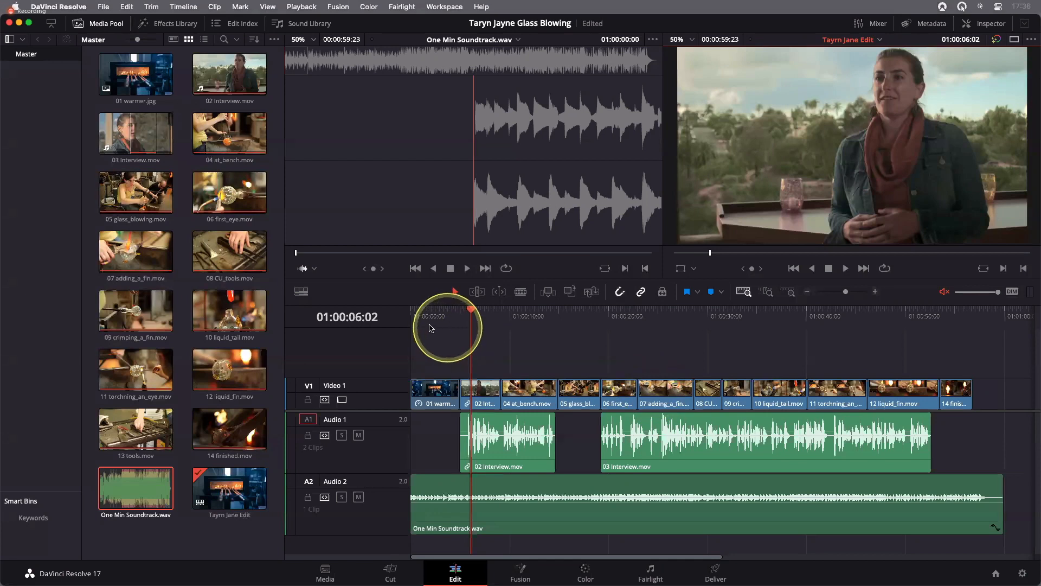
{"action": "left_click", "coordinate": [449, 320]}
{"action": "left_click", "coordinate": [411, 319]}
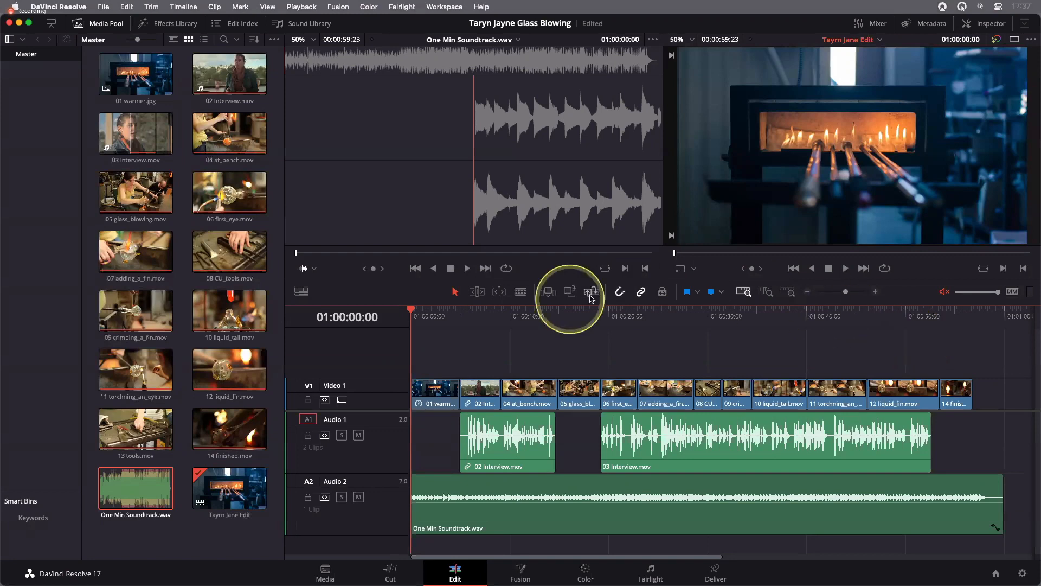
Enable Dynamic Zoom for the 01 warmer.jpg clip on Video 1 in the Inspector
{"action": "left_click", "coordinate": [436, 397]}
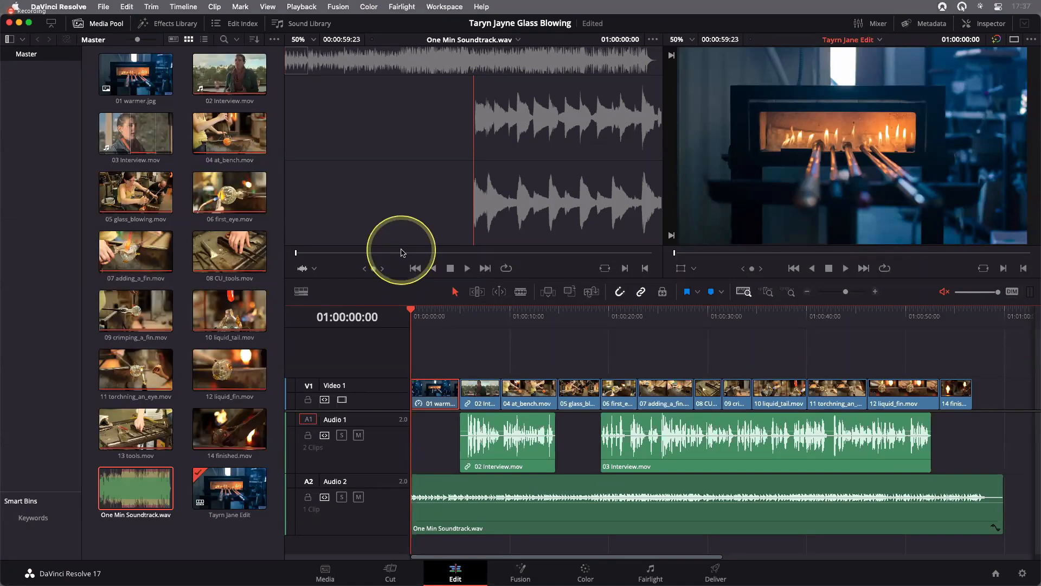
{"action": "left_click", "coordinate": [990, 25]}
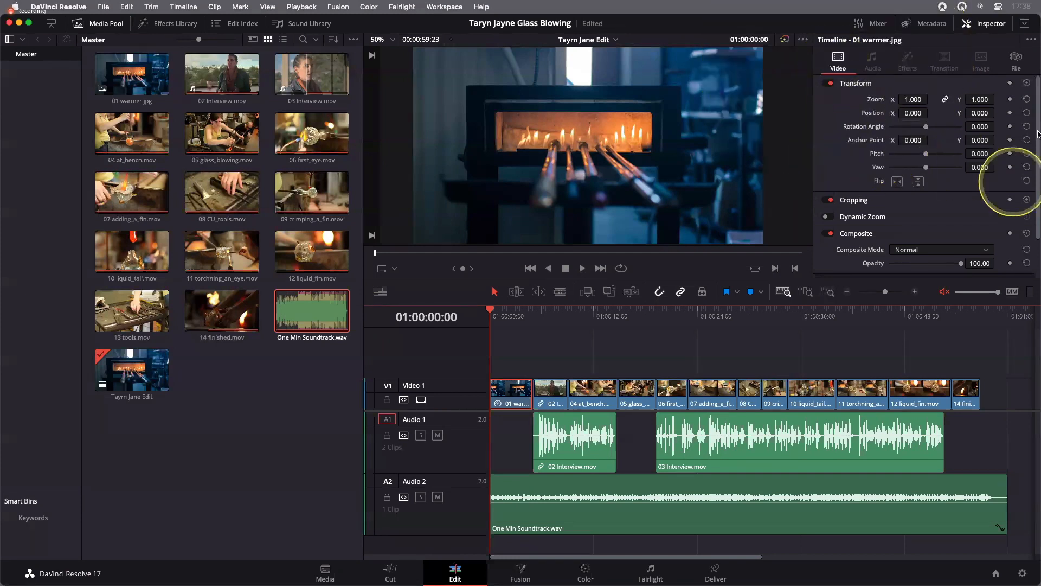
{"action": "scroll", "coordinate": [1037, 156], "scroll_direction": "down", "scroll_amount": 1}
{"action": "scroll", "coordinate": [1037, 156], "scroll_direction": "down", "scroll_amount": 3}
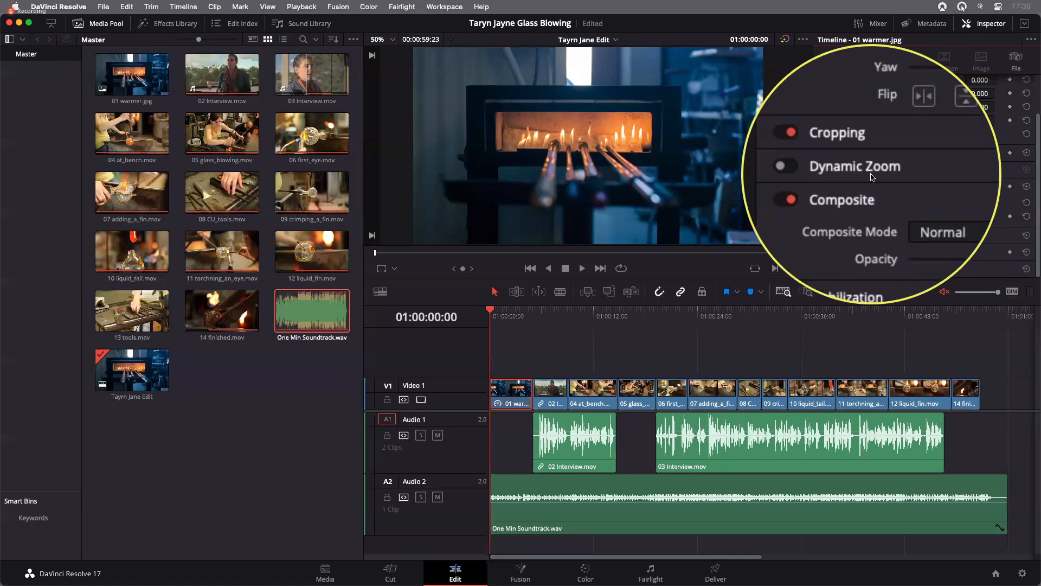
{"action": "left_click", "coordinate": [830, 170]}
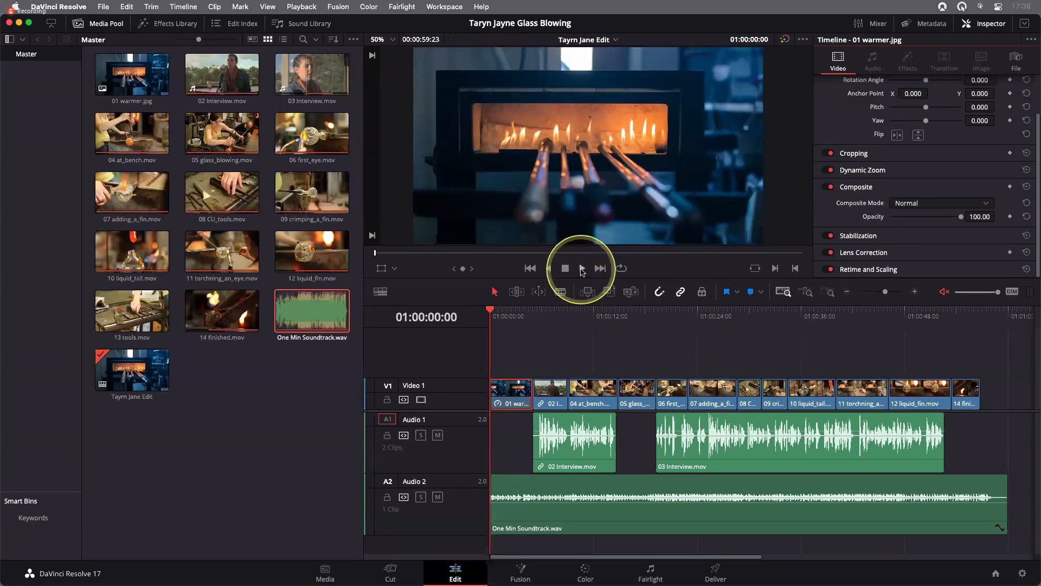
Play 01 warmer.jpg twice from 01:00:00:00 to review its dynamic zoom and return the playhead to the start
{"action": "left_click", "coordinate": [581, 270]}
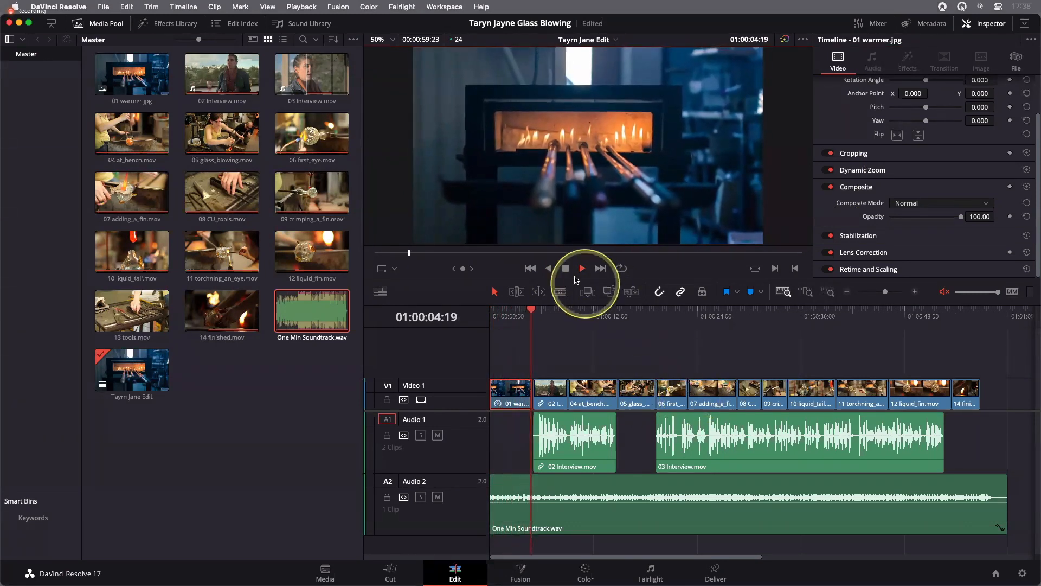
{"action": "left_click", "coordinate": [565, 270]}
{"action": "left_click_drag", "start_coordinate": [536, 315], "coordinate": [484, 316]}
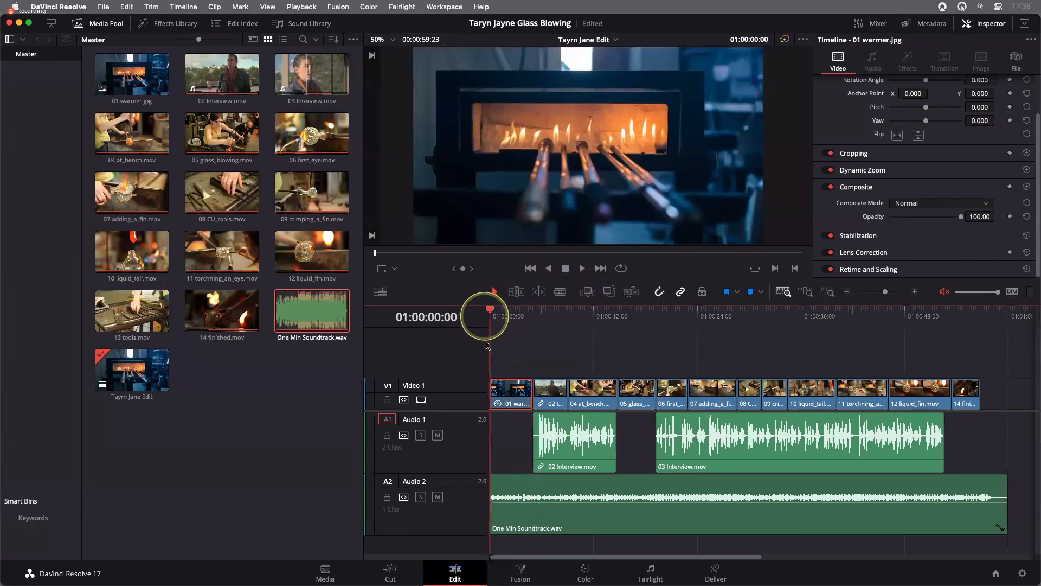
{"action": "left_click", "coordinate": [582, 268]}
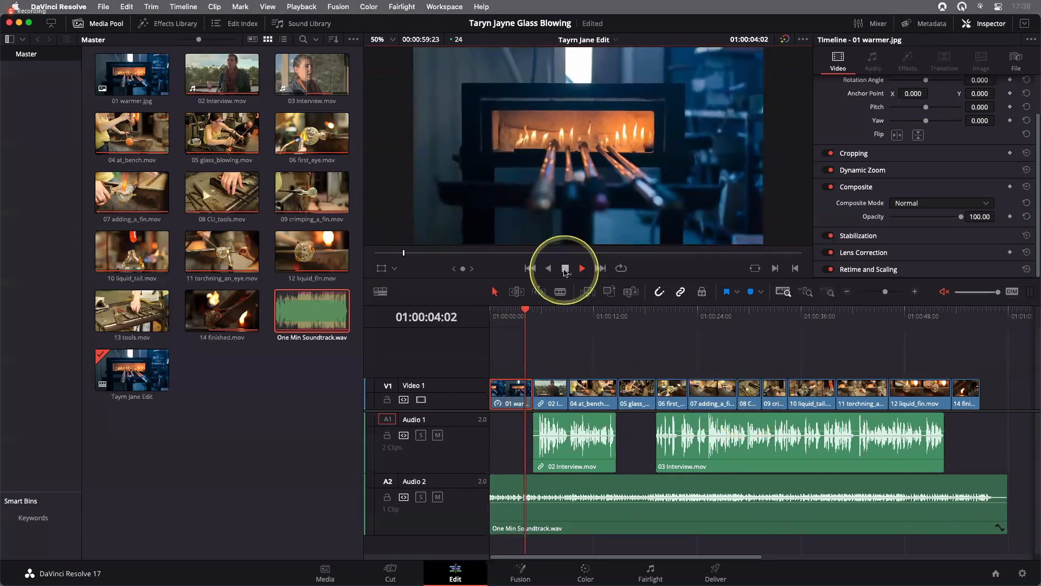
{"action": "left_click", "coordinate": [565, 269]}
{"action": "left_click_drag", "start_coordinate": [520, 321], "coordinate": [487, 321]}
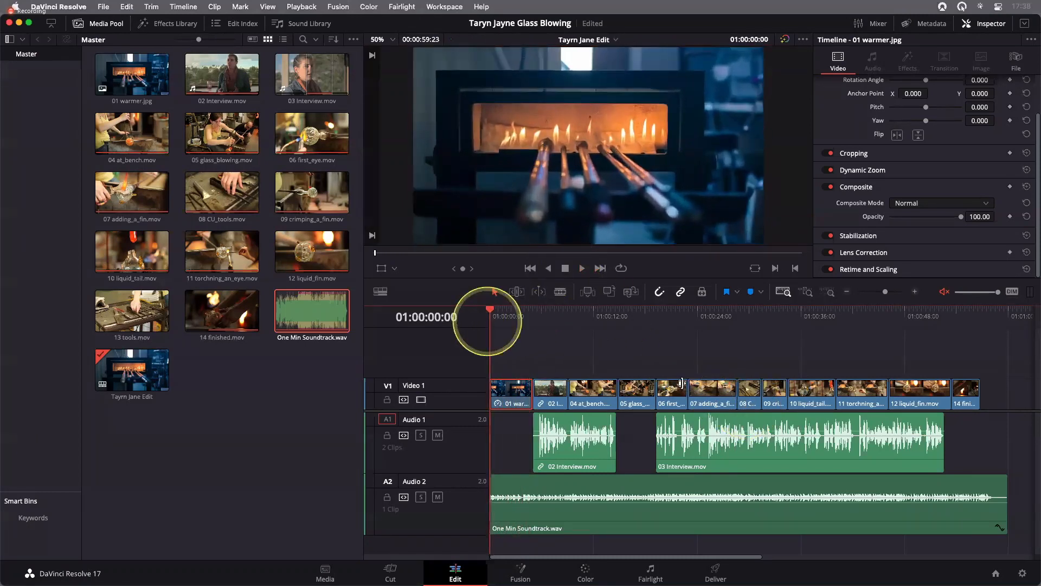
Swap the Dynamic Zoom direction of 01 warmer.jpg, play the clip to check it, and return the playhead to the start
{"action": "left_click", "coordinate": [681, 383]}
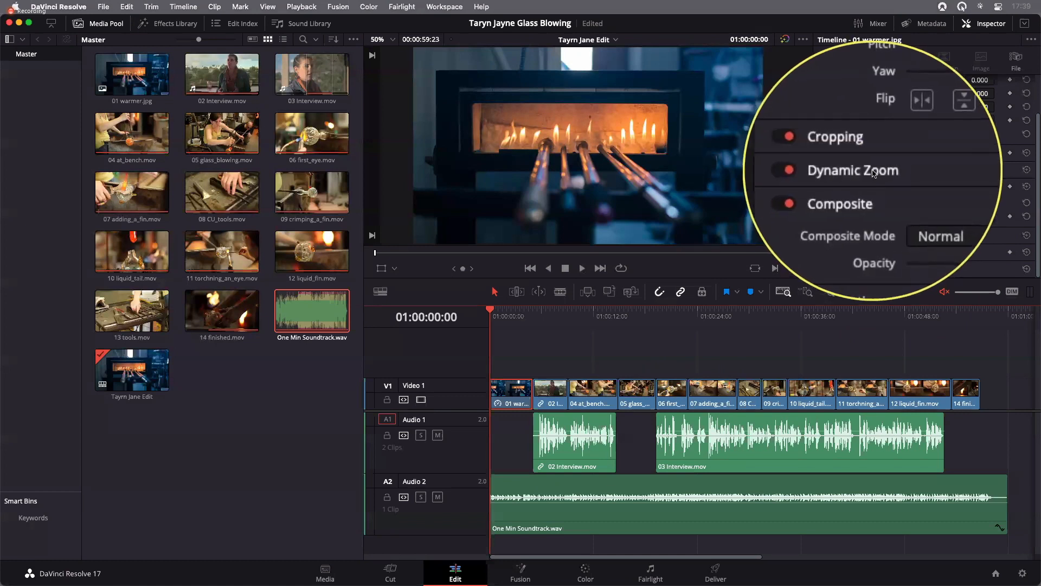
{"action": "left_click", "coordinate": [920, 172]}
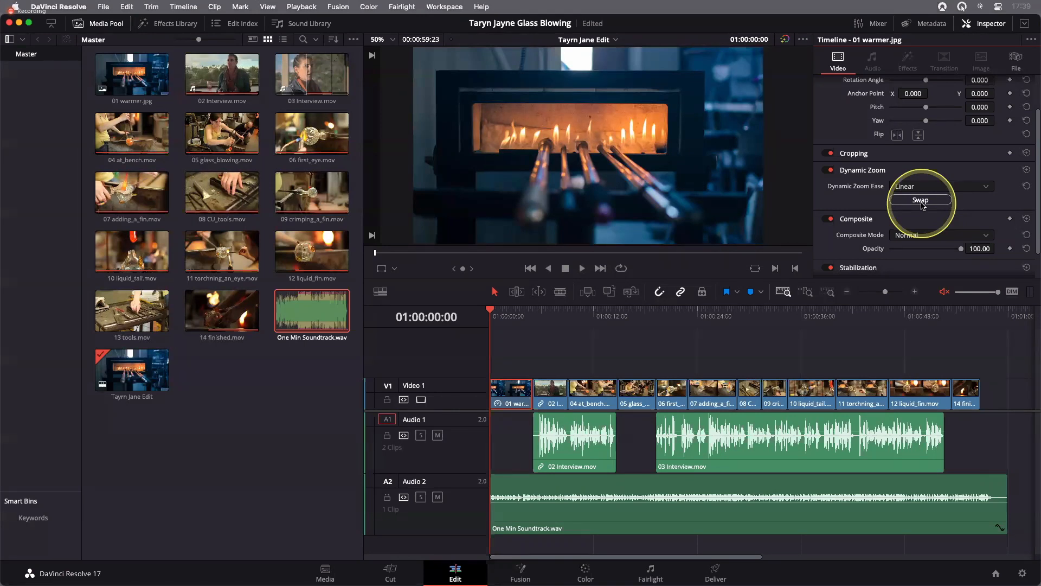
{"action": "left_click", "coordinate": [922, 204]}
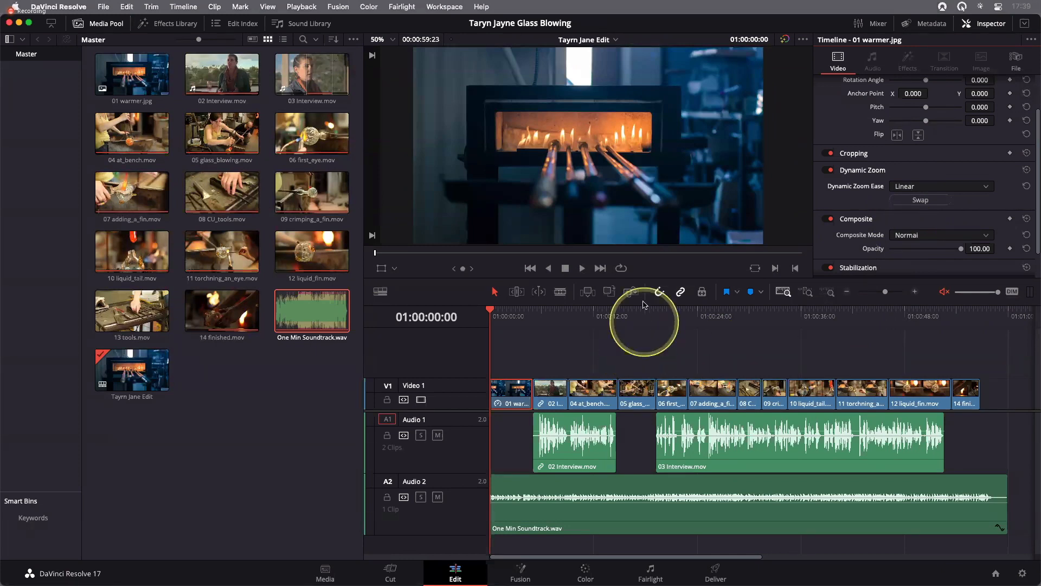
{"action": "left_click", "coordinate": [582, 268]}
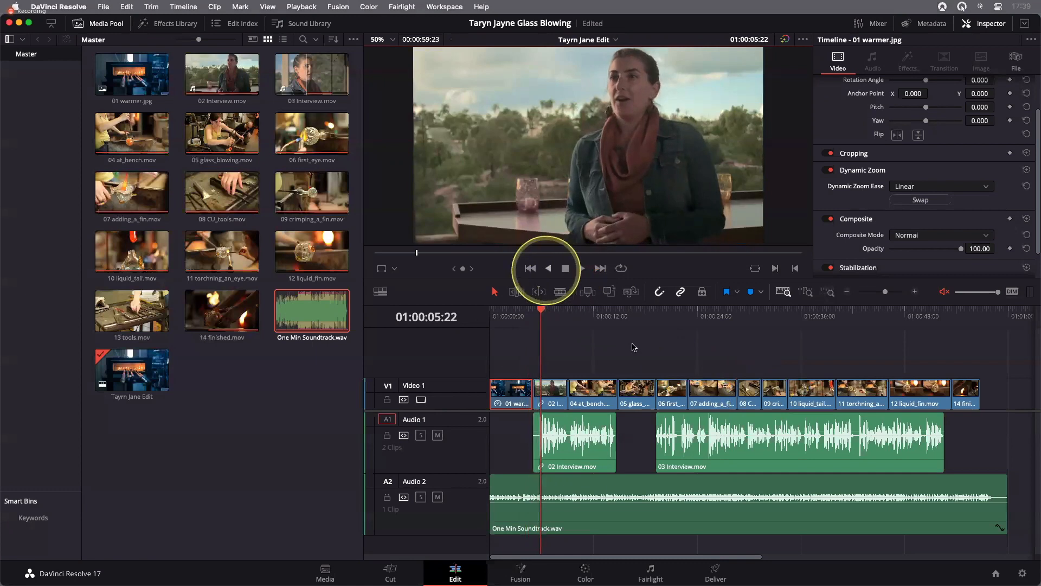
{"action": "left_click_drag", "start_coordinate": [537, 323], "coordinate": [484, 327]}
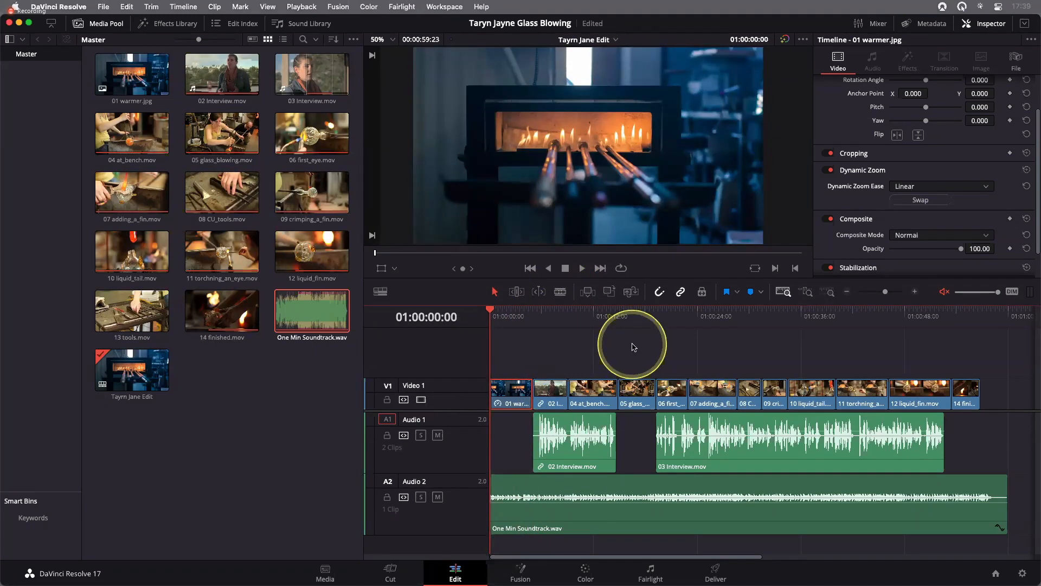
Review the Dynamic Zoom Ease options for 01 warmer.jpg, keep Linear, and close the Inspector
{"action": "left_click", "coordinate": [915, 187]}
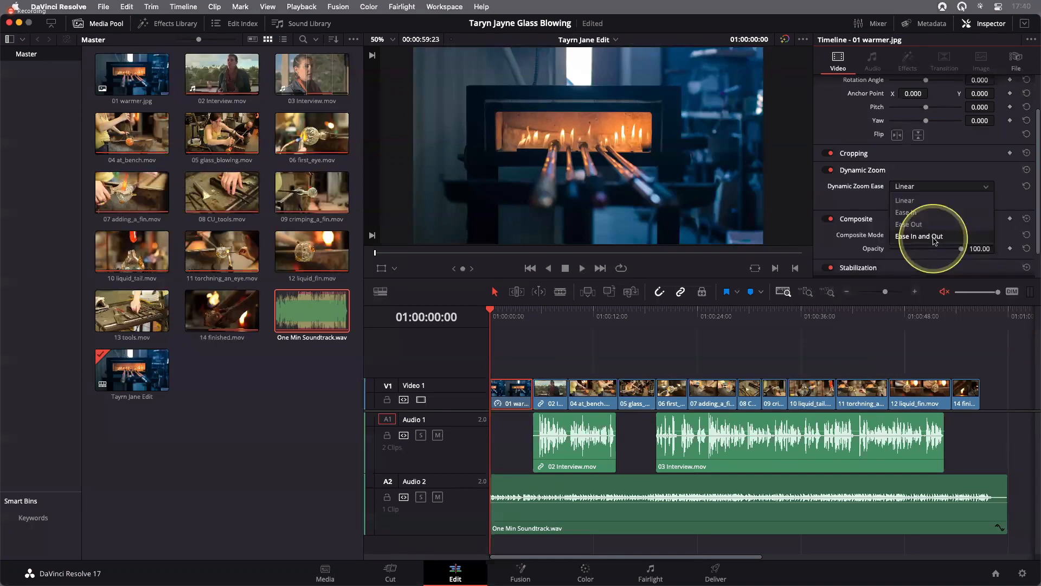
{"action": "left_click", "coordinate": [948, 185]}
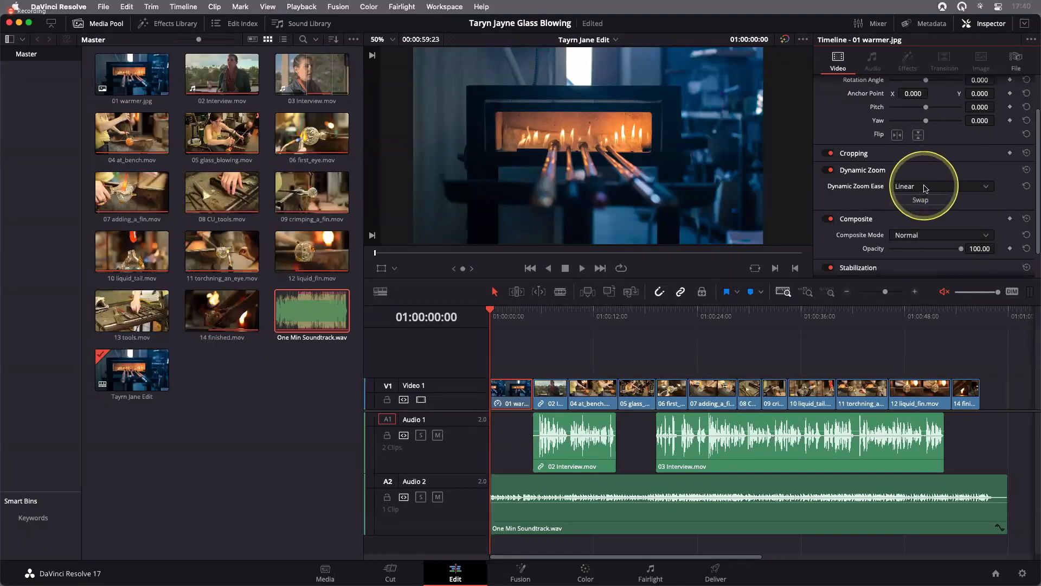
{"action": "left_click", "coordinate": [997, 27]}
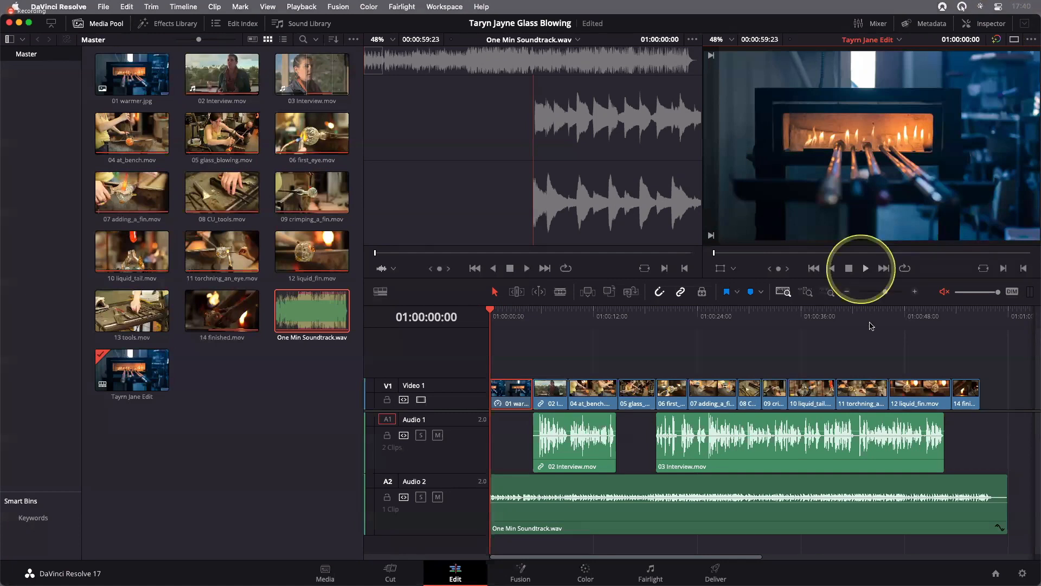
Play and scrub through 01 warmer.jpg to examine how the zoom frames the furnace, and return the playhead to the start
{"action": "key", "text": "space"}
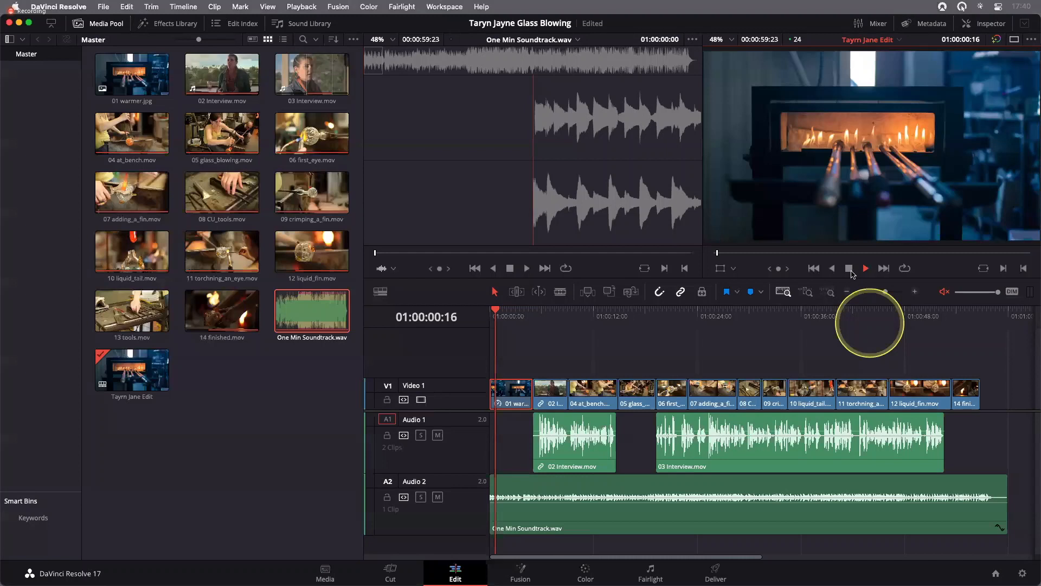
{"action": "left_click", "coordinate": [527, 318]}
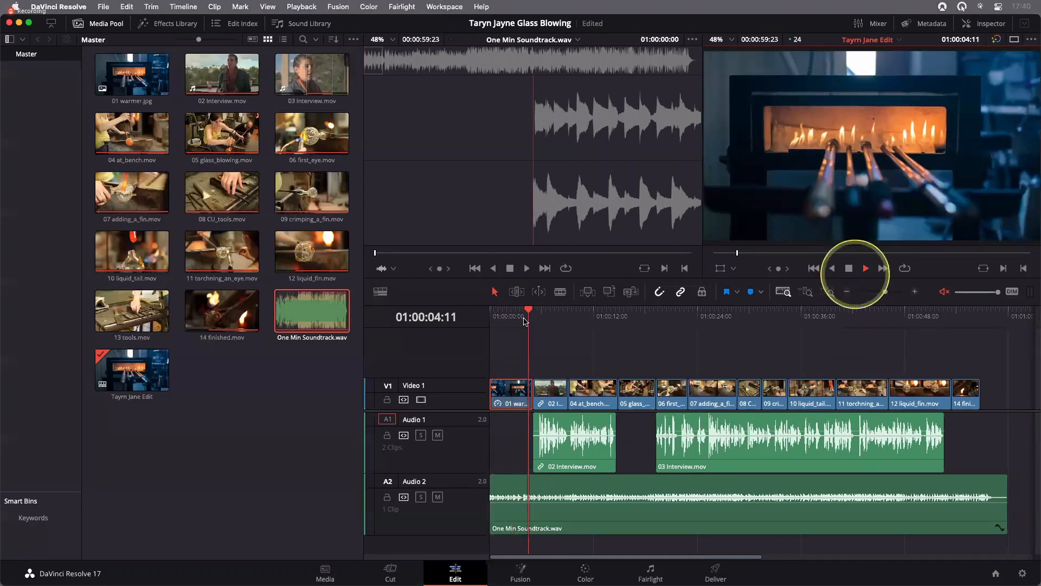
{"action": "key", "text": "space"}
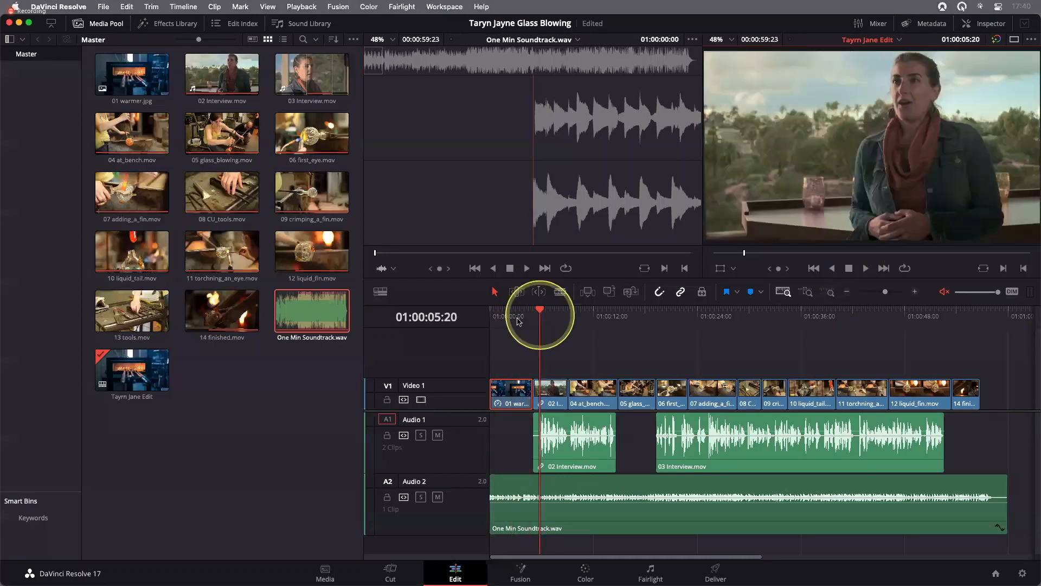
{"action": "left_click", "coordinate": [517, 319]}
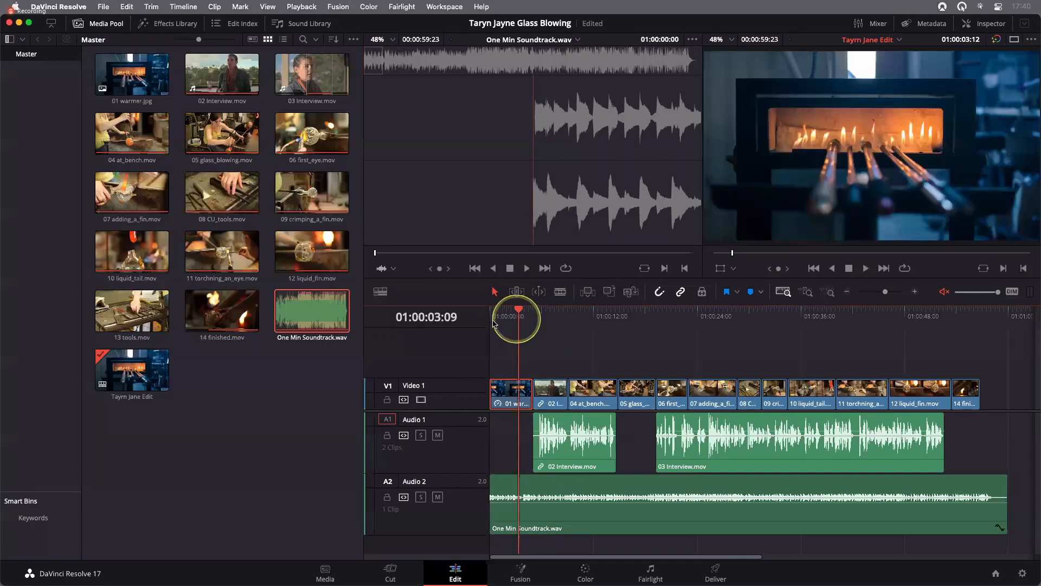
{"action": "left_click_drag", "start_coordinate": [518, 319], "coordinate": [516, 319]}
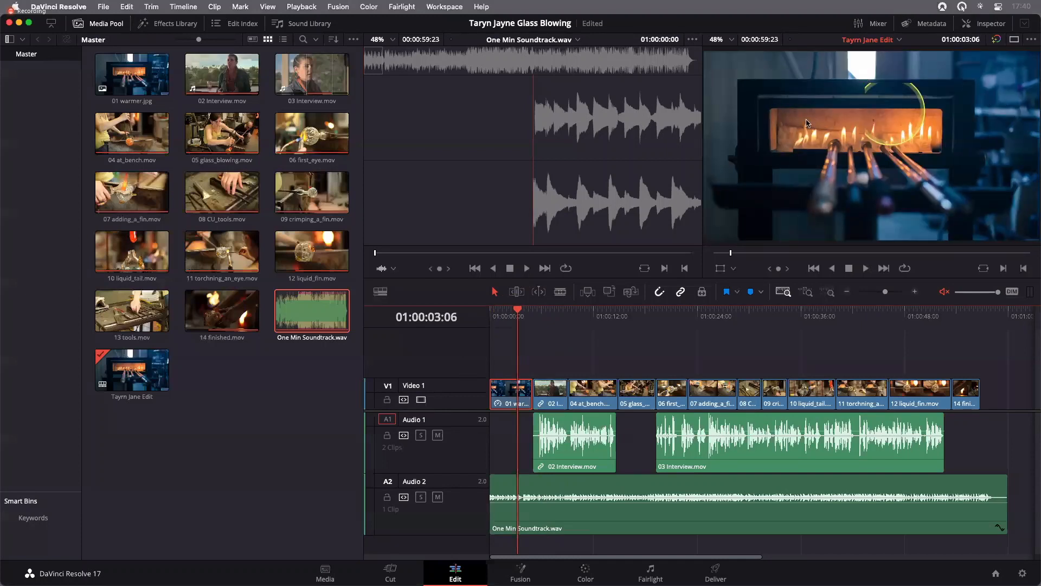
{"action": "left_click", "coordinate": [487, 320]}
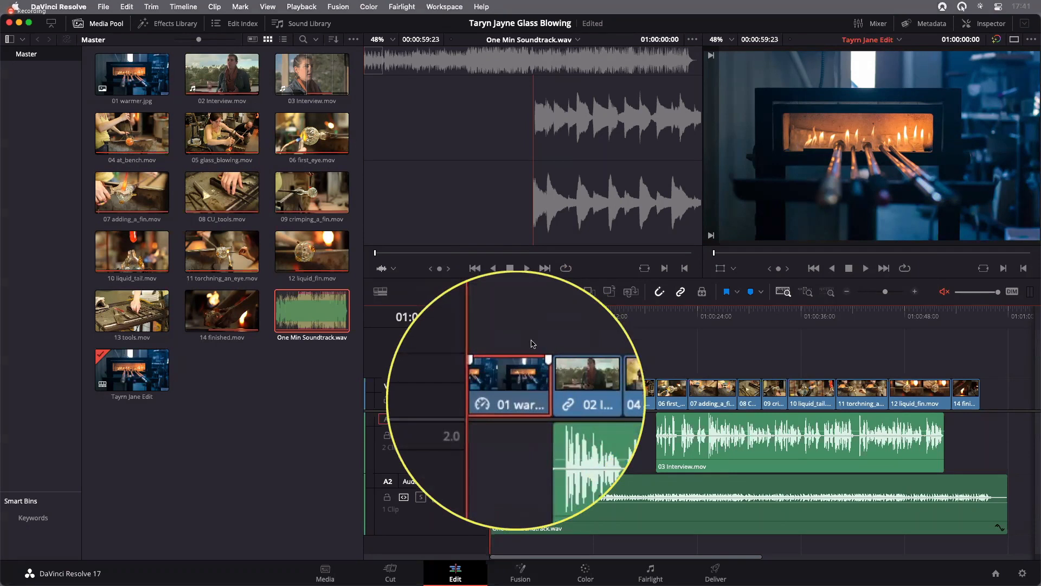
Park the playhead at 01:00:02:03 within 01 warmer.jpg and show the Dynamic Zoom overlay in the timeline viewer
{"action": "mouse_move", "coordinate": [512, 321]}
{"action": "left_mouse_down"}
{"action": "mouse_move", "coordinate": [503, 336]}
{"action": "mouse_move", "coordinate": [508, 329]}
{"action": "left_mouse_up"}
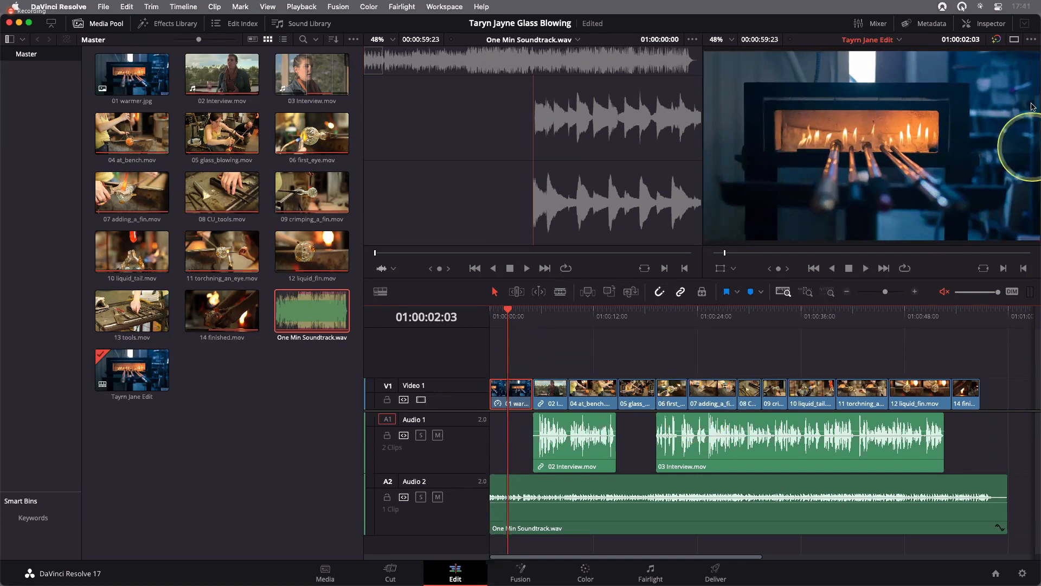
{"action": "left_click", "coordinate": [734, 269]}
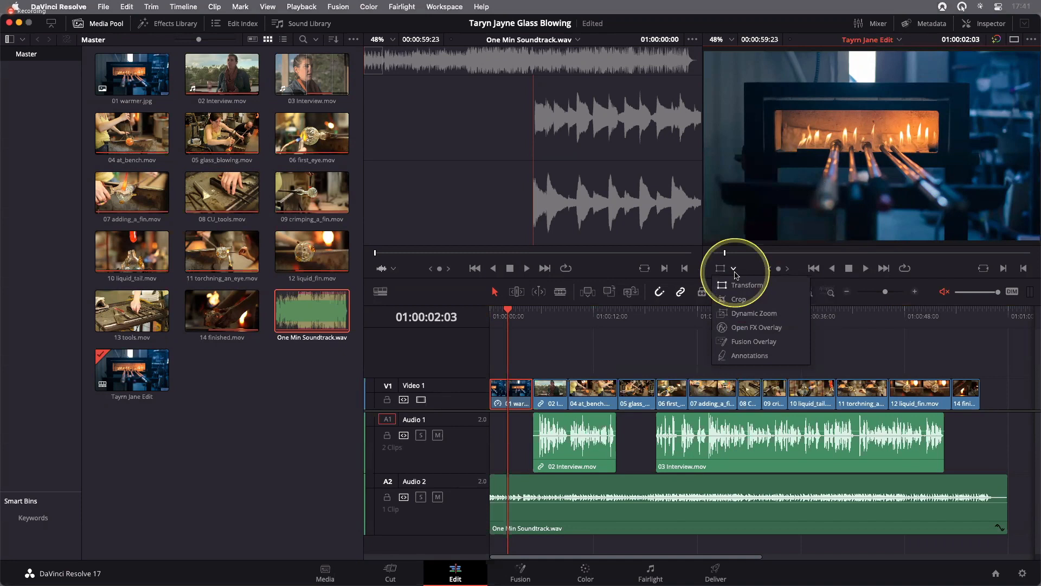
{"action": "left_click", "coordinate": [751, 317]}
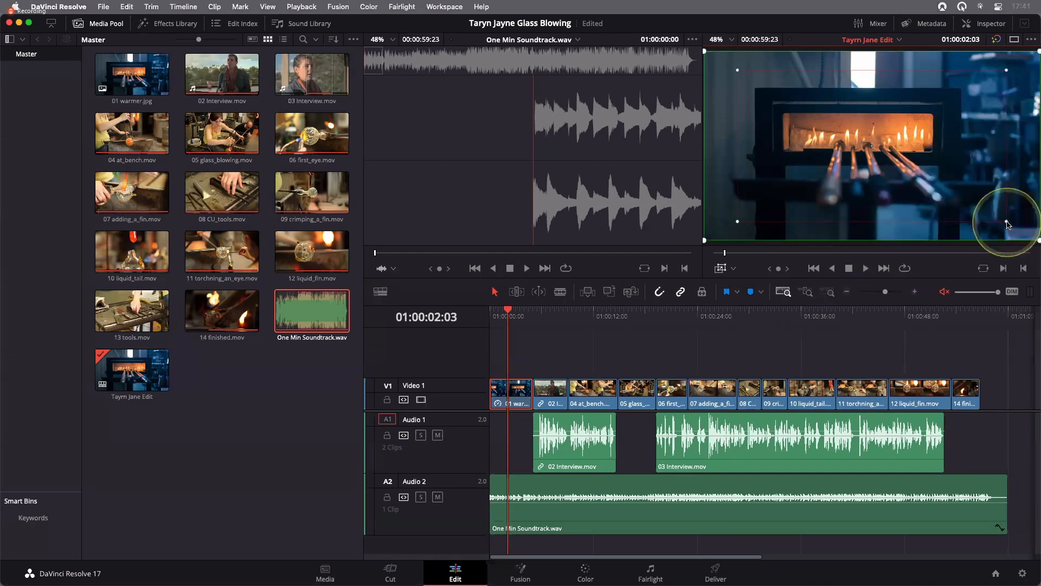
Shrink the red Dynamic Zoom frame slightly and shift it left so it is centred on the furnace opening
{"action": "left_click", "coordinate": [1007, 223]}
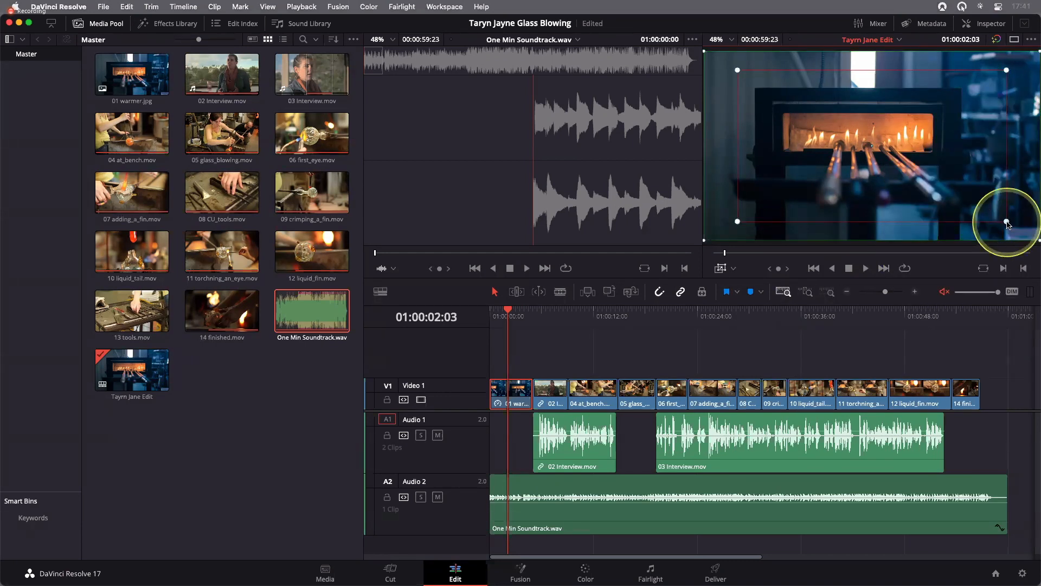
{"action": "mouse_move", "coordinate": [1007, 223]}
{"action": "left_mouse_down"}
{"action": "mouse_move", "coordinate": [992, 218]}
{"action": "mouse_move", "coordinate": [998, 228]}
{"action": "left_mouse_up"}
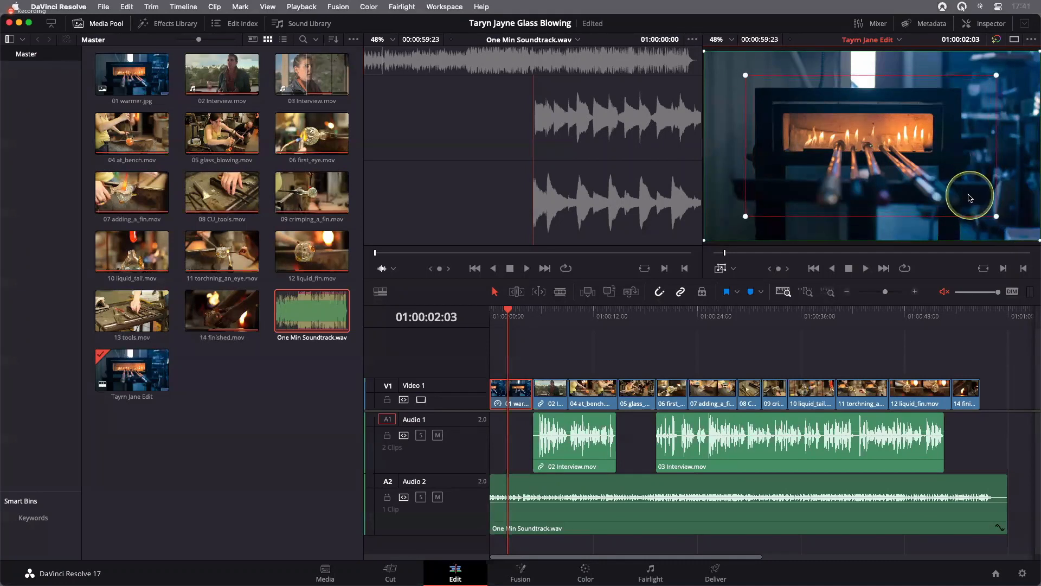
{"action": "mouse_move", "coordinate": [970, 196]}
{"action": "left_mouse_down"}
{"action": "mouse_move", "coordinate": [959, 195]}
{"action": "mouse_move", "coordinate": [982, 214]}
{"action": "mouse_move", "coordinate": [954, 195]}
{"action": "left_mouse_up"}
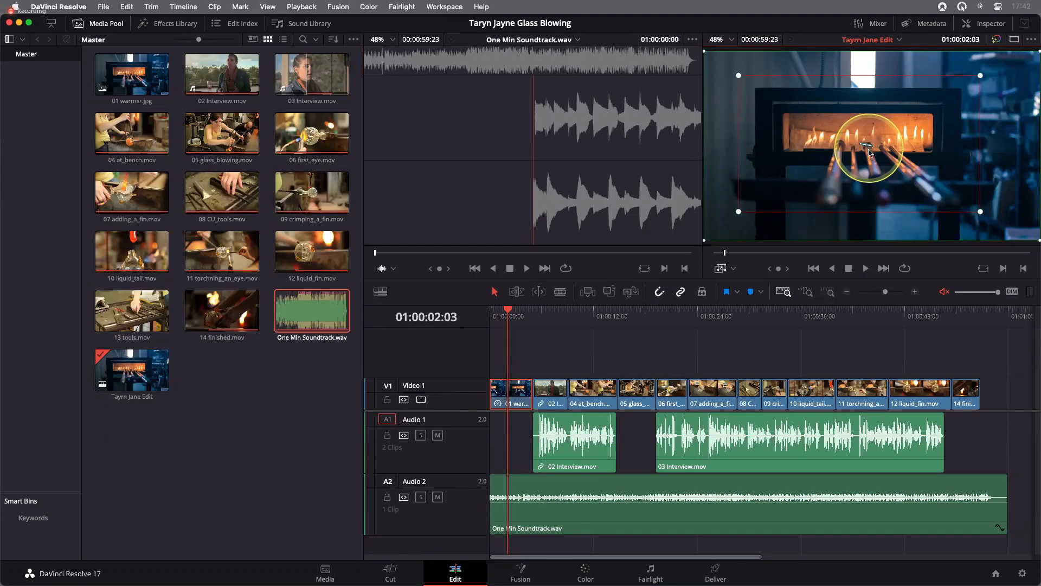
Play 01 warmer.jpg from 01:00:00:00 to its end at 01:00:05:00 to check the reframed zoom
{"action": "left_click", "coordinate": [491, 313]}
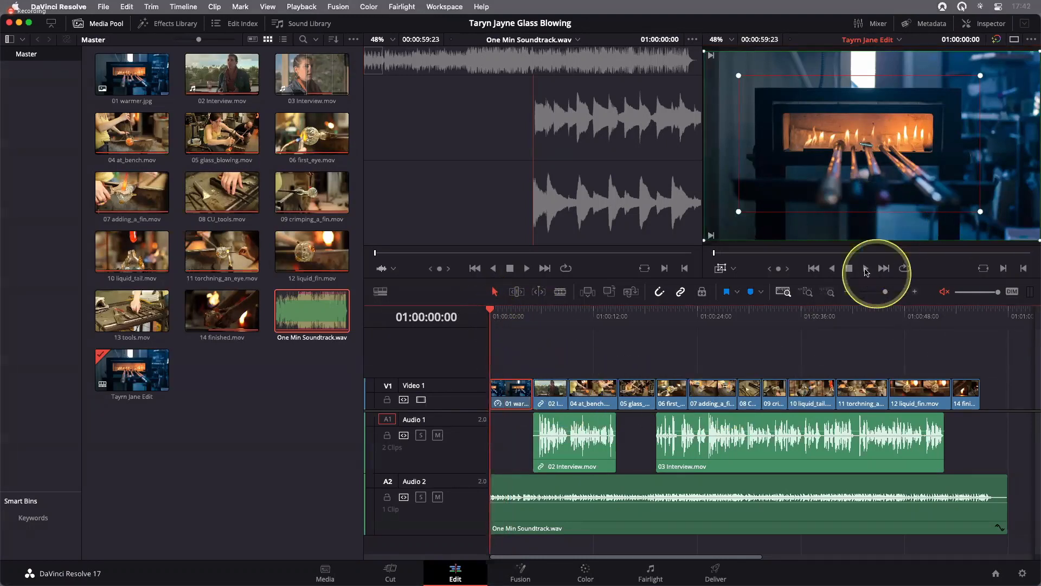
{"action": "left_click", "coordinate": [866, 268]}
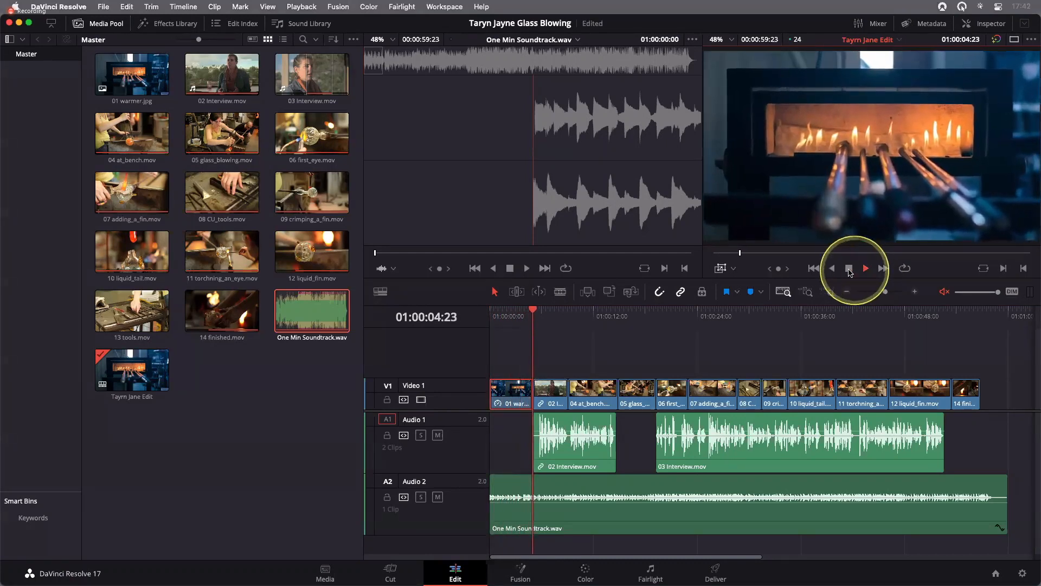
{"action": "left_click", "coordinate": [849, 269]}
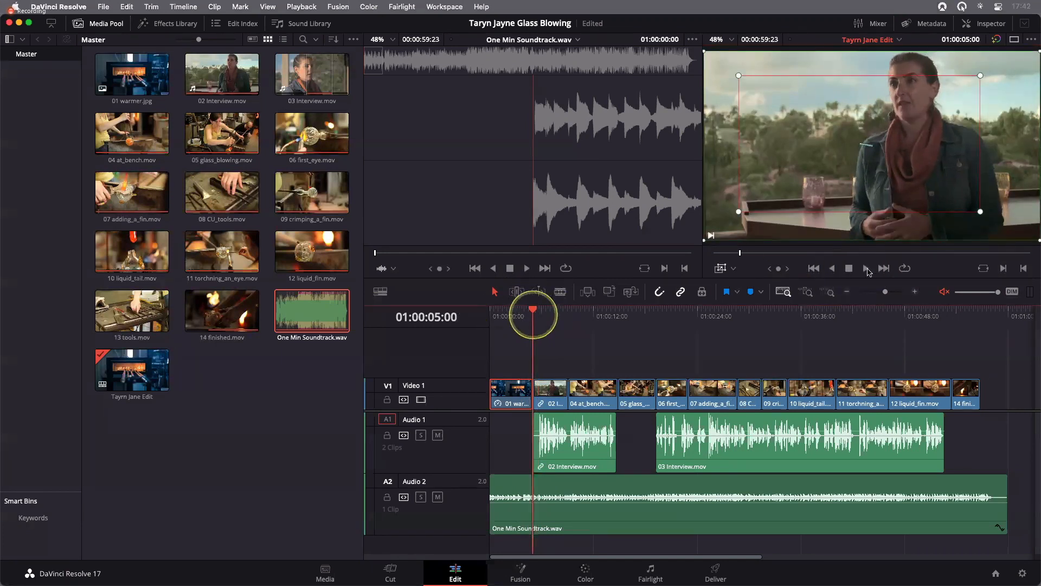
Replay 01 warmer.jpg from the start, stop at 01:00:04:15, and turn off the Dynamic Zoom overlay in the timeline viewer
{"action": "key", "text": "Home"}
{"action": "left_click", "coordinate": [866, 268]}
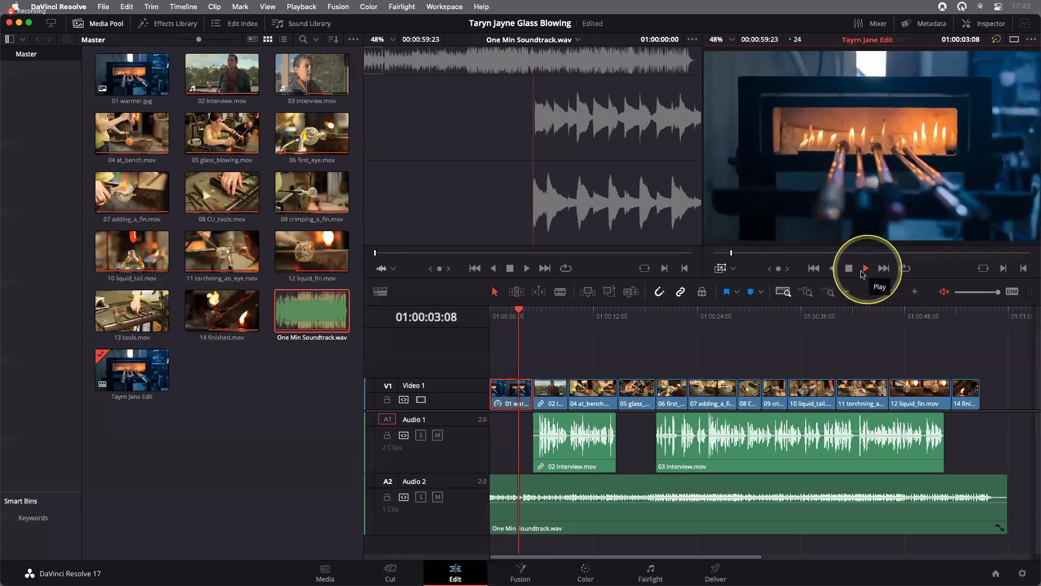
{"action": "left_click", "coordinate": [849, 270]}
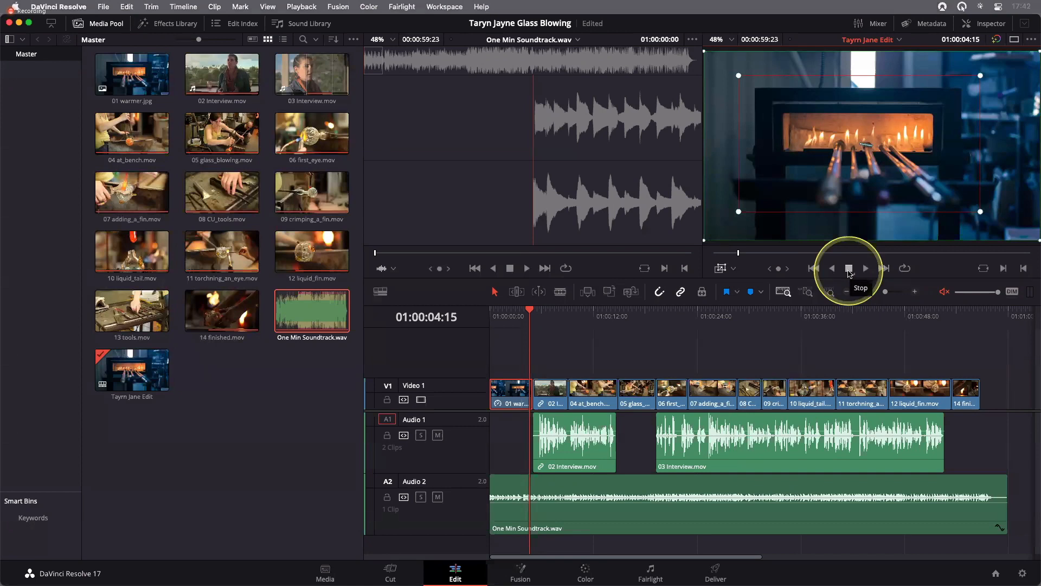
{"action": "left_click", "coordinate": [726, 271]}
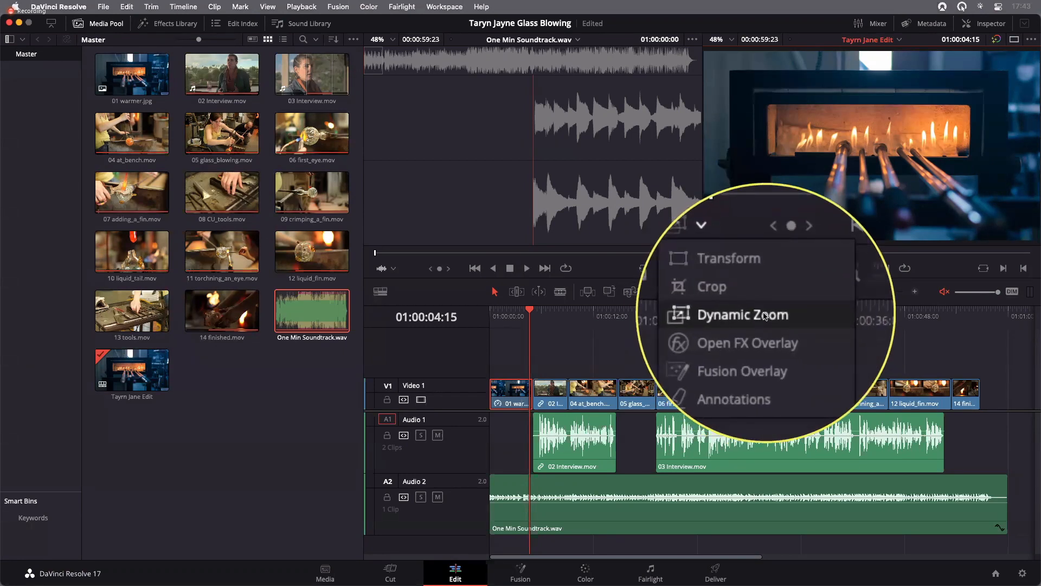
{"action": "left_click", "coordinate": [765, 313]}
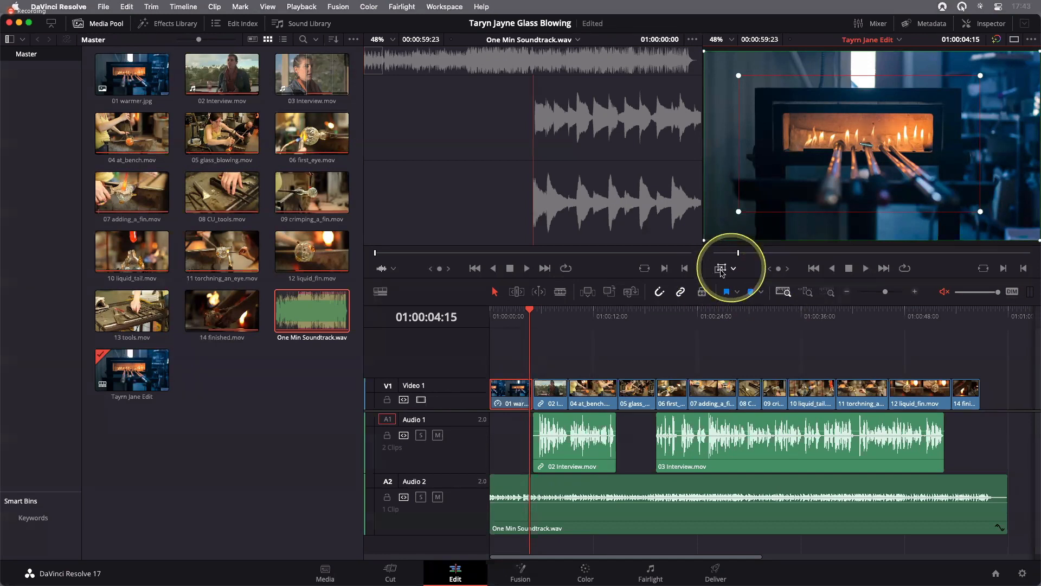
{"action": "left_click", "coordinate": [796, 370]}
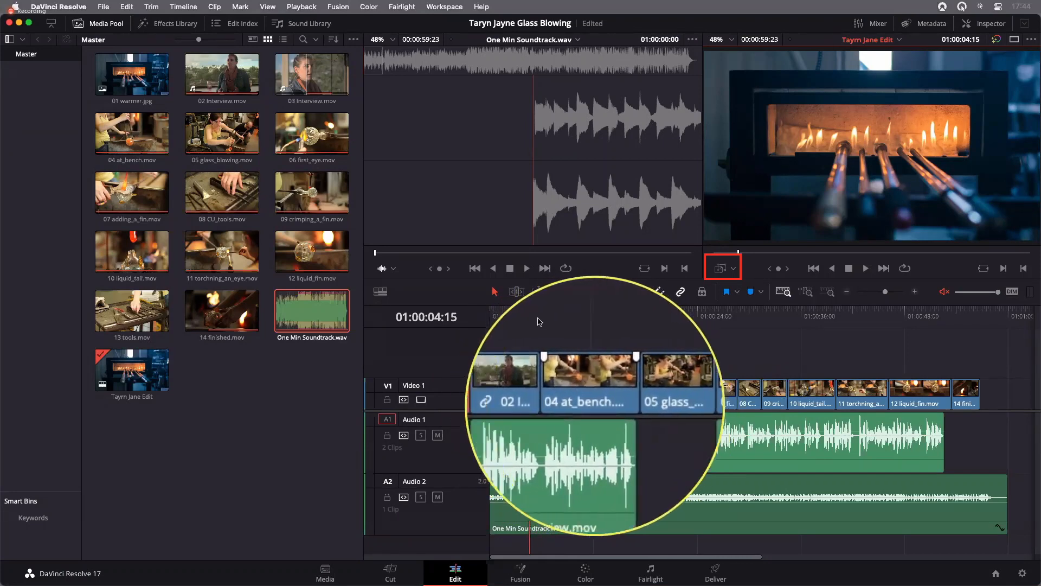
Park the playhead at 01:00:09:03, the start of 04 at_bench.mov, and show the Titles category of the Effects Library
{"action": "left_click_drag", "start_coordinate": [540, 321], "coordinate": [561, 322]}
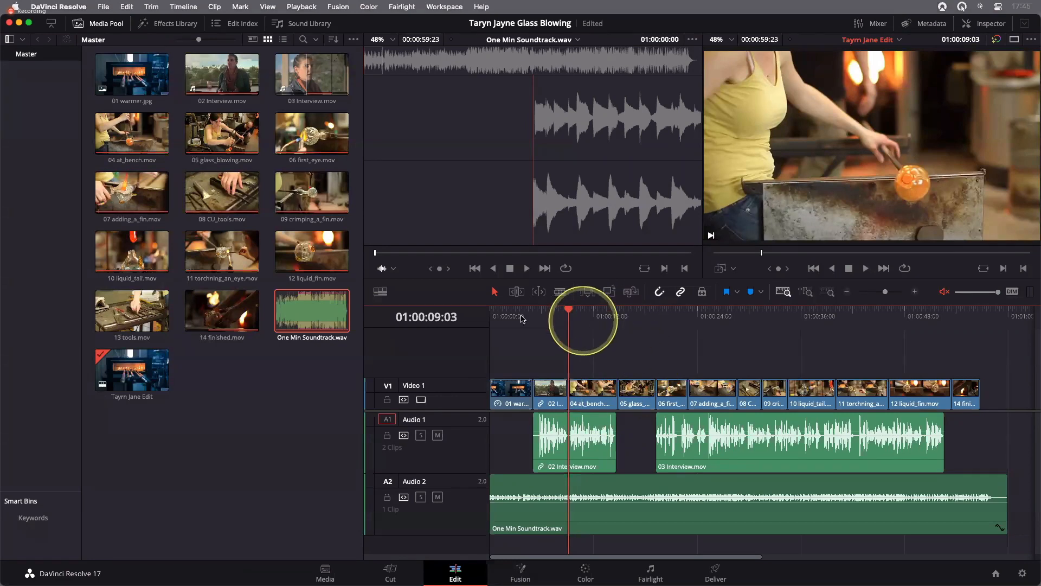
{"action": "mouse_move", "coordinate": [567, 316]}
{"action": "left_mouse_down"}
{"action": "mouse_move", "coordinate": [491, 316]}
{"action": "mouse_move", "coordinate": [568, 316]}
{"action": "left_mouse_up"}
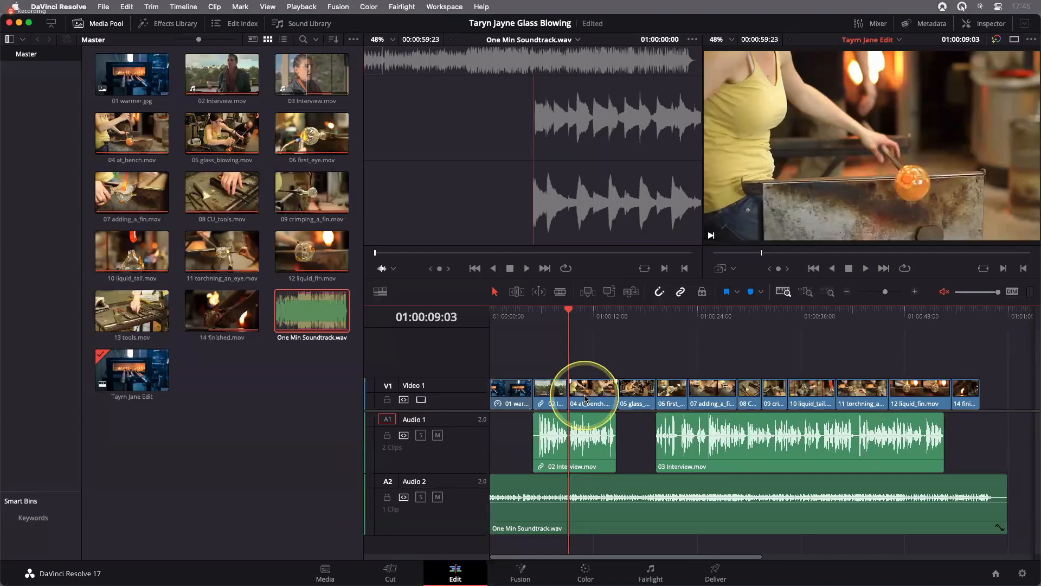
{"action": "left_click", "coordinate": [163, 29]}
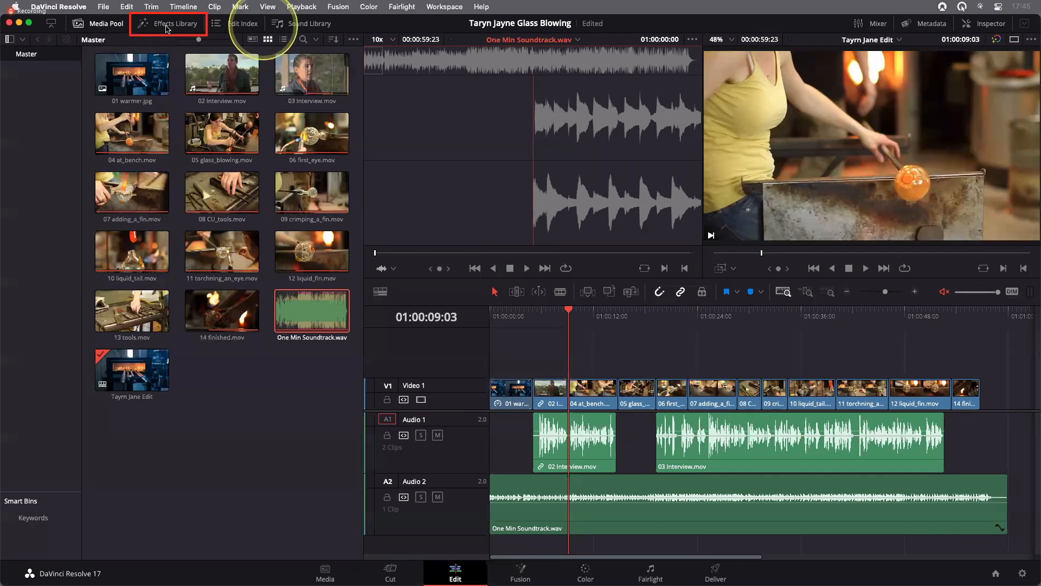
{"action": "left_click", "coordinate": [167, 28]}
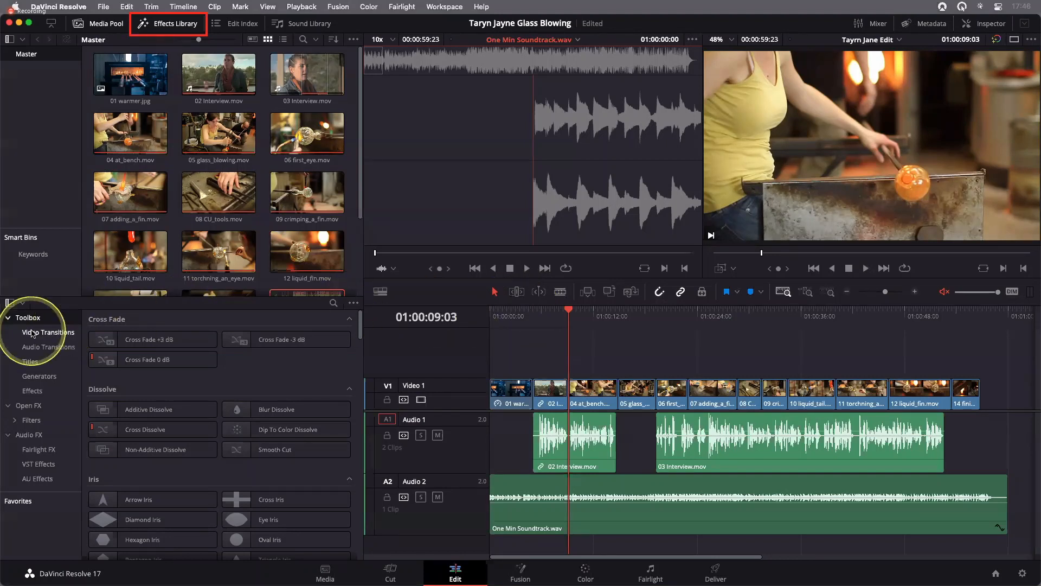
{"action": "key", "text": "ctrl+alt+m"}
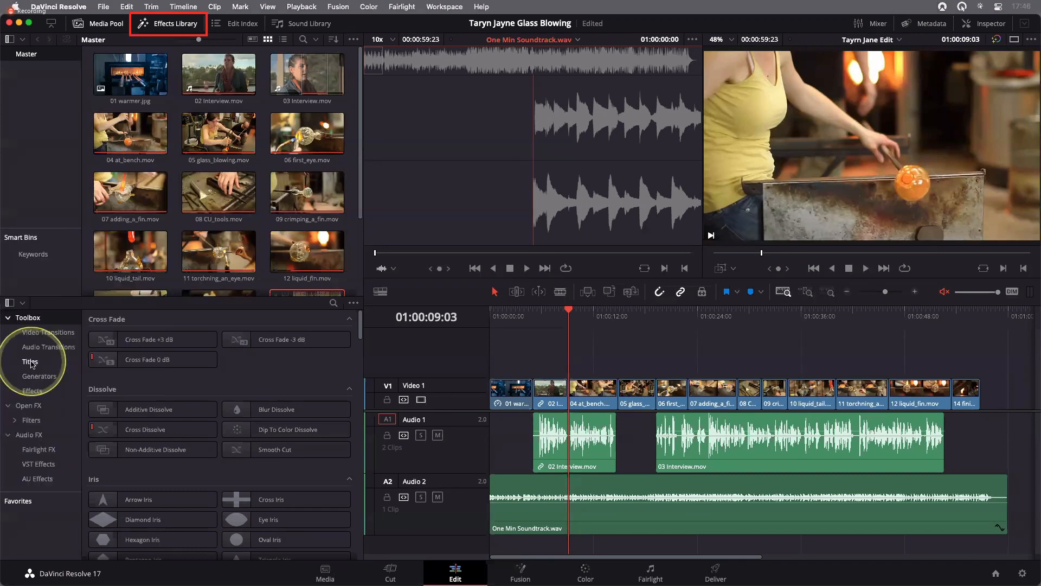
{"action": "left_click", "coordinate": [30, 363]}
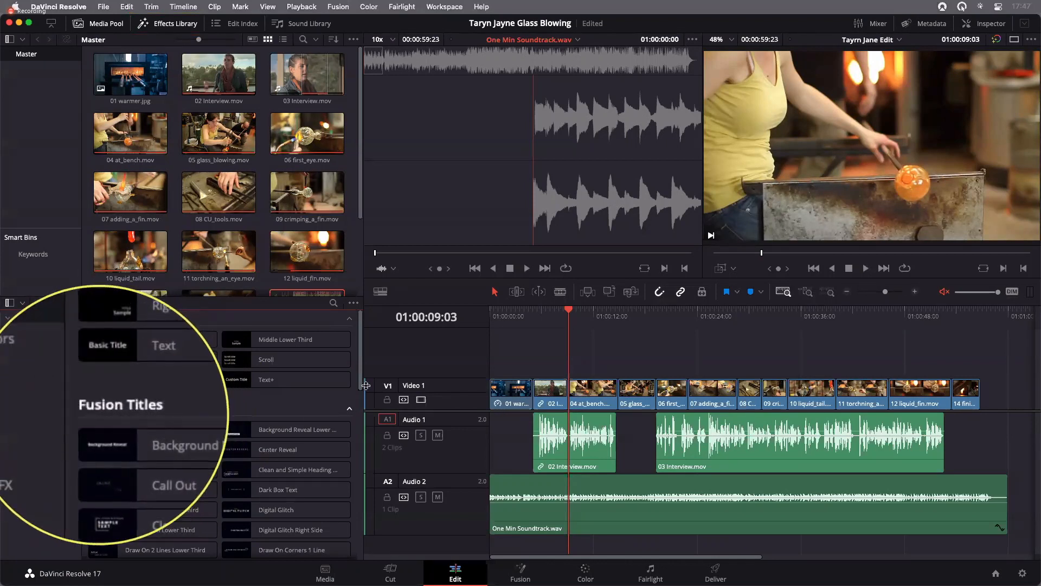
Browse the Fusion Titles and place Dark Box Text on a new Video 2 track above the start of 04 at_bench.mov
{"action": "left_click_drag", "start_coordinate": [361, 373], "coordinate": [361, 394]}
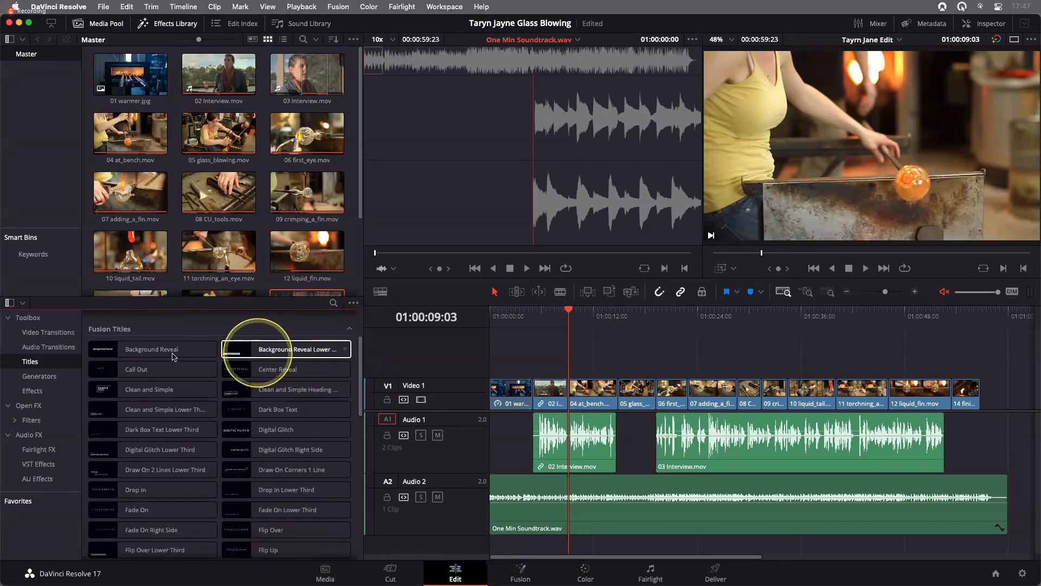
{"action": "left_click", "coordinate": [118, 370]}
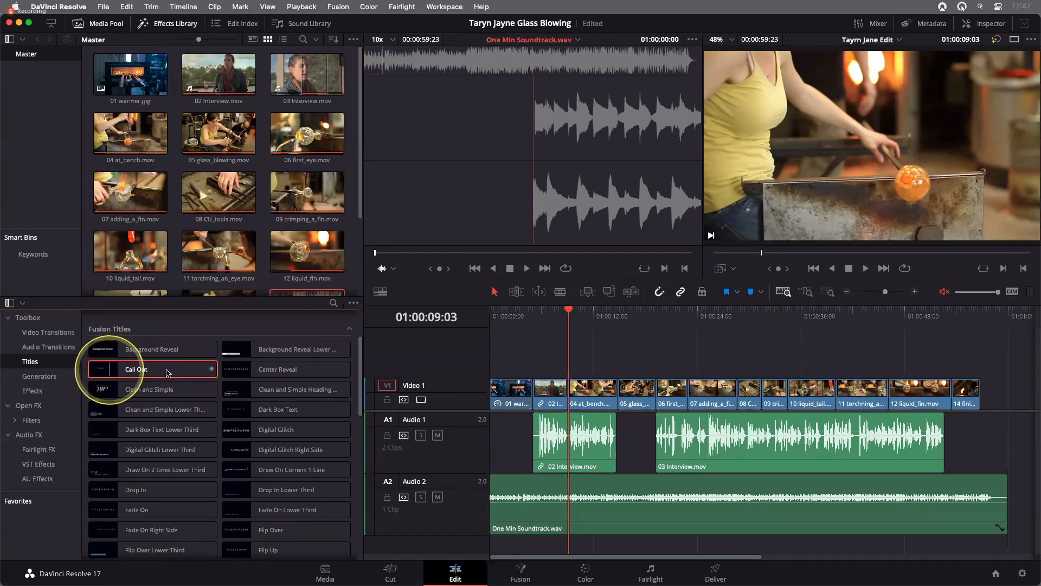
{"action": "left_click", "coordinate": [247, 372]}
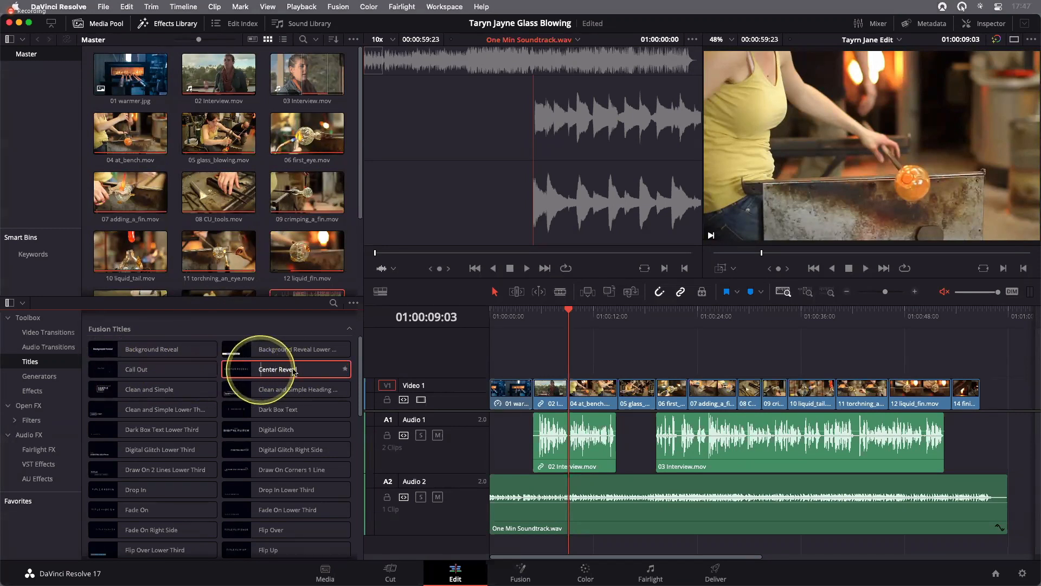
{"action": "left_click", "coordinate": [258, 389]}
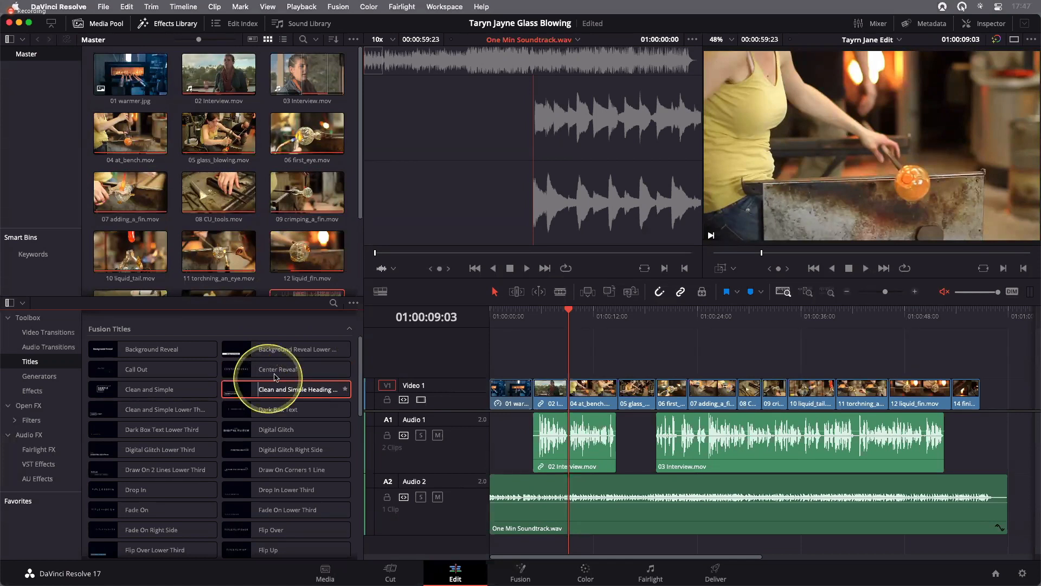
{"action": "left_click", "coordinate": [796, 181]}
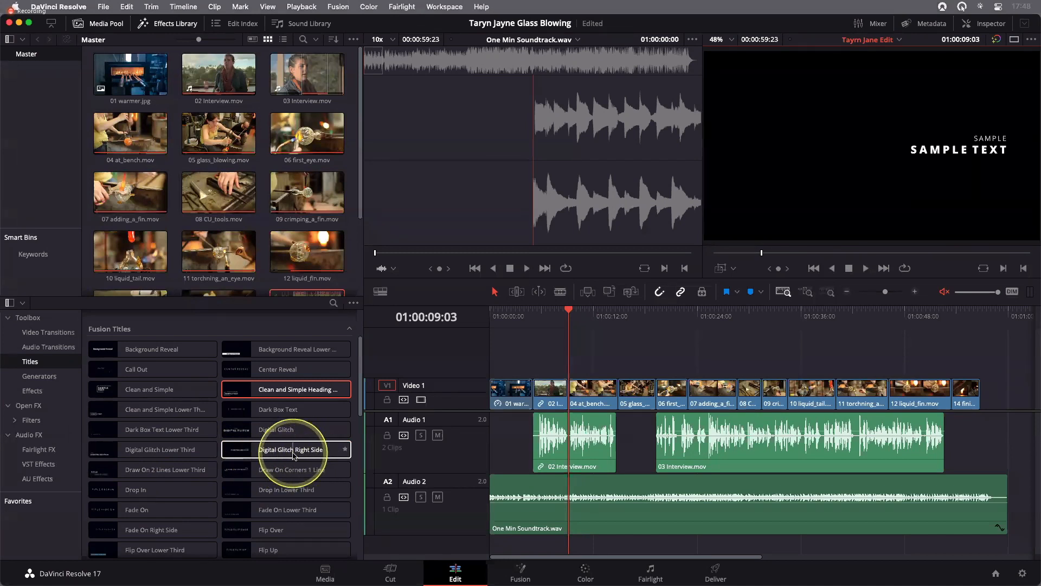
{"action": "left_click", "coordinate": [291, 414]}
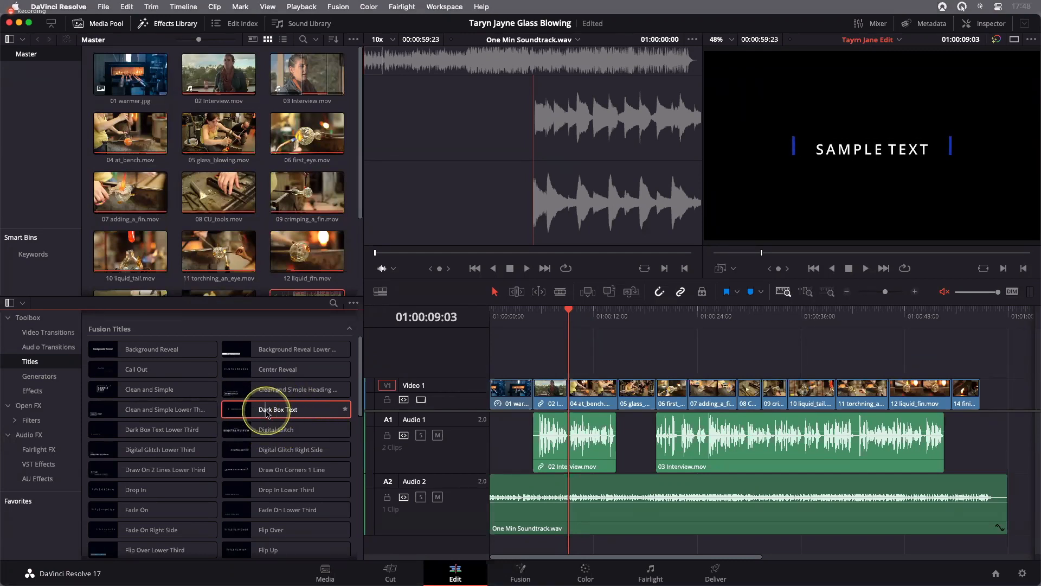
{"action": "left_click_drag", "start_coordinate": [290, 412], "coordinate": [567, 374]}
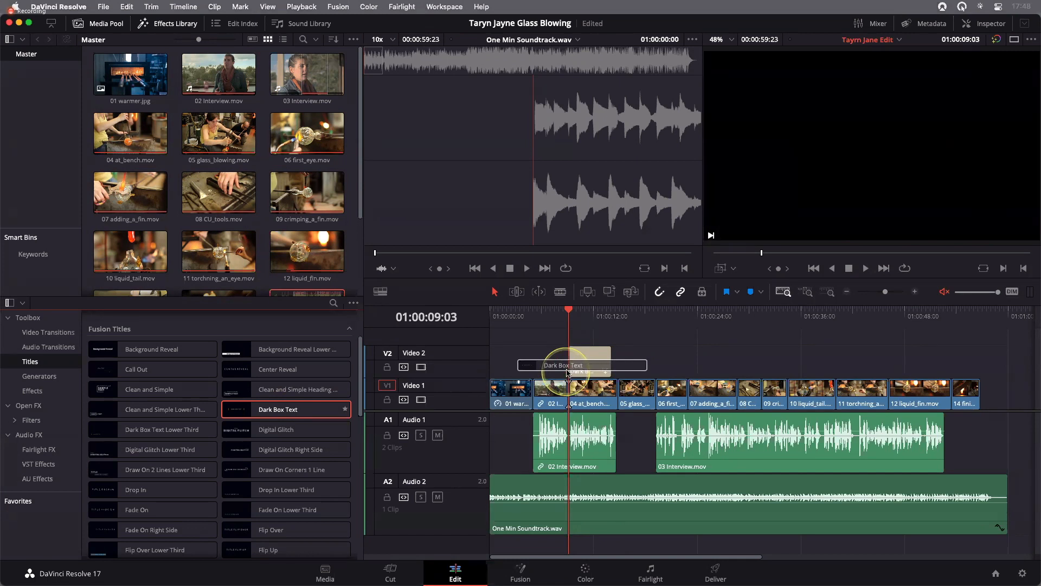
{"action": "left_click_drag", "start_coordinate": [568, 372], "coordinate": [565, 371]}
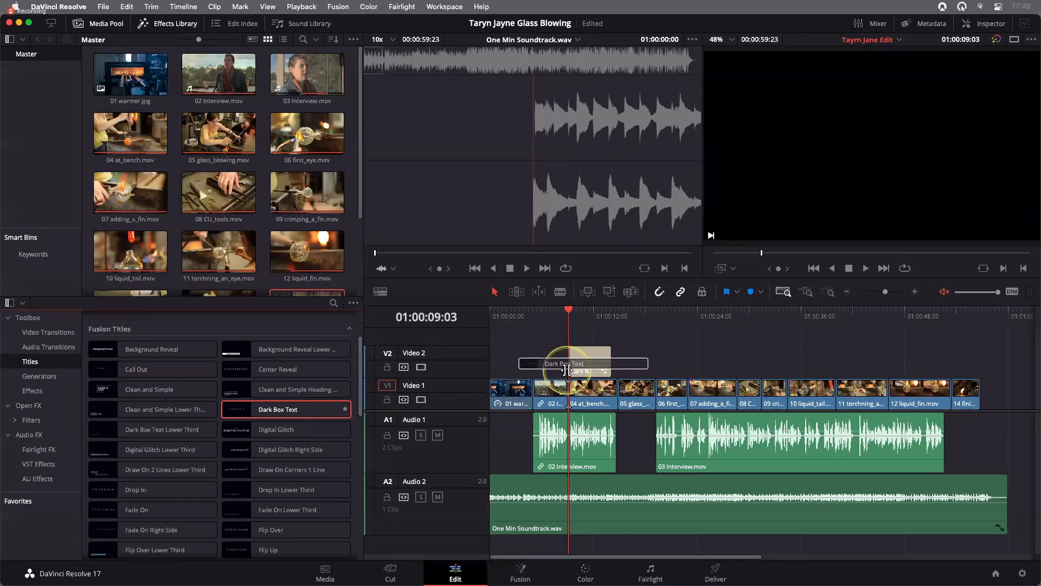
{"action": "left_click_drag", "start_coordinate": [566, 371], "coordinate": [565, 370]}
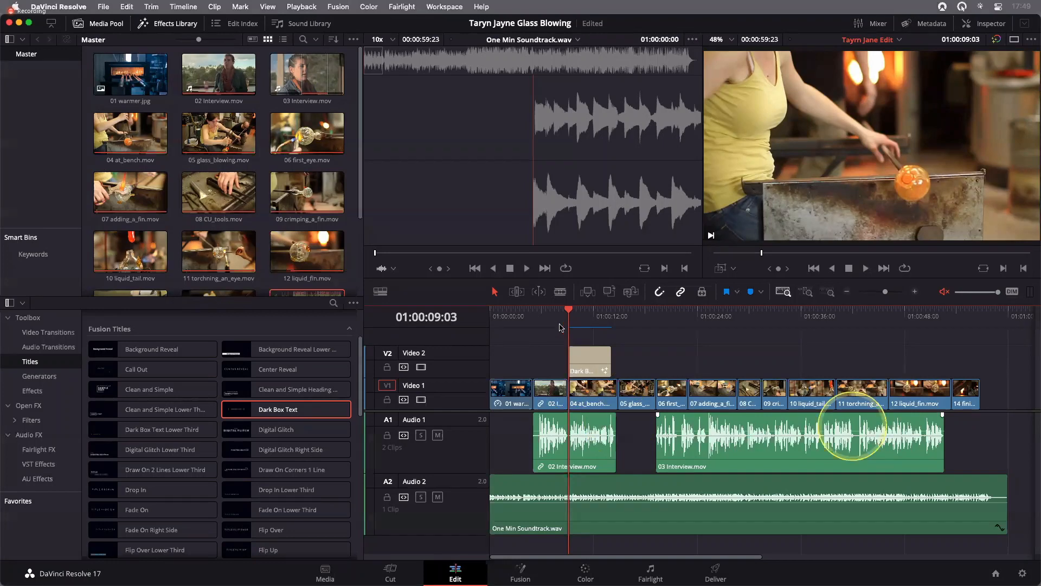
Park the playhead at 01:00:11:14 within the Dark Box Text title and show the title's controls in the Inspector
{"action": "left_click", "coordinate": [806, 292]}
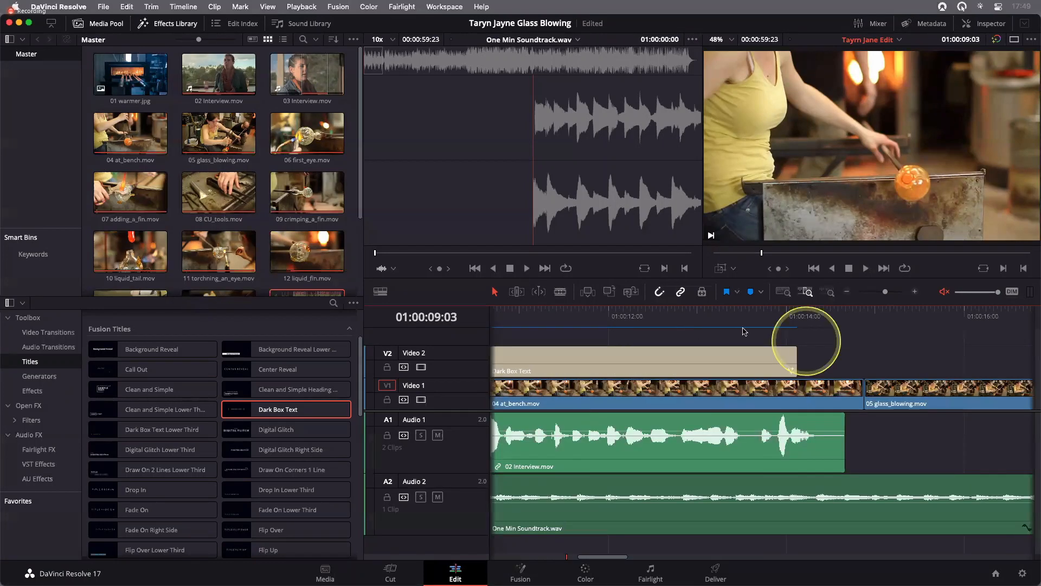
{"action": "left_click_drag", "start_coordinate": [532, 314], "coordinate": [743, 317]}
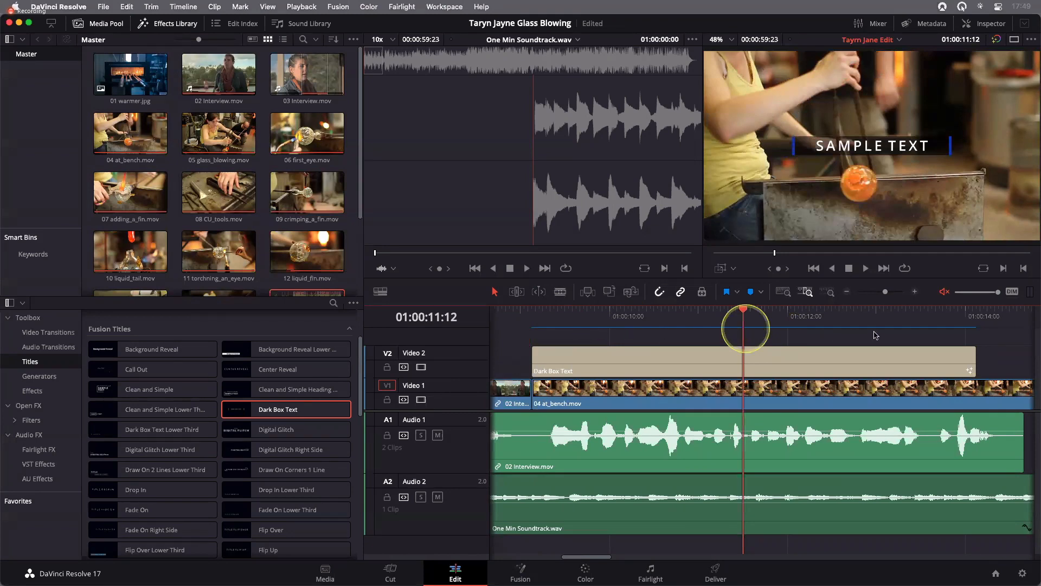
{"action": "left_click_drag", "start_coordinate": [875, 332], "coordinate": [625, 329]}
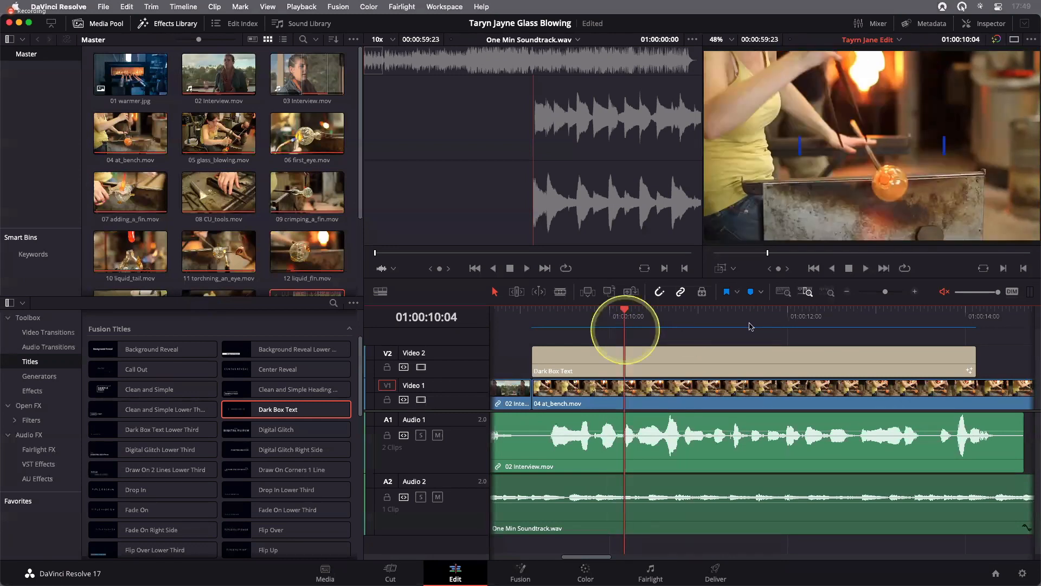
{"action": "left_click", "coordinate": [750, 326]}
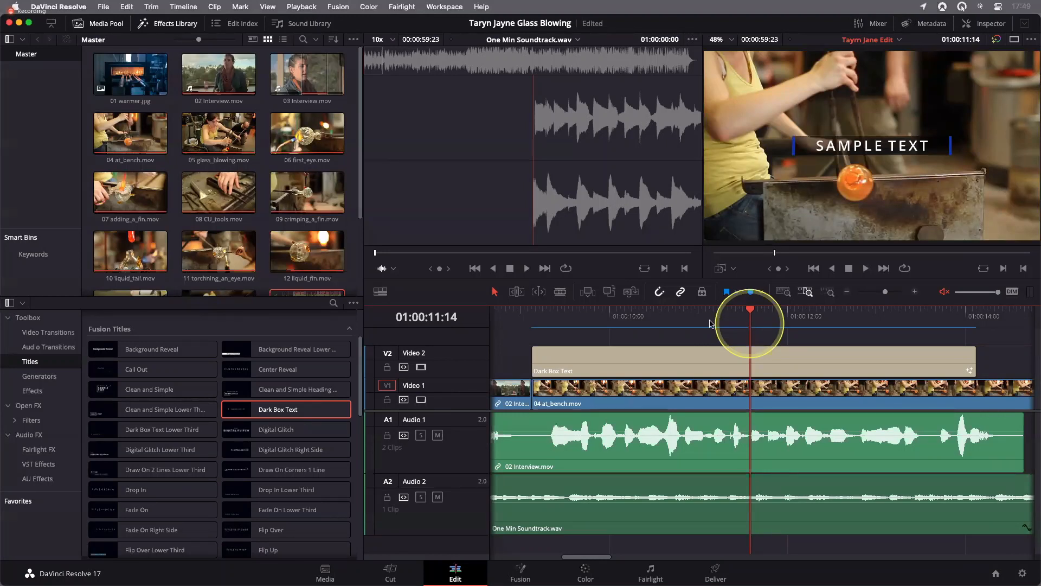
{"action": "left_click", "coordinate": [756, 364]}
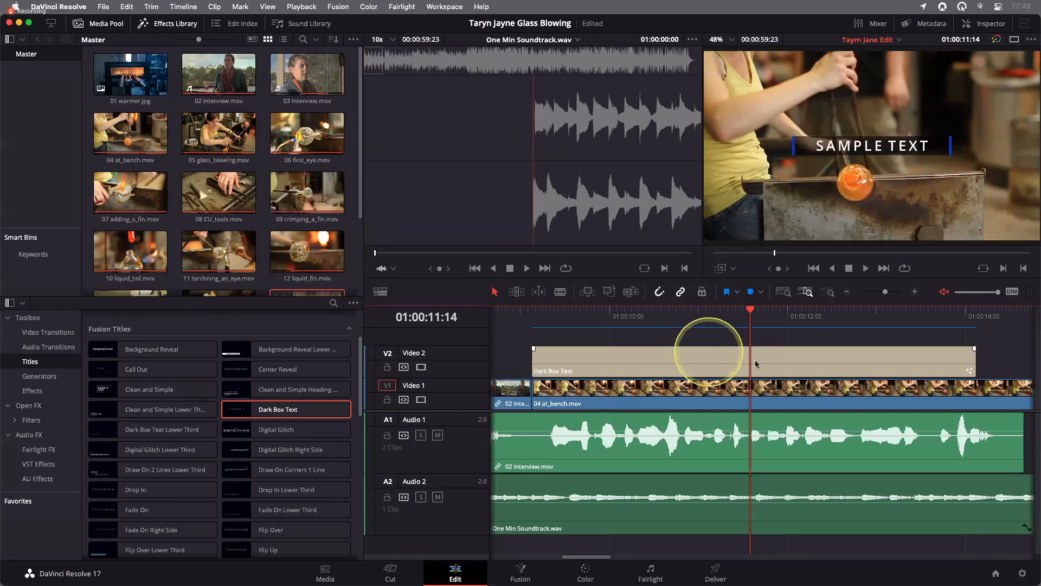
{"action": "left_click", "coordinate": [757, 364]}
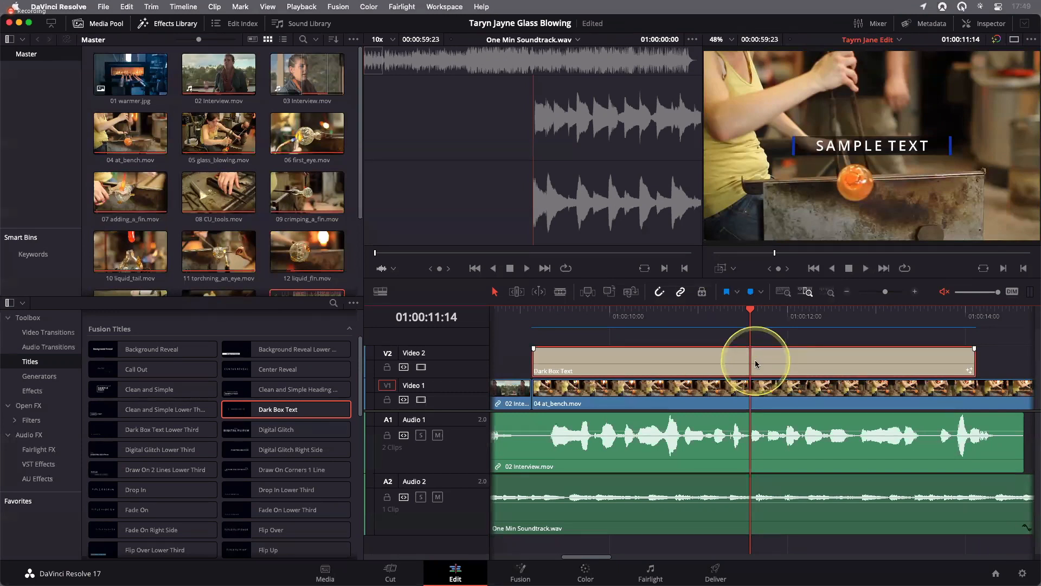
{"action": "left_click", "coordinate": [991, 23]}
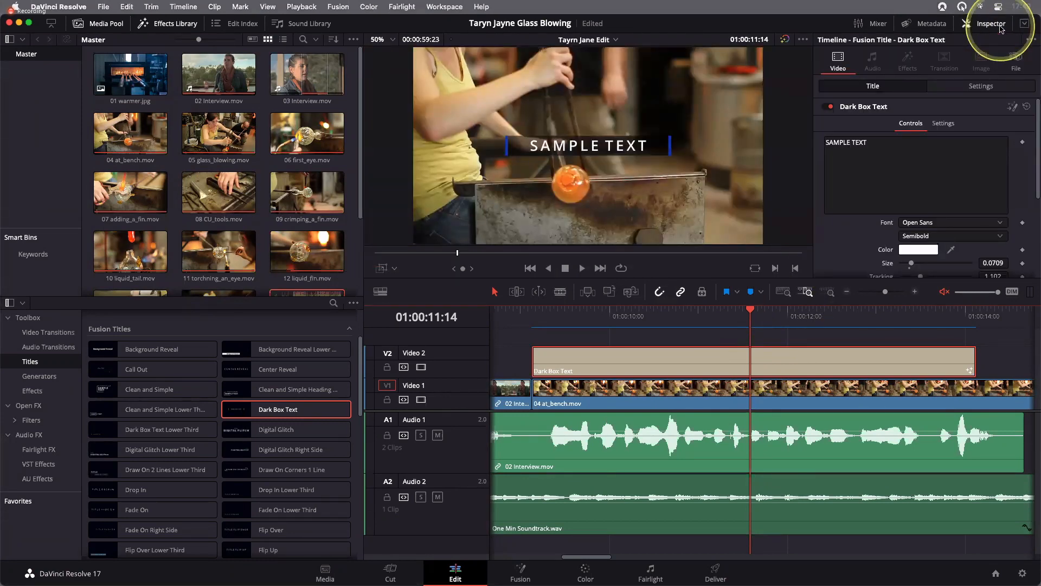
{"action": "left_click", "coordinate": [849, 70]}
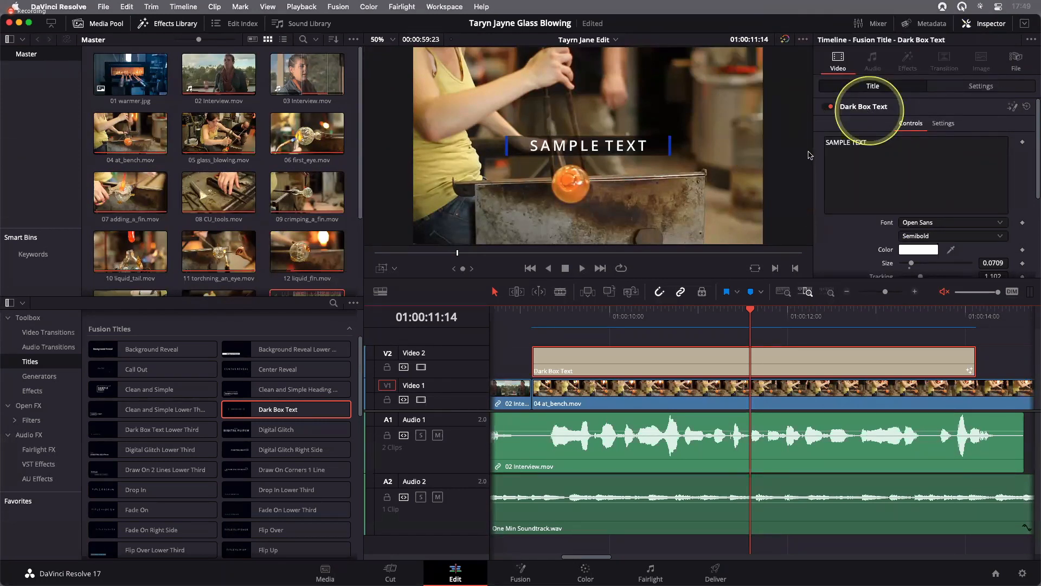
Replace the Dark Box Text title's sample text with the company name TARYN JAYNE GLASS
{"action": "left_click", "coordinate": [860, 175]}
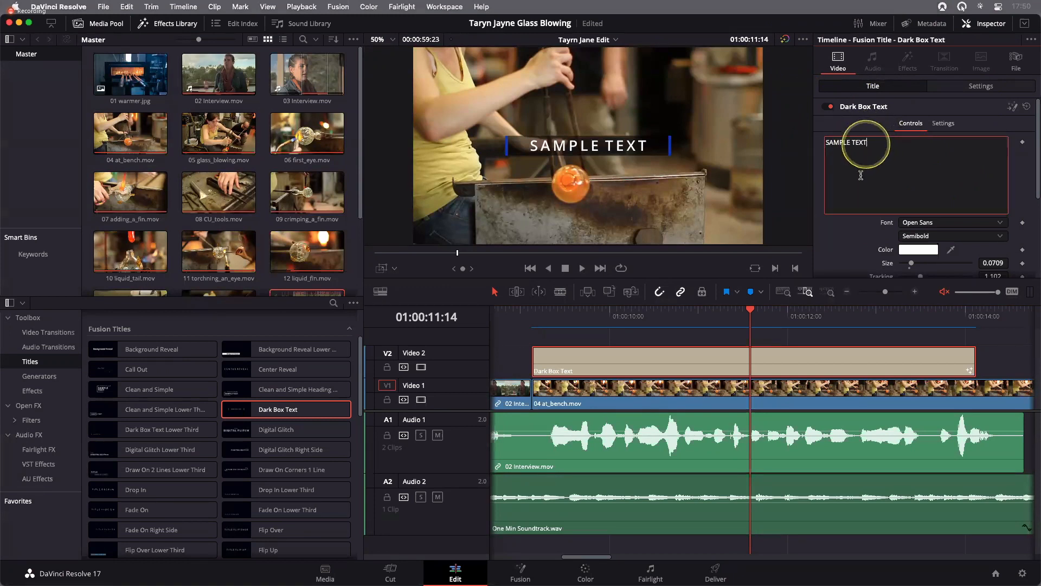
{"action": "left_click_drag", "start_coordinate": [861, 176], "coordinate": [824, 143]}
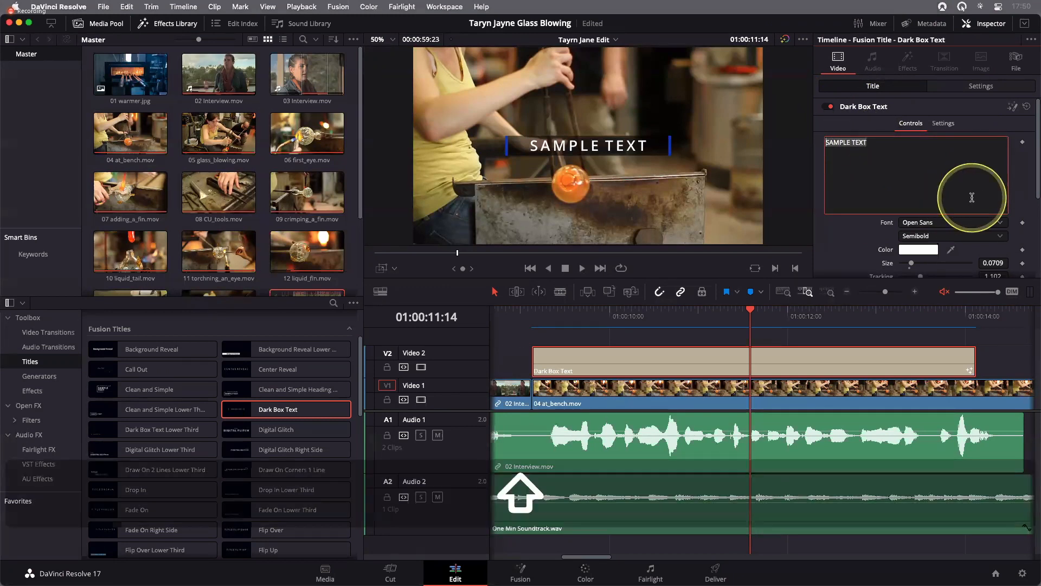
{"action": "type", "text": "TARYN JAYNE GLASS"}
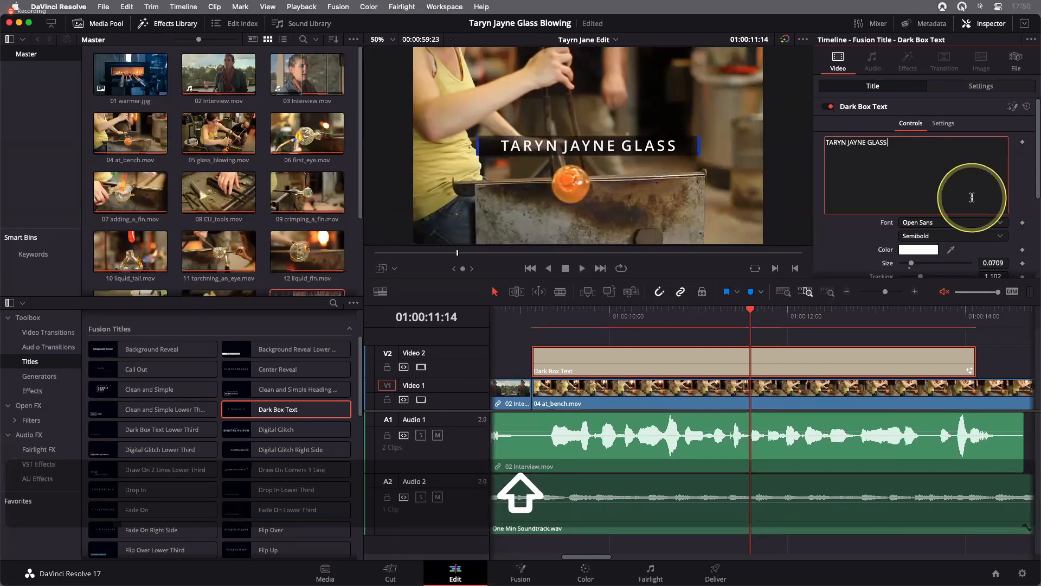
{"action": "key", "text": "BackSpace"}
{"action": "key", "text": "BackSpace"}
{"action": "key", "text": "BackSpace"}
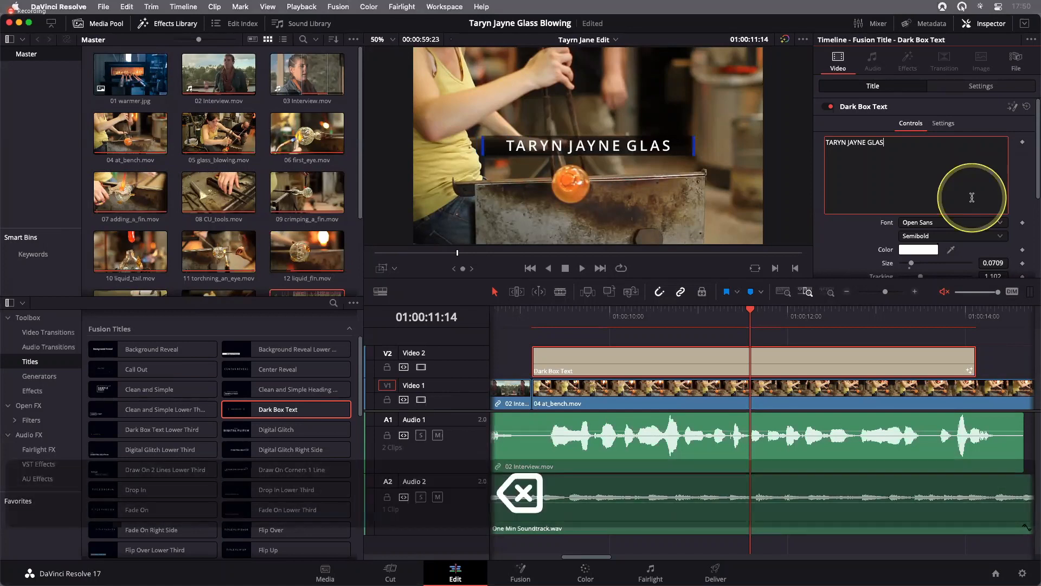
{"action": "key", "text": "BackSpace"}
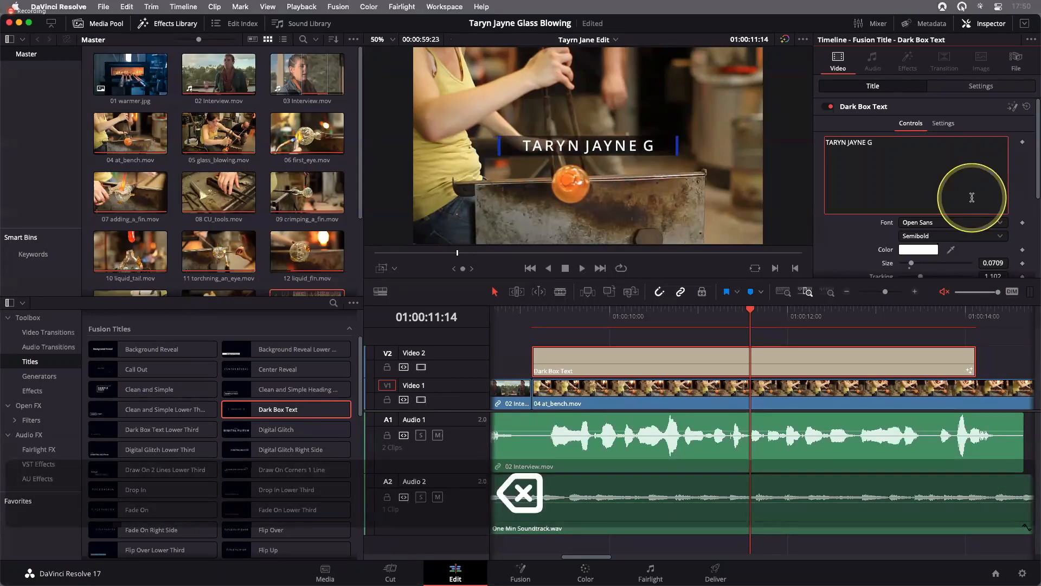
{"action": "type", "text": "LASS"}
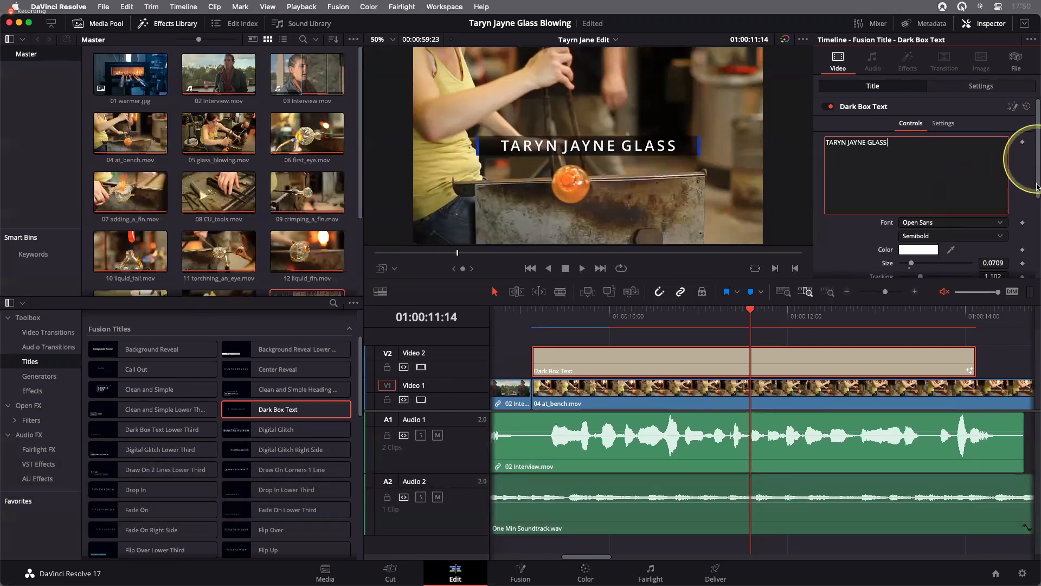
{"action": "left_click_drag", "start_coordinate": [1037, 186], "coordinate": [1031, 233]}
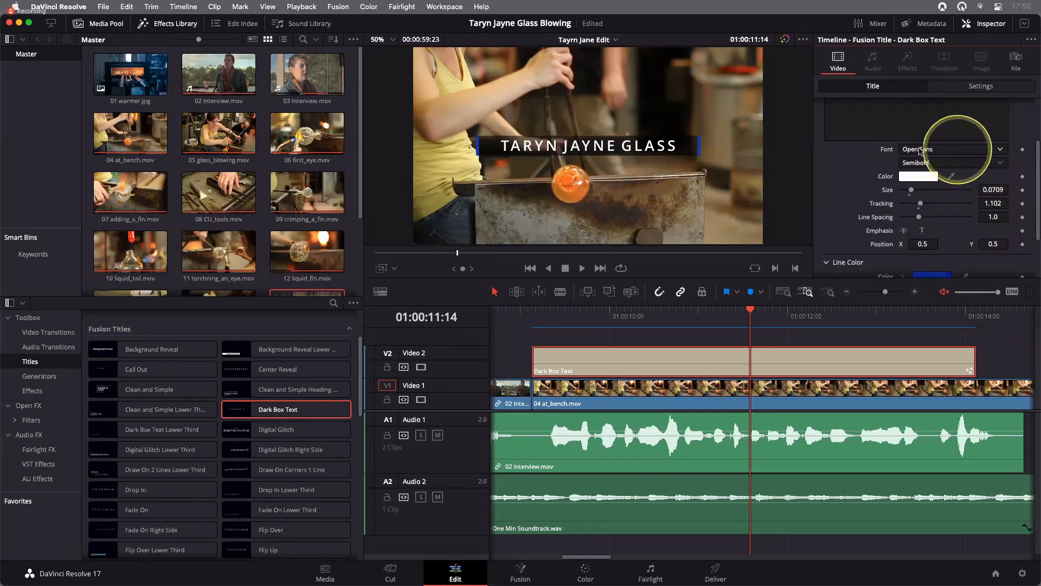
Set the Dark Box Text title's font to Futura in the Medium Italic style and enlarge its size to 0.0945
{"action": "left_click", "coordinate": [979, 151]}
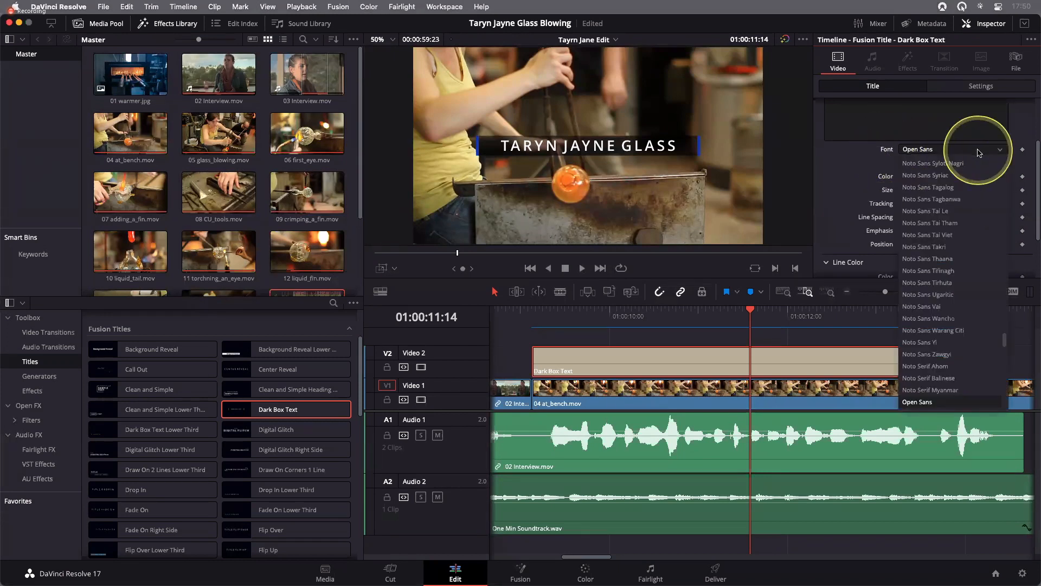
{"action": "scroll", "coordinate": [982, 158], "scroll_direction": "up", "scroll_amount": 15}
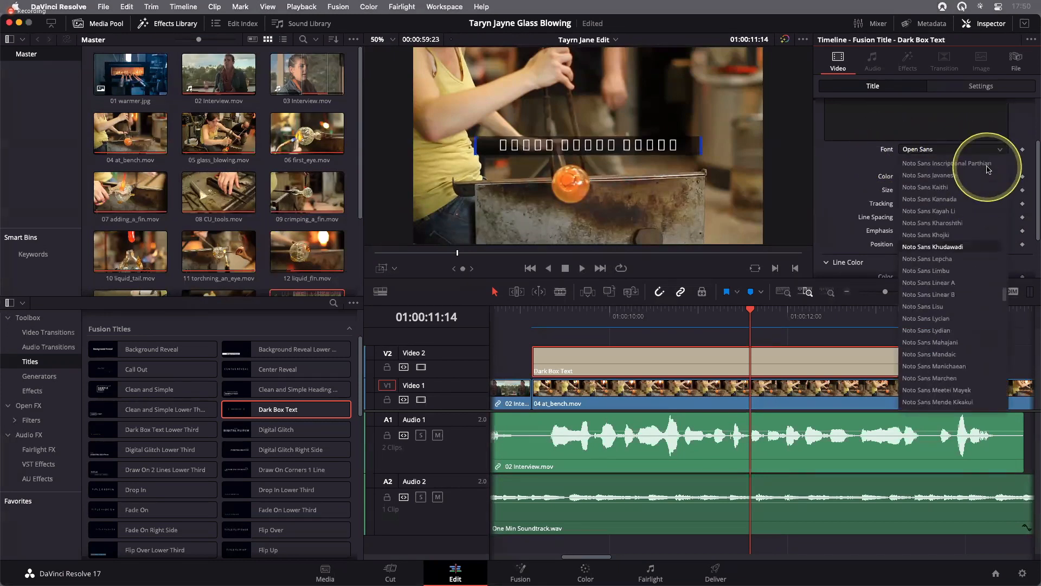
{"action": "scroll", "coordinate": [981, 171], "scroll_direction": "up", "scroll_amount": 20}
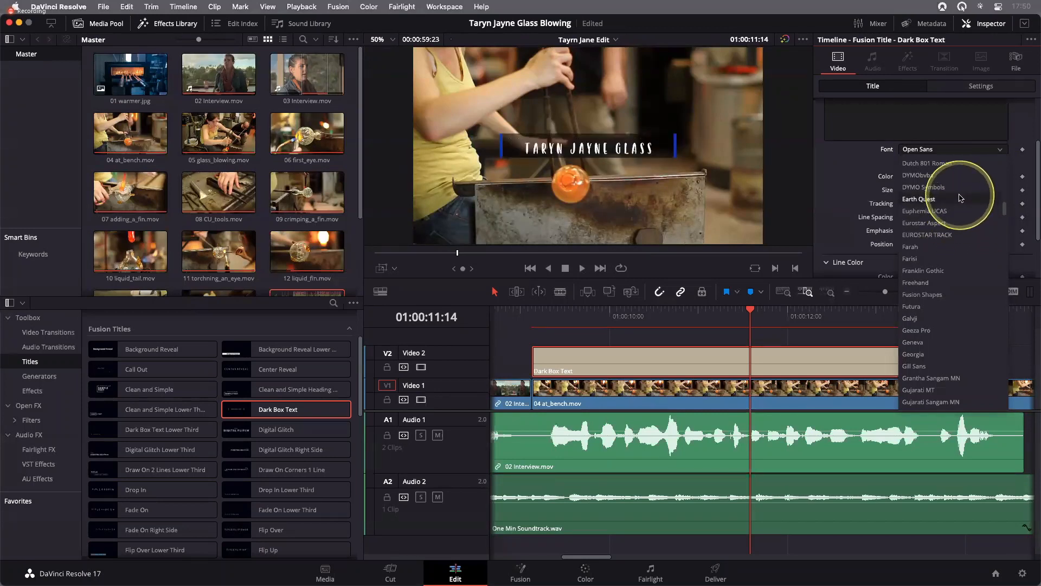
{"action": "left_click", "coordinate": [968, 310]}
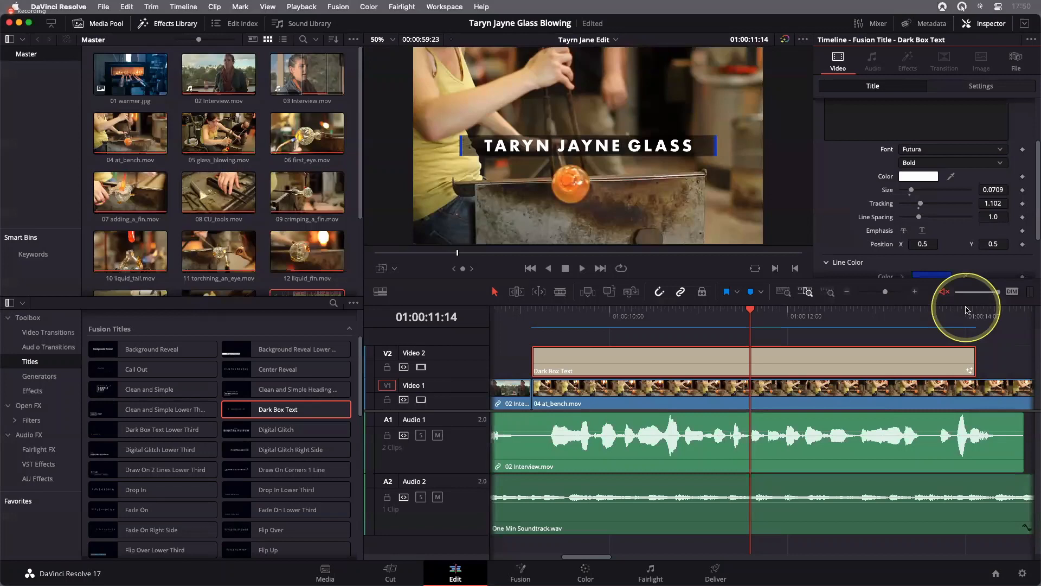
{"action": "left_click", "coordinate": [948, 163]}
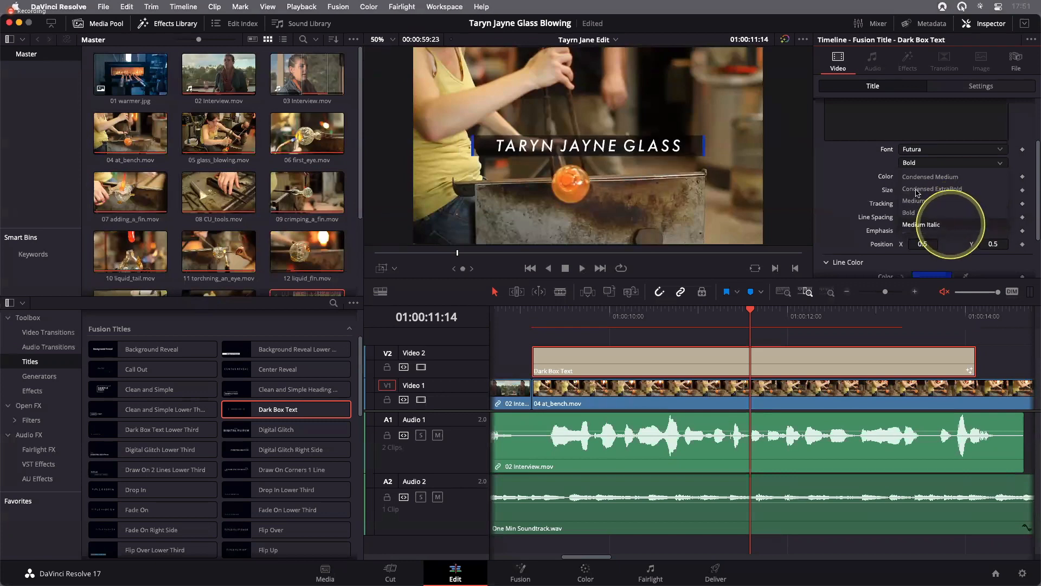
{"action": "left_click", "coordinate": [922, 224]}
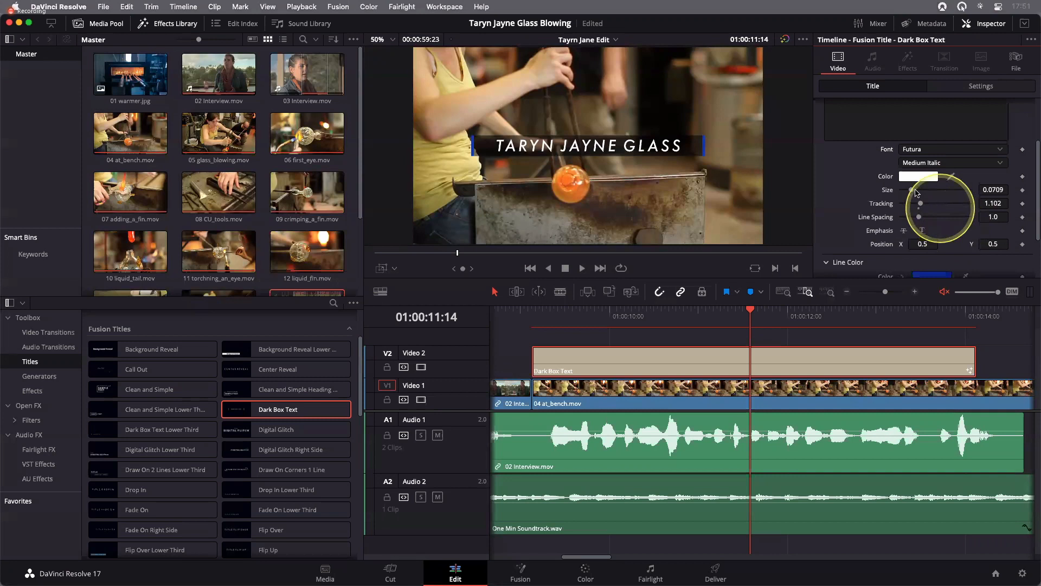
{"action": "left_click", "coordinate": [915, 191]}
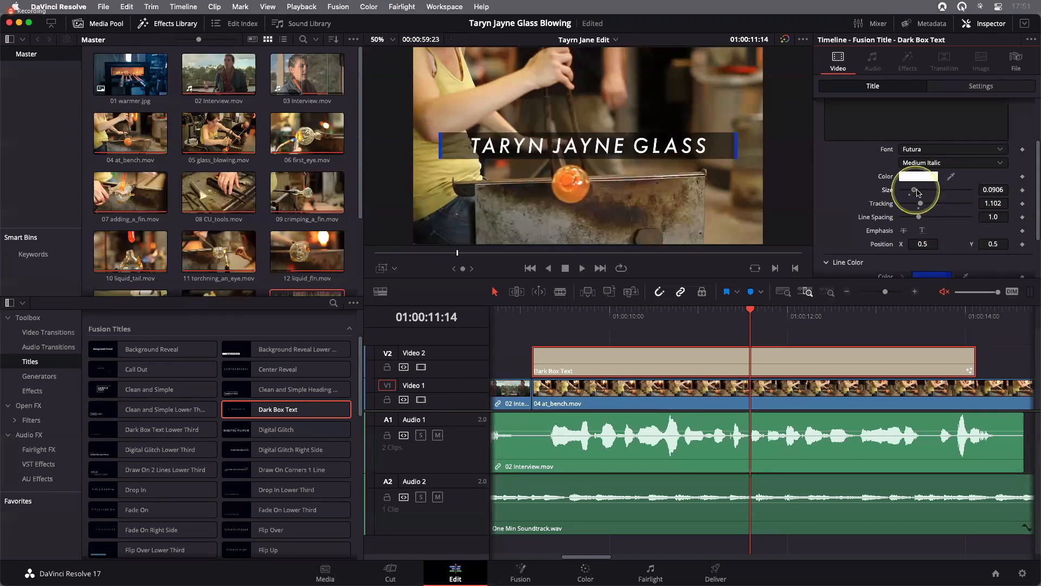
{"action": "left_click", "coordinate": [915, 190]}
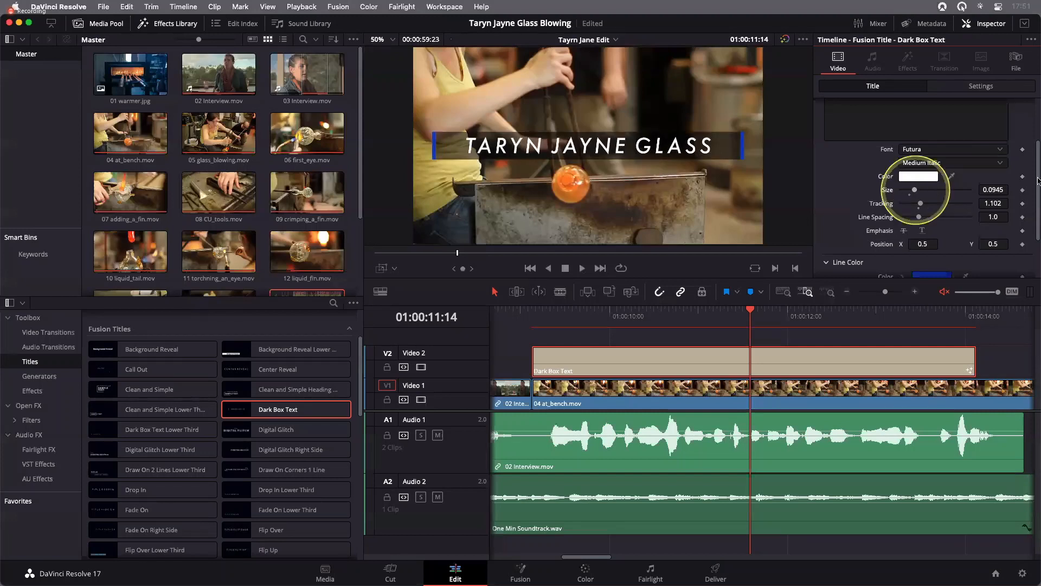
Change the title's text colour from the colour wheel to a bright magenta
{"action": "left_click_drag", "start_coordinate": [1038, 202], "coordinate": [1038, 238]}
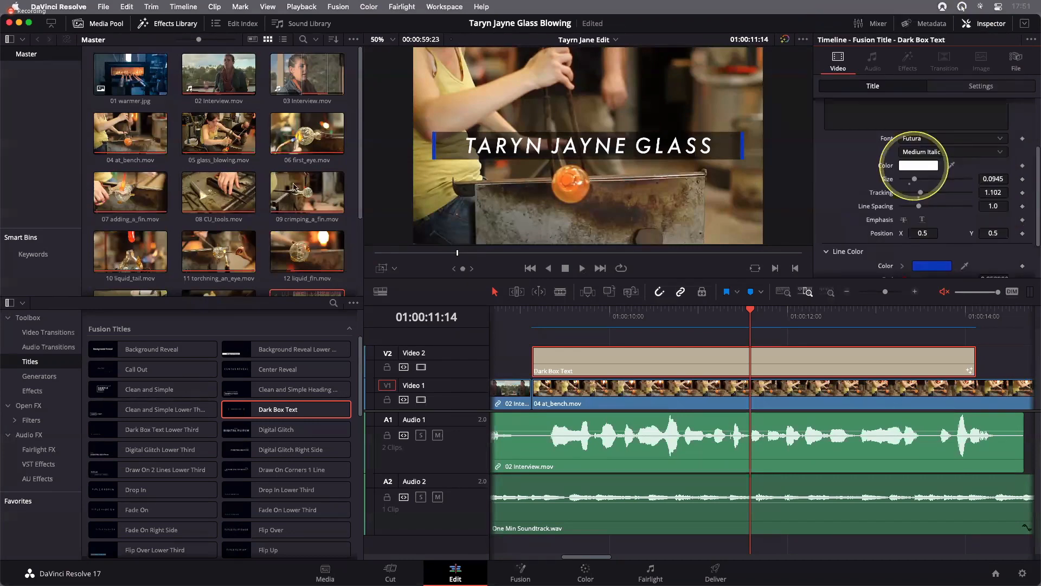
{"action": "left_click", "coordinate": [301, 92]}
{"action": "left_click", "coordinate": [354, 175]}
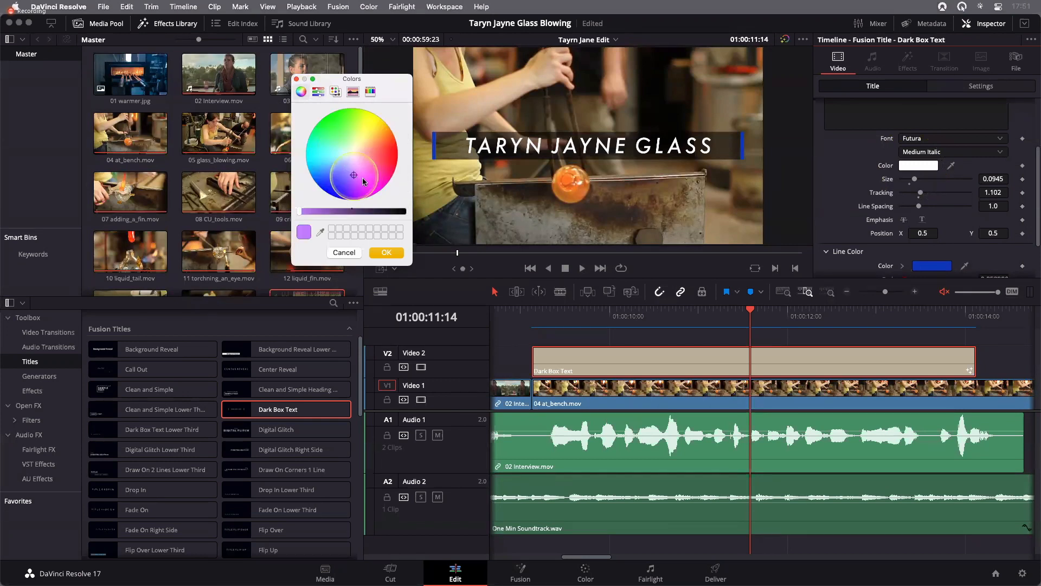
{"action": "left_click", "coordinate": [367, 177]}
{"action": "left_click", "coordinate": [388, 253]}
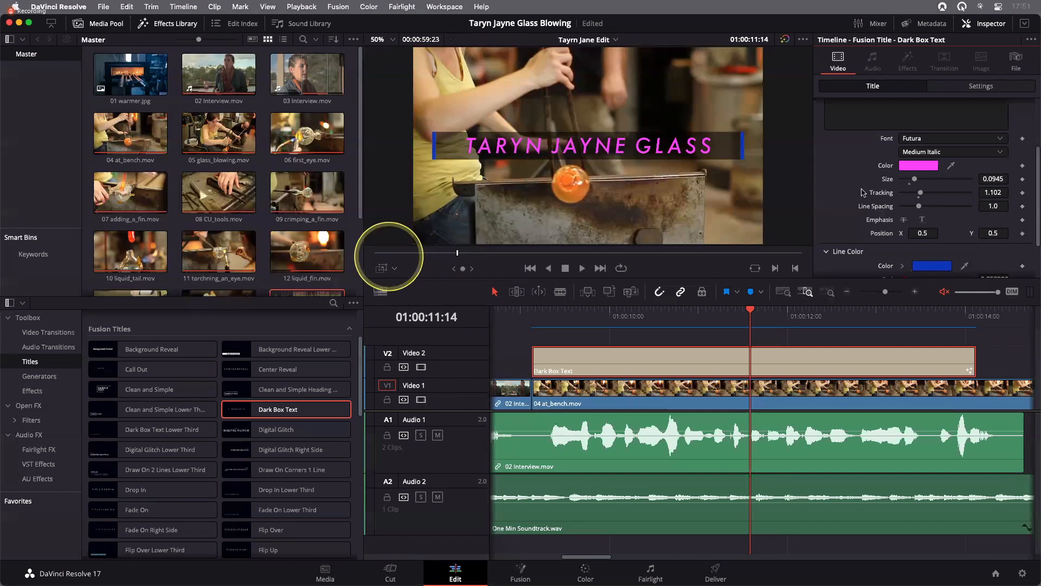
Change the Line Color of the title's side bars to magenta using the colour wheel
{"action": "scroll", "coordinate": [837, 206], "scroll_direction": "down", "scroll_amount": 2}
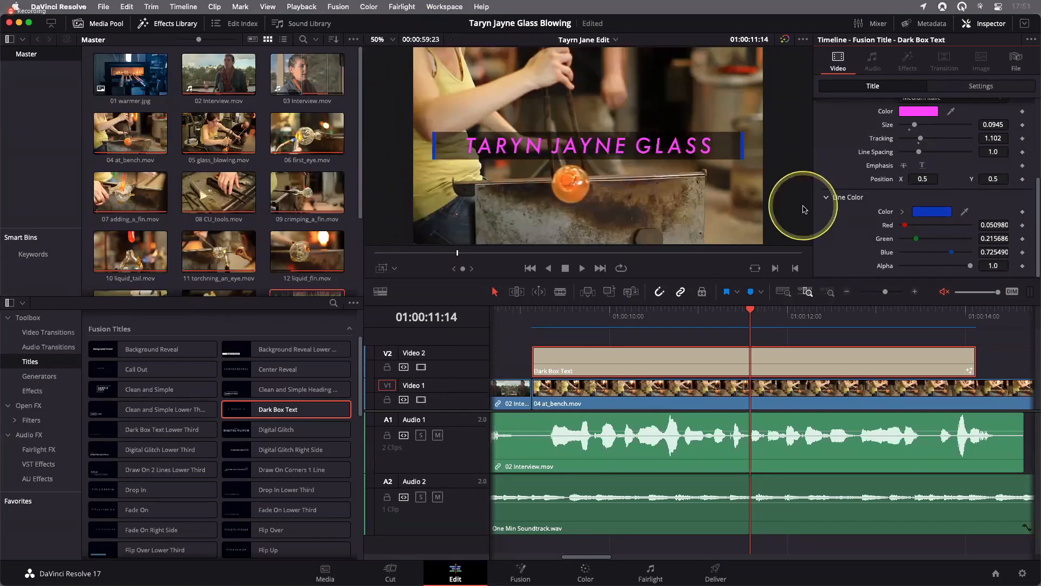
{"action": "left_click", "coordinate": [929, 212]}
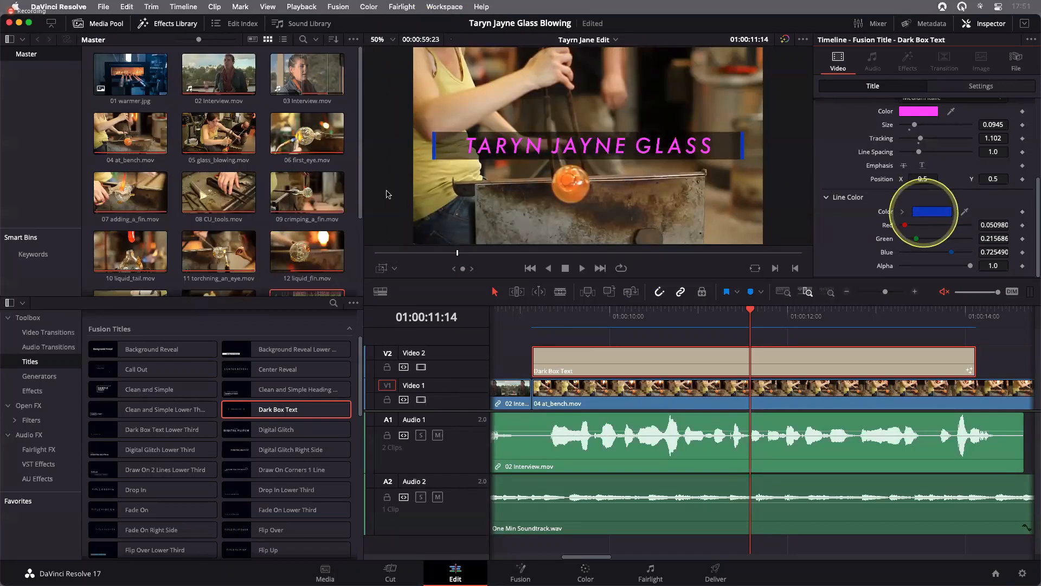
{"action": "left_click", "coordinate": [373, 171]}
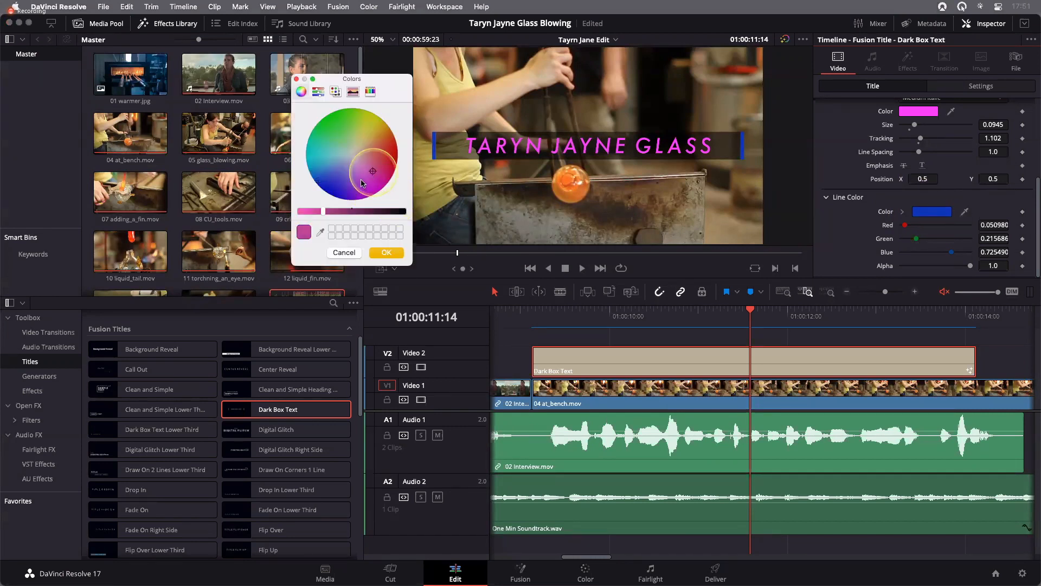
{"action": "left_click", "coordinate": [366, 178]}
{"action": "left_click", "coordinate": [386, 253]}
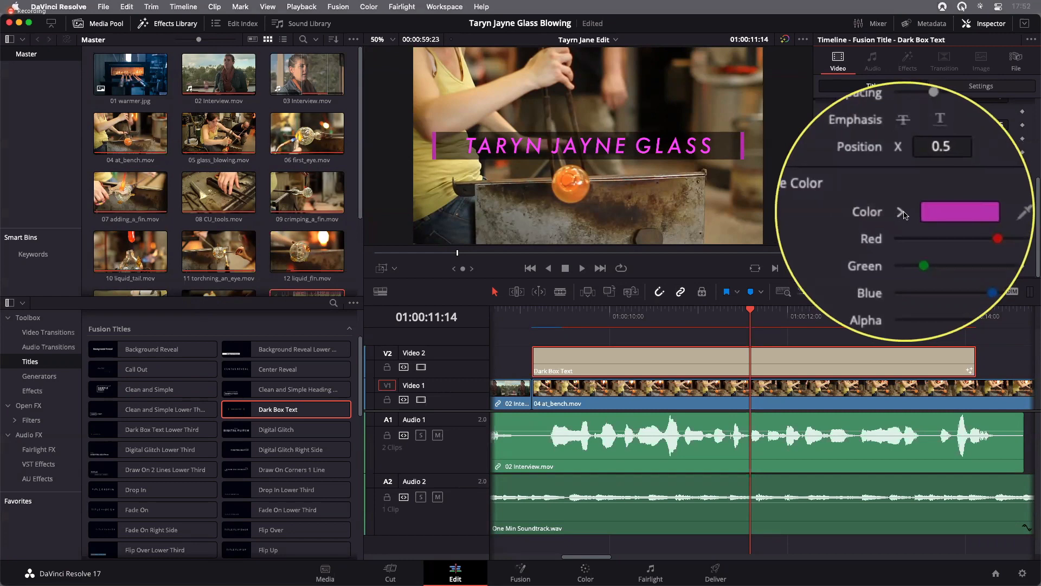
Expand the Line Color's inline picker and pick a dark green with hue 0.448, saturation 0.777 and value 0.354
{"action": "left_click", "coordinate": [882, 212]}
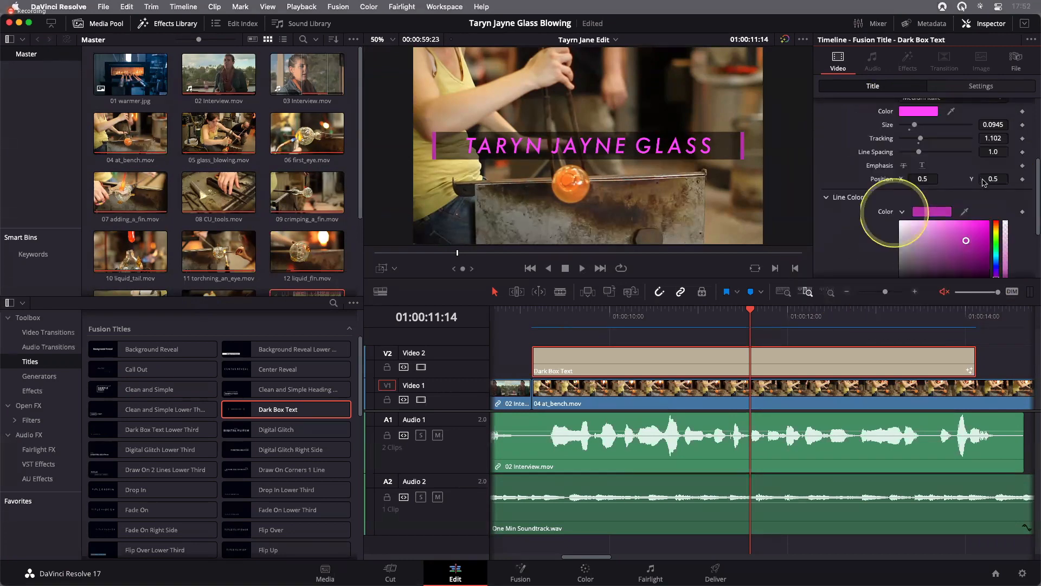
{"action": "scroll", "coordinate": [1003, 198], "scroll_direction": "down", "scroll_amount": 2}
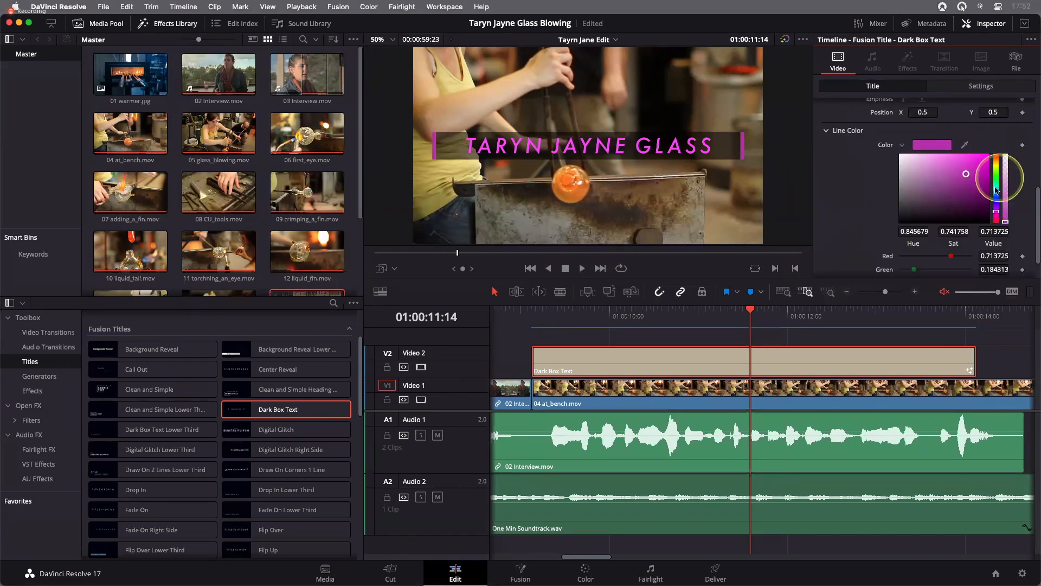
{"action": "left_click", "coordinate": [995, 189]}
{"action": "left_click", "coordinate": [969, 173]}
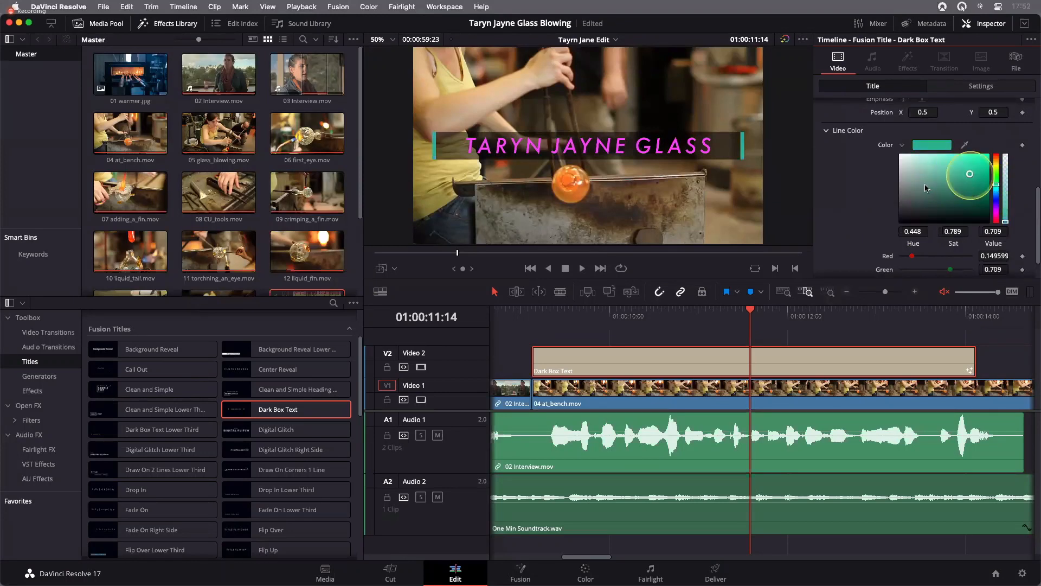
{"action": "left_click", "coordinate": [960, 173]}
{"action": "left_click", "coordinate": [980, 194]}
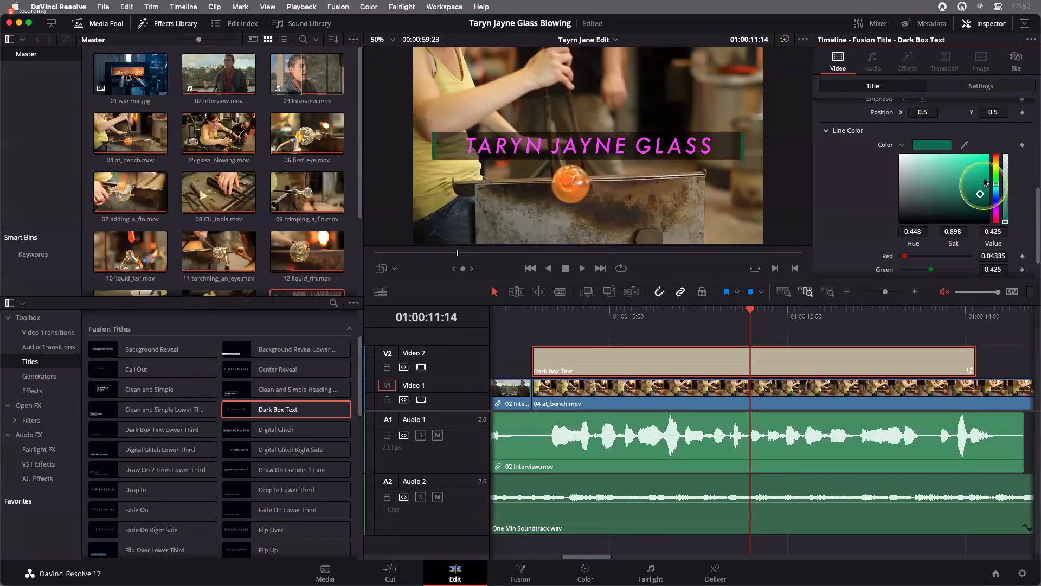
{"action": "left_click", "coordinate": [948, 198]}
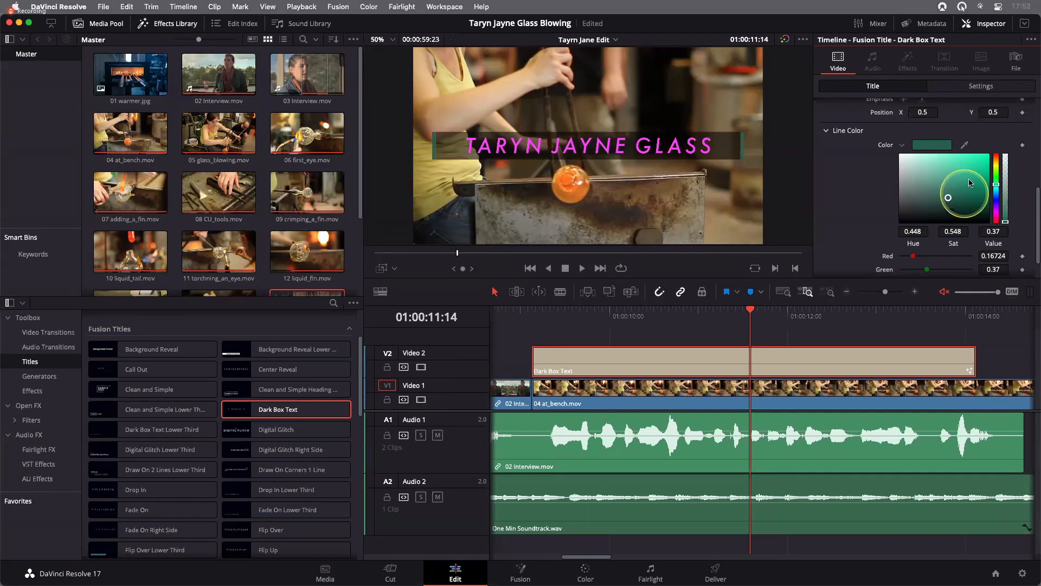
{"action": "left_click", "coordinate": [969, 180]}
{"action": "left_click", "coordinate": [969, 199]}
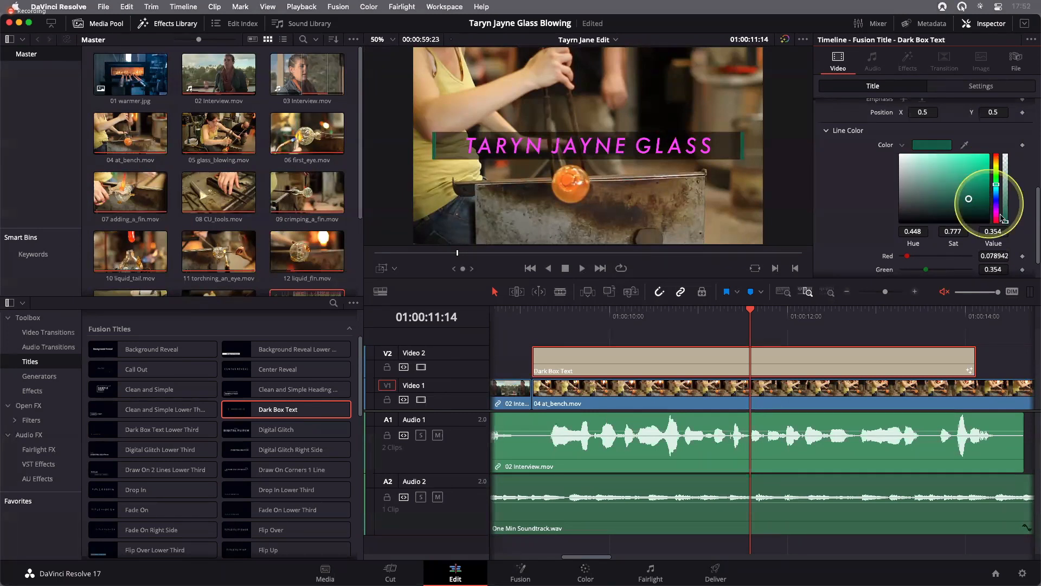
Try several lower opacities for the line colour, restore full alpha and collapse the inline picker
{"action": "left_click", "coordinate": [1006, 212]}
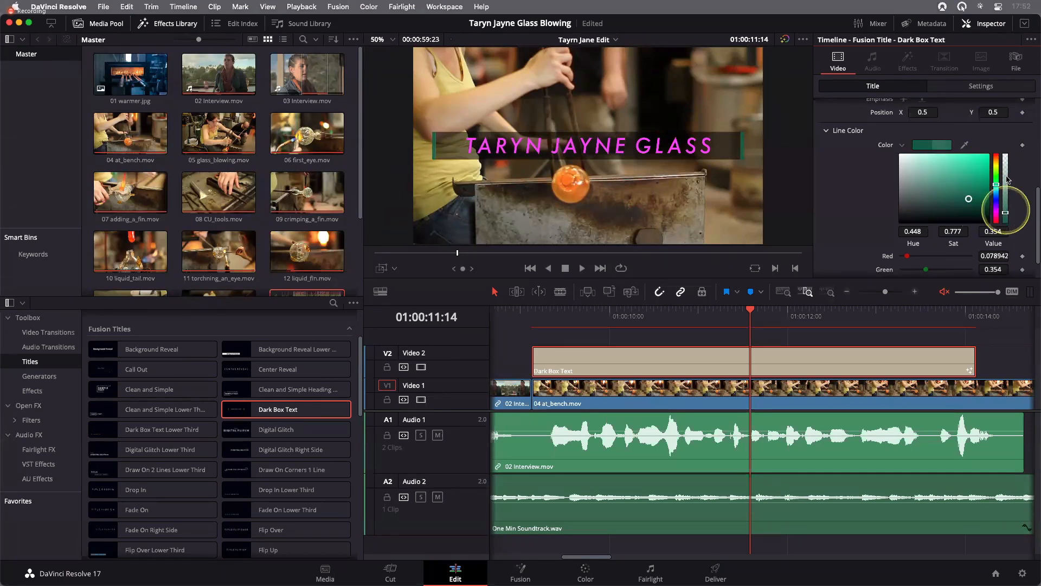
{"action": "left_click", "coordinate": [1007, 178]}
{"action": "left_click", "coordinate": [1007, 207]}
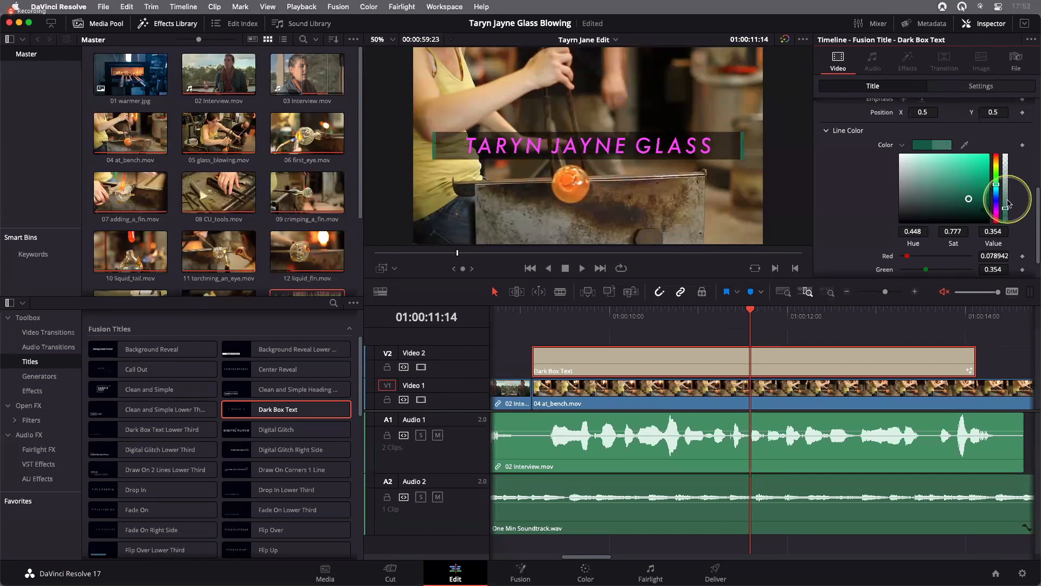
{"action": "left_click", "coordinate": [1008, 204]}
{"action": "left_click", "coordinate": [1006, 221]}
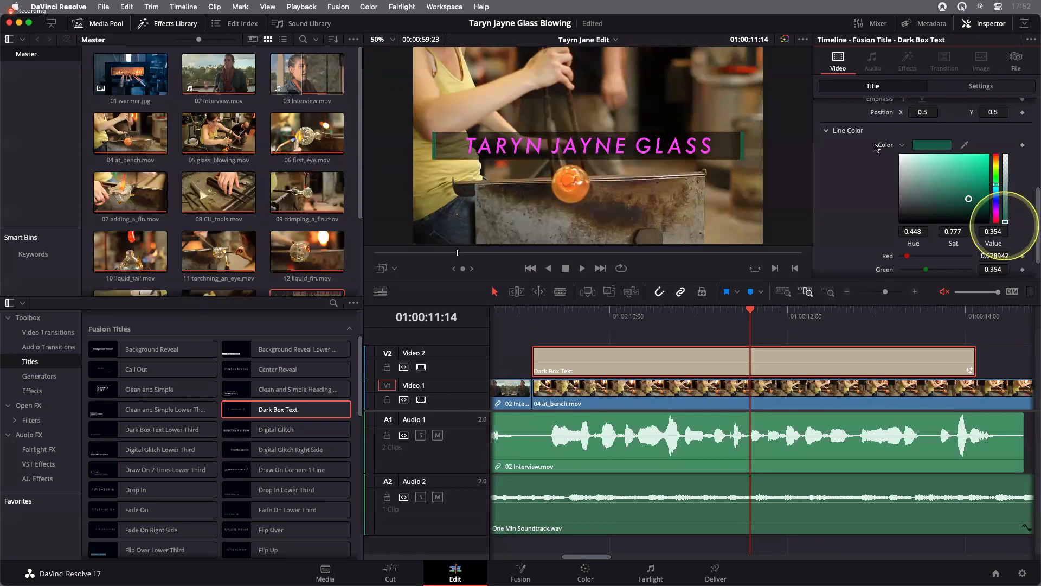
{"action": "left_click", "coordinate": [902, 147]}
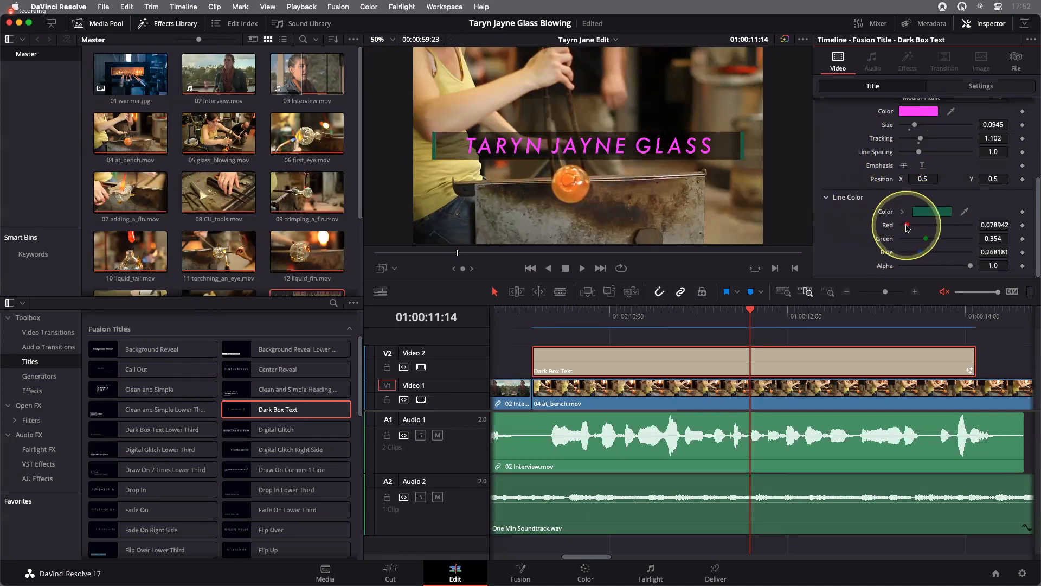
Make the title's lines pure yellow by setting Line Color red to 1.0, green to 1.0 and blue to 0.0
{"action": "left_click", "coordinate": [954, 225]}
{"action": "left_click_drag", "start_coordinate": [956, 225], "coordinate": [938, 225]}
{"action": "left_click_drag", "start_coordinate": [927, 239], "coordinate": [982, 225]}
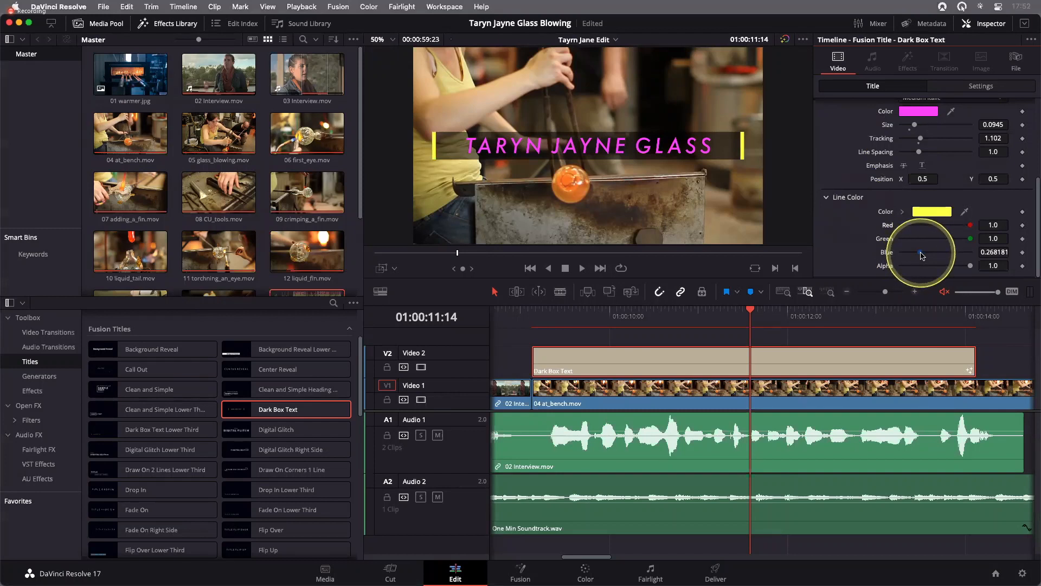
{"action": "left_click_drag", "start_coordinate": [922, 255], "coordinate": [892, 260]}
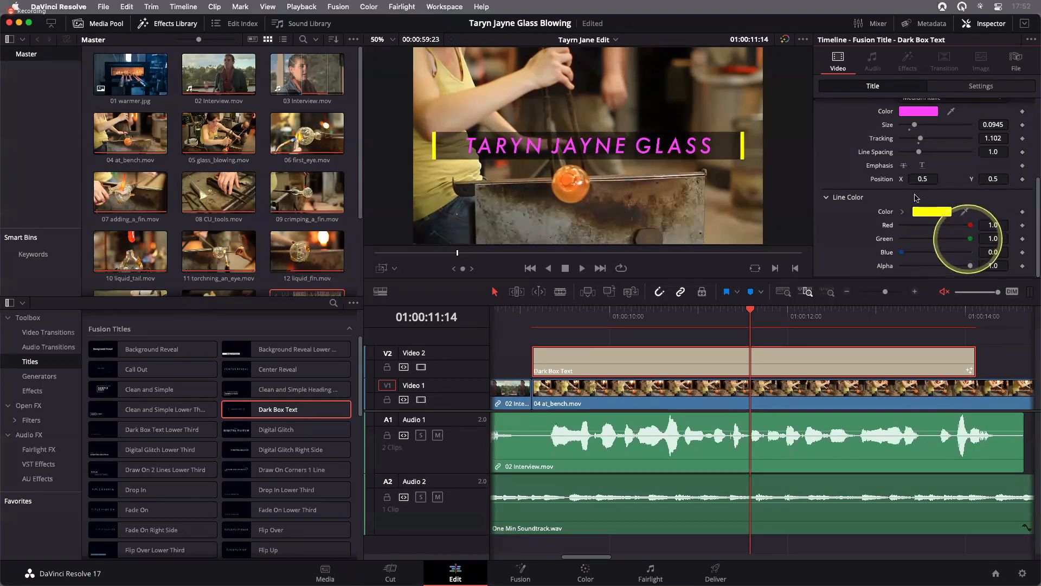
Try to match the text colour to the yellow lines by sampling them, and the Line Color swatch, with the eyedropper
{"action": "scroll", "coordinate": [874, 189], "scroll_direction": "up", "scroll_amount": 2}
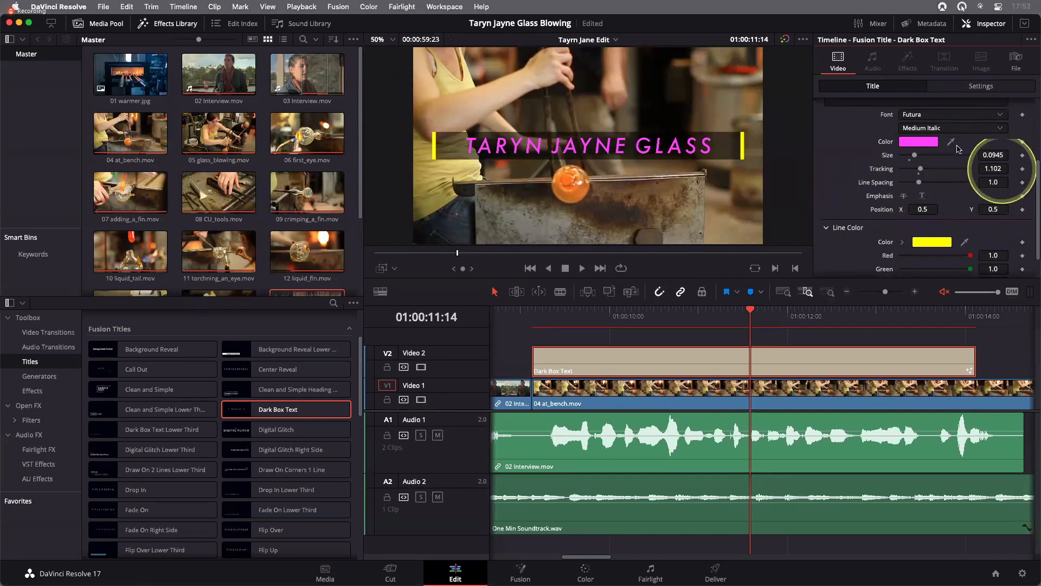
{"action": "left_click", "coordinate": [952, 144]}
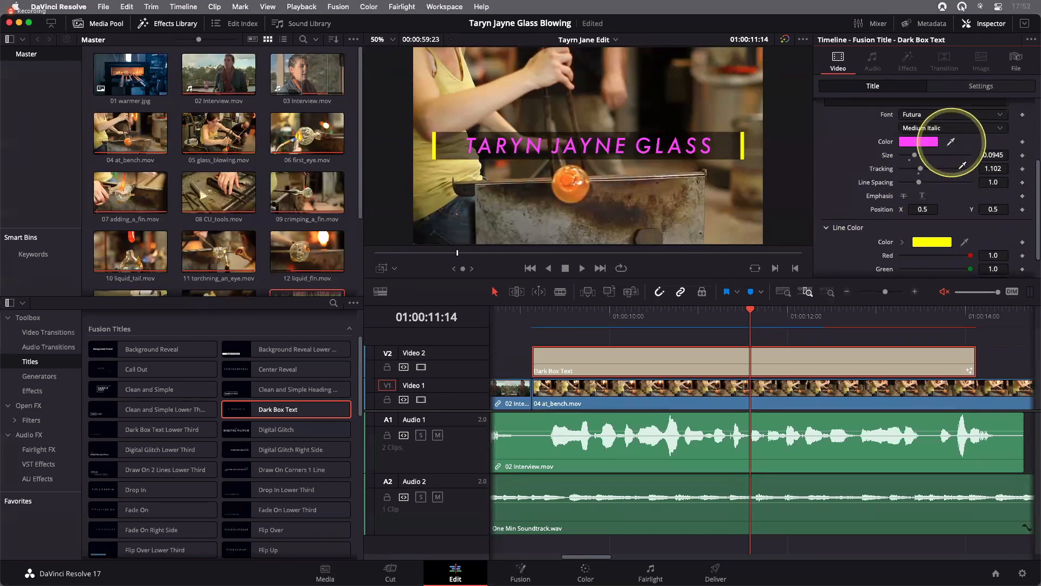
{"action": "left_click_drag", "start_coordinate": [754, 160], "coordinate": [743, 150]}
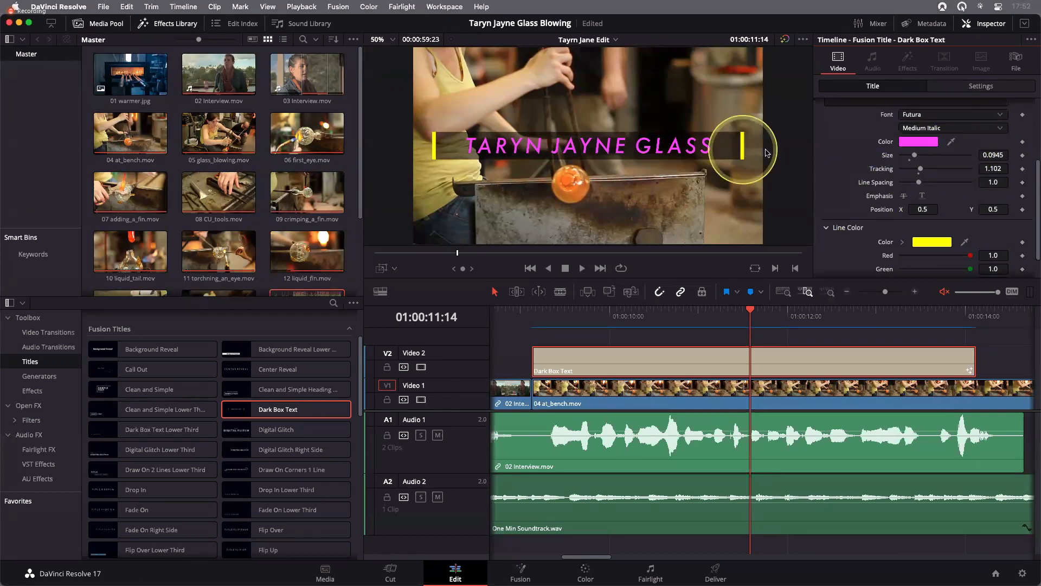
{"action": "left_click", "coordinate": [952, 143]}
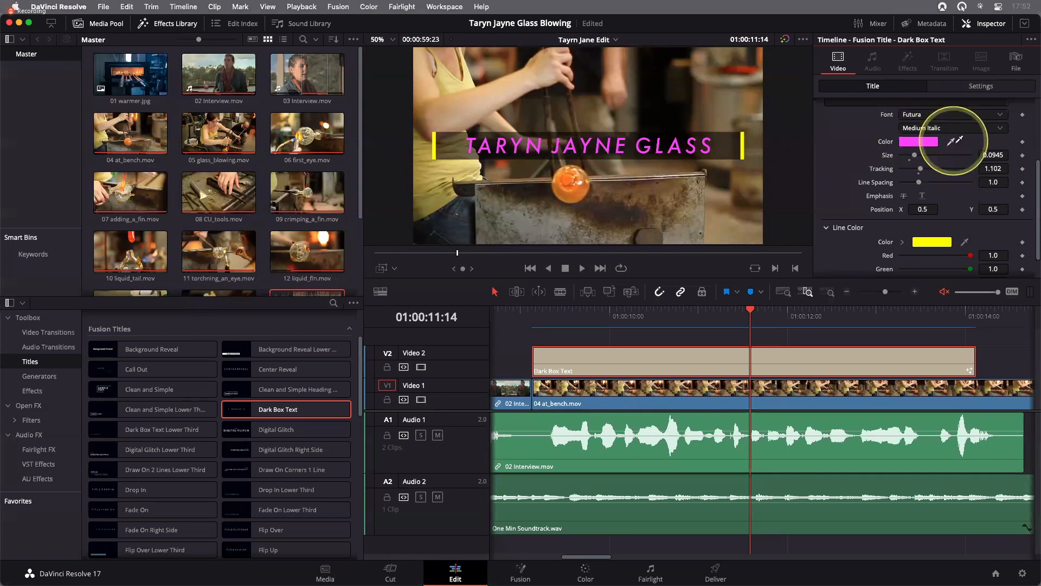
{"action": "left_click_drag", "start_coordinate": [867, 190], "coordinate": [940, 240]}
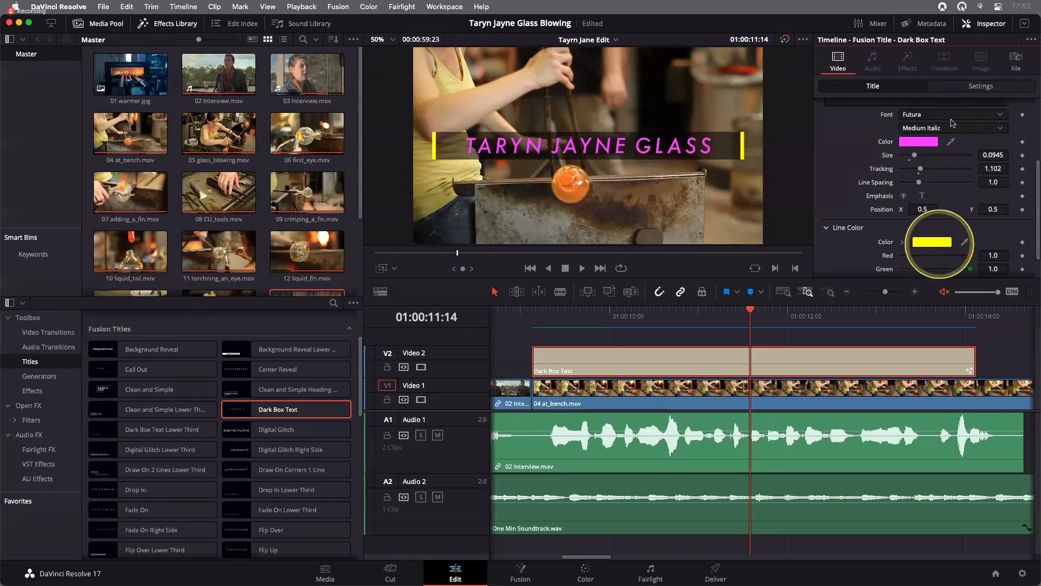
Set the title's text colour to yellow from the colour wheel to match the side lines
{"action": "left_click", "coordinate": [919, 142]}
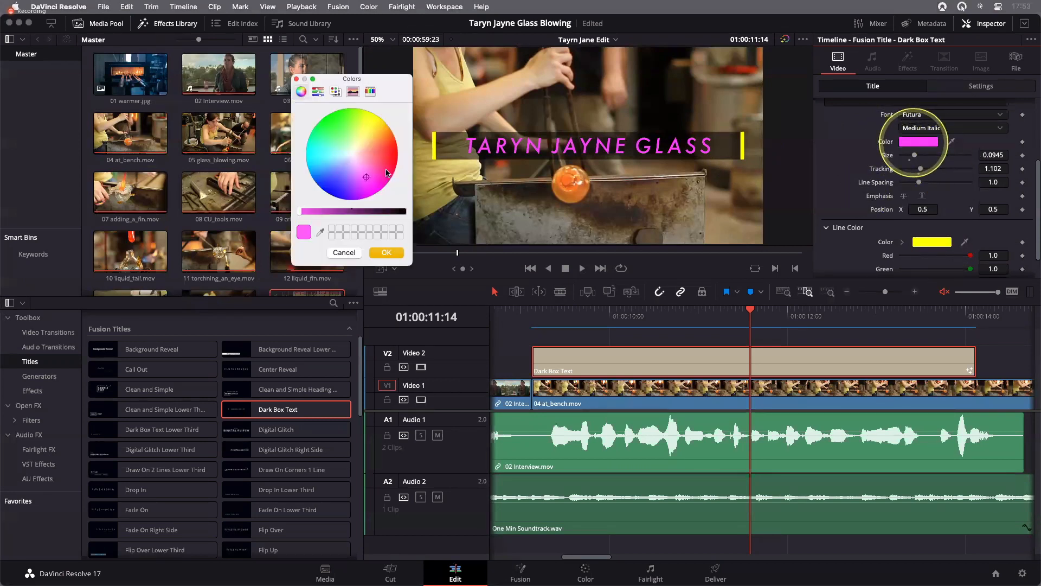
{"action": "left_click", "coordinate": [368, 118]}
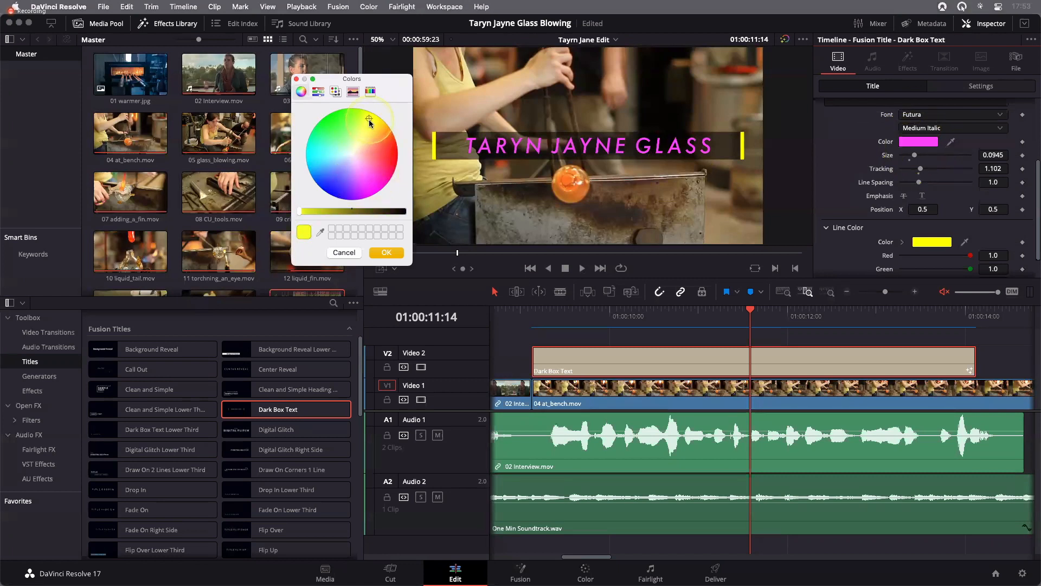
{"action": "left_click", "coordinate": [386, 253]}
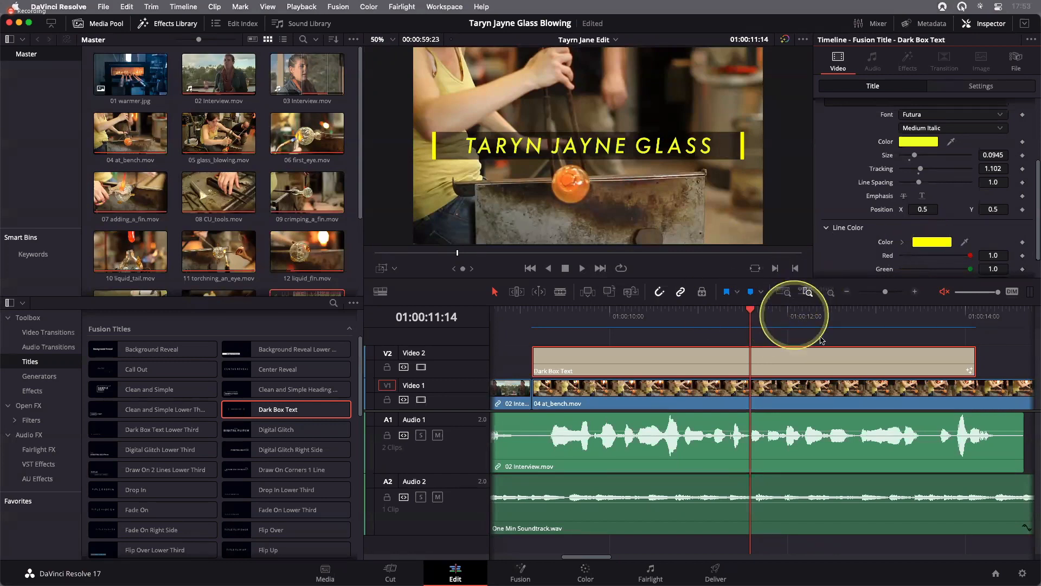
Extend the end of the Dark Box Text title on Video 2 to the end of the 04 at_bench.mov clip
{"action": "scroll", "coordinate": [823, 340], "scroll_direction": "right", "scroll_amount": 2}
{"action": "scroll", "coordinate": [823, 341], "scroll_direction": "right", "scroll_amount": 10}
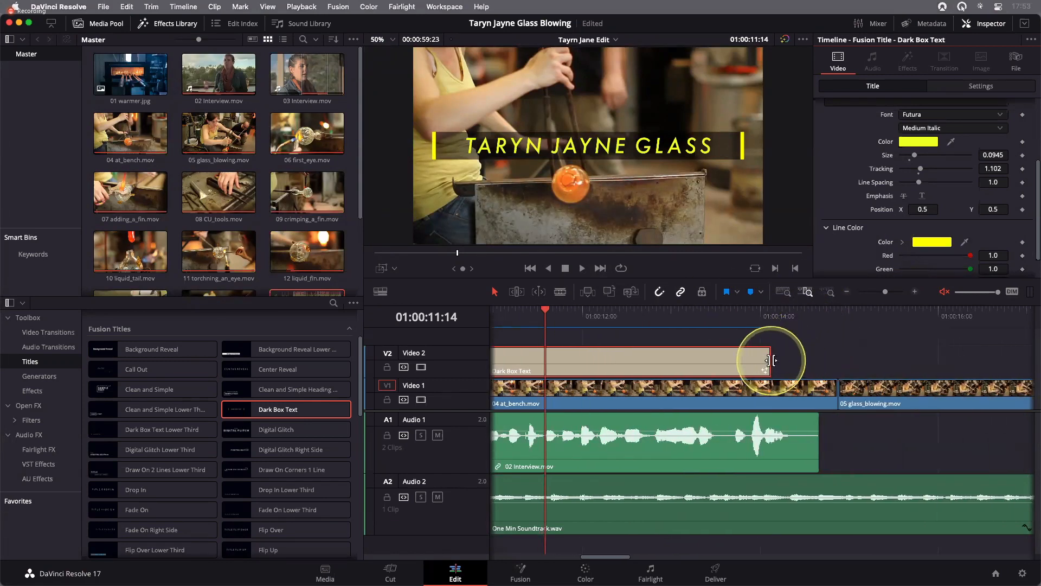
{"action": "left_click_drag", "start_coordinate": [788, 361], "coordinate": [835, 364]}
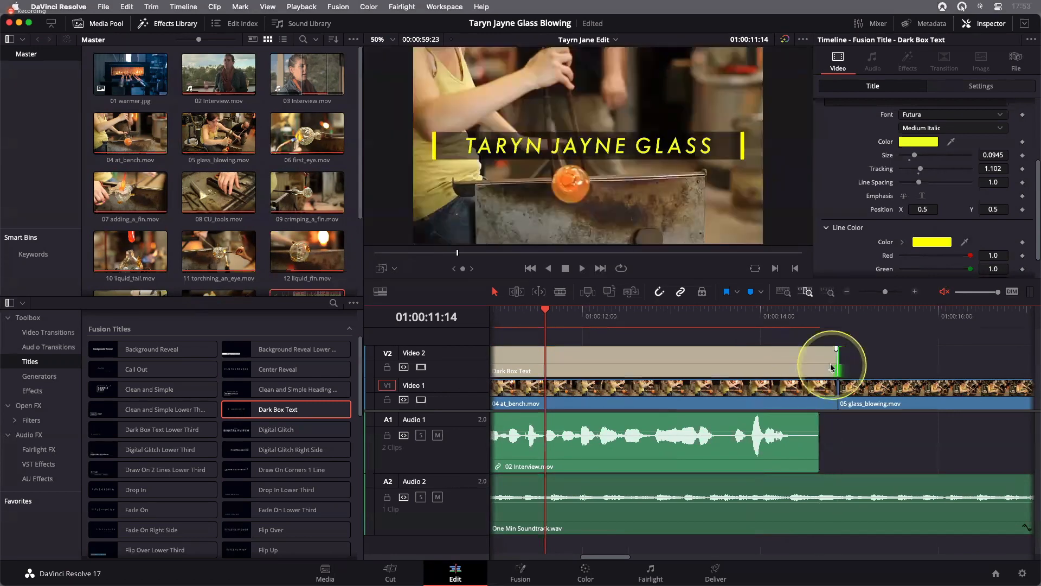
Play the edit from the first interview clip through the title into 05 glass_blowing.mov, and hide the Inspector
{"action": "left_click", "coordinate": [784, 293]}
{"action": "left_click", "coordinate": [567, 321]}
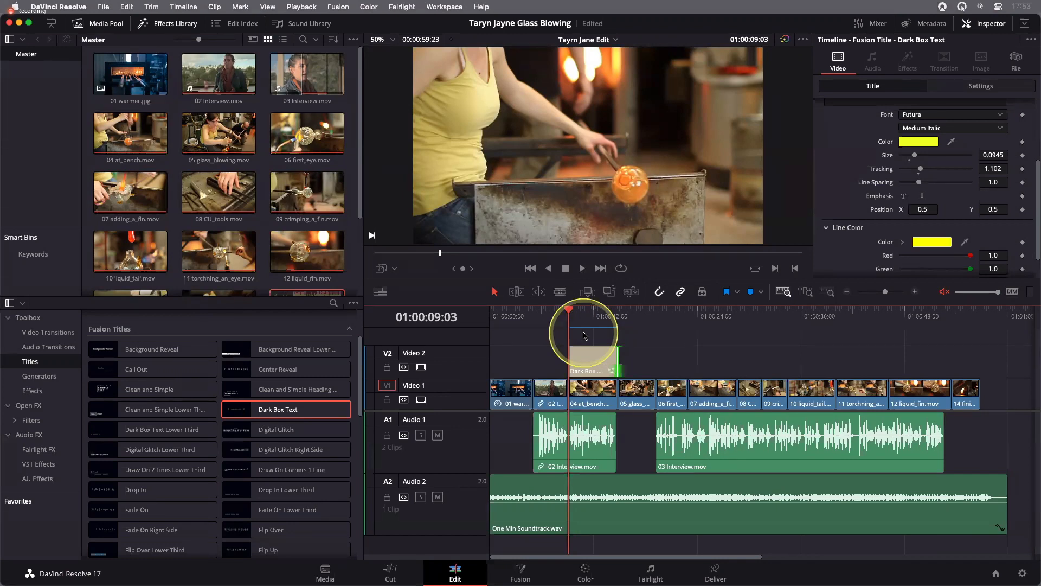
{"action": "left_click_drag", "start_coordinate": [569, 317], "coordinate": [551, 316]}
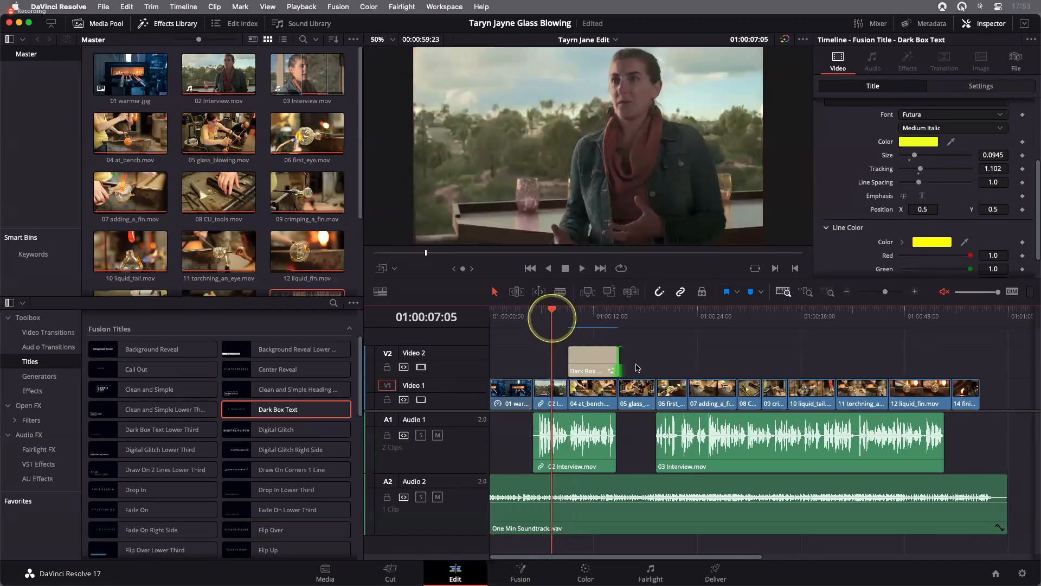
{"action": "left_click", "coordinate": [656, 363]}
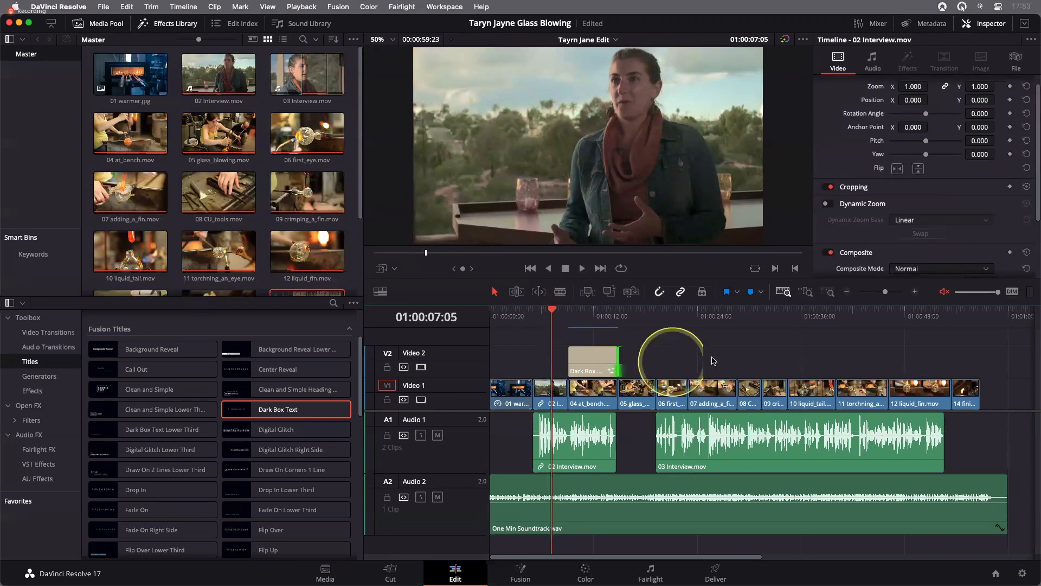
{"action": "left_click", "coordinate": [544, 320]}
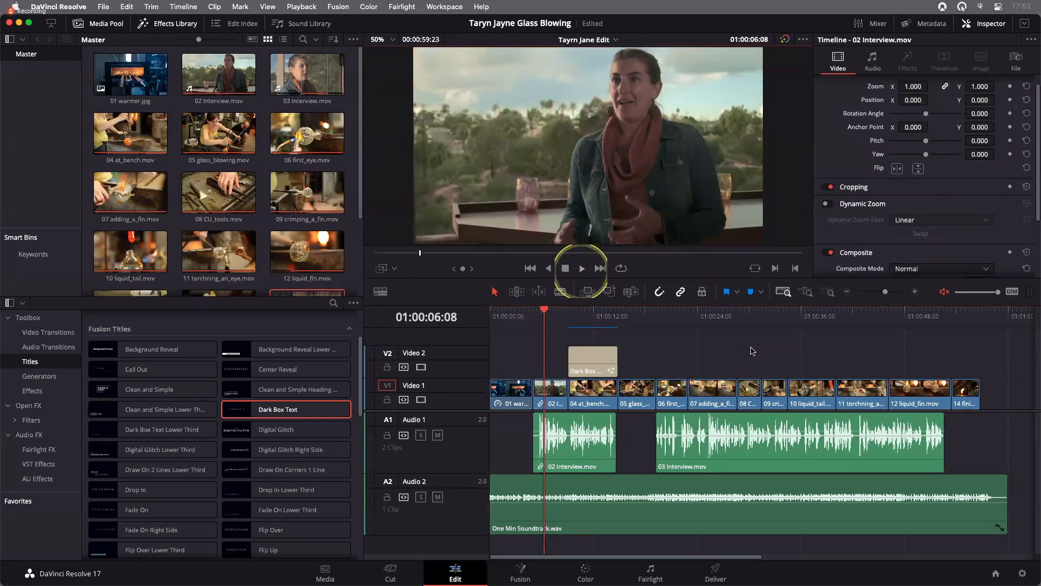
{"action": "key", "text": "space"}
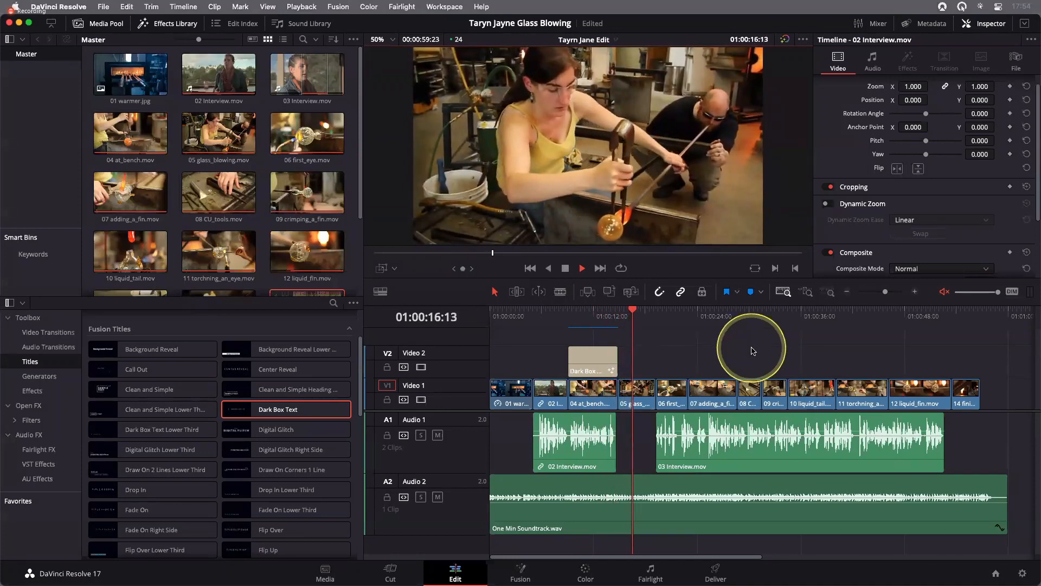
{"action": "key", "text": "space"}
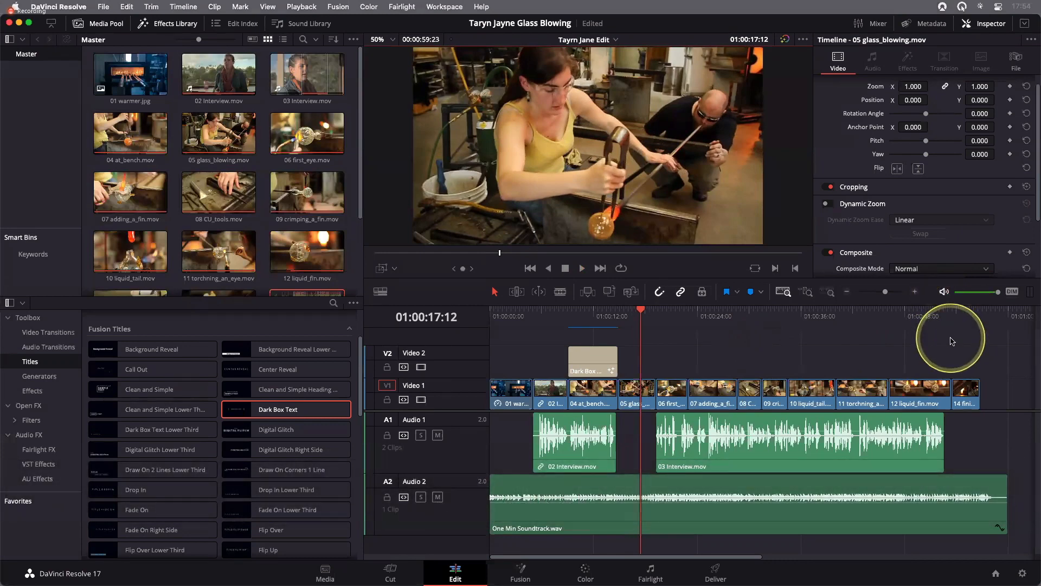
{"action": "left_click", "coordinate": [996, 27]}
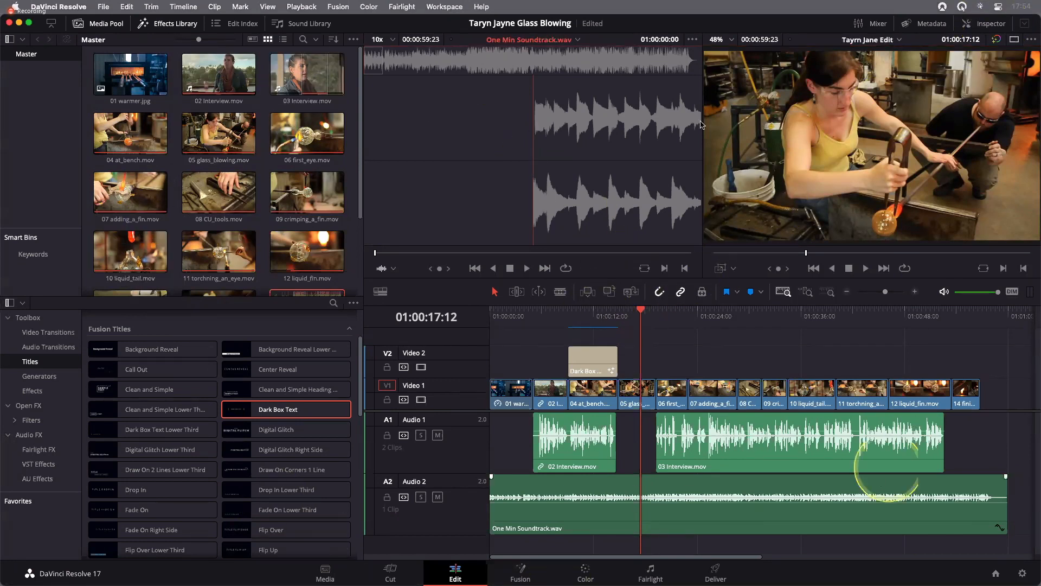
{"action": "left_click", "coordinate": [645, 118]}
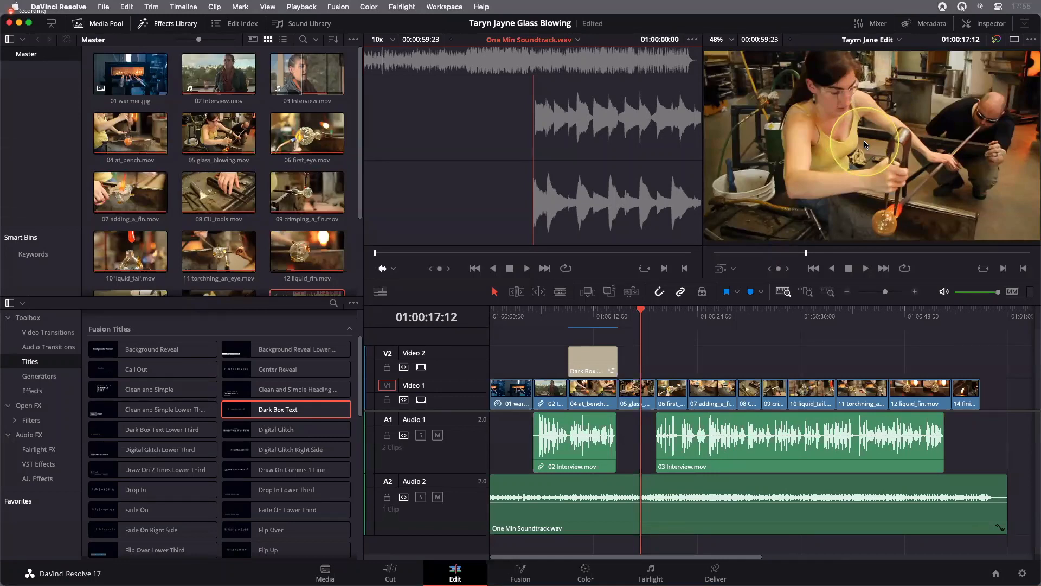
{"action": "left_click", "coordinate": [443, 7]}
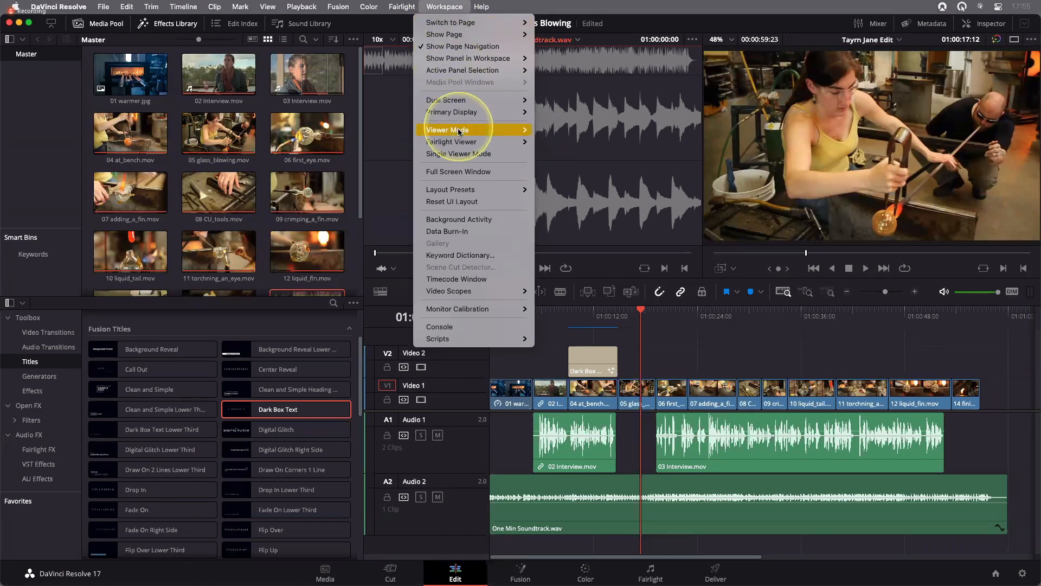
{"action": "mouse_move", "coordinate": [460, 131]}
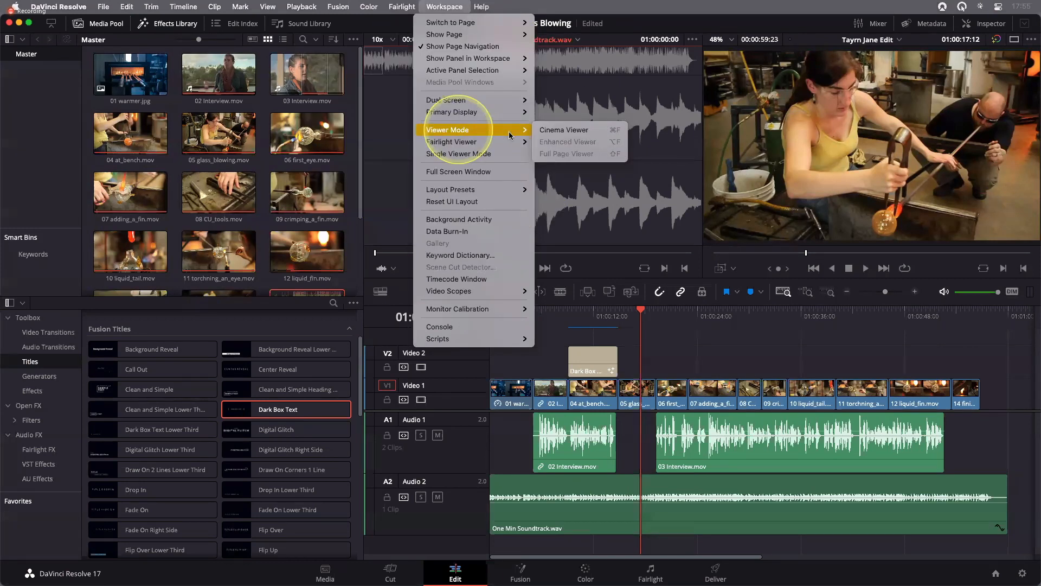
{"action": "left_click", "coordinate": [572, 132]}
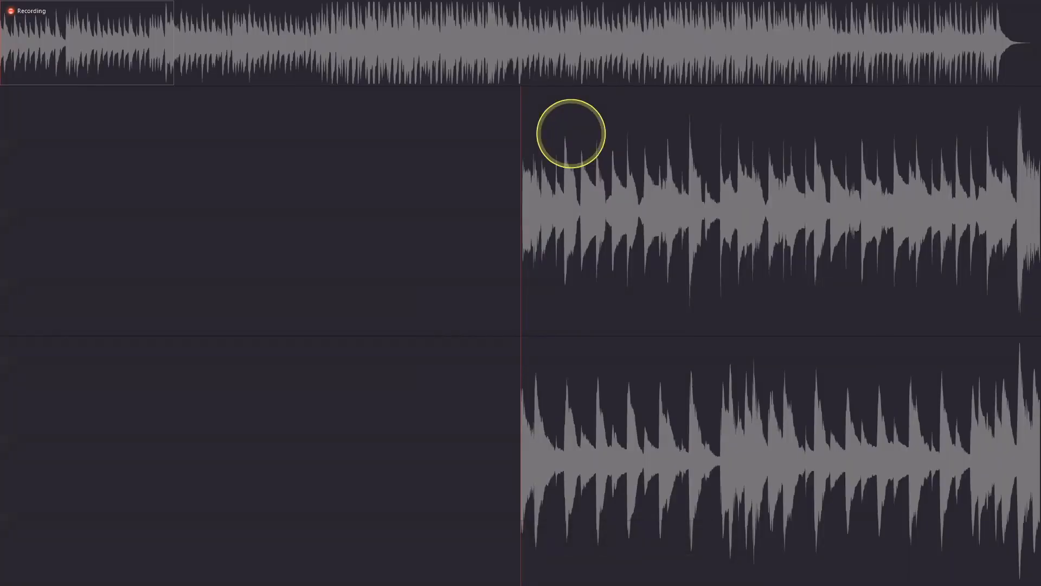
{"action": "key", "text": "Escape"}
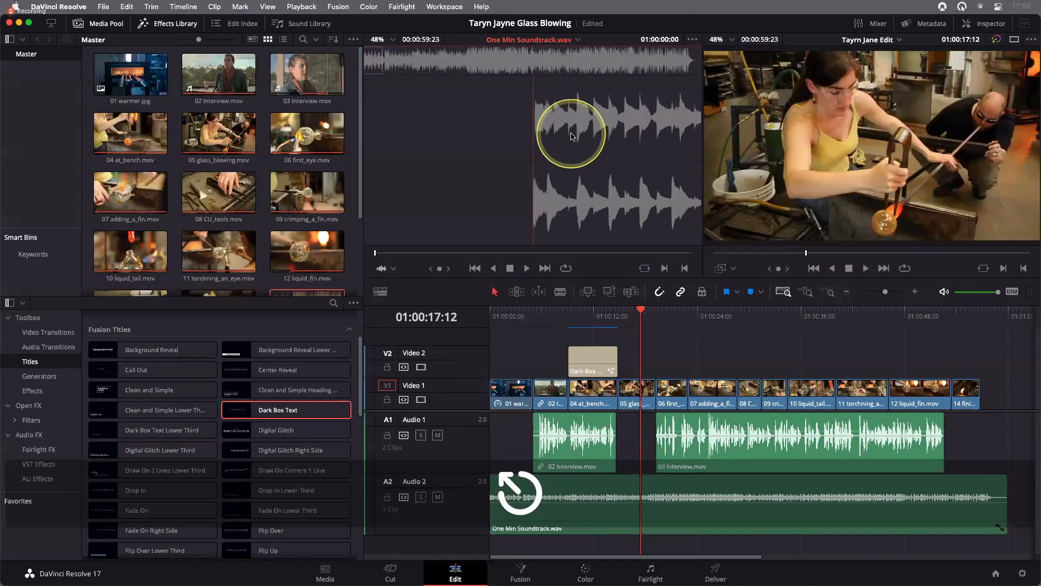
Show the timeline full screen in Cinema Viewer and scrub back to the first interview clip
{"action": "left_click", "coordinate": [812, 160]}
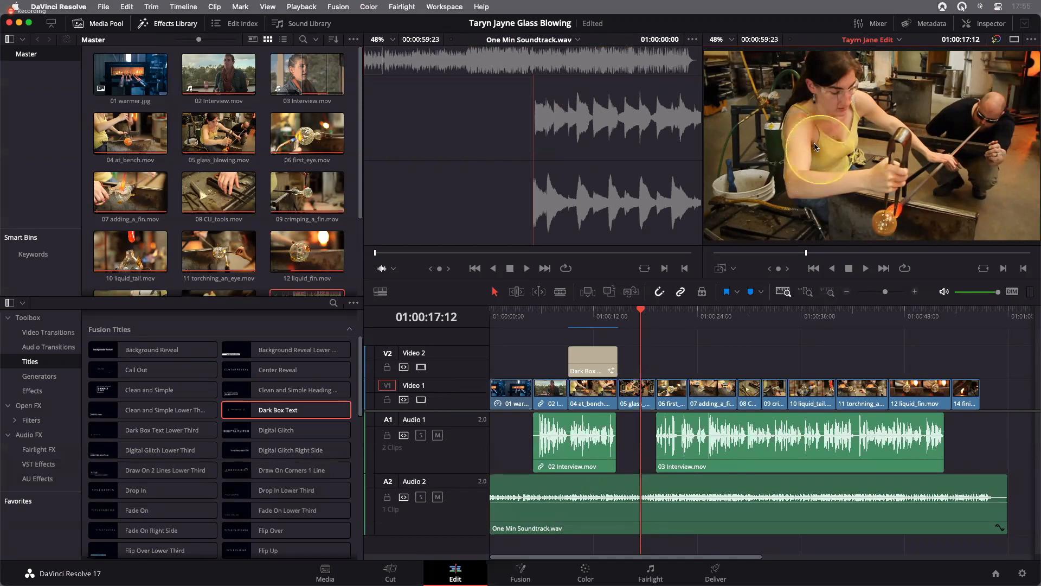
{"action": "left_click", "coordinate": [445, 6]}
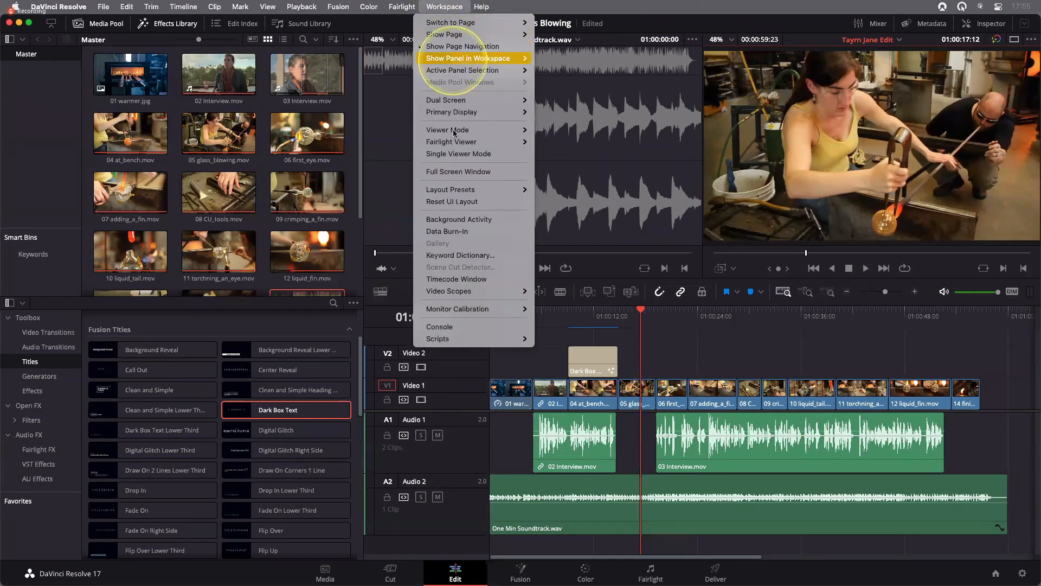
{"action": "left_click", "coordinate": [564, 130]}
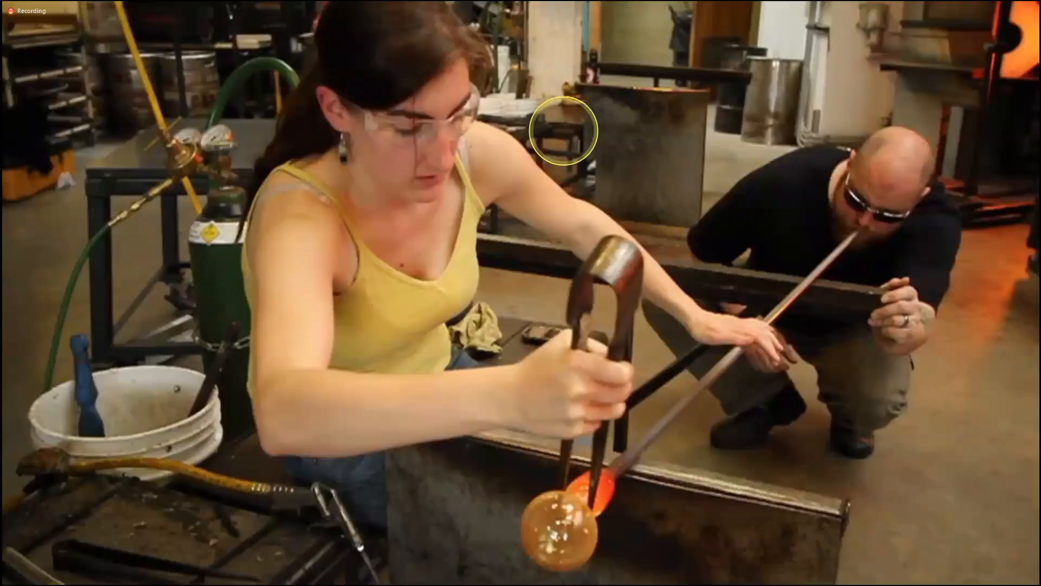
{"action": "left_click", "coordinate": [550, 402]}
{"action": "left_click", "coordinate": [426, 555]}
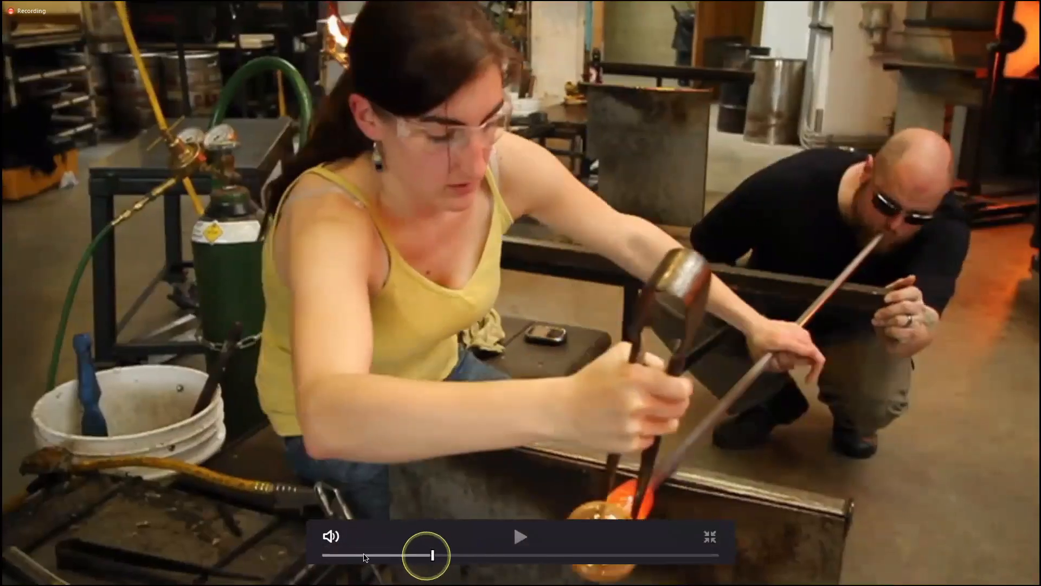
{"action": "left_click_drag", "start_coordinate": [364, 554], "coordinate": [390, 557]}
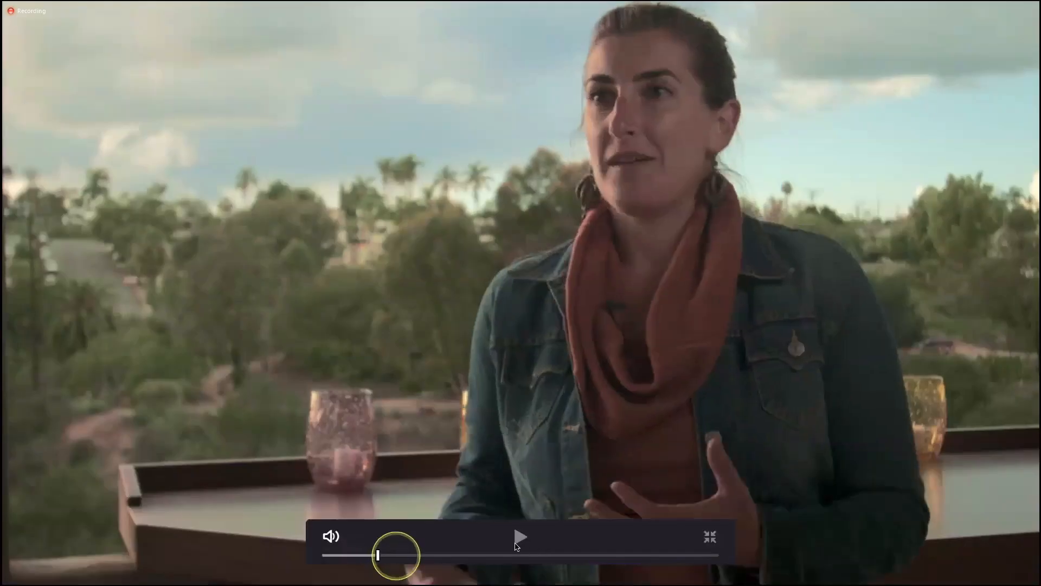
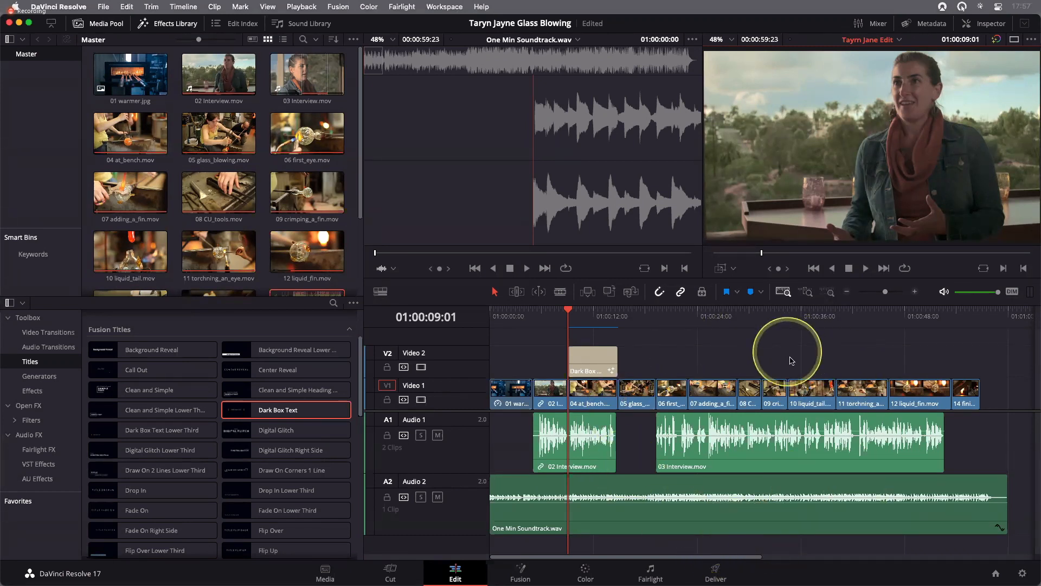
{"action": "left_click", "coordinate": [104, 7]}
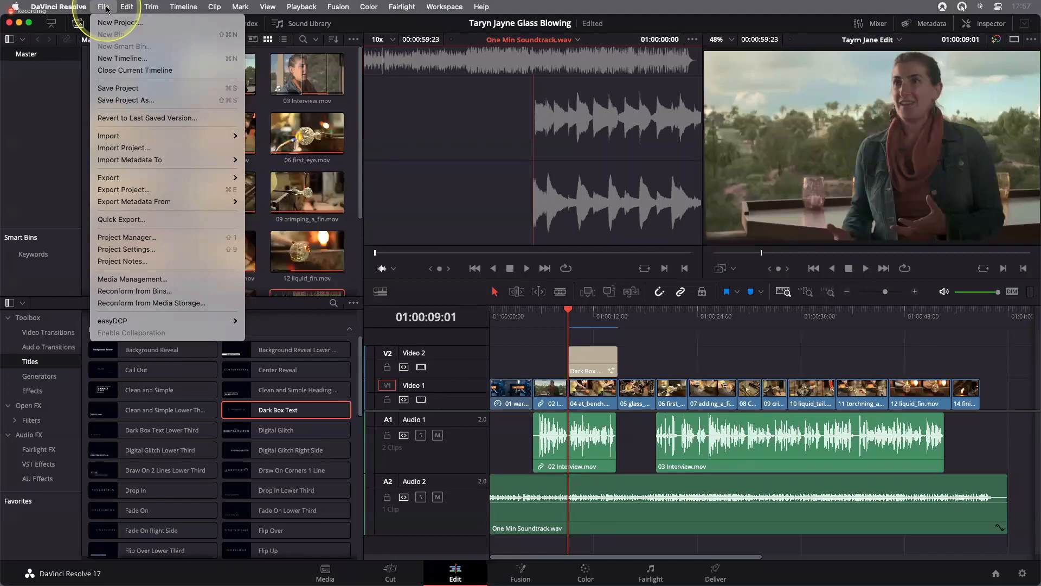
{"action": "left_click", "coordinate": [125, 219]}
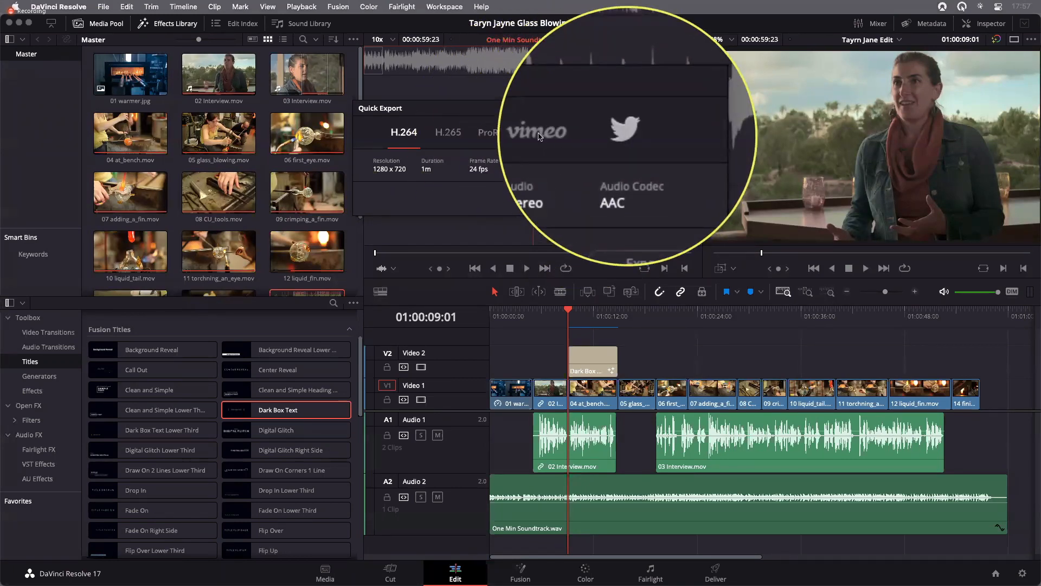
{"action": "left_click", "coordinate": [539, 134]}
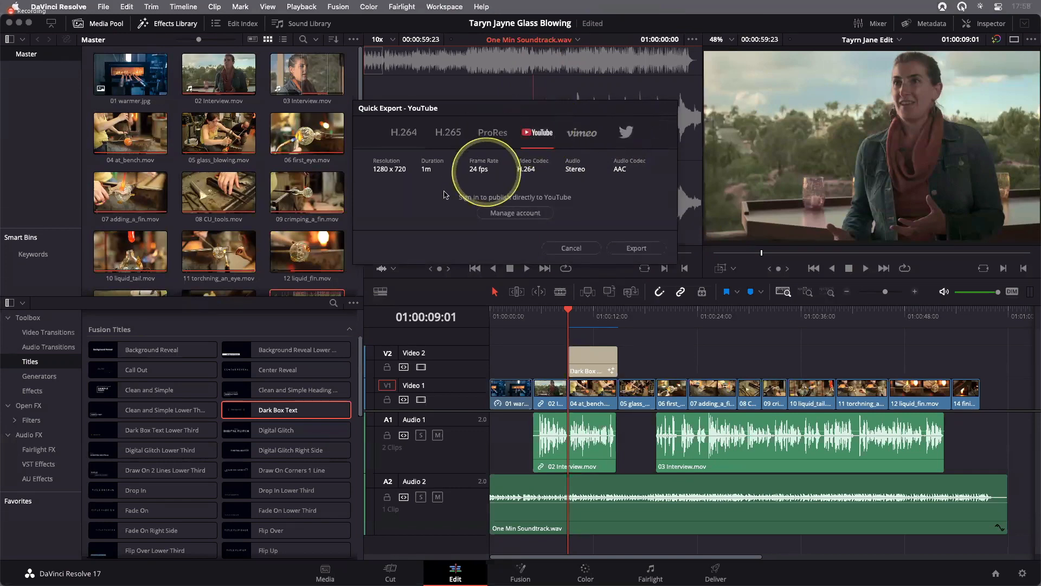
{"action": "left_click", "coordinate": [514, 218]}
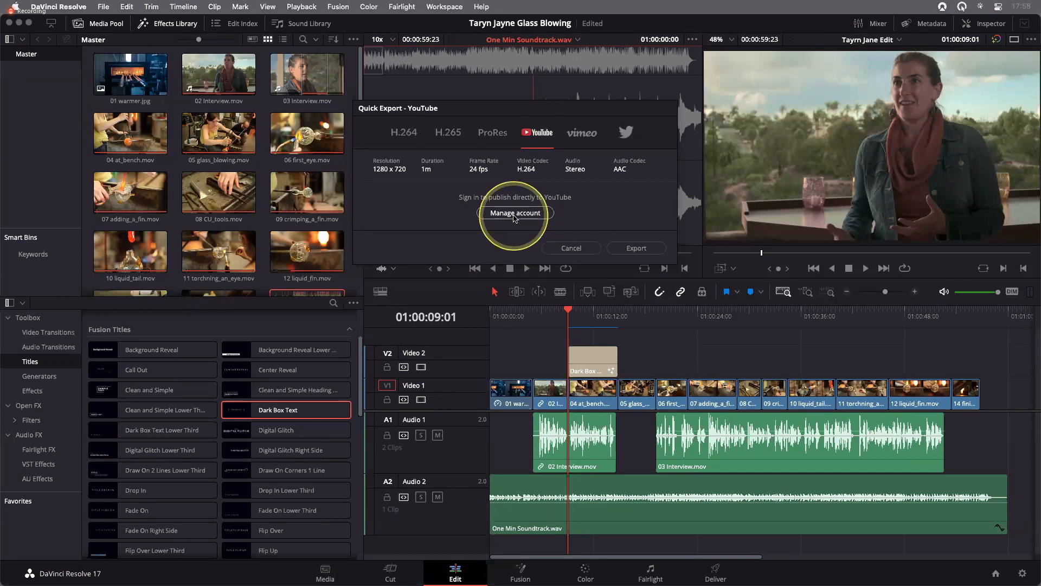
{"action": "left_click", "coordinate": [405, 135]}
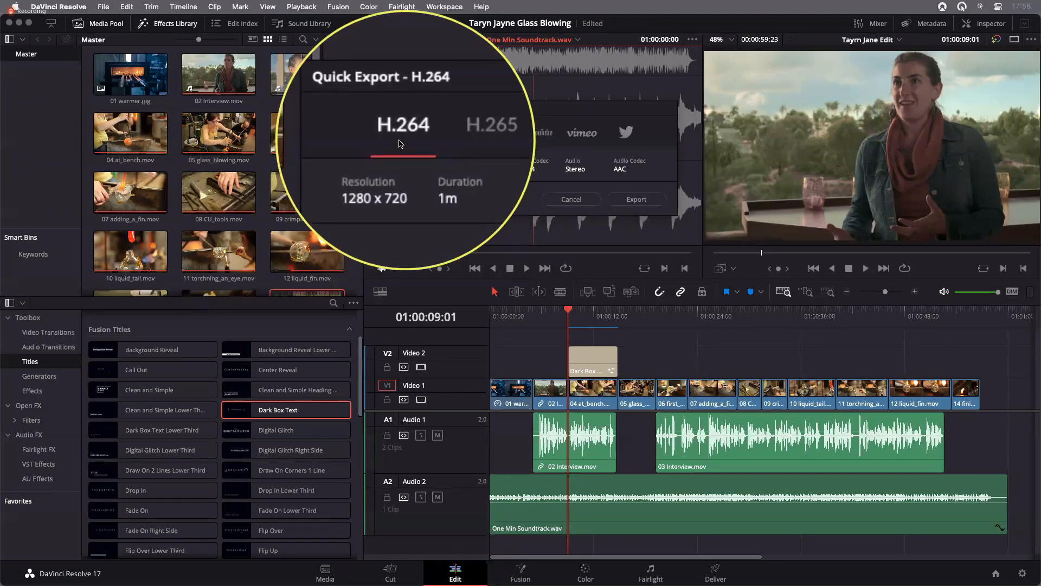
{"action": "left_click", "coordinate": [636, 199]}
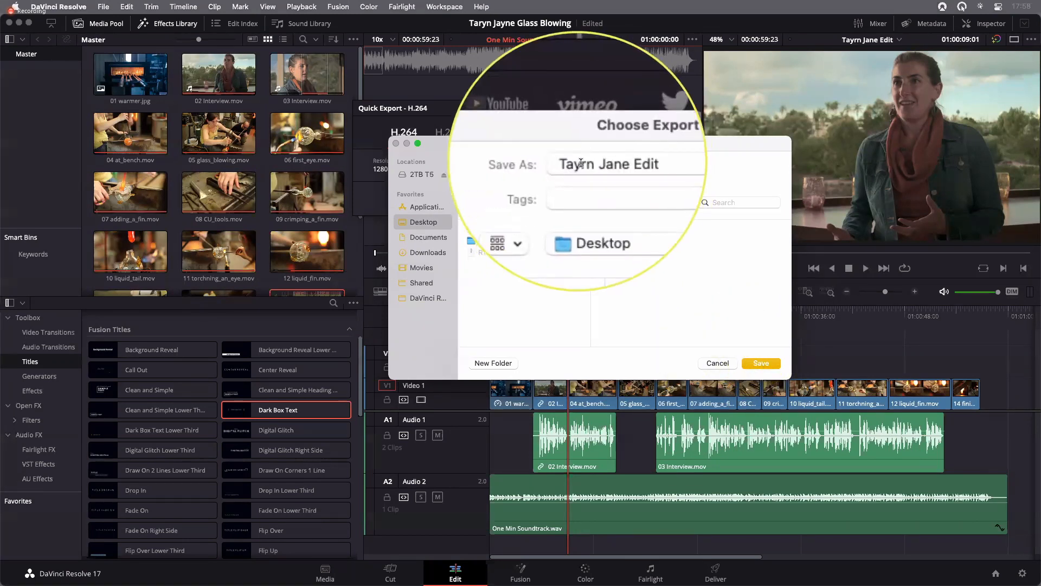
{"action": "left_click", "coordinate": [762, 363]}
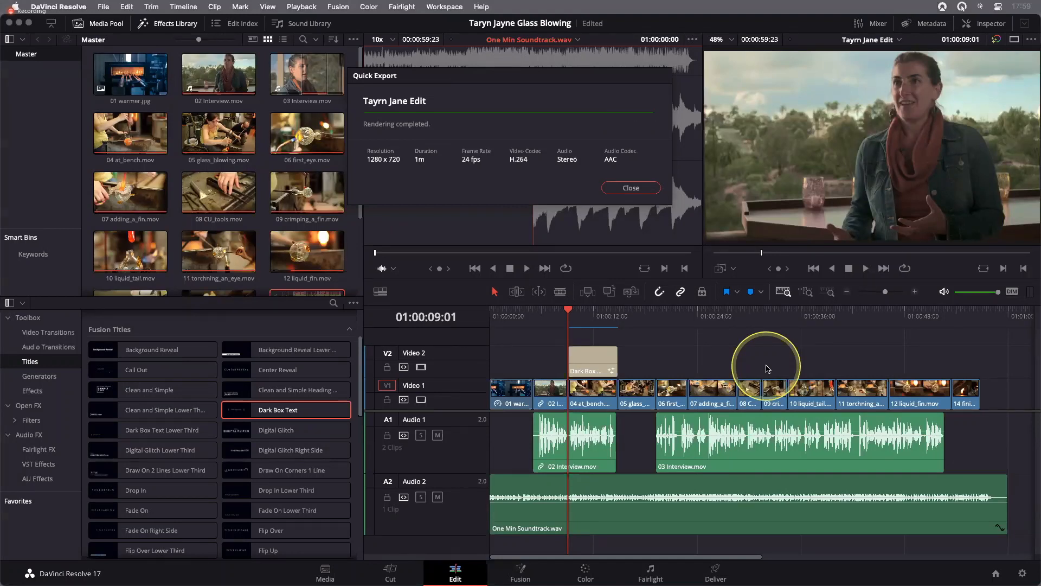
{"action": "left_click", "coordinate": [642, 189]}
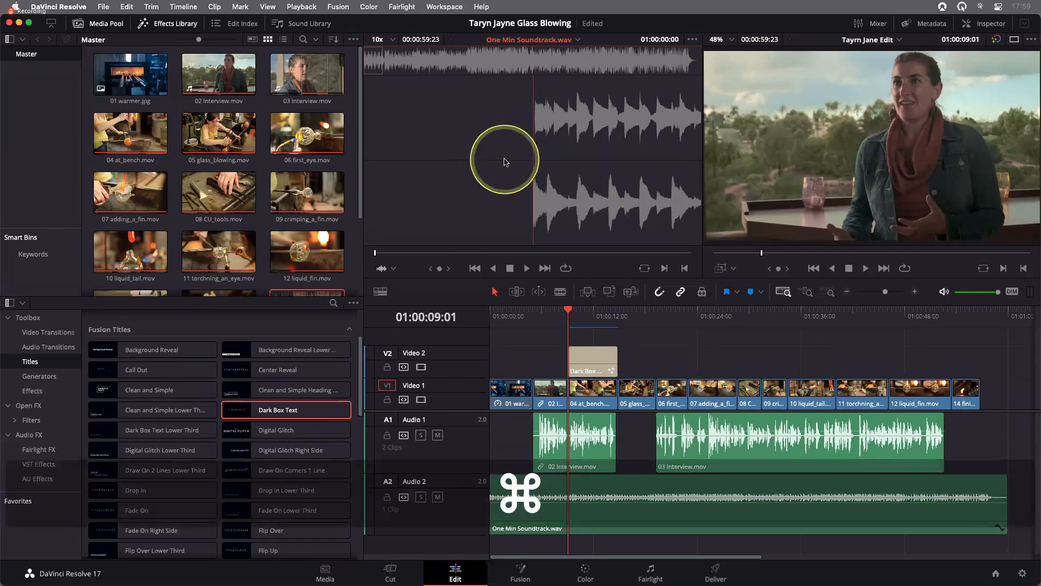
{"action": "key", "text": "super+h"}
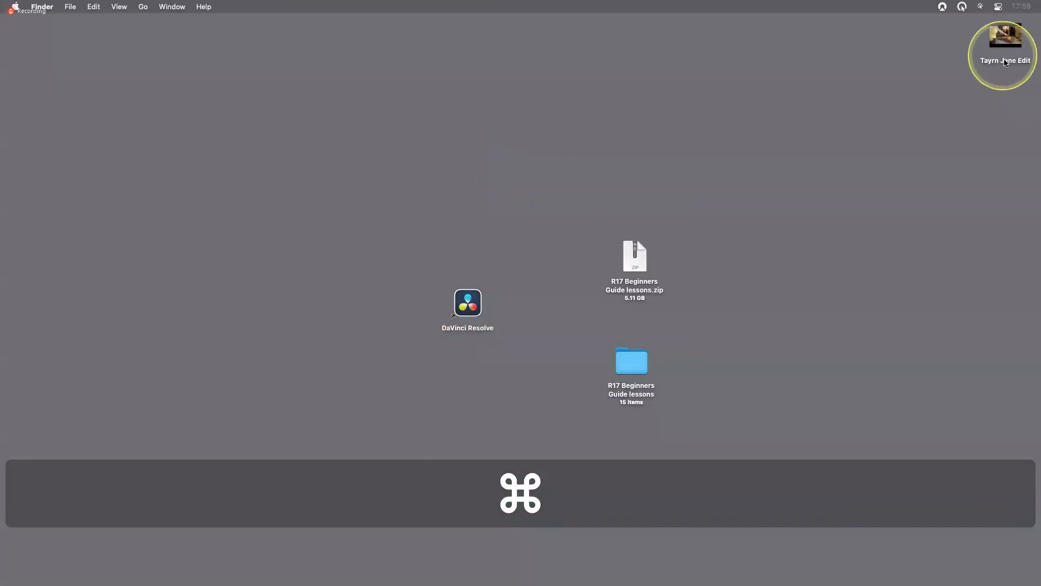
{"action": "left_click_drag", "start_coordinate": [1005, 62], "coordinate": [523, 212]}
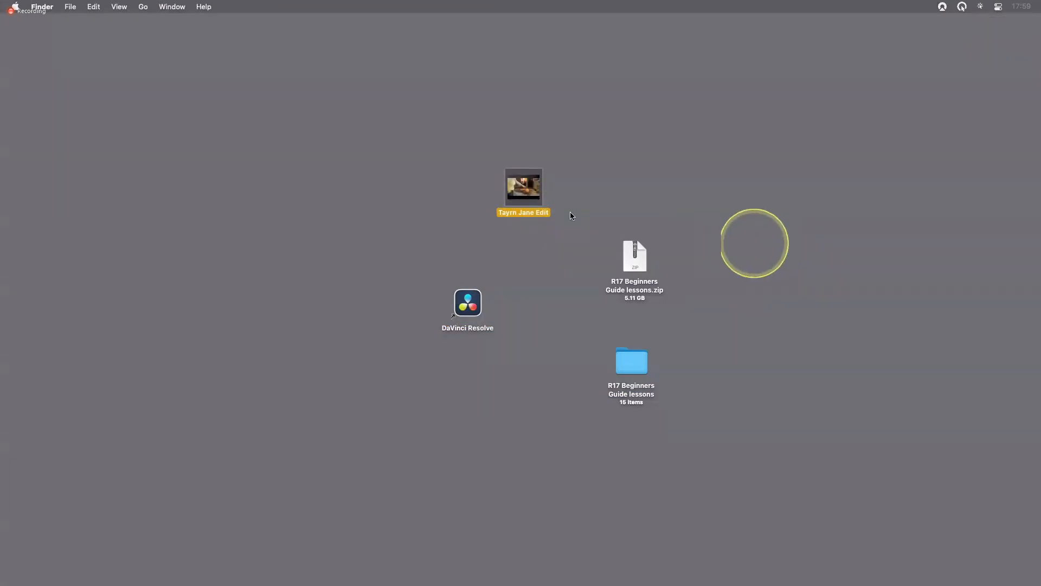
Preview the Tayrn Jane Edit movie in Quick Look, close the preview and deselect the file
{"action": "key", "text": "space"}
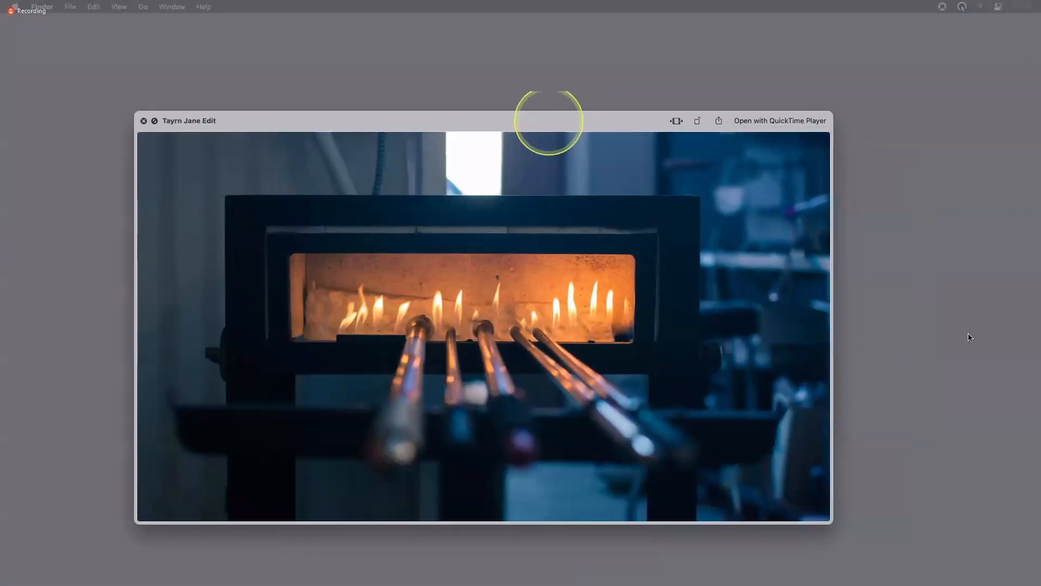
{"action": "left_click_drag", "start_coordinate": [549, 121], "coordinate": [606, 76]}
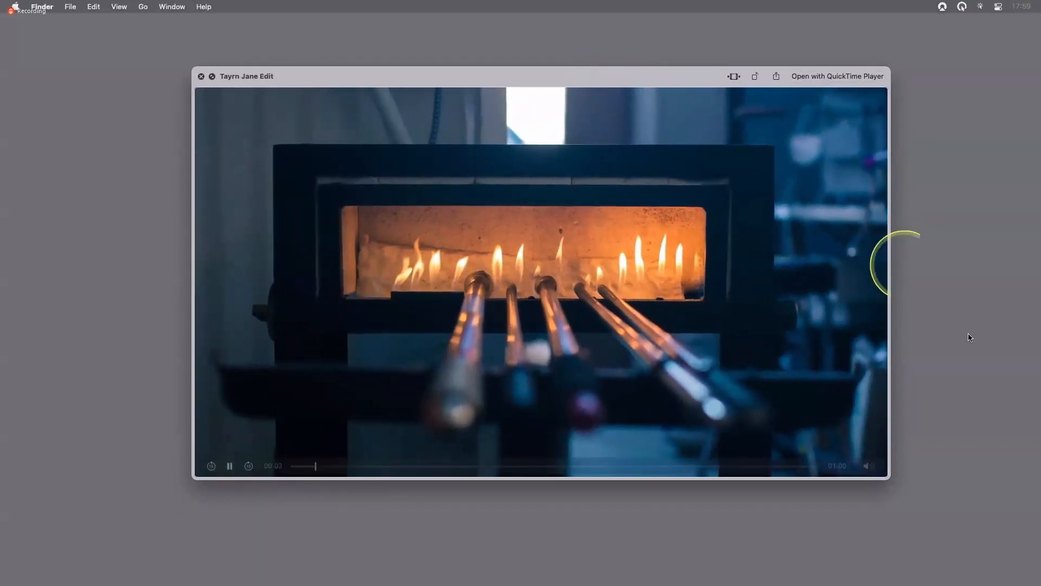
{"action": "key", "text": "space"}
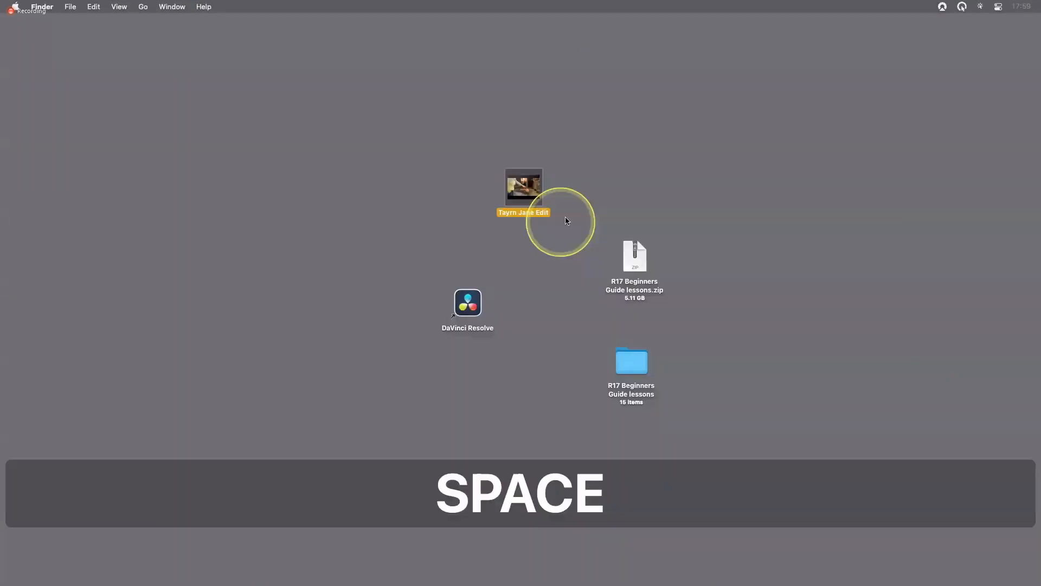
{"action": "key", "text": "space"}
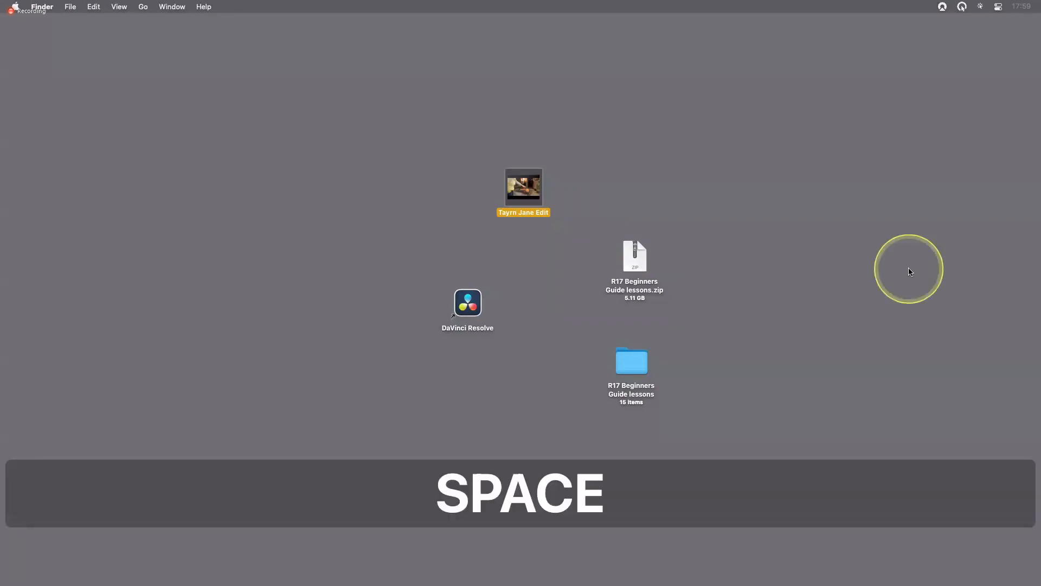
{"action": "key", "text": "space"}
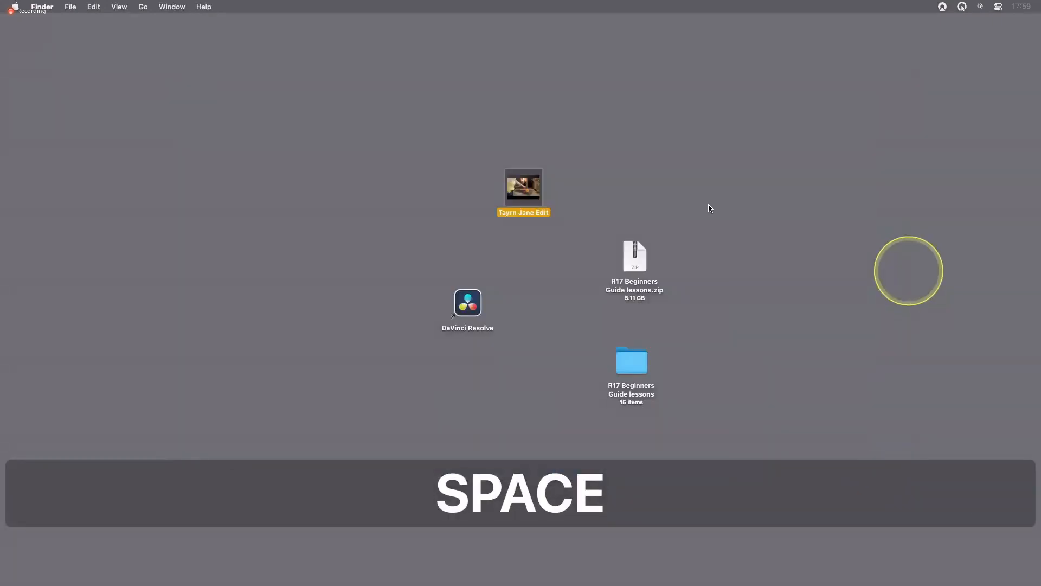
{"action": "left_click", "coordinate": [709, 208]}
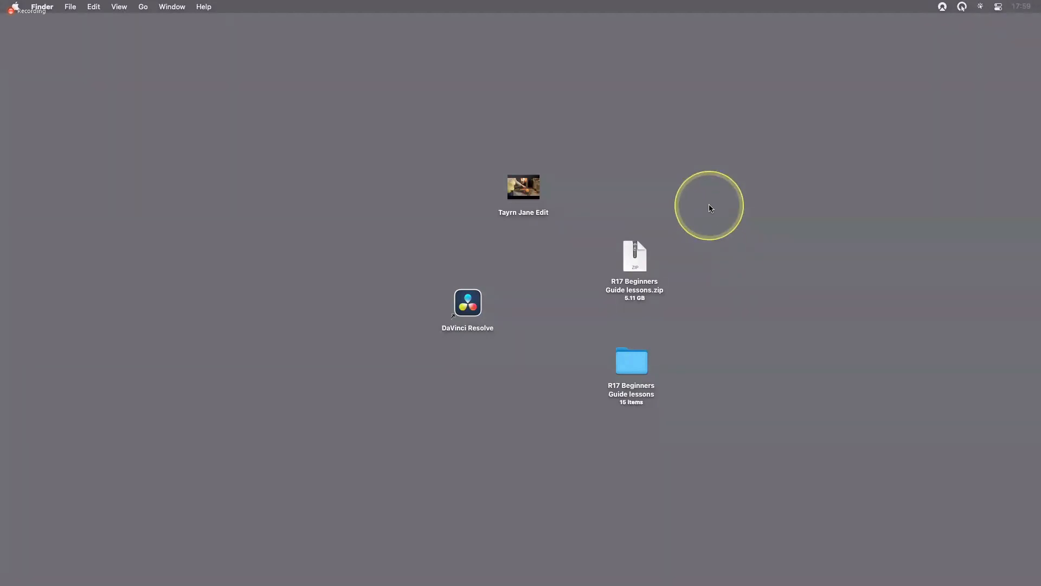
Switch back to DaVinci Resolve and move the playhead to the start of the timeline at 01:00:00:00
{"action": "key", "text": "super+Tab"}
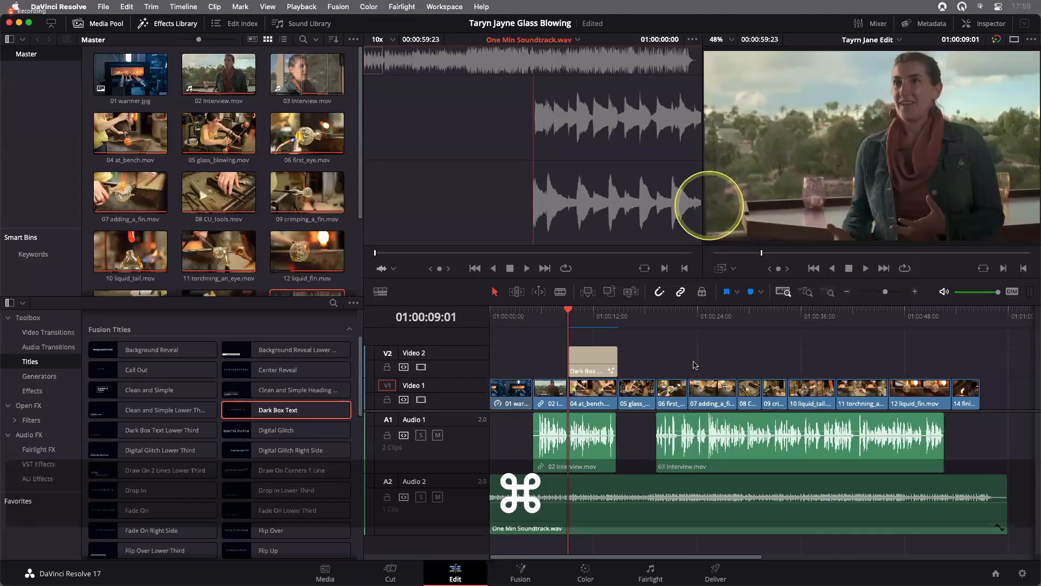
{"action": "left_click", "coordinate": [510, 314]}
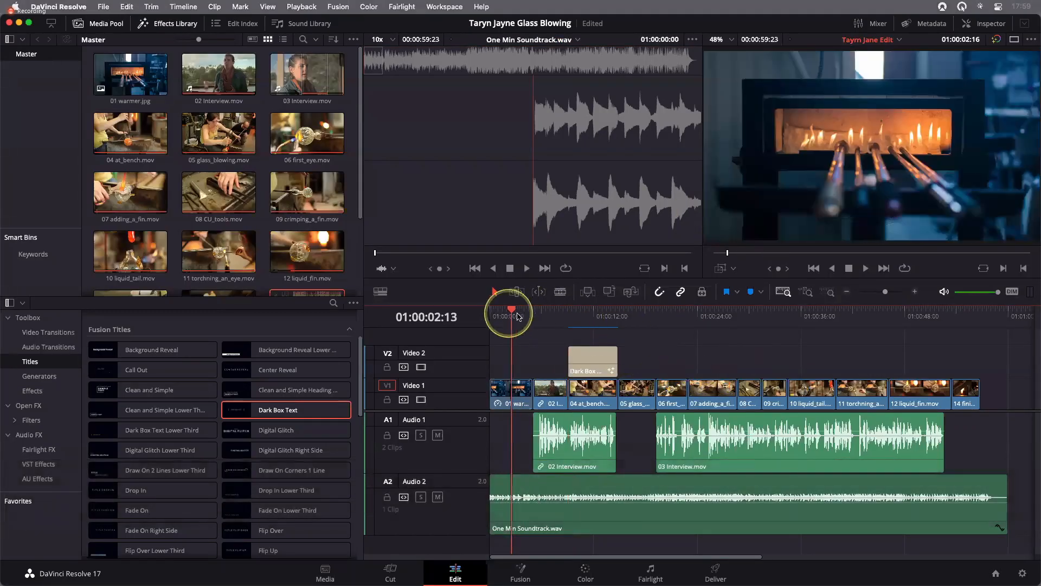
{"action": "left_click", "coordinate": [490, 313]}
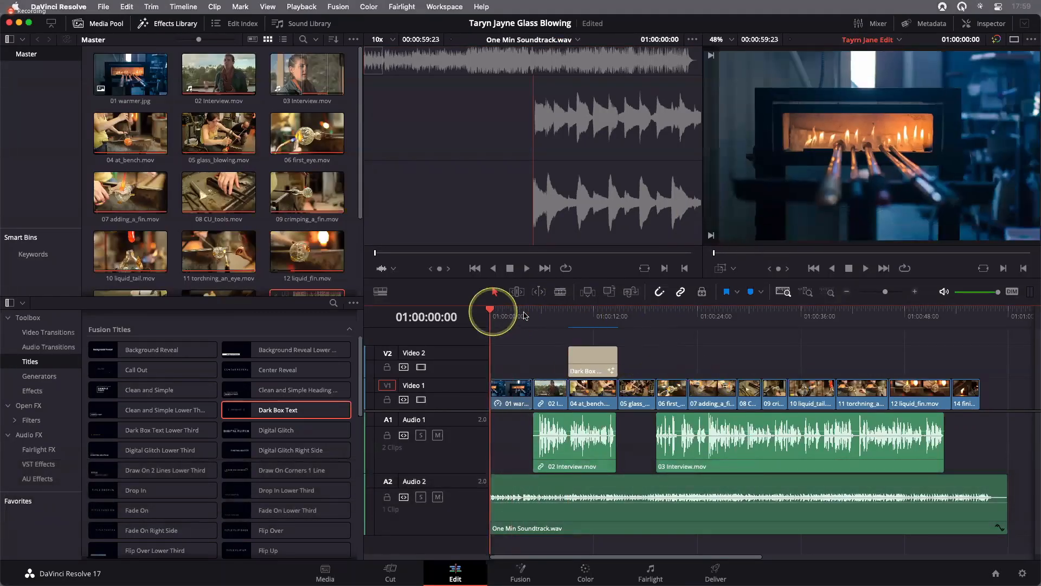
{"action": "left_click", "coordinate": [696, 347]}
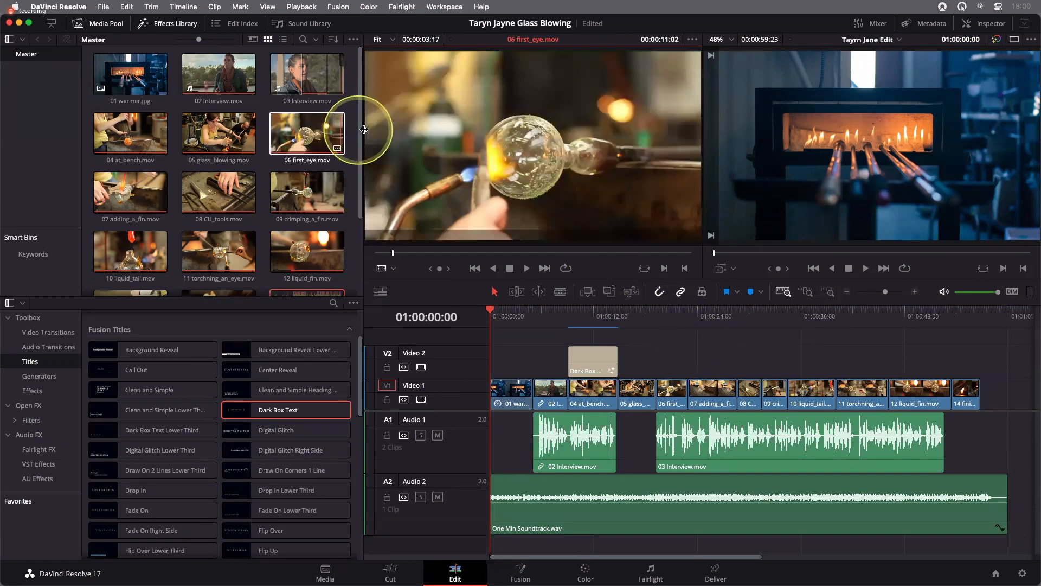
Import the timeline file Taryn Jayne Glass Blowing Finished.drt from the Lesson 02 folder of R17 Beginners Guide lessons
{"action": "left_click_drag", "start_coordinate": [360, 123], "coordinate": [363, 206]}
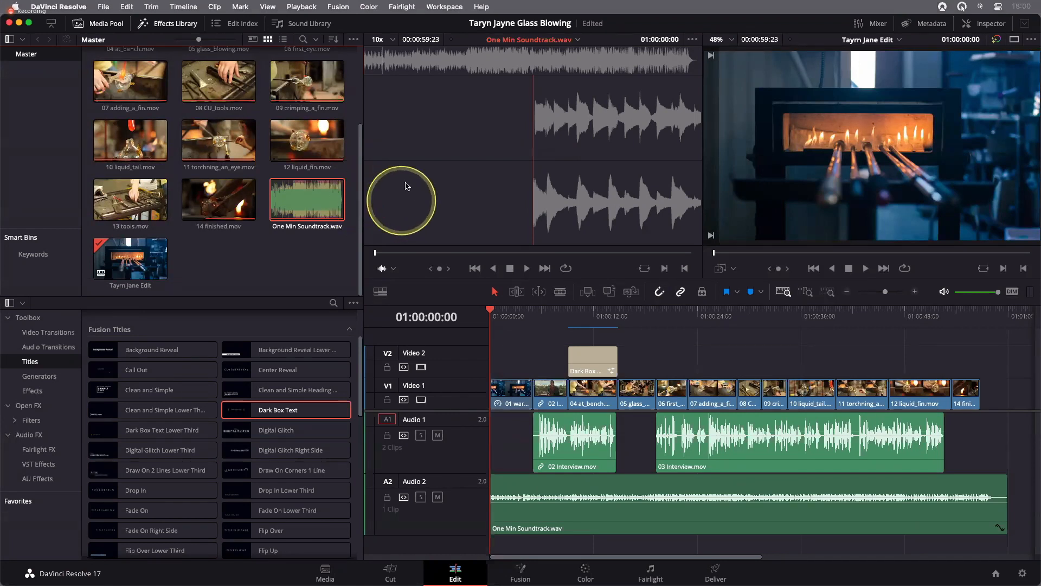
{"action": "left_click", "coordinate": [102, 7]}
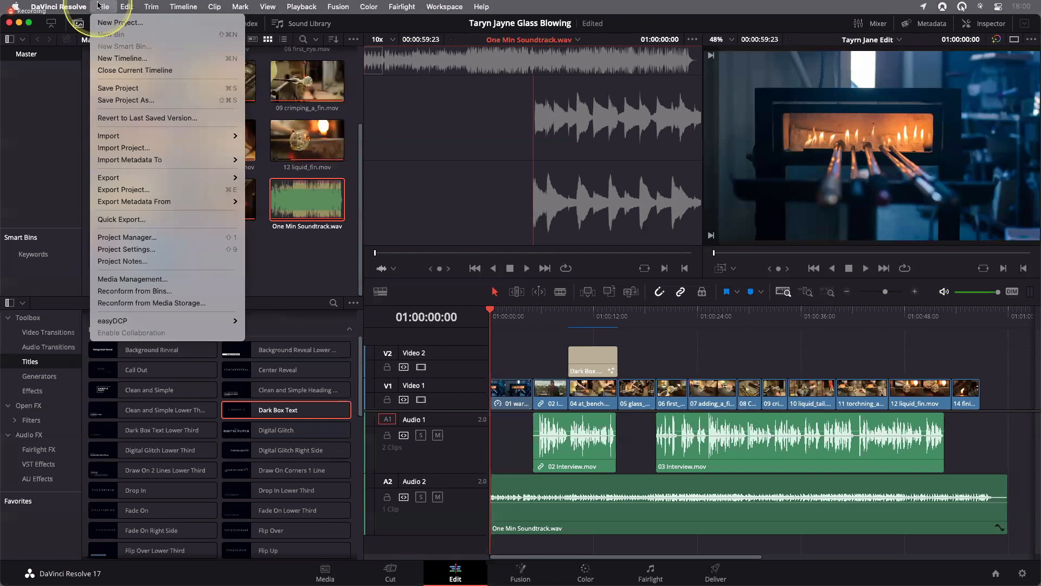
{"action": "left_click", "coordinate": [112, 139]}
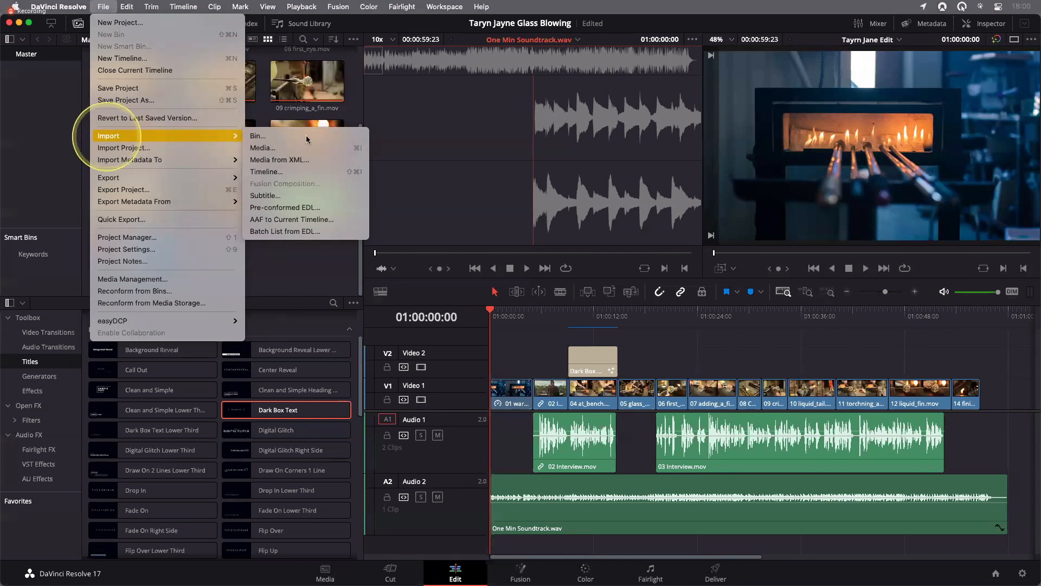
{"action": "left_click", "coordinate": [268, 172]}
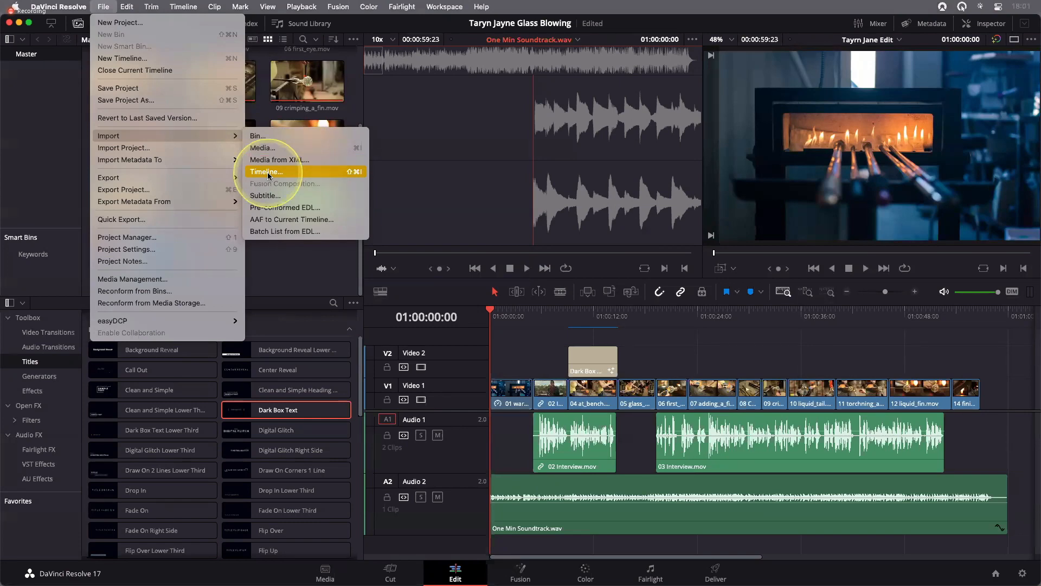
{"action": "left_click", "coordinate": [268, 171]}
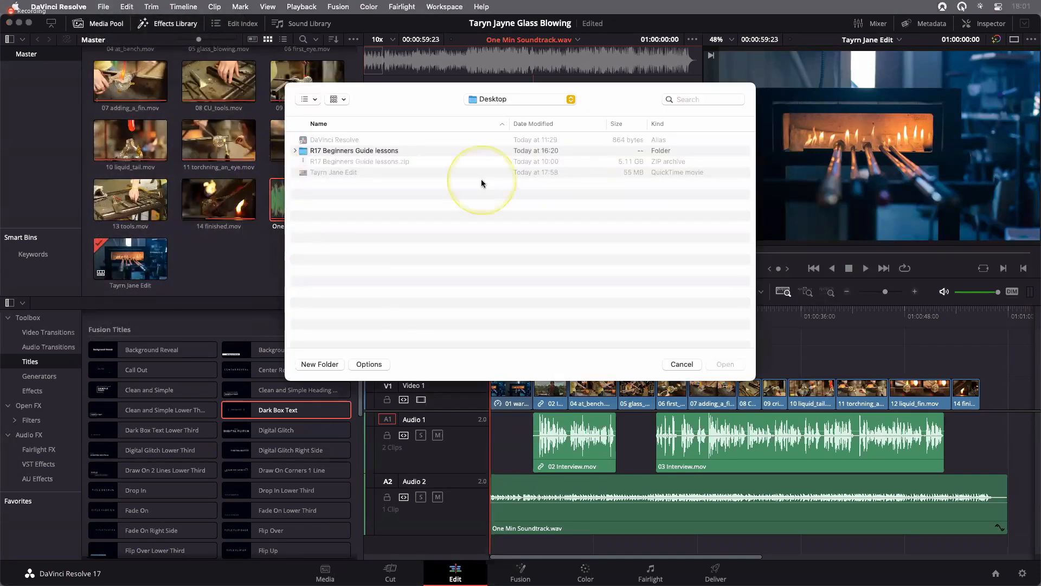
{"action": "double_click", "coordinate": [371, 152]}
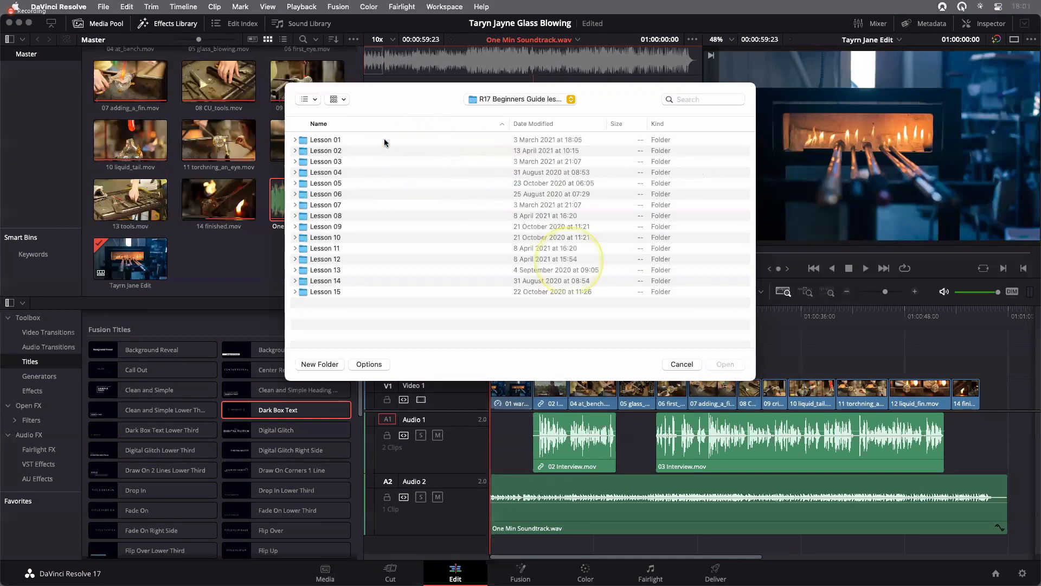
{"action": "double_click", "coordinate": [326, 149]}
{"action": "left_click", "coordinate": [314, 140]}
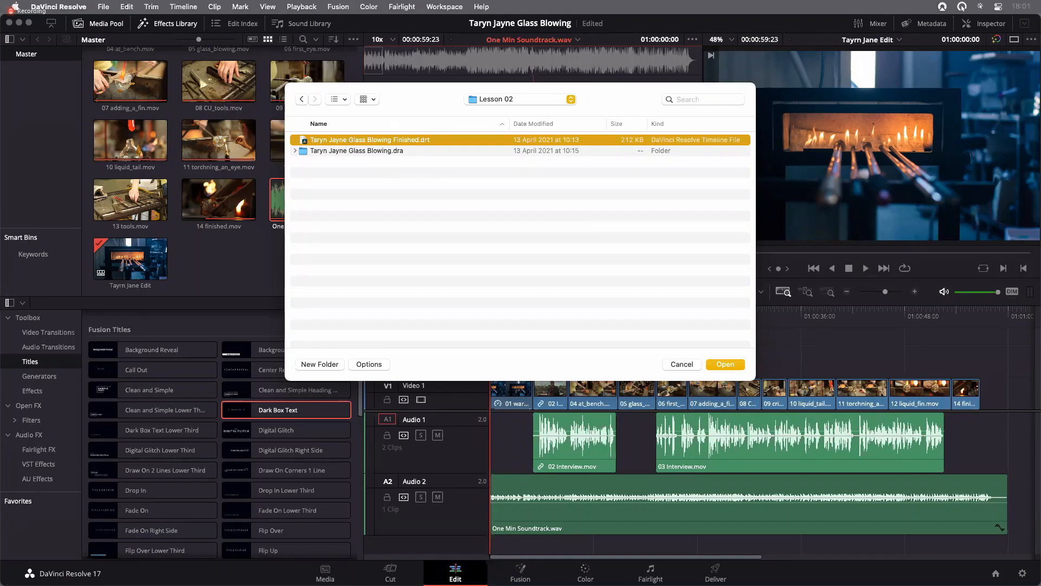
{"action": "left_click", "coordinate": [726, 365]}
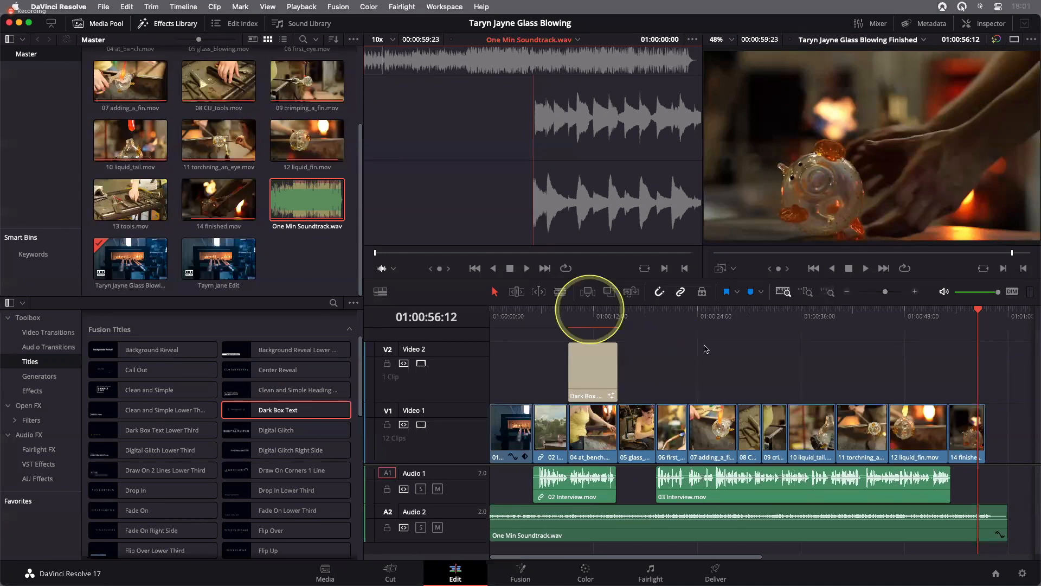
Scrub back through the imported finished timeline to the 07 adding_a_fin.mov clip at 01:00:24:20
{"action": "left_click", "coordinate": [869, 312]}
{"action": "left_click", "coordinate": [836, 312]}
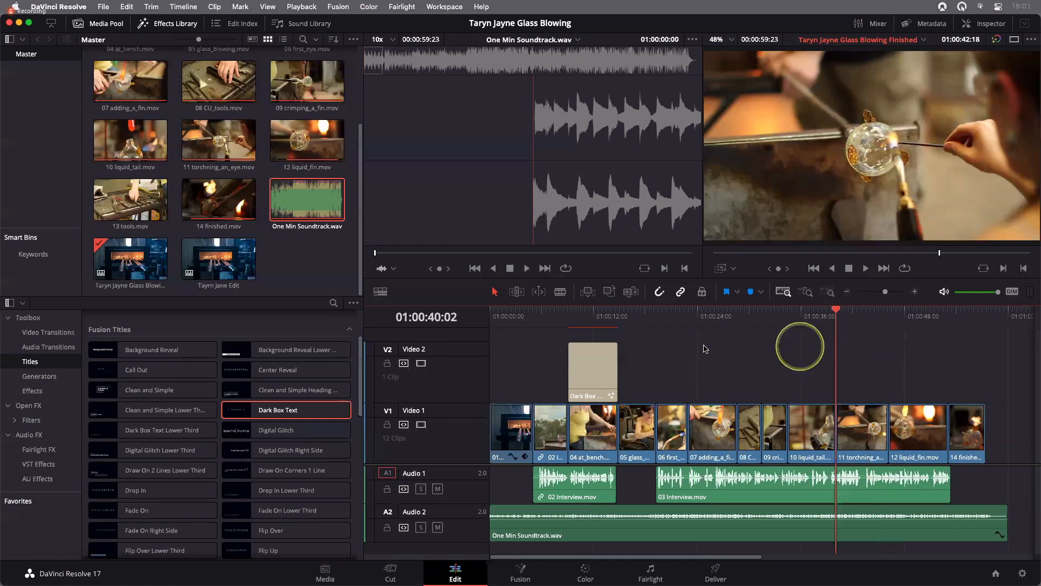
{"action": "left_click", "coordinate": [705, 348]}
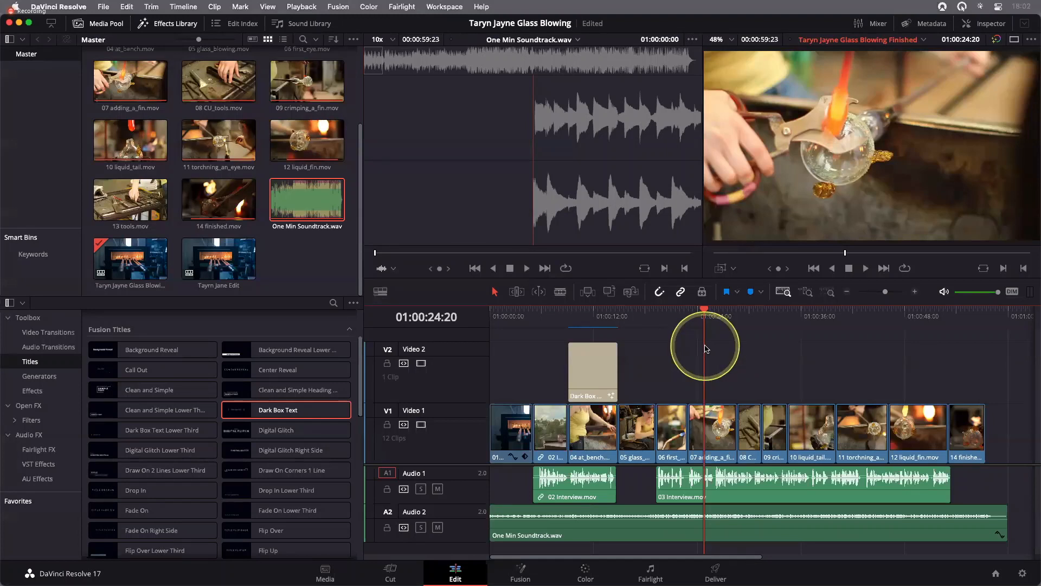
Check the installed DaVinci Resolve version information, close it and switch to another application
{"action": "left_click", "coordinate": [59, 6]}
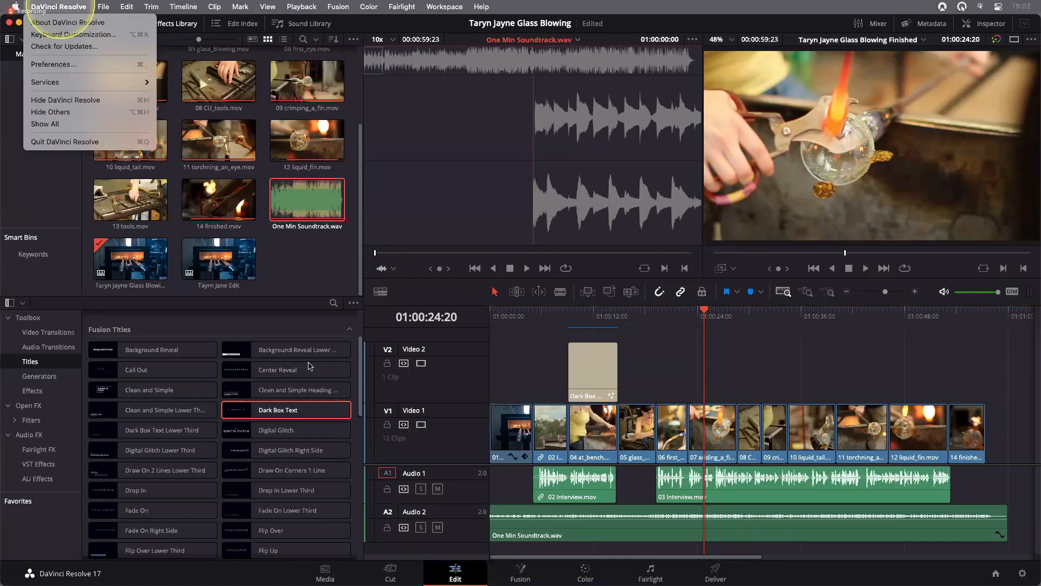
{"action": "left_click", "coordinate": [67, 22]}
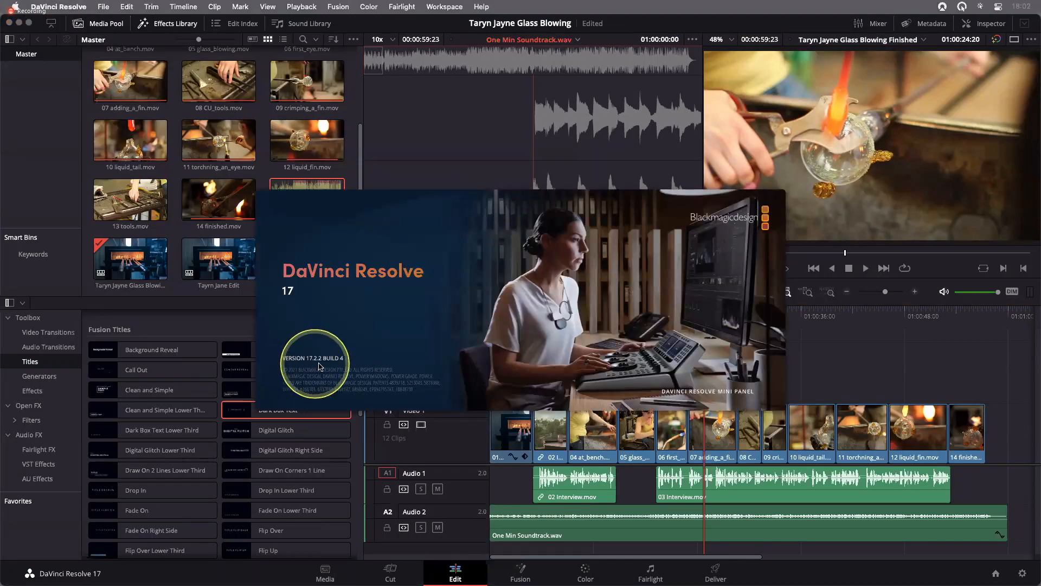
{"action": "left_click", "coordinate": [696, 391]}
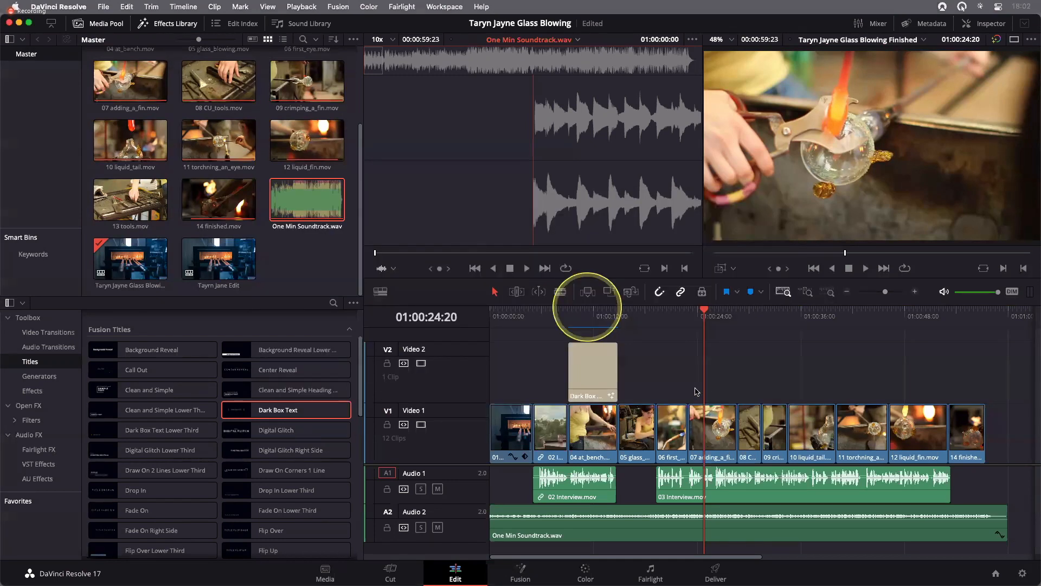
{"action": "left_click", "coordinate": [696, 391]}
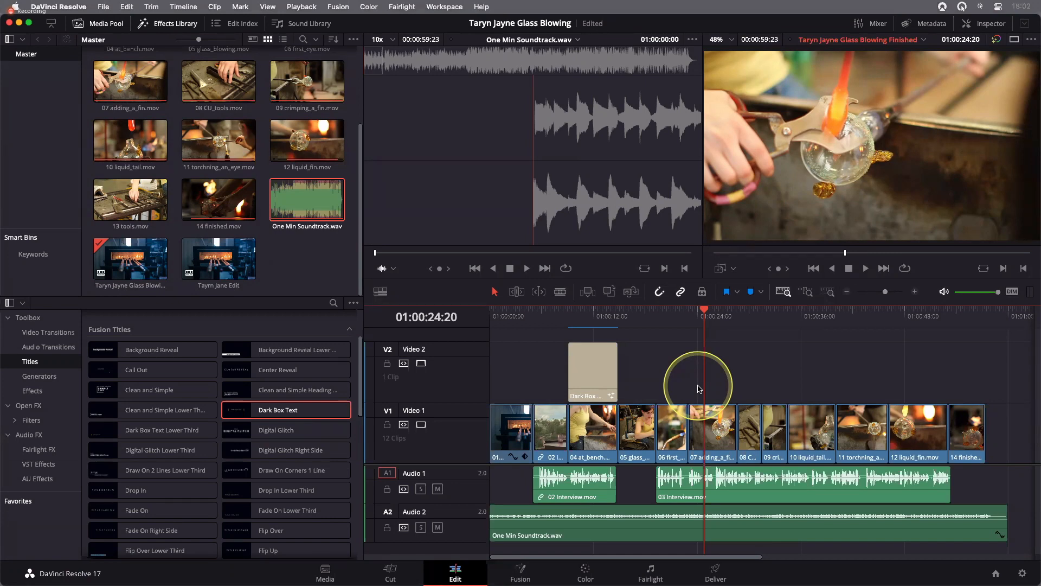
{"action": "key", "text": "super+Tab"}
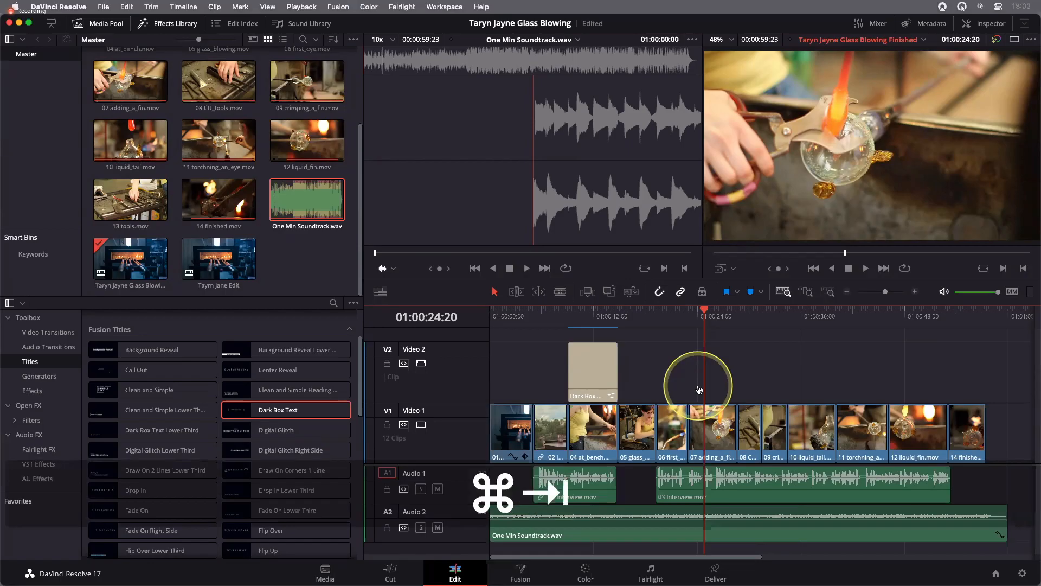
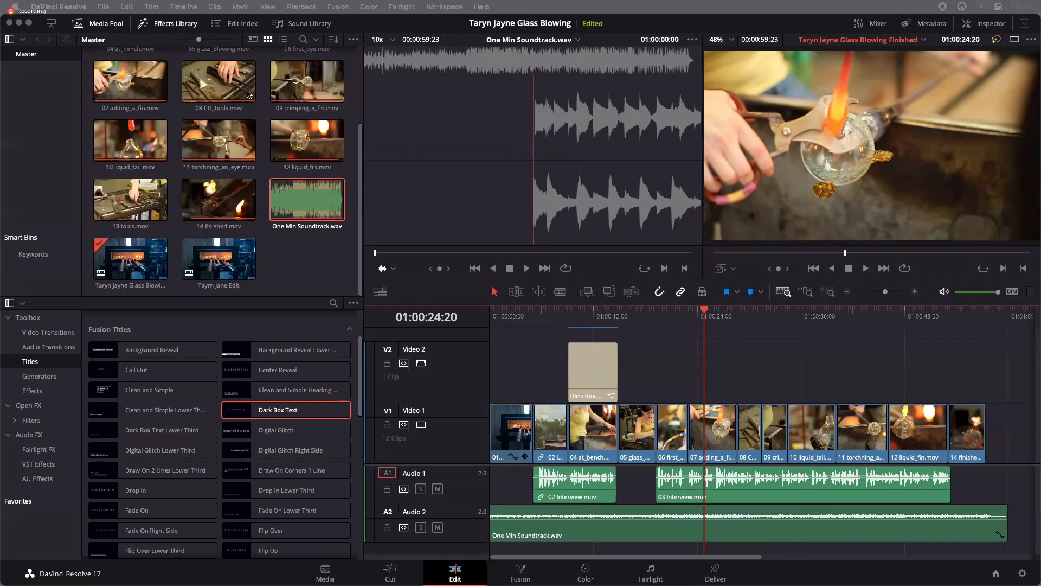
Open the Project Manager to view the stored projects, and close it again
{"action": "left_click", "coordinate": [103, 9]}
{"action": "left_click", "coordinate": [103, 7]}
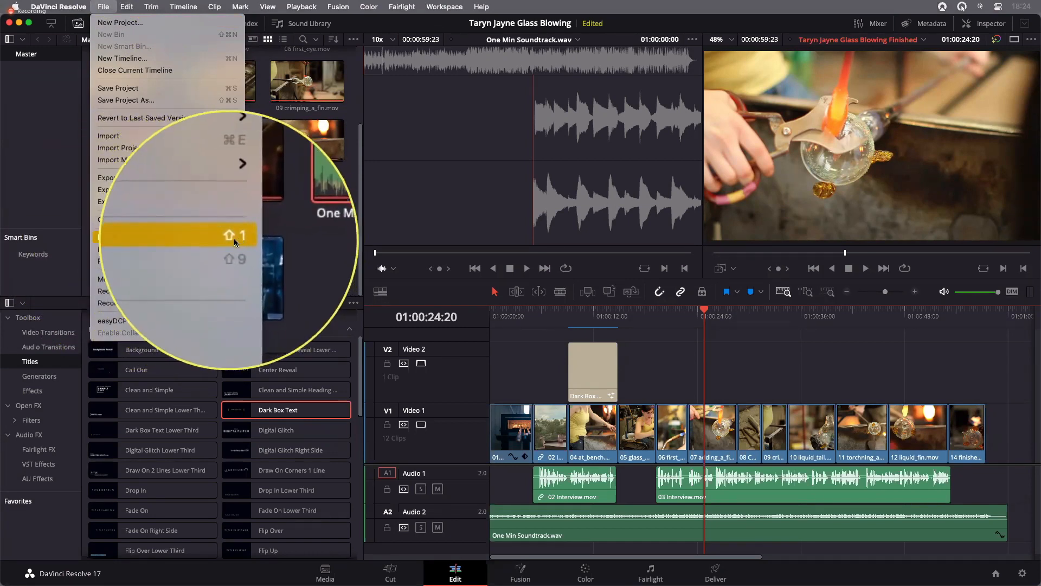
{"action": "left_click", "coordinate": [144, 243]}
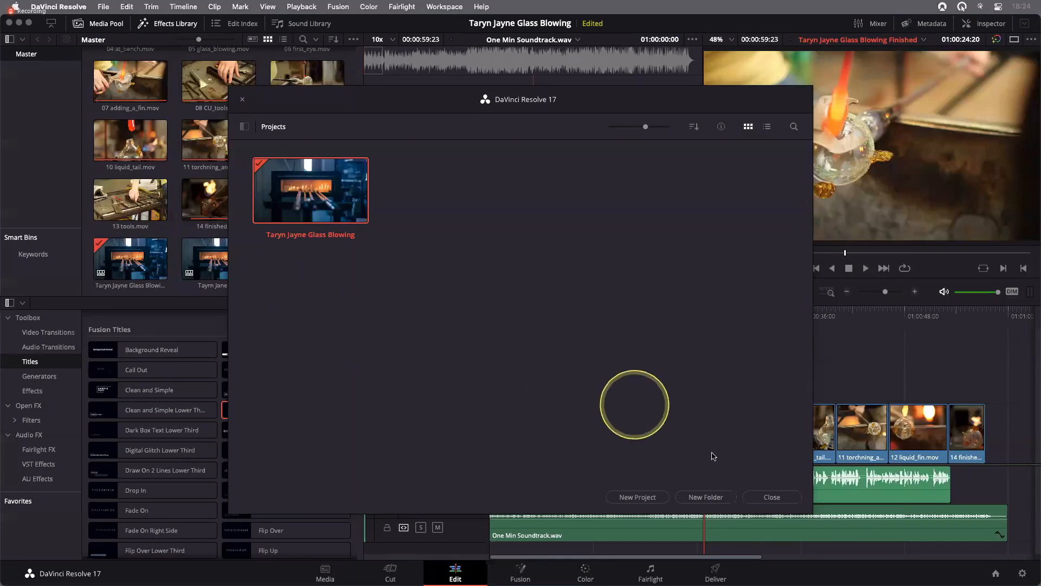
{"action": "left_click", "coordinate": [771, 497]}
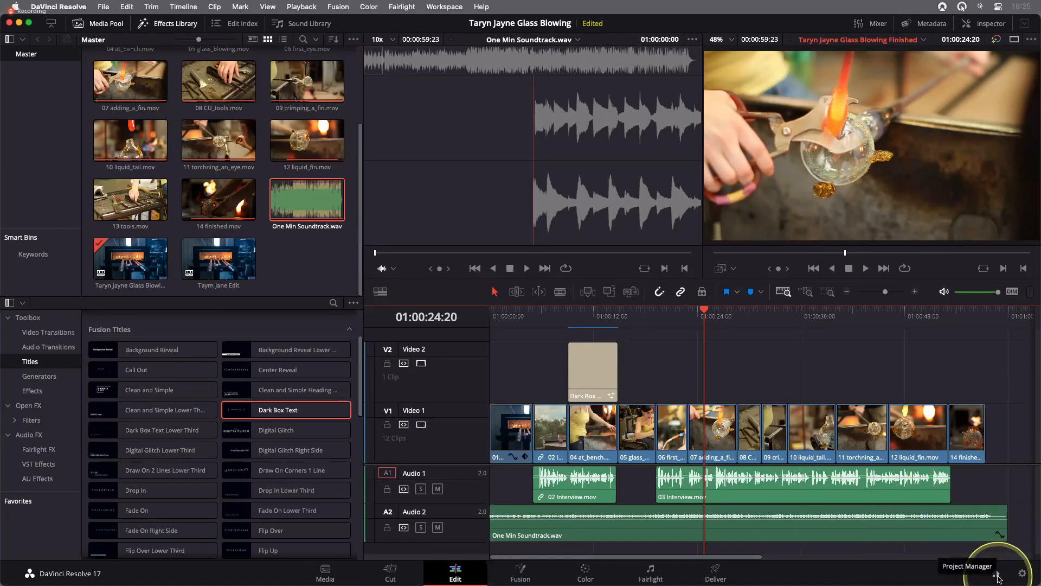
Create a new project named My New Project from the Project Manager
{"action": "left_click", "coordinate": [997, 573]}
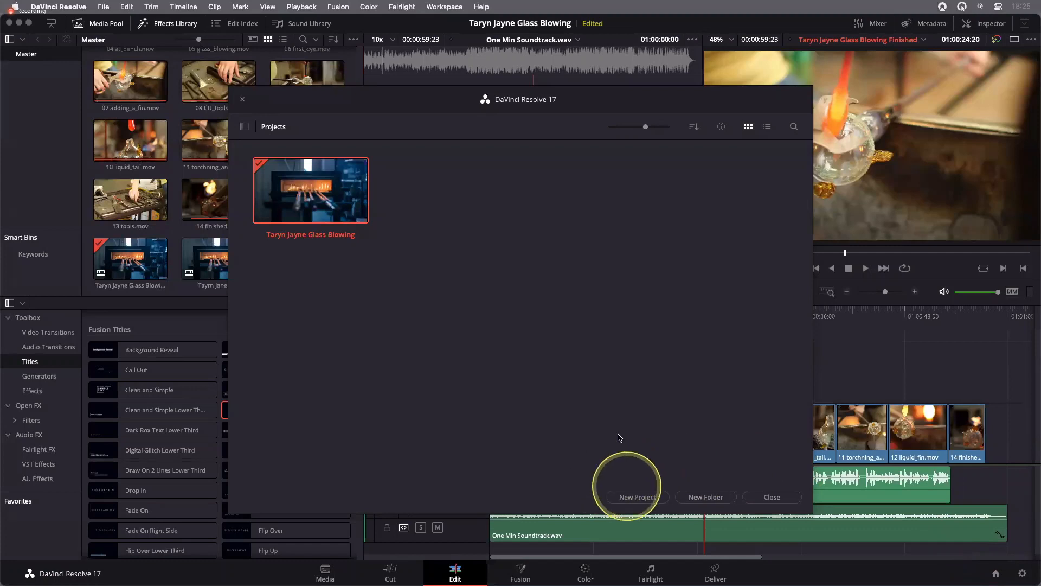
{"action": "left_click", "coordinate": [639, 497]}
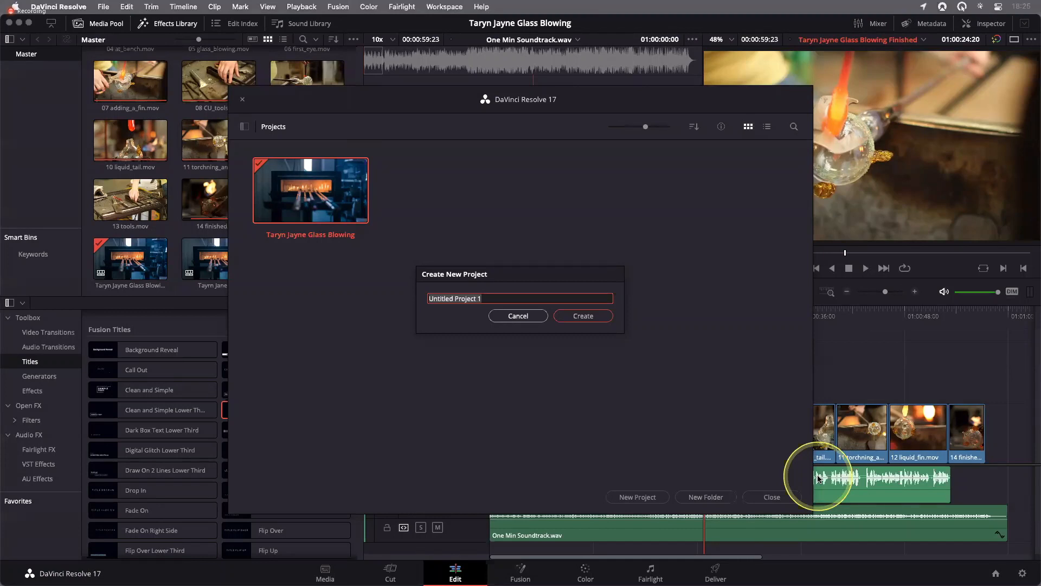
{"action": "type", "text": "My New Project"}
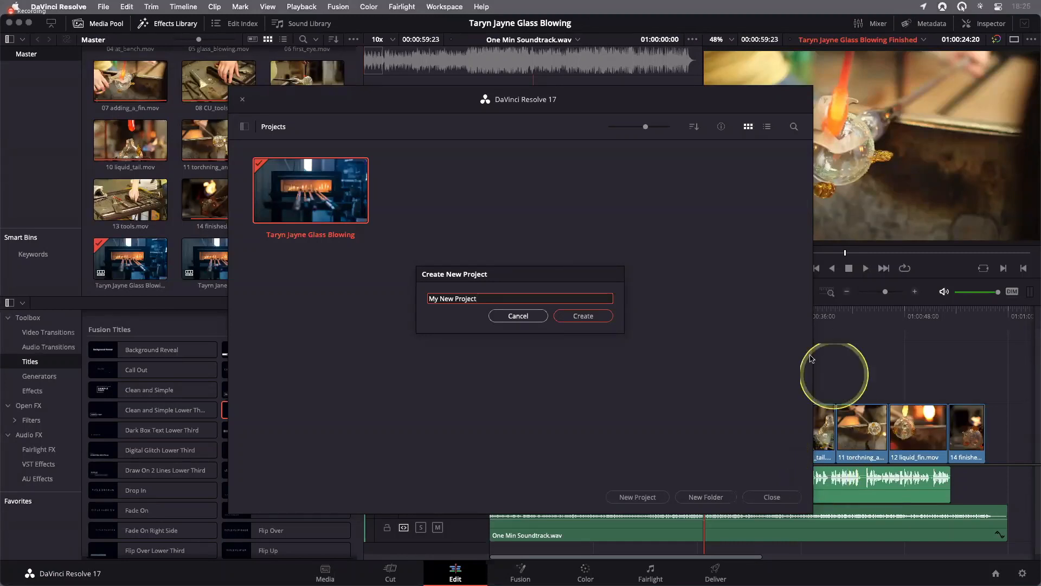
{"action": "left_click", "coordinate": [570, 319]}
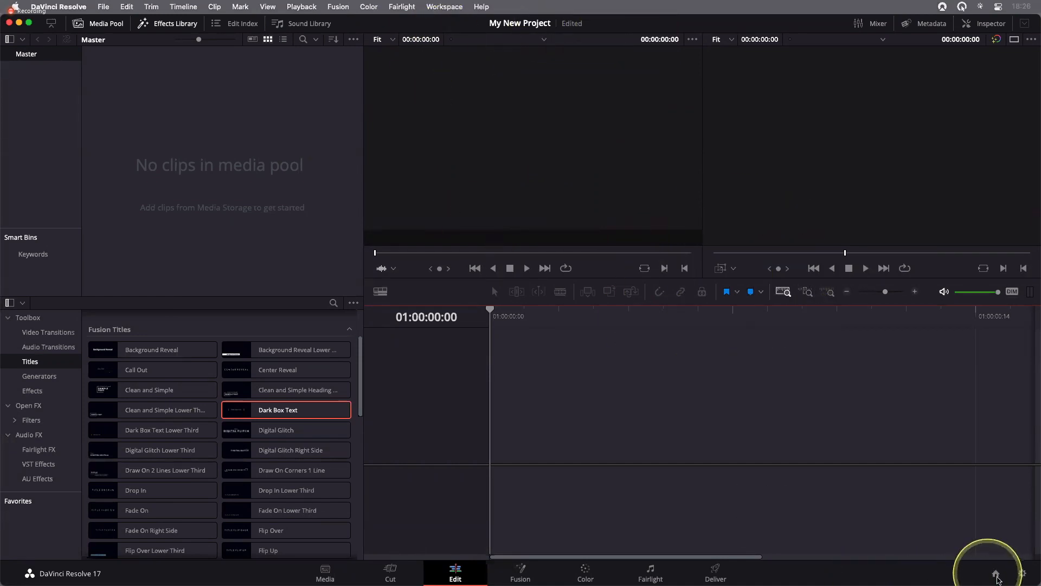
Reset the user interface layout of the new project to its default
{"action": "left_click", "coordinate": [996, 575]}
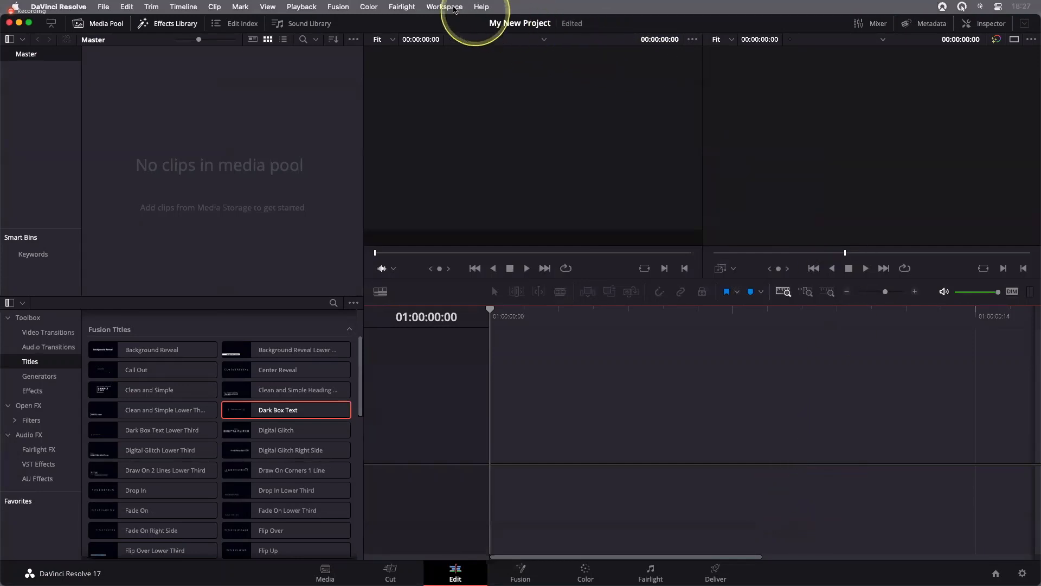
{"action": "left_click", "coordinate": [454, 9]}
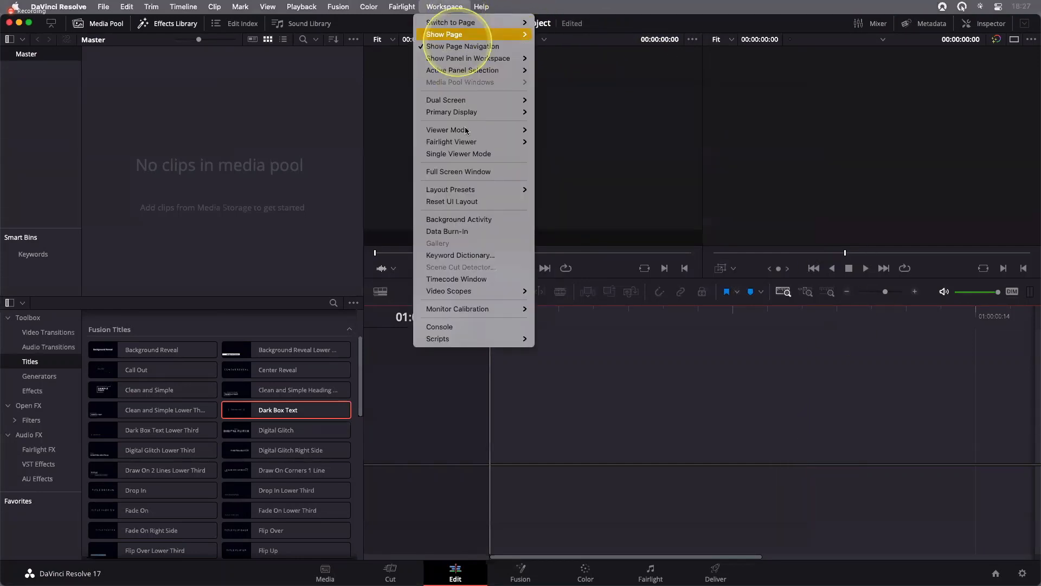
{"action": "left_click", "coordinate": [473, 208]}
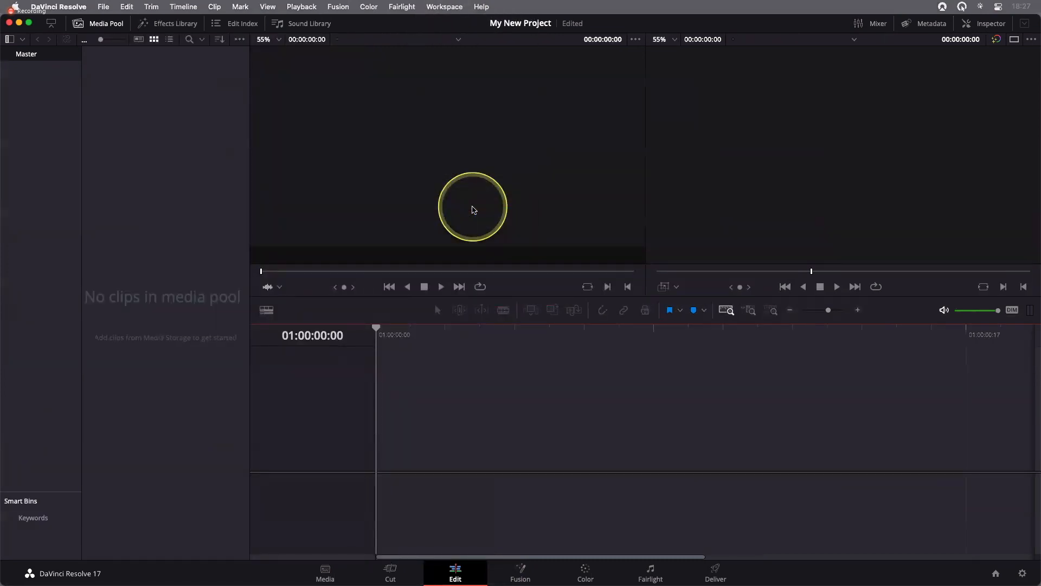
{"action": "left_click", "coordinate": [562, 387]}
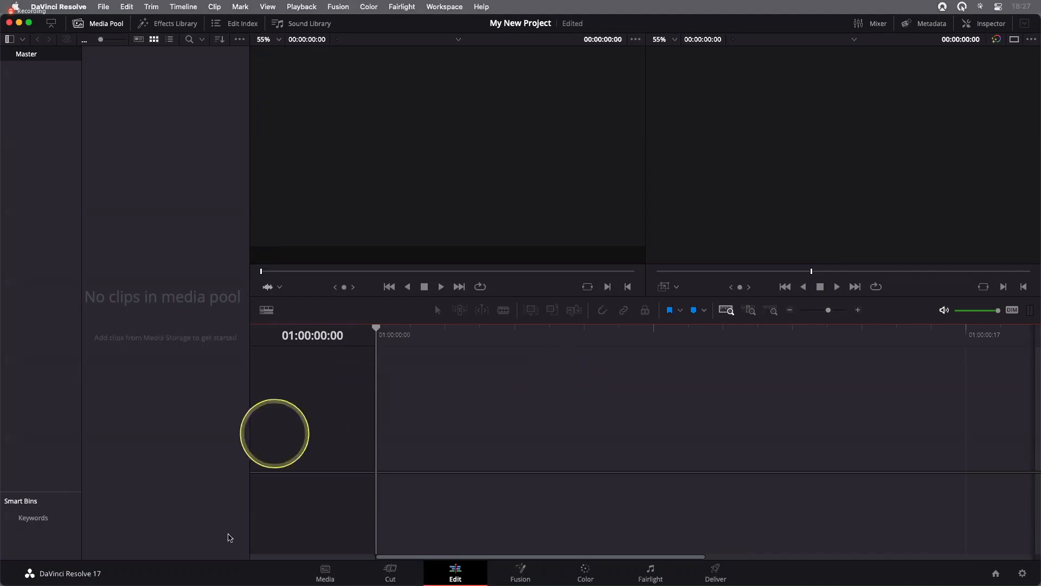
Switch to the Media page and look over the project's Master Settings, closing them without saving
{"action": "left_click", "coordinate": [323, 576]}
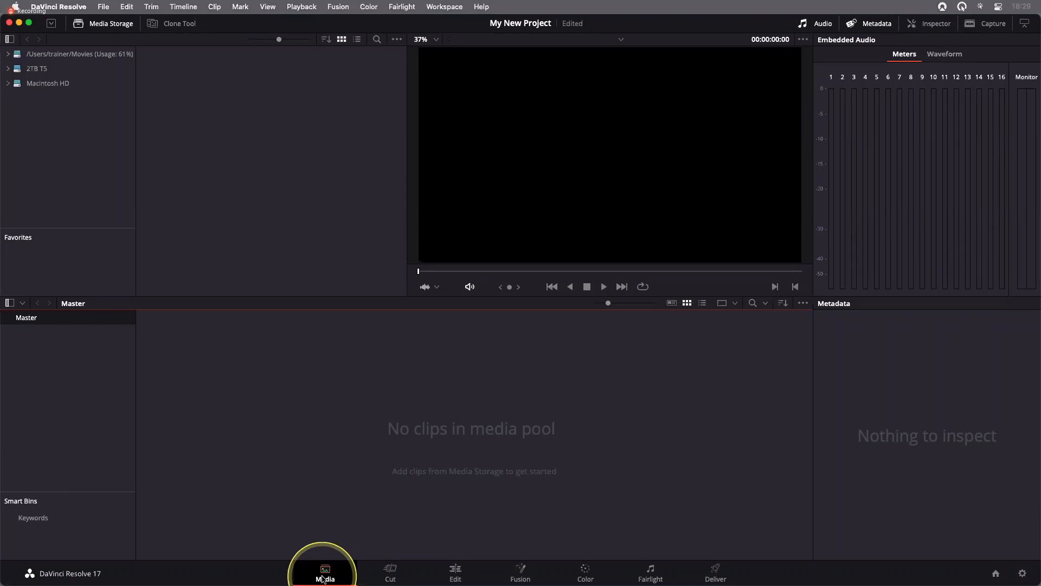
{"action": "left_click", "coordinate": [103, 7]}
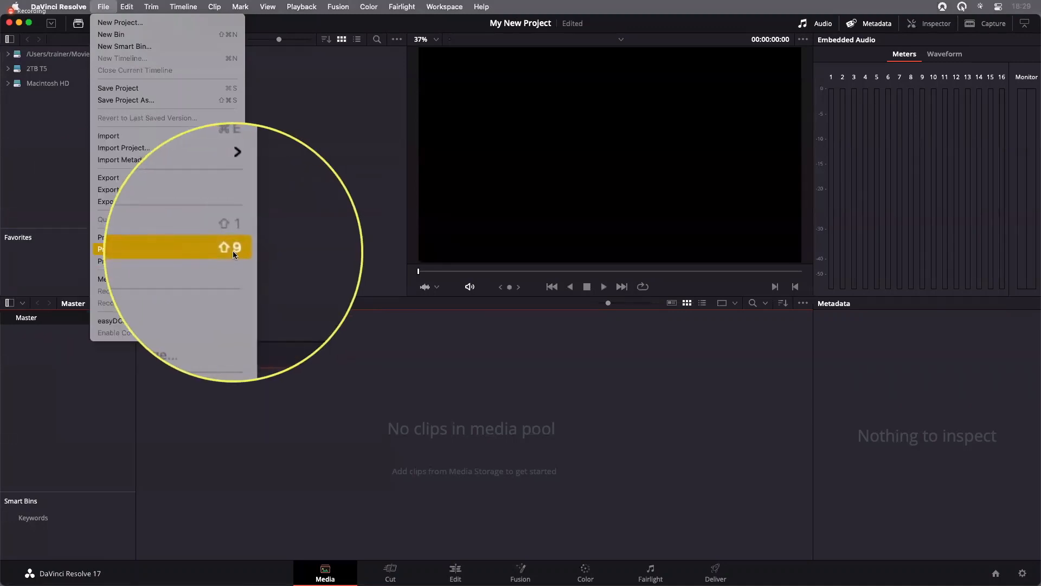
{"action": "left_click", "coordinate": [129, 249]}
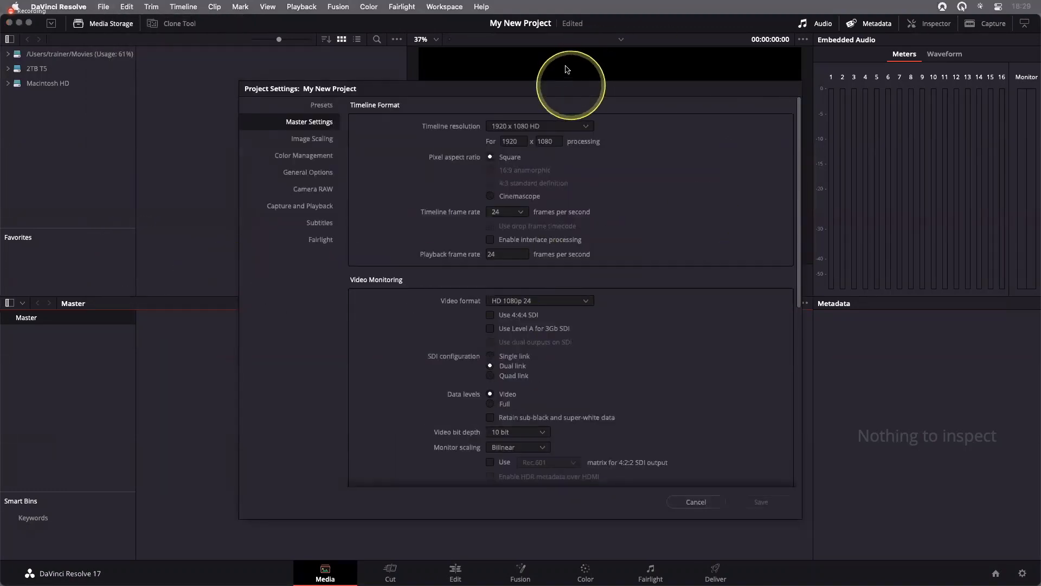
{"action": "left_click_drag", "start_coordinate": [571, 88], "coordinate": [566, 70]}
{"action": "left_click", "coordinate": [848, 239]}
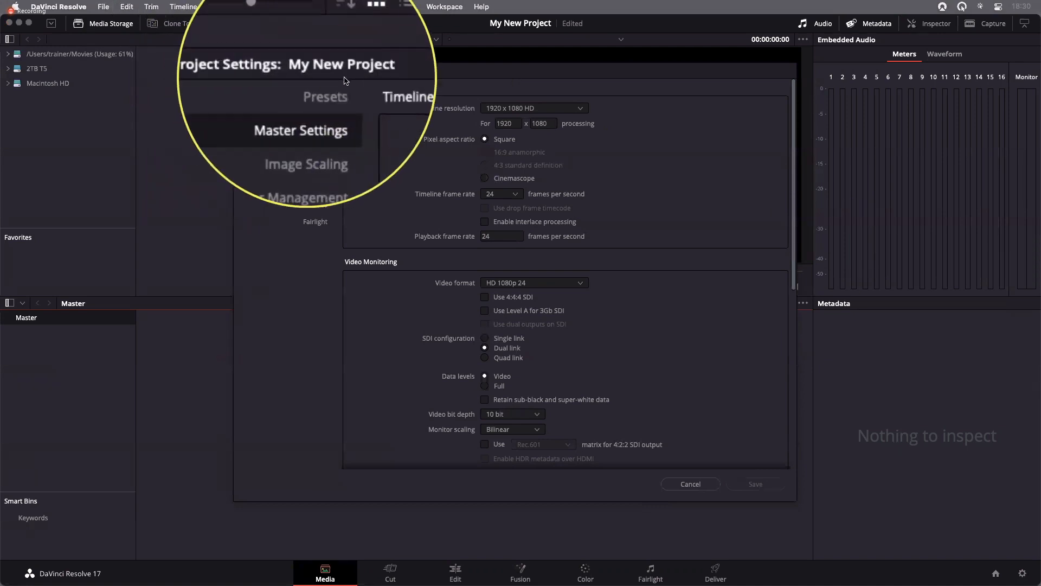
{"action": "left_click", "coordinate": [335, 81]}
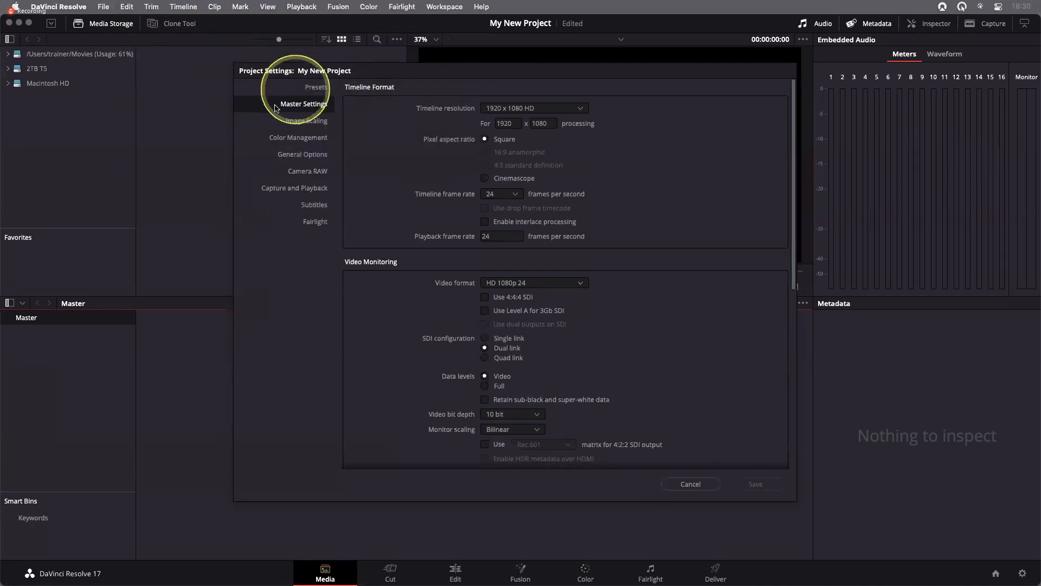
{"action": "left_click", "coordinate": [682, 484]}
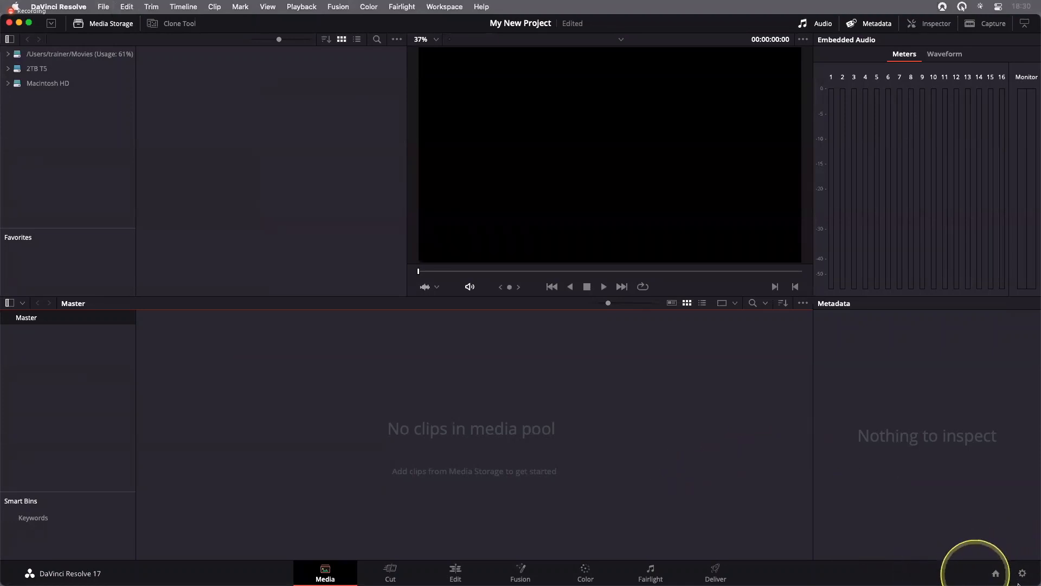
Reopen the Project Settings, look through the available timeline resolutions and set the resolution to 1280 x 720 HD 720P
{"action": "key", "text": "alt+z"}
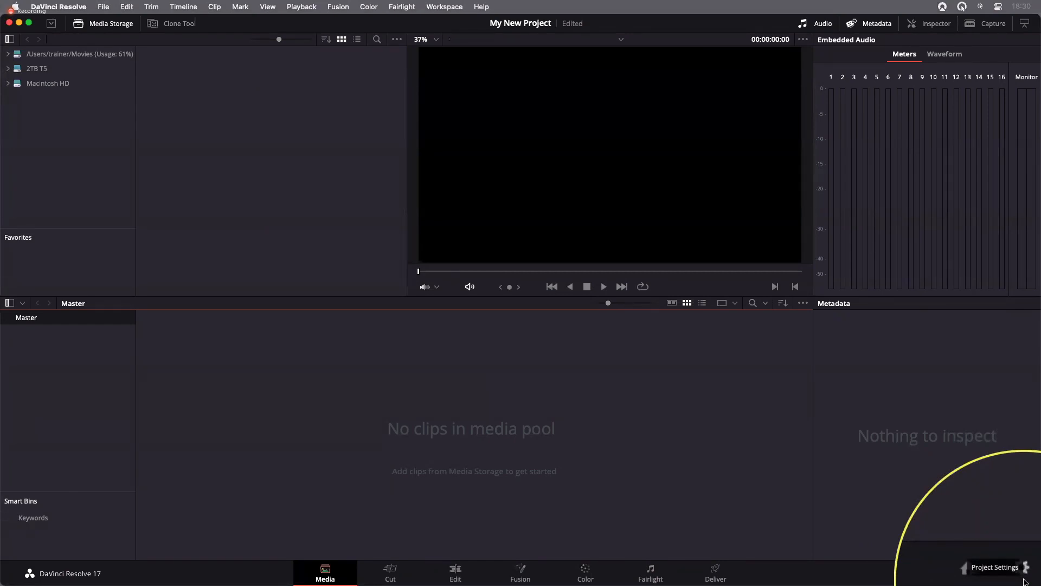
{"action": "key", "text": "alt+z"}
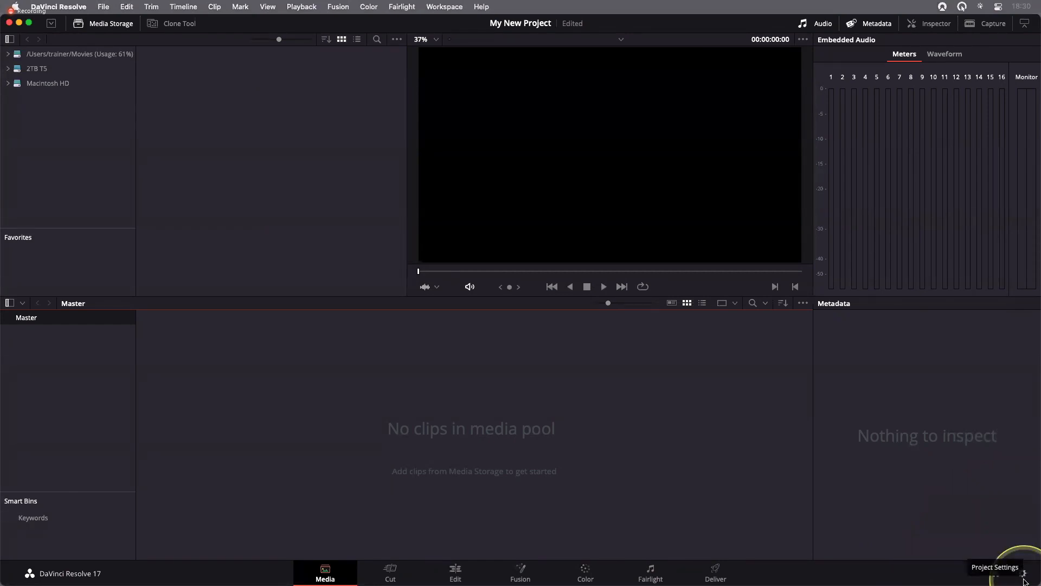
{"action": "left_click", "coordinate": [1024, 574]}
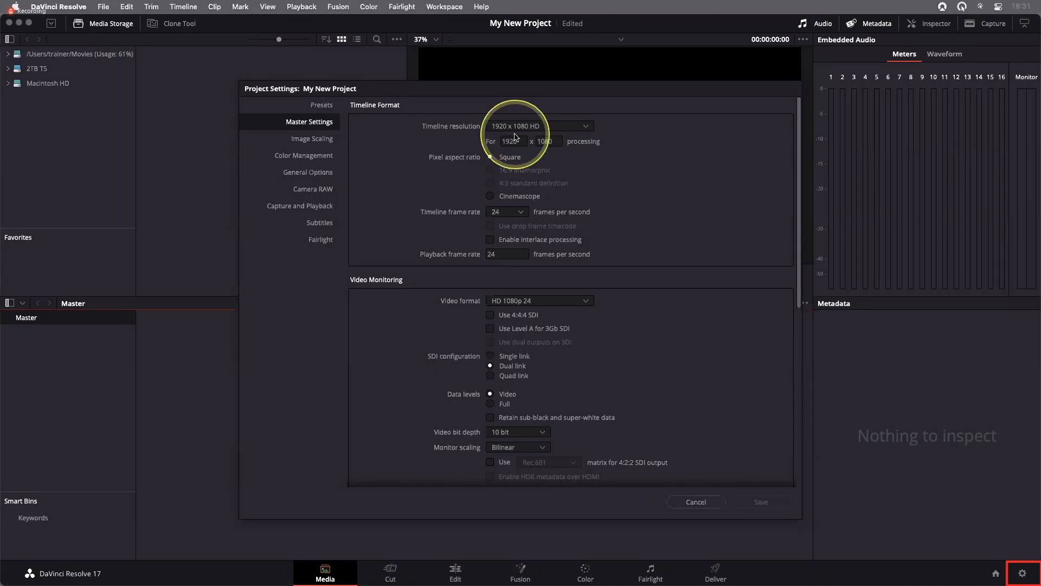
{"action": "left_click", "coordinate": [586, 128]}
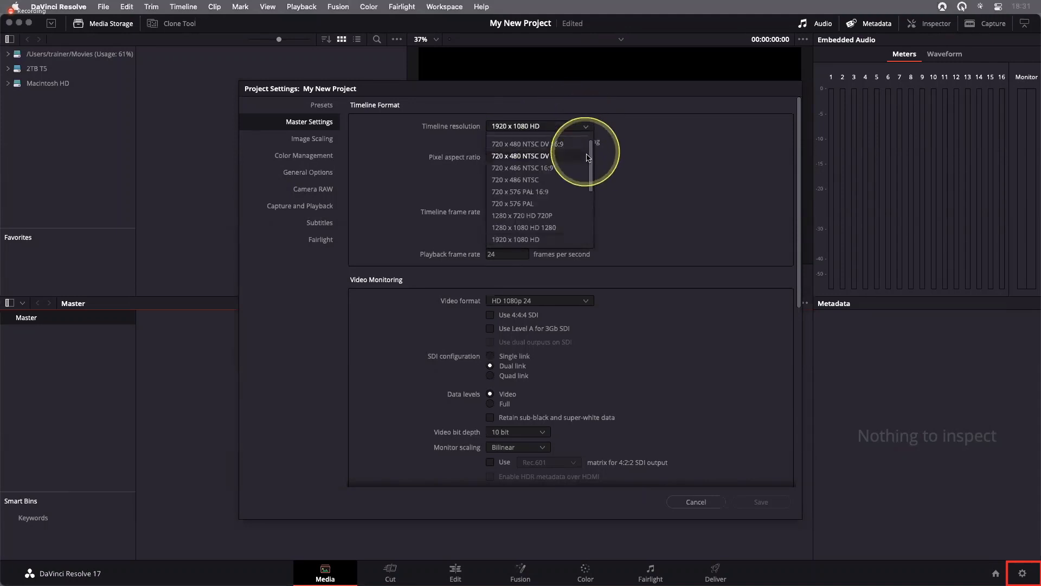
{"action": "scroll", "coordinate": [595, 158], "scroll_direction": "down", "scroll_amount": 1}
{"action": "scroll", "coordinate": [594, 186], "scroll_direction": "down", "scroll_amount": 4}
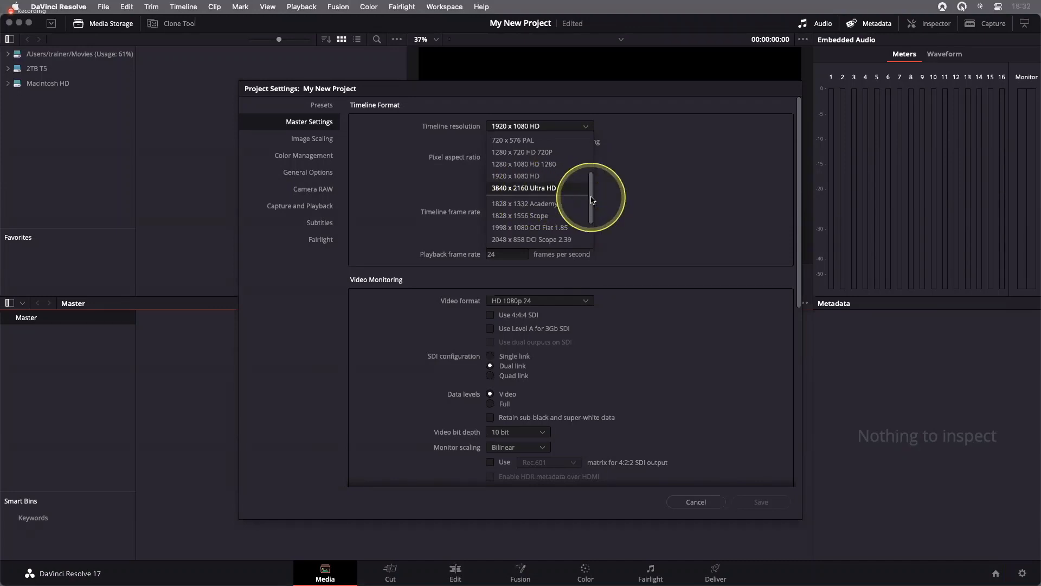
{"action": "scroll", "coordinate": [600, 200], "scroll_direction": "down", "scroll_amount": 3}
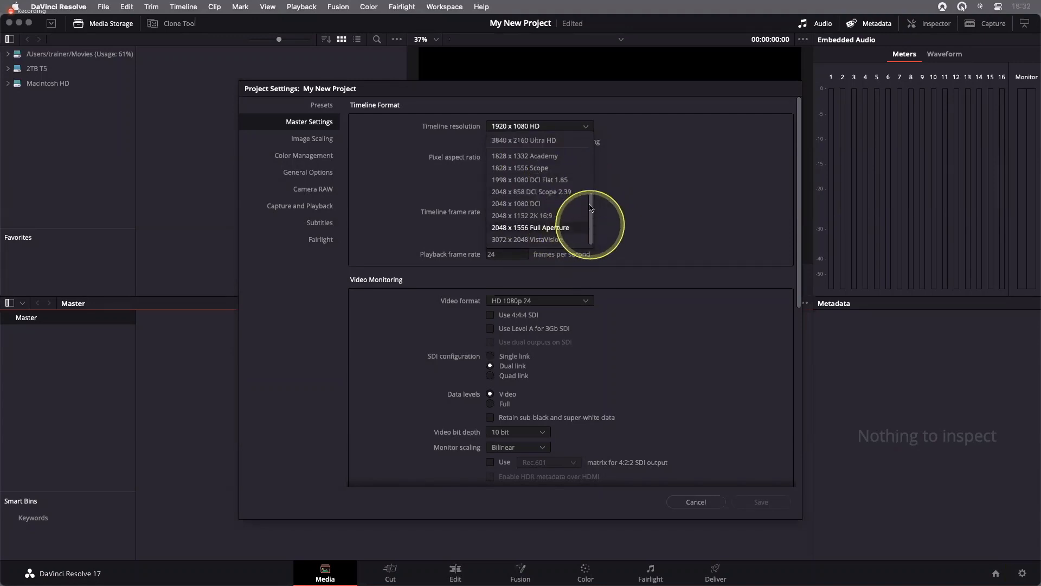
{"action": "scroll", "coordinate": [594, 206], "scroll_direction": "up", "scroll_amount": 5}
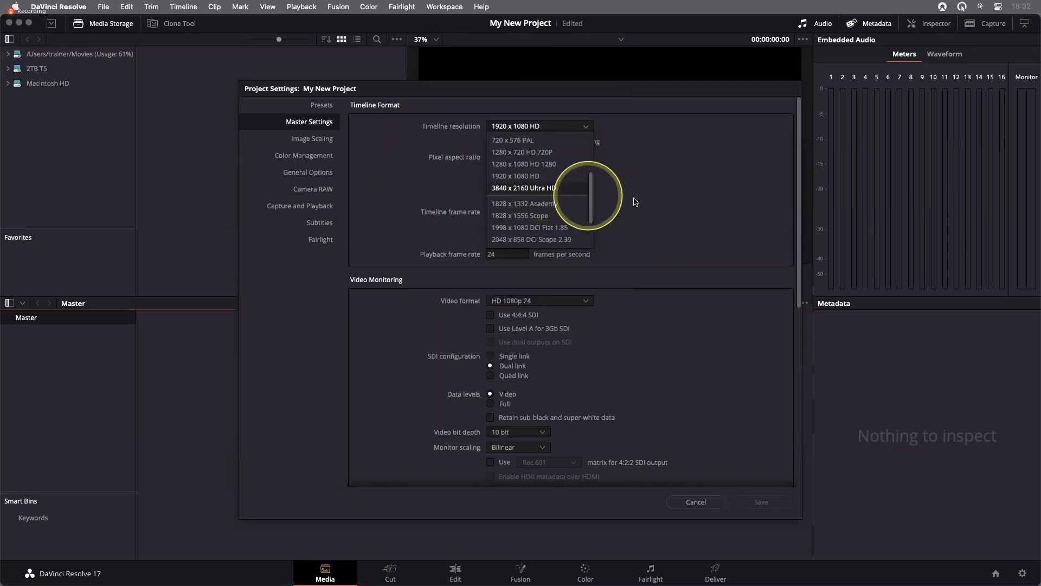
{"action": "left_click", "coordinate": [666, 244]}
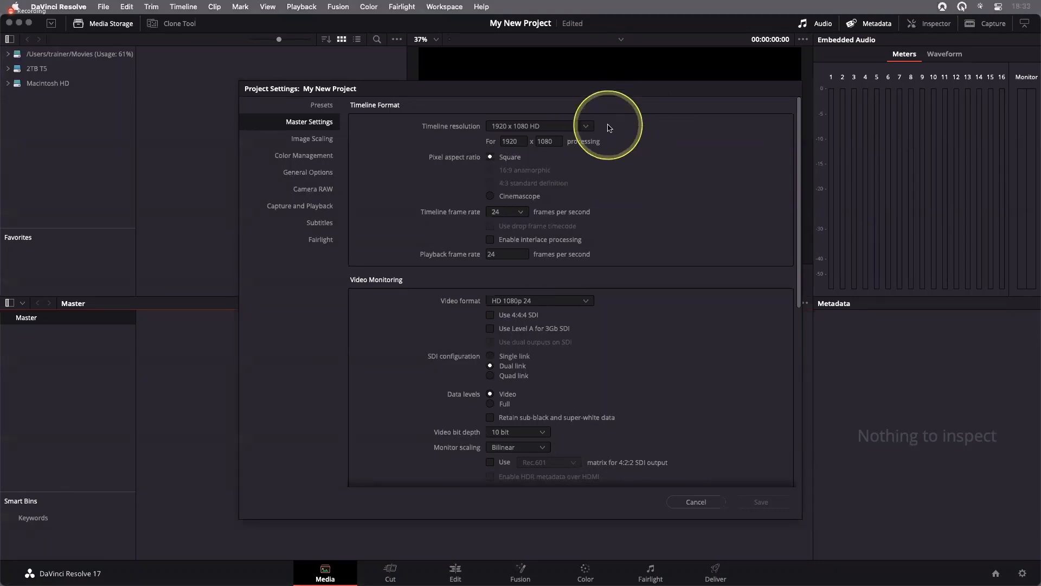
{"action": "left_click", "coordinate": [586, 128]}
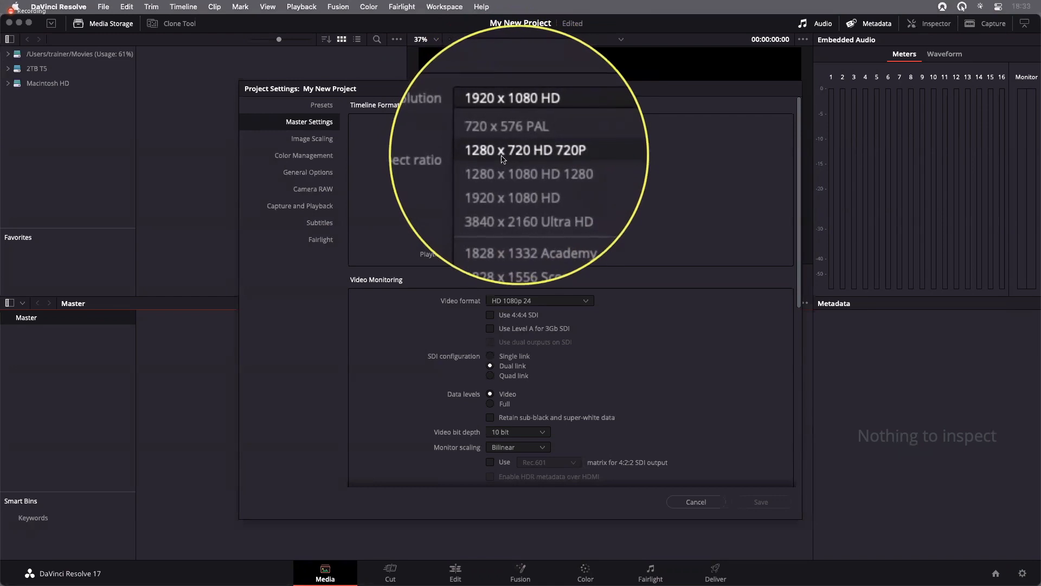
{"action": "left_click", "coordinate": [540, 156]}
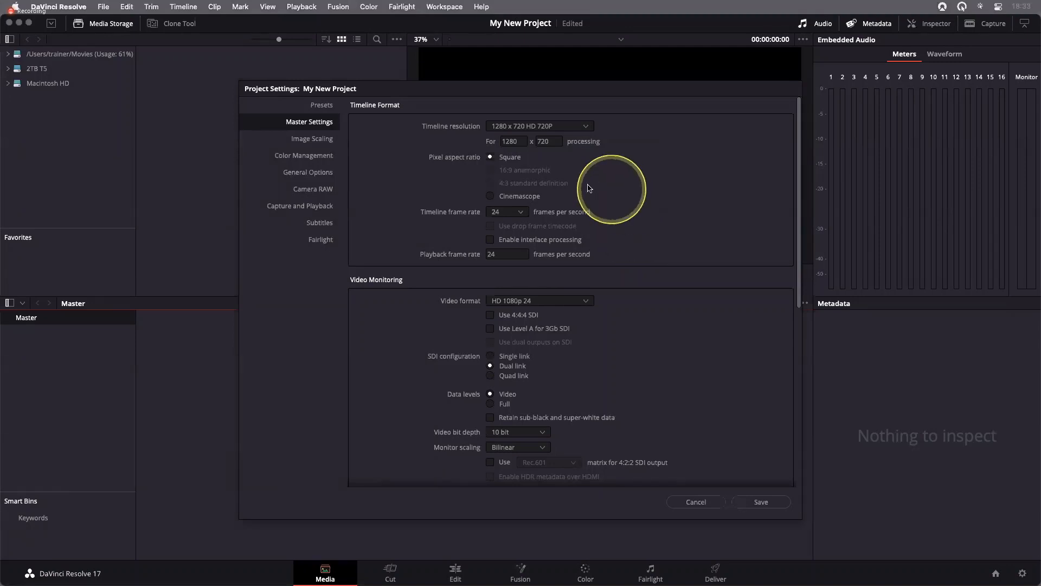
Set the project's timeline frame rate to 23.976 frames per second
{"action": "key", "text": "ctrl"}
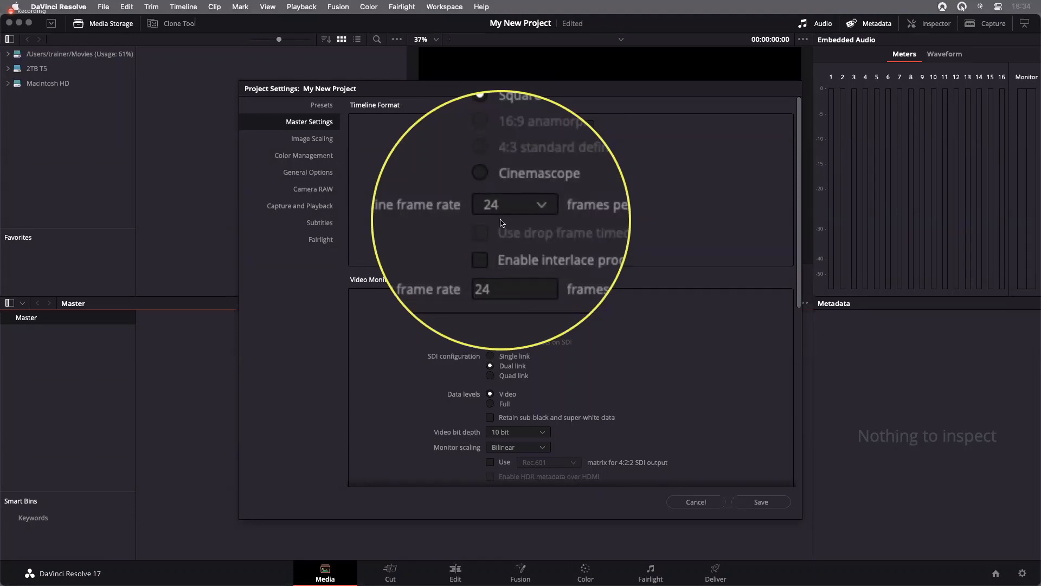
{"action": "key", "text": "ctrl"}
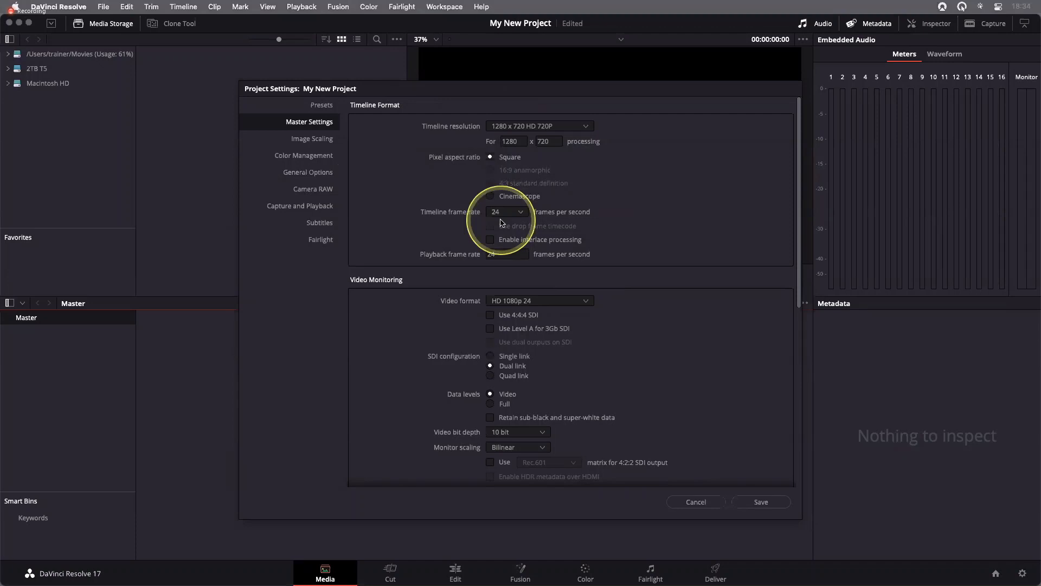
{"action": "key", "text": "ctrl"}
{"action": "key", "text": "ctrl"}
{"action": "left_click", "coordinate": [517, 217]}
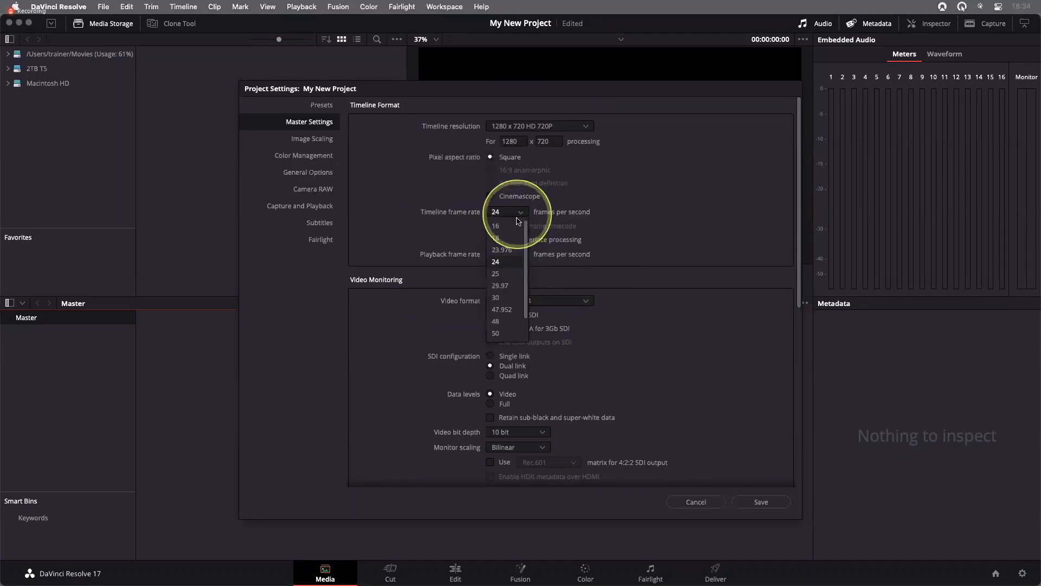
{"action": "key", "text": "ctrl"}
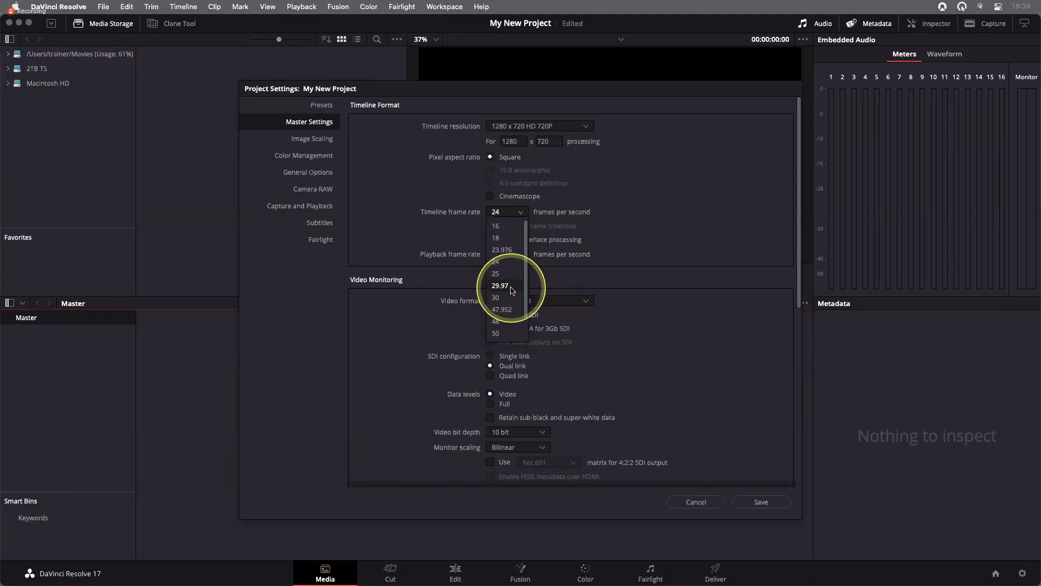
{"action": "left_click", "coordinate": [511, 251]}
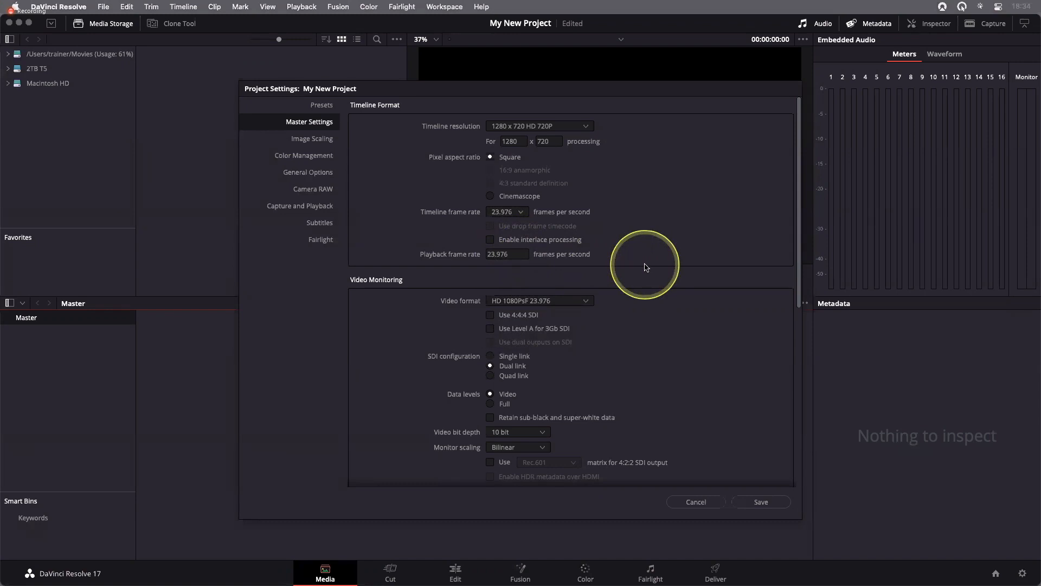
Set the timeline frame rate to 24 frames per second and save the project settings
{"action": "left_click", "coordinate": [519, 212]}
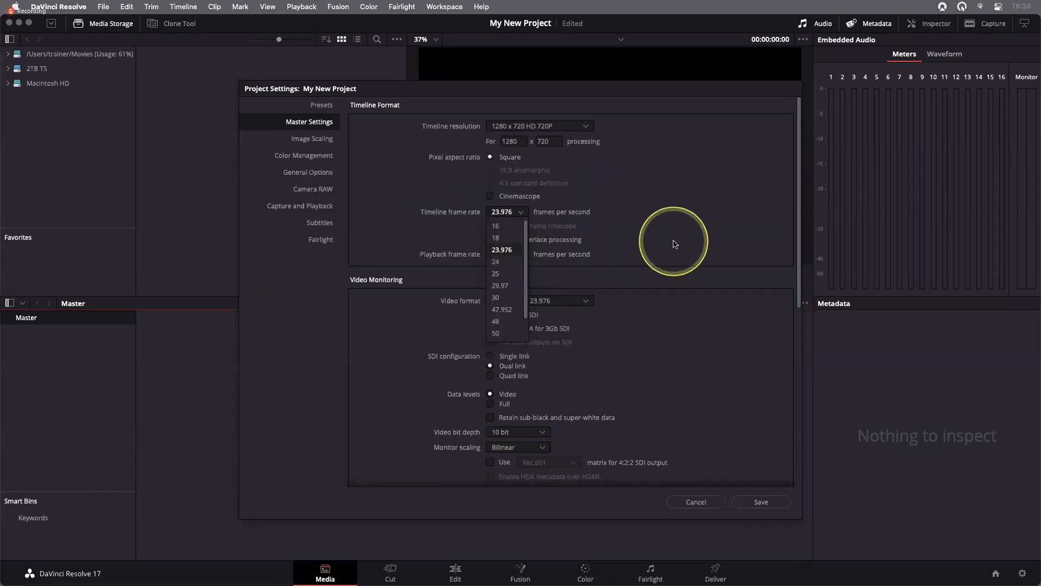
{"action": "left_click", "coordinate": [674, 243]}
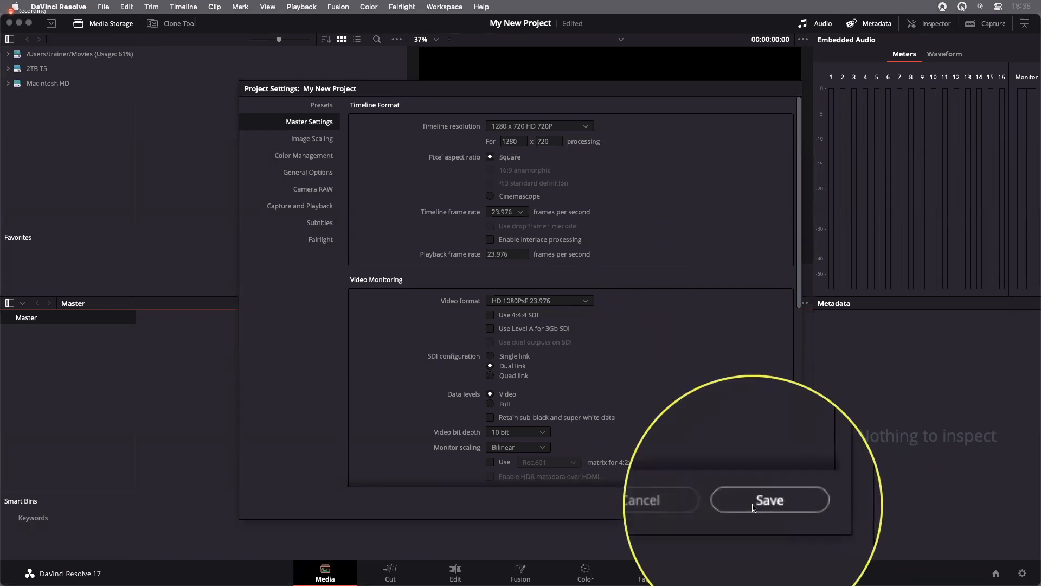
{"action": "left_click", "coordinate": [520, 216]}
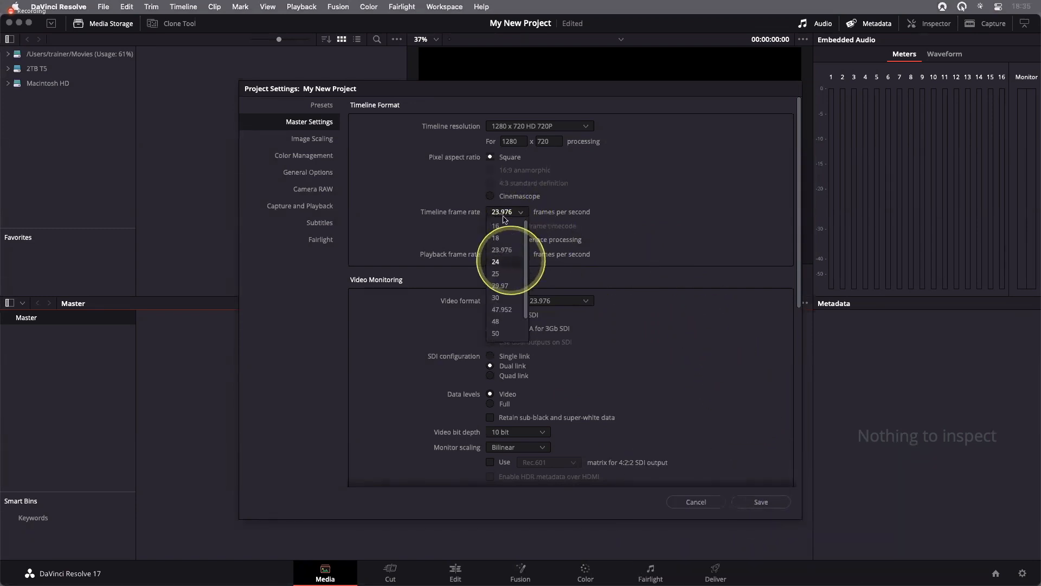
{"action": "left_click", "coordinate": [499, 261]}
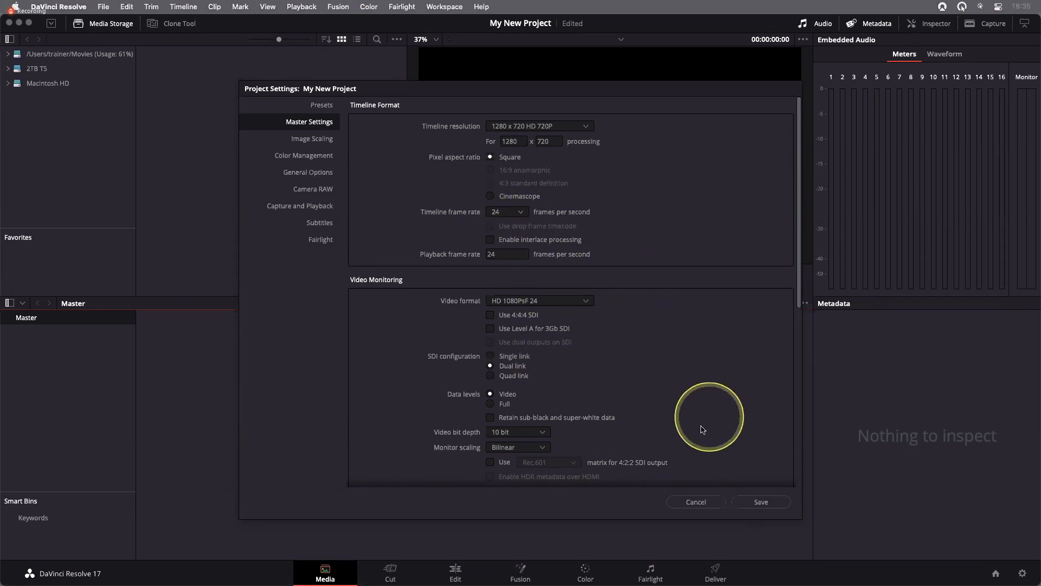
{"action": "left_click", "coordinate": [762, 502]}
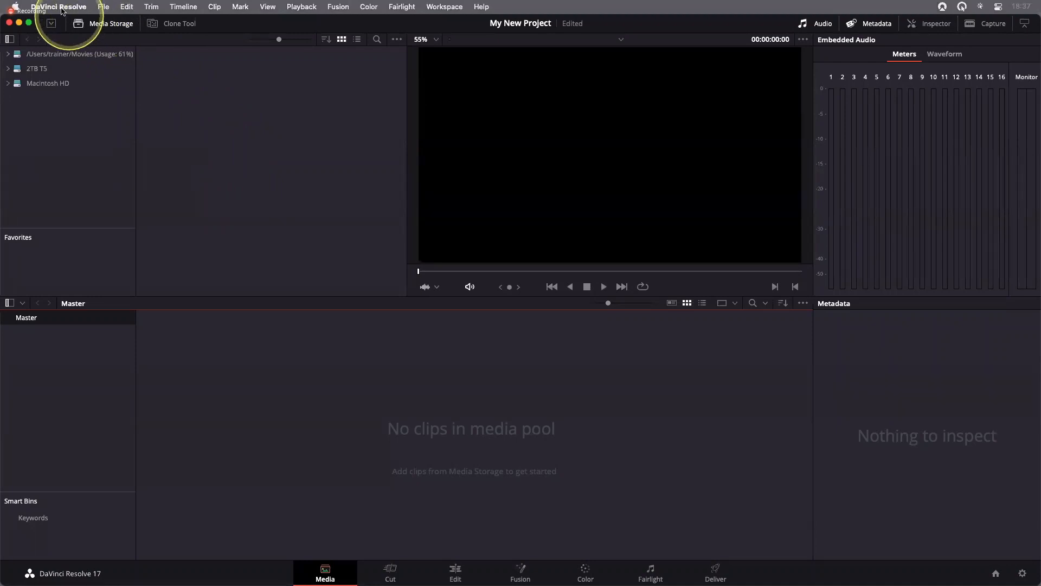
Open the Preferences and look over the Media Storage locations, opening the folder chooser for a new location and cancelling it
{"action": "left_click", "coordinate": [61, 8]}
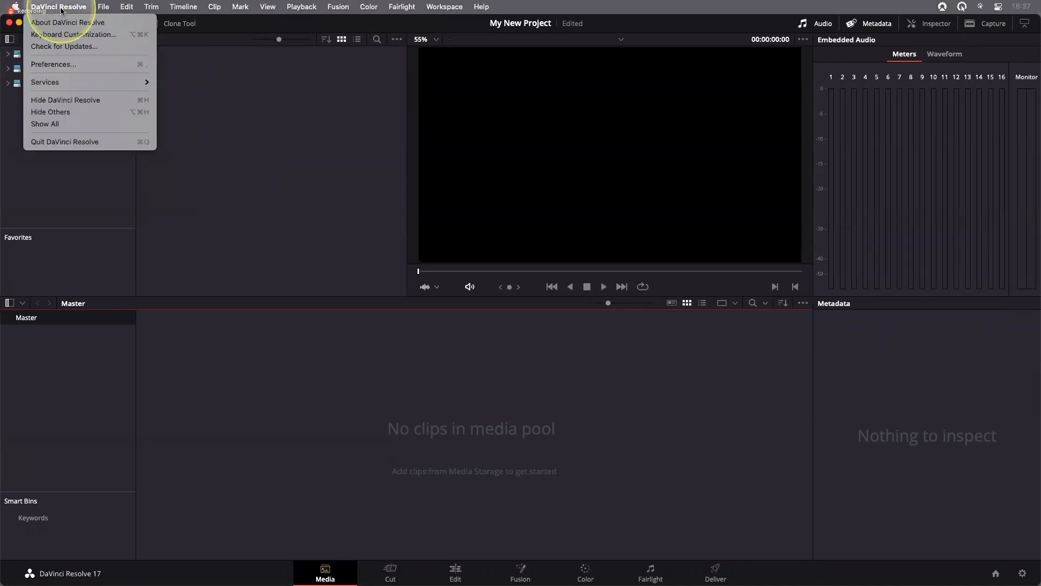
{"action": "left_click", "coordinate": [63, 66]}
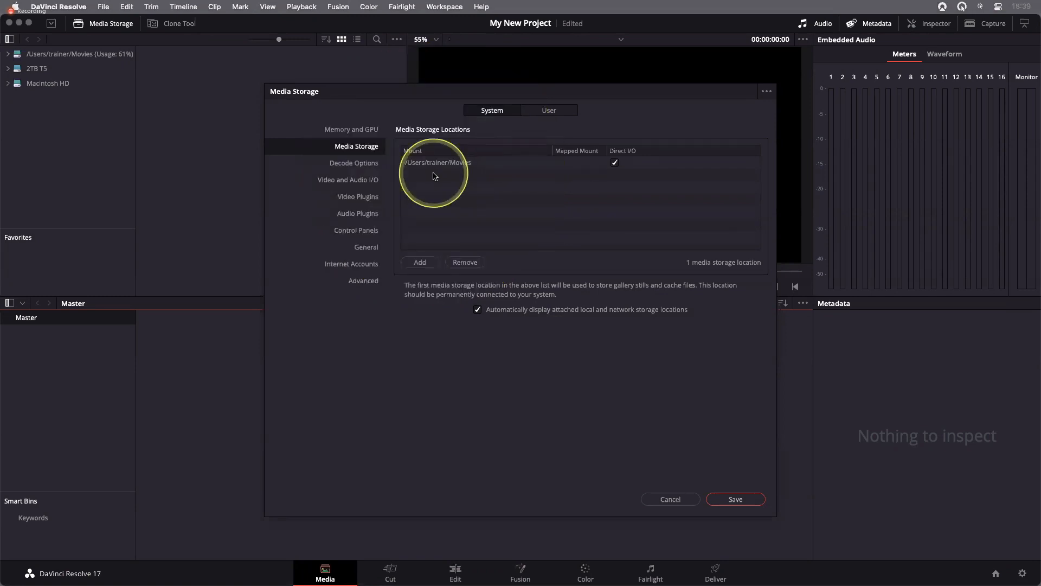
{"action": "left_click", "coordinate": [423, 265]}
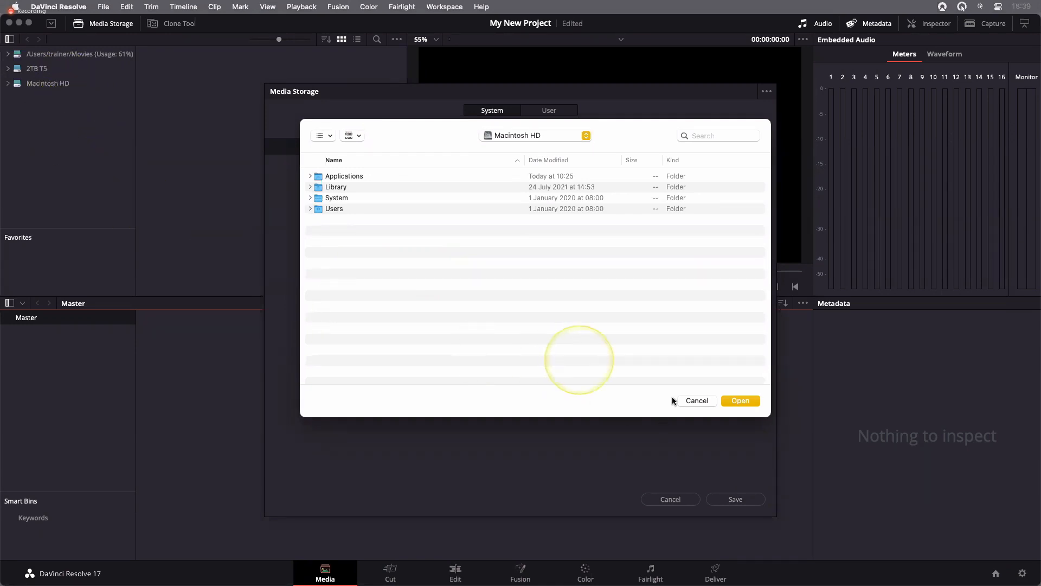
{"action": "left_click", "coordinate": [698, 401]}
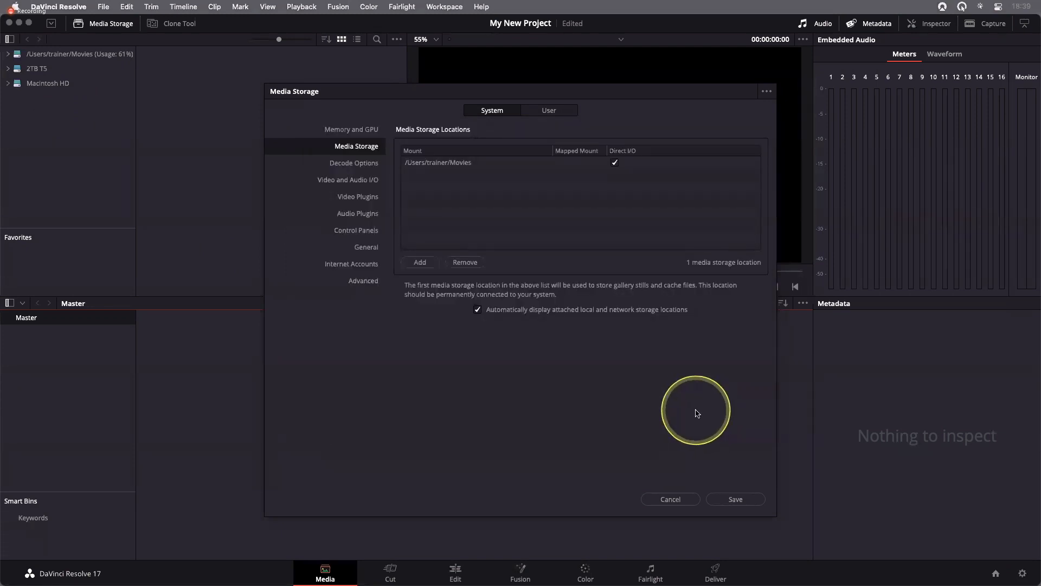
Review the user preferences for UI Settings and Project Save and Load, and save the preferences
{"action": "left_click", "coordinate": [551, 110]}
{"action": "left_click_drag", "start_coordinate": [596, 97], "coordinate": [591, 67]}
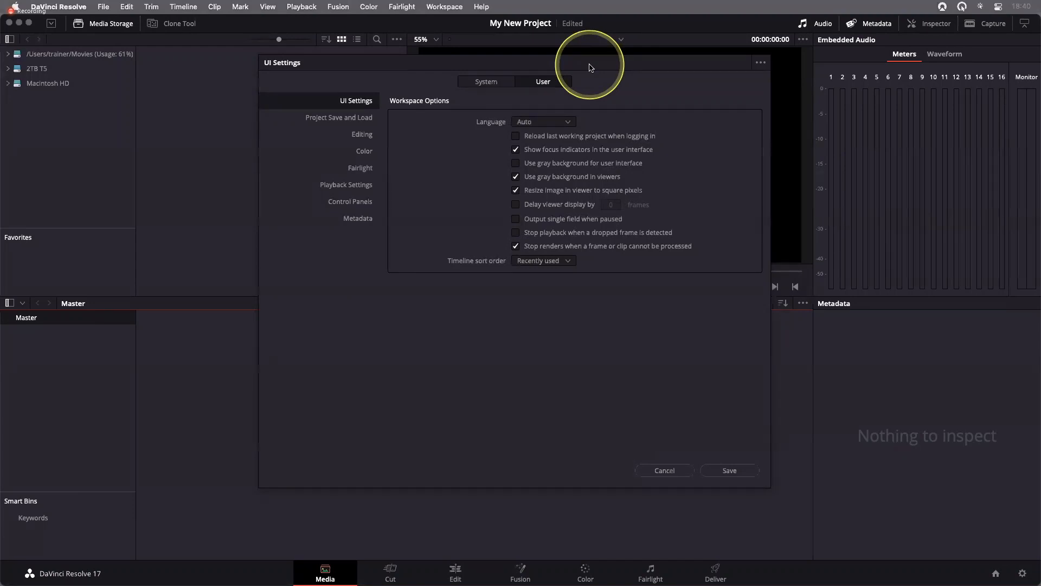
{"action": "left_click", "coordinate": [337, 119]}
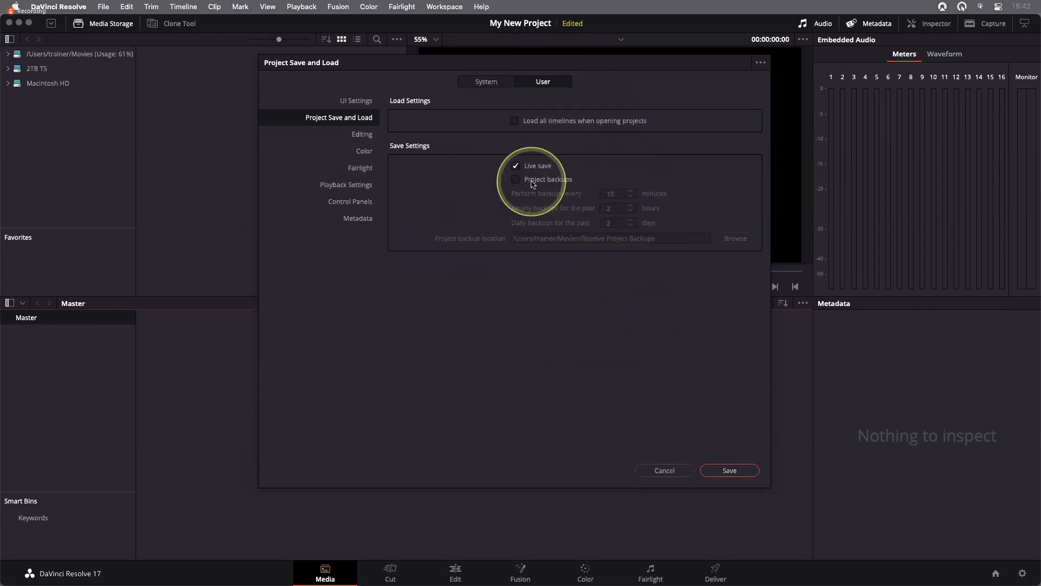
{"action": "left_click", "coordinate": [730, 471]}
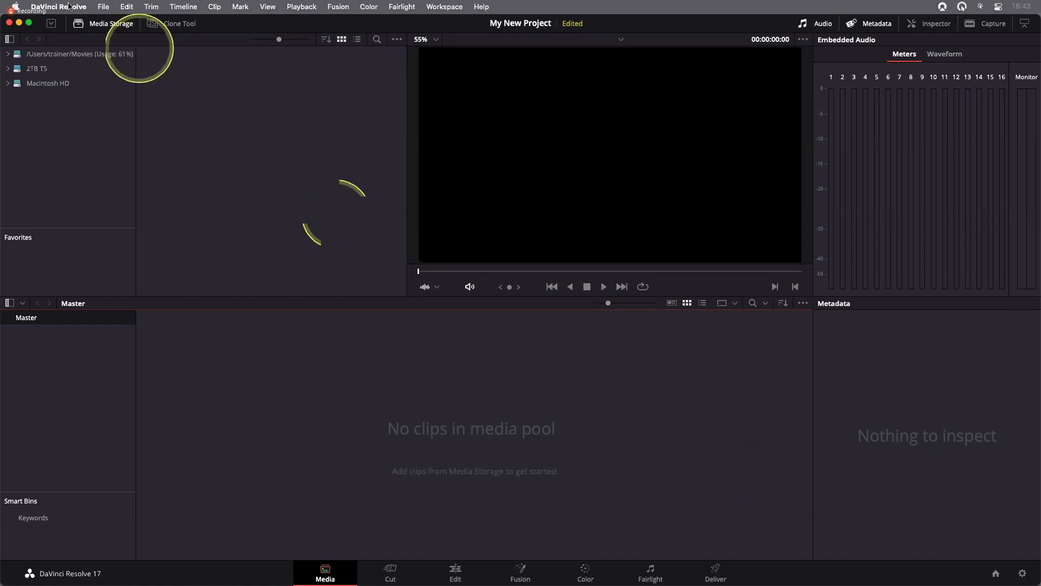
Reopen the Preferences, try Project backups and Live save on and off, and save with Live save on and Project backups off
{"action": "left_click", "coordinate": [59, 7]}
{"action": "left_click", "coordinate": [71, 65]}
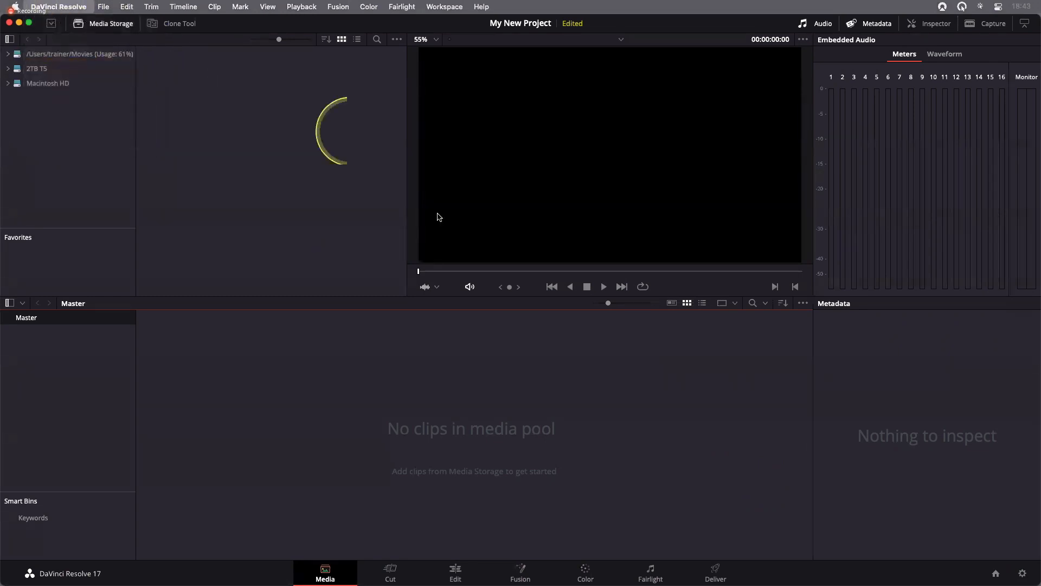
{"action": "left_click", "coordinate": [536, 212]}
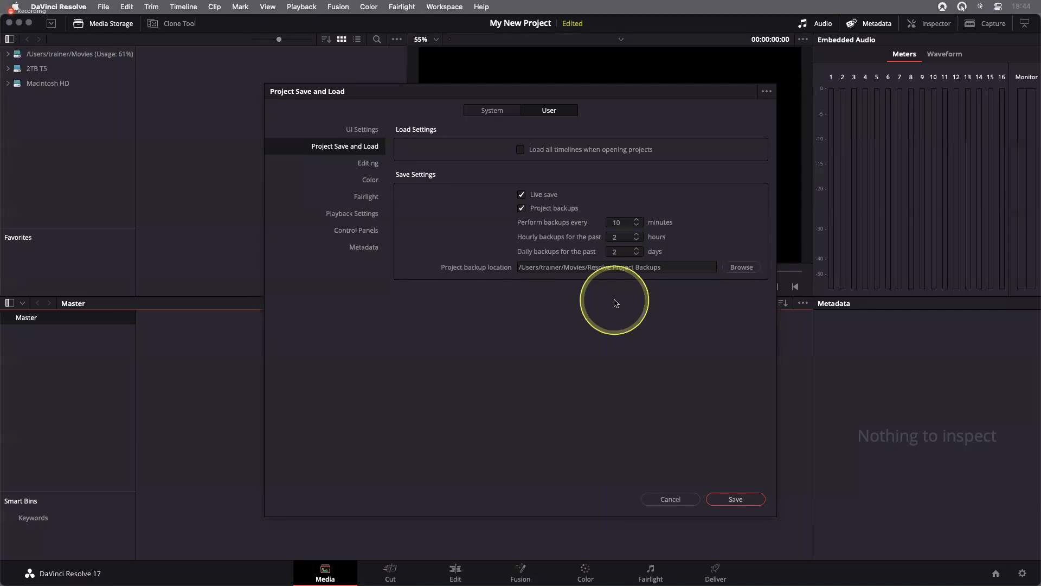
{"action": "left_click", "coordinate": [539, 199]}
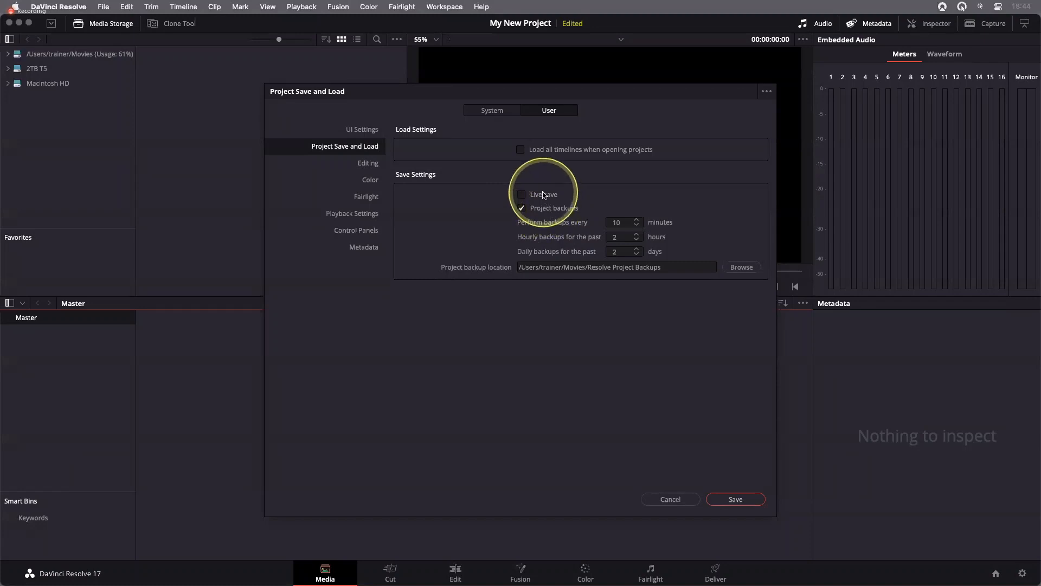
{"action": "left_click", "coordinate": [522, 194]}
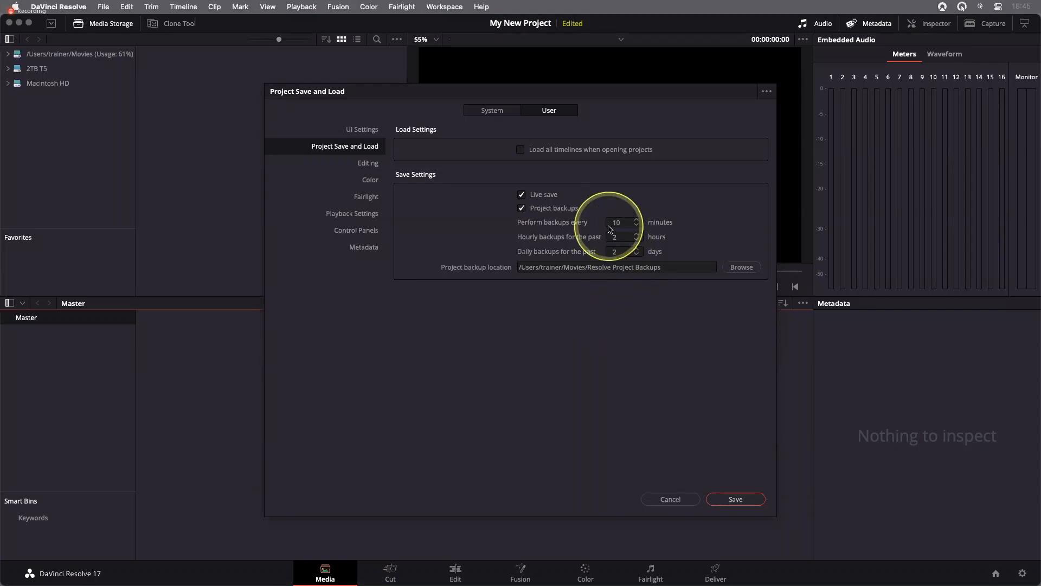
{"action": "left_click", "coordinate": [540, 211]}
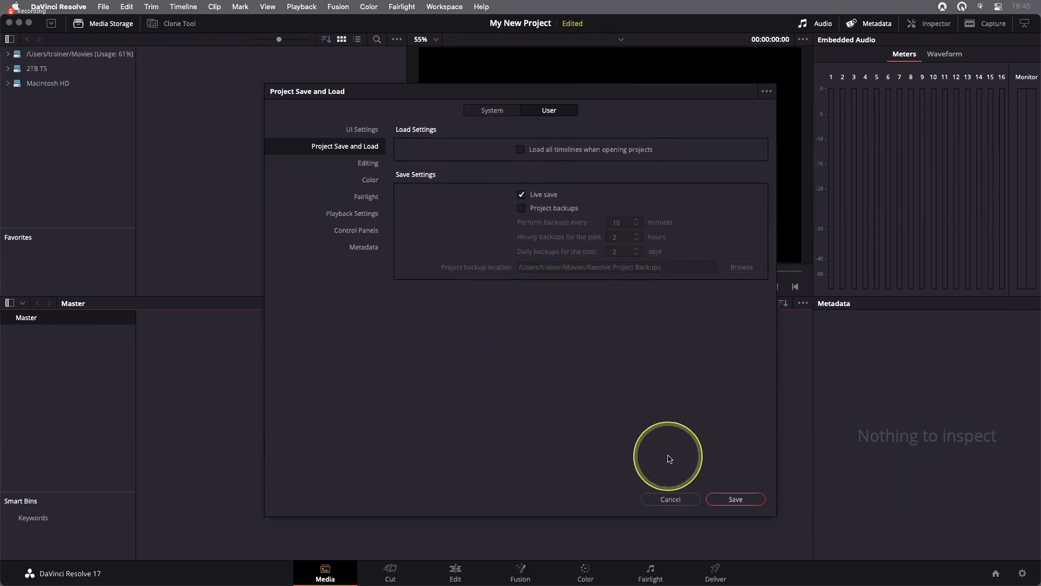
{"action": "left_click", "coordinate": [757, 503]}
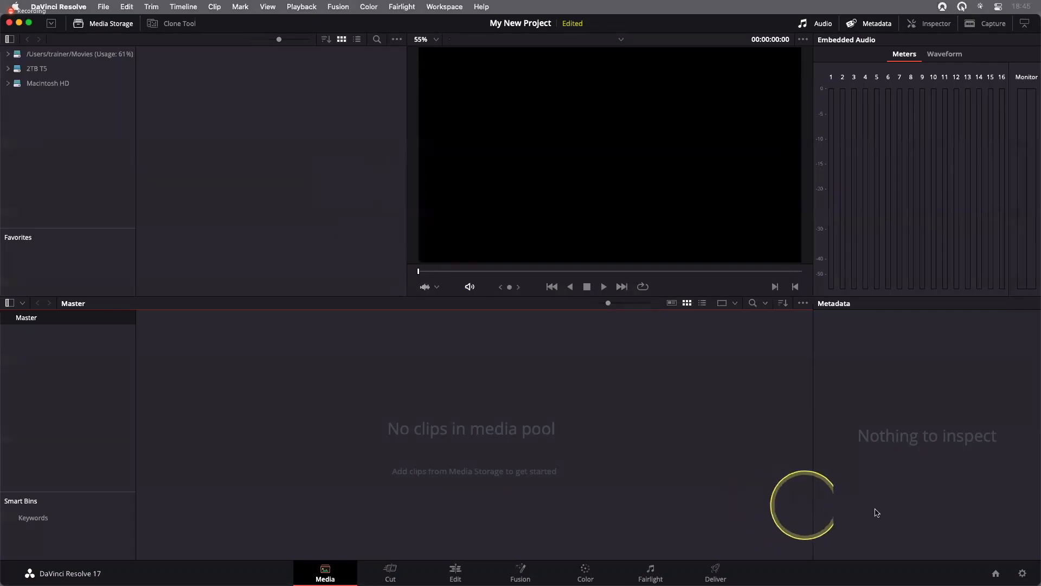
Open the Project Manager to look over the projects, and close it again
{"action": "left_click", "coordinate": [996, 574]}
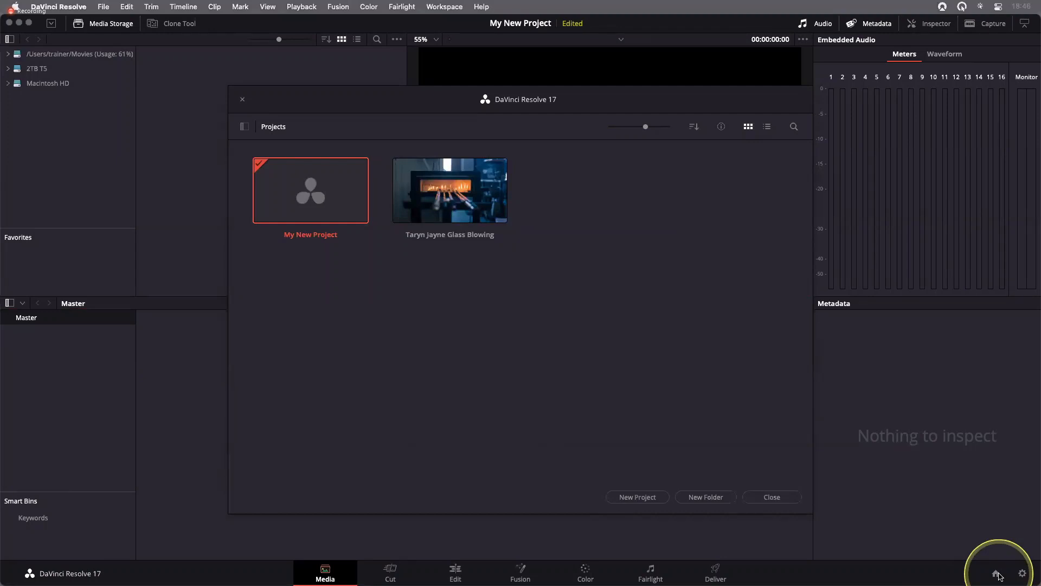
{"action": "left_click", "coordinate": [789, 498]}
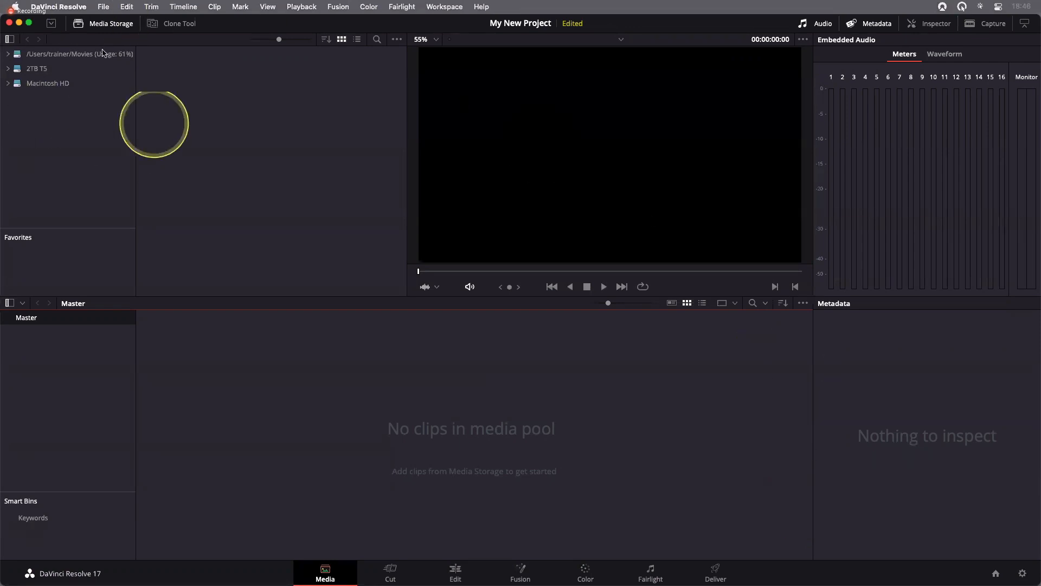
{"action": "key", "text": "ctrl+alt+m"}
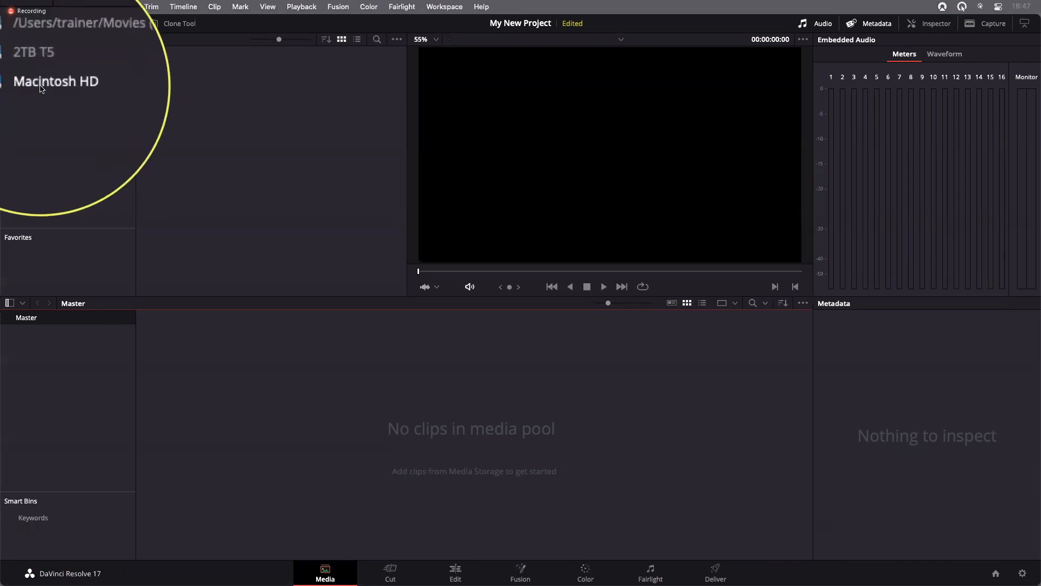
{"action": "key", "text": "ctrl+alt+m"}
Browse Macintosh HD in media storage to the Lesson 03 folder in the Desktop's R17 Beginners Guide lessons, and collapse the drive's folder tree
{"action": "left_click", "coordinate": [41, 86]}
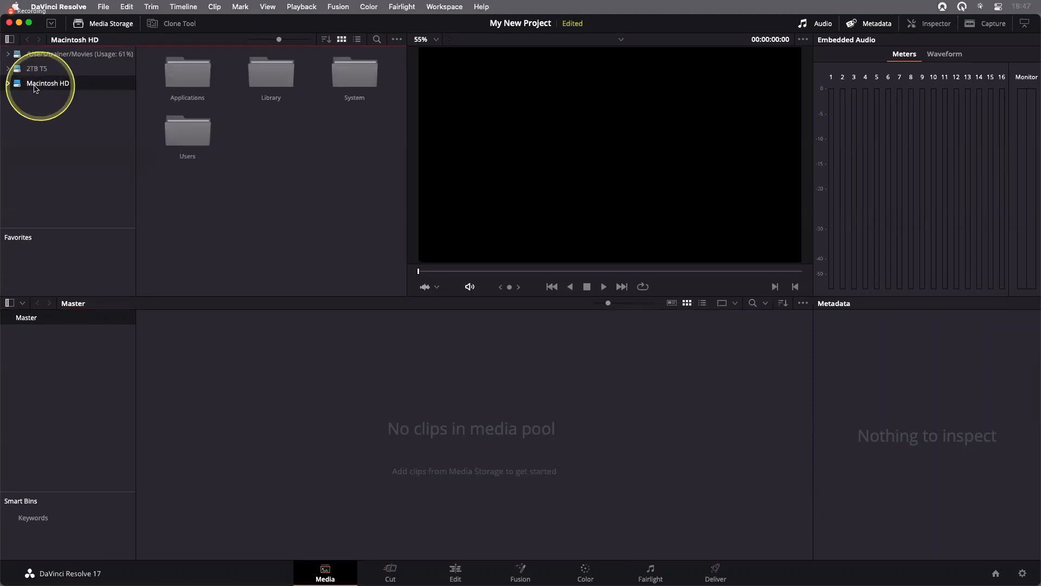
{"action": "double_click", "coordinate": [185, 128]}
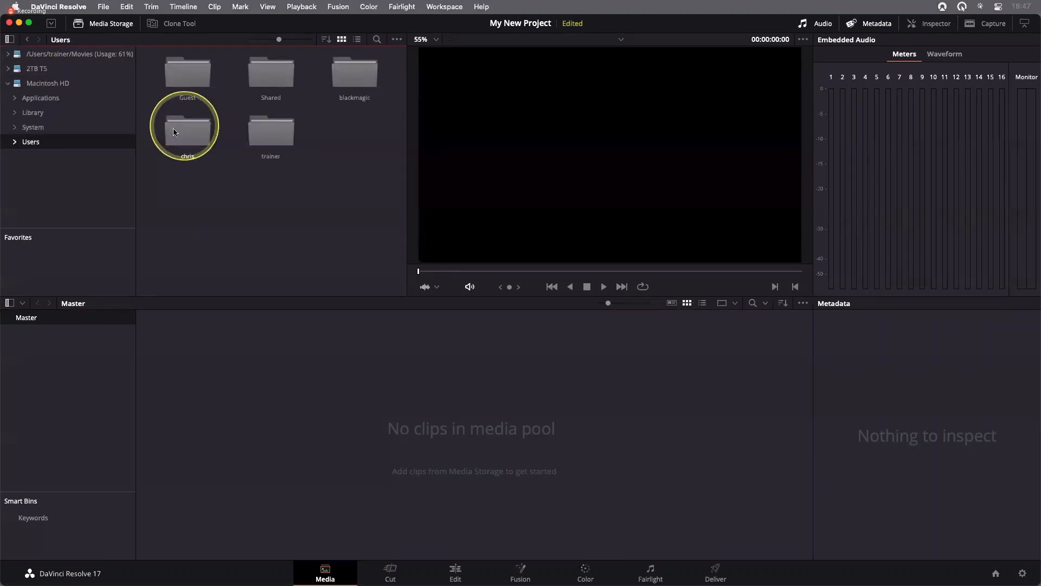
{"action": "double_click", "coordinate": [271, 133]}
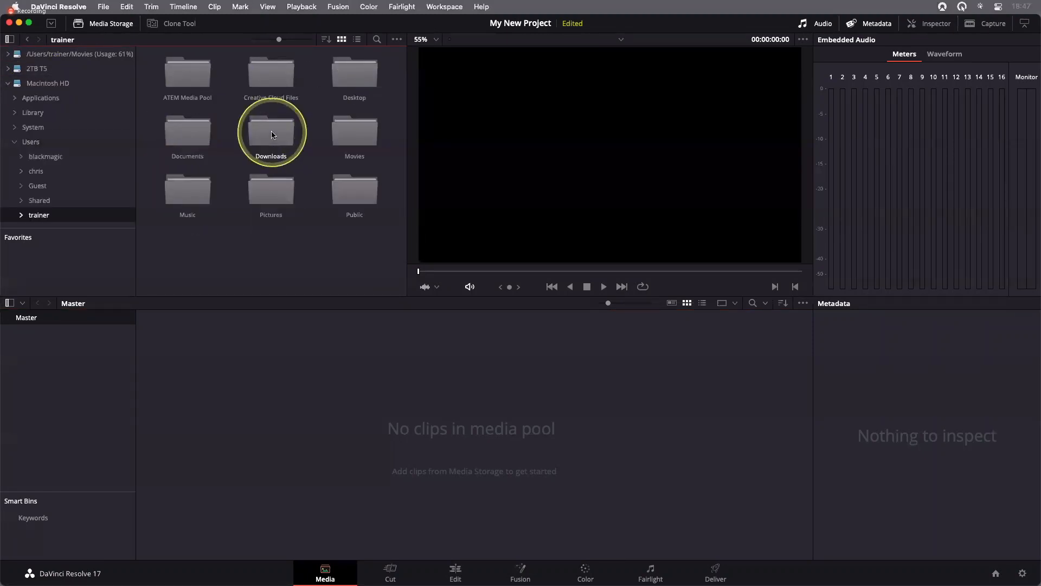
{"action": "double_click", "coordinate": [346, 92]}
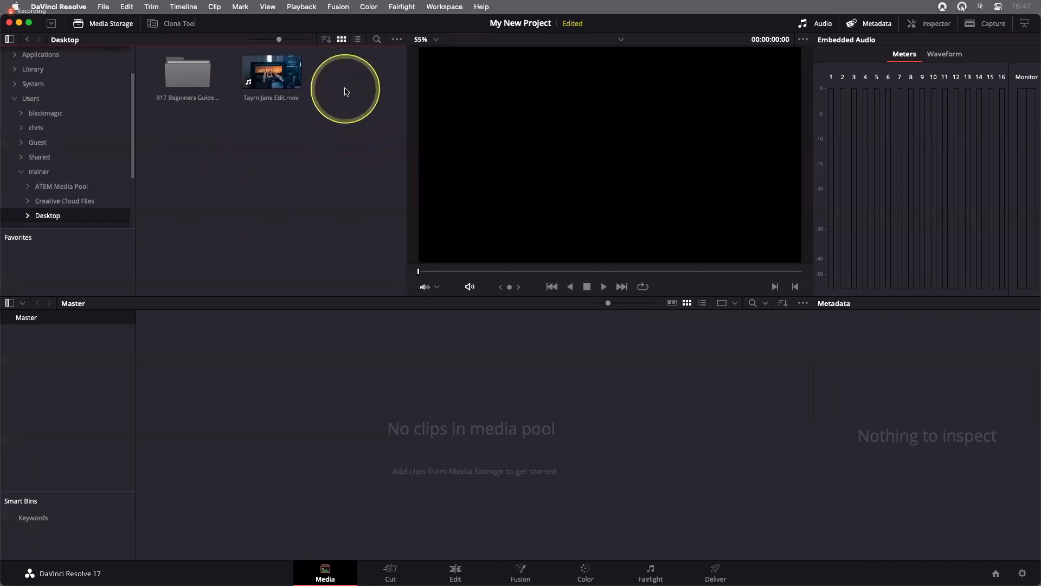
{"action": "double_click", "coordinate": [190, 82]}
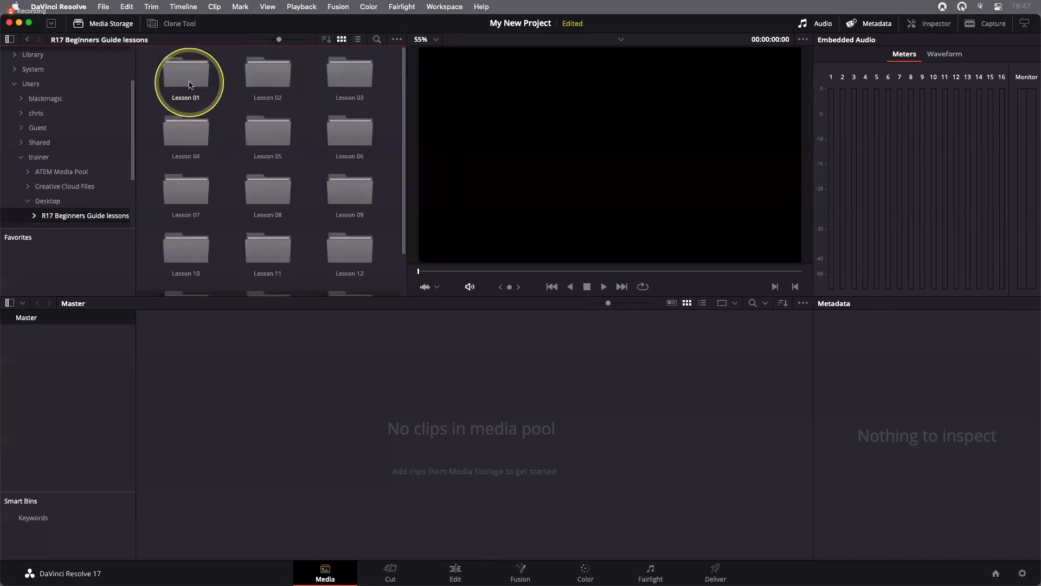
{"action": "double_click", "coordinate": [350, 76]}
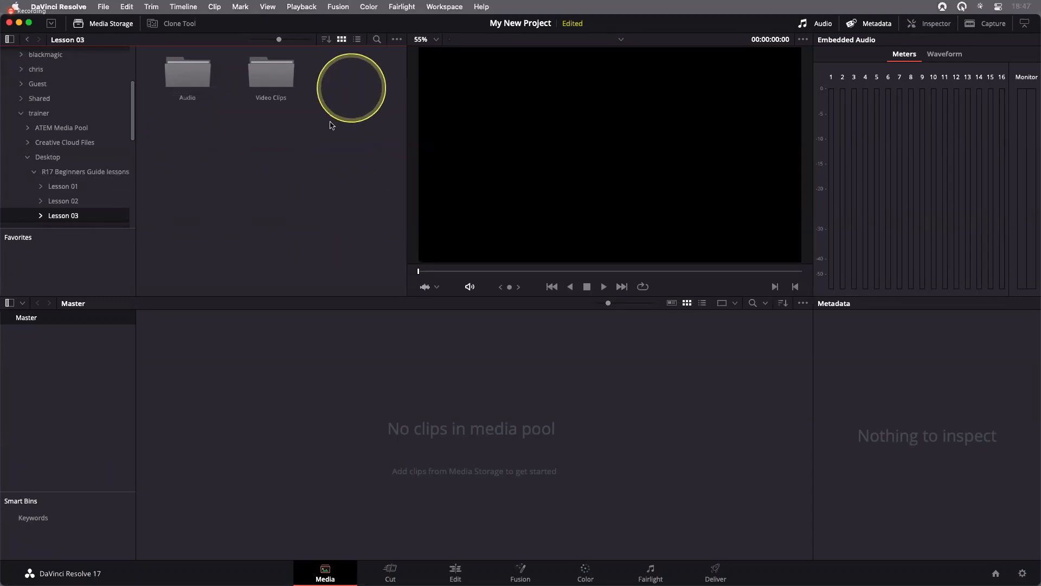
{"action": "scroll", "coordinate": [95, 112], "scroll_direction": "up", "scroll_amount": 5}
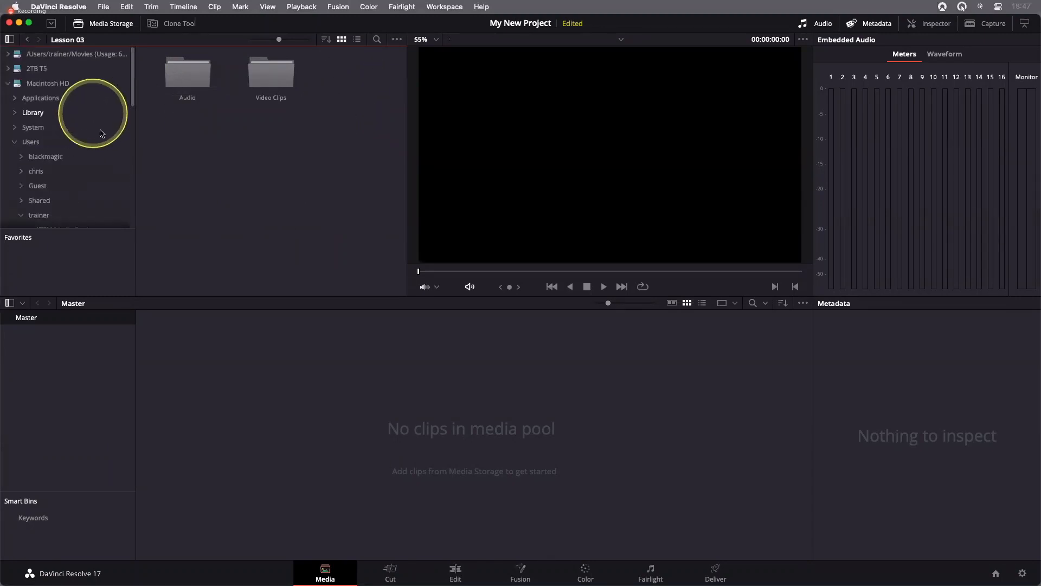
{"action": "left_click", "coordinate": [7, 83]}
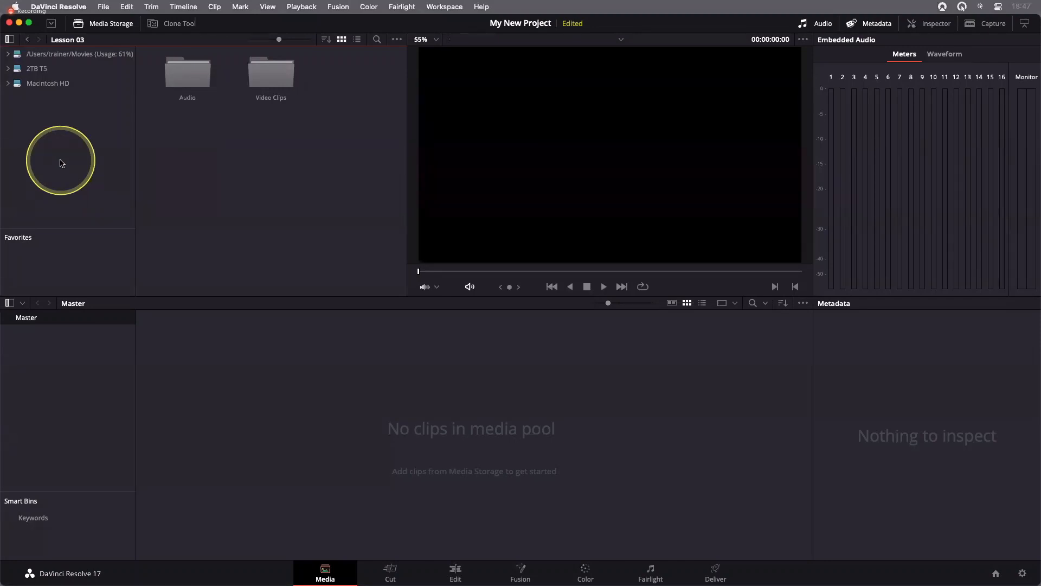
Add the Desktop folder R17 Beginners Guide lessons as a new media storage location and show its contents
{"action": "right_click", "coordinate": [60, 121]}
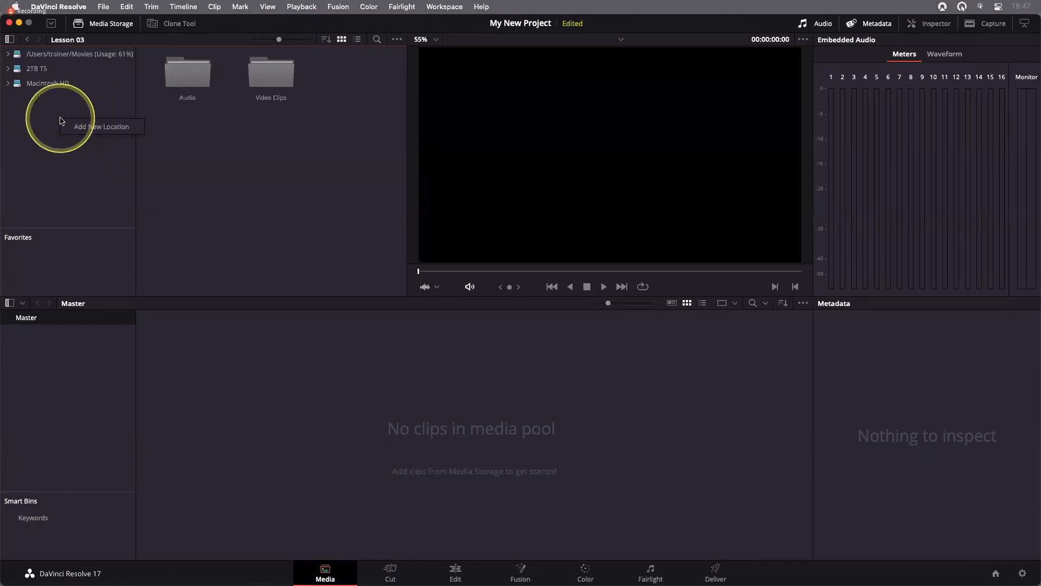
{"action": "left_click", "coordinate": [100, 132]}
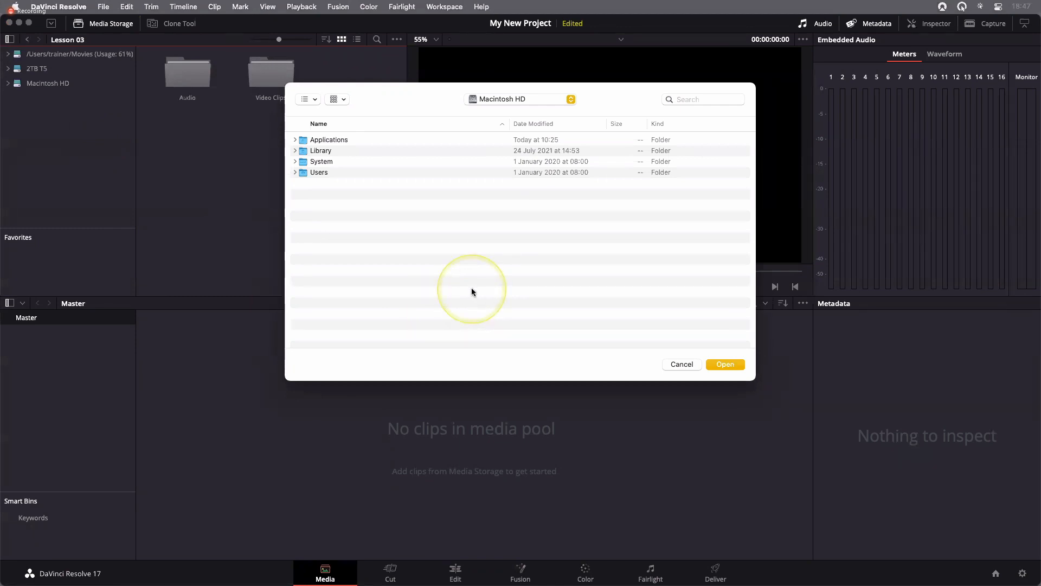
{"action": "key", "text": "super+shift+d"}
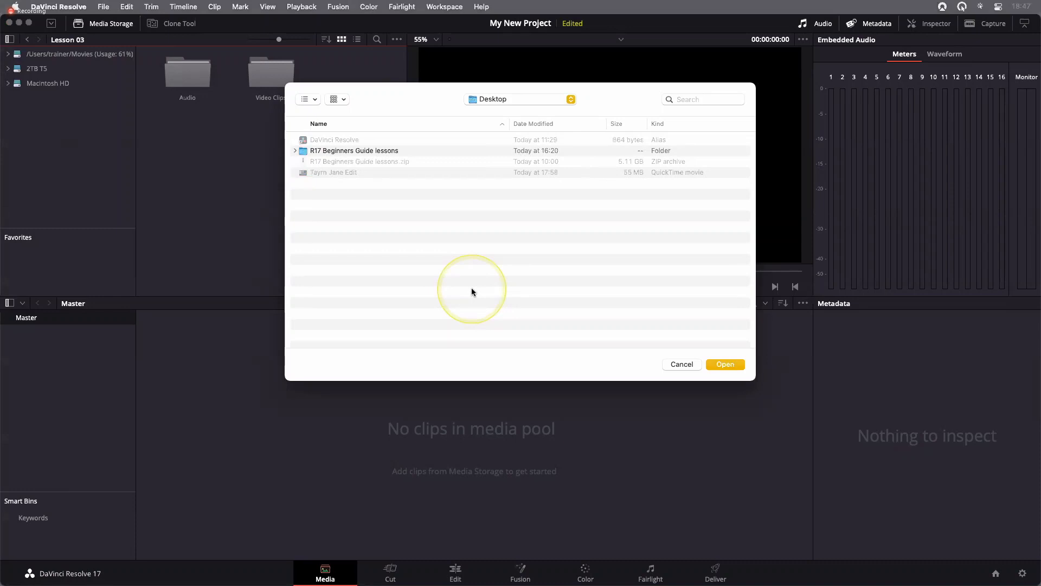
{"action": "left_click", "coordinate": [378, 152]}
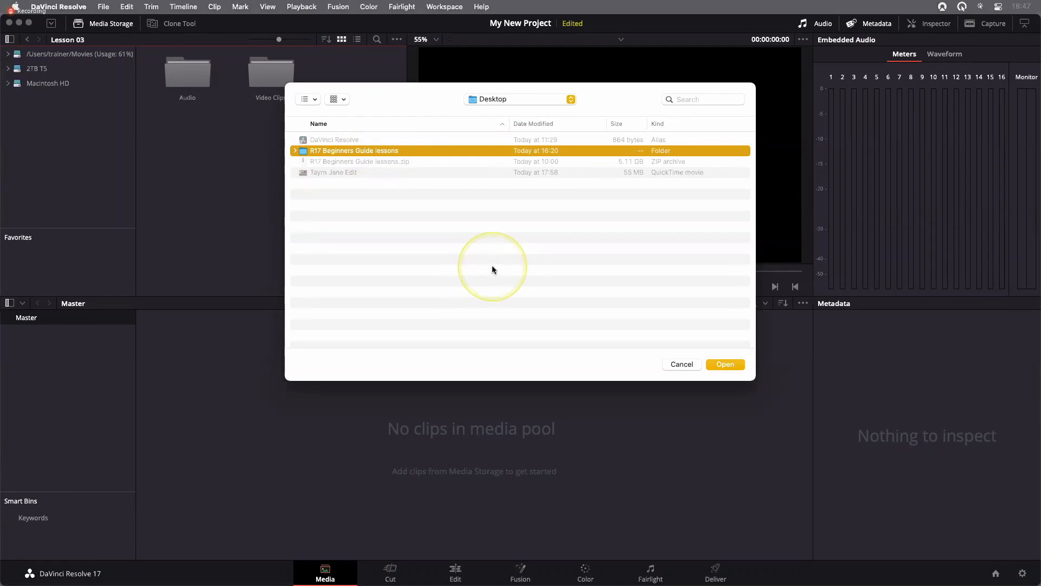
{"action": "left_click", "coordinate": [726, 364]}
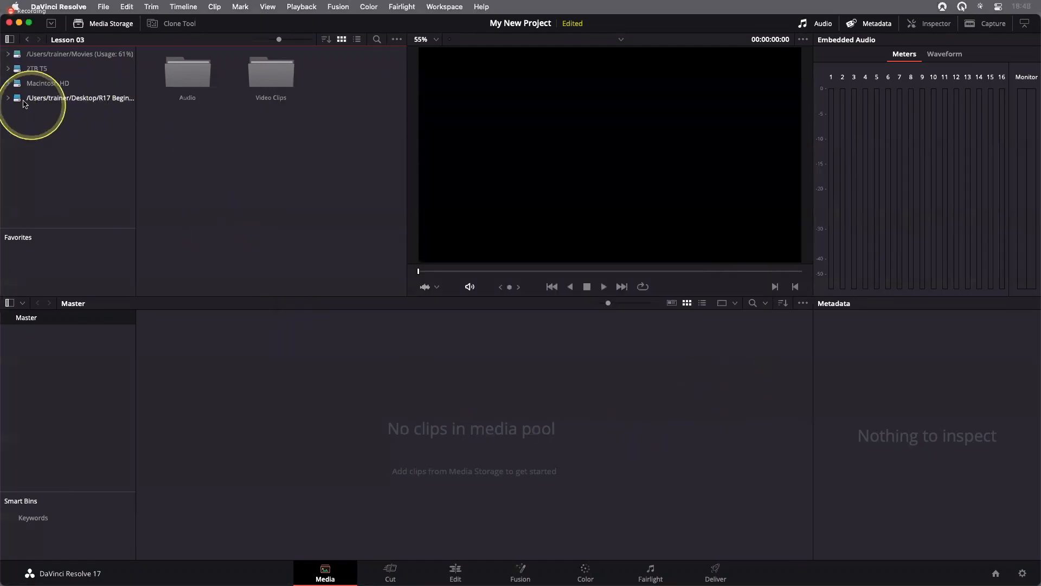
{"action": "left_click", "coordinate": [99, 103]}
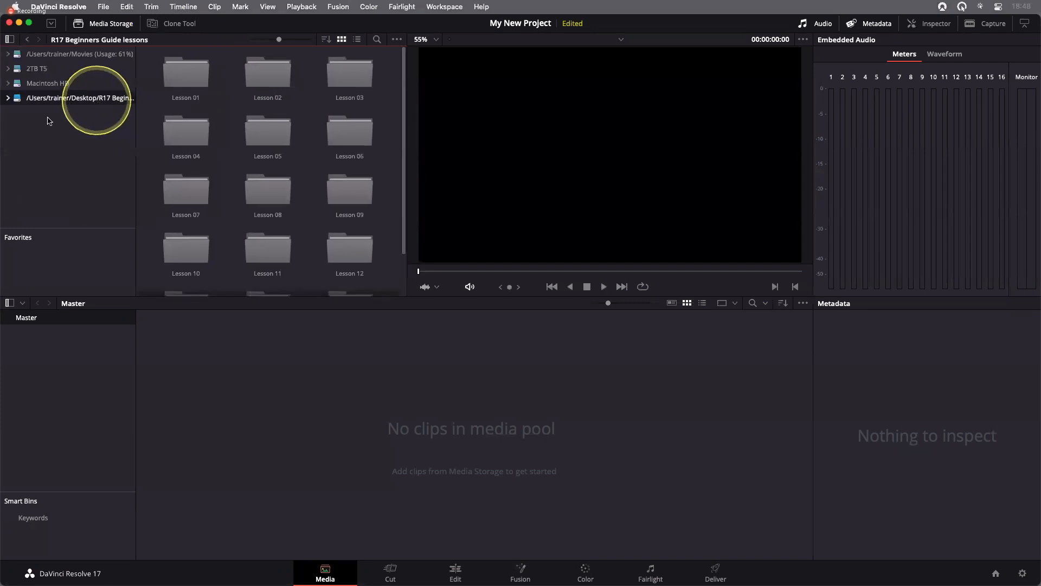
Look into the Lesson 03 folder of the R17 Beginners Guide lessons location and collapse the location's folder tree
{"action": "double_click", "coordinate": [352, 76]}
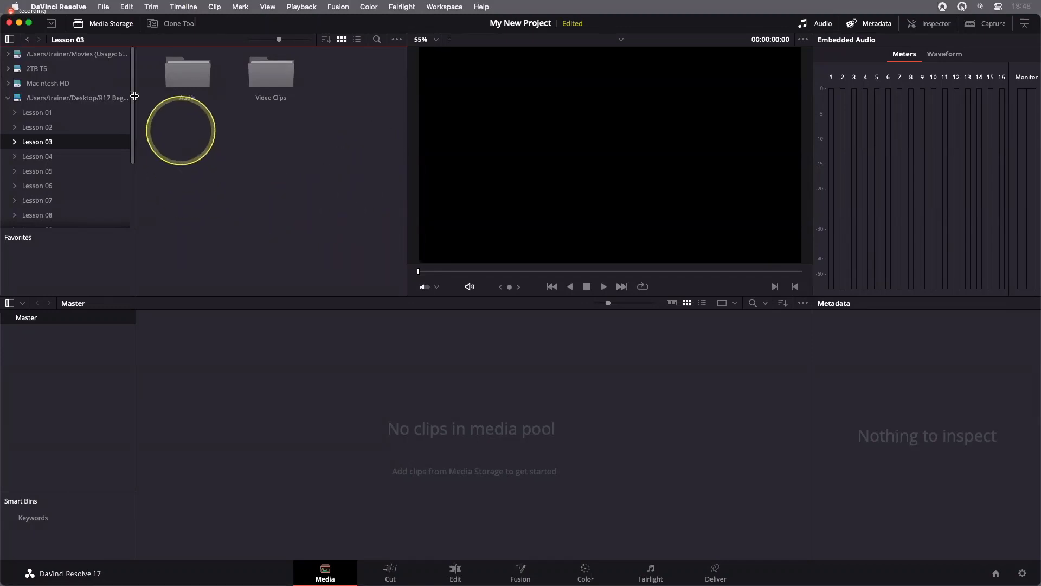
{"action": "left_click", "coordinate": [9, 98]}
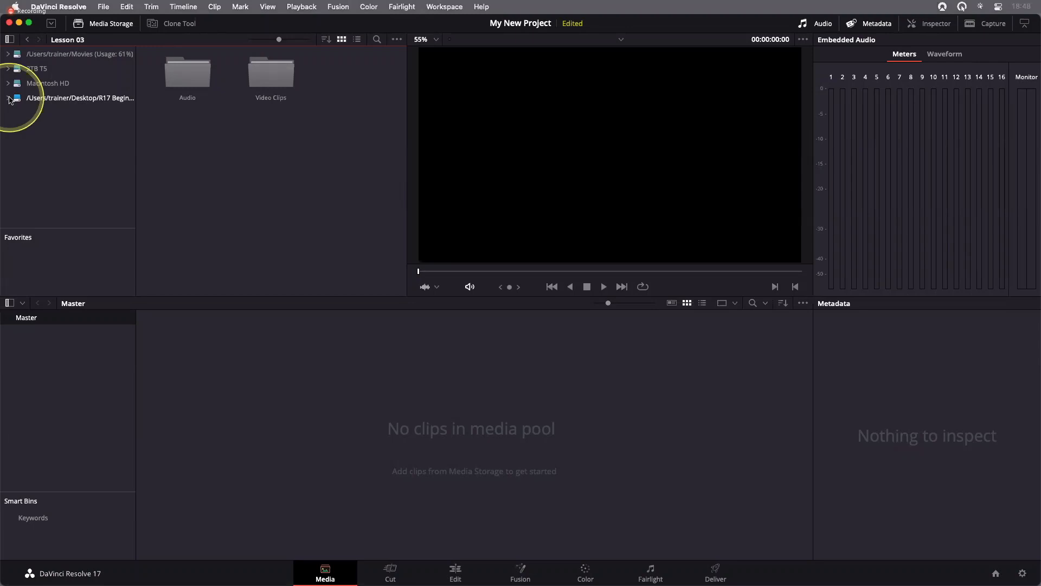
{"action": "right_click", "coordinate": [52, 133]}
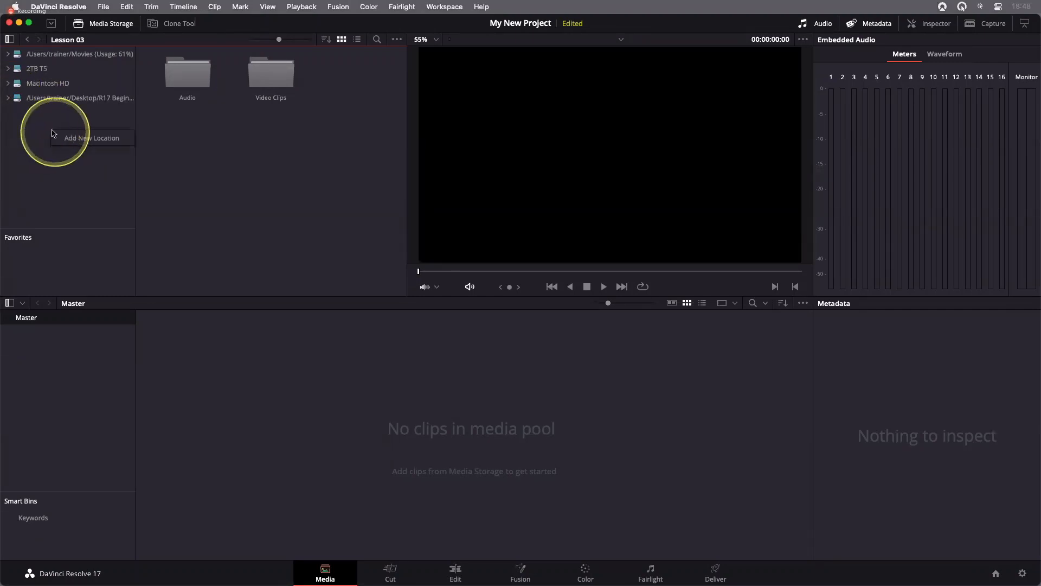
{"action": "left_click", "coordinate": [93, 144]}
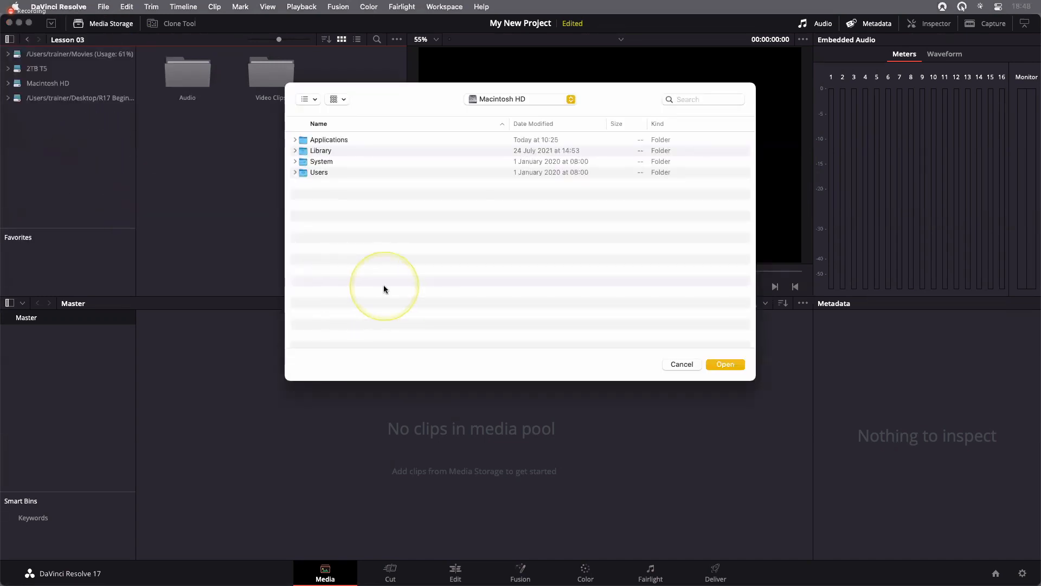
{"action": "key", "text": "super+shift+d"}
{"action": "left_click", "coordinate": [372, 152]}
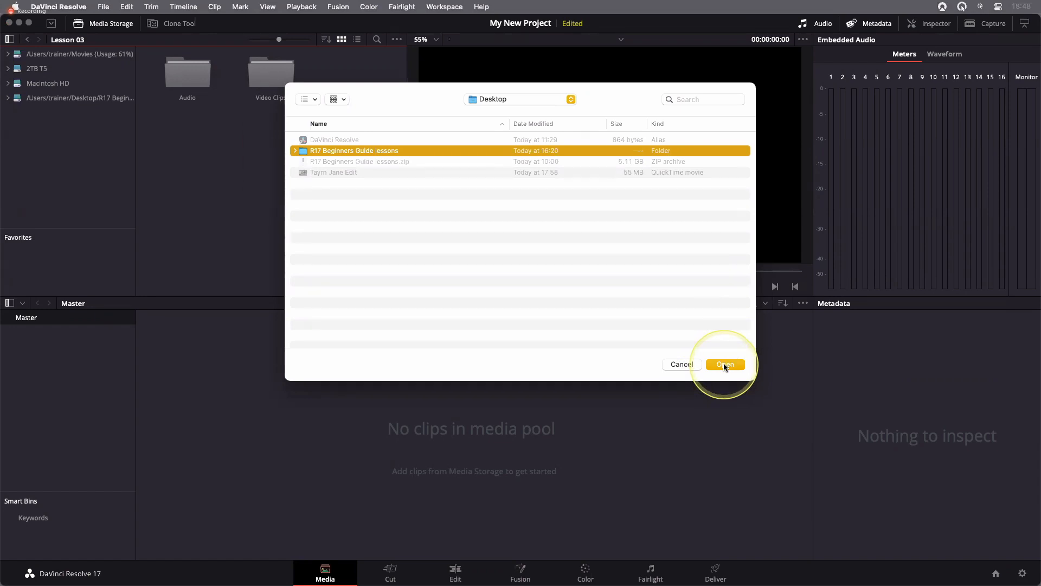
{"action": "left_click", "coordinate": [691, 364]}
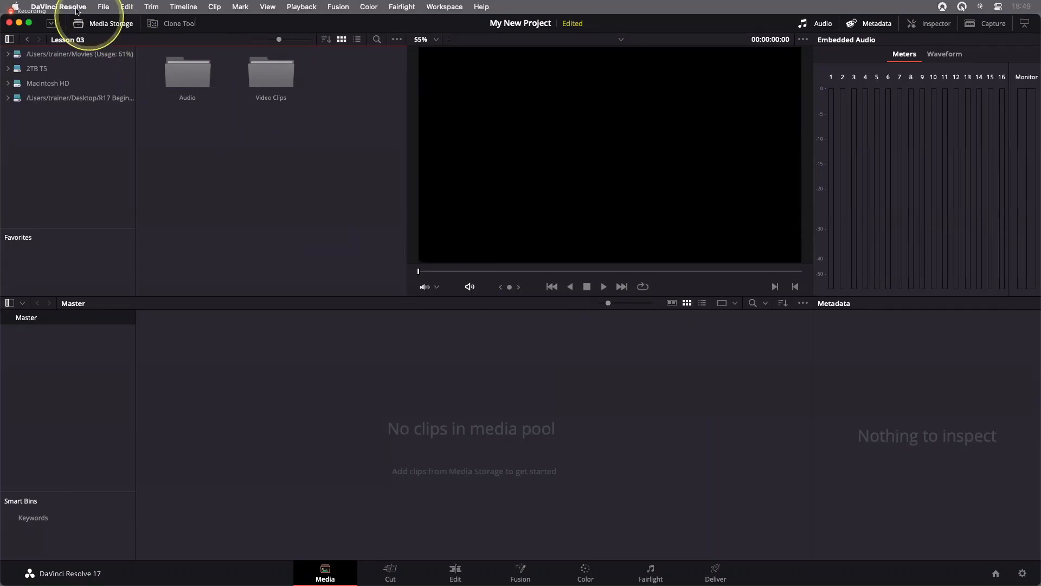
Review the R17 Beginners Guide lessons entry among the media storage locations in the system Preferences, and close without saving
{"action": "left_click", "coordinate": [59, 6]}
{"action": "left_click", "coordinate": [79, 64]}
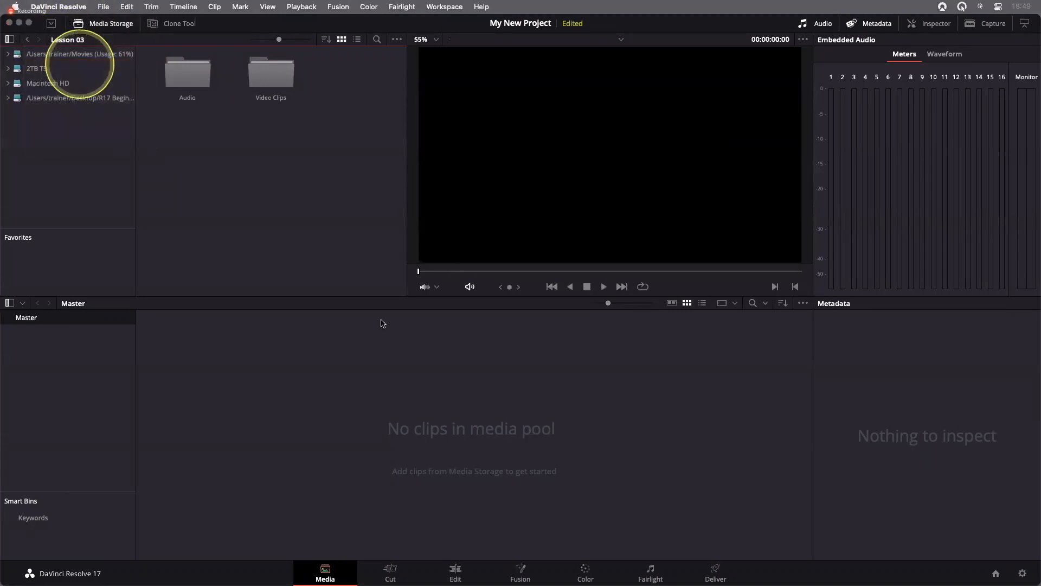
{"action": "left_click", "coordinate": [492, 110]}
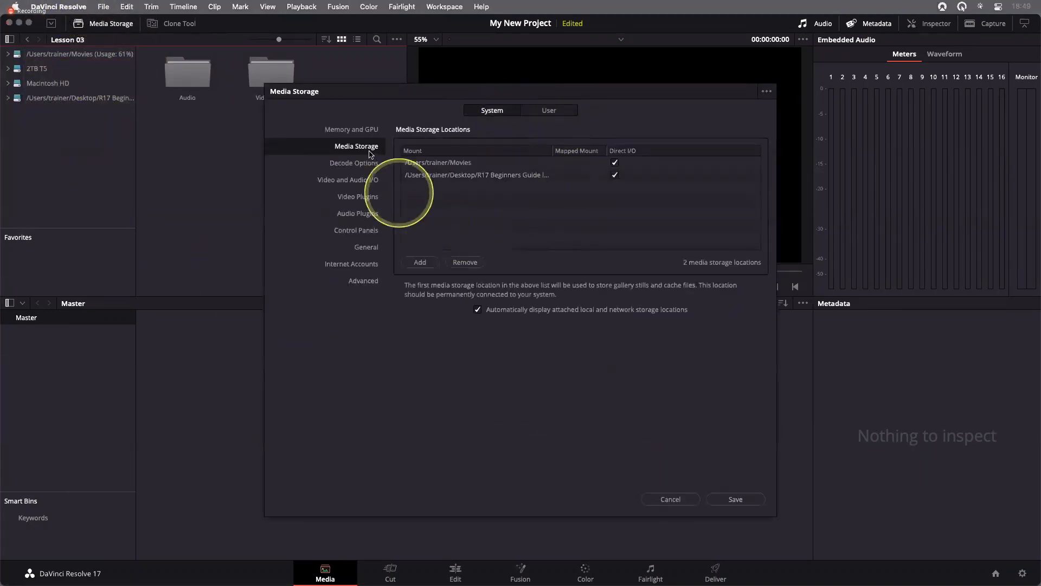
{"action": "left_click", "coordinate": [459, 180]}
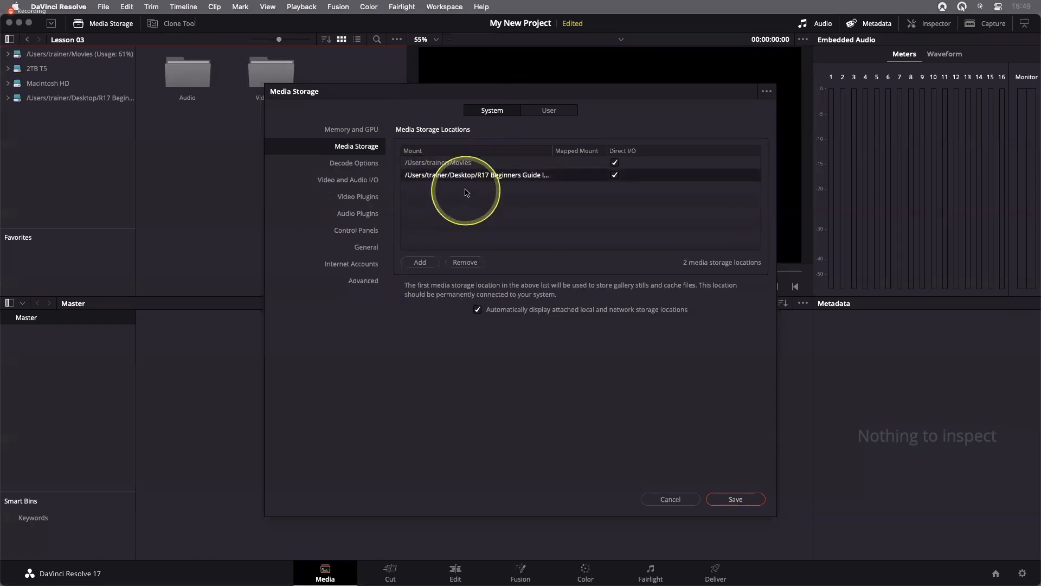
{"action": "left_click", "coordinate": [671, 500]}
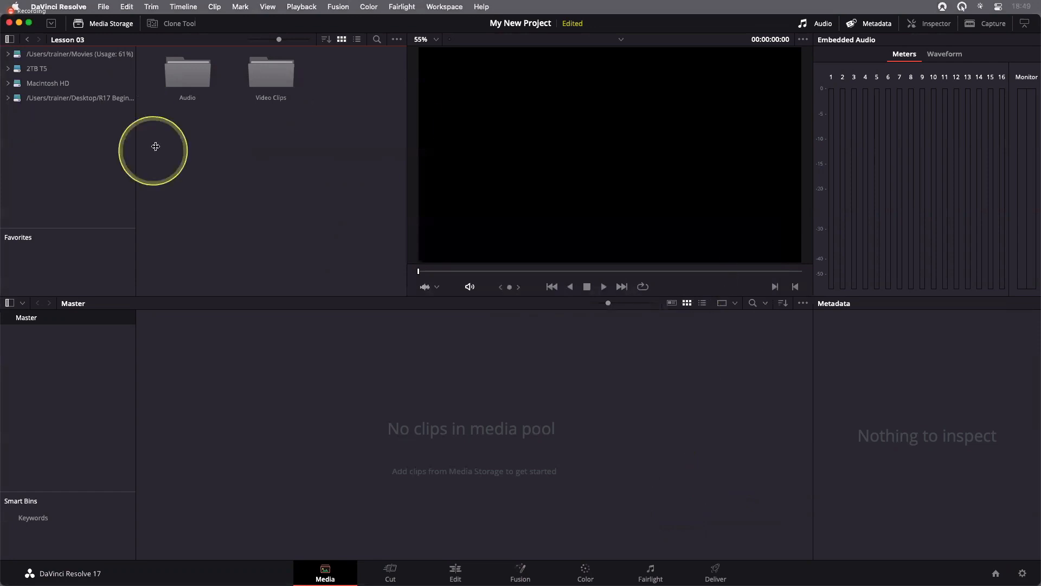
Open the Video Clips folder of Lesson 03 from the R17 Beginners Guide lessons location in media storage
{"action": "left_click", "coordinate": [76, 99]}
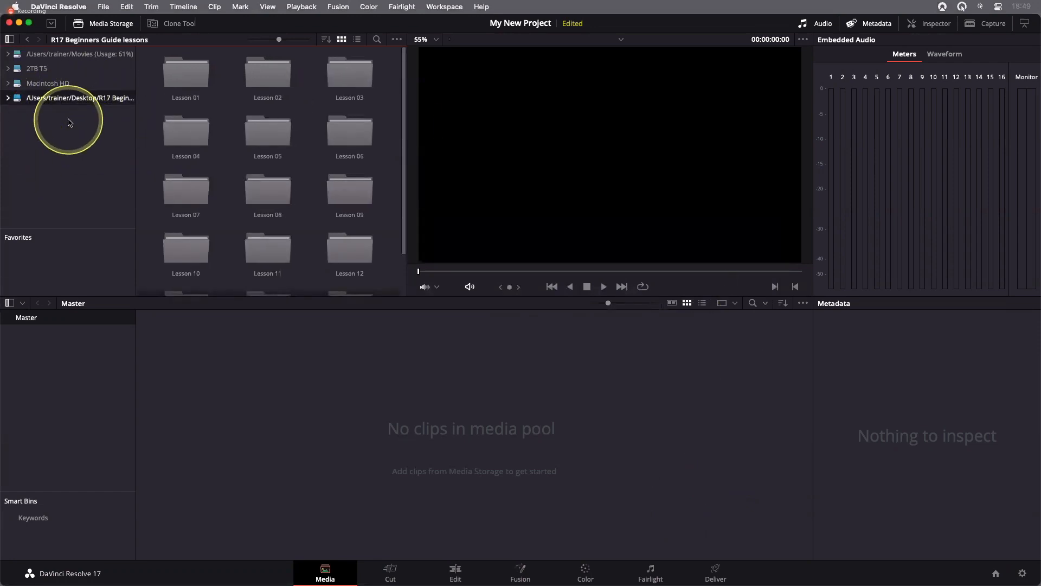
{"action": "double_click", "coordinate": [358, 76]}
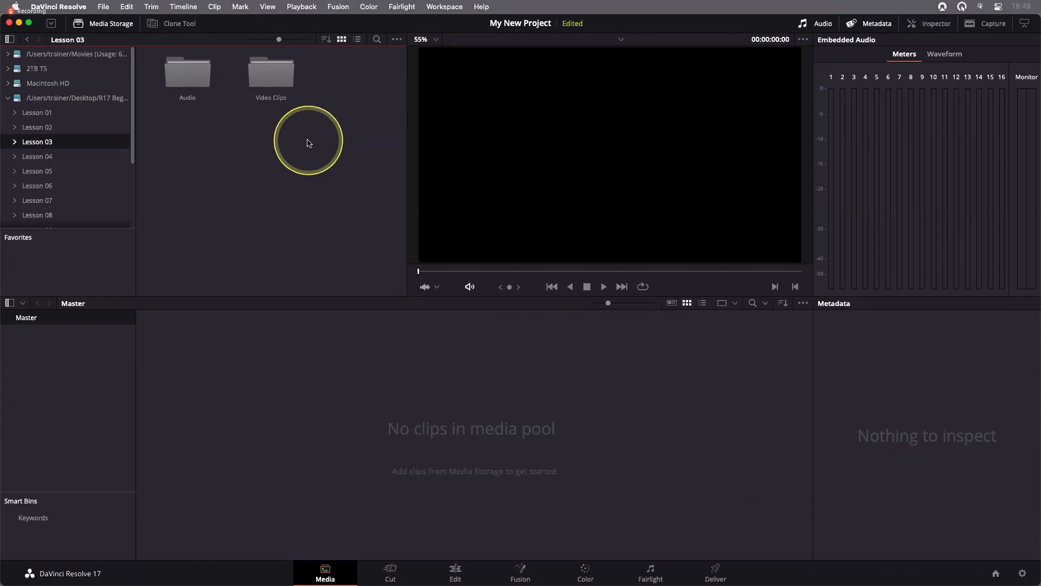
{"action": "double_click", "coordinate": [271, 72]}
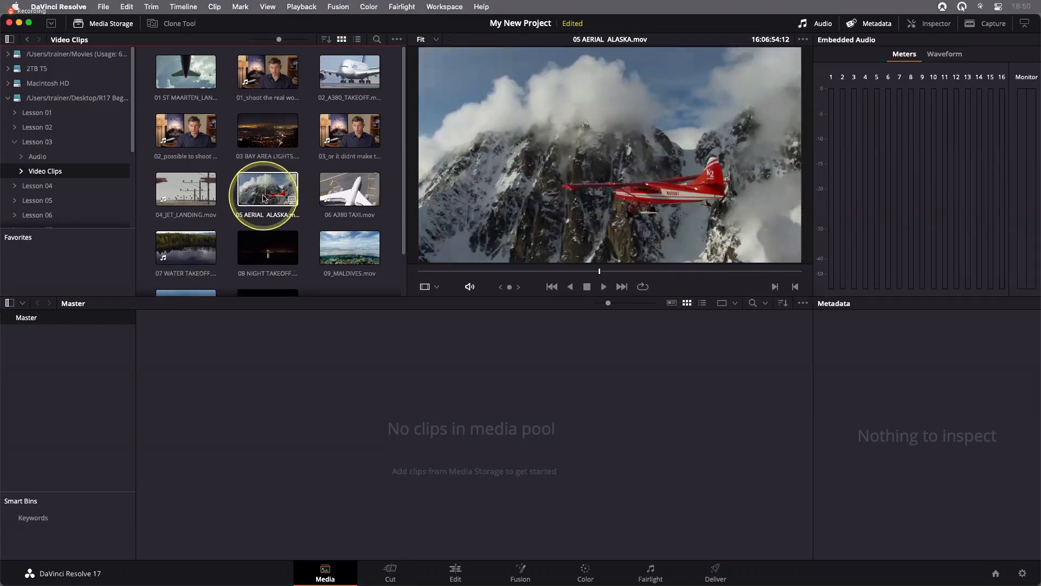
Preview clips from the Video Clips folder, playing 02_A380_TAKEOFF.mov forwards and backwards in the viewer, and stop playback
{"action": "left_click", "coordinate": [337, 195]}
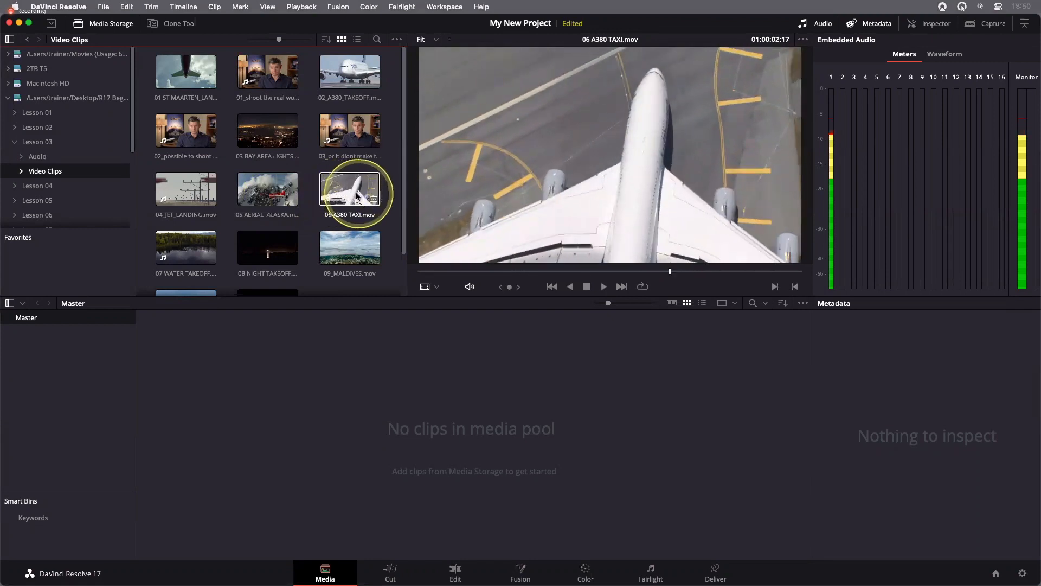
{"action": "left_click", "coordinate": [359, 136]}
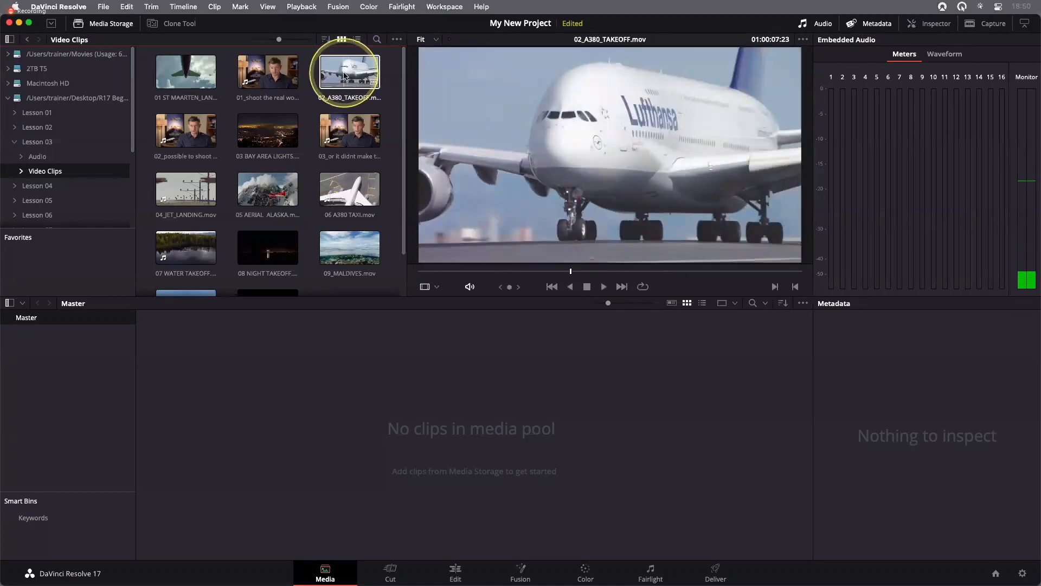
{"action": "left_click", "coordinate": [344, 76]}
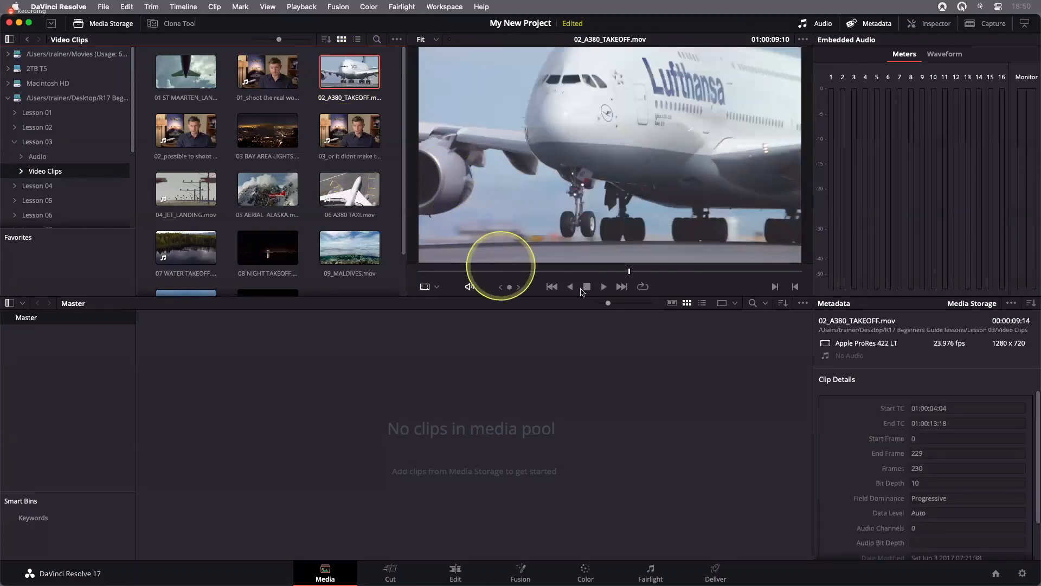
{"action": "left_click", "coordinate": [604, 286]}
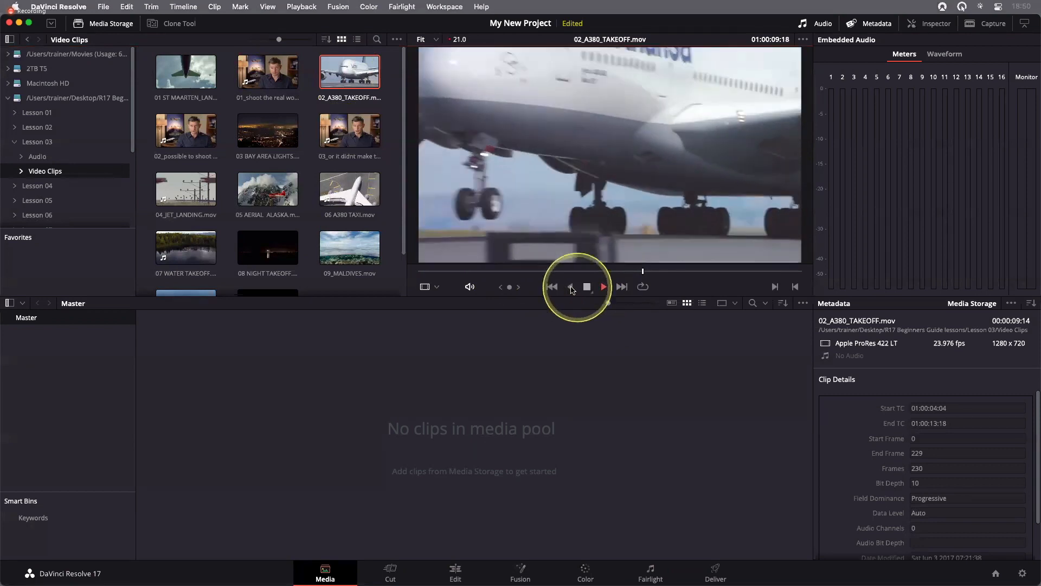
{"action": "left_click", "coordinate": [570, 287]}
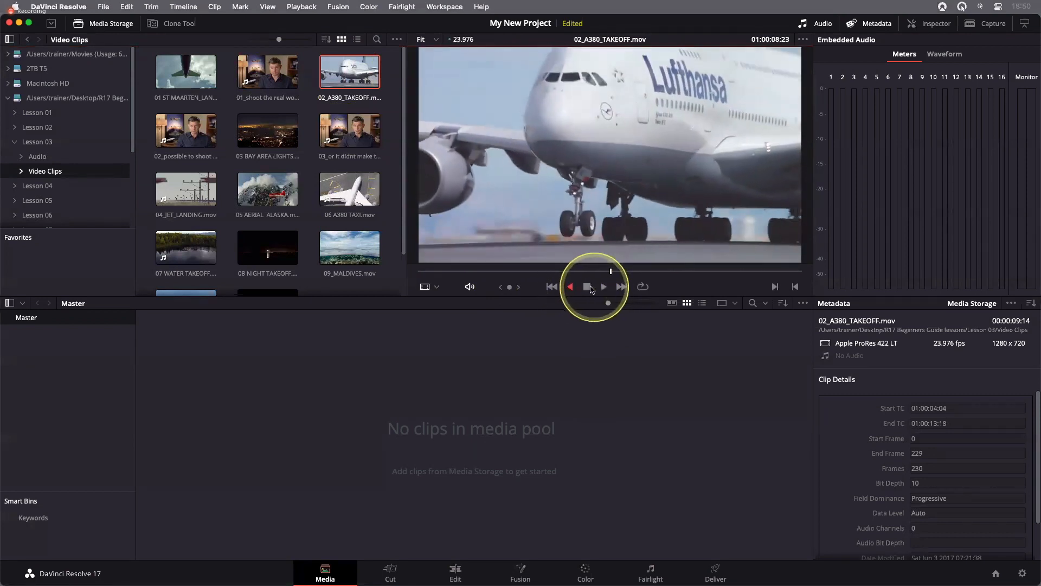
{"action": "left_click", "coordinate": [590, 288]}
{"action": "mouse_move", "coordinate": [509, 287]}
{"action": "left_mouse_down"}
{"action": "mouse_move", "coordinate": [389, 281]}
{"action": "mouse_move", "coordinate": [620, 291]}
{"action": "mouse_move", "coordinate": [499, 286]}
{"action": "left_mouse_up"}
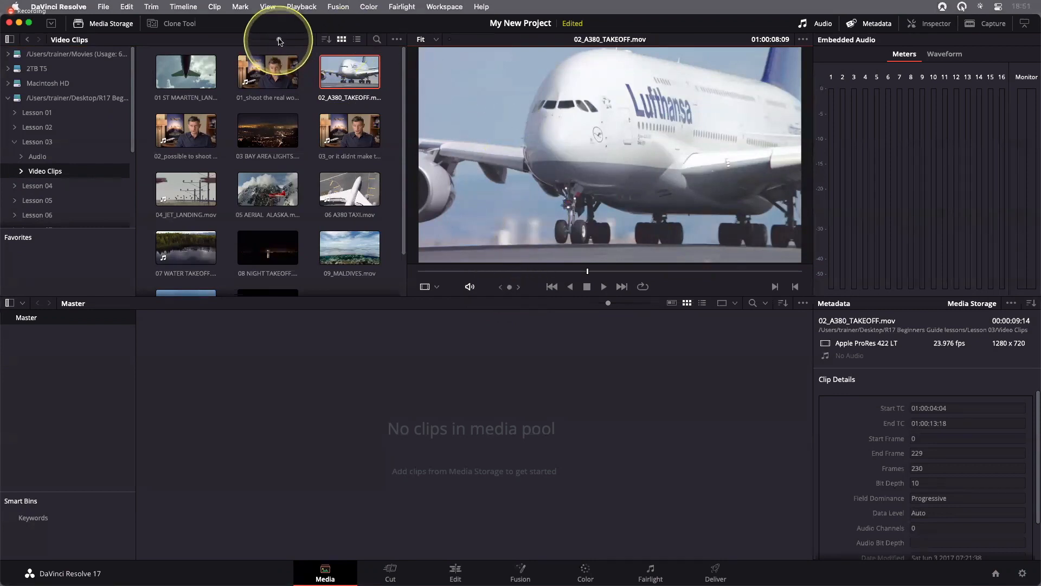
Shrink the media storage thumbnails so all the video clips fit, try the list view, and return to thumbnail view
{"action": "left_click_drag", "start_coordinate": [278, 40], "coordinate": [265, 41]}
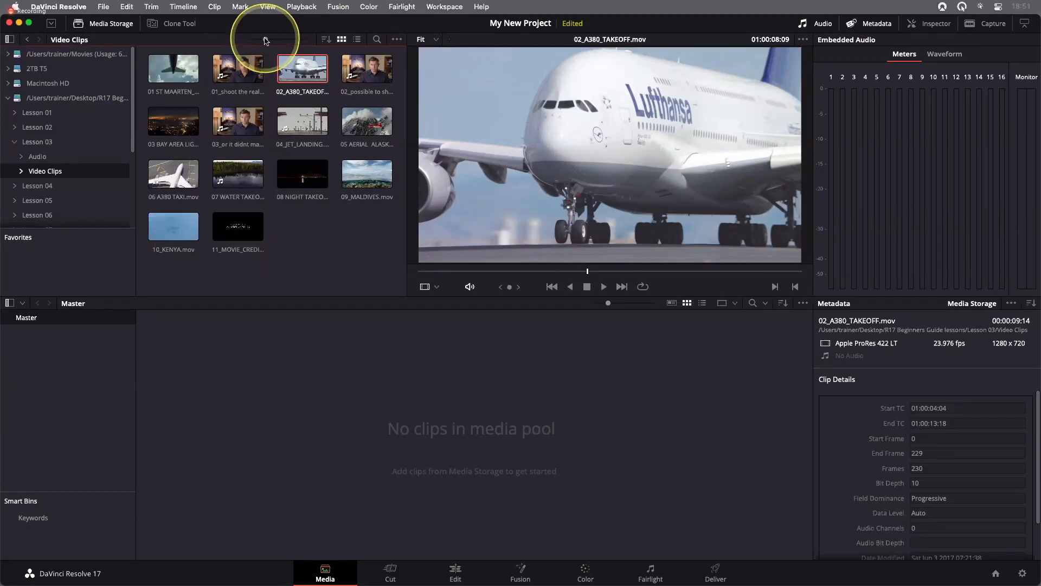
{"action": "left_click_drag", "start_coordinate": [266, 41], "coordinate": [260, 35]}
{"action": "left_click", "coordinate": [357, 39]}
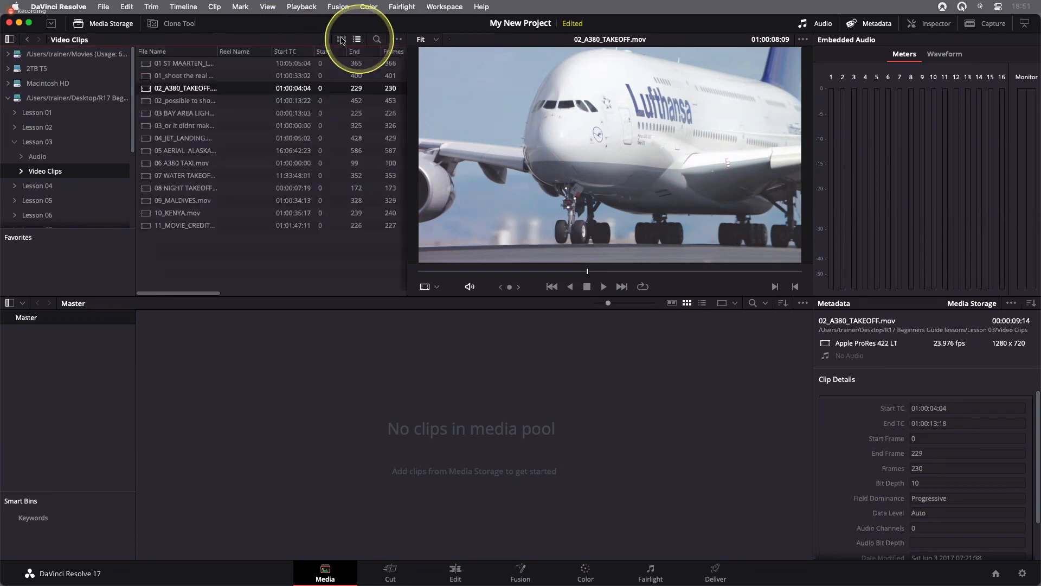
{"action": "left_click", "coordinate": [341, 40]}
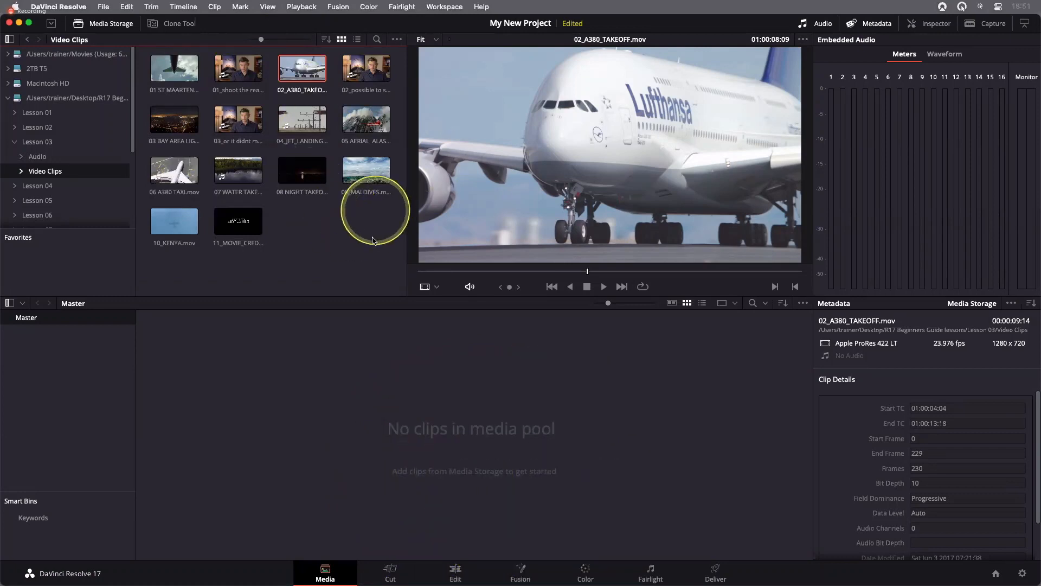
Add all the Lesson 03 video clips to the Master bin of the media pool, changing the project frame rate to match
{"action": "left_click_drag", "start_coordinate": [373, 237], "coordinate": [181, 65]}
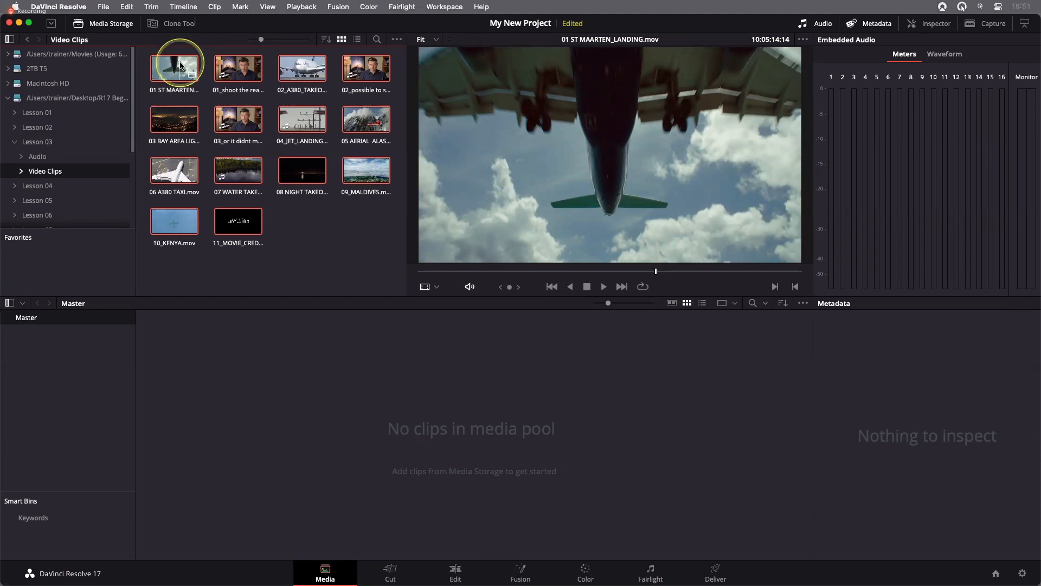
{"action": "left_click_drag", "start_coordinate": [181, 65], "coordinate": [294, 356]}
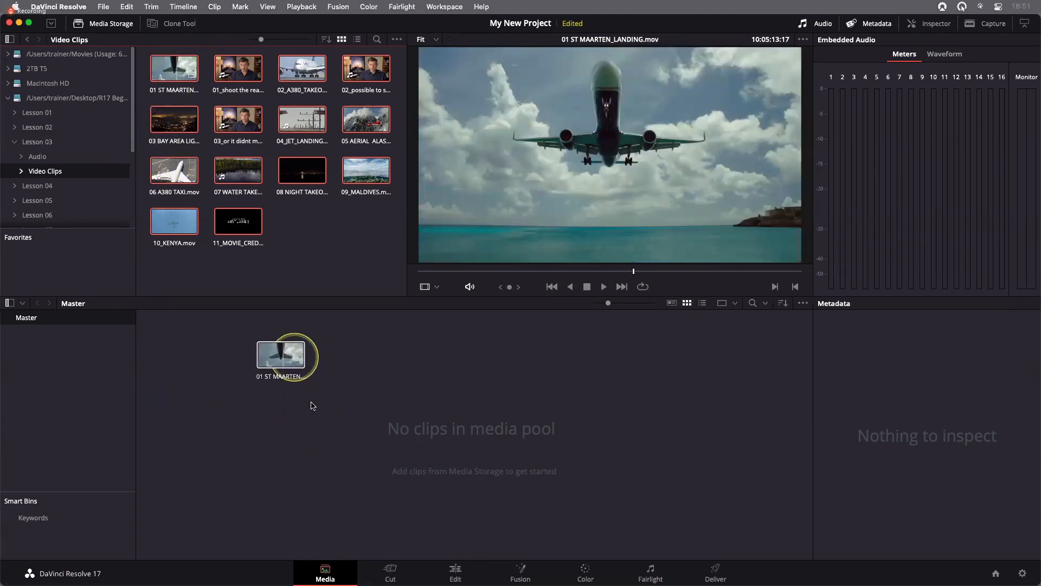
{"action": "left_click_drag", "start_coordinate": [313, 405], "coordinate": [312, 405]}
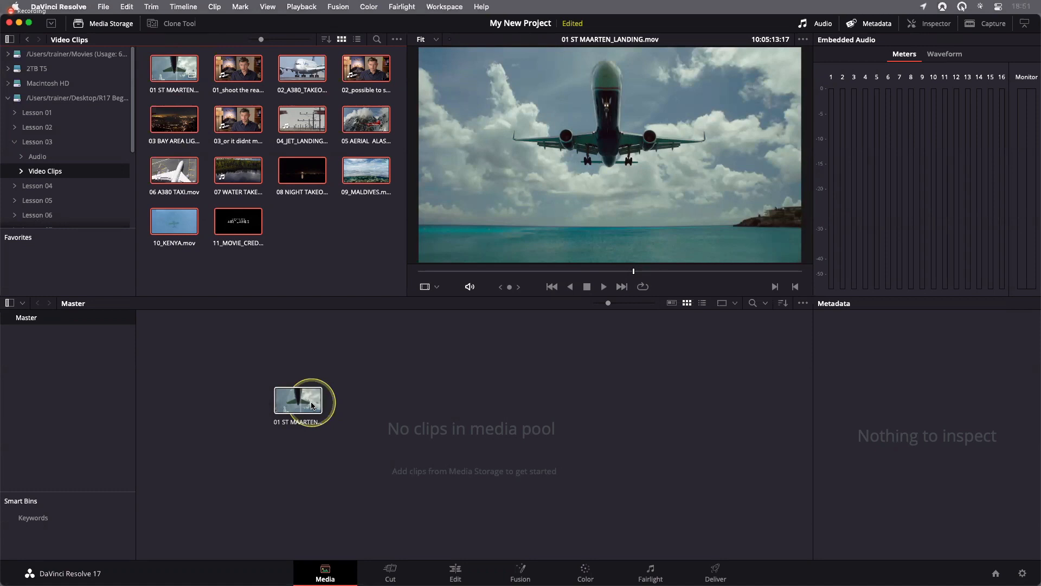
{"action": "left_click_drag", "start_coordinate": [312, 406], "coordinate": [313, 406]}
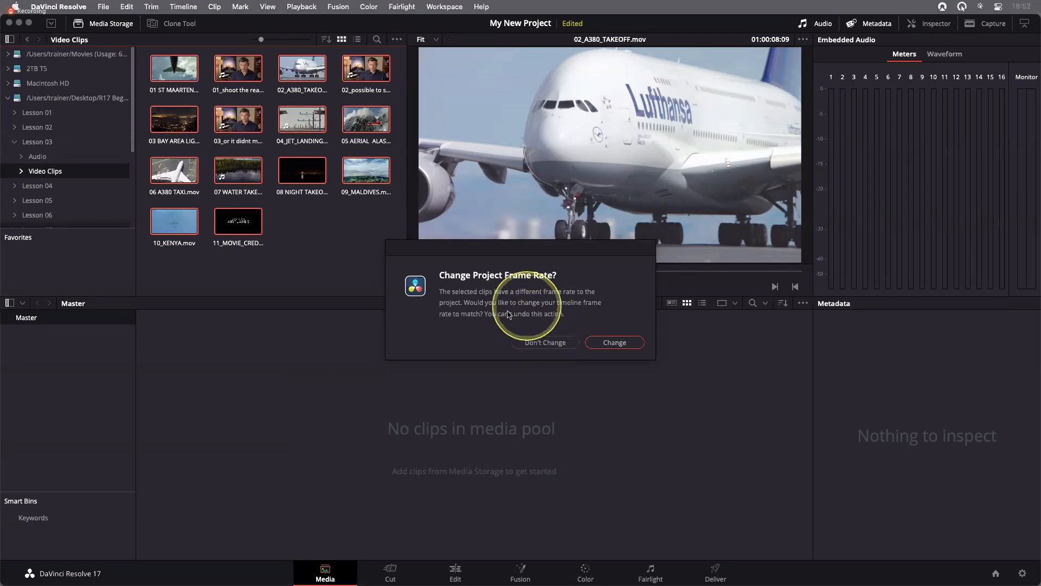
{"action": "left_click", "coordinate": [611, 344]}
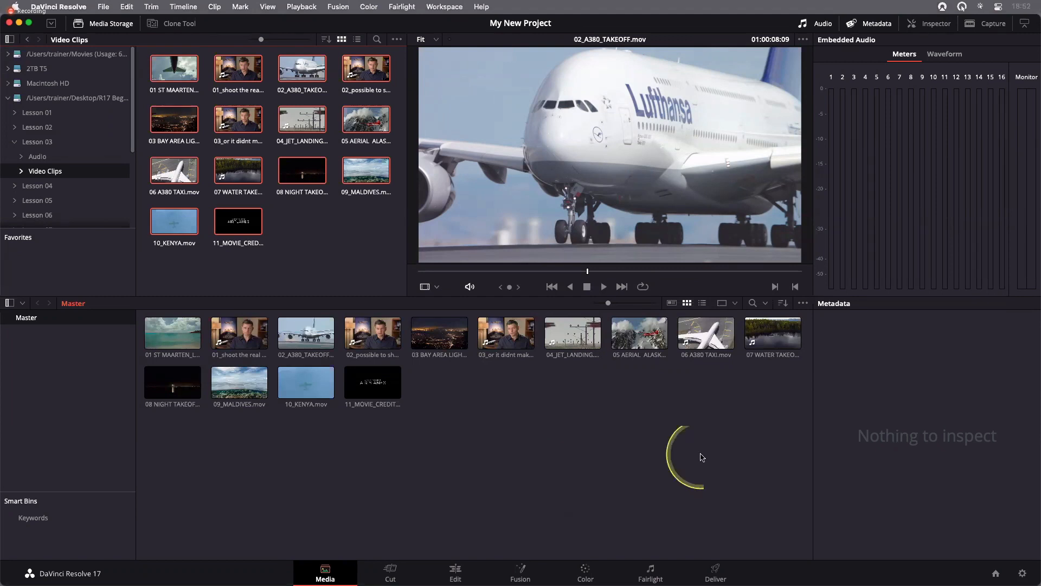
Check the timeline format and frame rate in the Project Settings' Master Settings, and close without changes
{"action": "left_click", "coordinate": [1021, 573]}
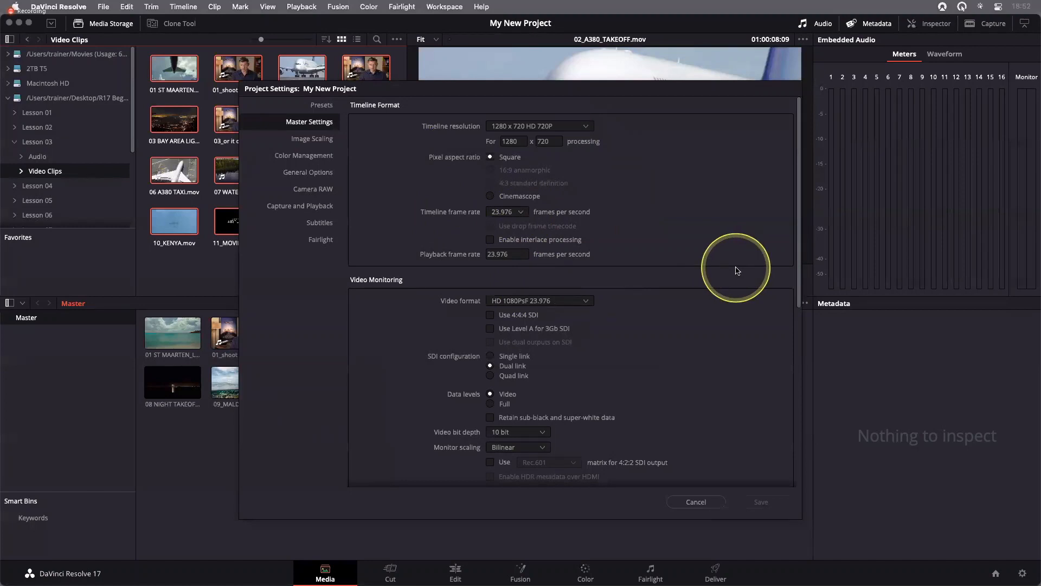
{"action": "left_click", "coordinate": [699, 505]}
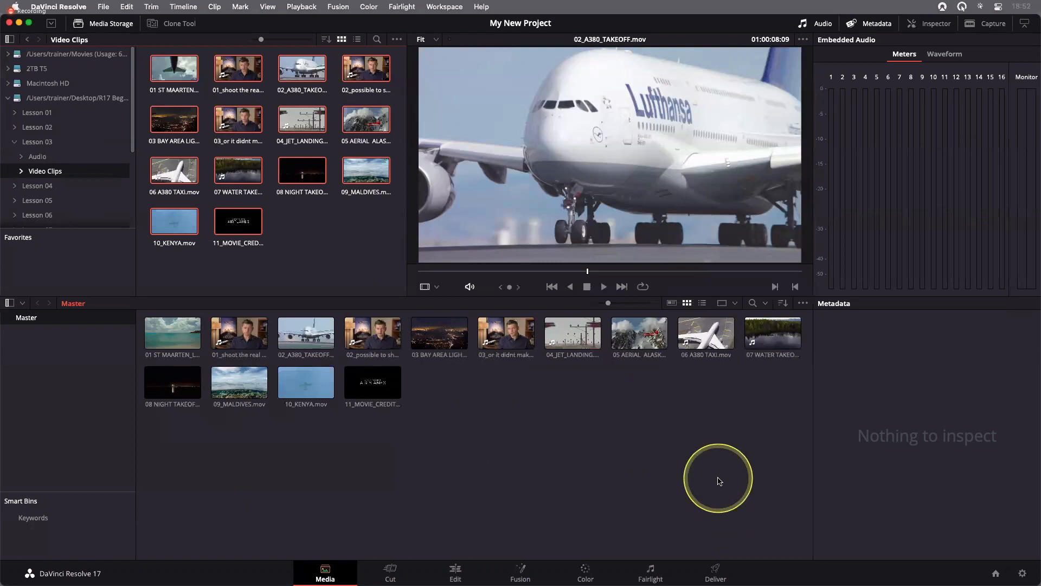
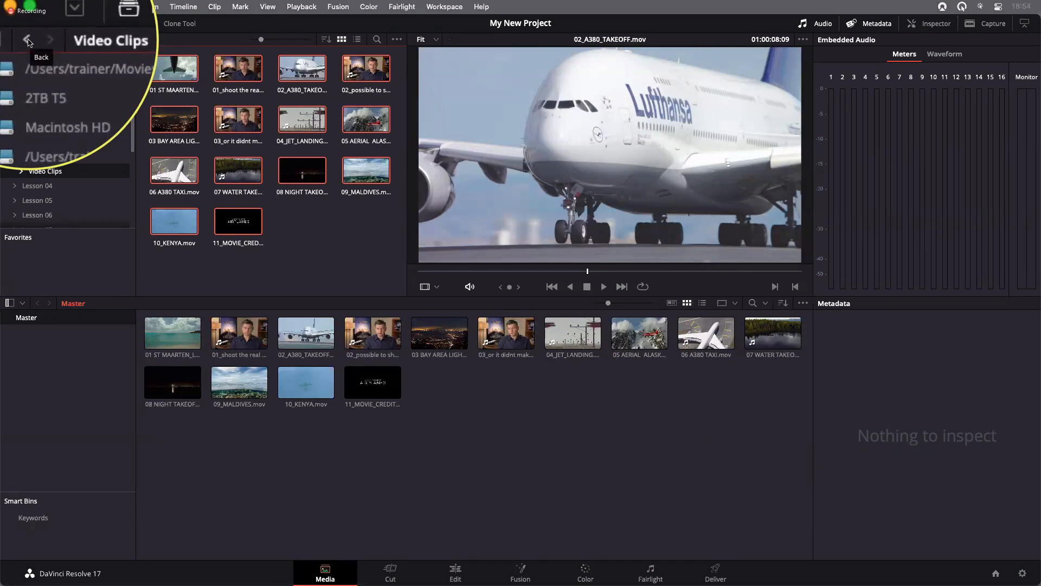
Add the Lesson 03 Audio folder and its subfolders into the media pool, creating bins
{"action": "left_click", "coordinate": [28, 41]}
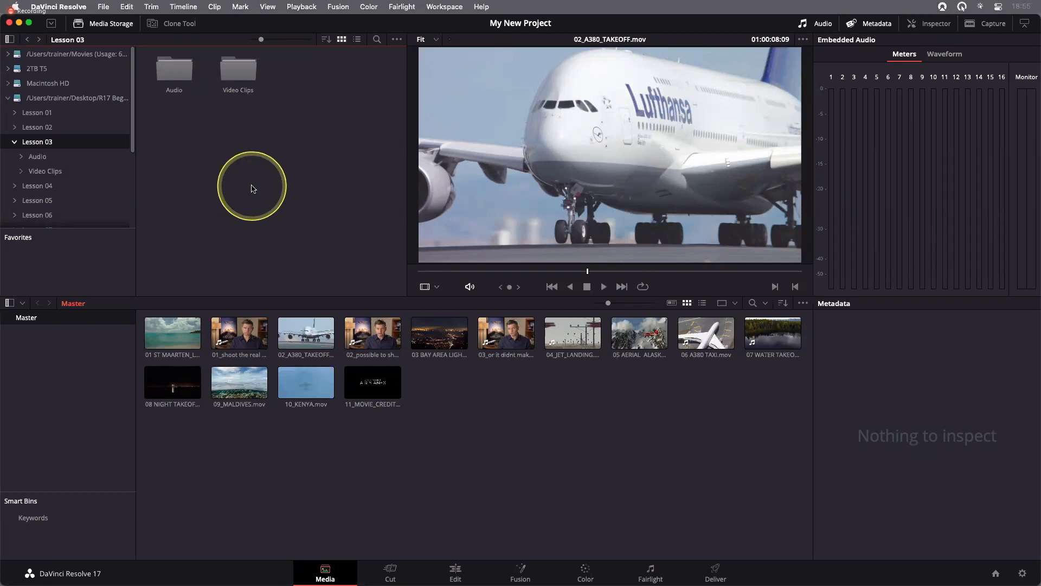
{"action": "right_click", "coordinate": [172, 76]}
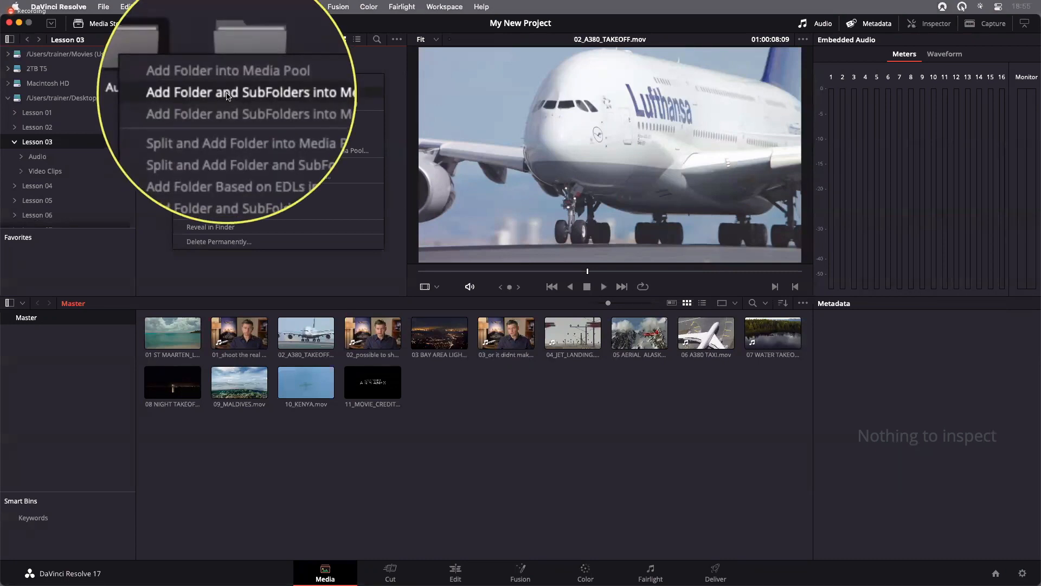
{"action": "left_click", "coordinate": [264, 94]}
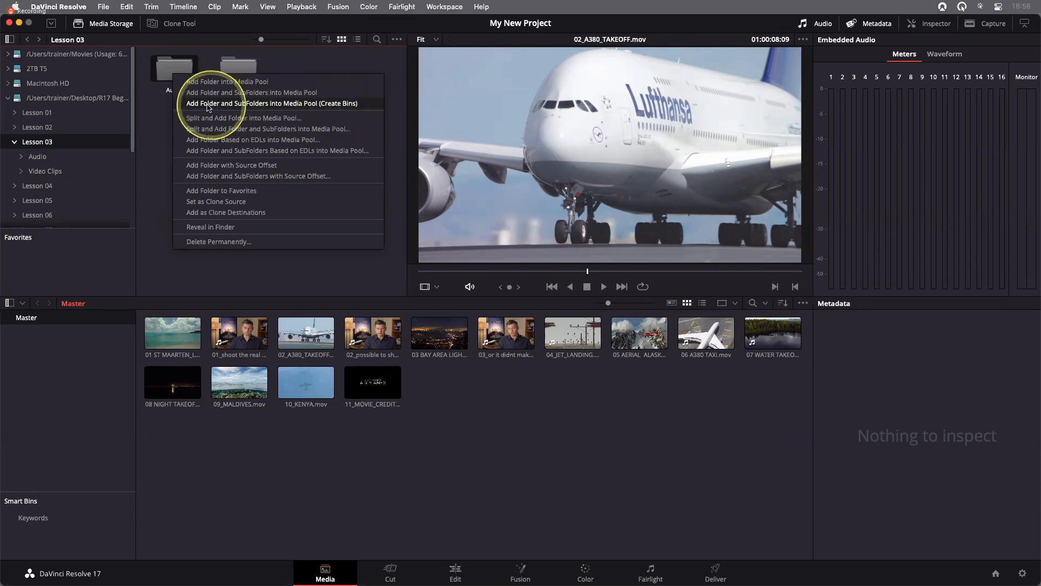
{"action": "left_click", "coordinate": [310, 104]}
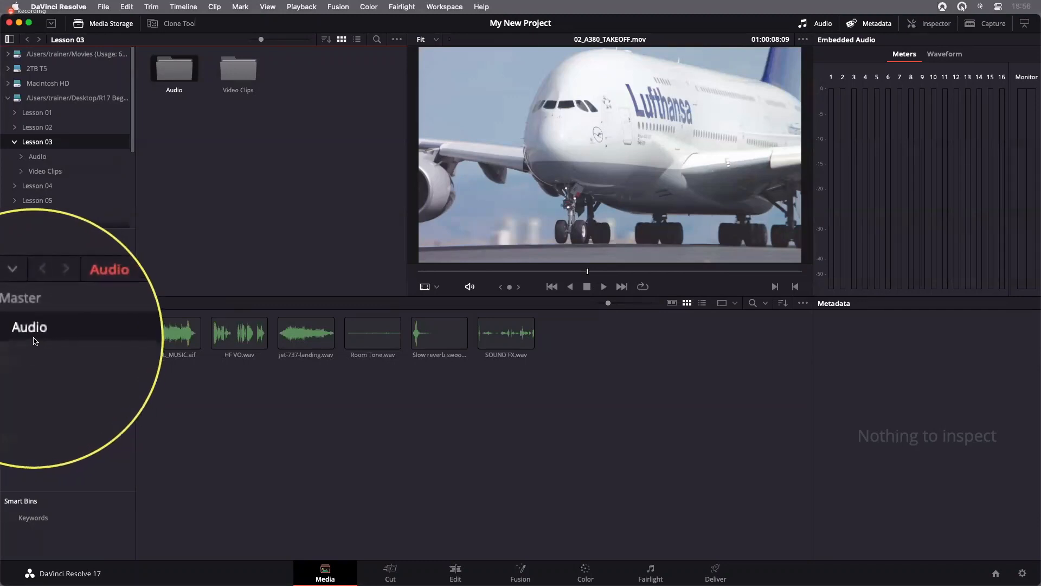
Compare the contents of the Master and Audio bins in the media pool, and return to the Master bin
{"action": "left_click", "coordinate": [35, 319]}
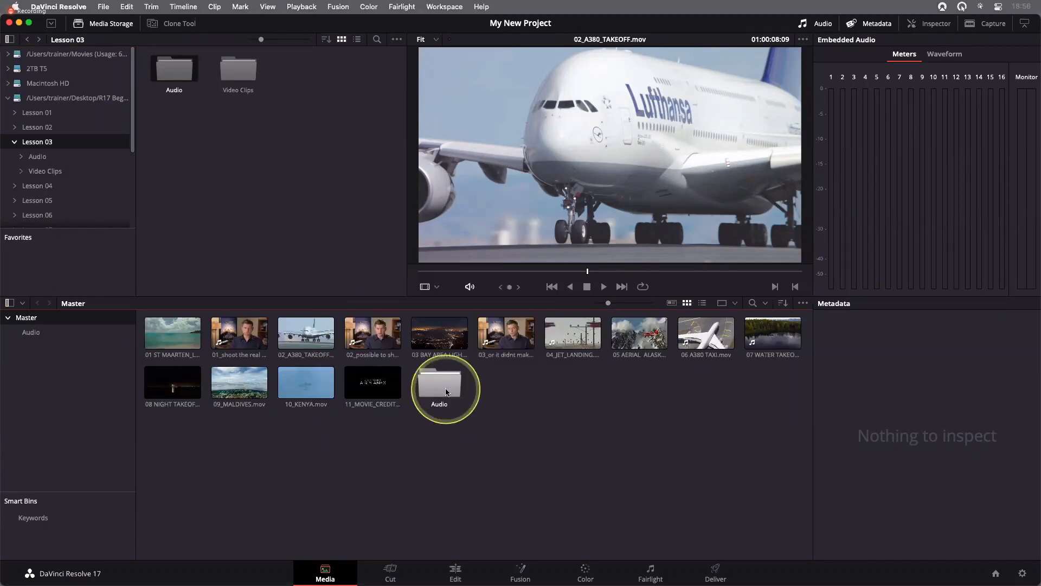
{"action": "left_click", "coordinate": [28, 336]}
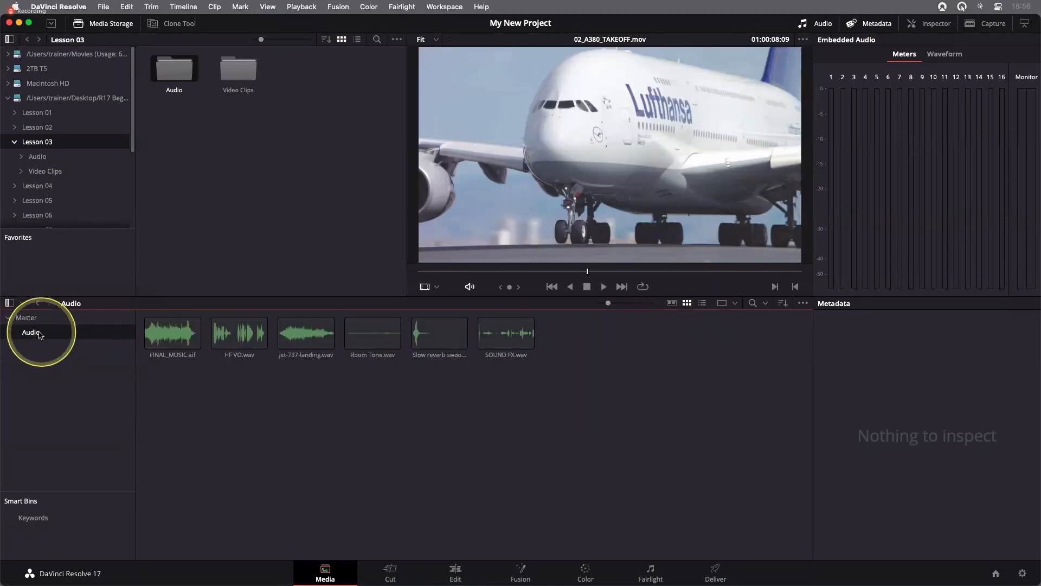
{"action": "left_click", "coordinate": [34, 320]}
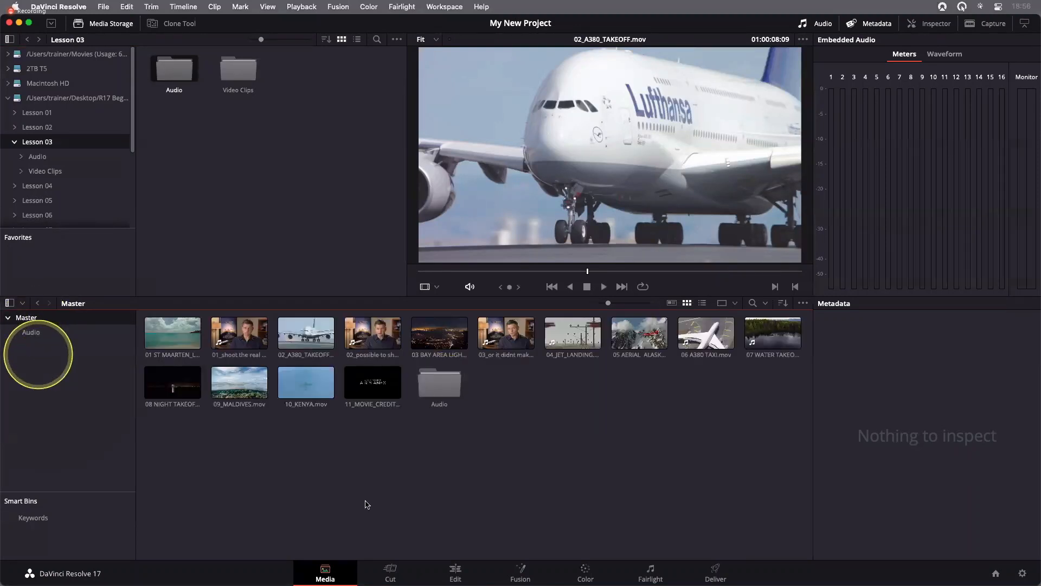
{"action": "double_click", "coordinate": [441, 384]}
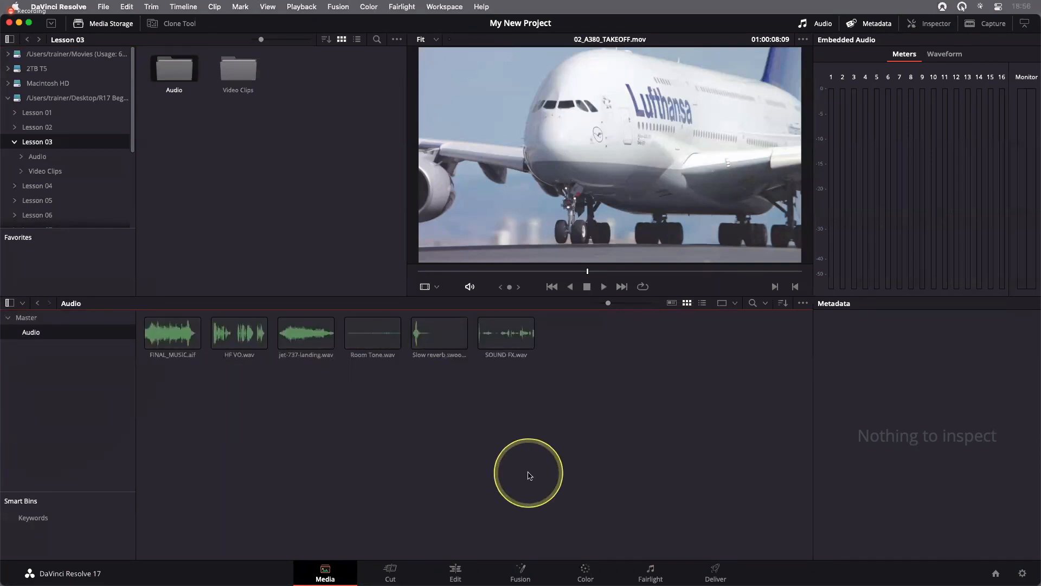
{"action": "left_click", "coordinate": [39, 303]}
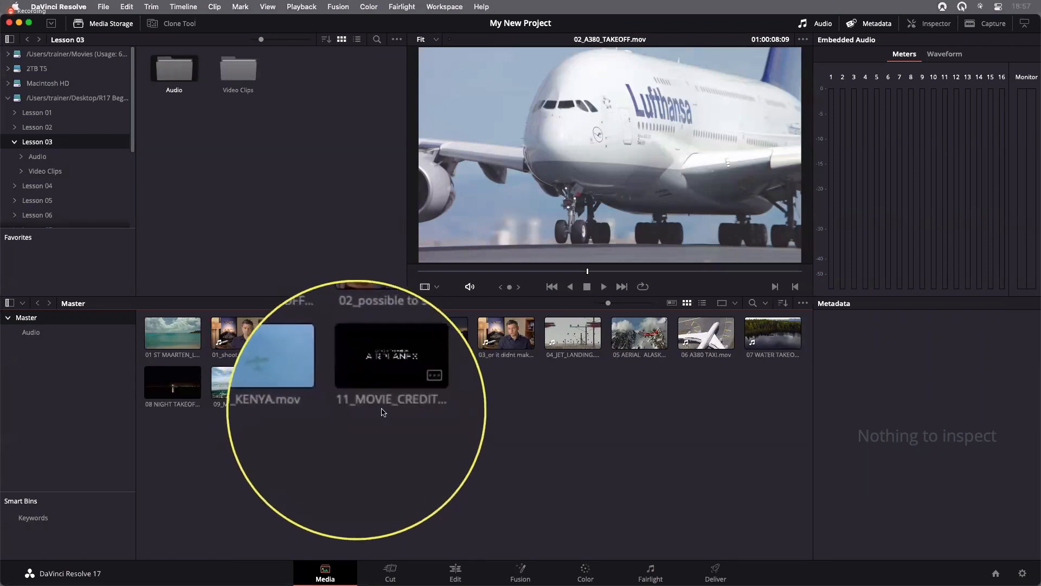
Create a new bin named Ending Credits inside the Master bin
{"action": "left_click", "coordinate": [386, 395]}
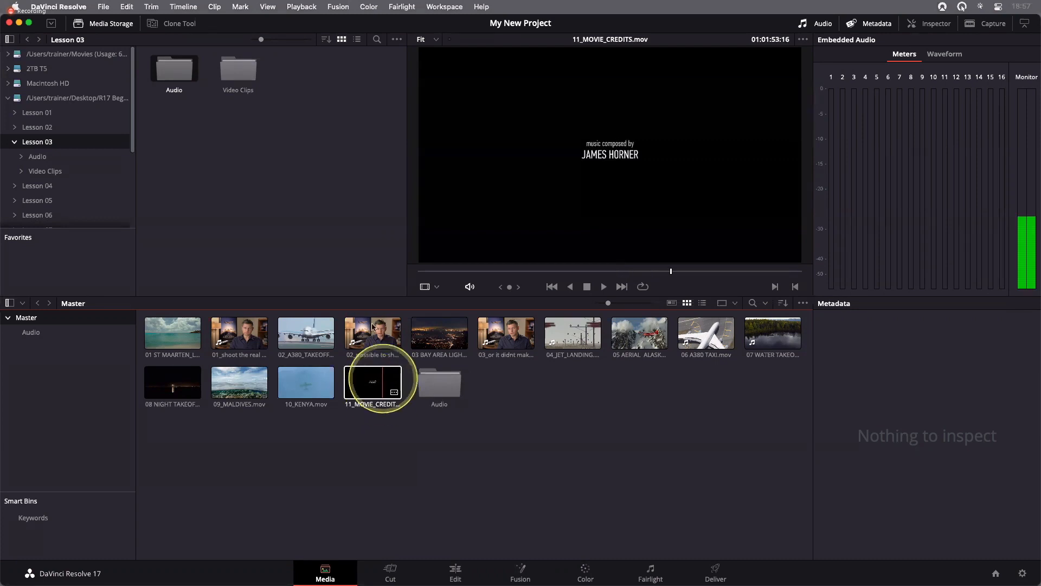
{"action": "left_click", "coordinate": [103, 7]}
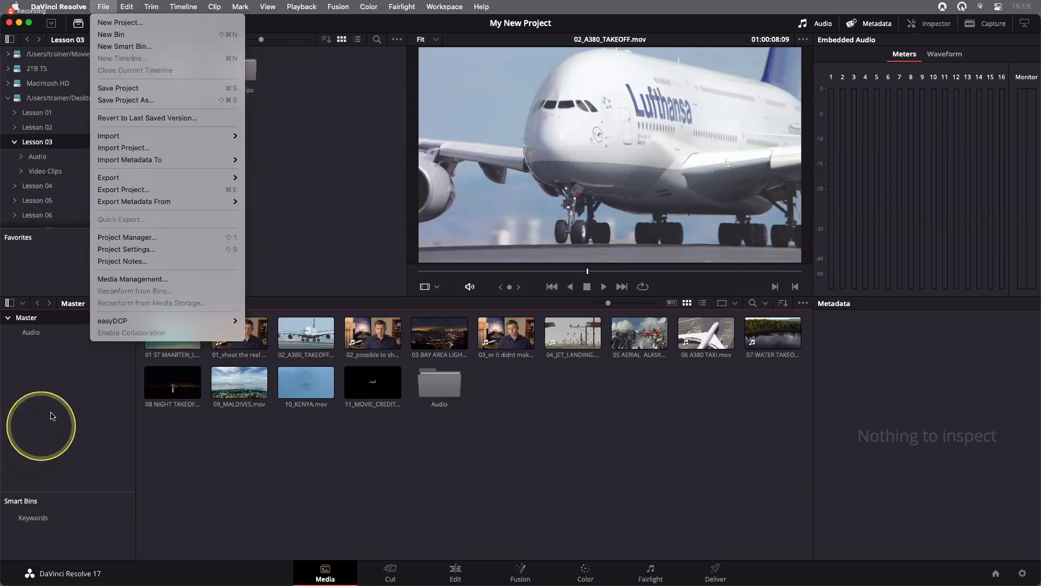
{"action": "left_click", "coordinate": [27, 384]}
{"action": "right_click", "coordinate": [46, 368]}
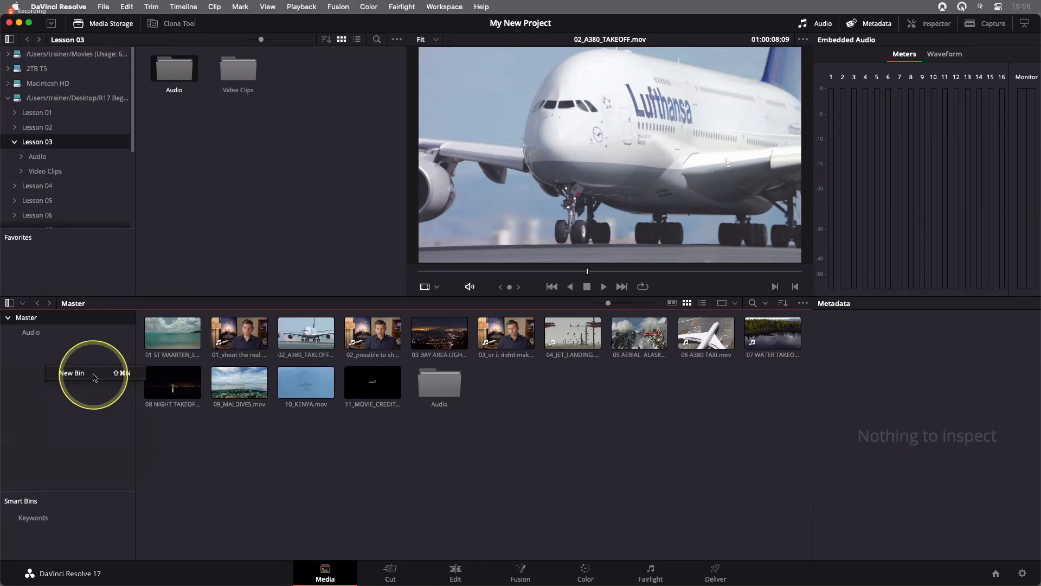
{"action": "left_click", "coordinate": [94, 377]}
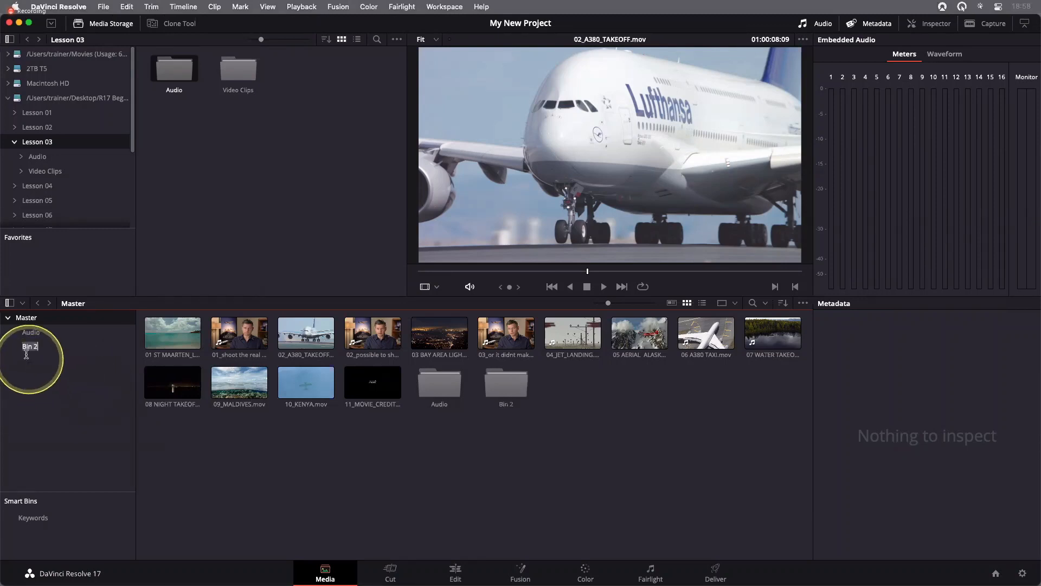
{"action": "type", "text": "End"}
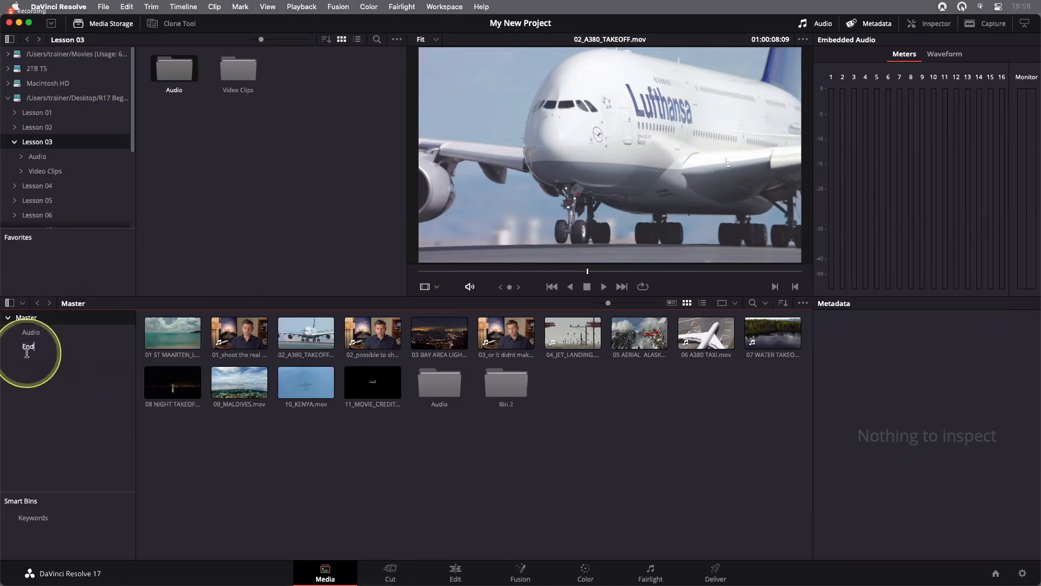
{"action": "type", "text": "ing Credits"}
{"action": "key", "text": "Return"}
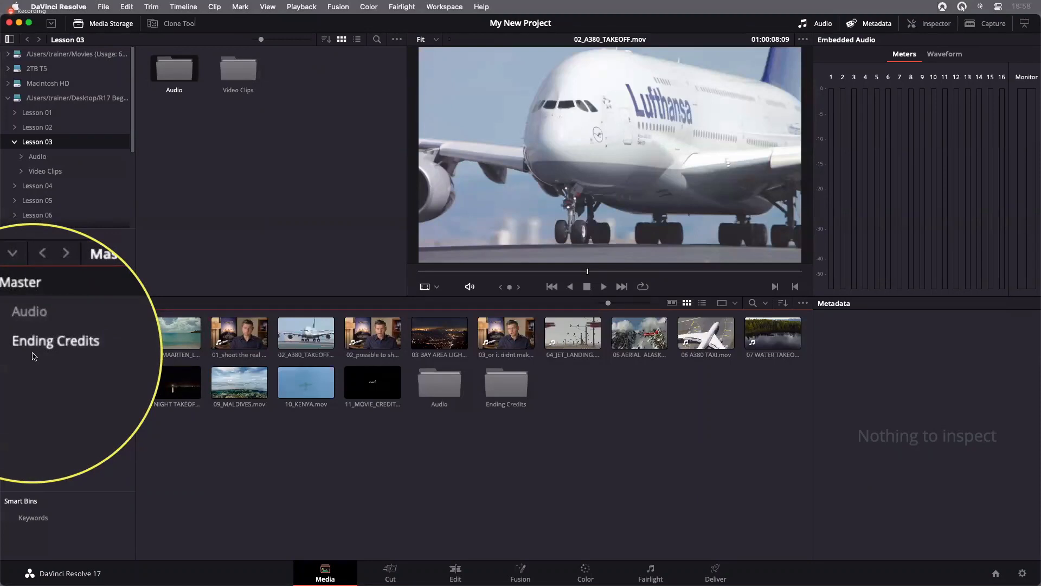
{"action": "left_click", "coordinate": [43, 347]}
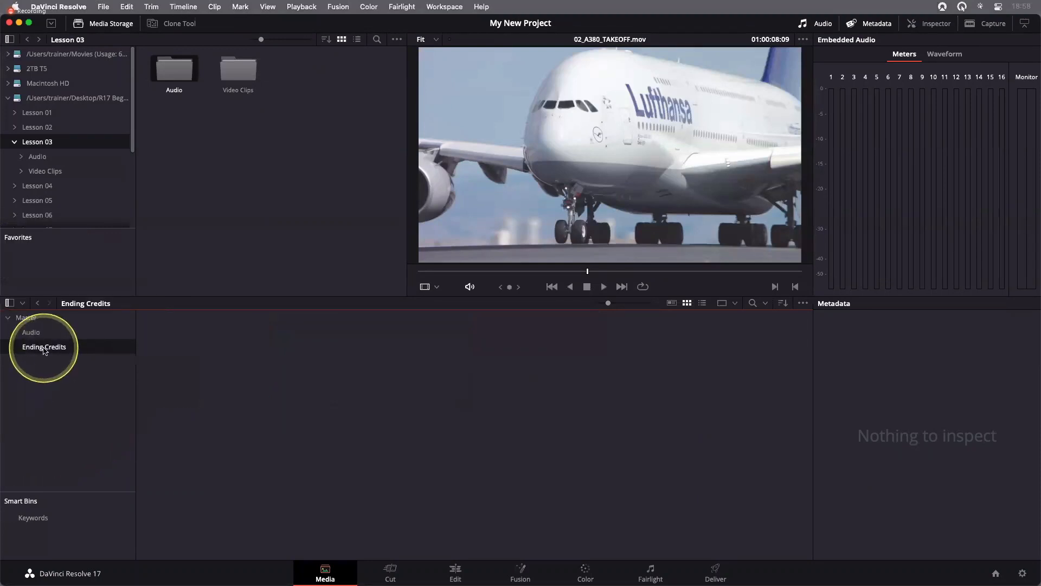
{"action": "double_click", "coordinate": [43, 348]}
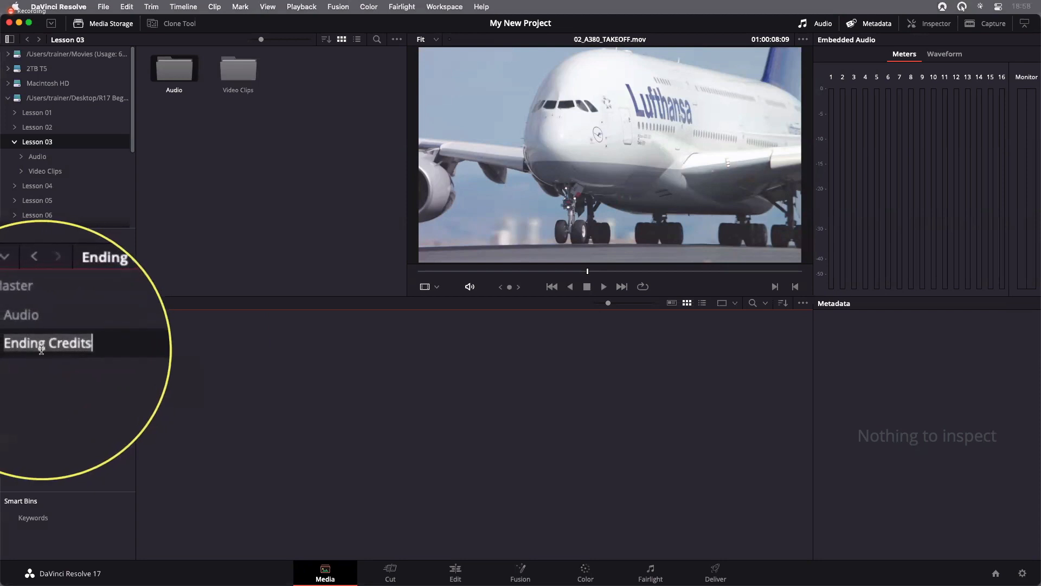
{"action": "left_click", "coordinate": [38, 373]}
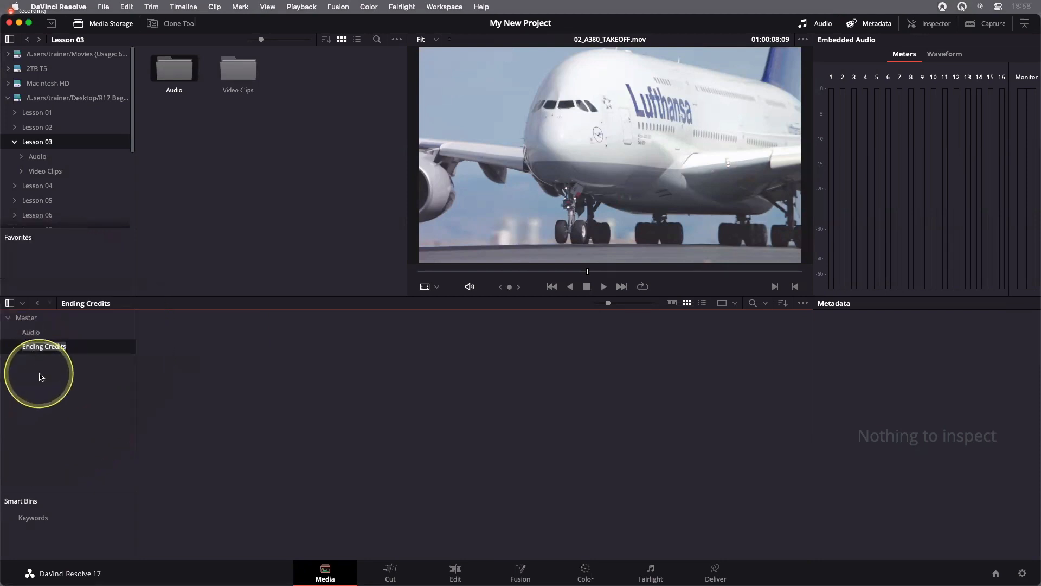
Move 11_MOVIE_CREDITS.mov from the Master bin into the Ending Credits bin and open that bin
{"action": "left_click", "coordinate": [52, 324]}
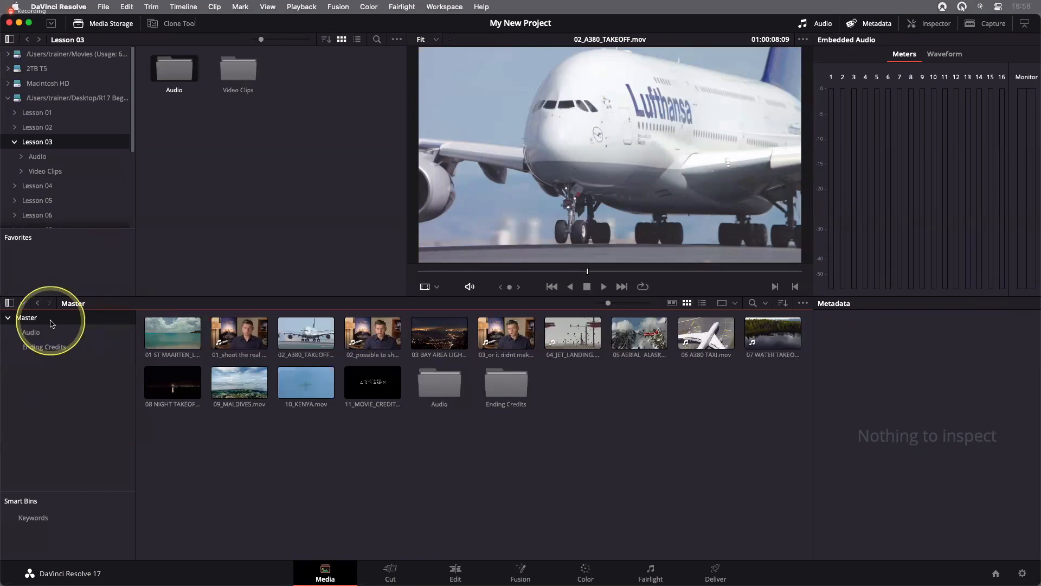
{"action": "left_click_drag", "start_coordinate": [372, 387], "coordinate": [78, 349]}
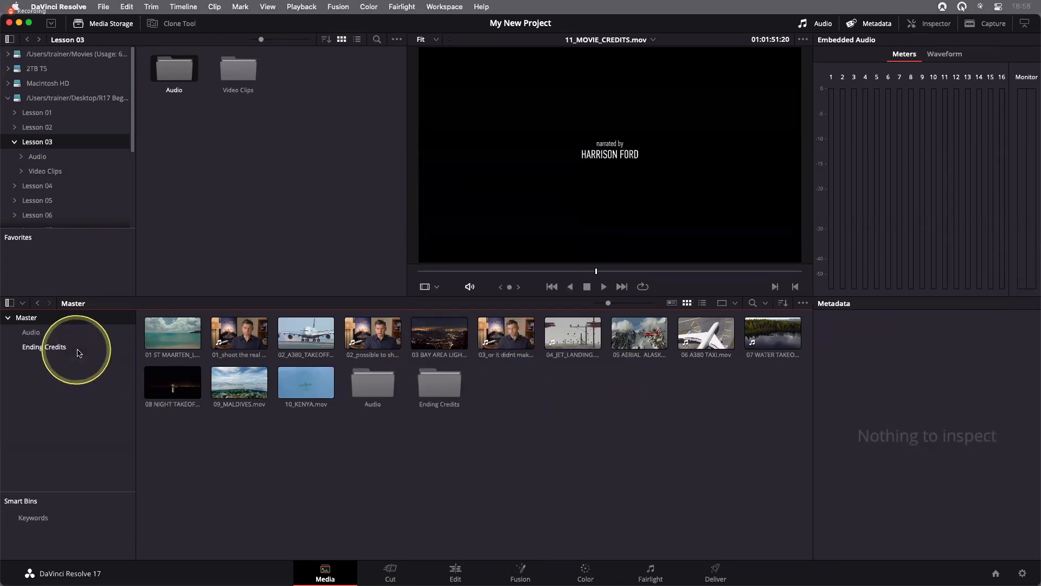
{"action": "left_click", "coordinate": [51, 346]}
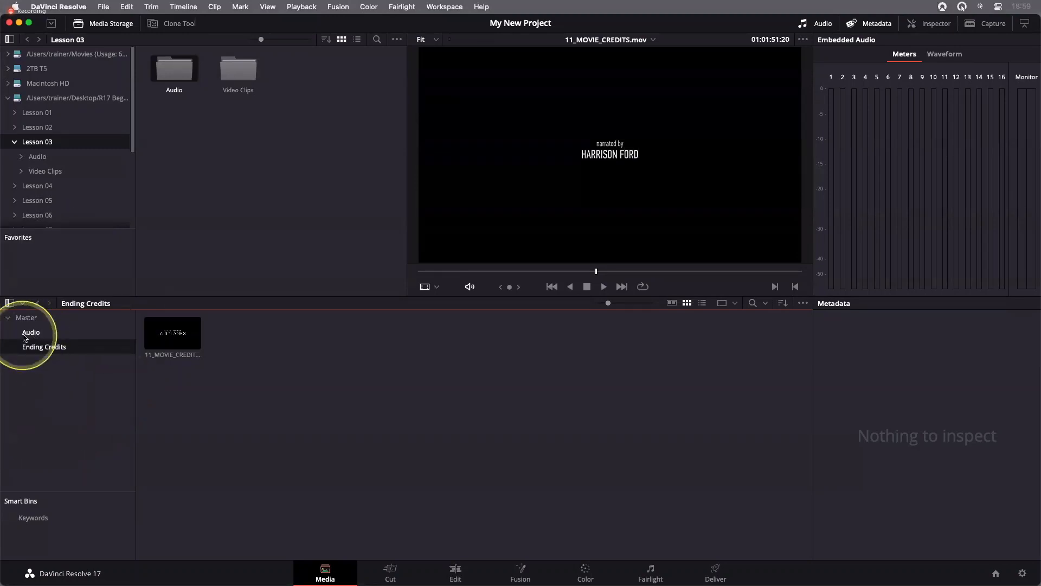
Open the Ending Credits bin in a separate window, reposition the window, and close it
{"action": "right_click", "coordinate": [50, 350]}
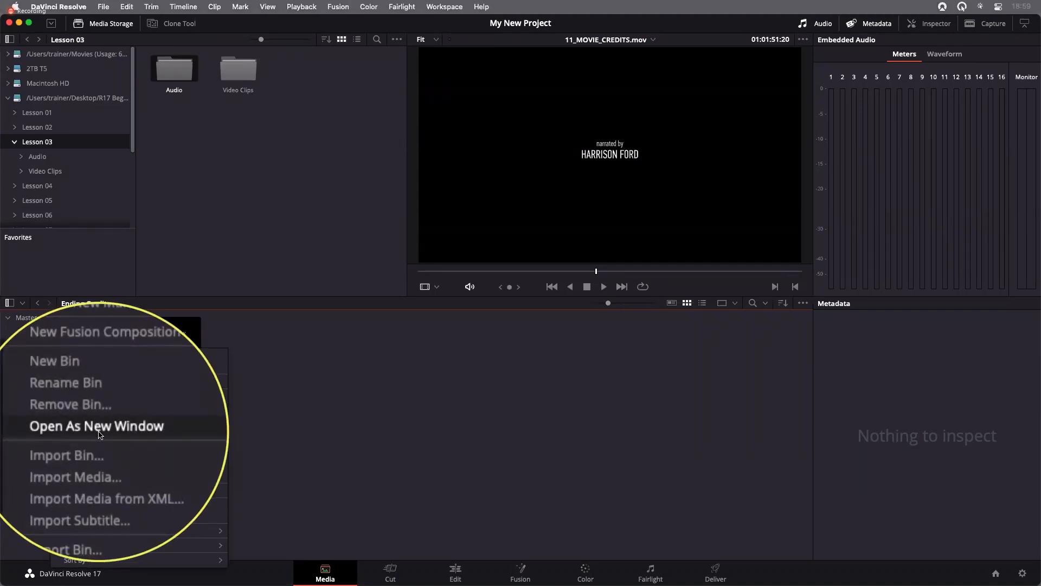
{"action": "left_click", "coordinate": [99, 429]}
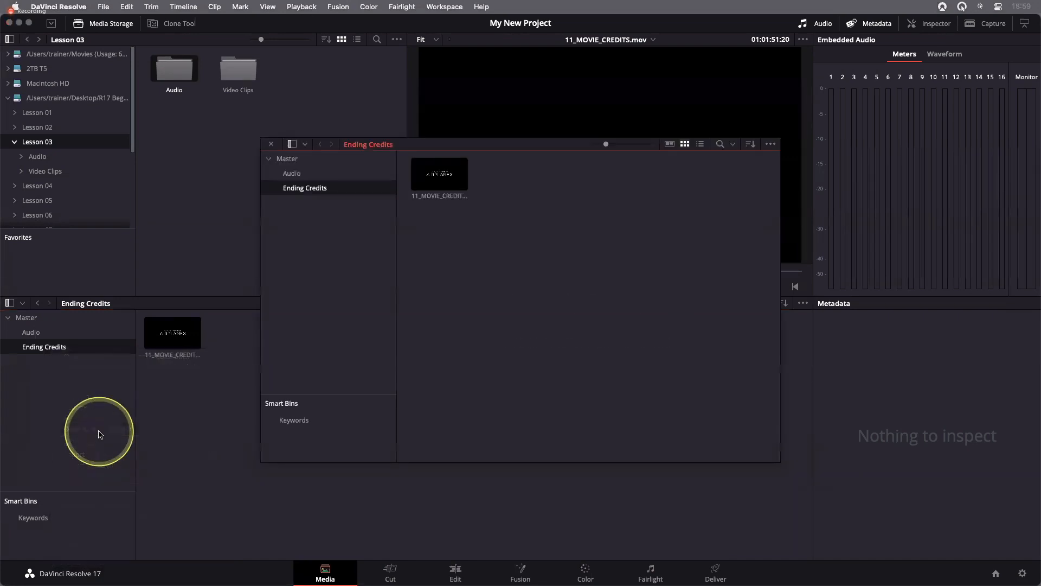
{"action": "left_click_drag", "start_coordinate": [446, 142], "coordinate": [631, 97]}
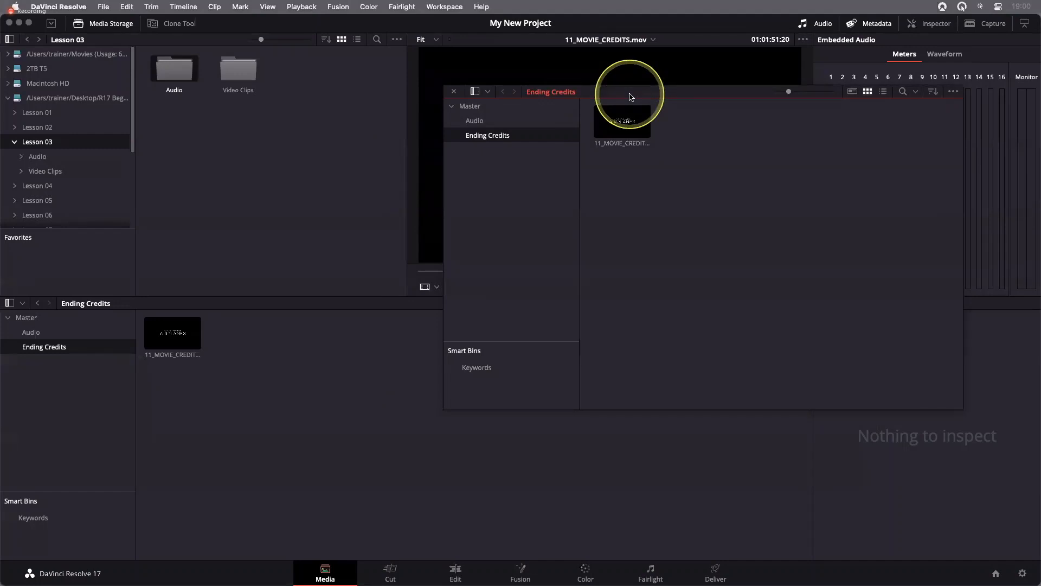
{"action": "left_click_drag", "start_coordinate": [630, 96], "coordinate": [587, 86]}
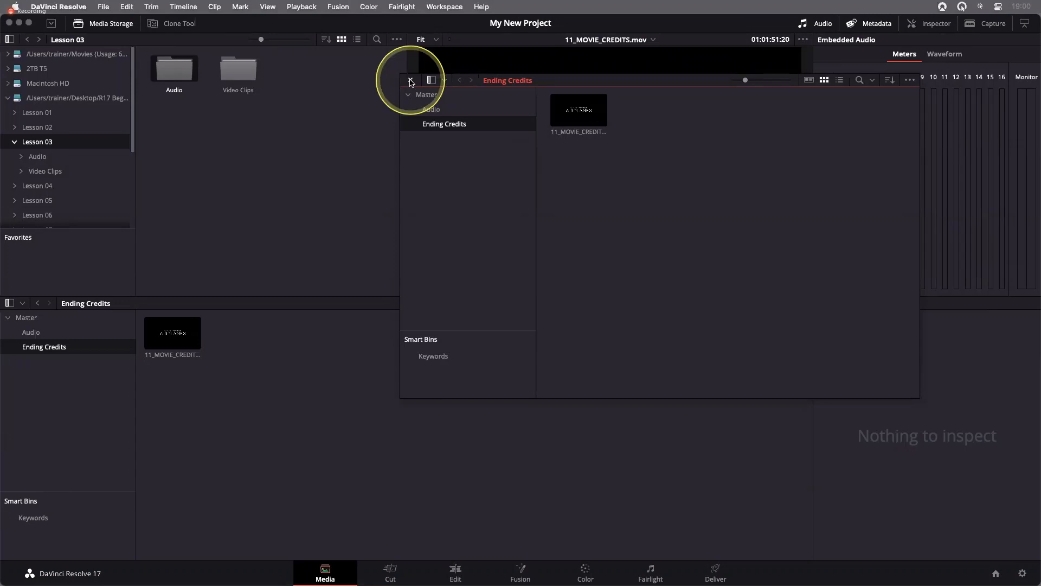
{"action": "left_click", "coordinate": [410, 82]}
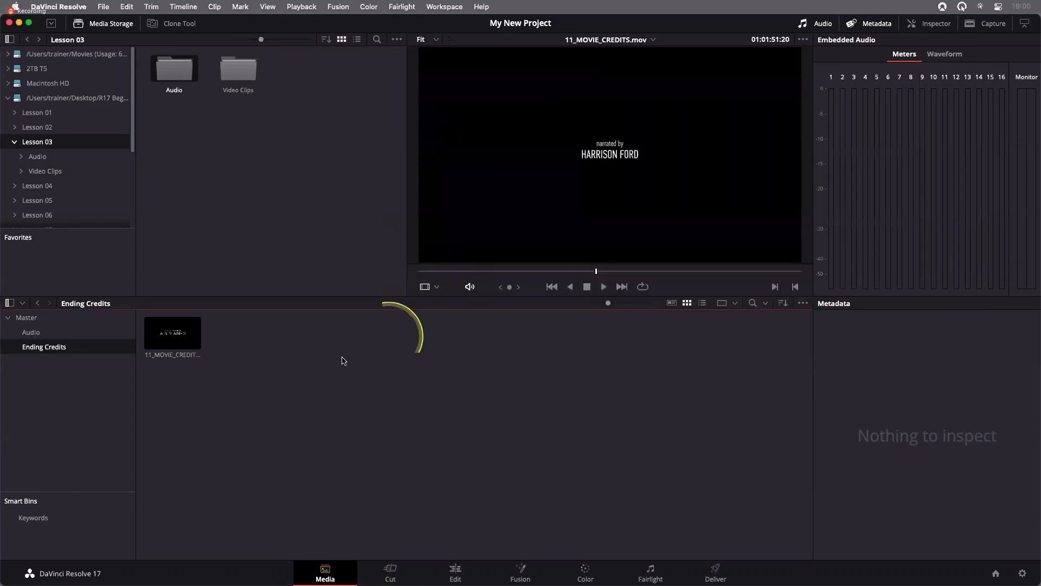
Show the contents of the Audio and Ending Credits bins together, and return to the Master bin
{"action": "left_click", "coordinate": [26, 336], "text": "super"}
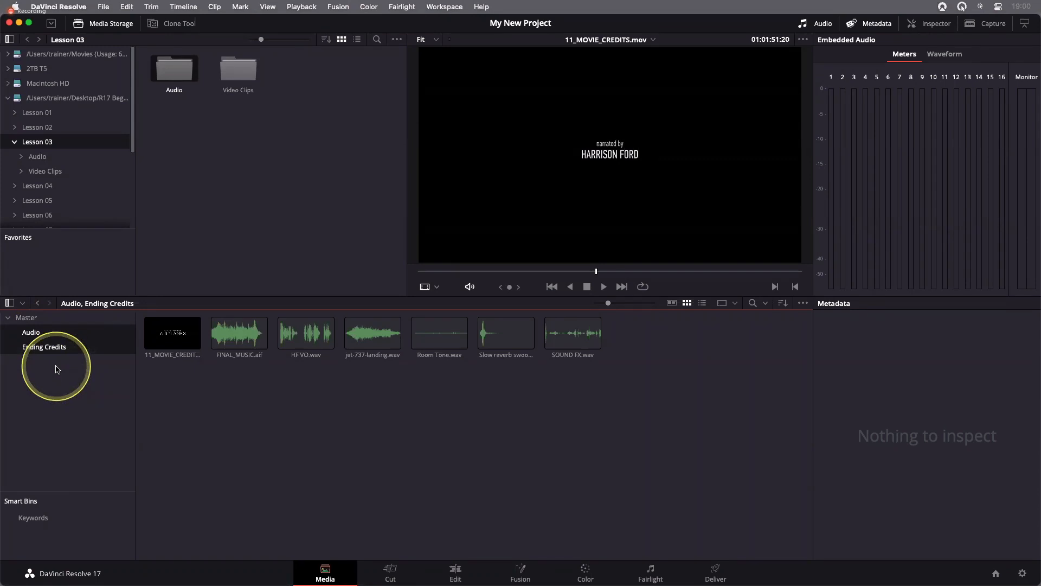
{"action": "left_click", "coordinate": [57, 369]}
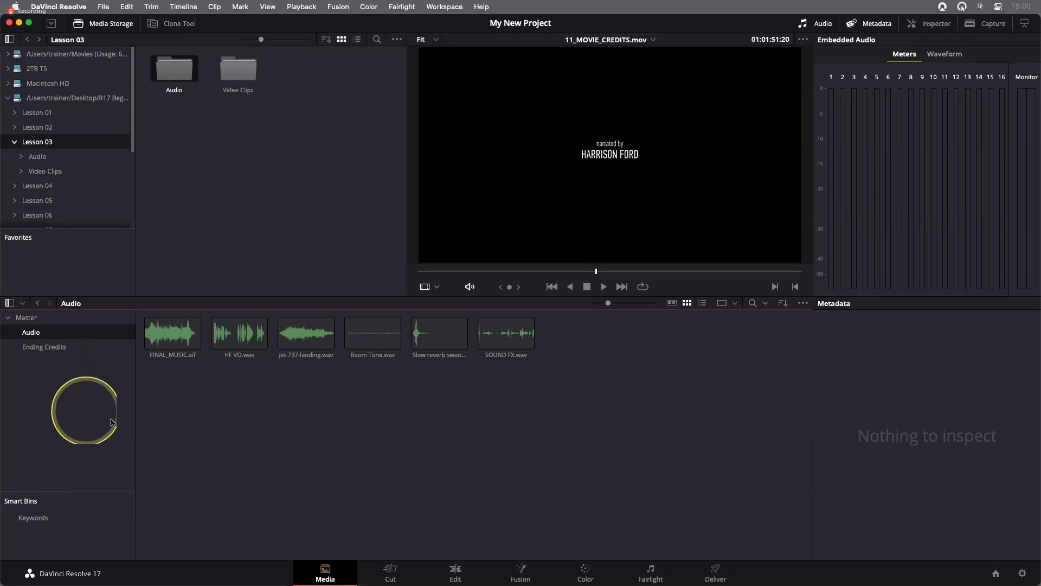
{"action": "left_click", "coordinate": [48, 321]}
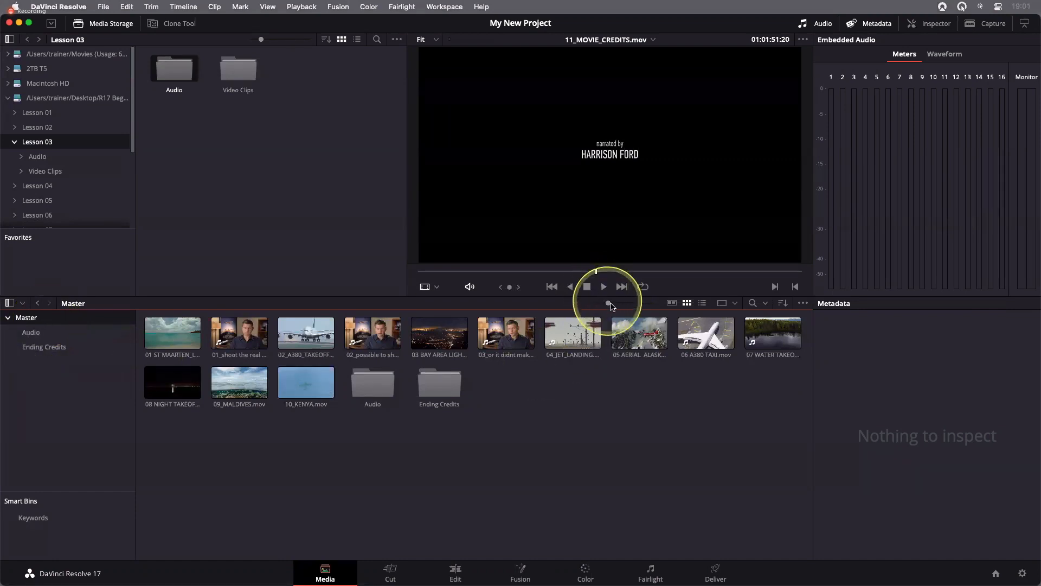
Enlarge the media pool thumbnails and skim through the three interview clips in the Master bin
{"action": "left_click_drag", "start_coordinate": [616, 305], "coordinate": [626, 305]}
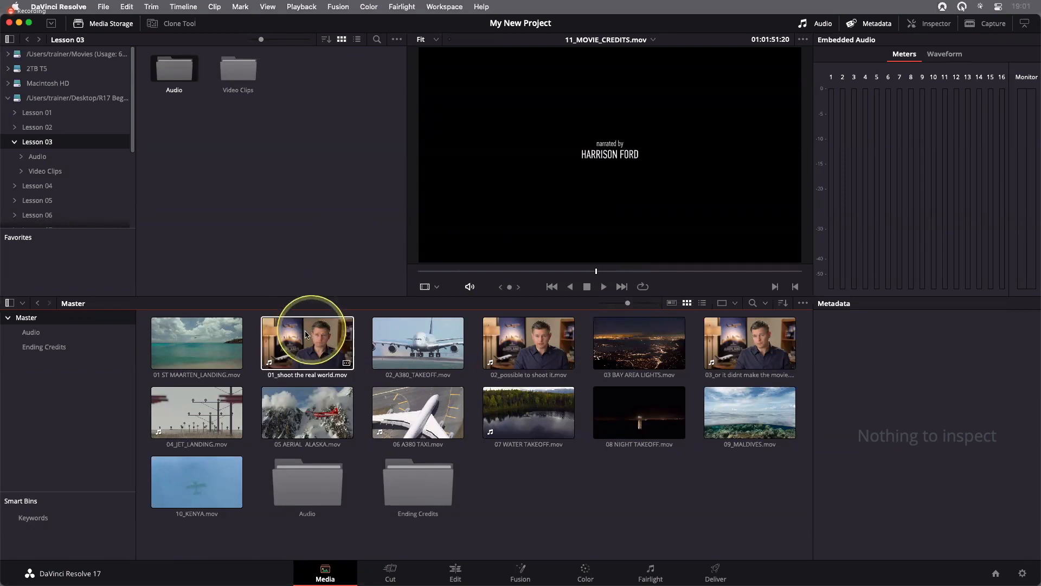
{"action": "left_click", "coordinate": [319, 320]}
{"action": "left_click", "coordinate": [548, 329]}
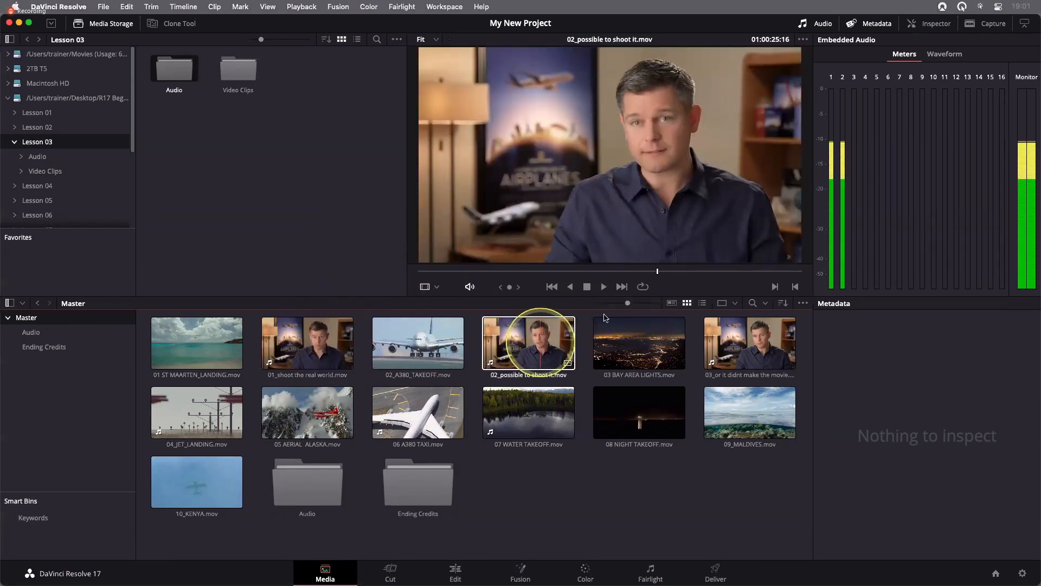
{"action": "left_click", "coordinate": [768, 333]}
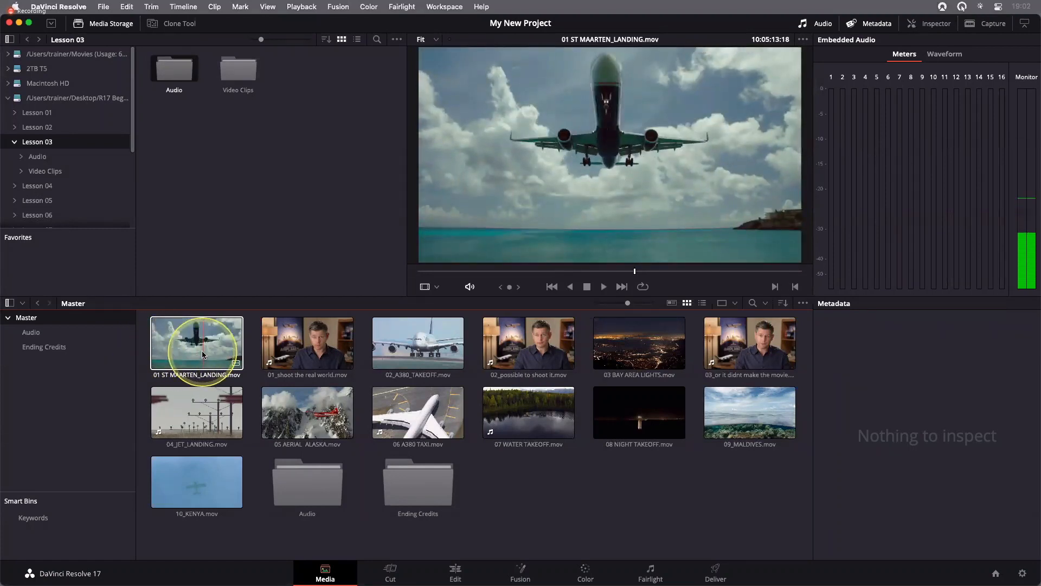
Set the poster frame of 01 ST MAARTEN_LANDING.mov to the frame at 10:05:13:18 showing the plane over the water
{"action": "right_click", "coordinate": [203, 355]}
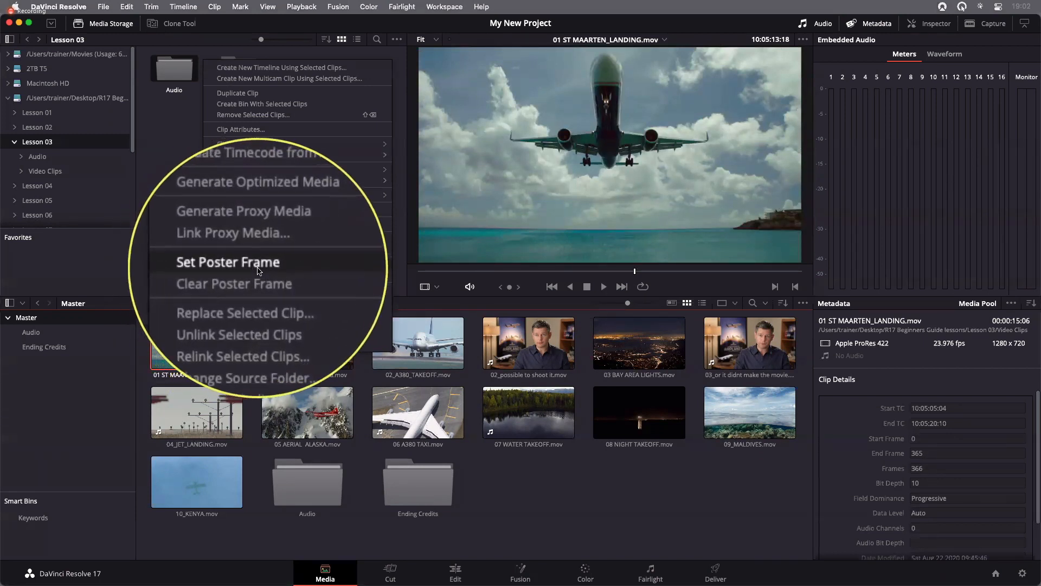
{"action": "left_click", "coordinate": [344, 270]}
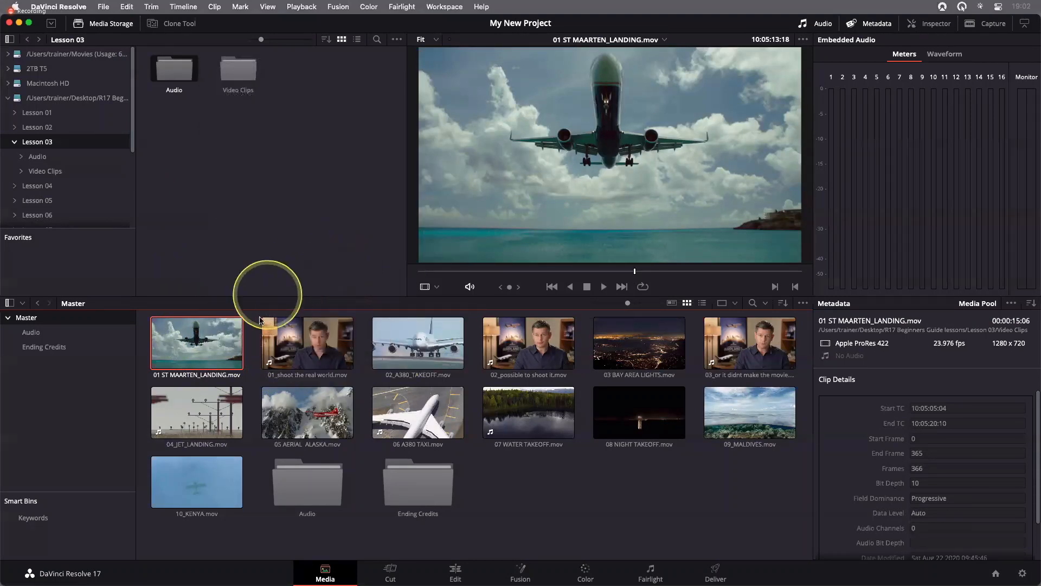
{"action": "left_click", "coordinate": [252, 339]}
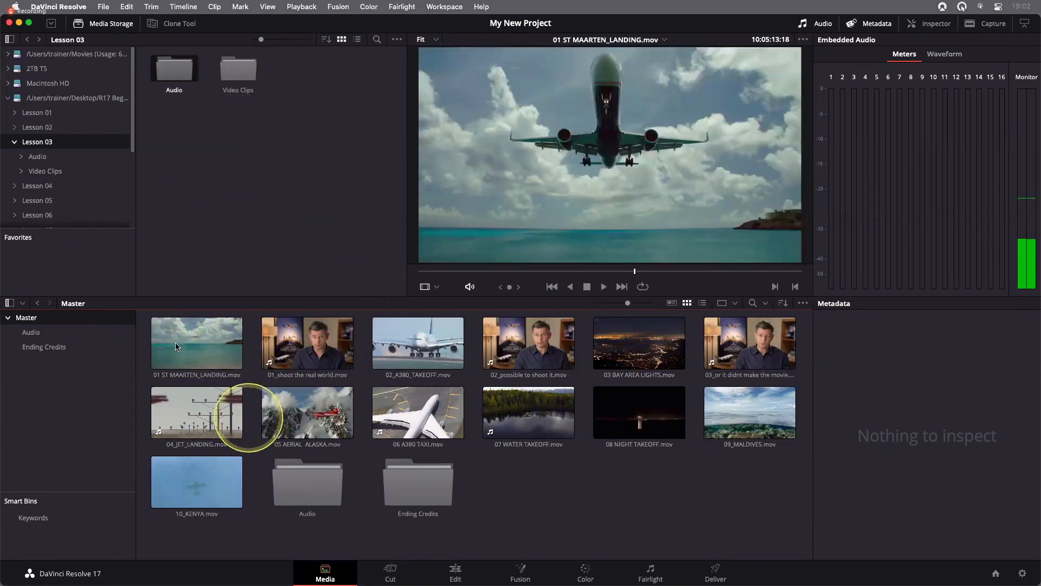
Reapply the poster frame at 10:05:13:18 to 01 ST MAARTEN_LANDING.mov and deselect the clip
{"action": "left_click", "coordinate": [170, 424]}
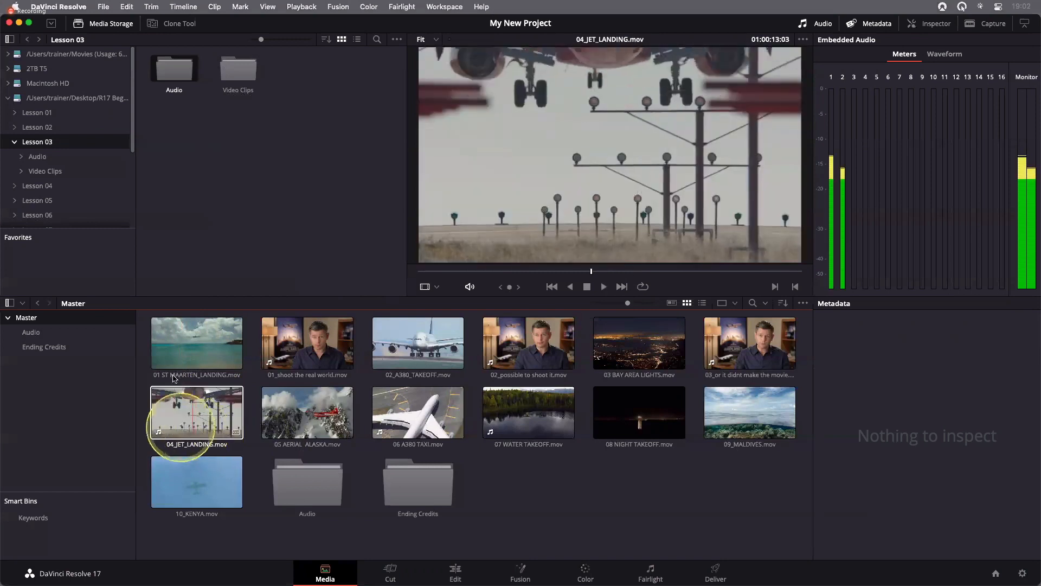
{"action": "left_click", "coordinate": [176, 359]}
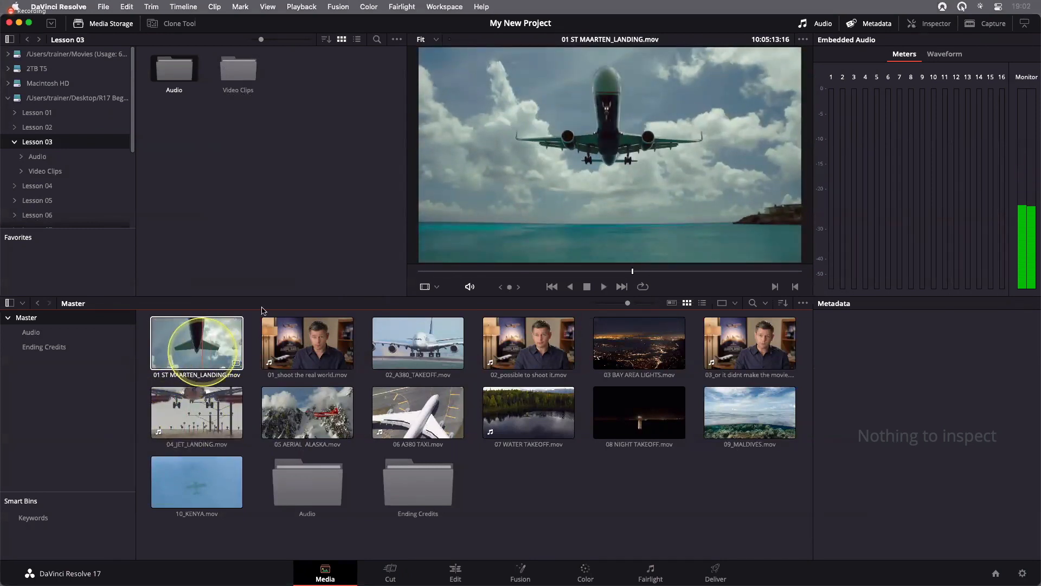
{"action": "right_click", "coordinate": [209, 339]}
{"action": "left_click", "coordinate": [256, 263]}
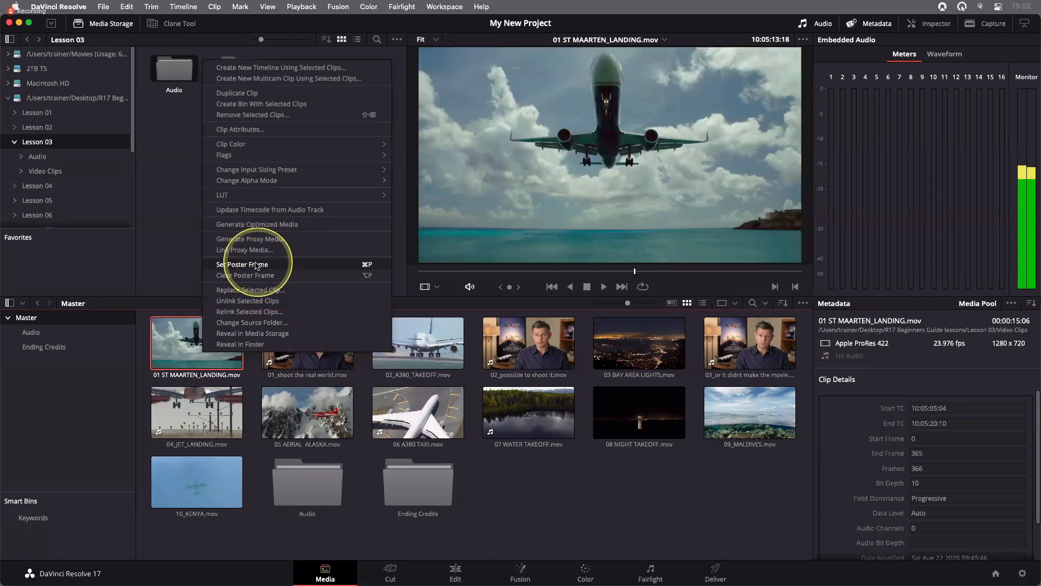
{"action": "left_click", "coordinate": [251, 351]}
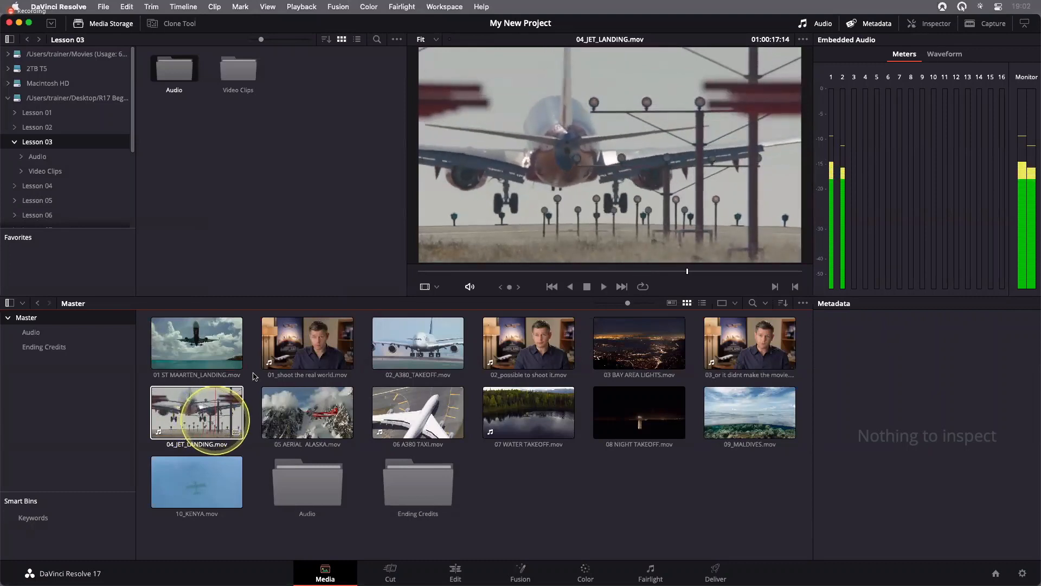
Set the poster frames of 04_JET_LANDING.mov to the jet between the approach lights and 07 WATER TAKEOFF.mov to the floatplane on bright water
{"action": "right_click", "coordinate": [215, 420]}
{"action": "left_click", "coordinate": [266, 332]}
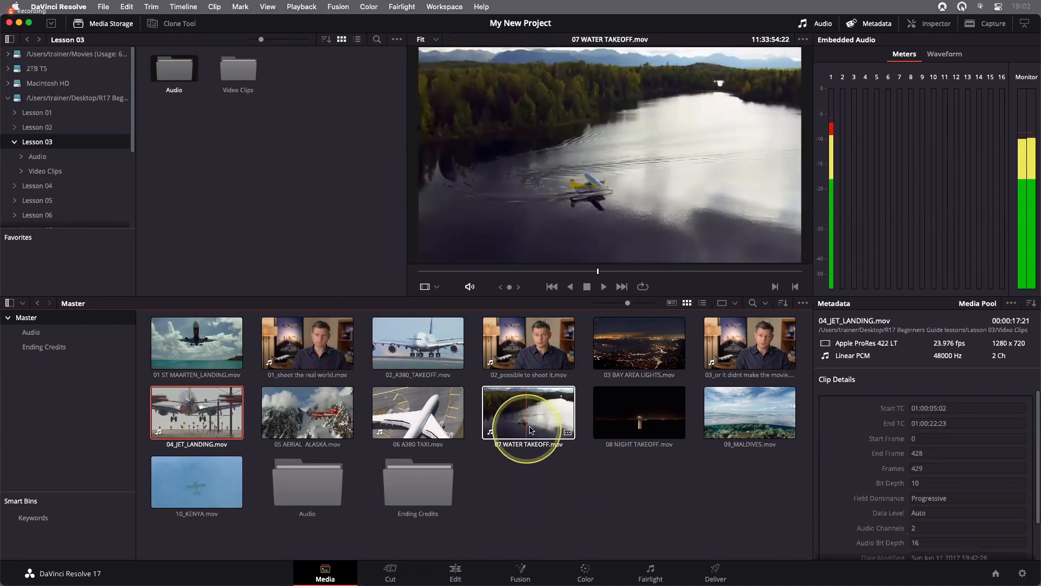
{"action": "left_click", "coordinate": [546, 476]}
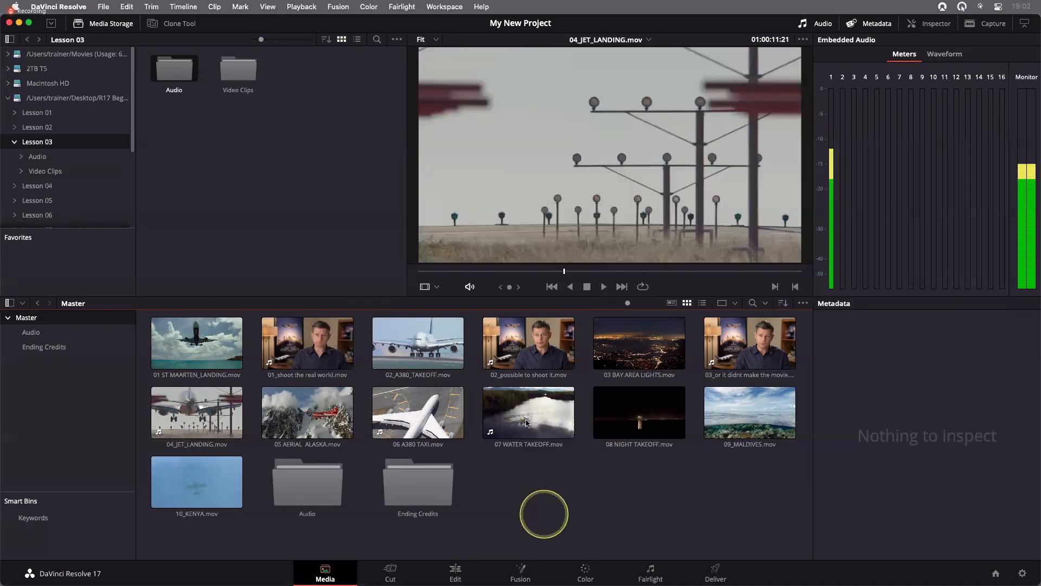
{"action": "left_click", "coordinate": [781, 494]}
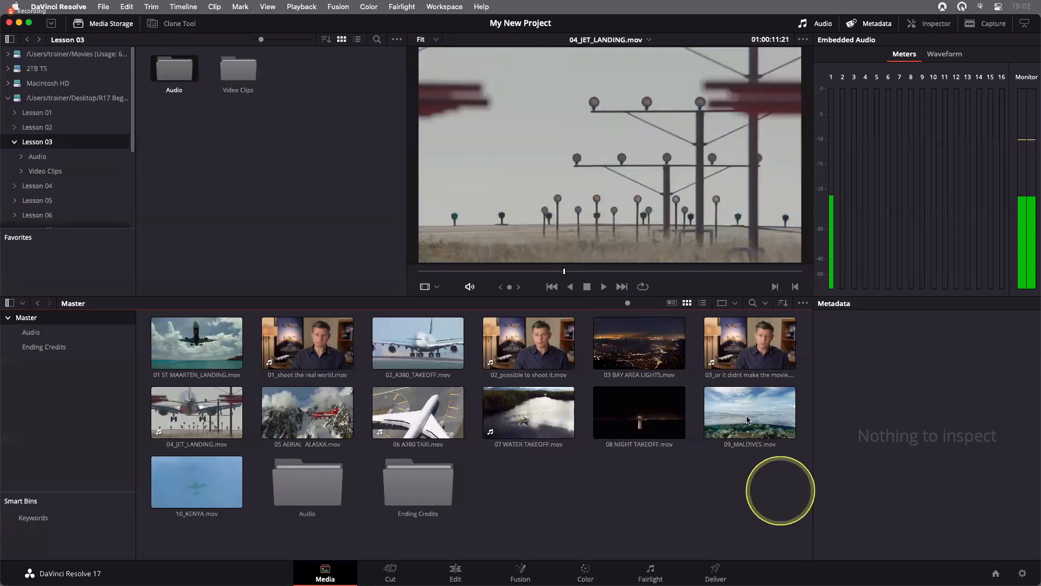
Set the poster frames of 09_MALDIVES.mov to the seaplane above the reef and 10_KENYA.mov to the yellow biplane at 01:00:45:03
{"action": "left_click", "coordinate": [747, 419]}
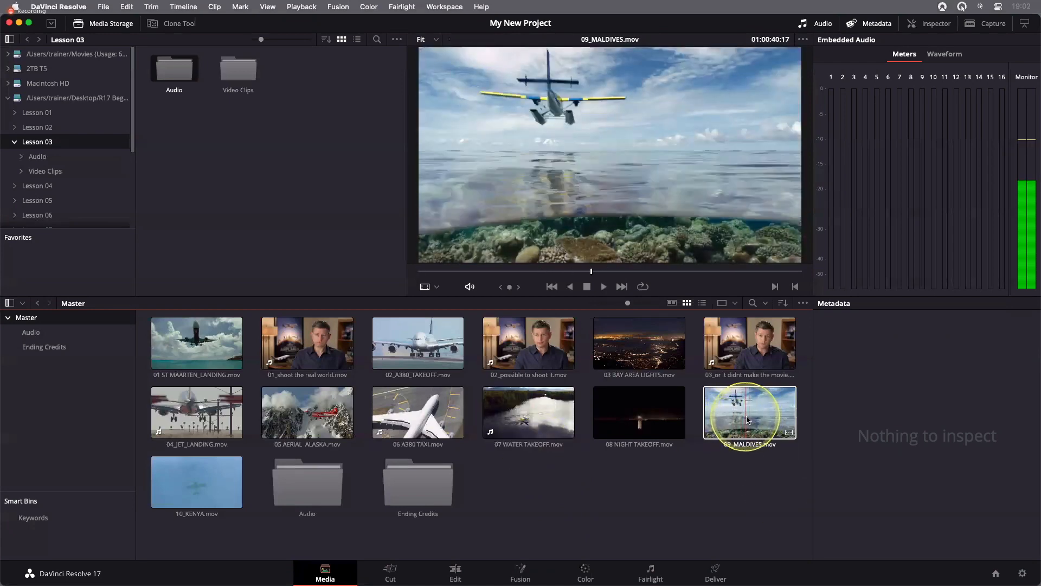
{"action": "left_click", "coordinate": [750, 481]}
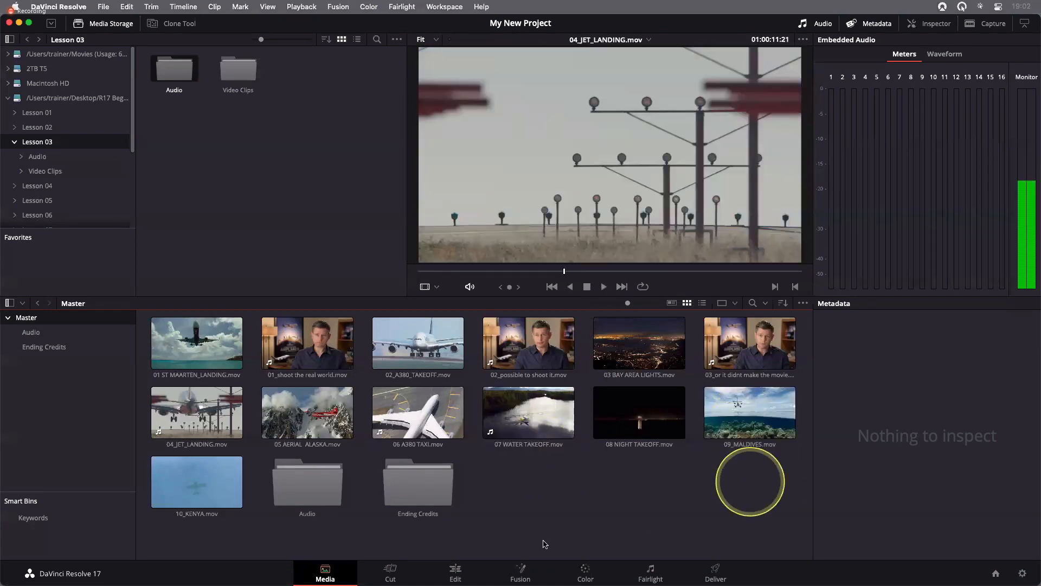
{"action": "left_click", "coordinate": [544, 543]}
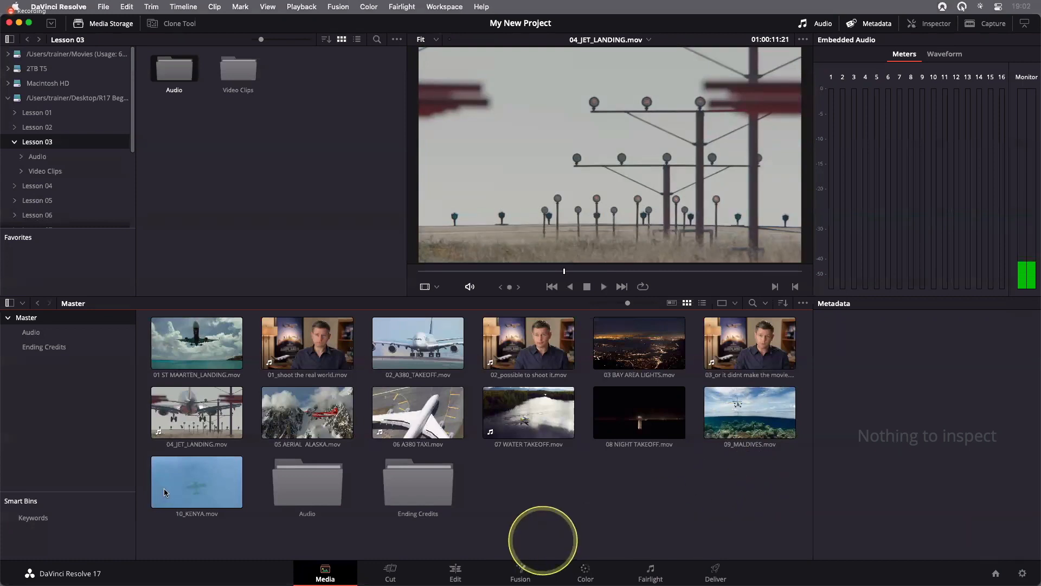
{"action": "left_click", "coordinate": [222, 487]}
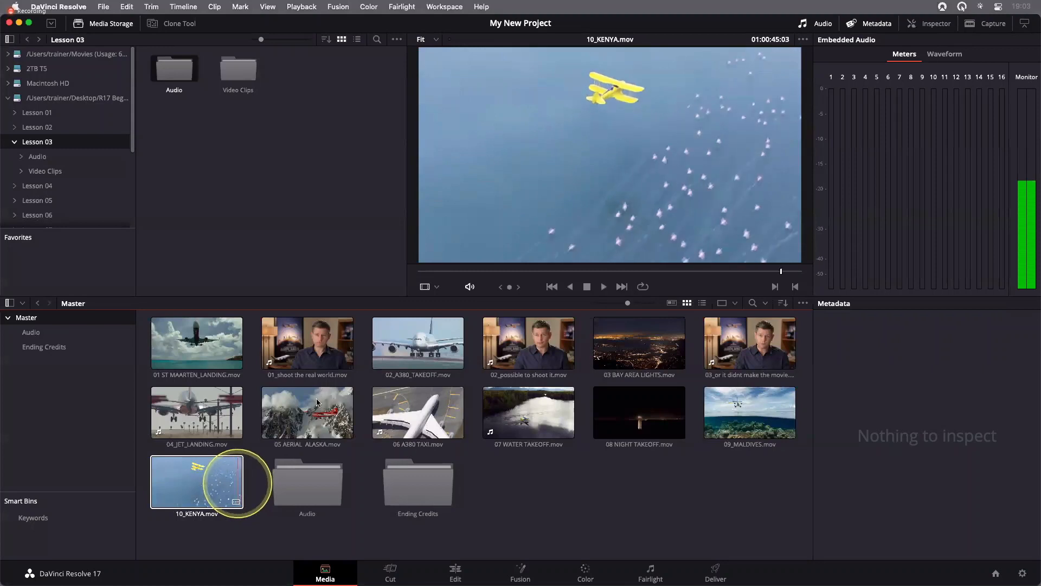
{"action": "right_click", "coordinate": [237, 483]}
{"action": "left_click", "coordinate": [562, 516]}
{"action": "left_click", "coordinate": [561, 516]}
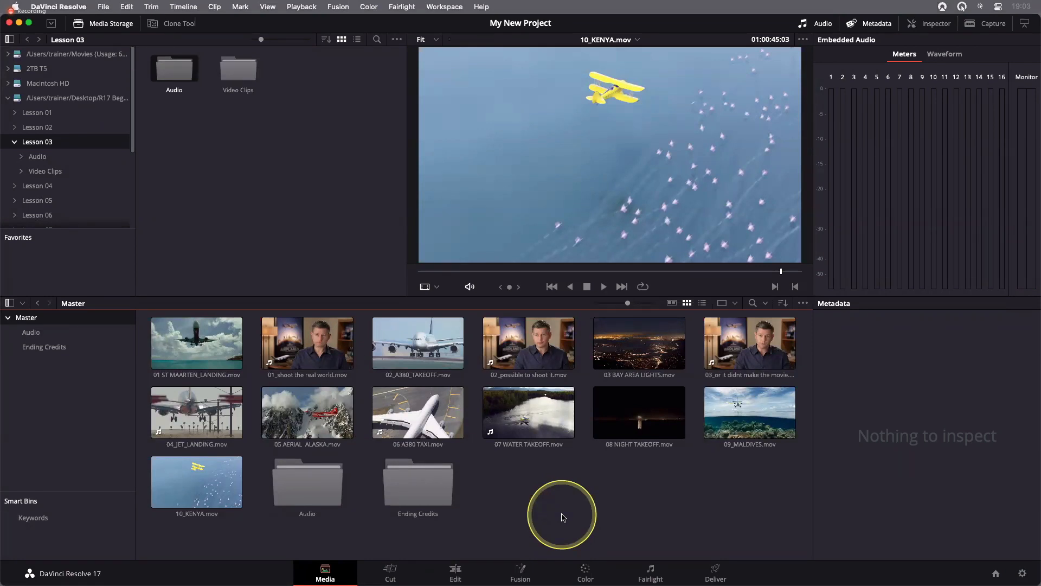
Using metadata view, set the poster frame of 02_A380_TAKEOFF.mov to 01:00:09:14, and return the media pool to thumbnail view
{"action": "left_click", "coordinate": [672, 303]}
{"action": "left_click", "coordinate": [408, 418]}
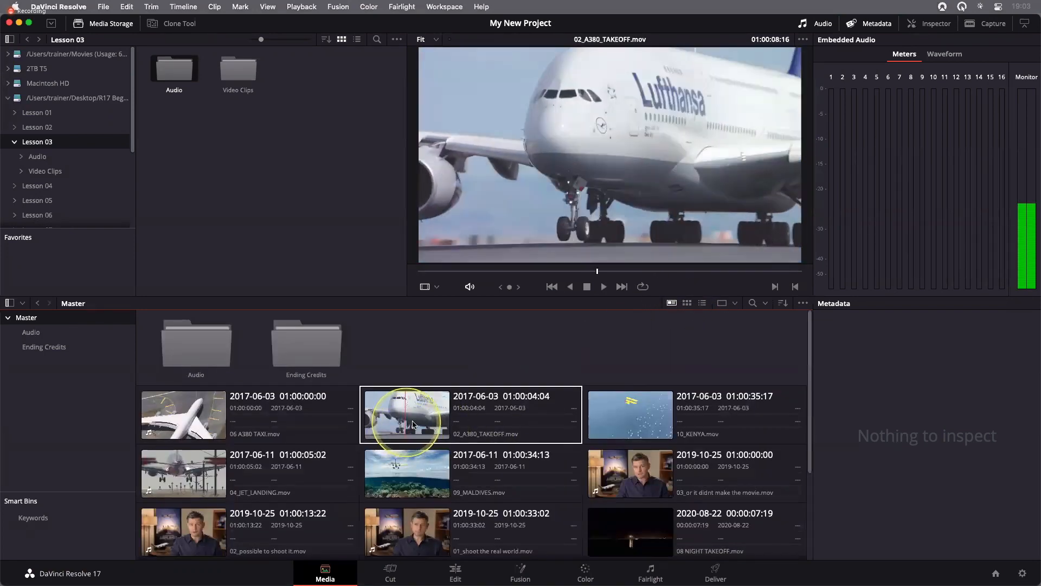
{"action": "right_click", "coordinate": [413, 422]}
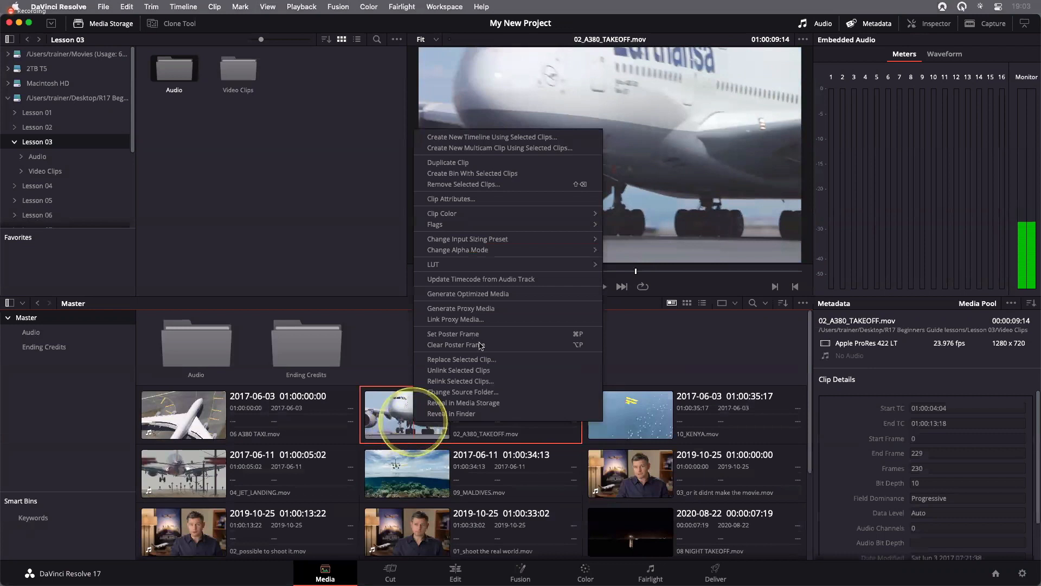
{"action": "left_click", "coordinate": [480, 334]}
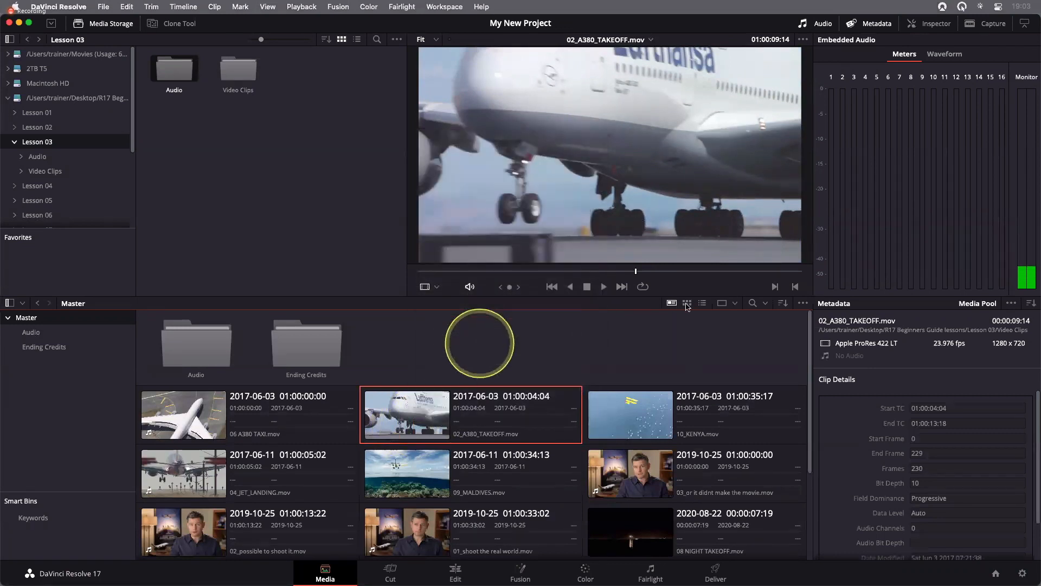
{"action": "left_click", "coordinate": [687, 304]}
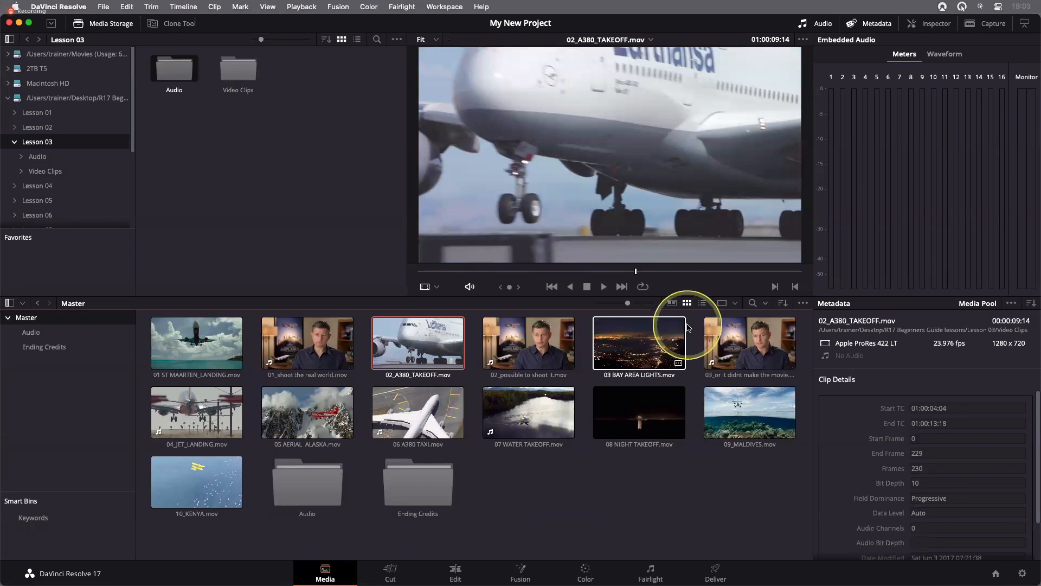
{"action": "left_click", "coordinate": [688, 490]}
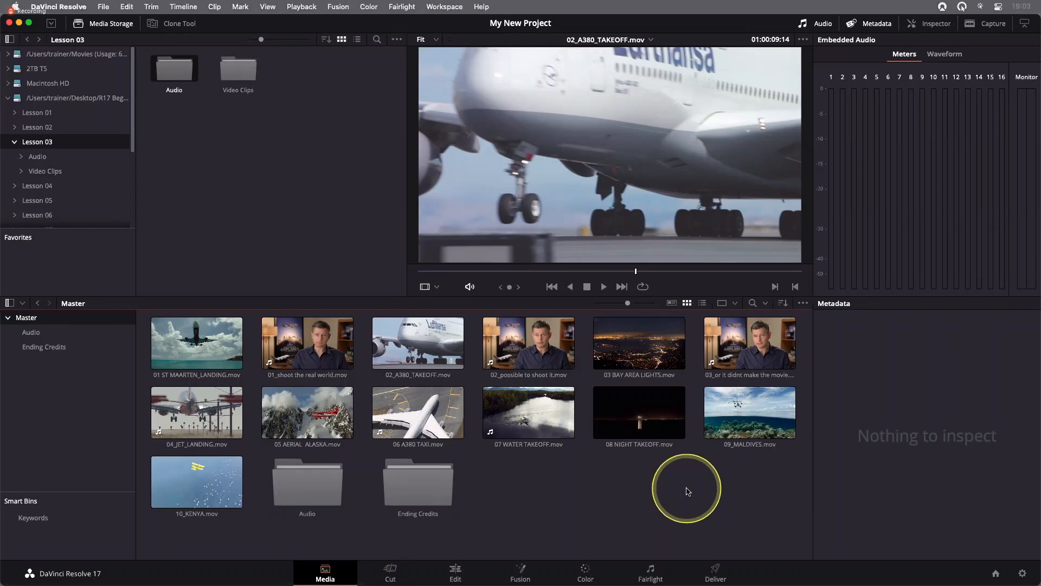
Select 01_shoot the real world.mov to inspect its clip name, and deselect it
{"action": "left_click", "coordinate": [303, 376]}
{"action": "left_click", "coordinate": [294, 375]}
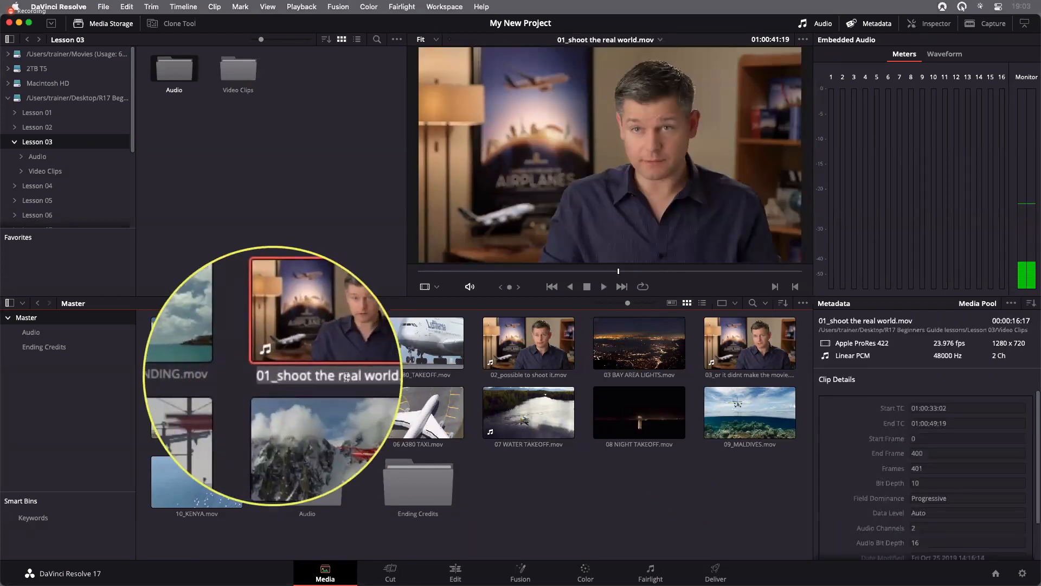
{"action": "left_click", "coordinate": [602, 523]}
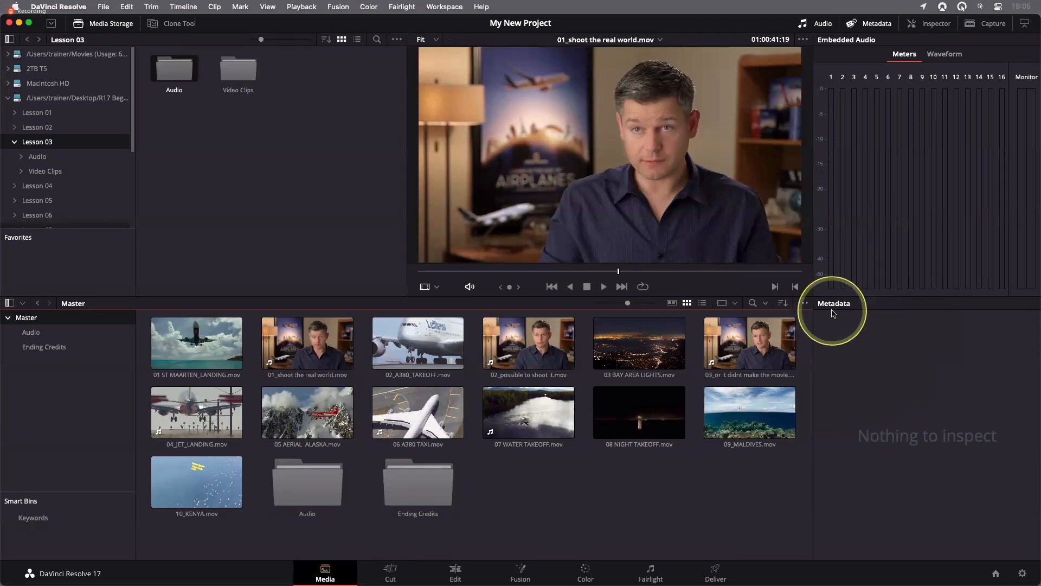
Select 01_shoot the real world.mov and review its Clip Details metadata from the start timecode to the EDL clip name
{"action": "left_click", "coordinate": [305, 345]}
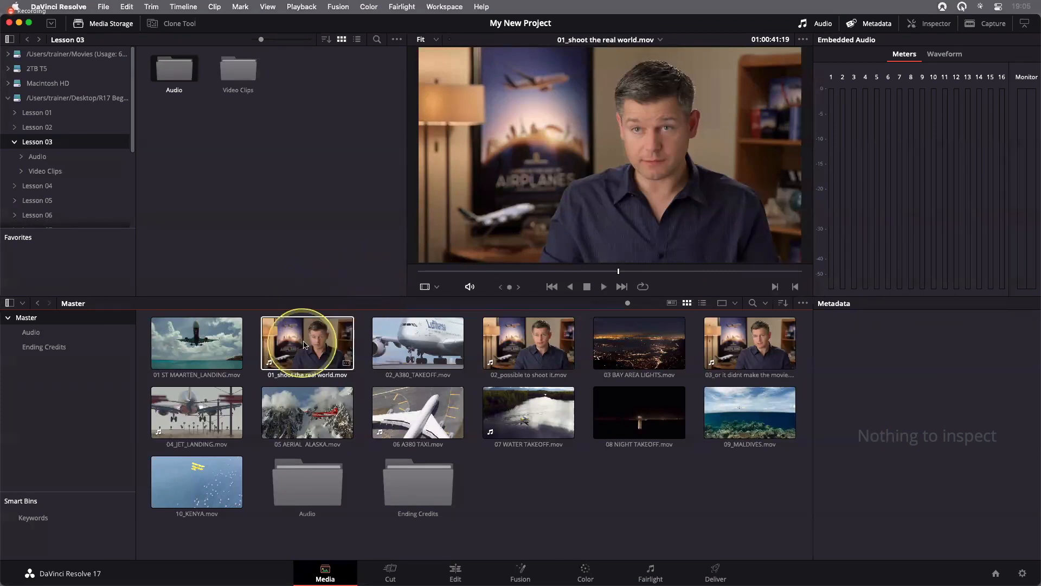
{"action": "left_click", "coordinate": [304, 345]}
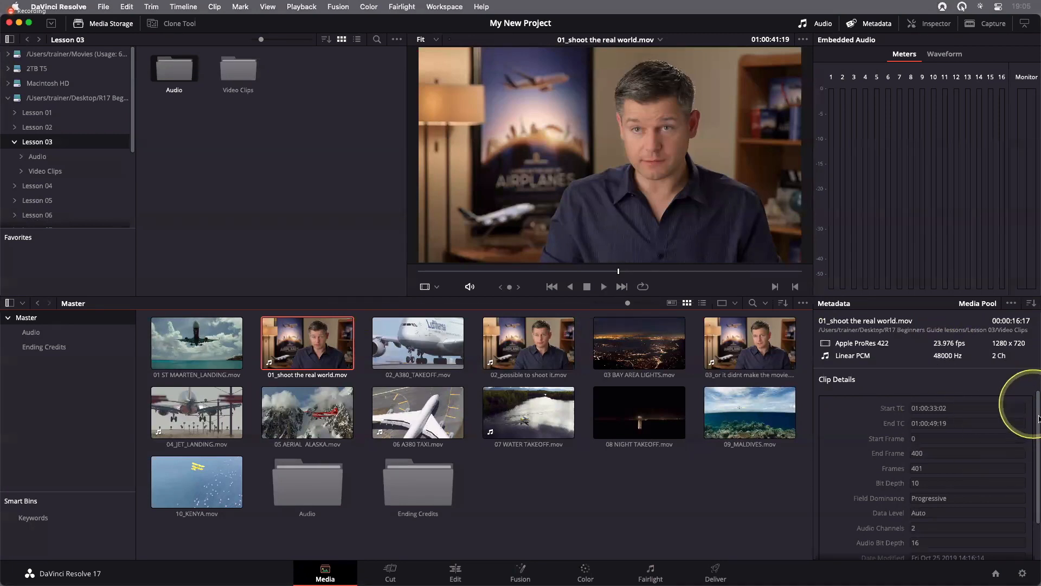
{"action": "scroll", "coordinate": [912, 407], "scroll_direction": "down", "scroll_amount": 1}
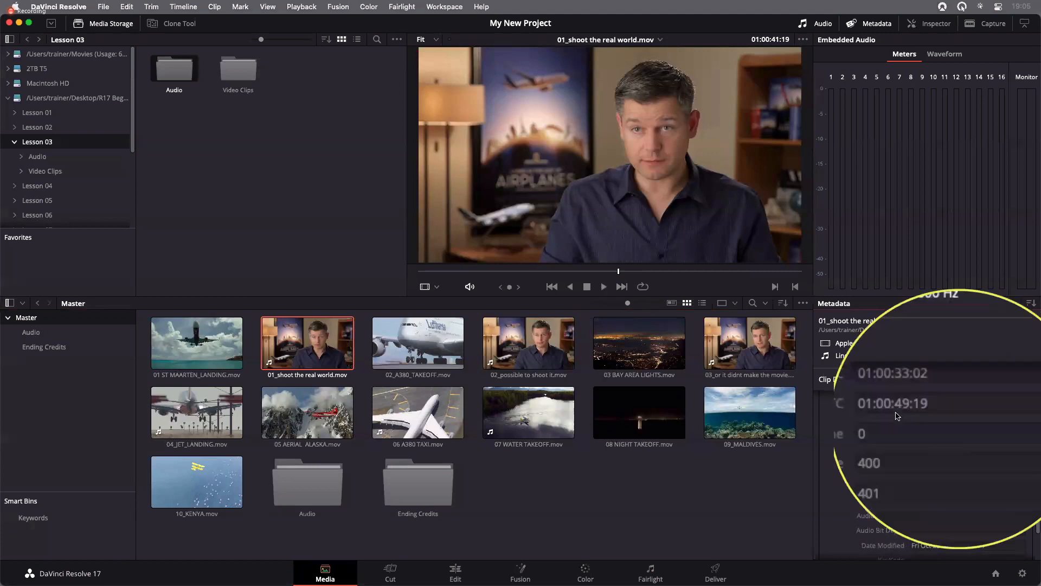
{"action": "left_click_drag", "start_coordinate": [1037, 429], "coordinate": [1037, 480]}
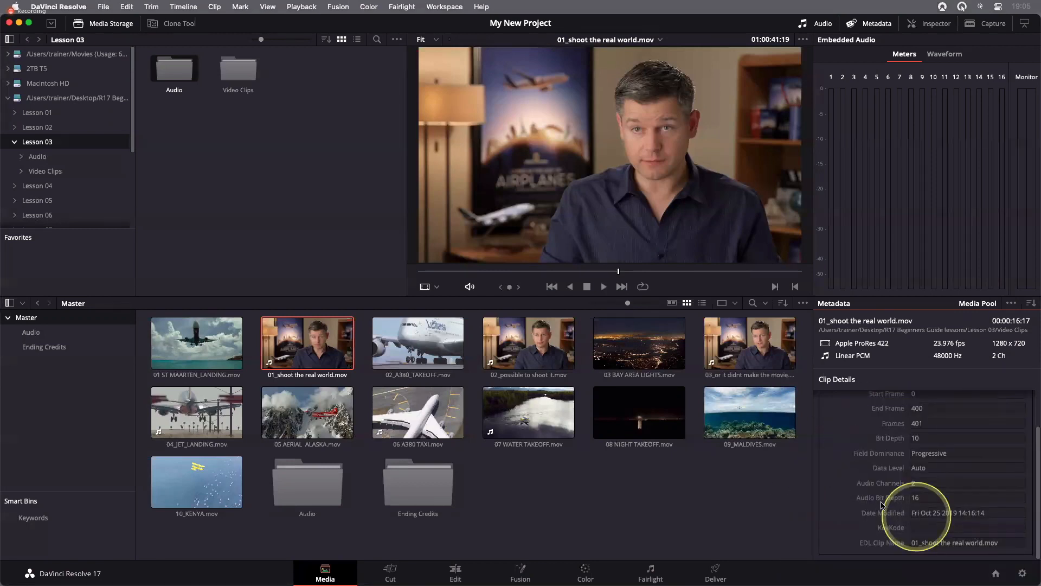
{"action": "scroll", "coordinate": [890, 504], "scroll_direction": "up", "scroll_amount": 3}
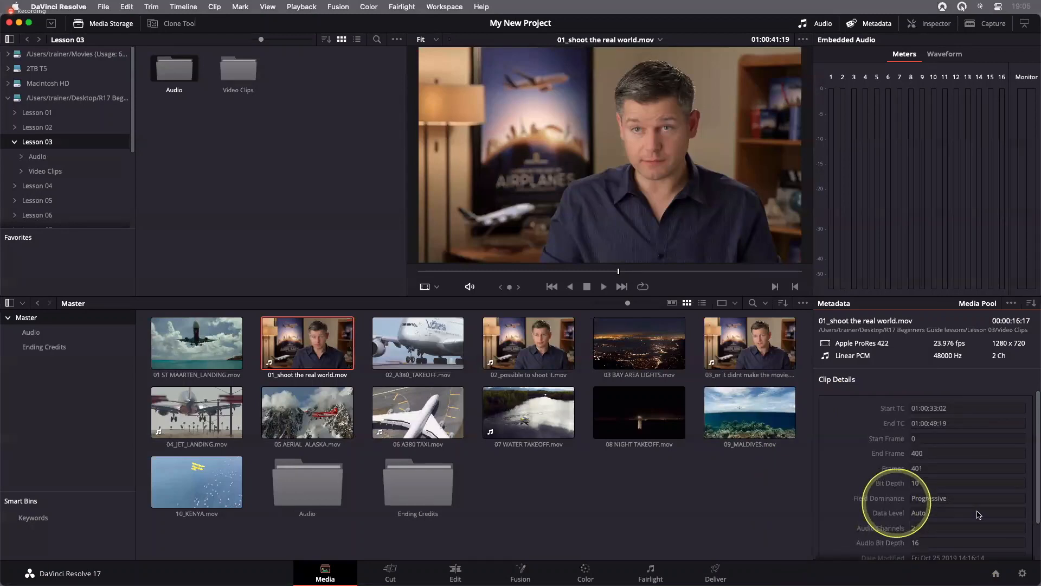
{"action": "scroll", "coordinate": [979, 514], "scroll_direction": "down", "scroll_amount": 1}
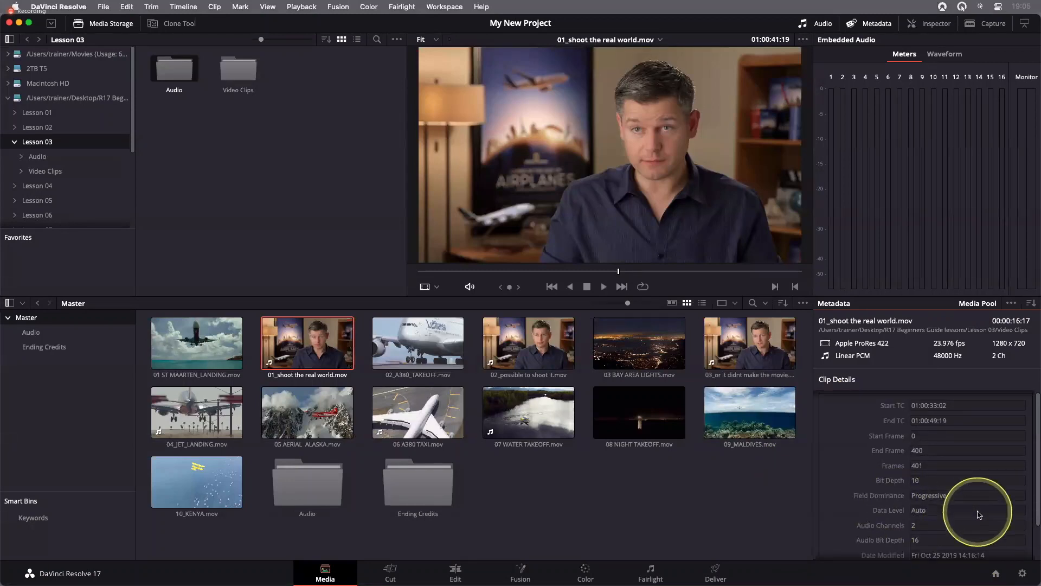
Display All Groups of metadata for 01_shoot the real world.mov and look over the available fields
{"action": "left_click", "coordinate": [1030, 304]}
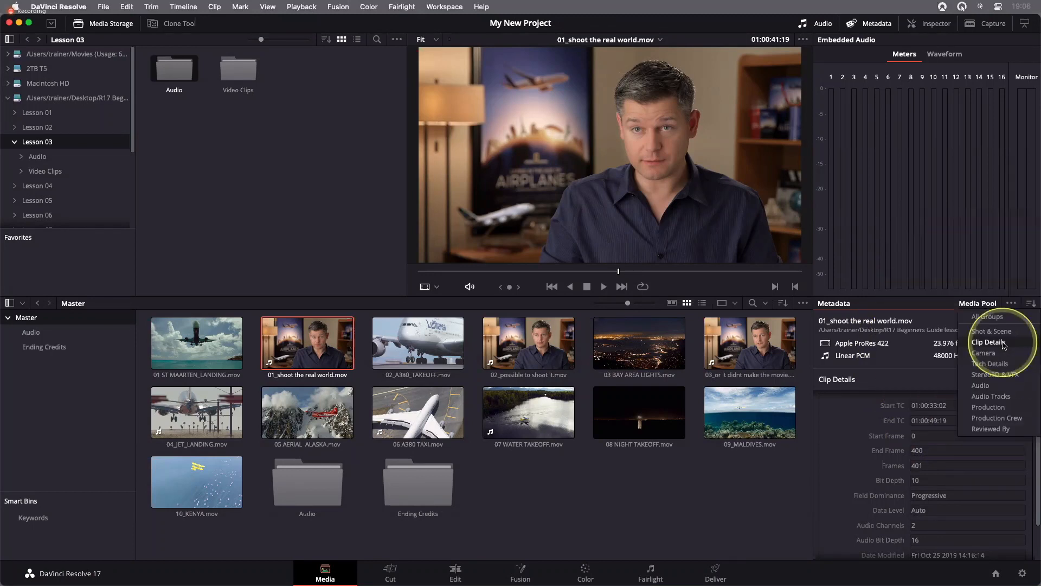
{"action": "left_click", "coordinate": [990, 318]}
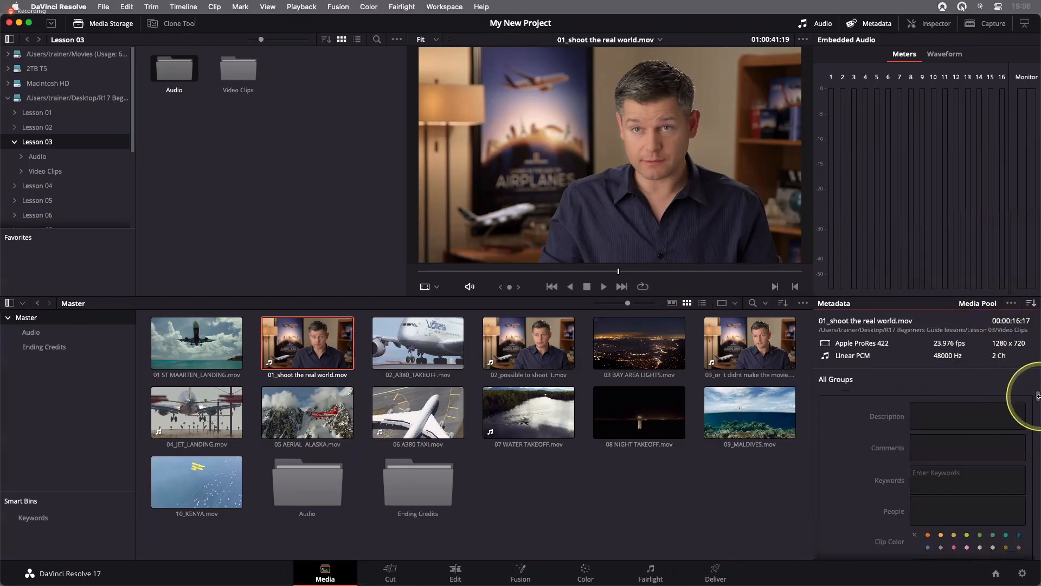
{"action": "mouse_move", "coordinate": [1039, 397]}
{"action": "left_mouse_down"}
{"action": "mouse_move", "coordinate": [1038, 471]}
{"action": "mouse_move", "coordinate": [1039, 396]}
{"action": "left_mouse_up"}
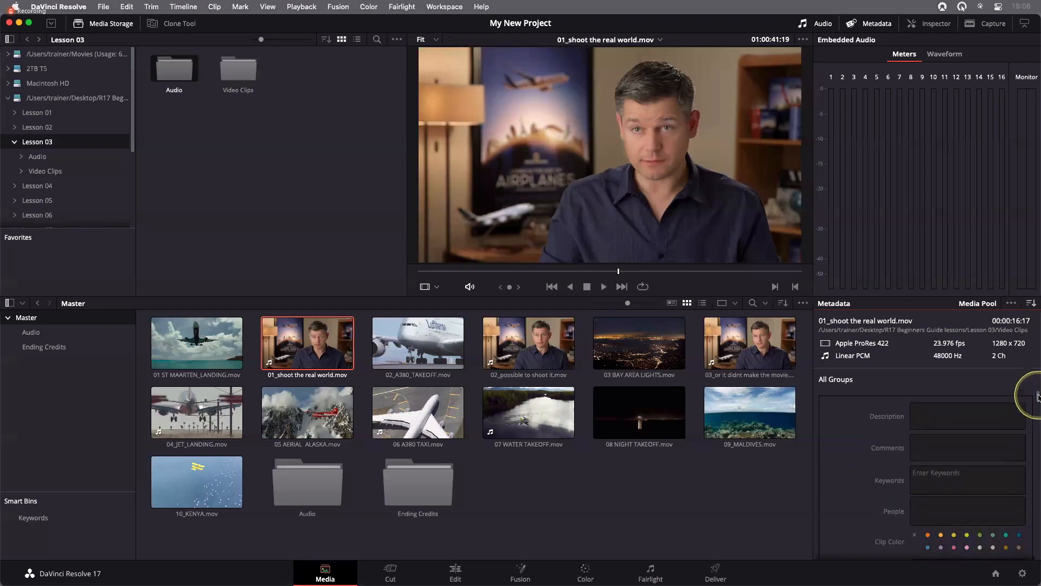
Limit the metadata of 01_shoot the real world.mov to the Shot & Scene group and review its fields, including keywords, clip color and flags
{"action": "left_click", "coordinate": [1032, 307]}
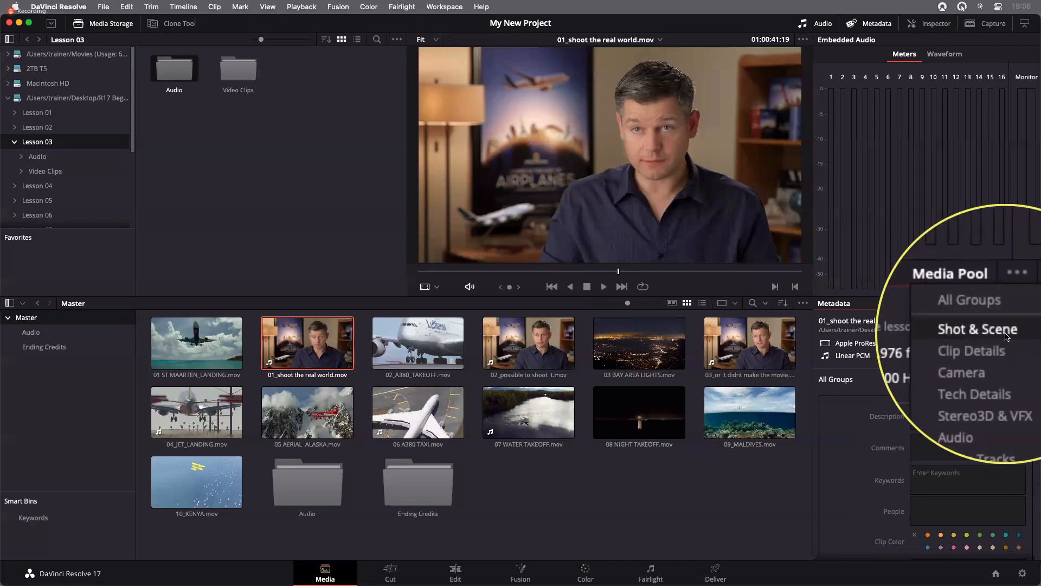
{"action": "left_click", "coordinate": [1005, 335]}
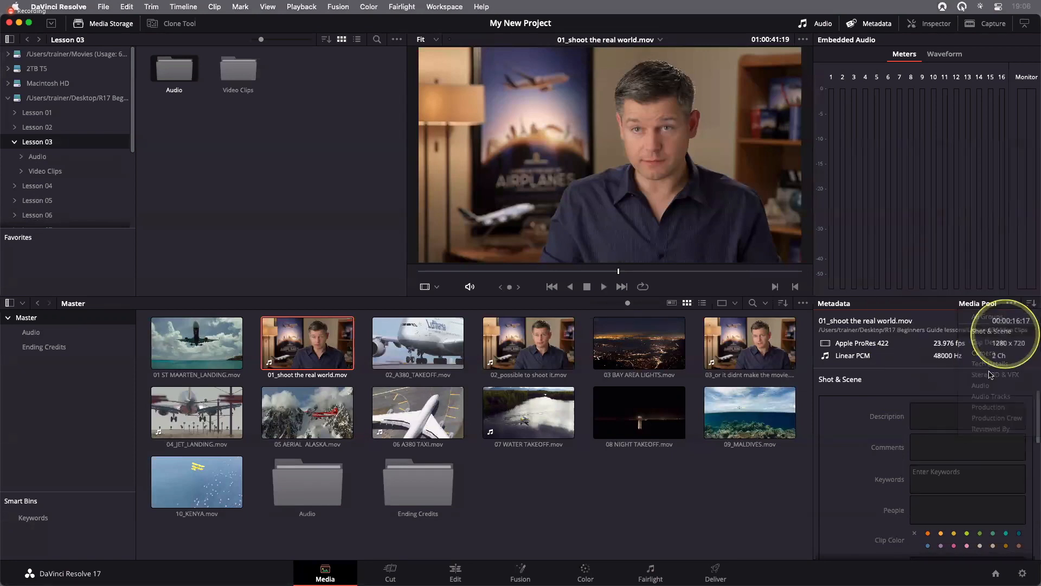
{"action": "scroll", "coordinate": [1037, 450], "scroll_direction": "down", "scroll_amount": 10}
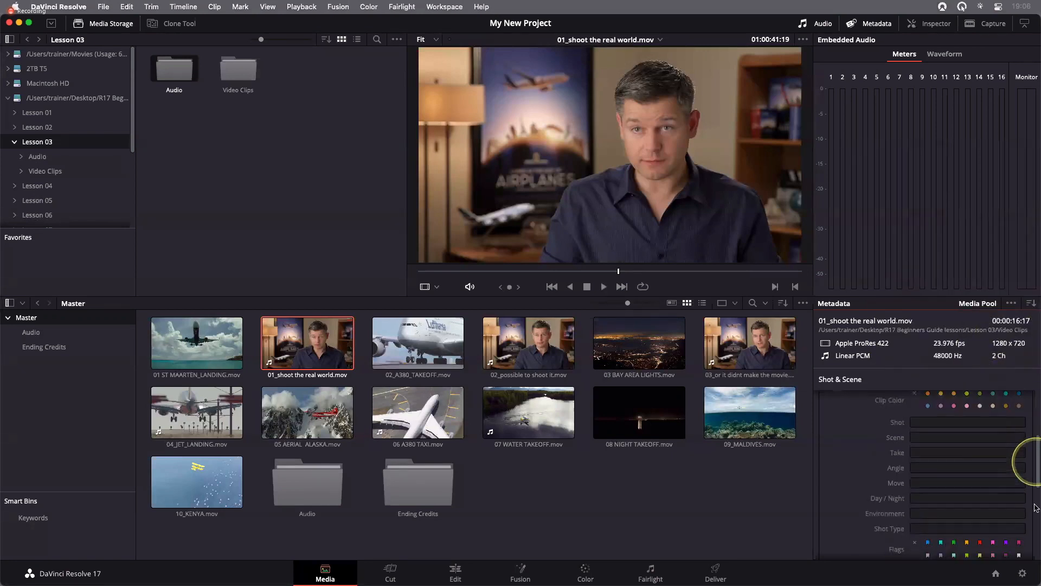
{"action": "scroll", "coordinate": [1035, 458], "scroll_direction": "up", "scroll_amount": 10}
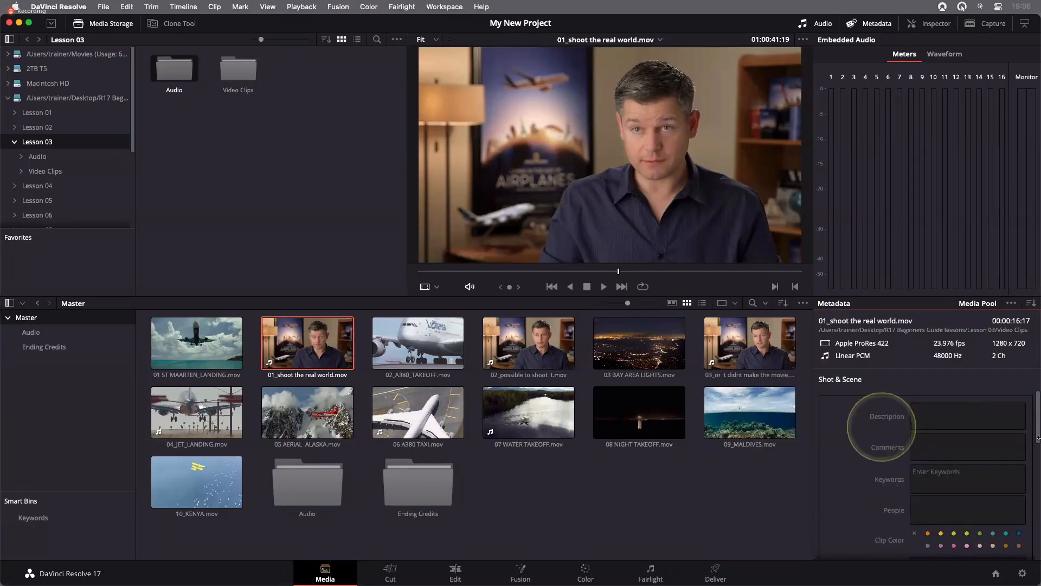
{"action": "scroll", "coordinate": [1038, 446], "scroll_direction": "down", "scroll_amount": 2}
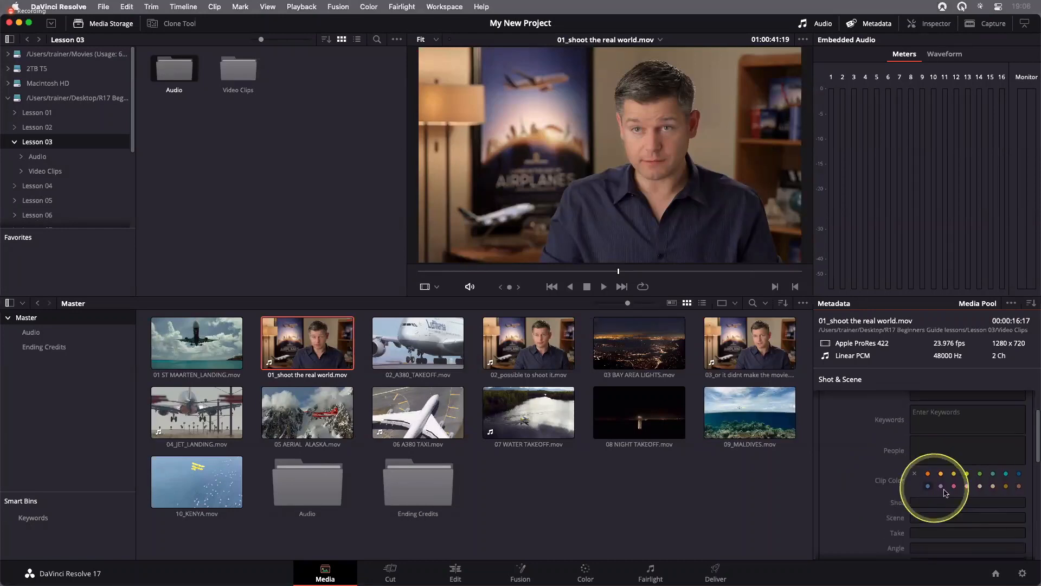
{"action": "scroll", "coordinate": [1038, 479], "scroll_direction": "down", "scroll_amount": 3}
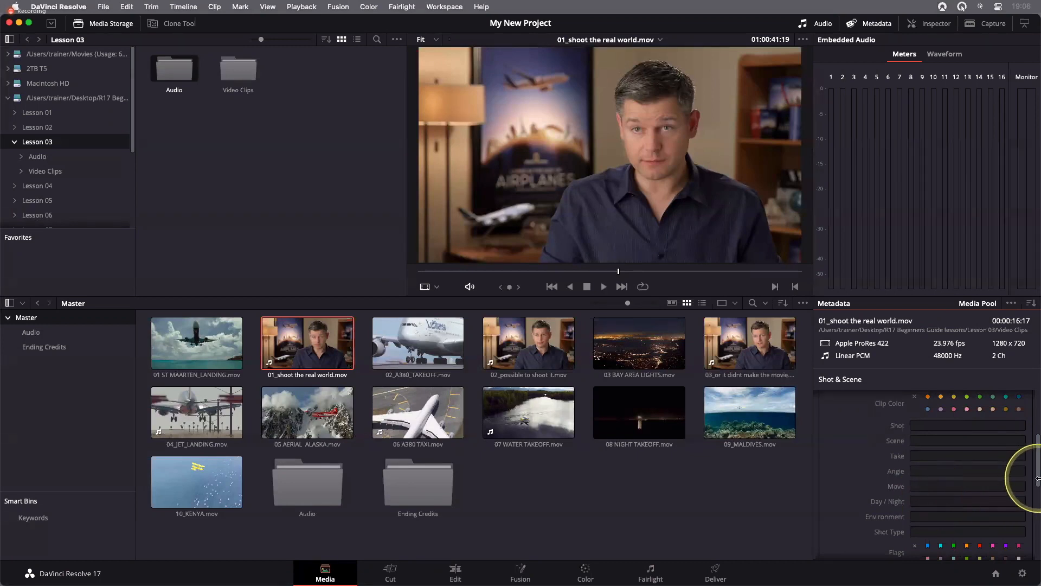
{"action": "left_click_drag", "start_coordinate": [1038, 479], "coordinate": [1038, 427]}
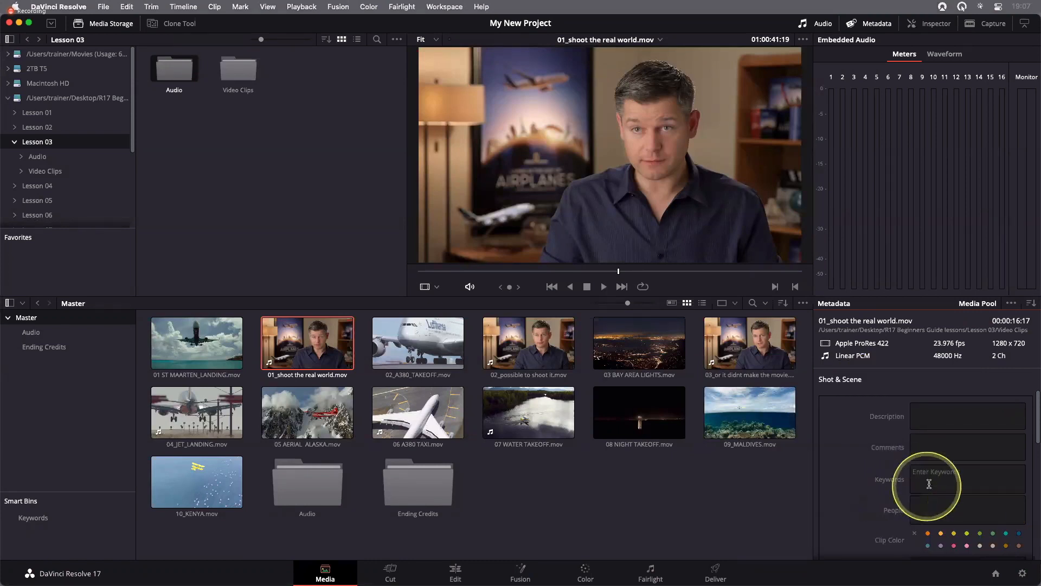
Add the suggested Interview keyword to the metadata of 01_shoot the real world.mov
{"action": "left_click", "coordinate": [913, 475]}
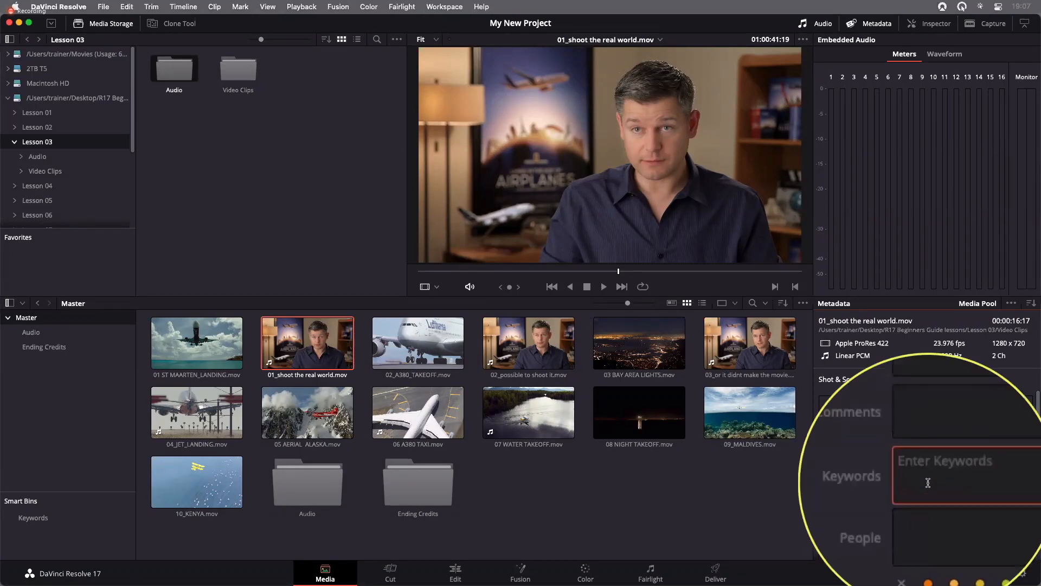
{"action": "type", "text": "INT"}
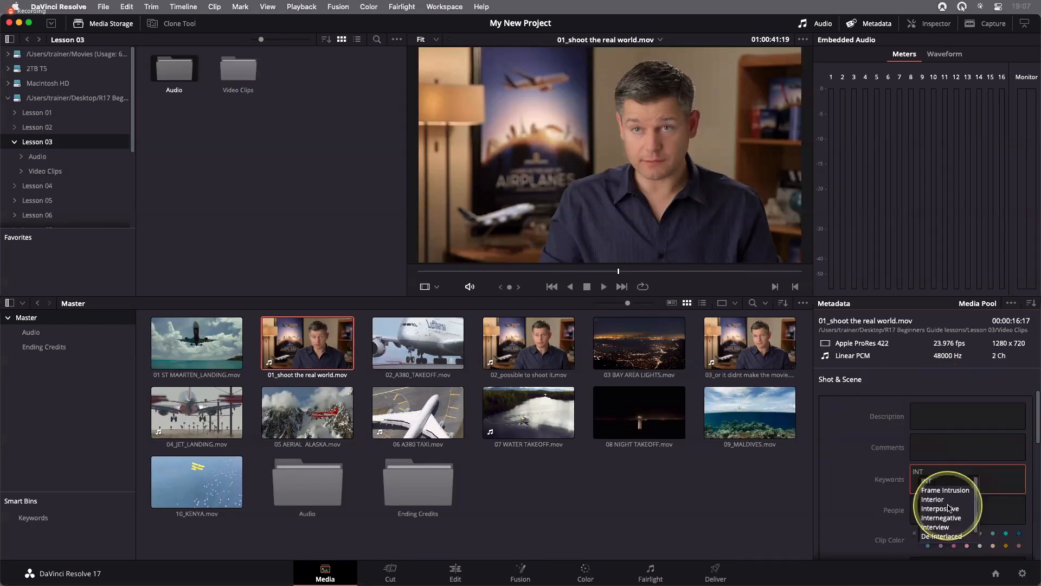
{"action": "scroll", "coordinate": [948, 507], "scroll_direction": "down", "scroll_amount": 1}
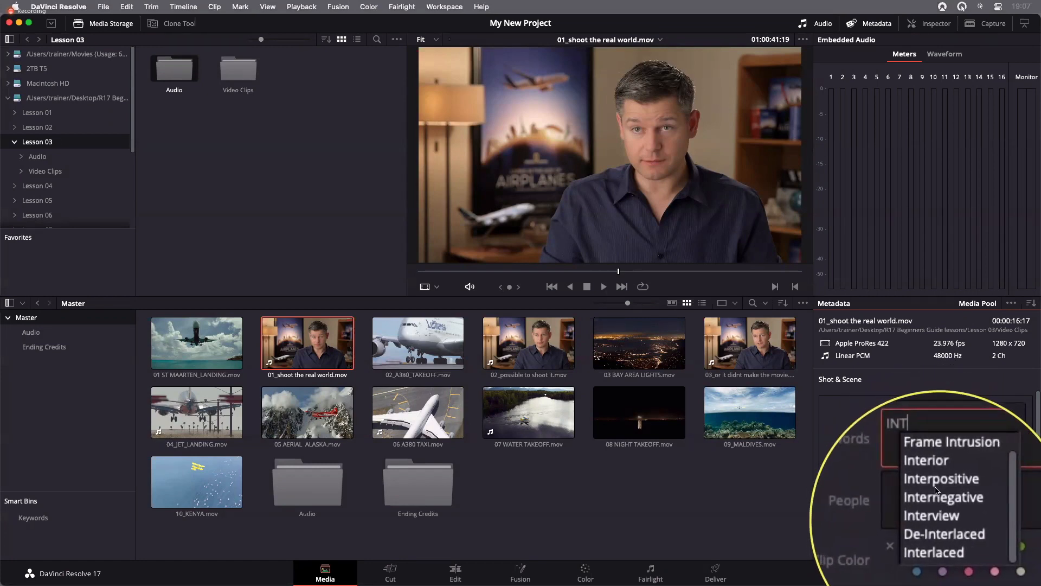
{"action": "left_click", "coordinate": [935, 518]}
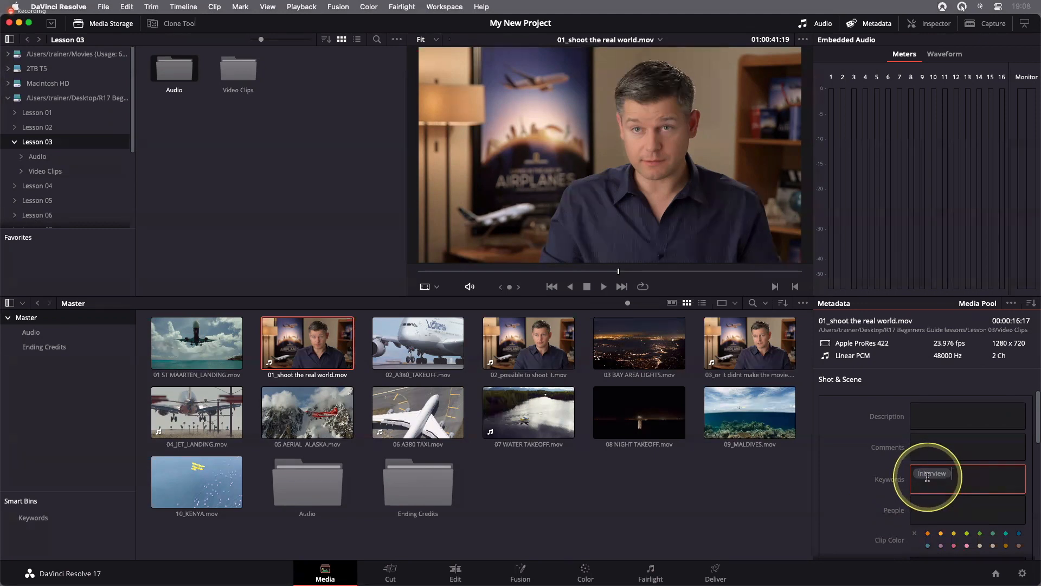
Add the Interview keyword to 02_possible to shoot it.mov and the 03_or it didnt make the movie clip together, and apply the metadata changes
{"action": "left_click", "coordinate": [527, 350]}
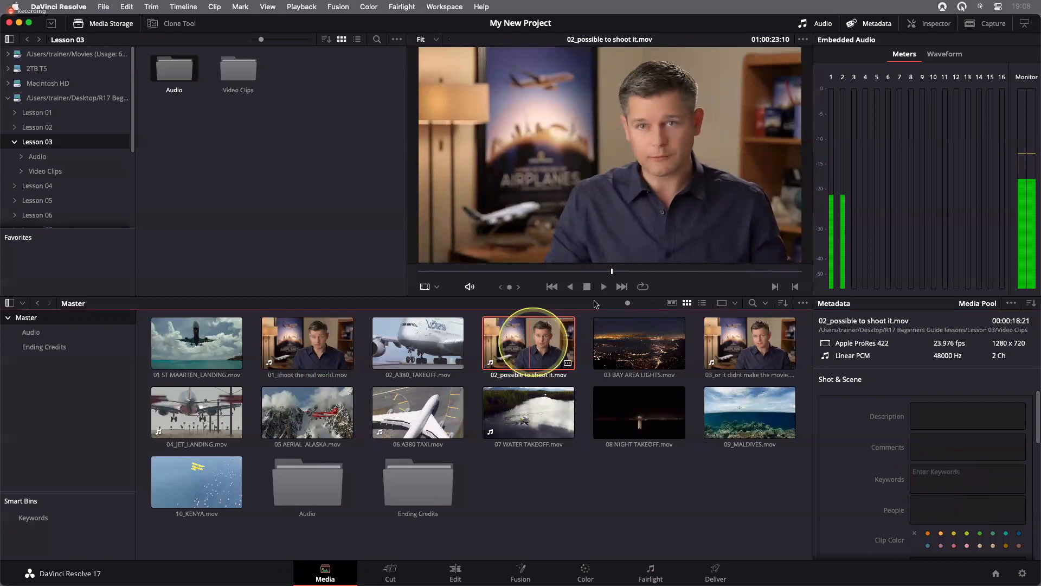
{"action": "left_click", "coordinate": [749, 335], "text": "super"}
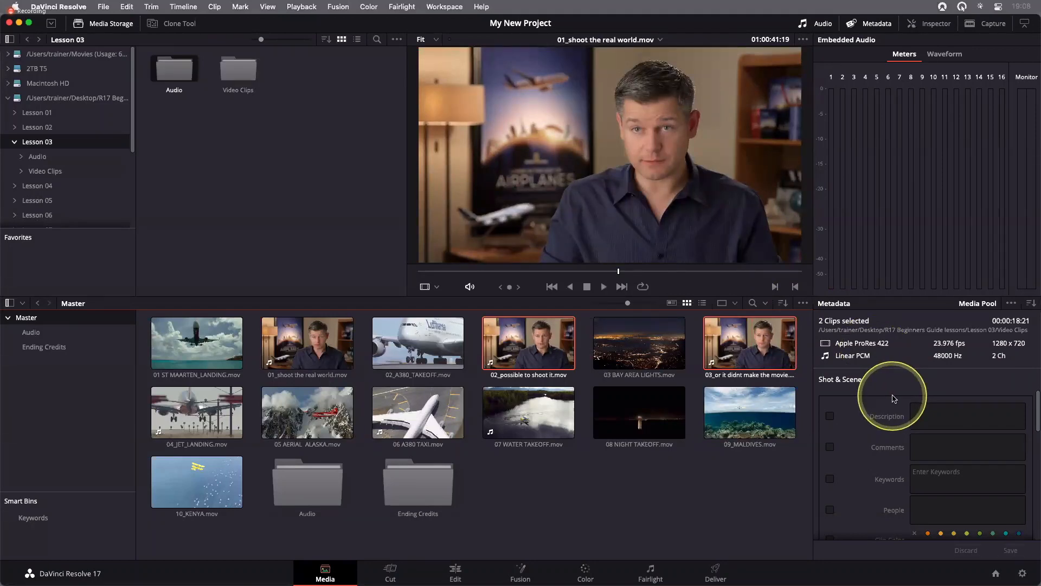
{"action": "left_click", "coordinate": [922, 480]}
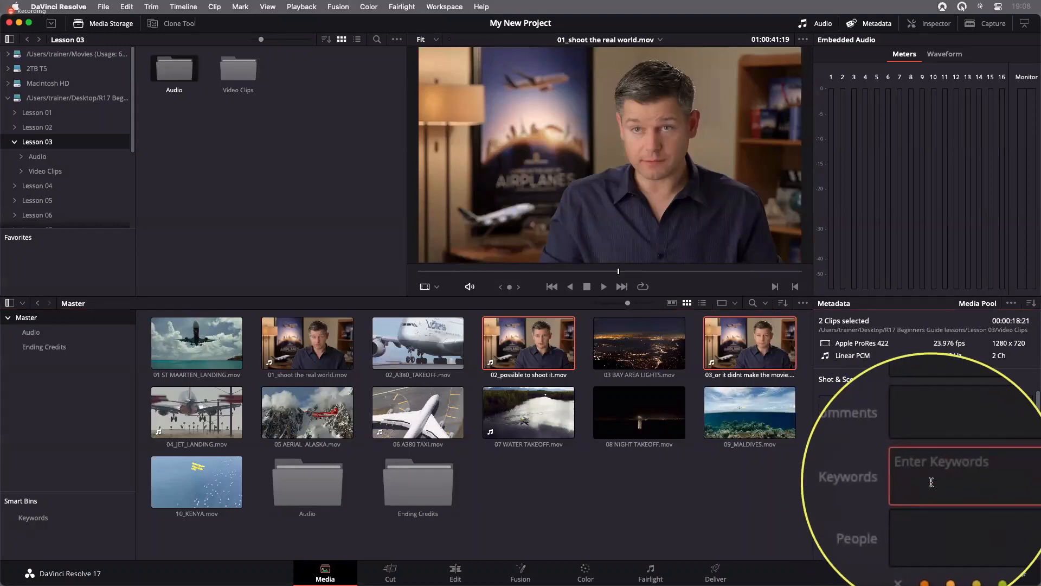
{"action": "type", "text": "IN"}
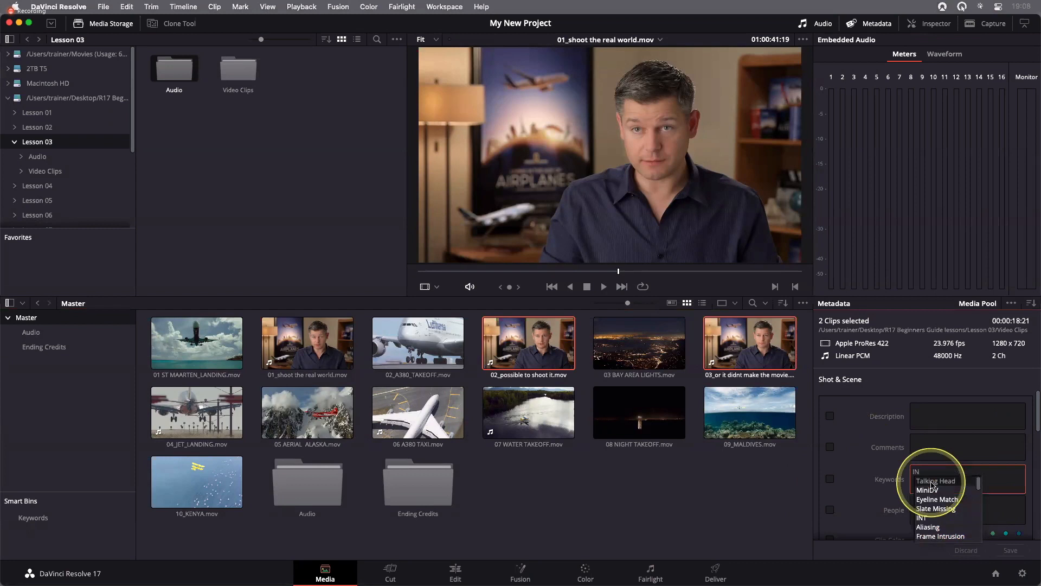
{"action": "type", "text": "T"}
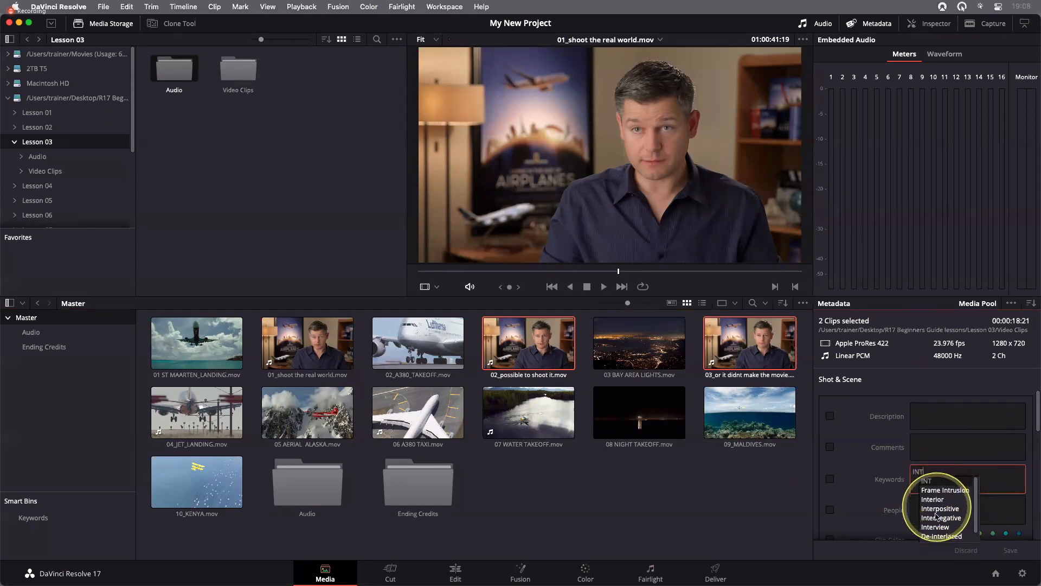
{"action": "left_click", "coordinate": [936, 532]}
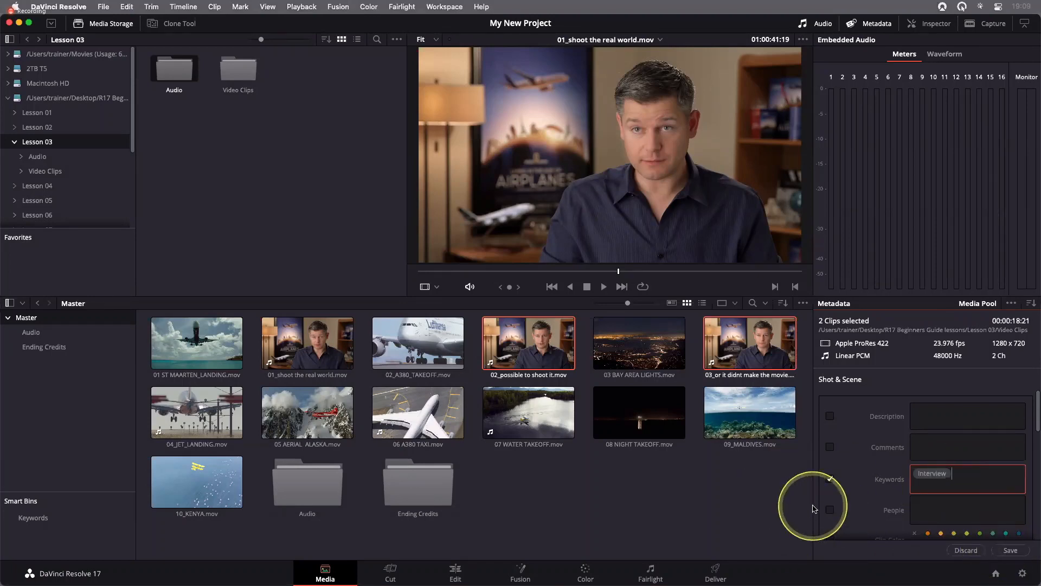
{"action": "left_click", "coordinate": [630, 495]}
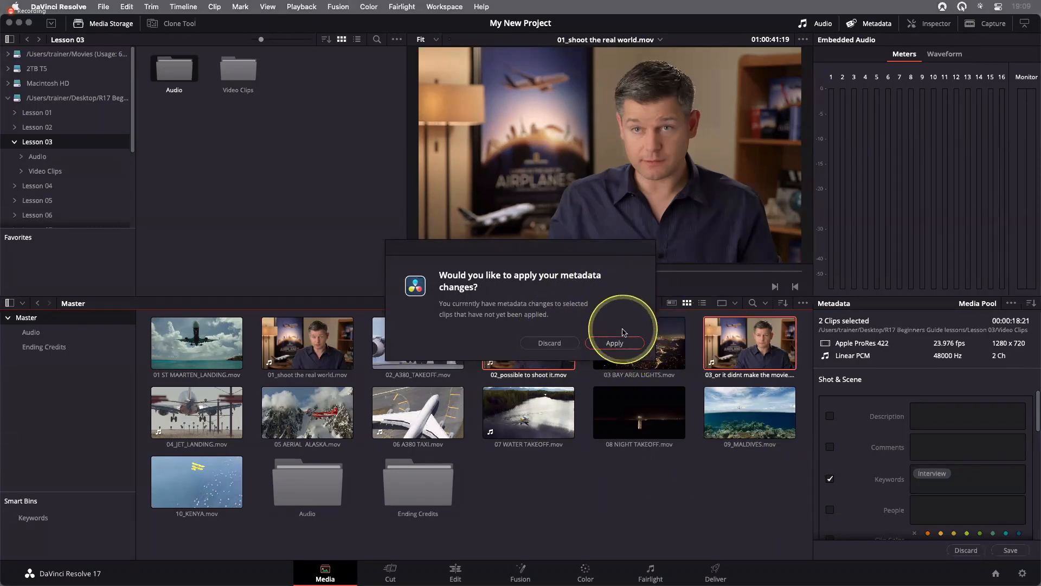
{"action": "left_click", "coordinate": [626, 347]}
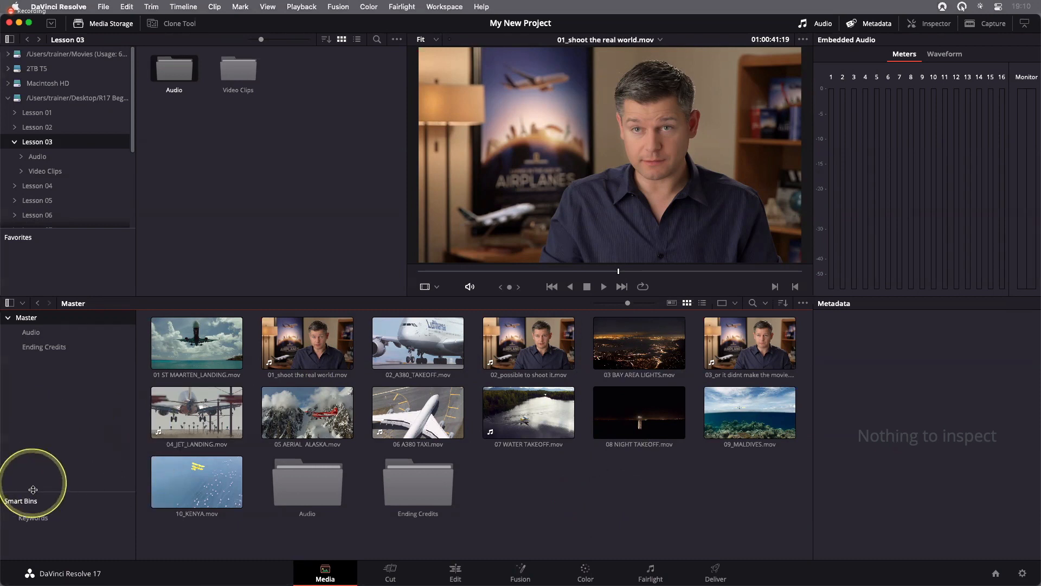
Enlarge the Smart Bins list, expand the Keywords smart bin and open the Interview bin
{"action": "left_click_drag", "start_coordinate": [33, 491], "coordinate": [22, 472]}
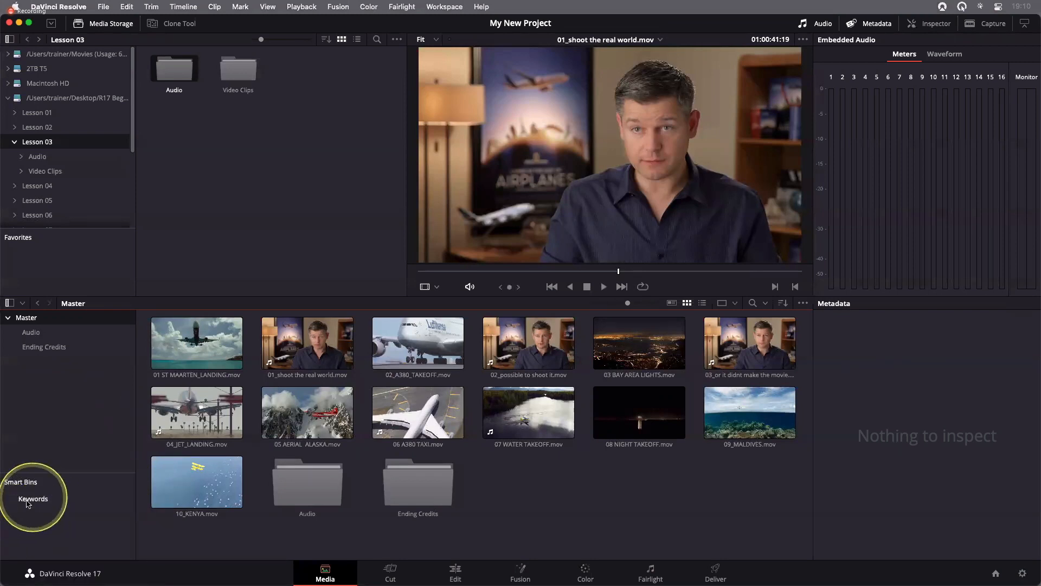
{"action": "left_click", "coordinate": [8, 501]}
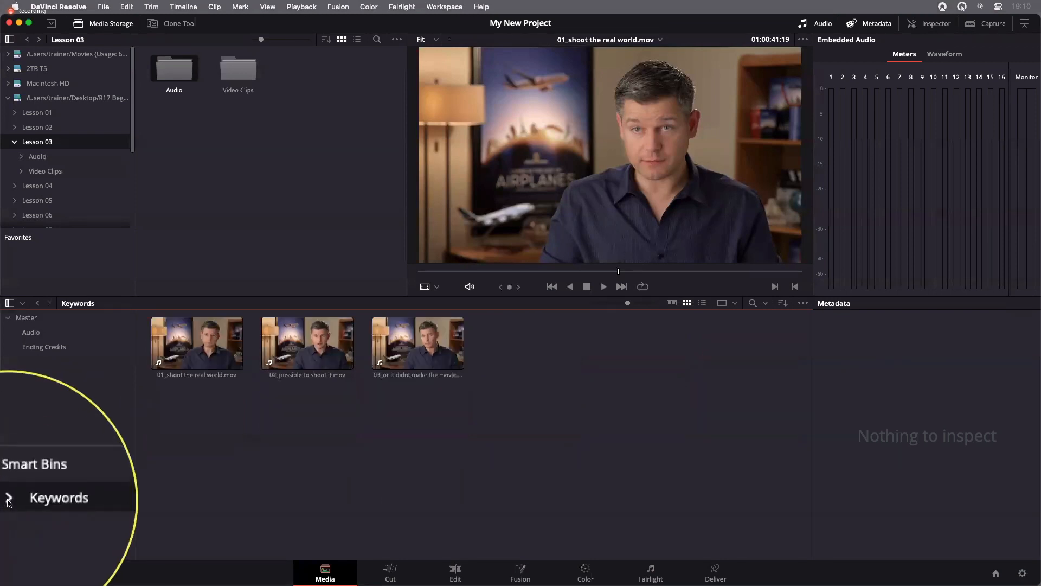
{"action": "left_click", "coordinate": [8, 498]}
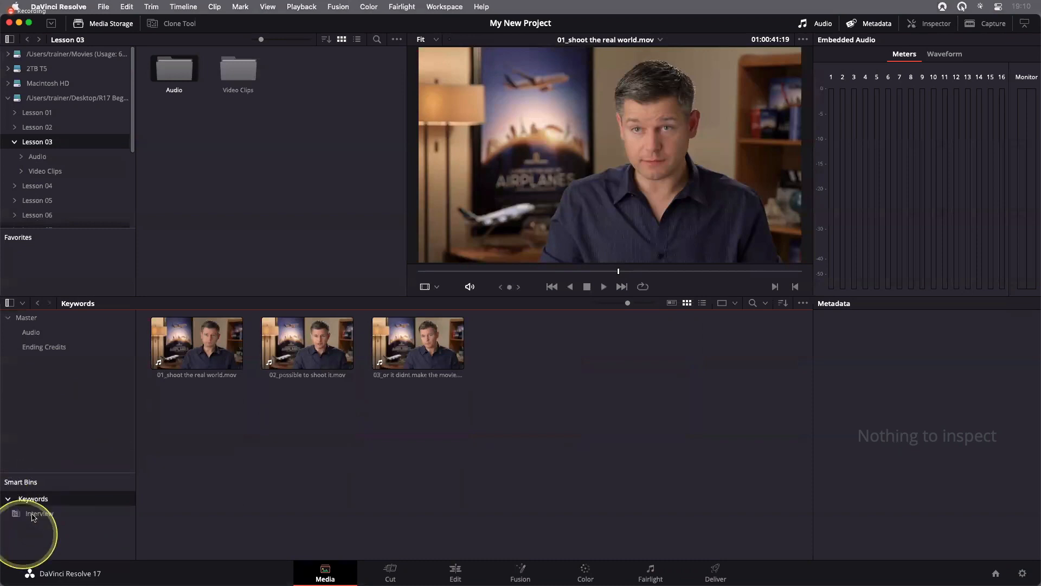
{"action": "left_click", "coordinate": [31, 515]}
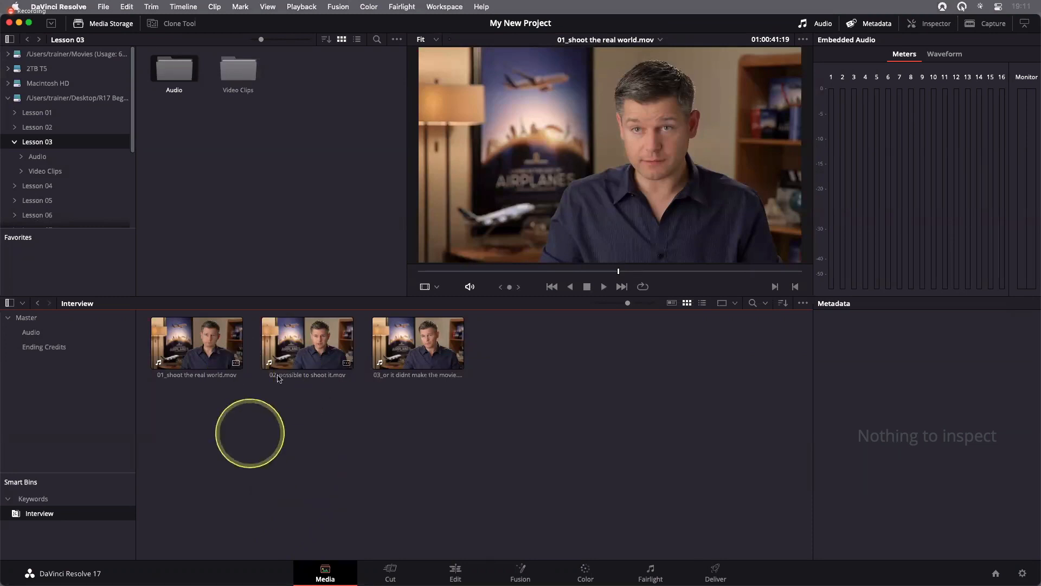
Add the speaker's first name as another keyword to 01_shoot the real world.mov and open the smart bin for that keyword
{"action": "left_click", "coordinate": [200, 351]}
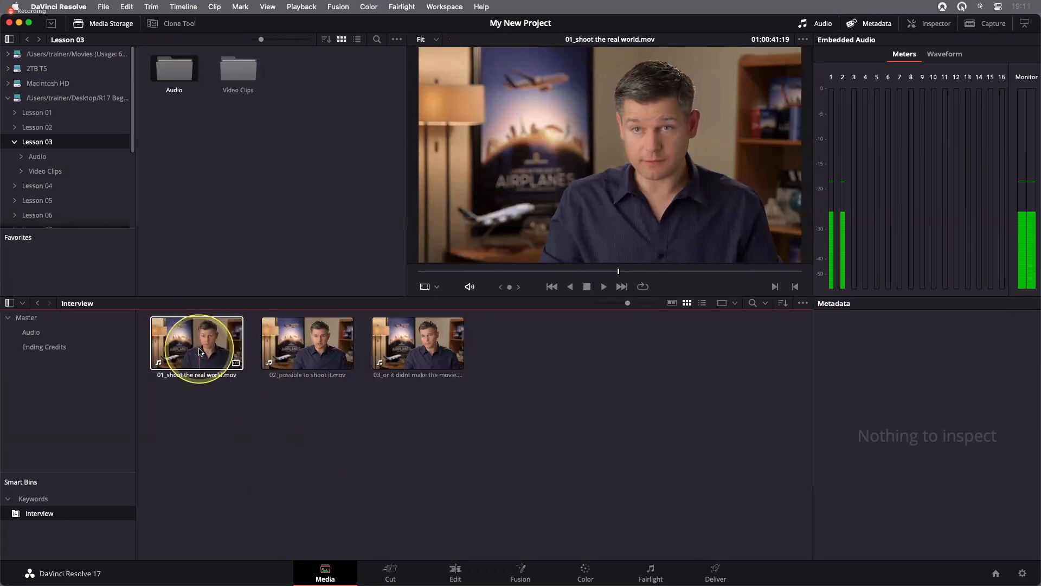
{"action": "left_click", "coordinate": [200, 351]}
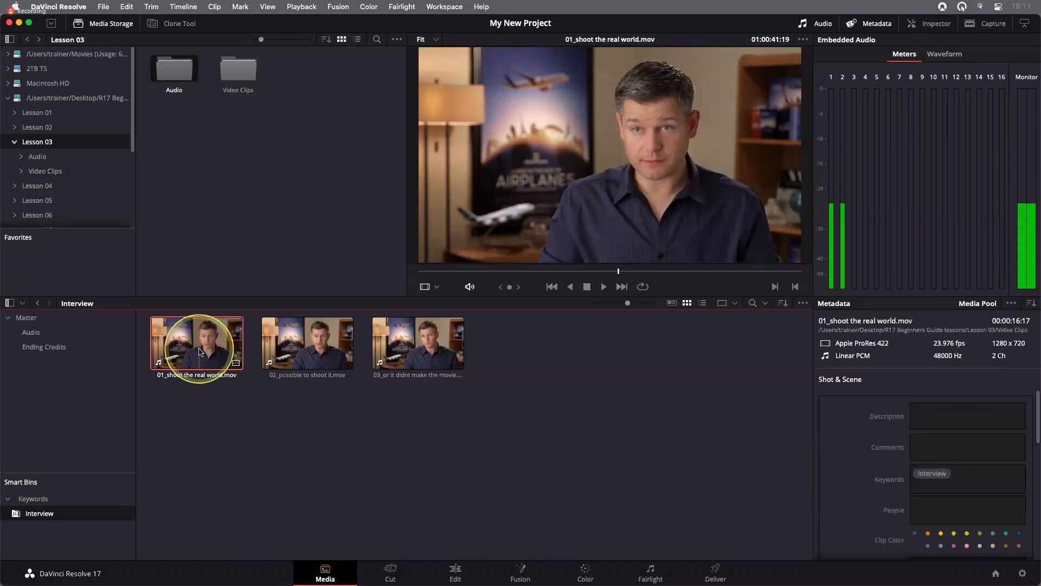
{"action": "left_click", "coordinate": [953, 477]}
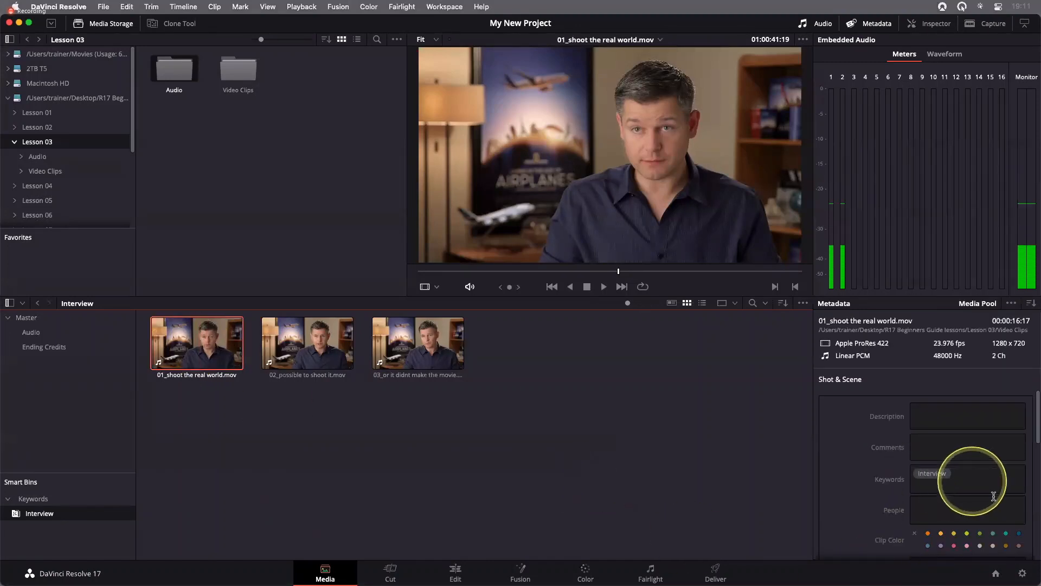
{"action": "type", "text": "Brian"}
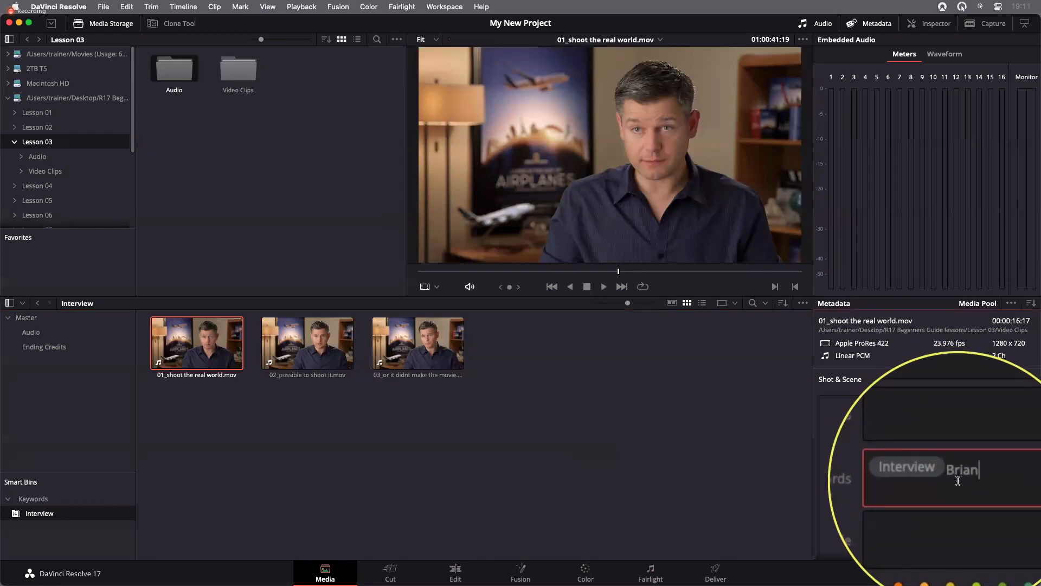
{"action": "key", "text": "Return"}
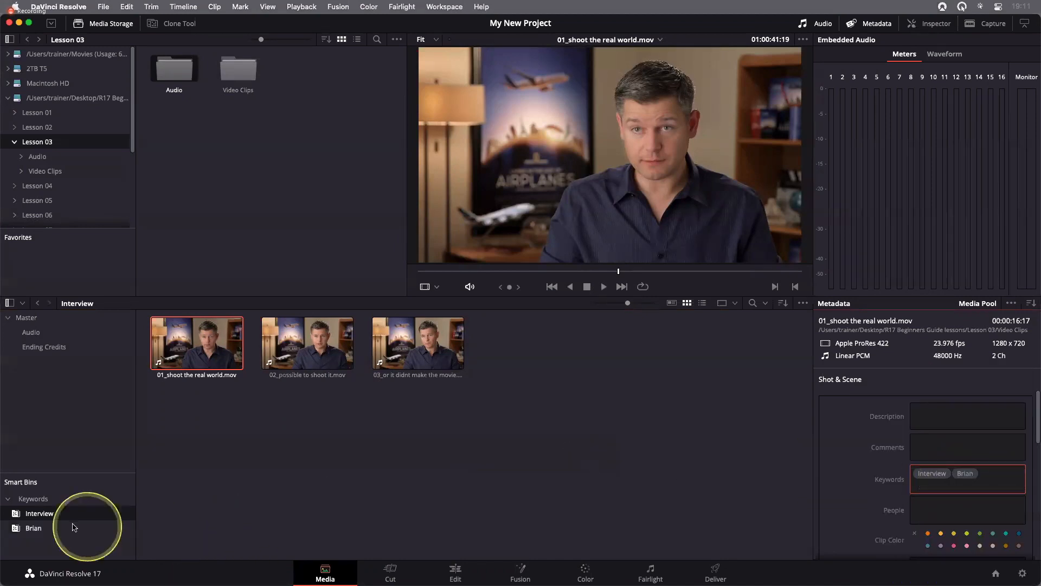
{"action": "left_click", "coordinate": [25, 530]}
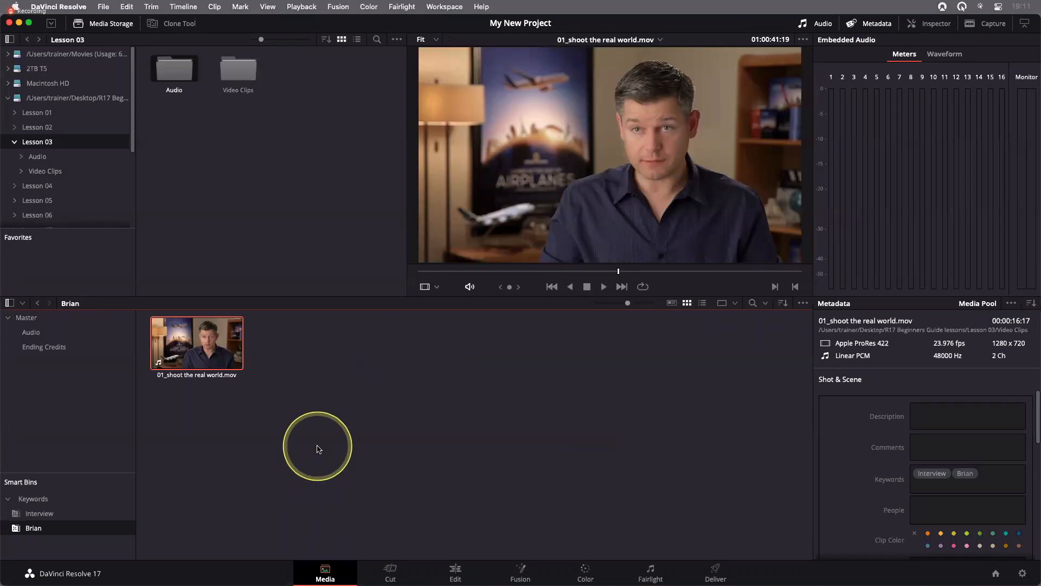
Give 06 A380 TAXI.mov in the Master bin the same first-name keyword and reopen that keyword's smart bin
{"action": "left_click", "coordinate": [26, 318]}
{"action": "left_click", "coordinate": [428, 407]}
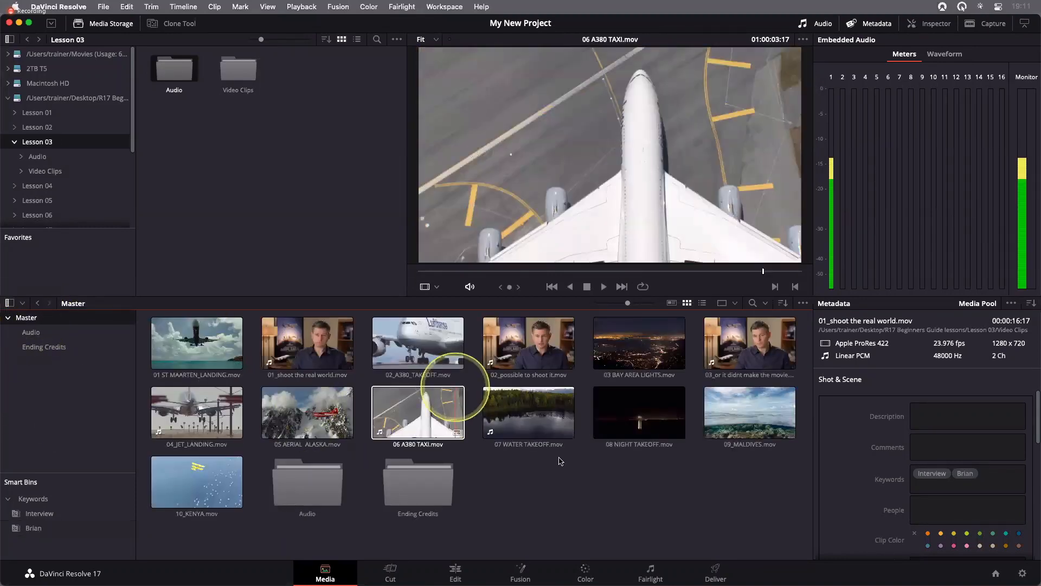
{"action": "left_click", "coordinate": [982, 481]}
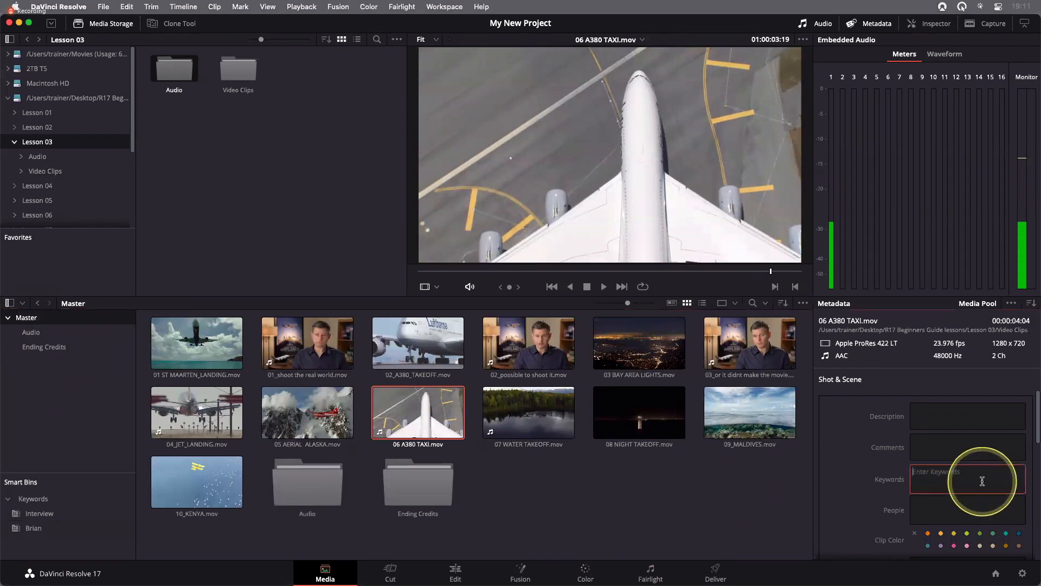
{"action": "type", "text": "Brian"}
{"action": "key", "text": "Return"}
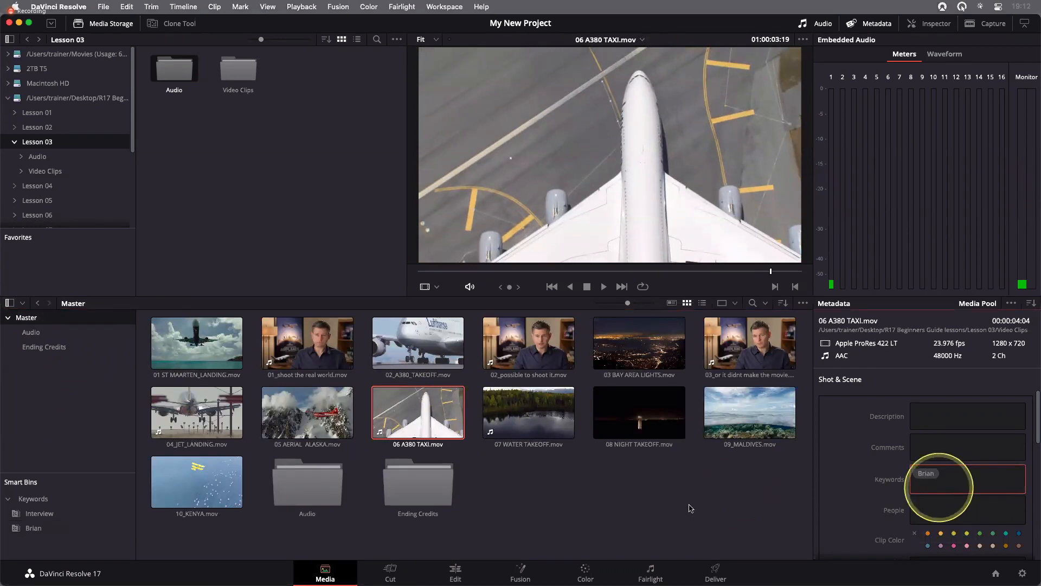
{"action": "left_click", "coordinate": [24, 529]}
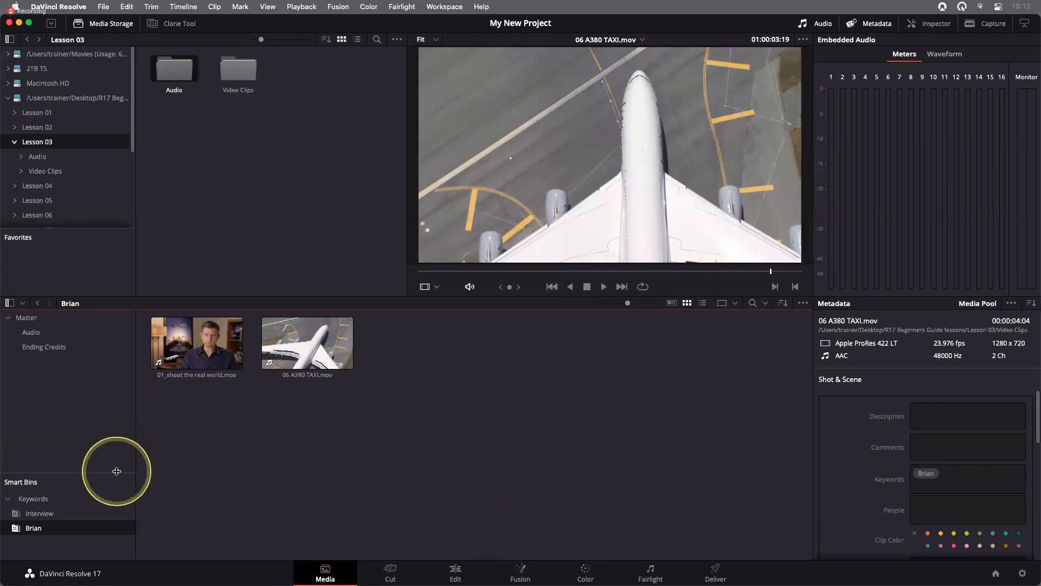
Enlarge the Smart Bins list further, review the Automatic Smart Bins options in the user Editing preferences, and save the preferences
{"action": "left_click_drag", "start_coordinate": [116, 472], "coordinate": [117, 422]}
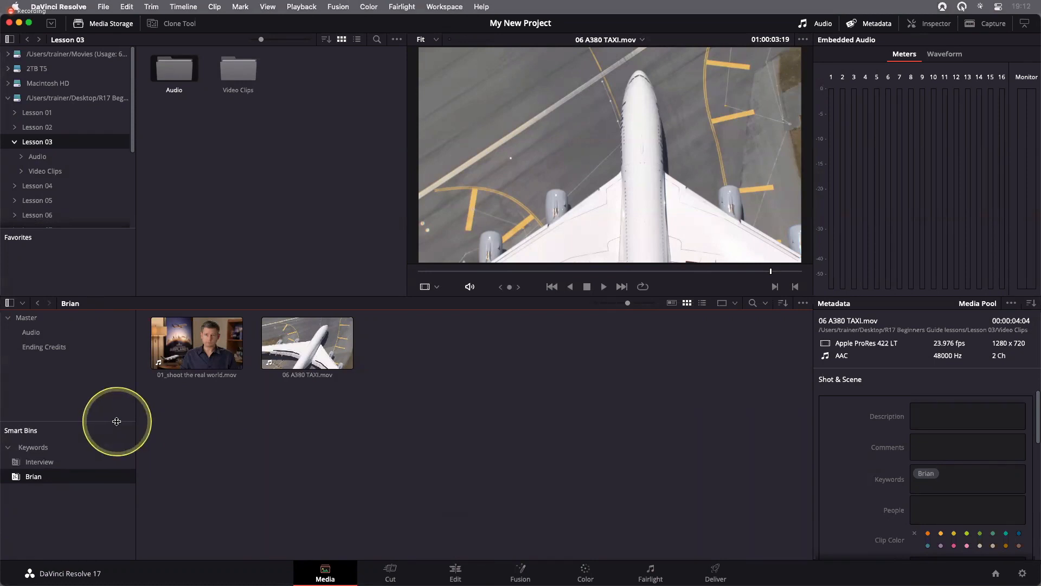
{"action": "left_click", "coordinate": [77, 6]}
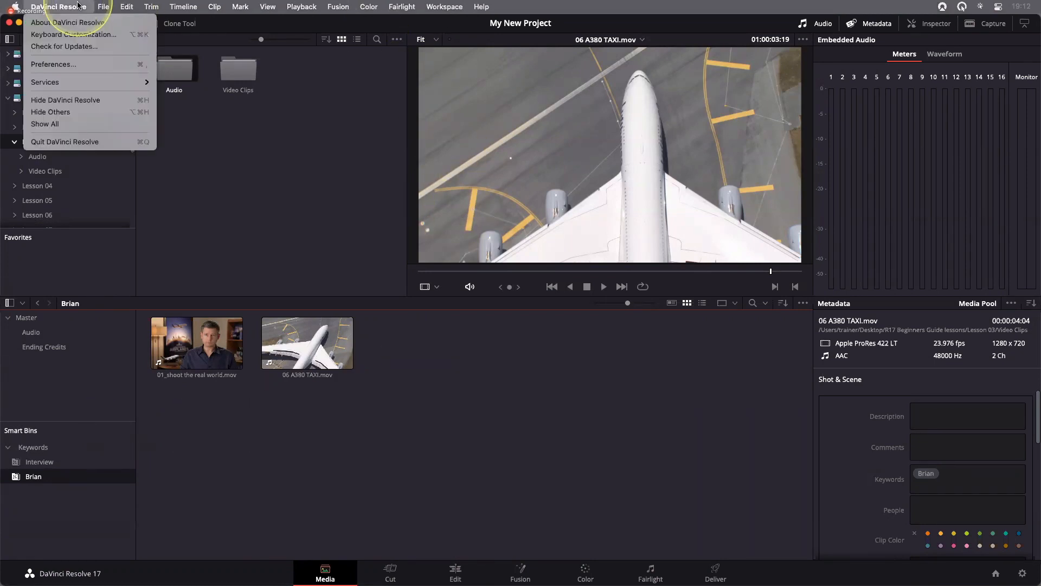
{"action": "left_click", "coordinate": [78, 65]}
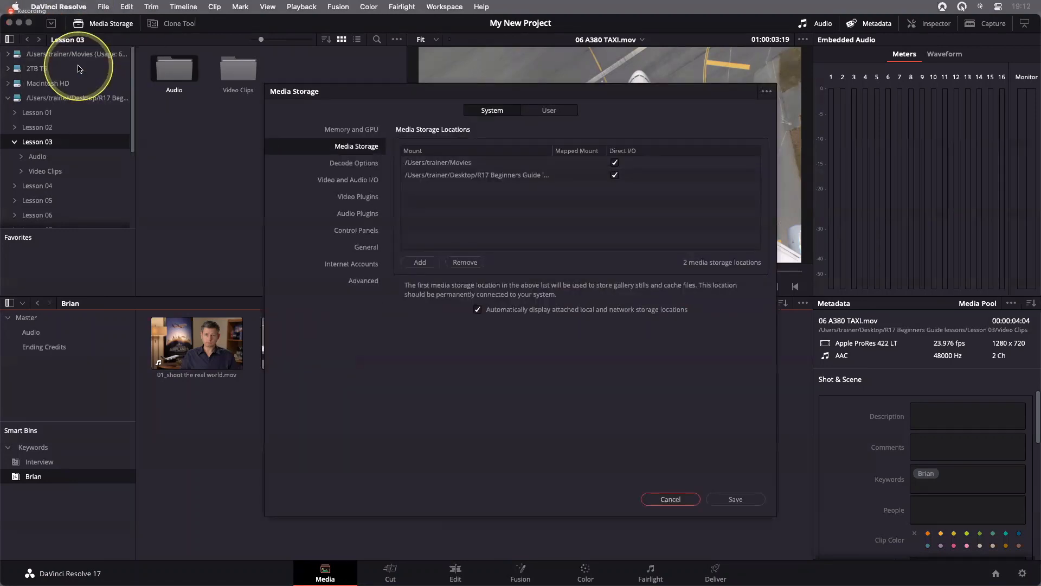
{"action": "left_click", "coordinate": [547, 111]}
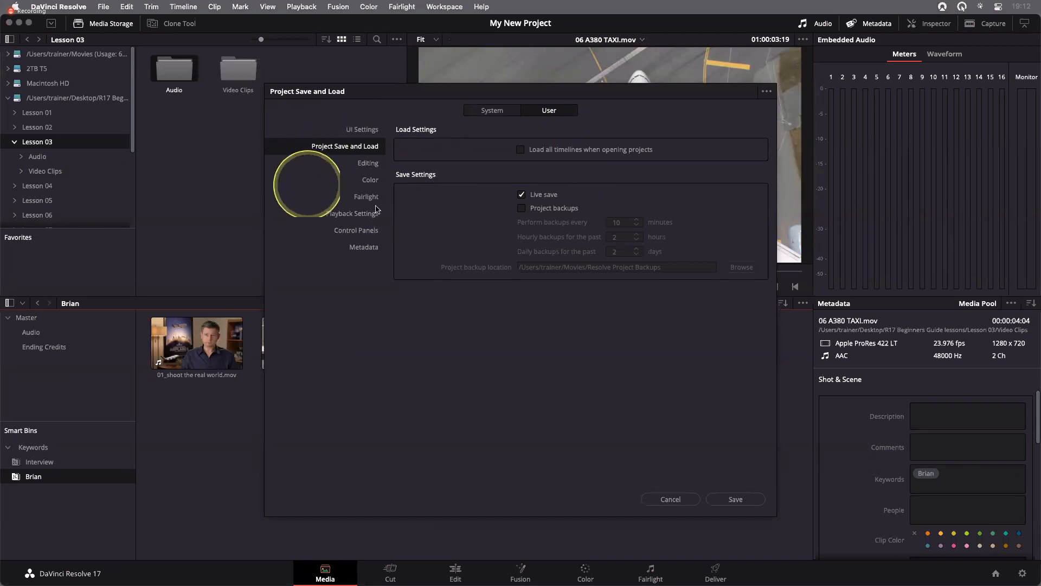
{"action": "left_click", "coordinate": [379, 167]}
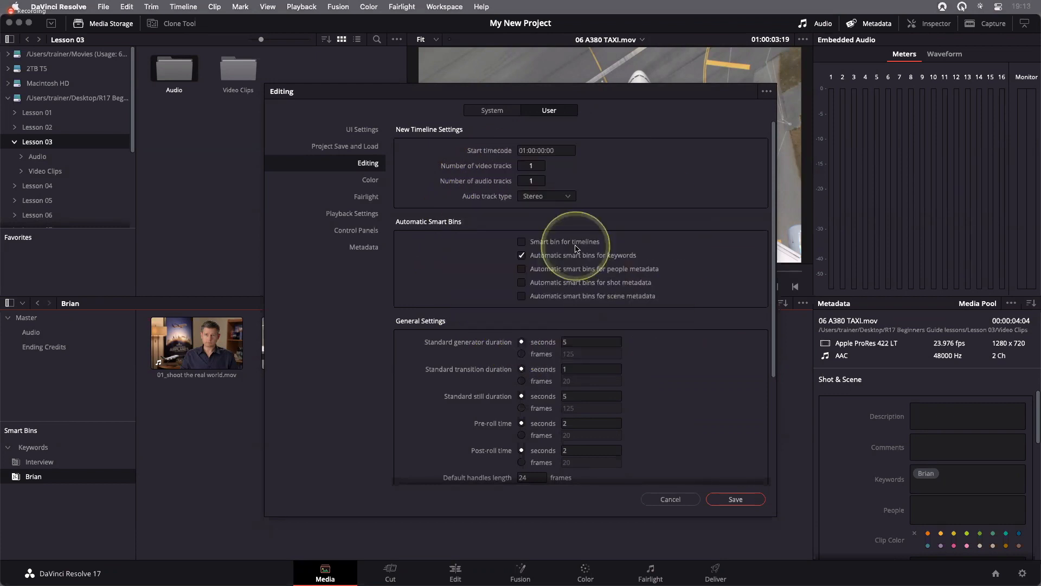
{"action": "left_click", "coordinate": [751, 502]}
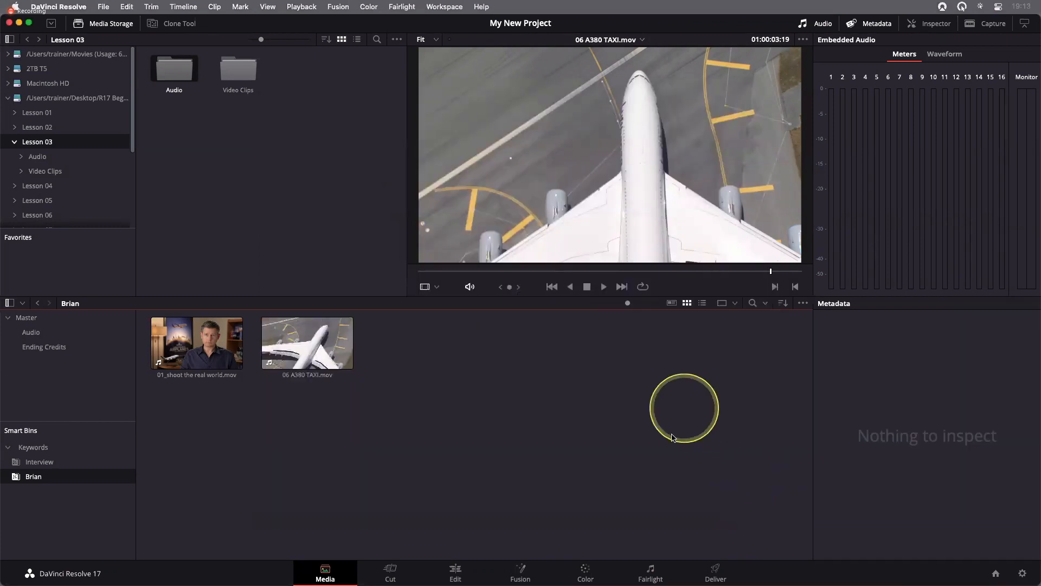
Review the remaining Shot & Scene metadata fields of 01_shoot the real world.mov, and return to the Master bin
{"action": "left_click", "coordinate": [184, 336]}
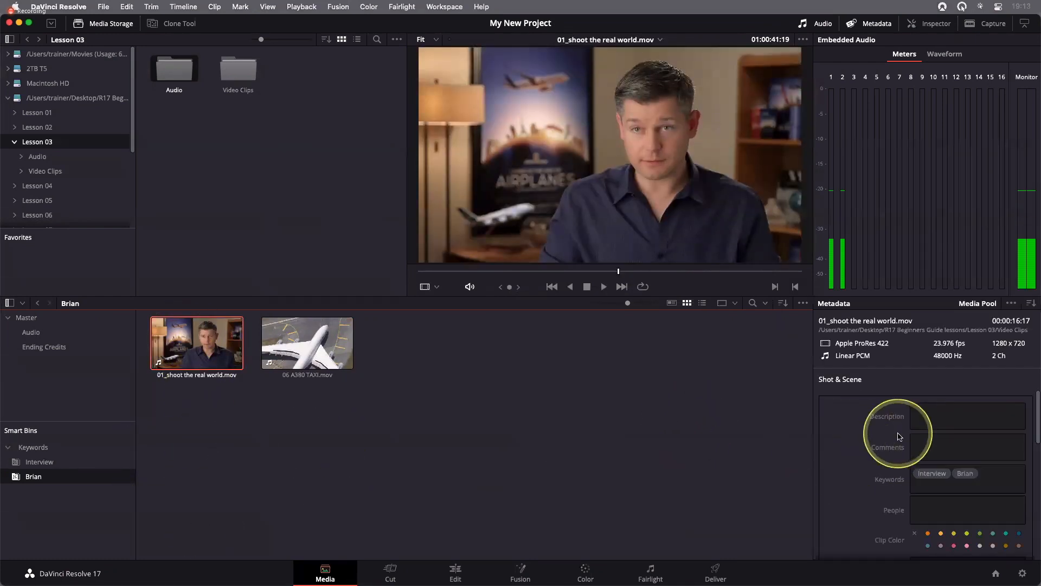
{"action": "scroll", "coordinate": [898, 437], "scroll_direction": "down", "scroll_amount": 5}
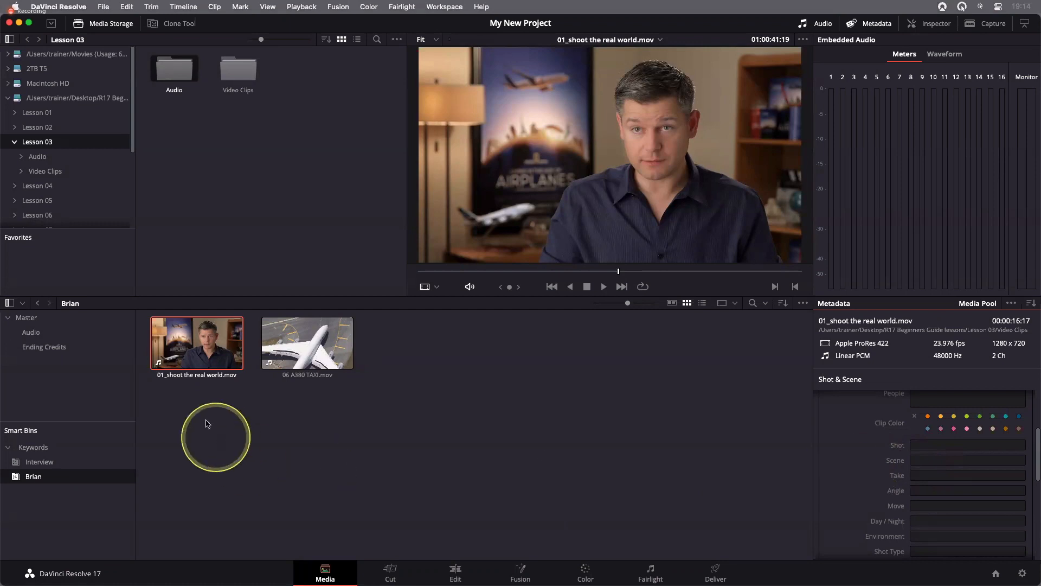
{"action": "left_click", "coordinate": [37, 321]}
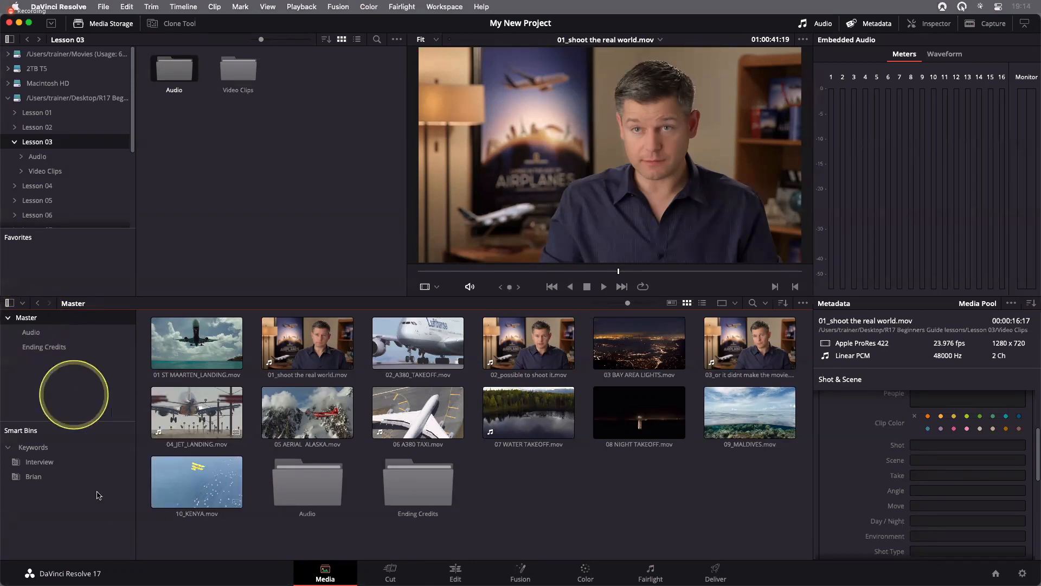
Start a new smart bin named B-Roll that matches All of its rules
{"action": "right_click", "coordinate": [36, 496]}
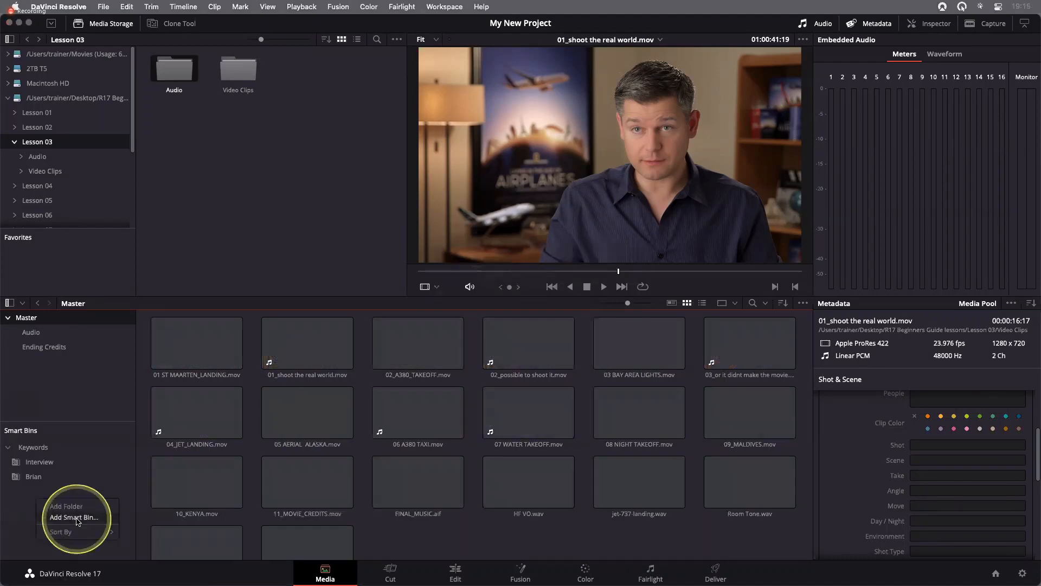
{"action": "left_click", "coordinate": [78, 519]}
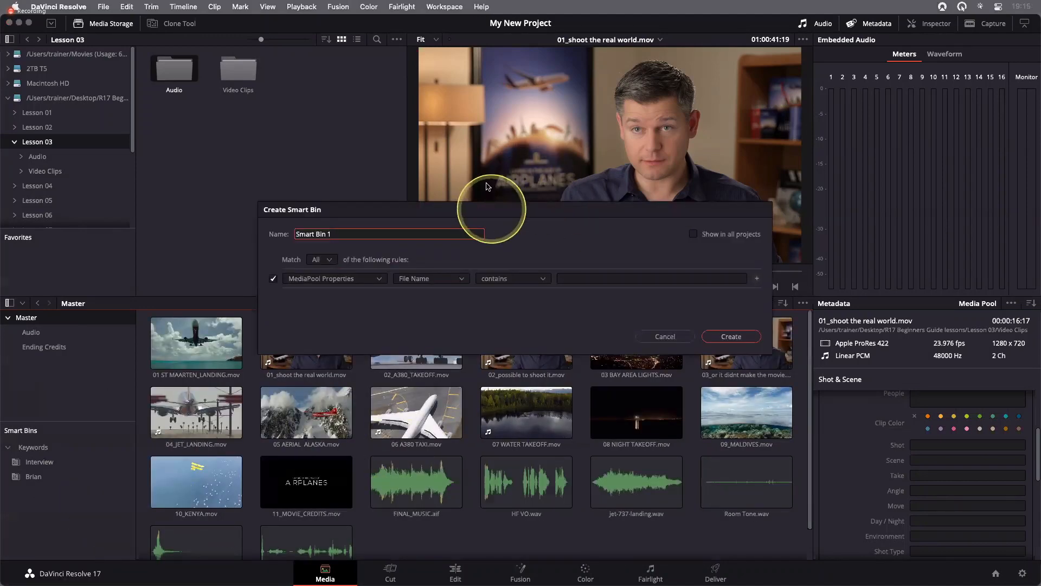
{"action": "left_click_drag", "start_coordinate": [483, 209], "coordinate": [477, 184]}
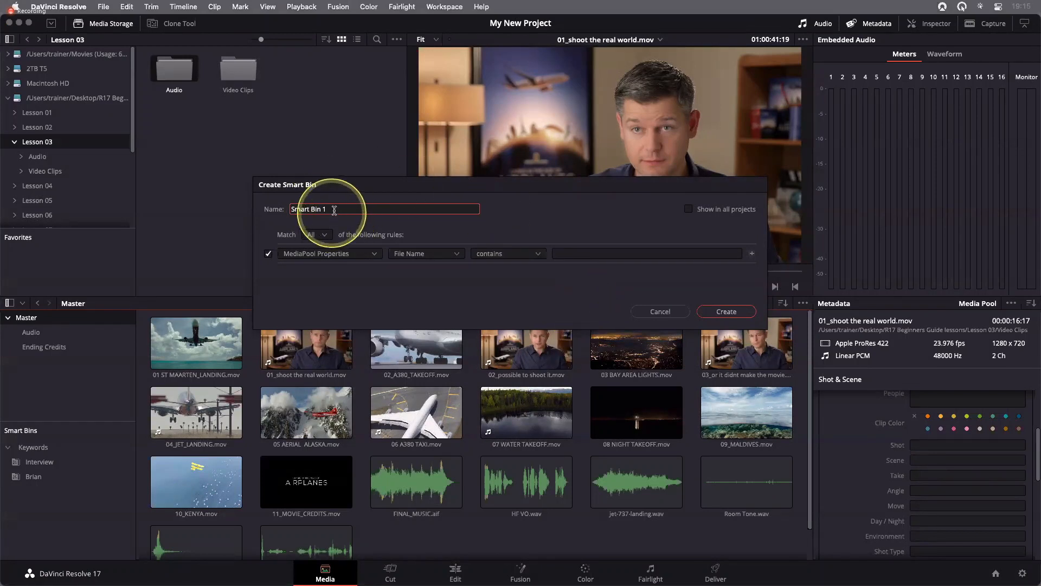
{"action": "triple_click", "coordinate": [307, 210]}
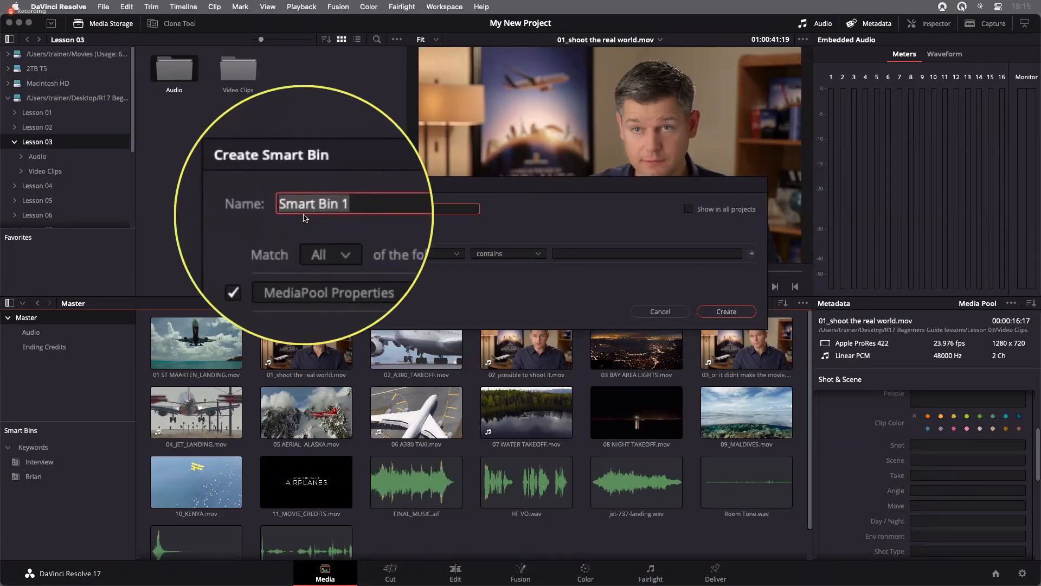
{"action": "type", "text": "B-Roll"}
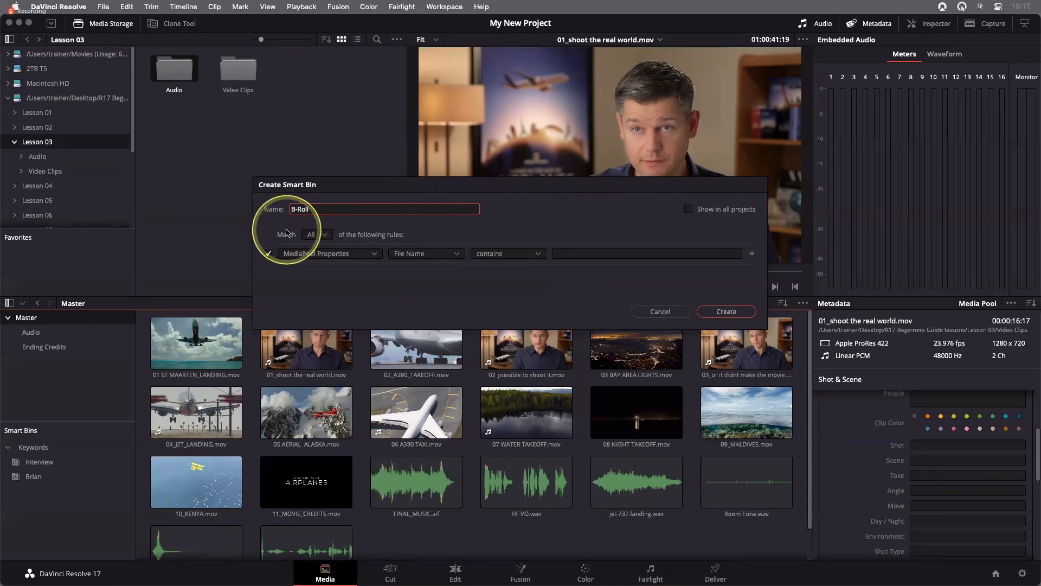
{"action": "left_click", "coordinate": [320, 234]}
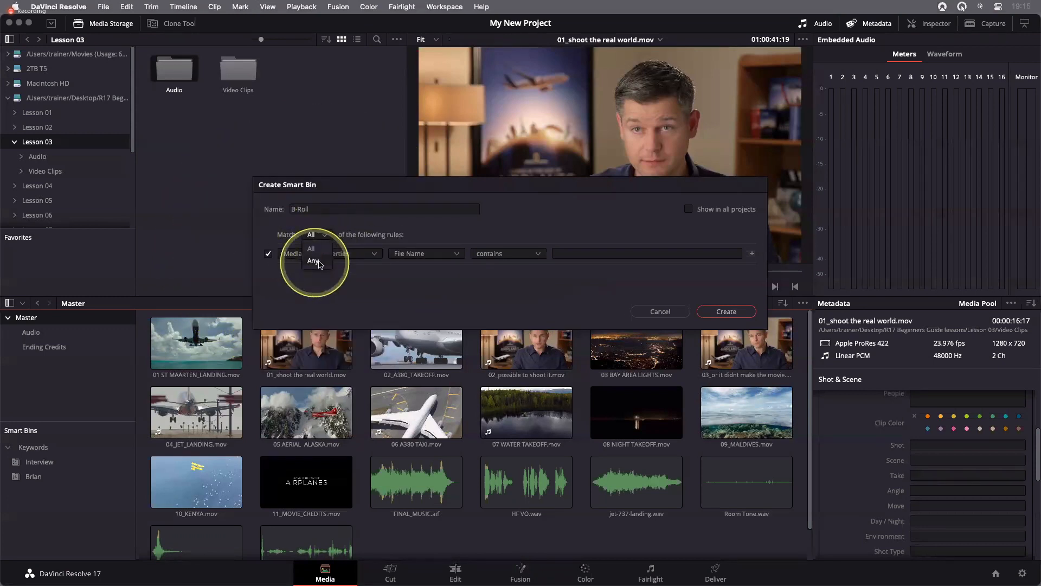
{"action": "left_click", "coordinate": [322, 249]}
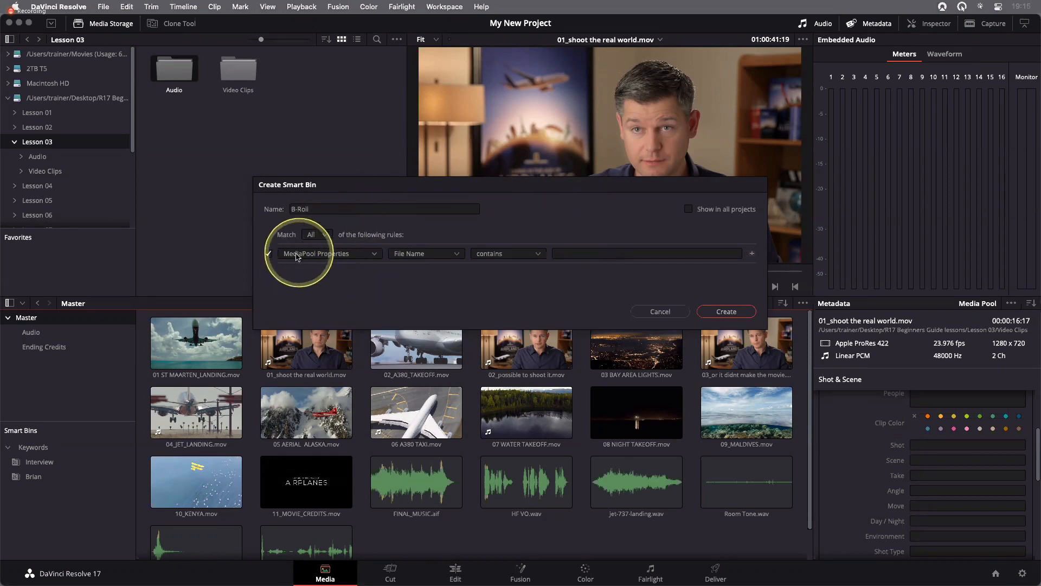
Set the smart bin's first rule to MediaPool Properties, Keywords, does not contain "interview"
{"action": "left_click", "coordinate": [418, 254]}
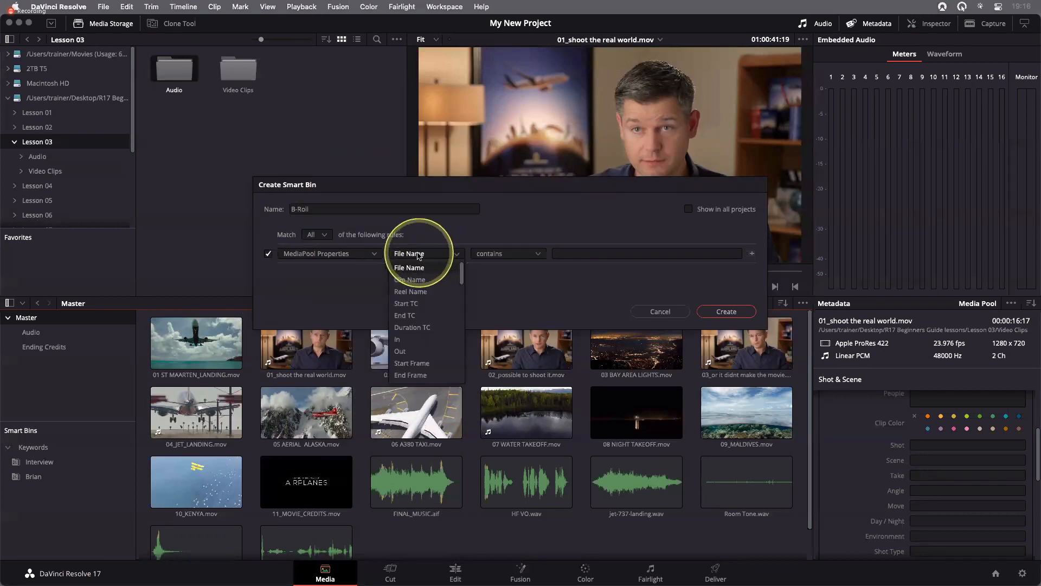
{"action": "scroll", "coordinate": [423, 306], "scroll_direction": "down", "scroll_amount": 3}
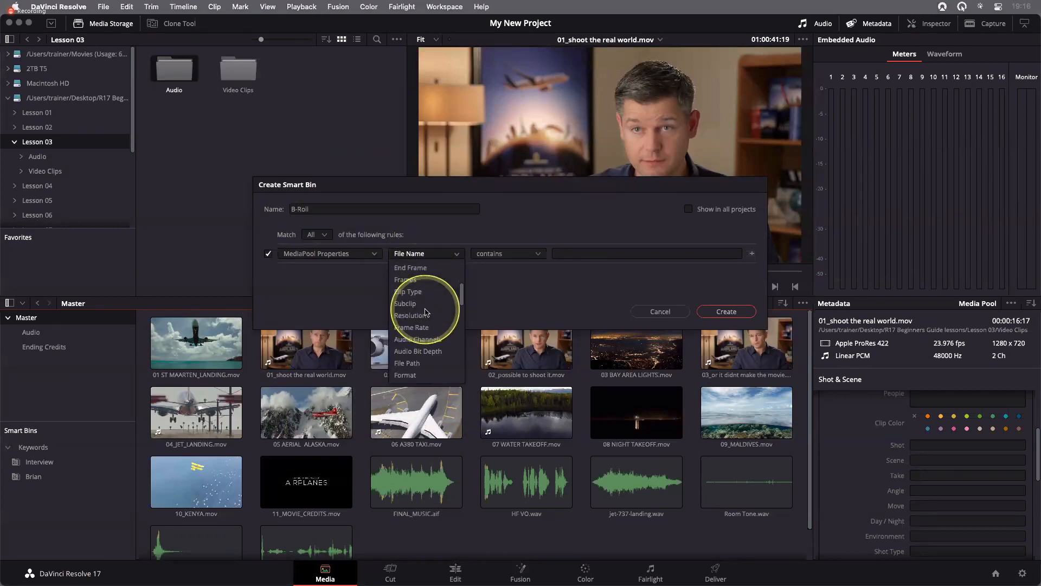
{"action": "scroll", "coordinate": [426, 312], "scroll_direction": "up", "scroll_amount": 3}
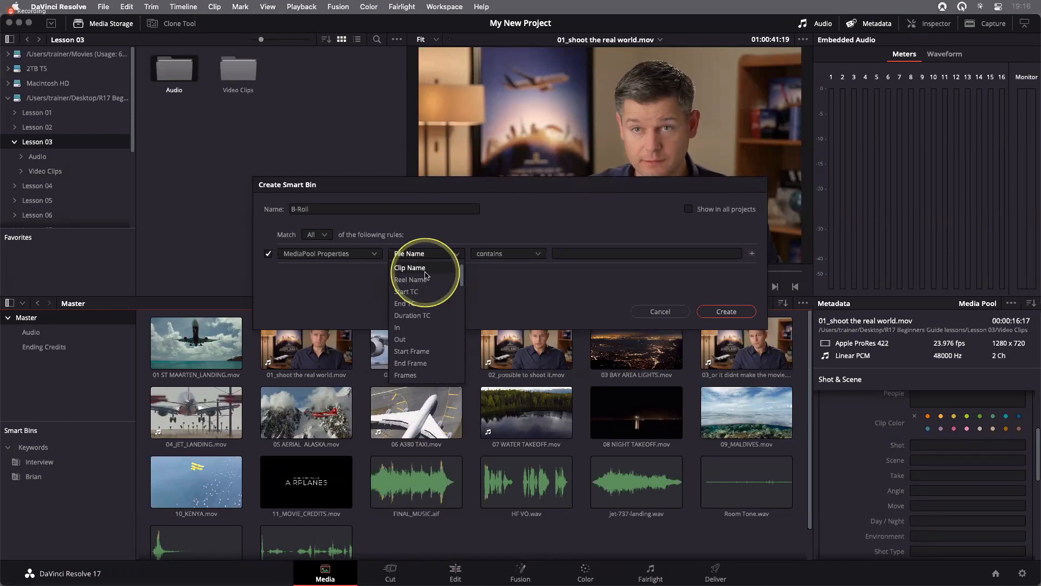
{"action": "key", "text": "k"}
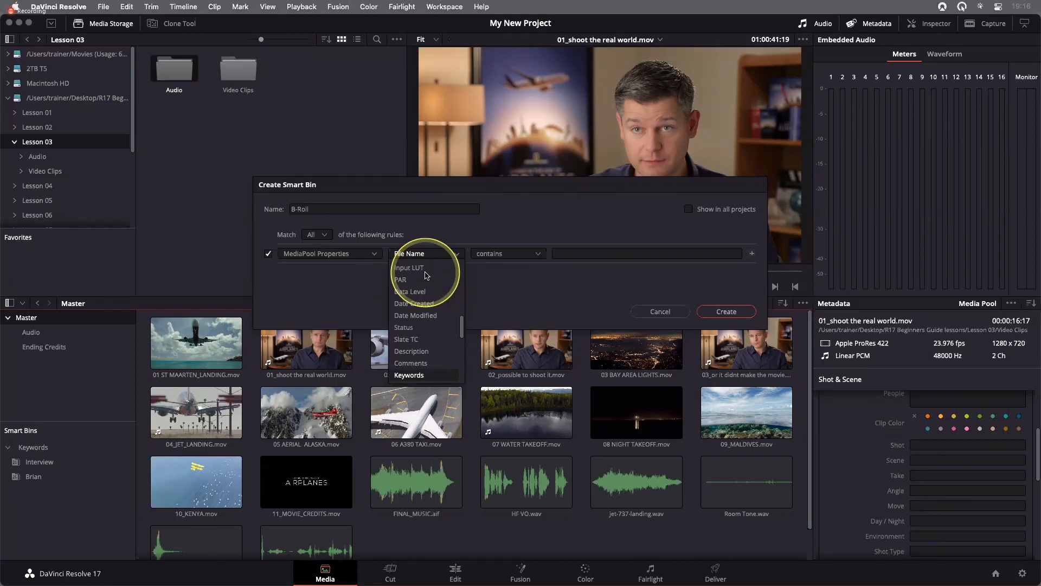
{"action": "key", "text": "k"}
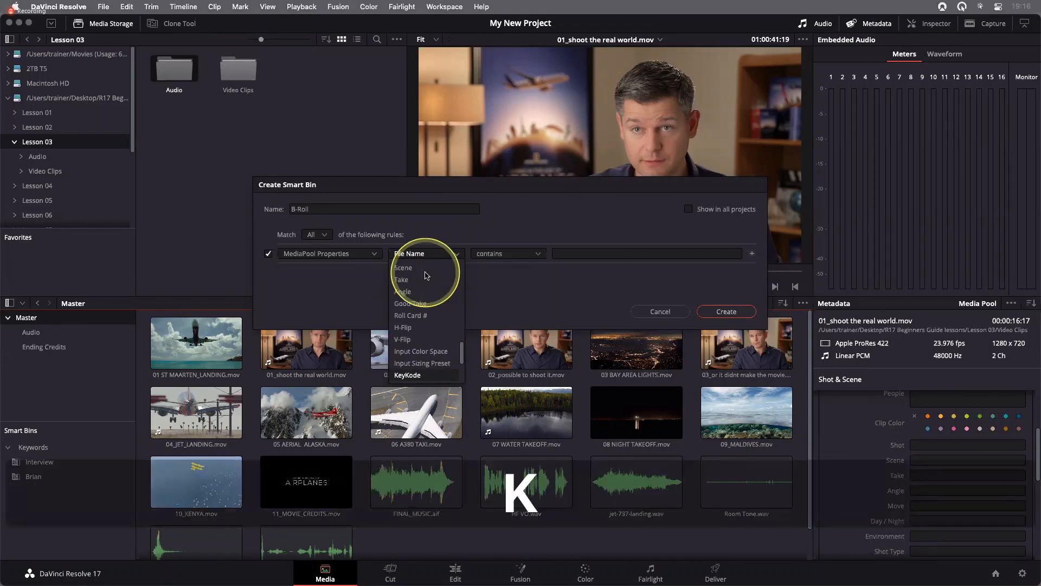
{"action": "key", "text": "k"}
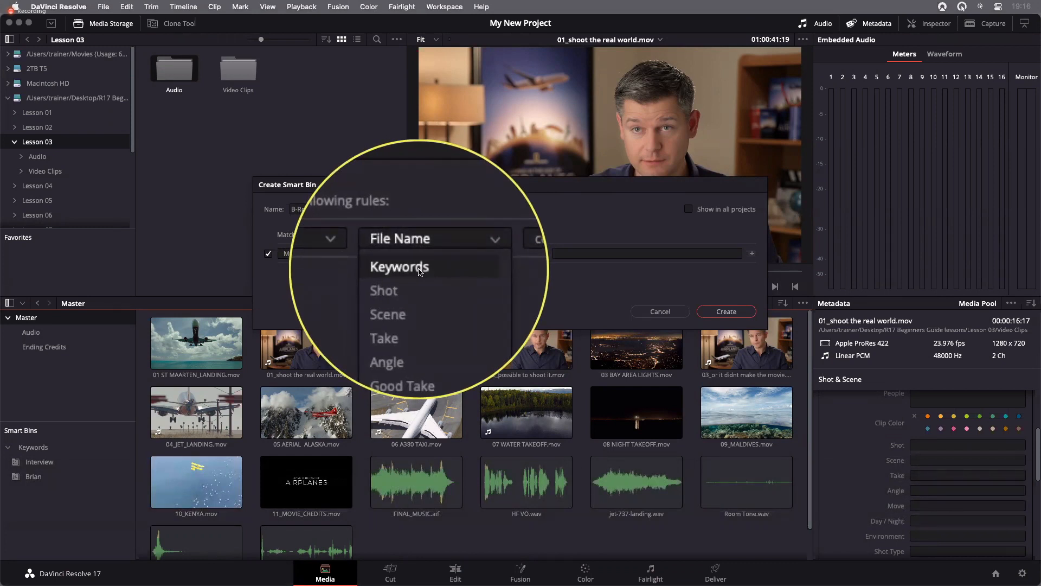
{"action": "left_click", "coordinate": [420, 268]}
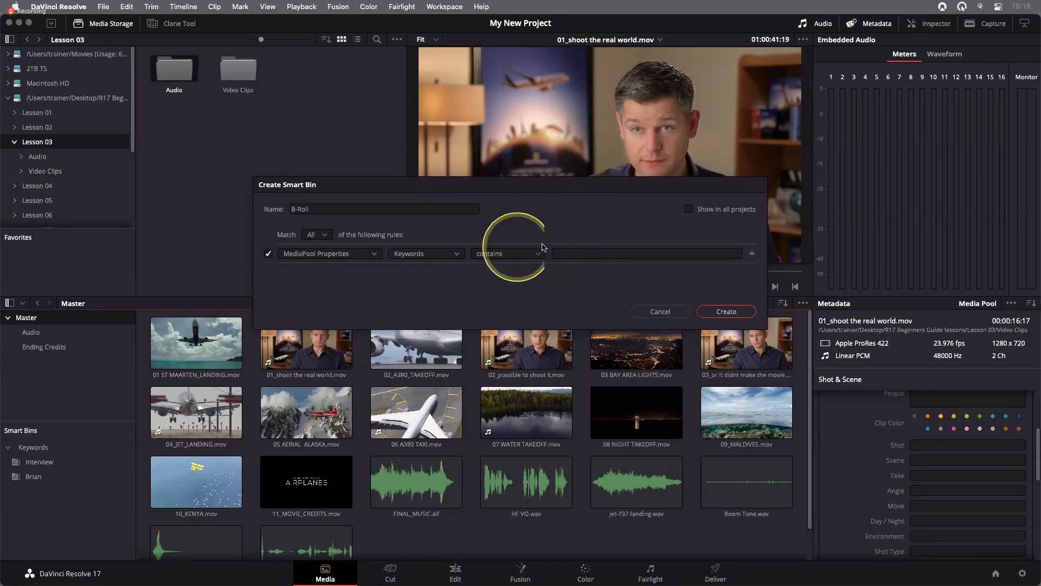
{"action": "left_click", "coordinate": [514, 256]}
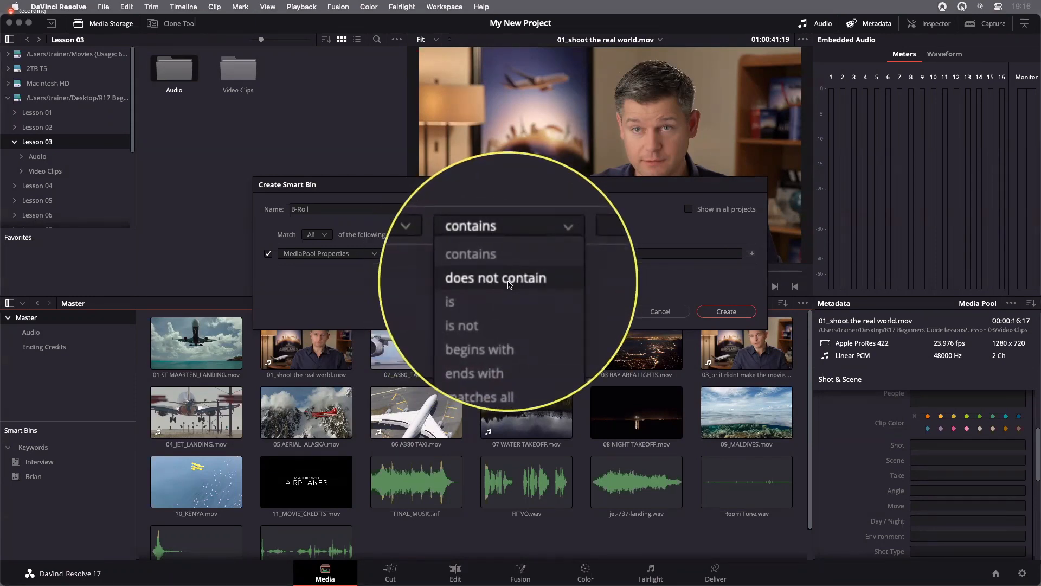
{"action": "left_click", "coordinate": [505, 275]}
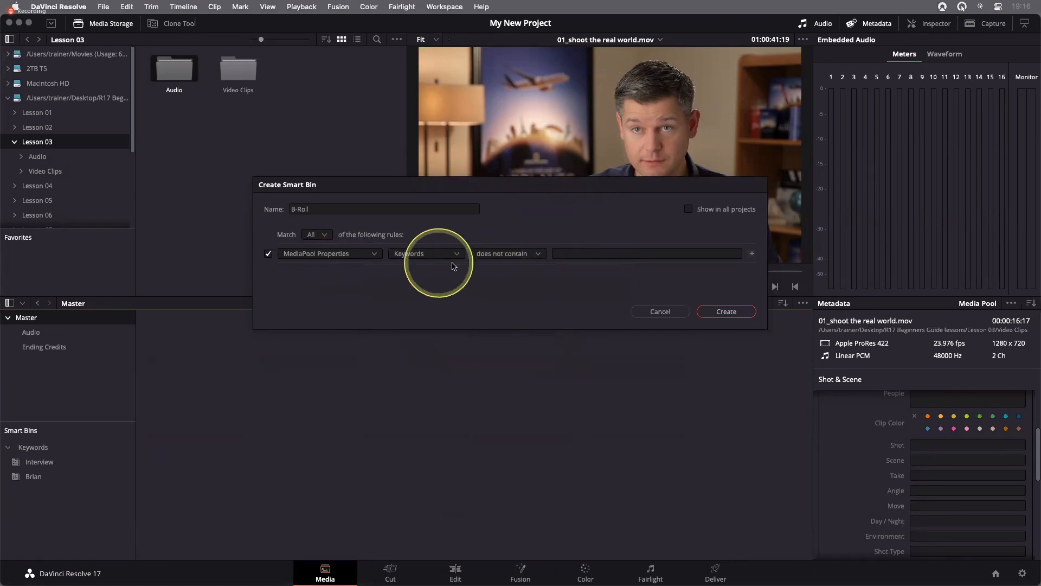
{"action": "left_click", "coordinate": [565, 253]}
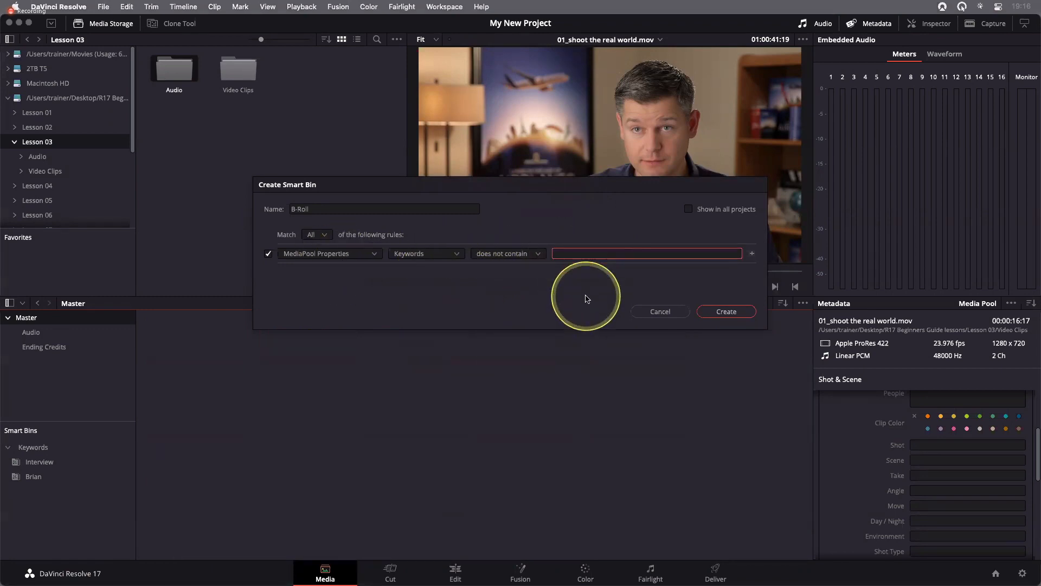
{"action": "type", "text": "interview"}
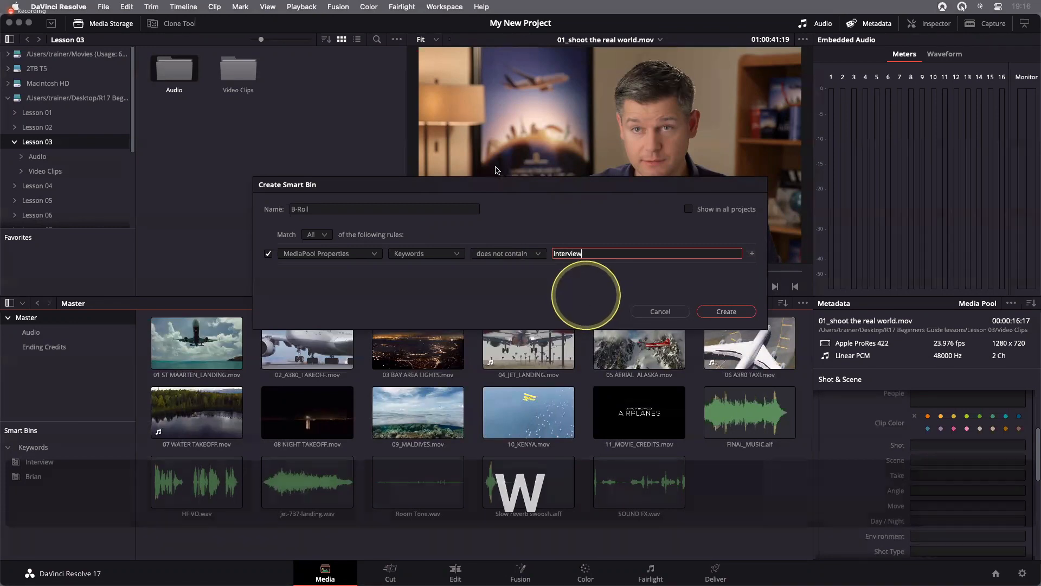
Add a second rule to the B-Roll smart bin: MediaPool Properties, Clip Type is not Audio
{"action": "left_click_drag", "start_coordinate": [499, 184], "coordinate": [499, 128]}
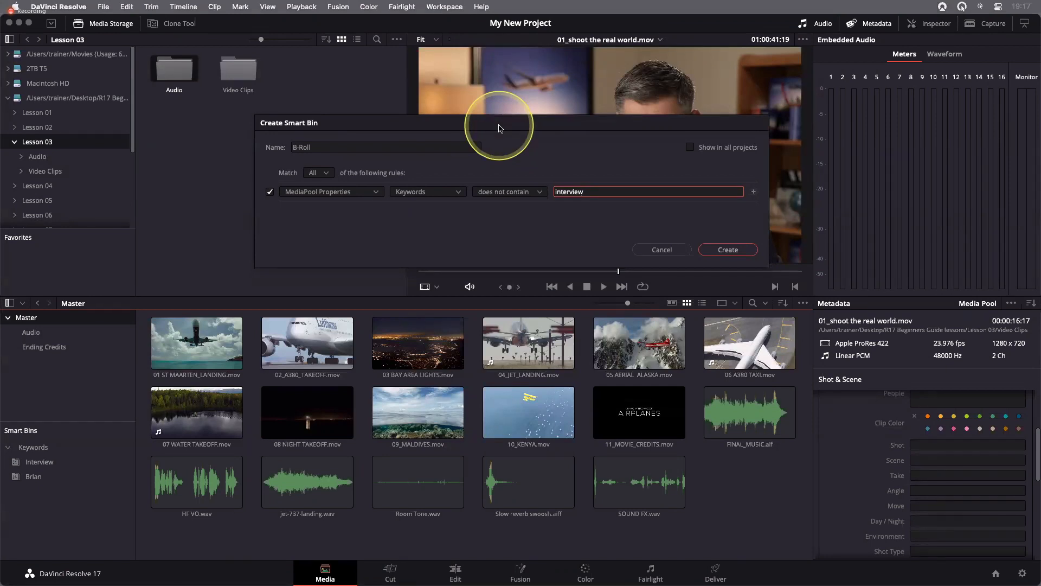
{"action": "left_click", "coordinate": [754, 191]}
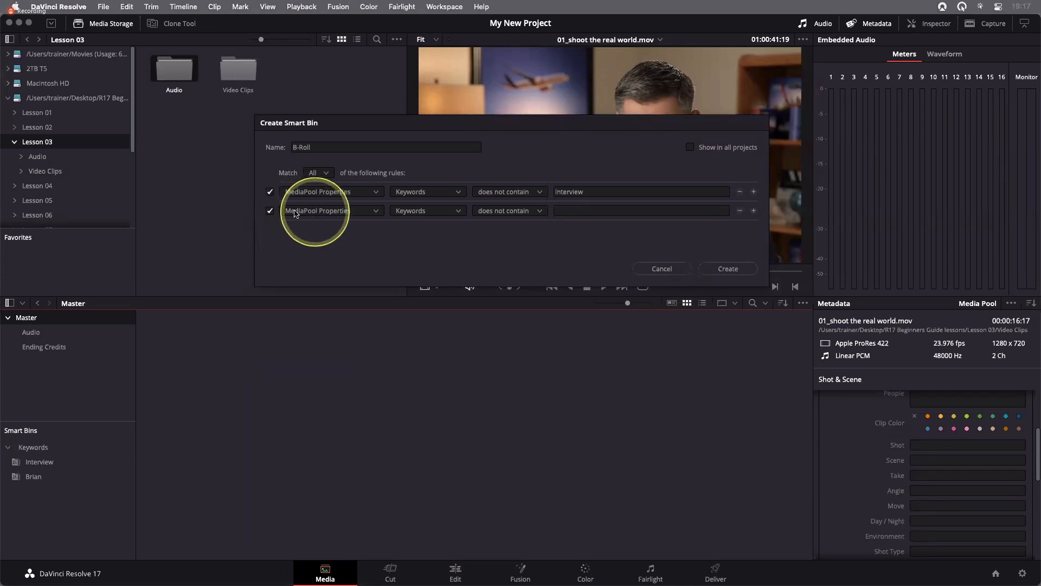
{"action": "left_click", "coordinate": [441, 212]}
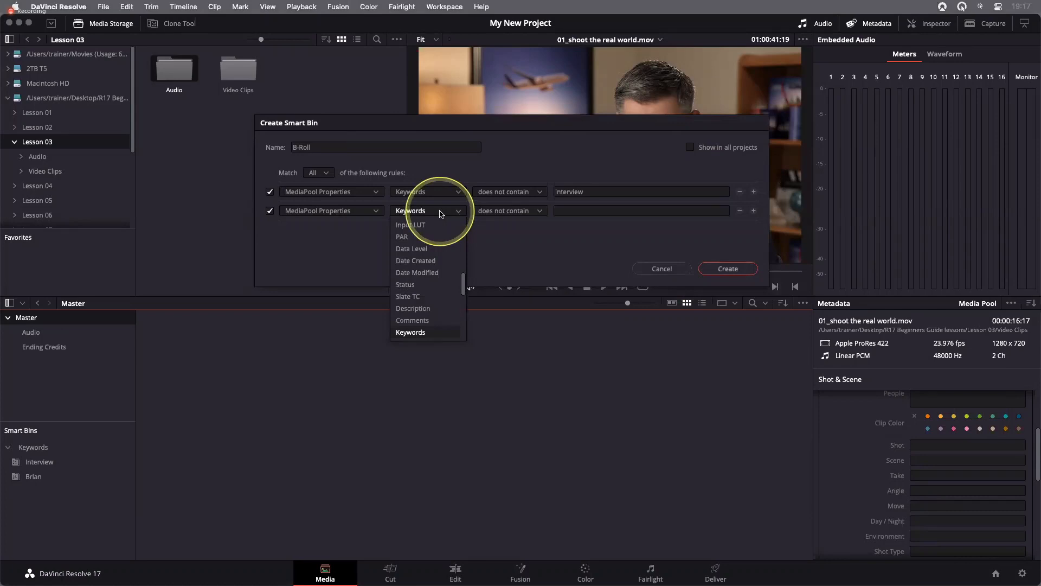
{"action": "key", "text": "c"}
{"action": "key", "text": "c"}
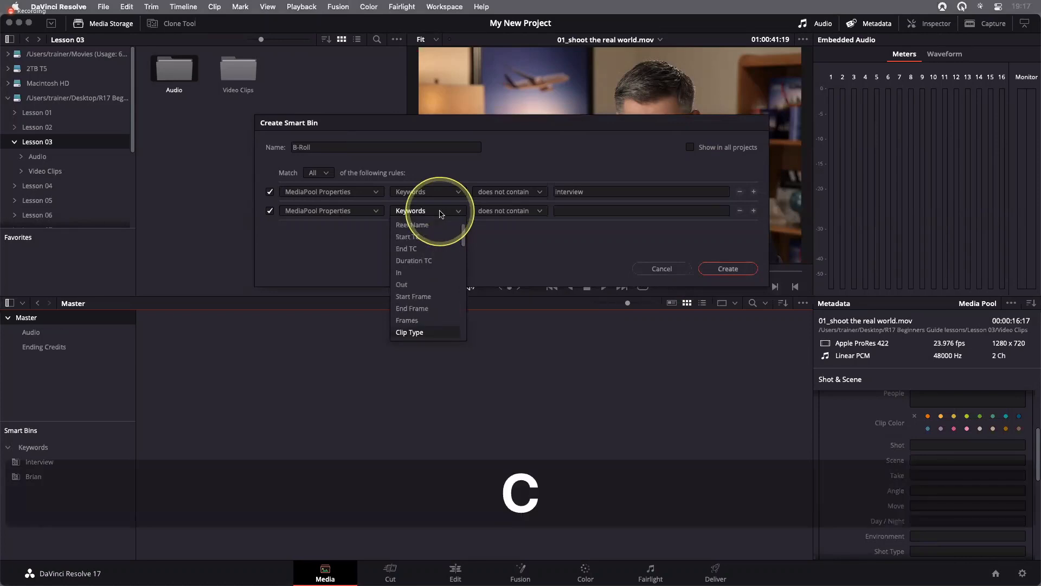
{"action": "left_click", "coordinate": [421, 334]}
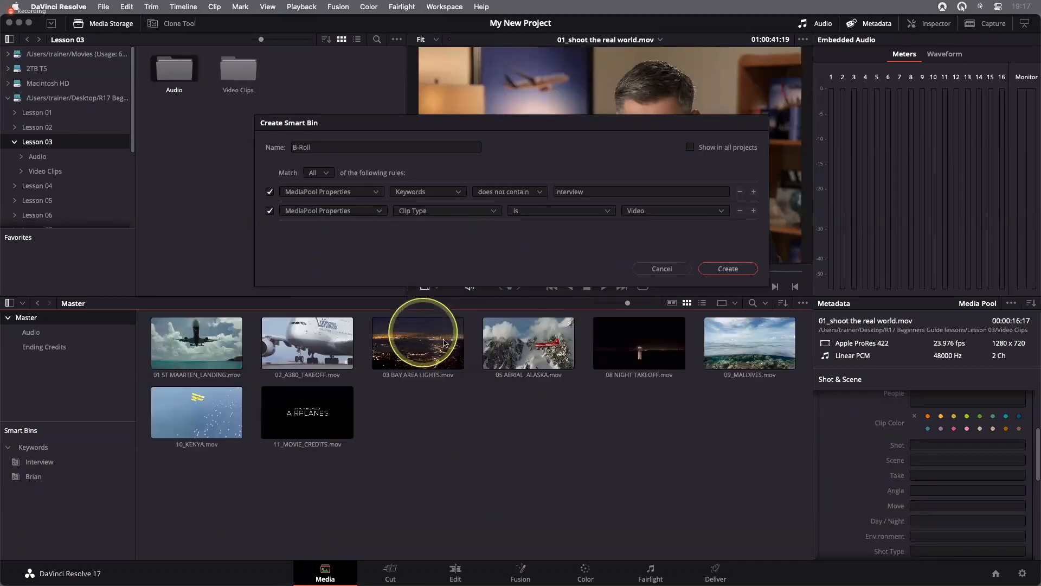
{"action": "left_click", "coordinate": [560, 213]}
{"action": "left_click", "coordinate": [534, 221]}
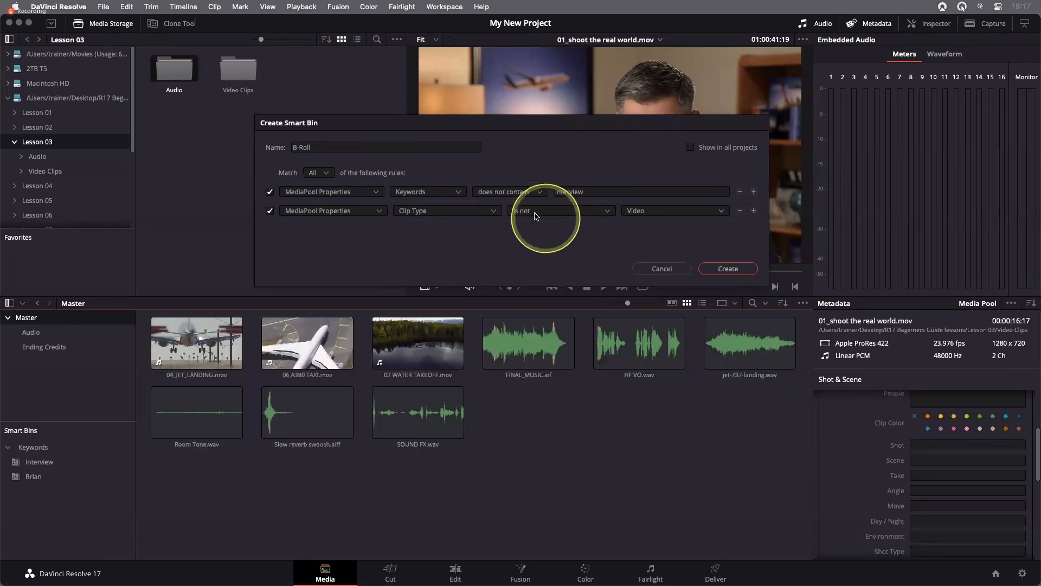
{"action": "left_click", "coordinate": [688, 211]}
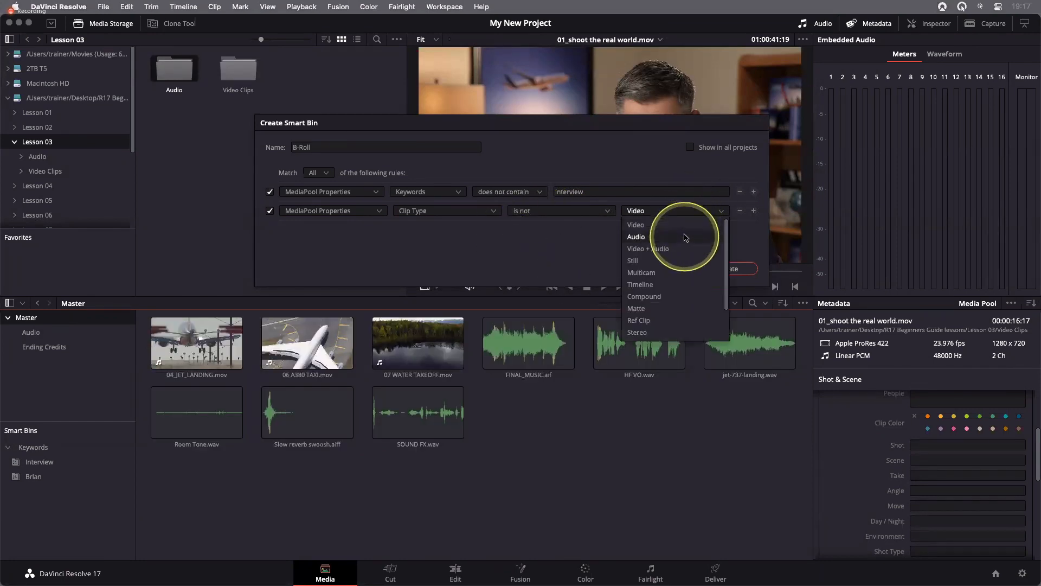
{"action": "left_click", "coordinate": [685, 237]}
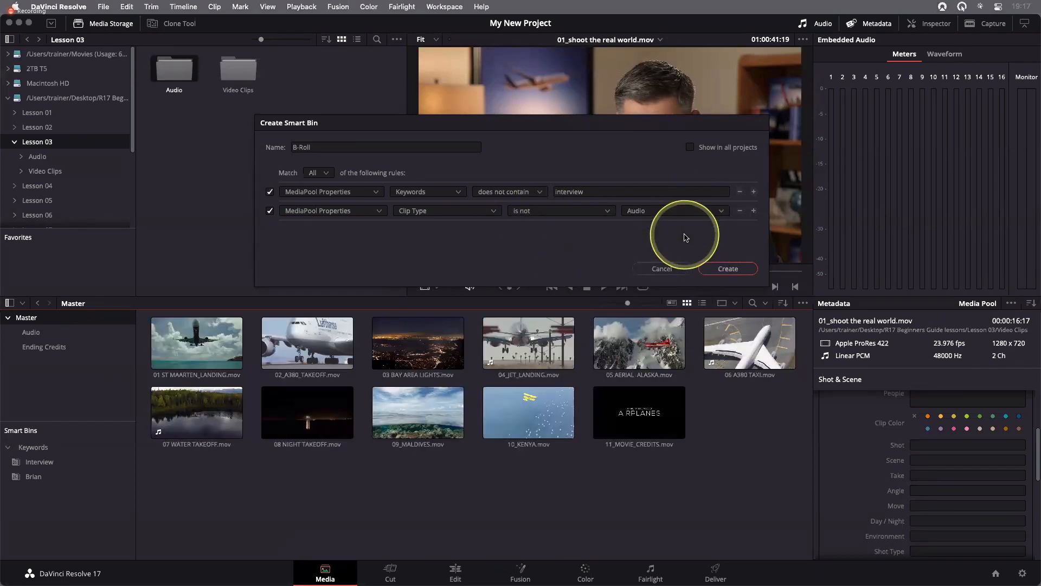
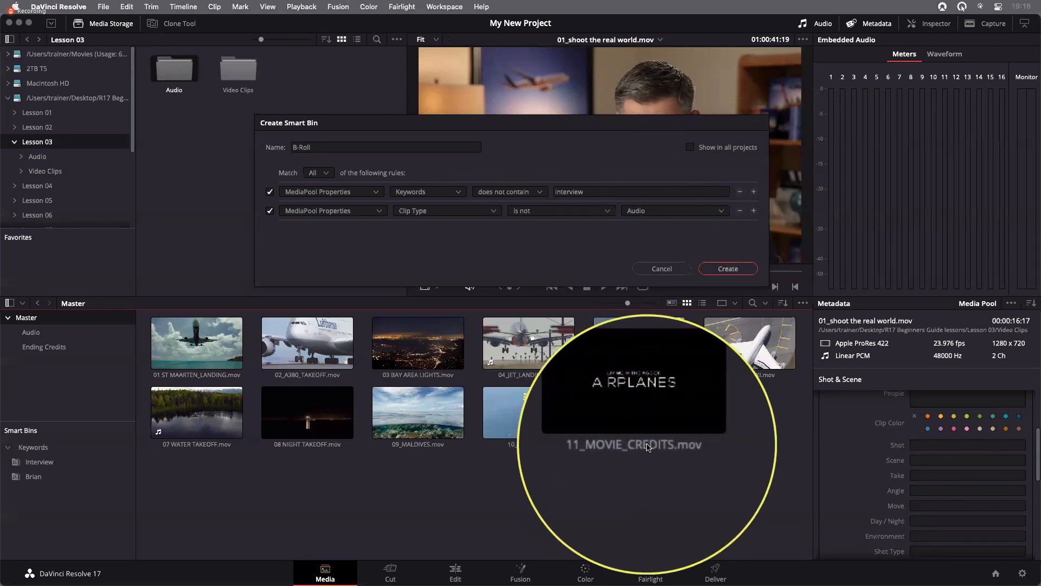
Add a third rule to the B-Roll smart bin: MediaPool Properties, Clip Name does not contain "CREDITS"
{"action": "left_click", "coordinate": [753, 212]}
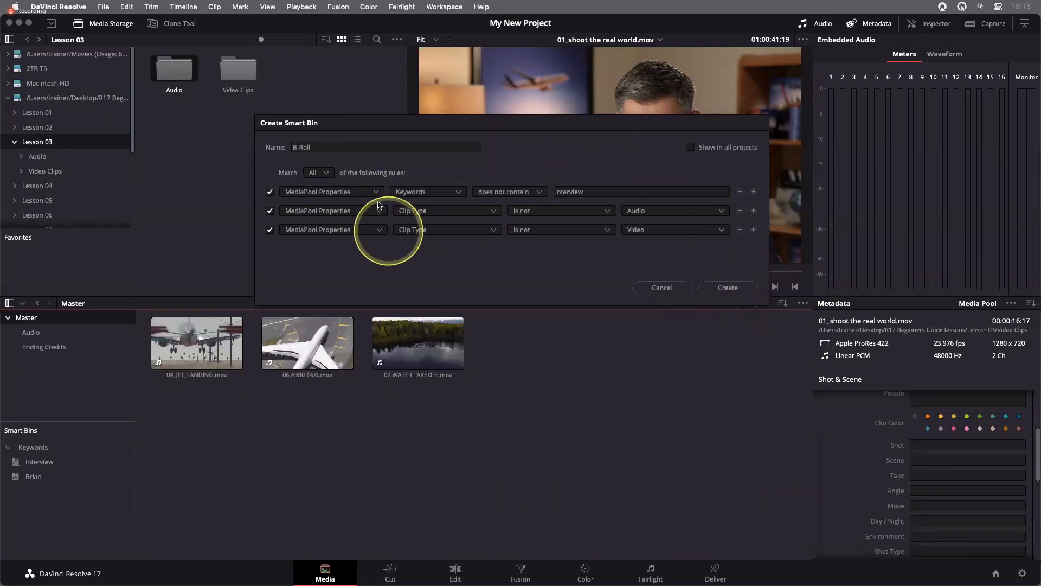
{"action": "left_click", "coordinate": [449, 231]}
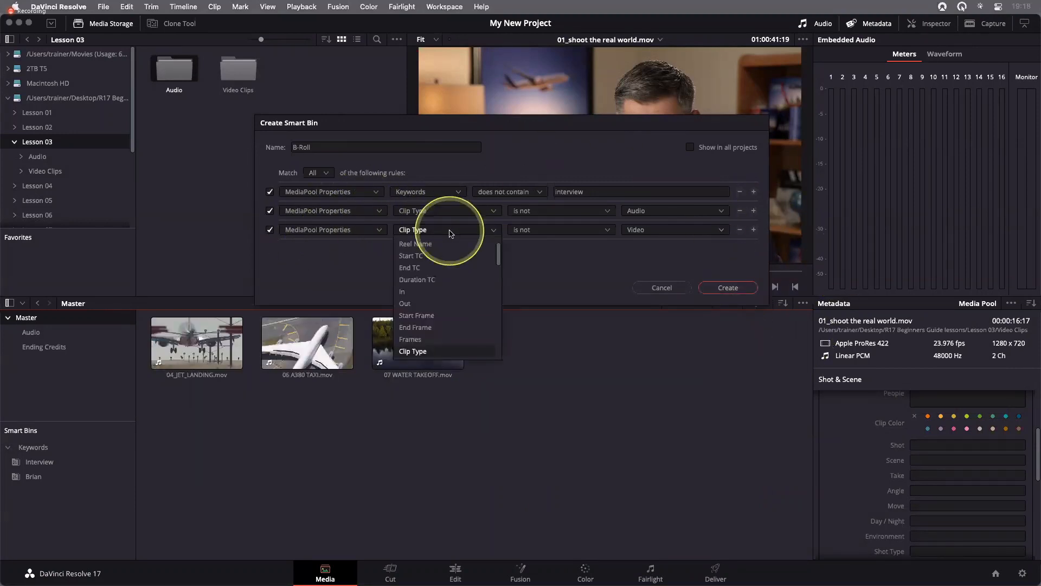
{"action": "key", "text": "c"}
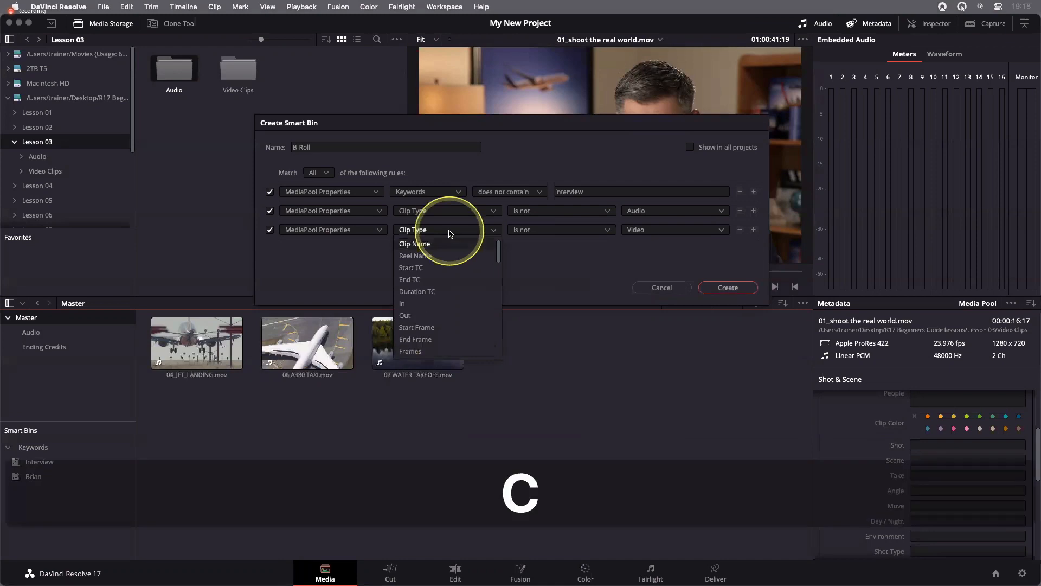
{"action": "left_click", "coordinate": [449, 242]}
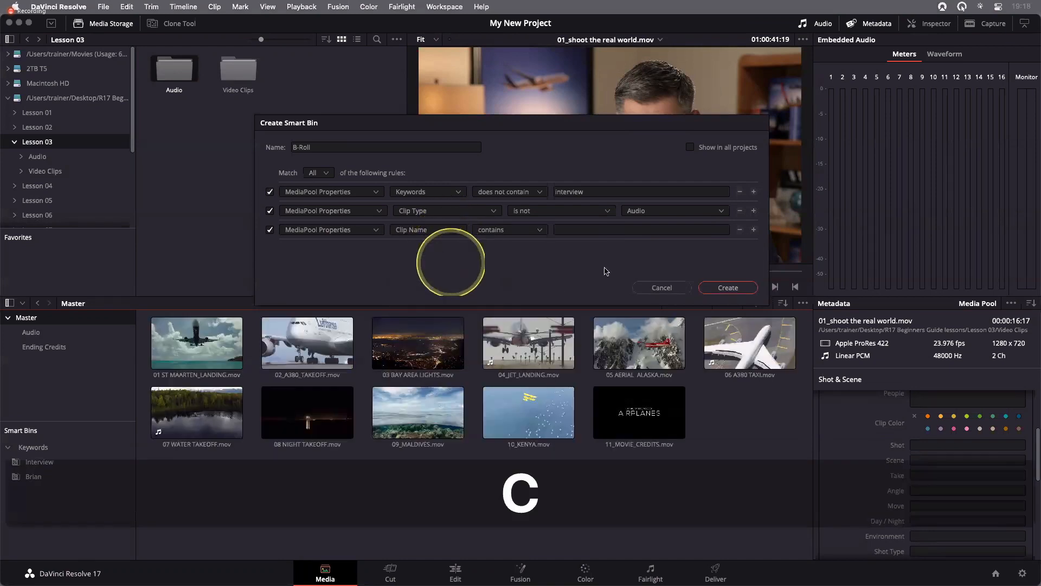
{"action": "left_click", "coordinate": [510, 232]}
{"action": "left_click", "coordinate": [506, 255]}
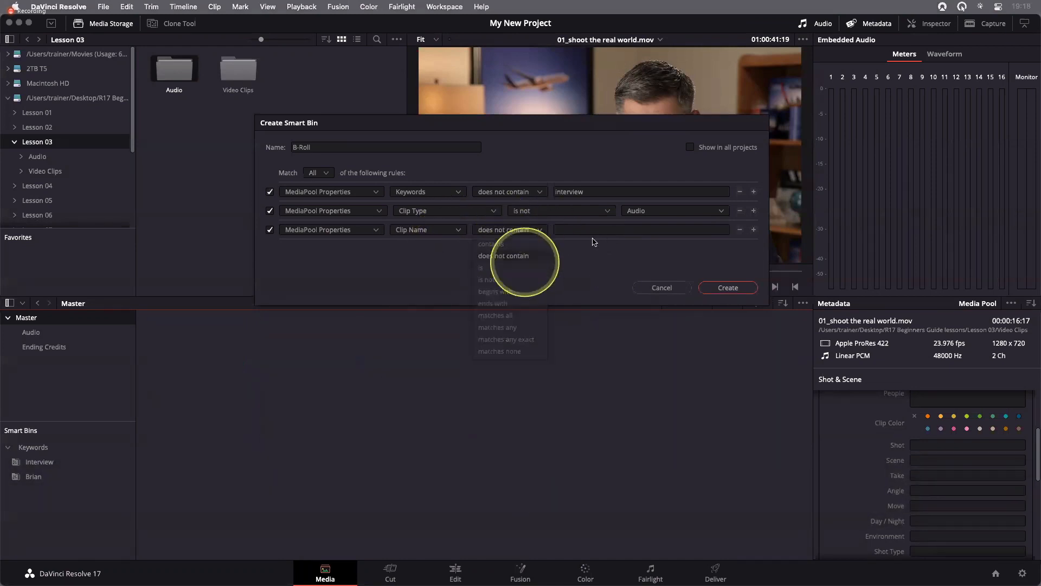
{"action": "left_click", "coordinate": [599, 231]}
{"action": "type", "text": "CRE"}
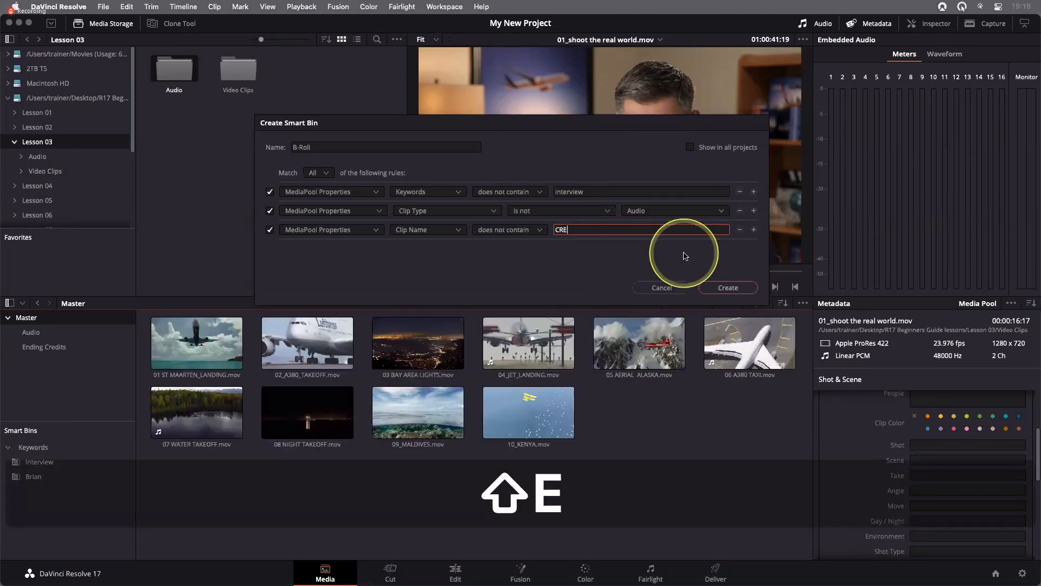
{"action": "type", "text": "DITS"}
{"action": "left_click", "coordinate": [625, 263]}
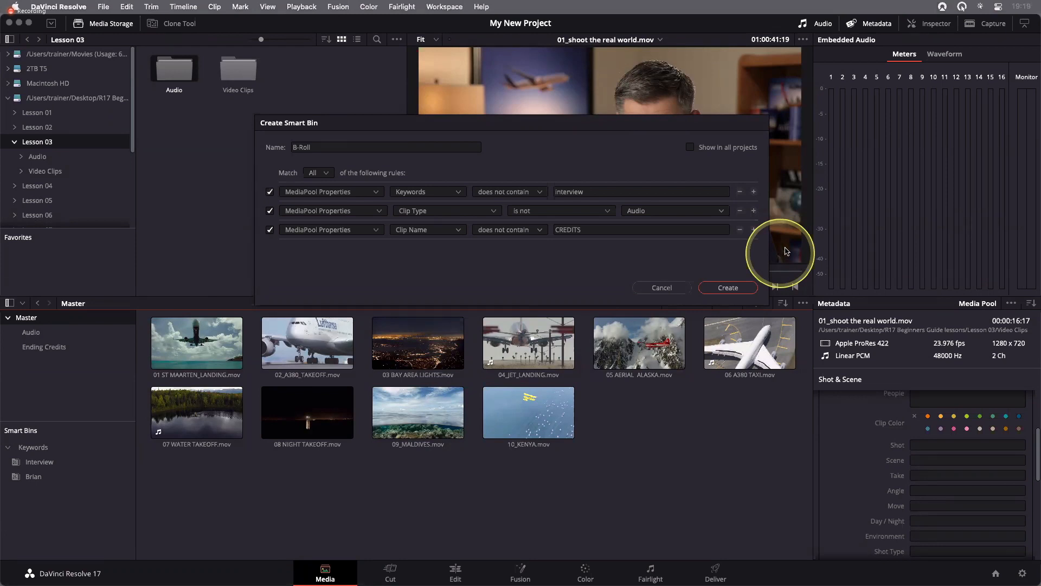
Add a fourth rule to the B-Roll smart bin: MediaPool Properties, Clip Type is not Timeline
{"action": "left_click", "coordinate": [753, 229]}
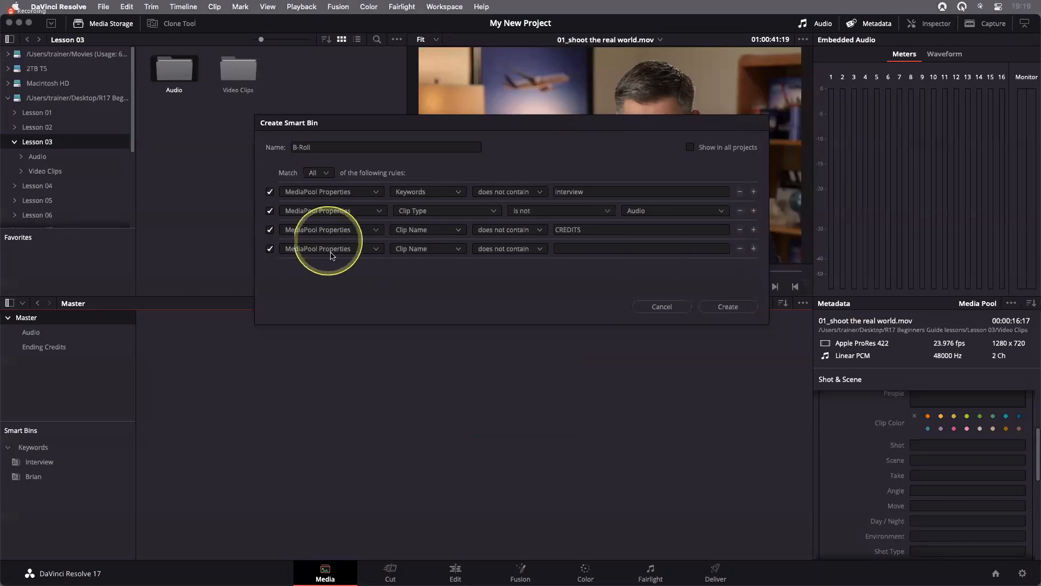
{"action": "left_click", "coordinate": [438, 249]}
{"action": "key", "text": "c"}
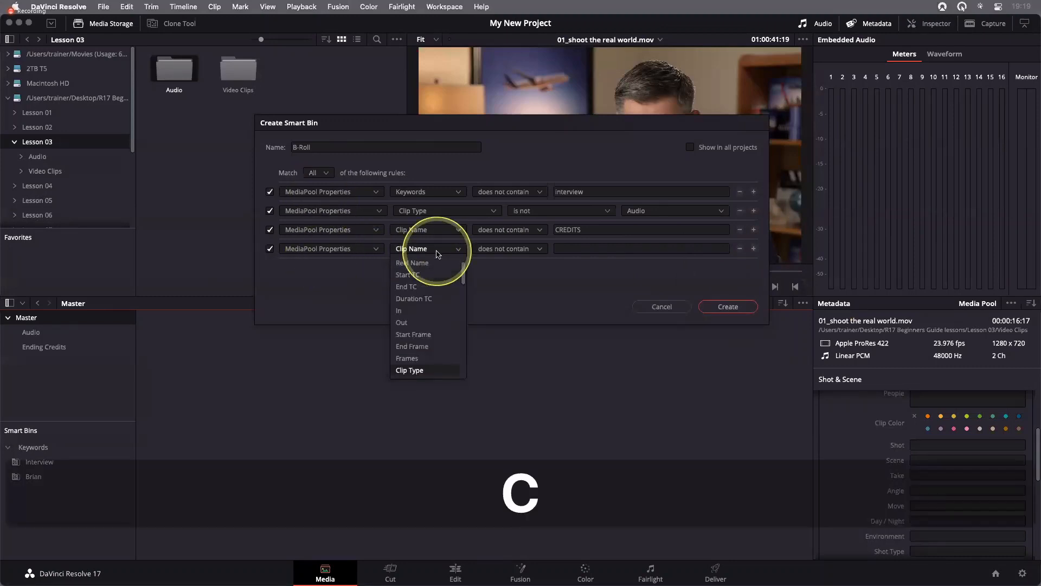
{"action": "left_click", "coordinate": [412, 369]}
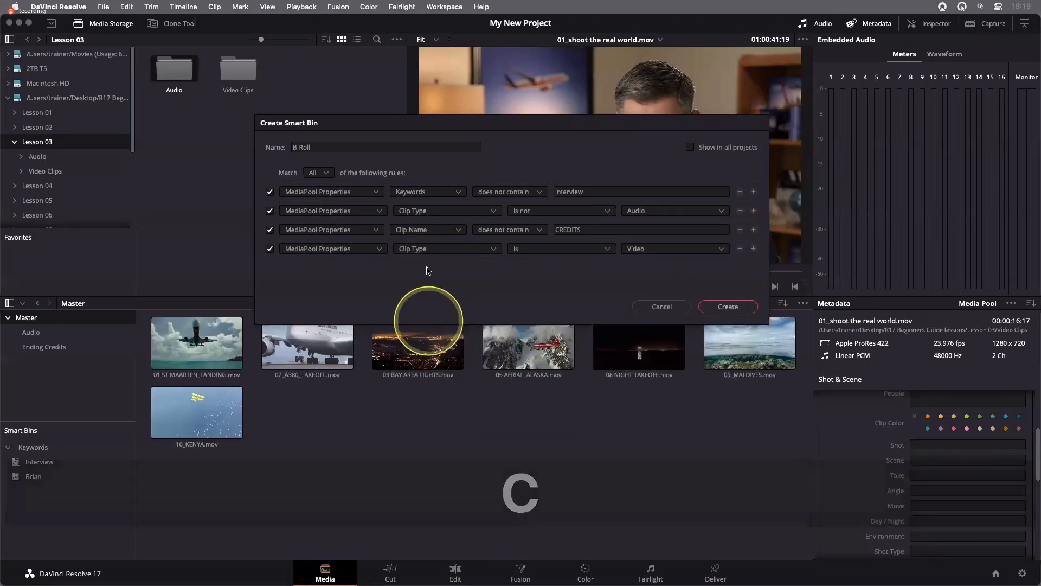
{"action": "left_click", "coordinate": [540, 250]}
{"action": "left_click", "coordinate": [545, 274]}
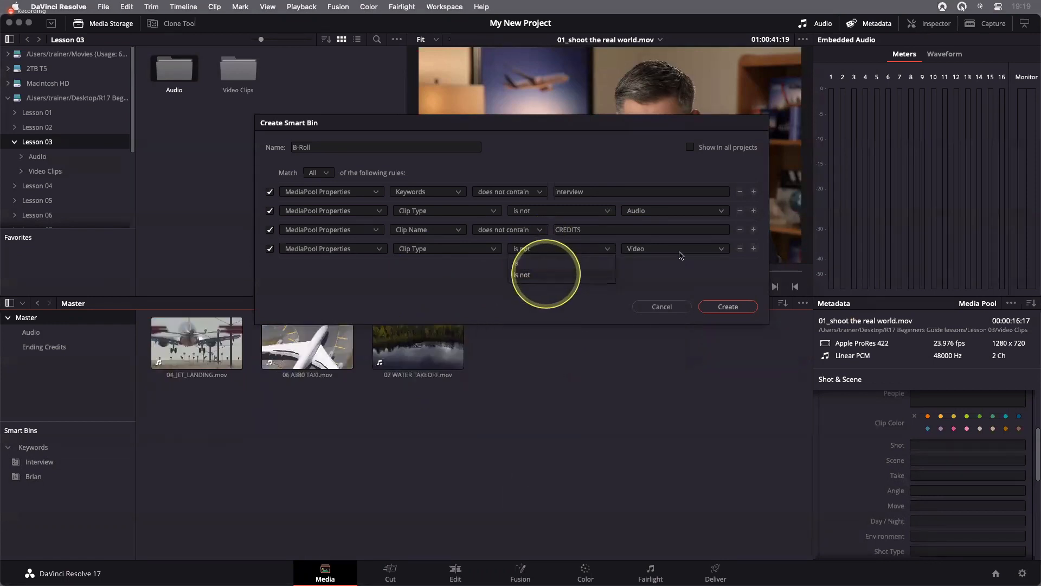
{"action": "left_click", "coordinate": [682, 249]}
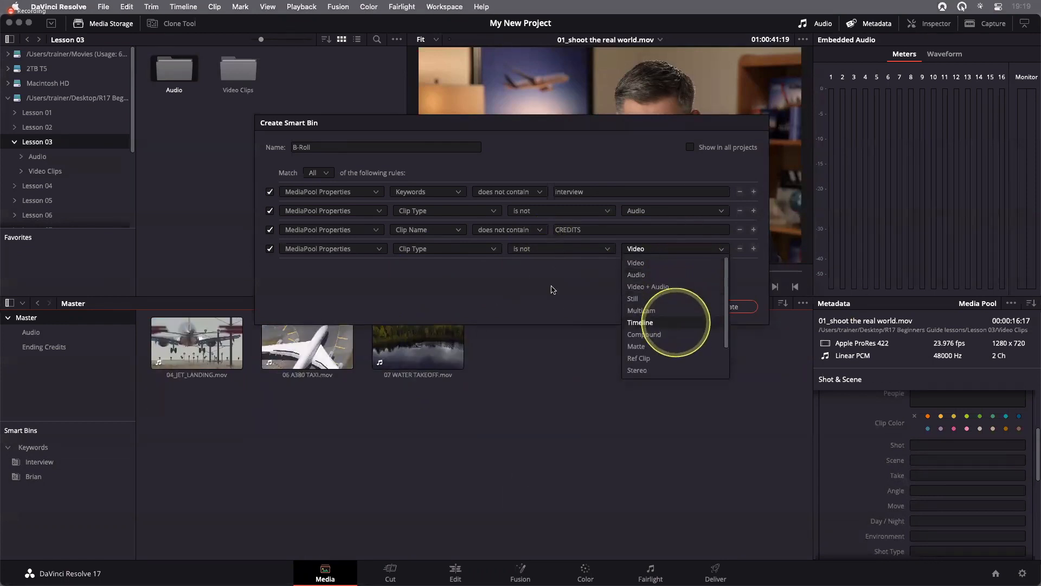
{"action": "left_click", "coordinate": [640, 323]}
{"action": "left_click", "coordinate": [525, 290]}
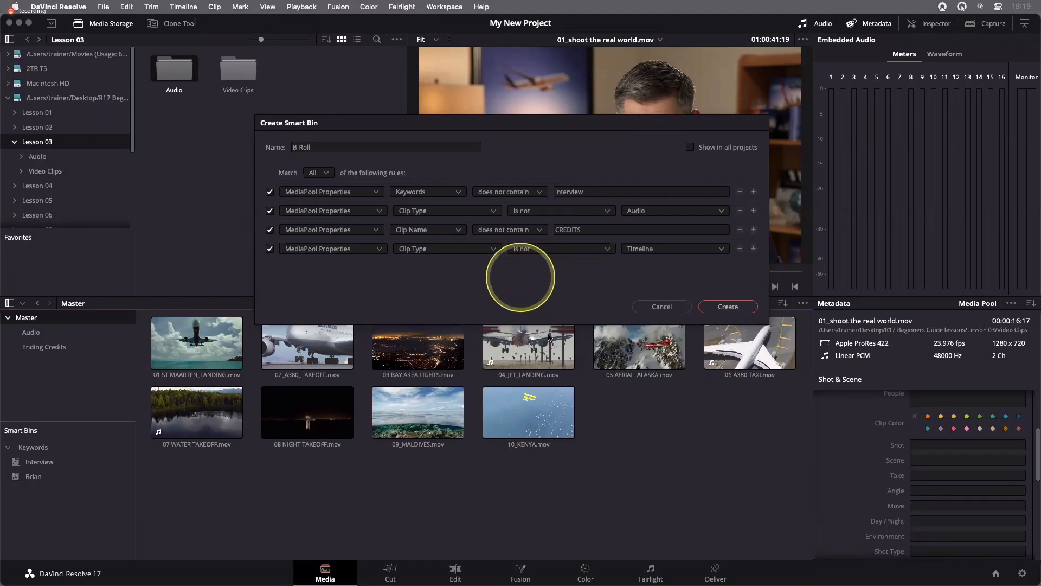
Create the B-Roll smart bin and compare its contents with the Interview smart bin, ending on B-Roll
{"action": "left_click", "coordinate": [728, 308]}
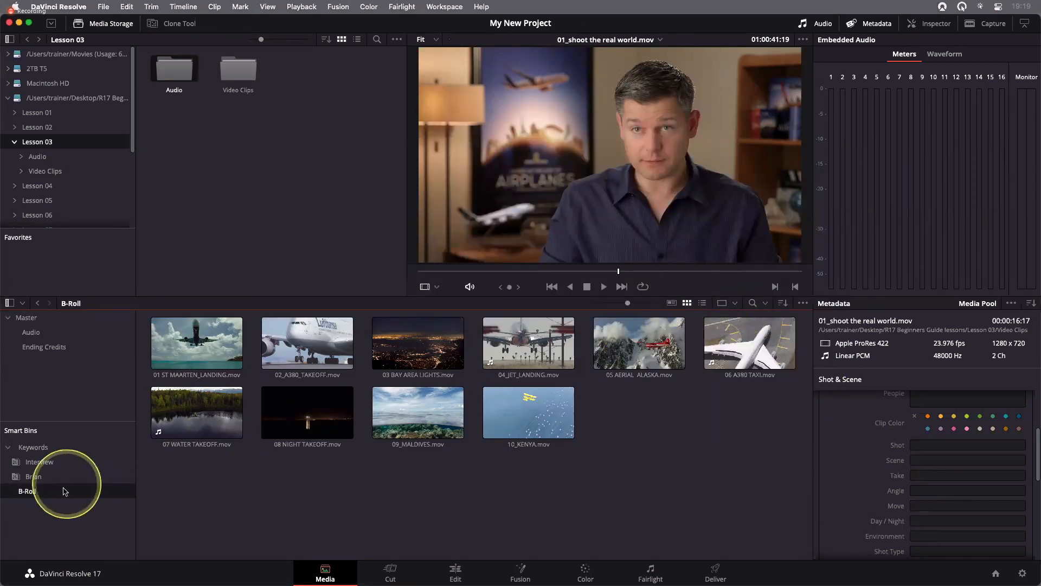
{"action": "left_click", "coordinate": [52, 462]}
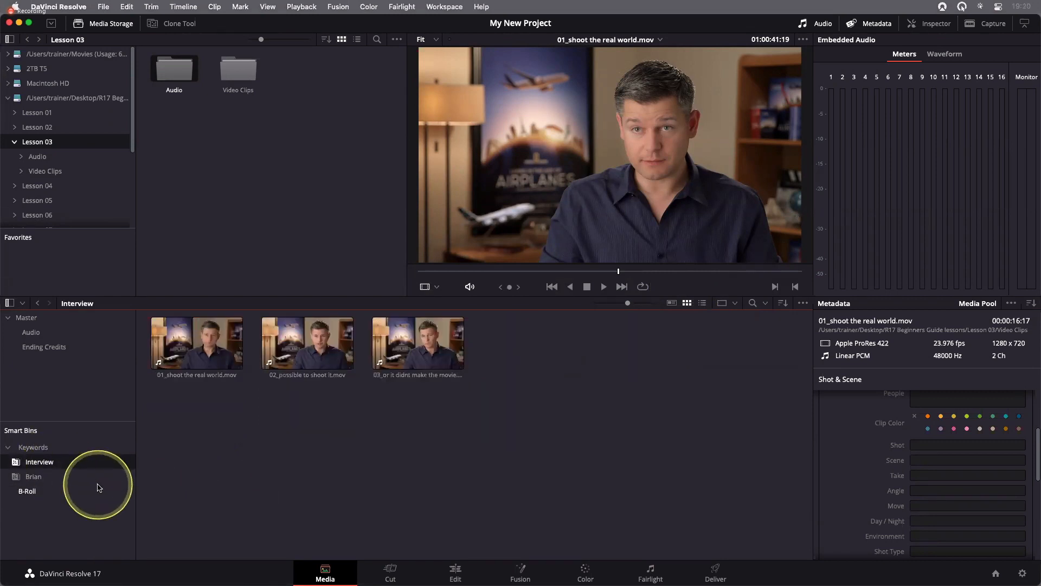
{"action": "left_click", "coordinate": [30, 491]}
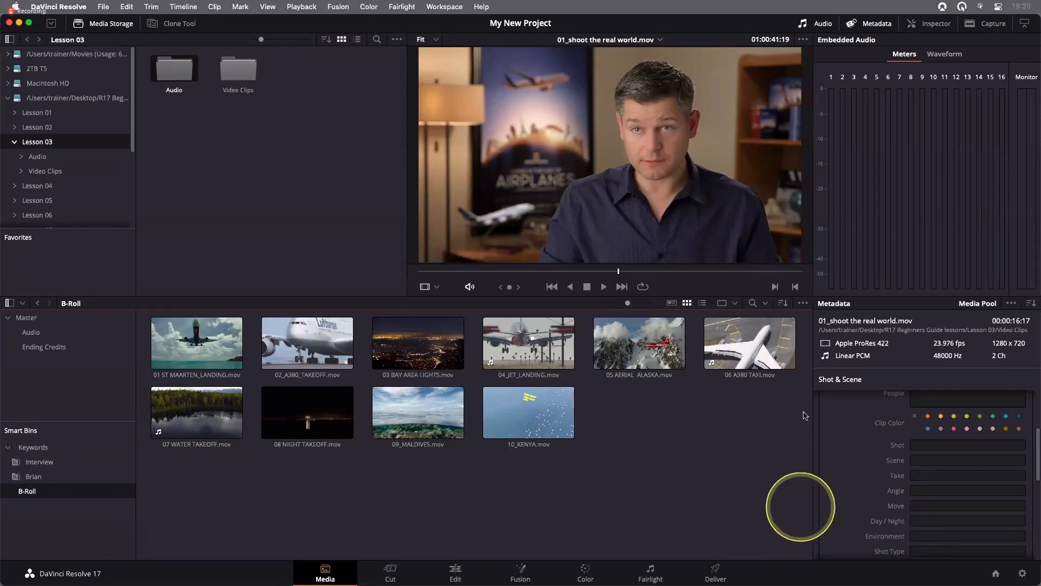
Show the B-Roll clips in list view and look through all the metadata columns
{"action": "left_click", "coordinate": [703, 303]}
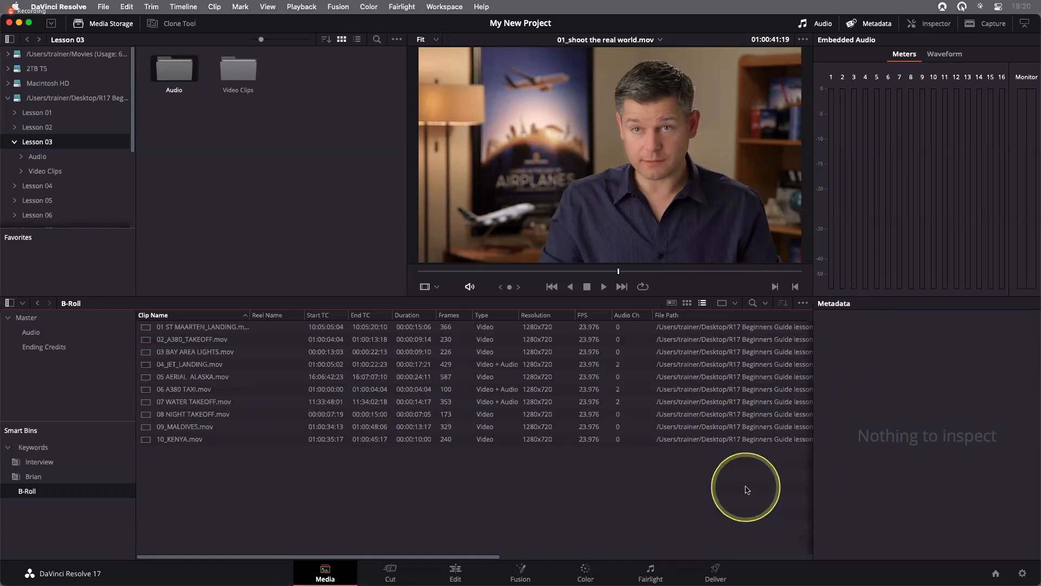
{"action": "scroll", "coordinate": [677, 479], "scroll_direction": "right", "scroll_amount": 10}
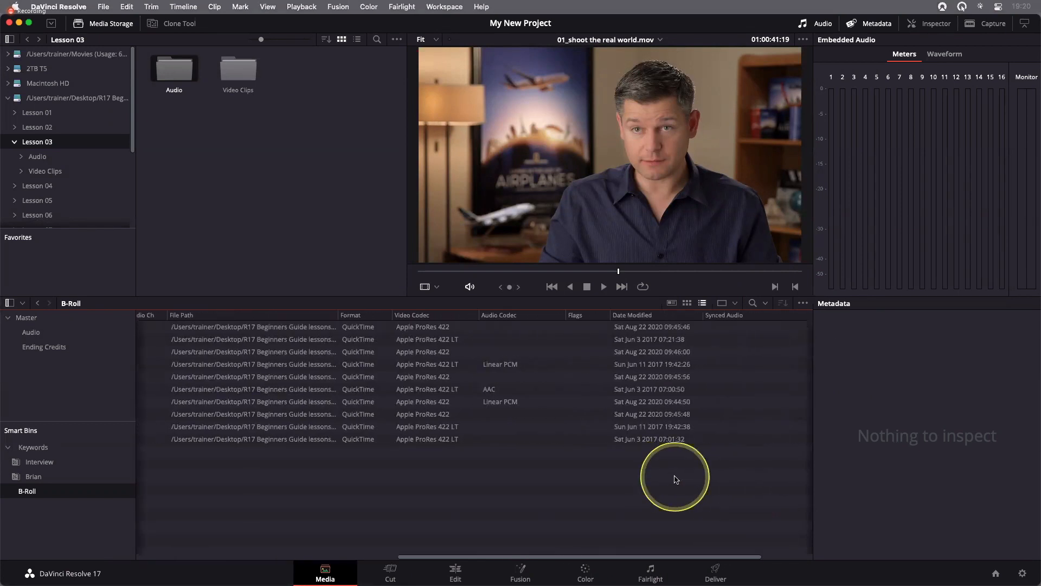
{"action": "scroll", "coordinate": [676, 479], "scroll_direction": "left", "scroll_amount": 6}
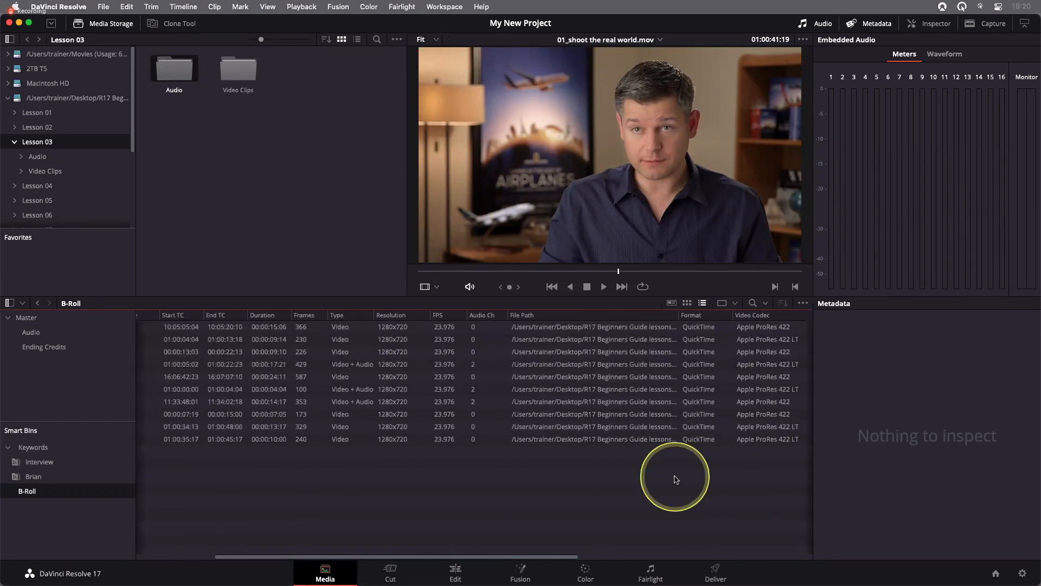
{"action": "scroll", "coordinate": [676, 479], "scroll_direction": "left", "scroll_amount": 4}
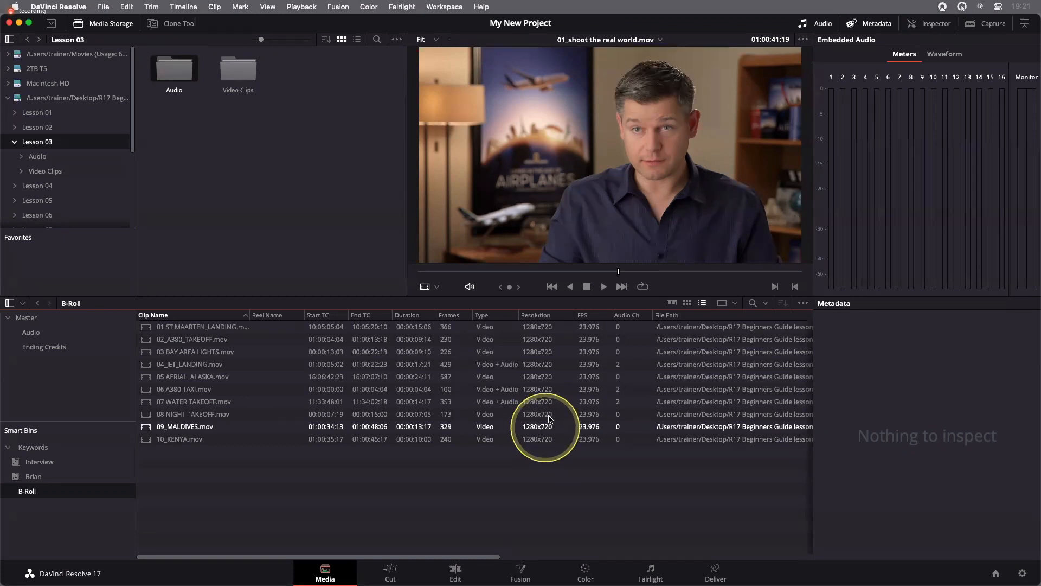
{"action": "left_click", "coordinate": [308, 325]}
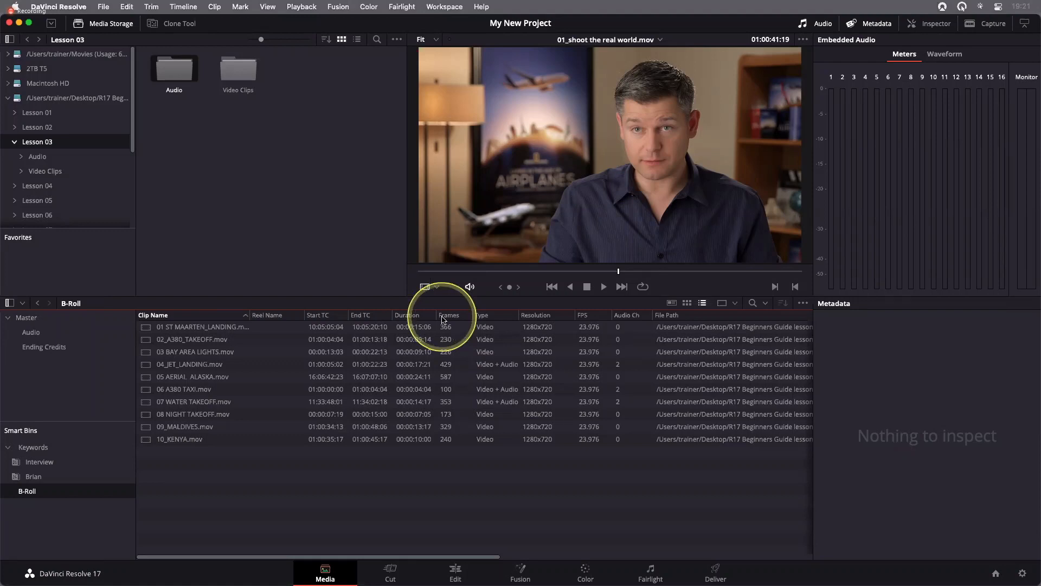
Hide the Date Added, Frames, Flags and File Path columns in the B-Roll clip list and show the Keyword column
{"action": "right_click", "coordinate": [215, 317]}
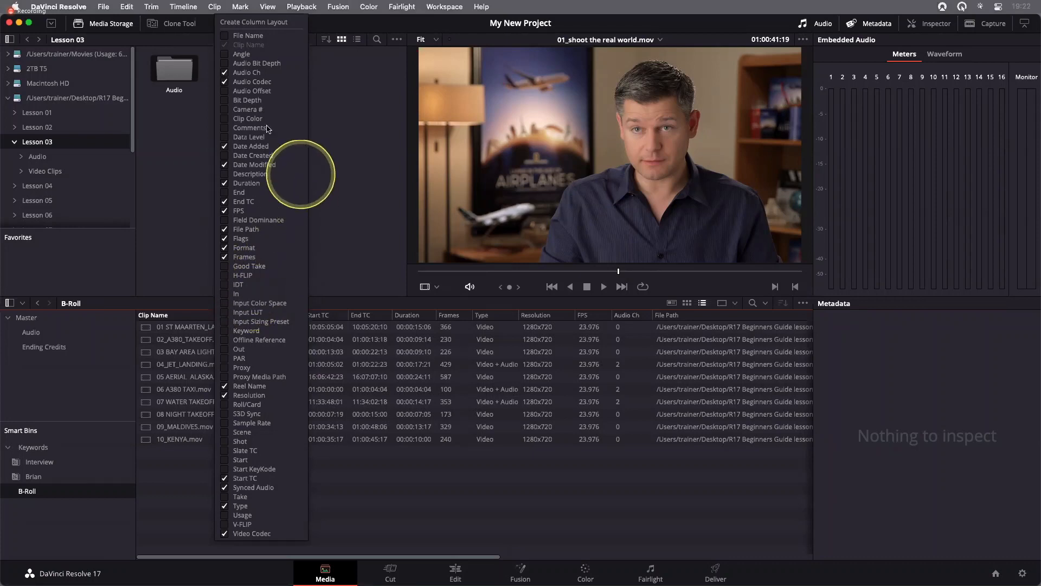
{"action": "left_click", "coordinate": [225, 147]}
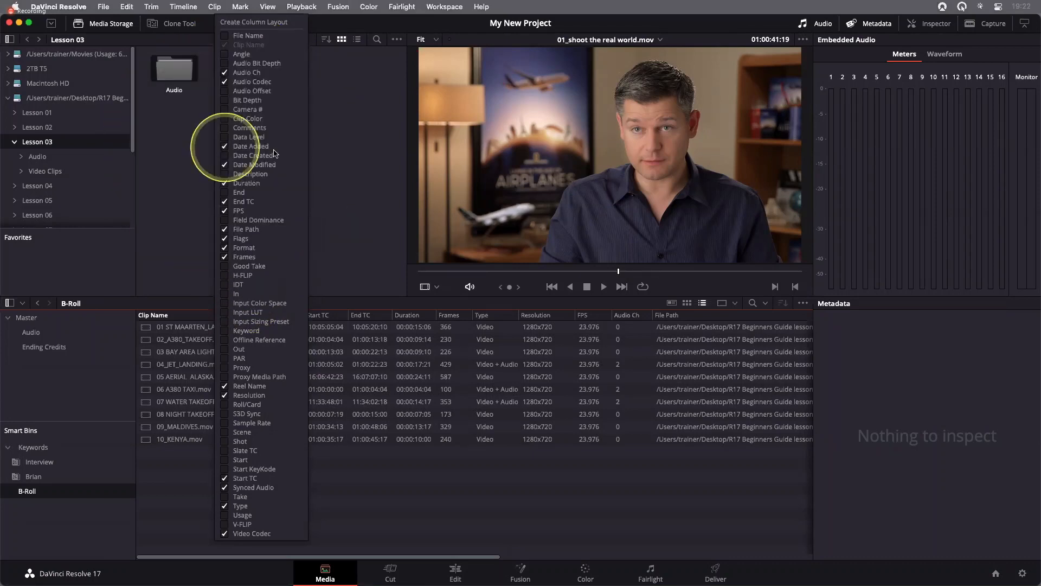
{"action": "left_click", "coordinate": [226, 184]}
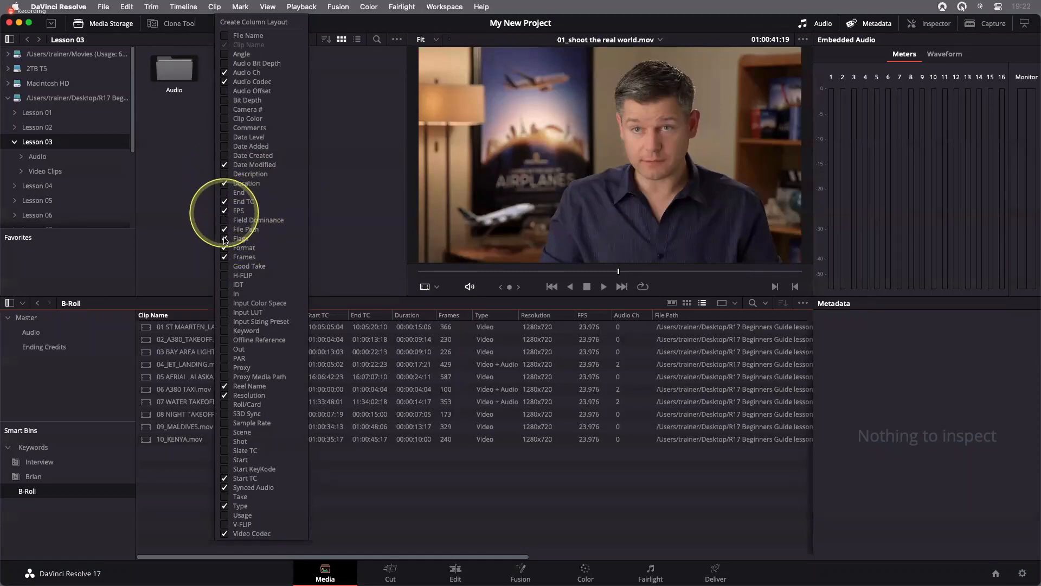
{"action": "left_click", "coordinate": [224, 255]}
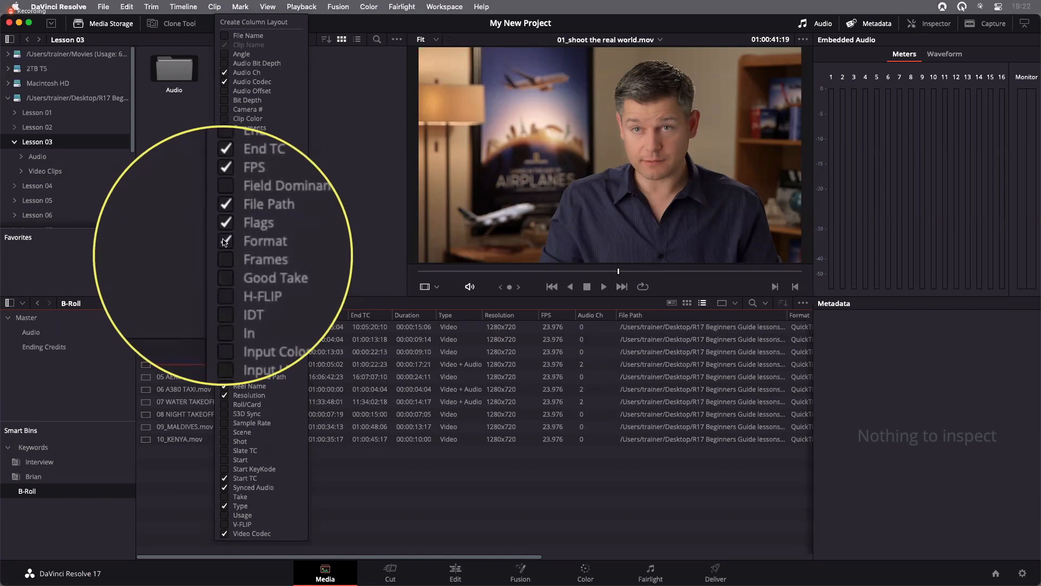
{"action": "left_click", "coordinate": [225, 241]}
{"action": "left_click", "coordinate": [227, 233]}
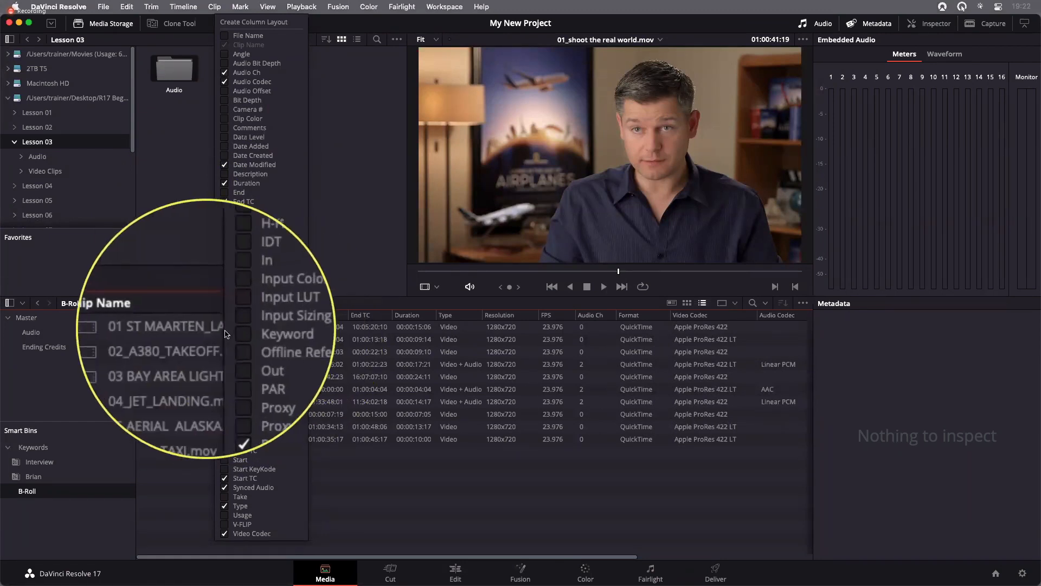
{"action": "left_click", "coordinate": [225, 331]}
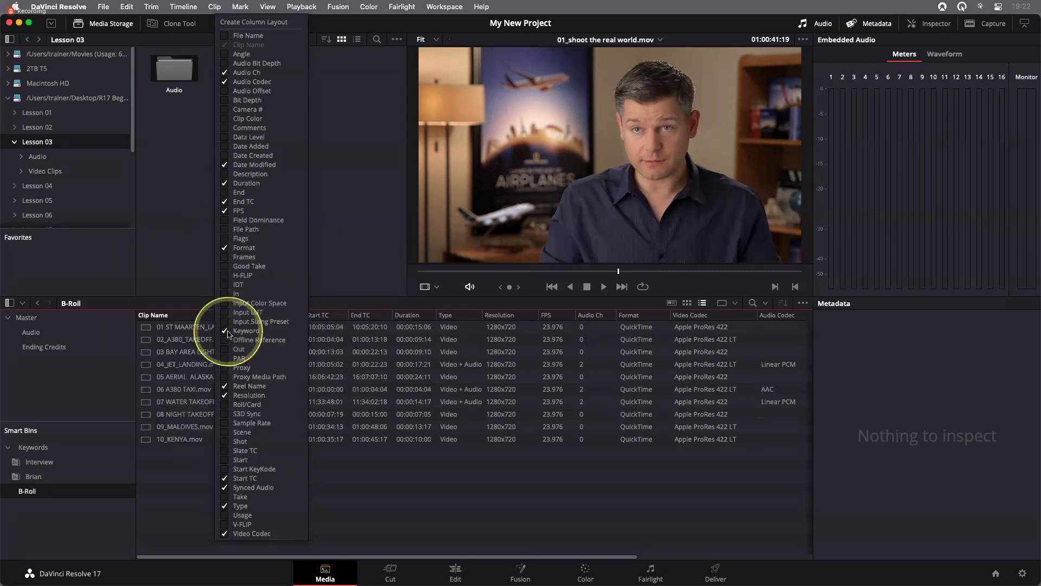
{"action": "left_click", "coordinate": [450, 486]}
Check the Keyword column and open the keyword entry of 05 AERIAL ALASKA.mov for editing, leaving it empty
{"action": "scroll", "coordinate": [524, 405], "scroll_direction": "right", "scroll_amount": 5}
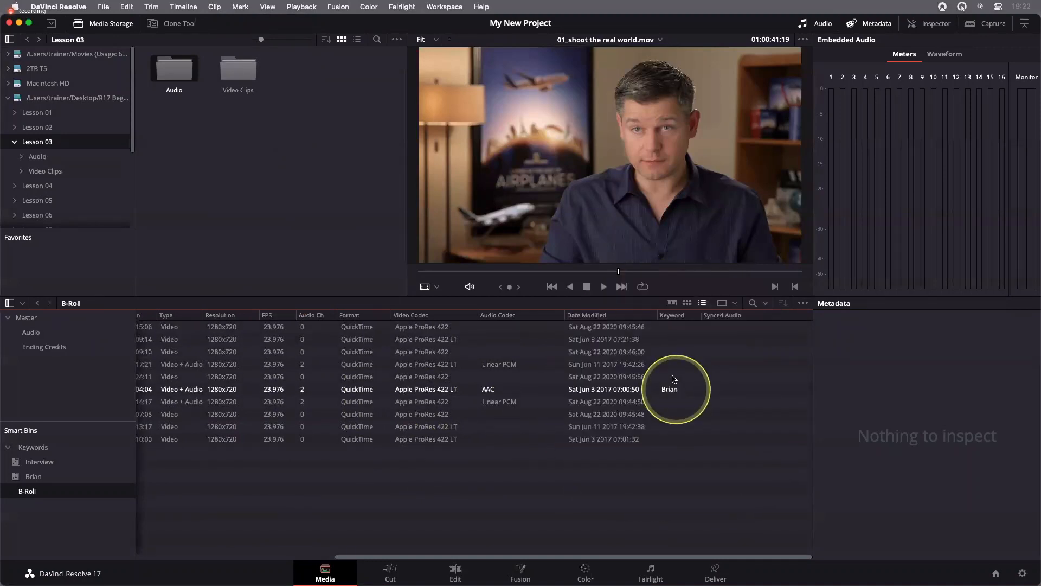
{"action": "double_click", "coordinate": [672, 376]}
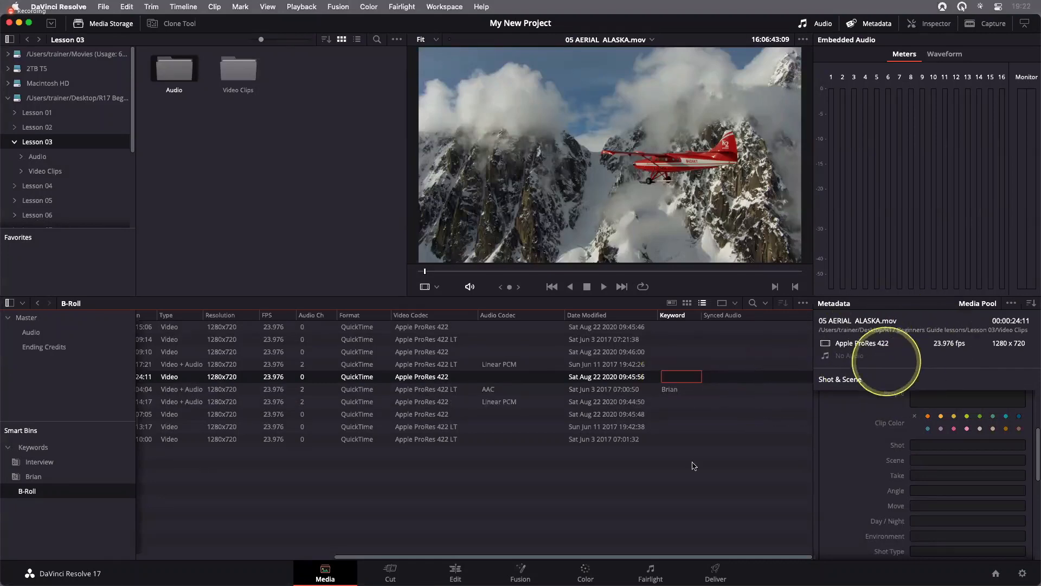
{"action": "left_click", "coordinate": [645, 499]}
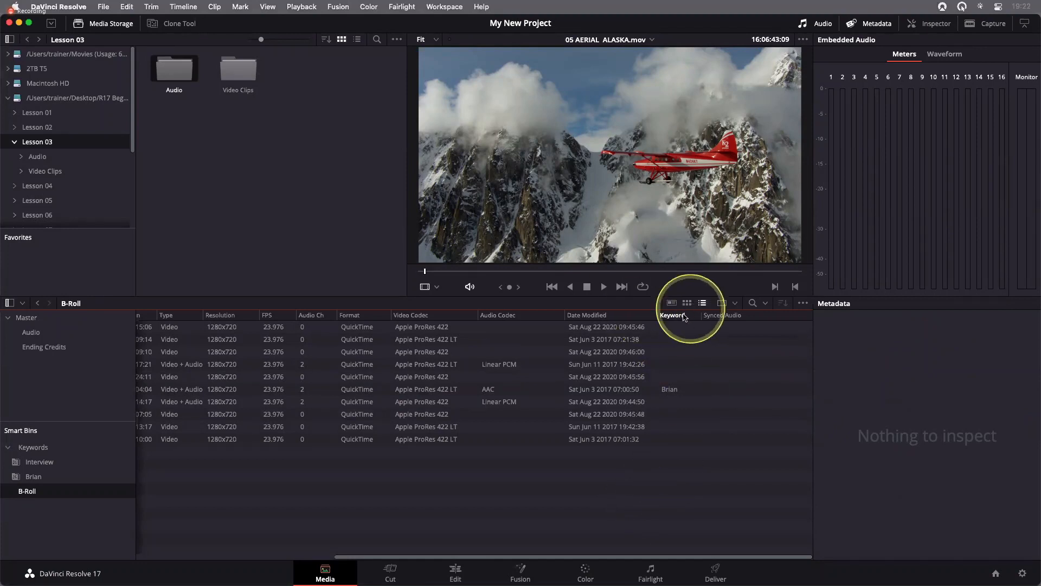
Move the Keyword column directly after Clip Name, and widen the Clip Name column to fit the full clip names
{"action": "left_click_drag", "start_coordinate": [685, 317], "coordinate": [376, 314]}
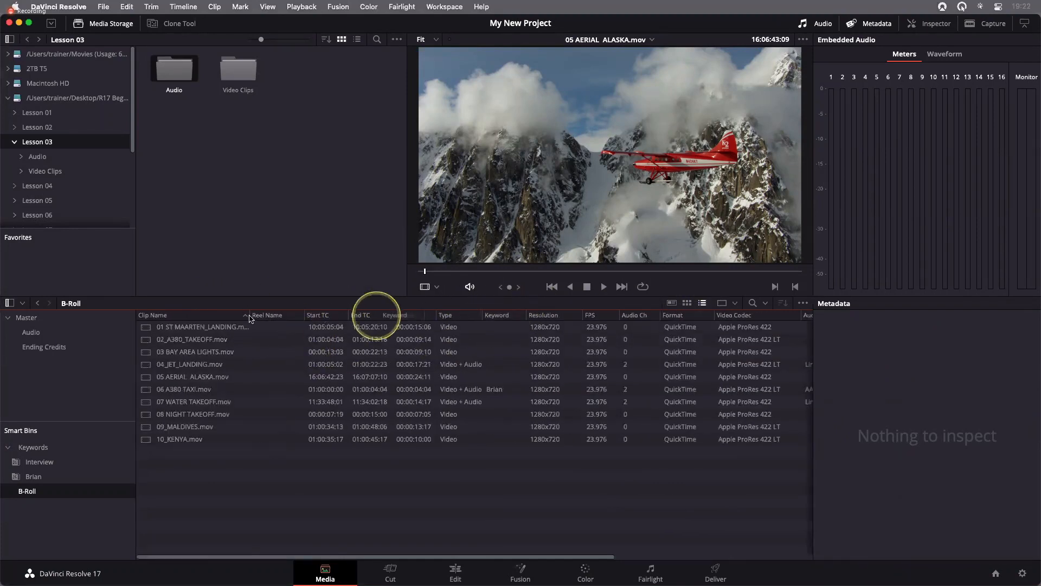
{"action": "left_click_drag", "start_coordinate": [250, 318], "coordinate": [278, 316]}
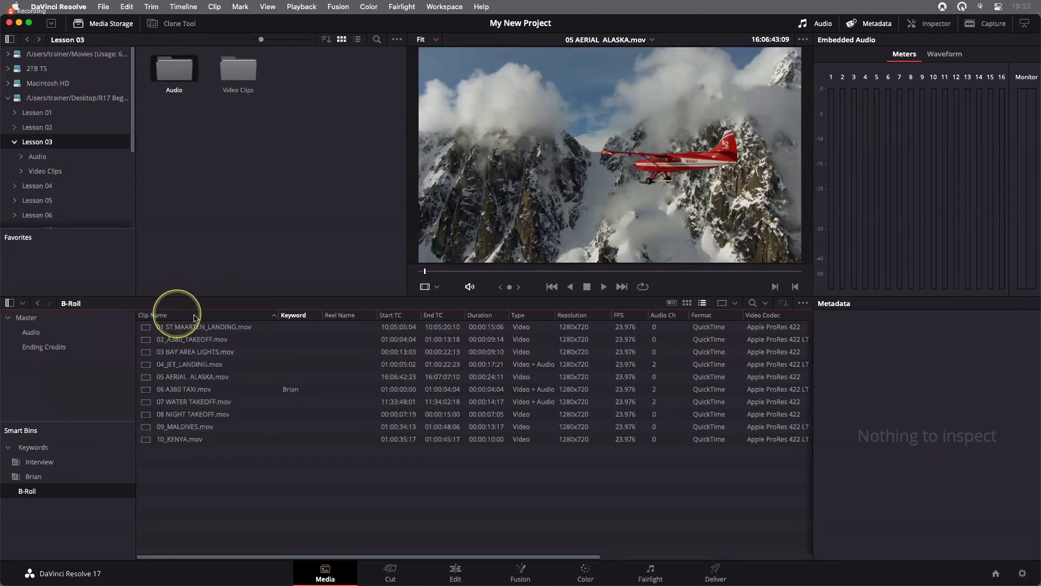
{"action": "left_click", "coordinate": [304, 339]}
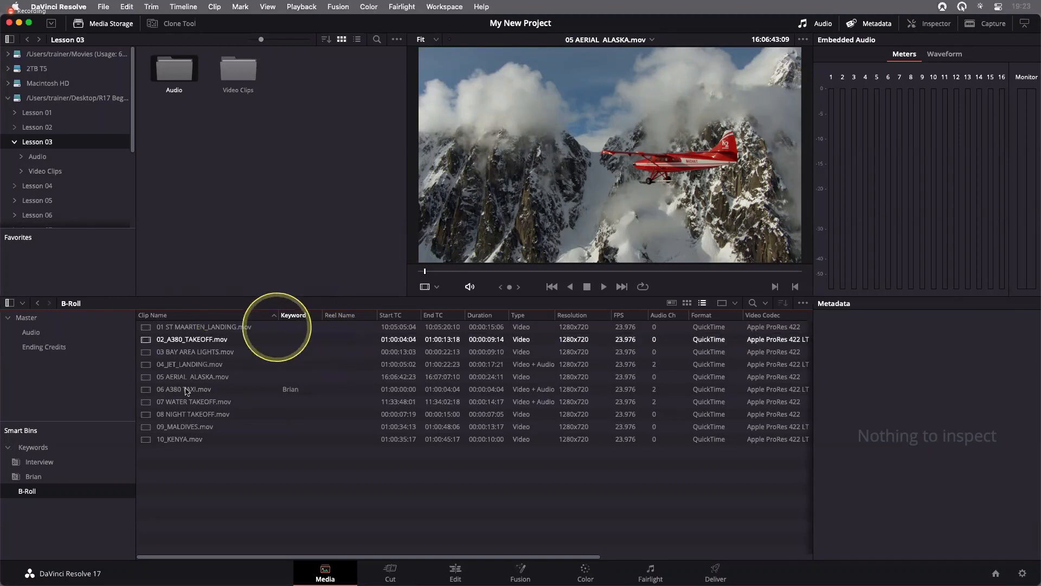
{"action": "left_click", "coordinate": [324, 465]}
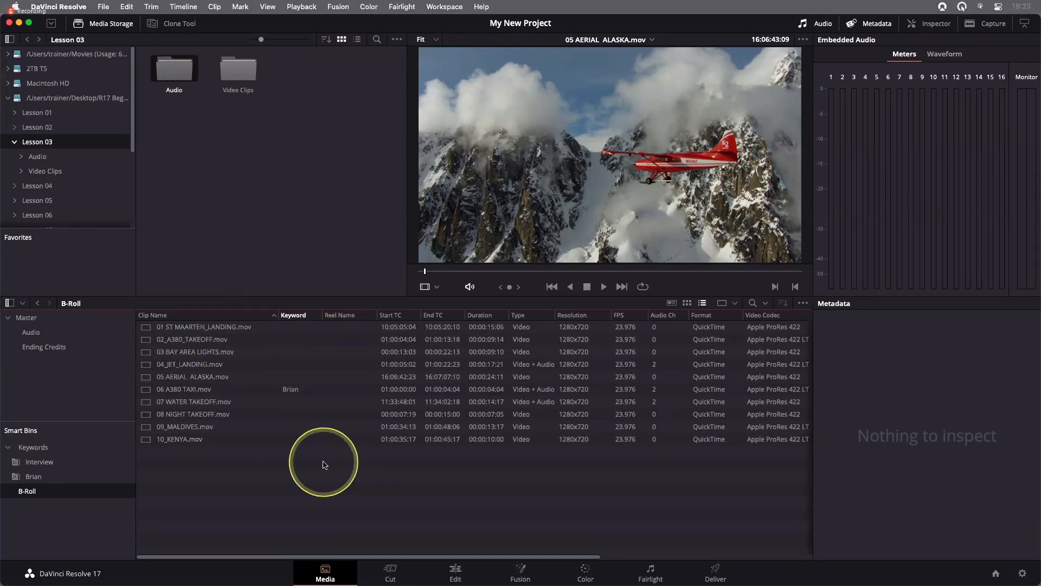
{"action": "right_click", "coordinate": [261, 317]}
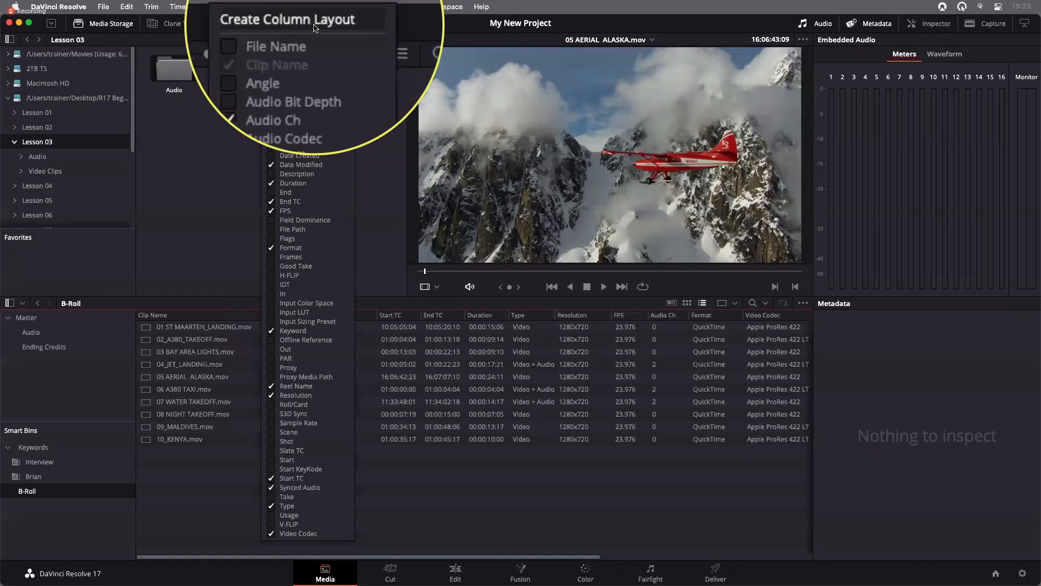
{"action": "left_click", "coordinate": [384, 158]}
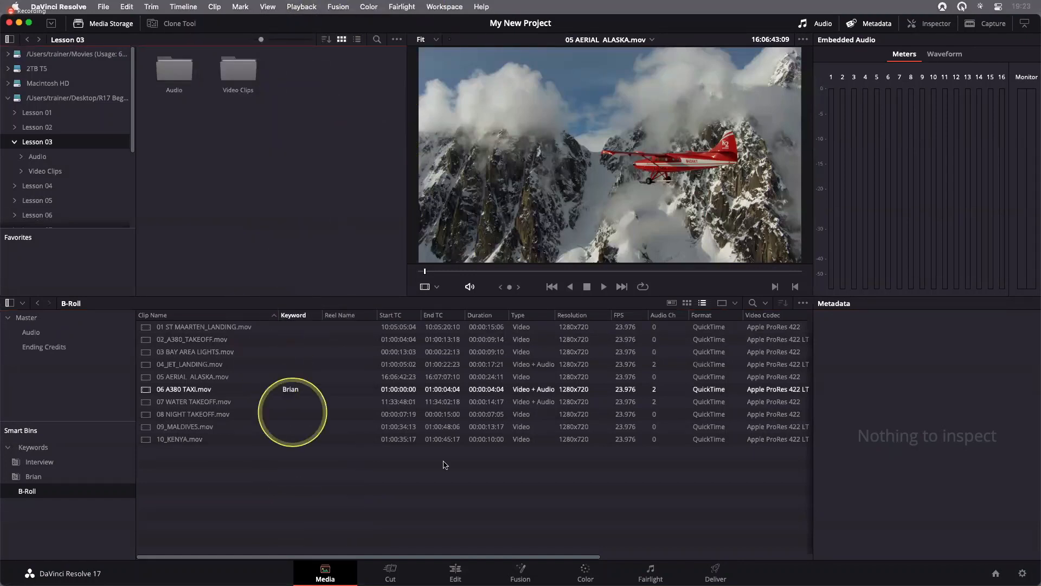
{"action": "left_click", "coordinate": [429, 498]}
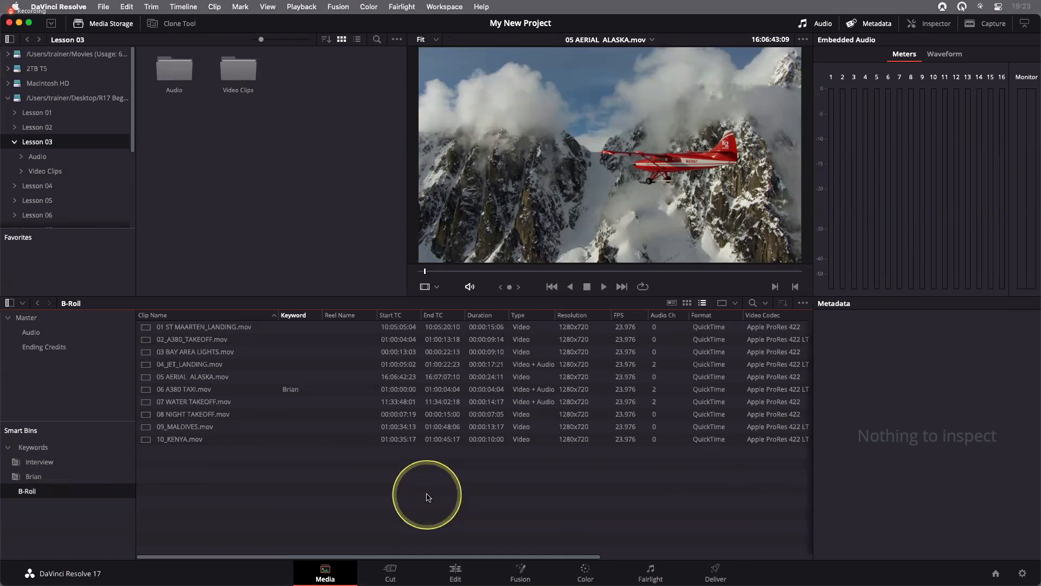
{"action": "key", "text": "super"}
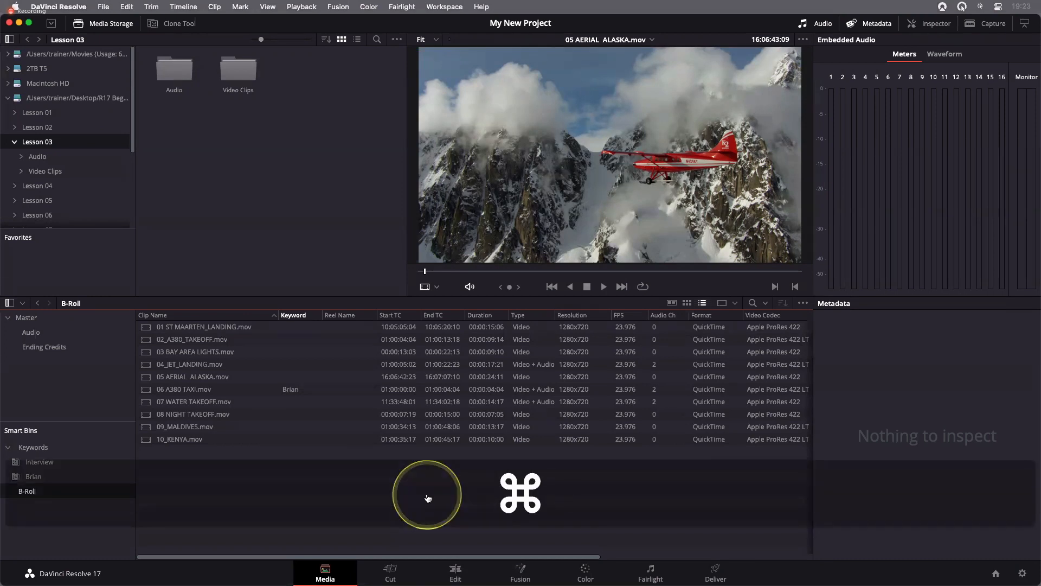
{"action": "key", "text": "super+Tab"}
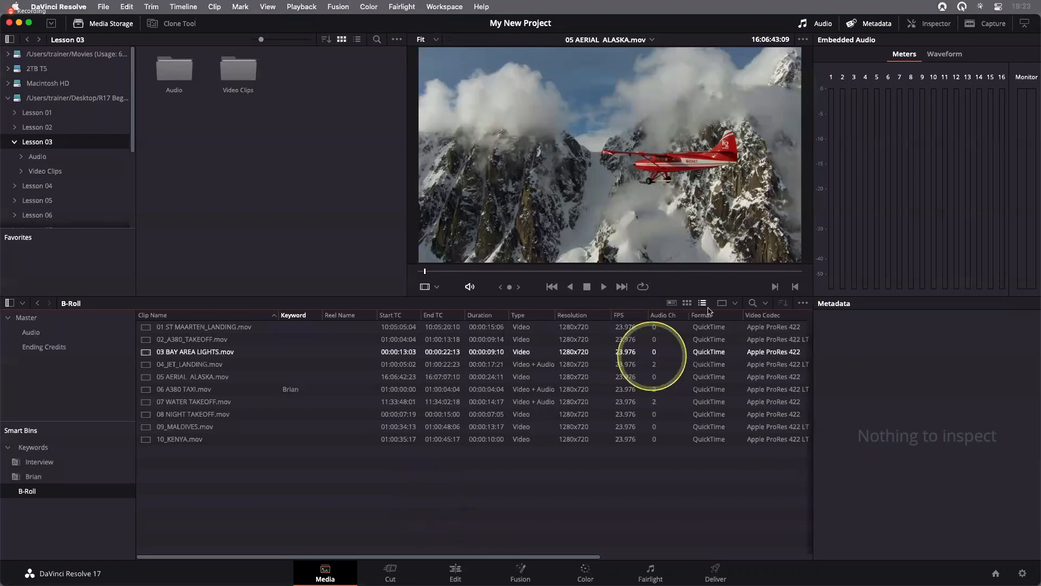
Switch the B-Roll clips to thumbnail view and back to list view, and hide the End TC column
{"action": "left_click", "coordinate": [687, 305]}
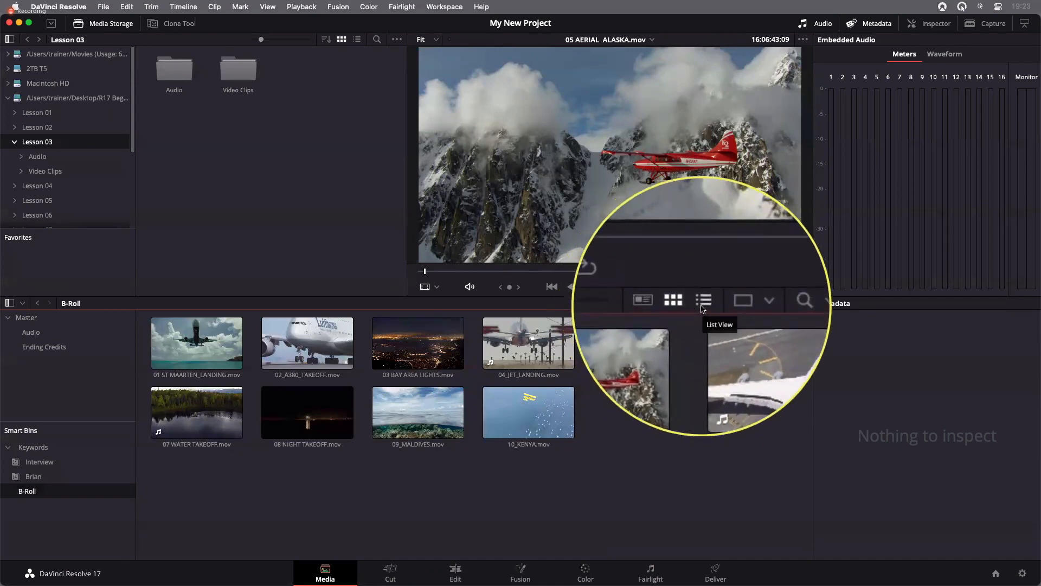
{"action": "left_click", "coordinate": [701, 302]}
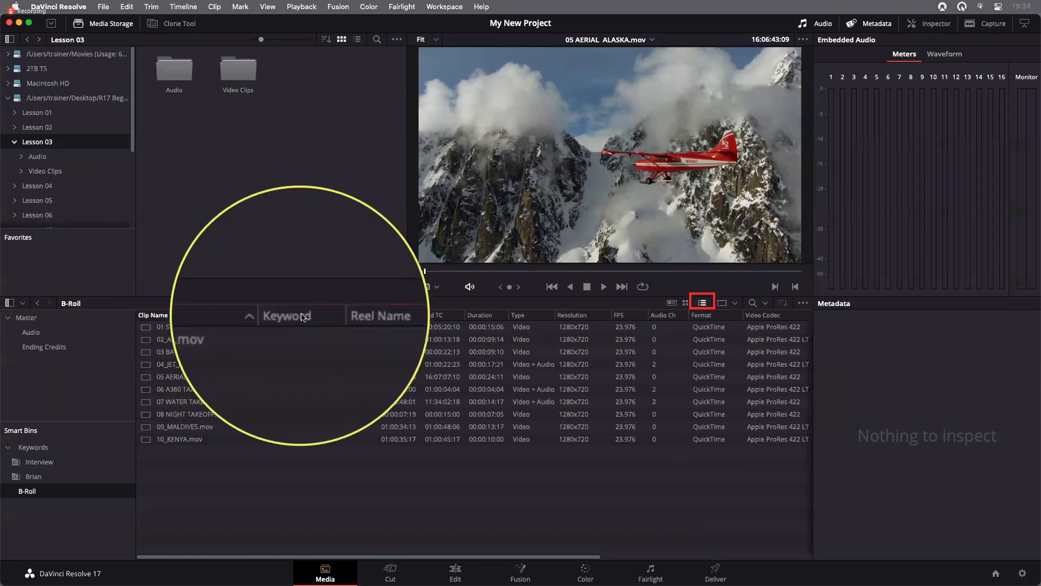
{"action": "right_click", "coordinate": [350, 319]}
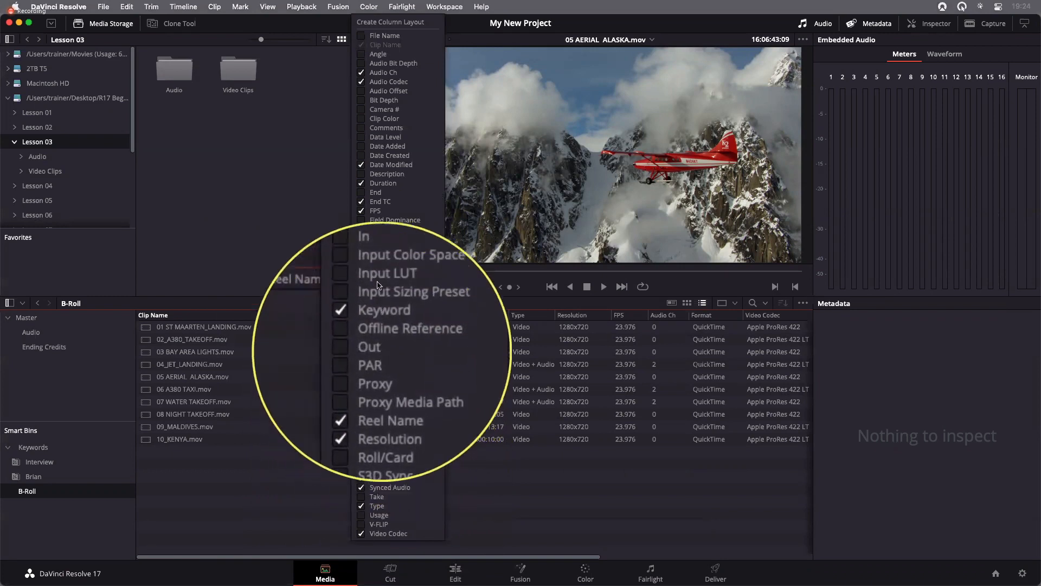
{"action": "left_click", "coordinate": [380, 204]}
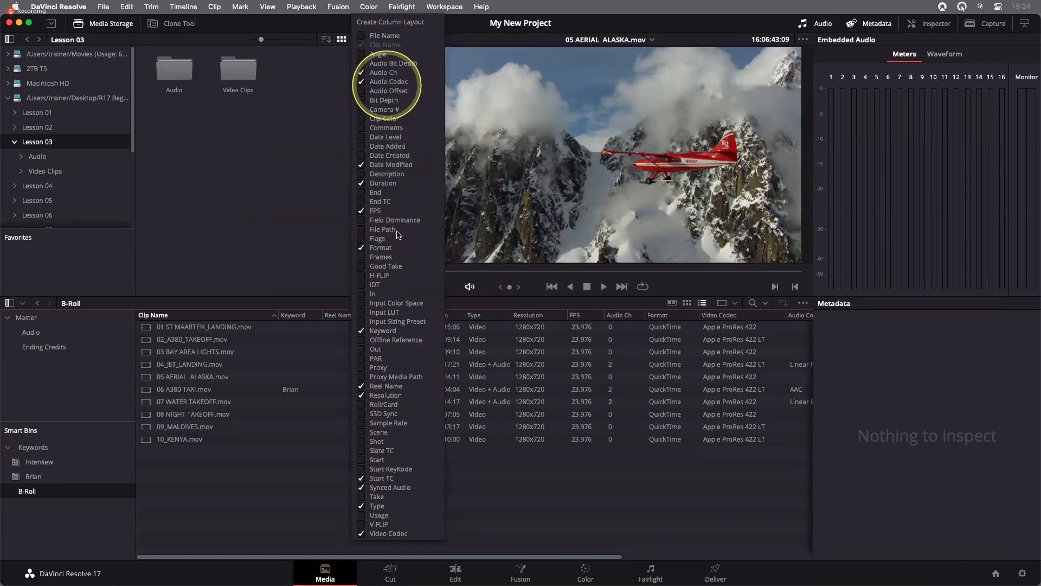
{"action": "left_click", "coordinate": [554, 491]}
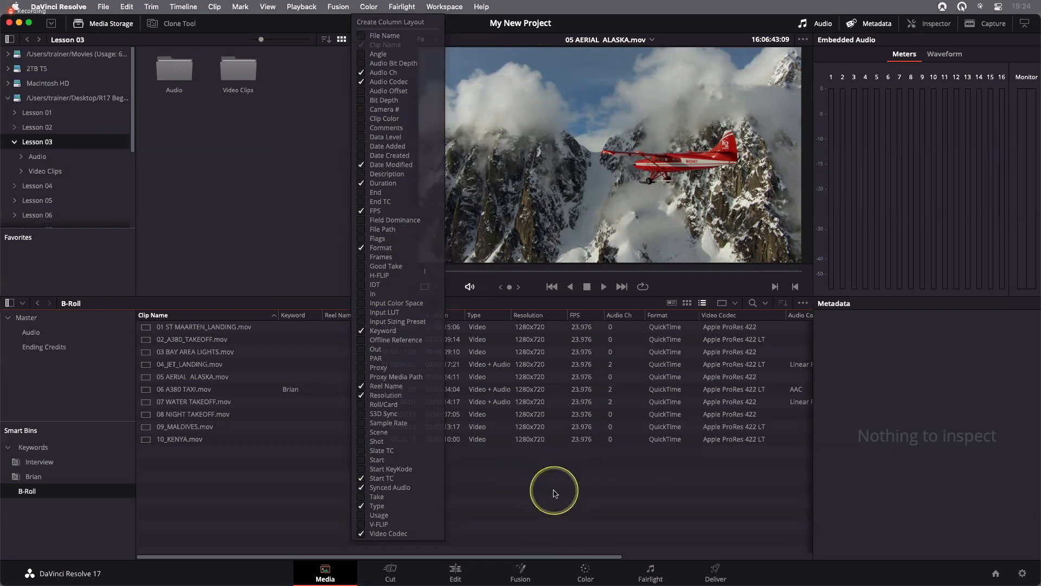
{"action": "right_click", "coordinate": [340, 316]}
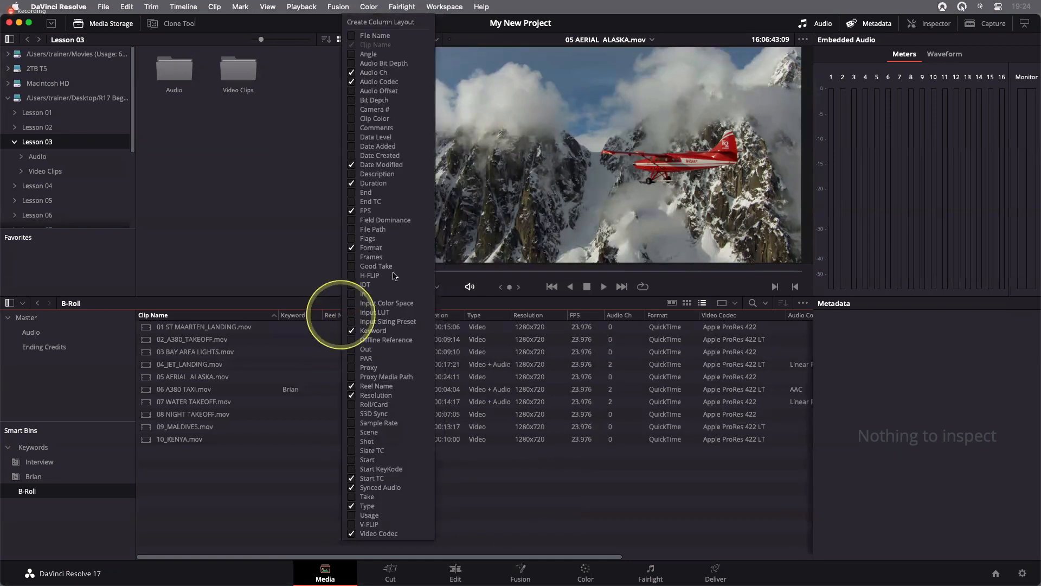
{"action": "left_click", "coordinate": [388, 28]}
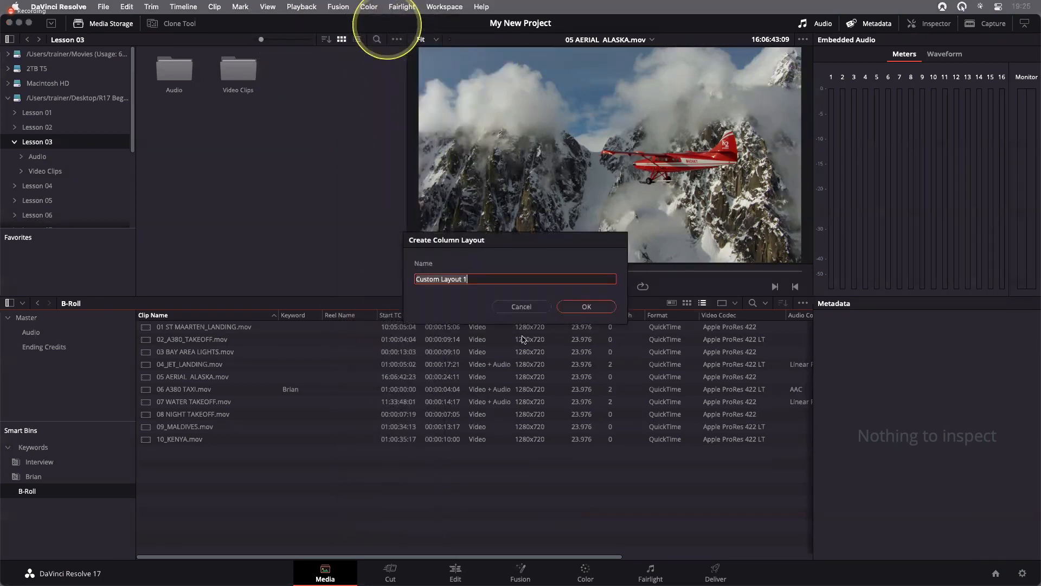
{"action": "left_click", "coordinate": [495, 309]}
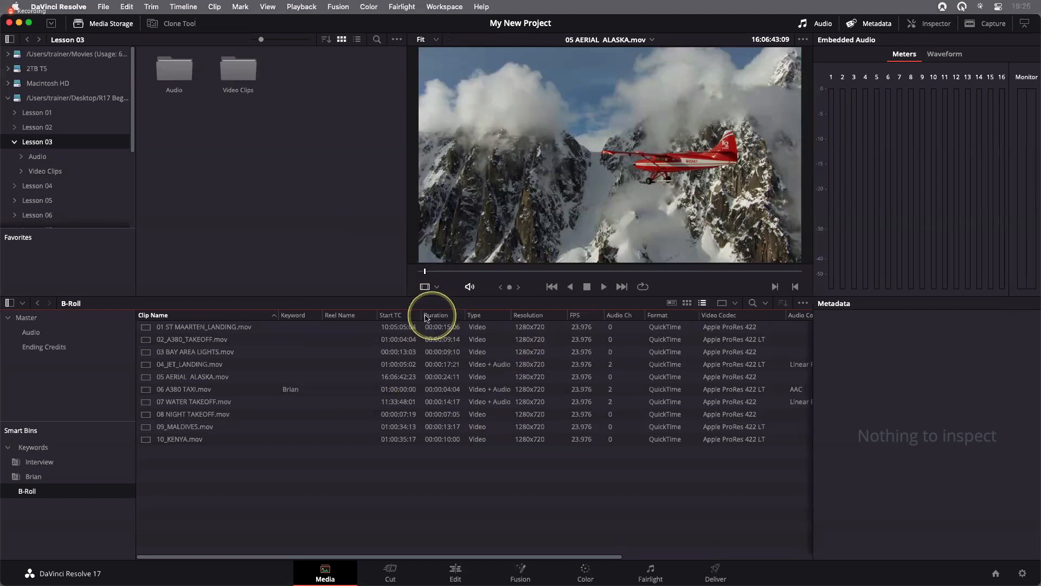
Move the Duration column directly after Clip Name in the B-Roll clip list
{"action": "left_click_drag", "start_coordinate": [427, 319], "coordinate": [280, 318]}
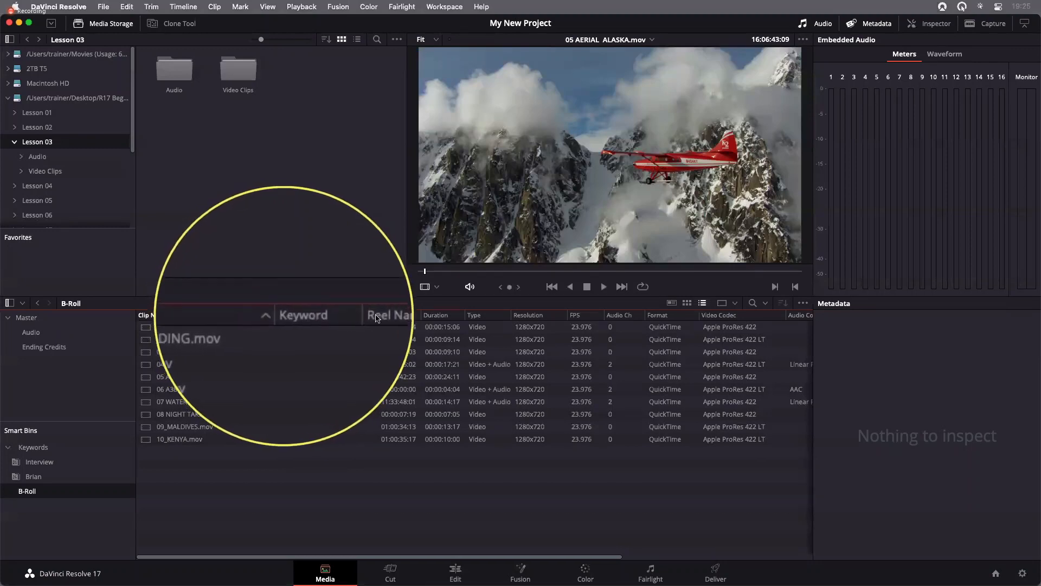
{"action": "left_click_drag", "start_coordinate": [428, 315], "coordinate": [297, 326]}
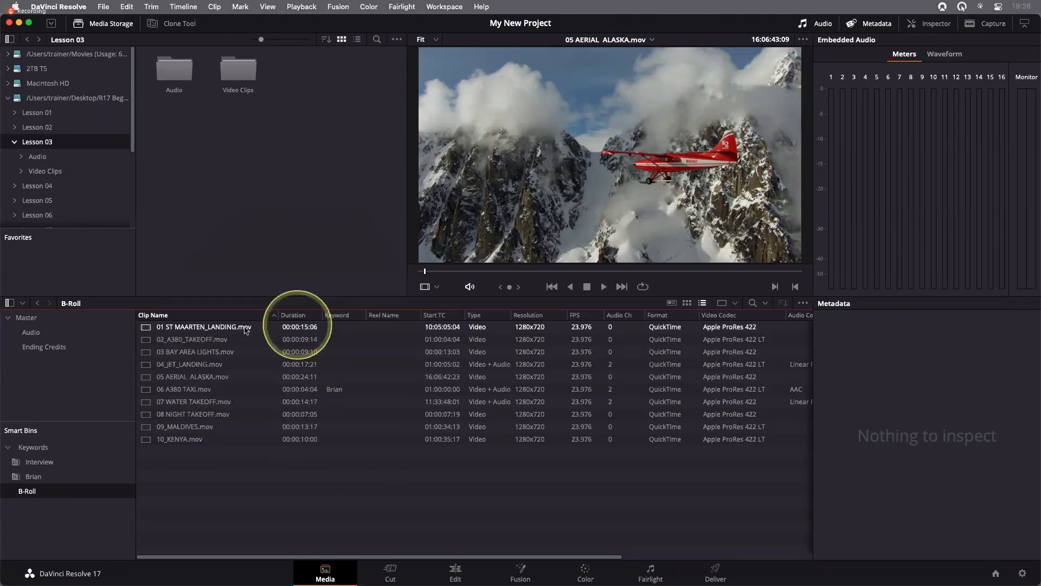
{"action": "left_click", "coordinate": [204, 426]}
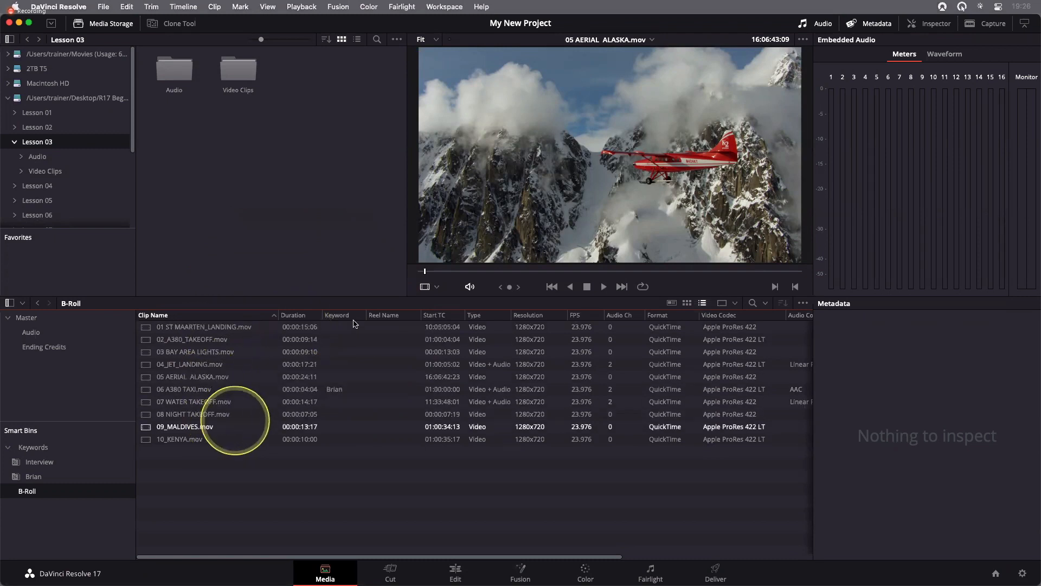
Move the Keyword column between Reel Name and Start TC, and switch to the Keynote presentation
{"action": "left_click_drag", "start_coordinate": [337, 315], "coordinate": [282, 317]}
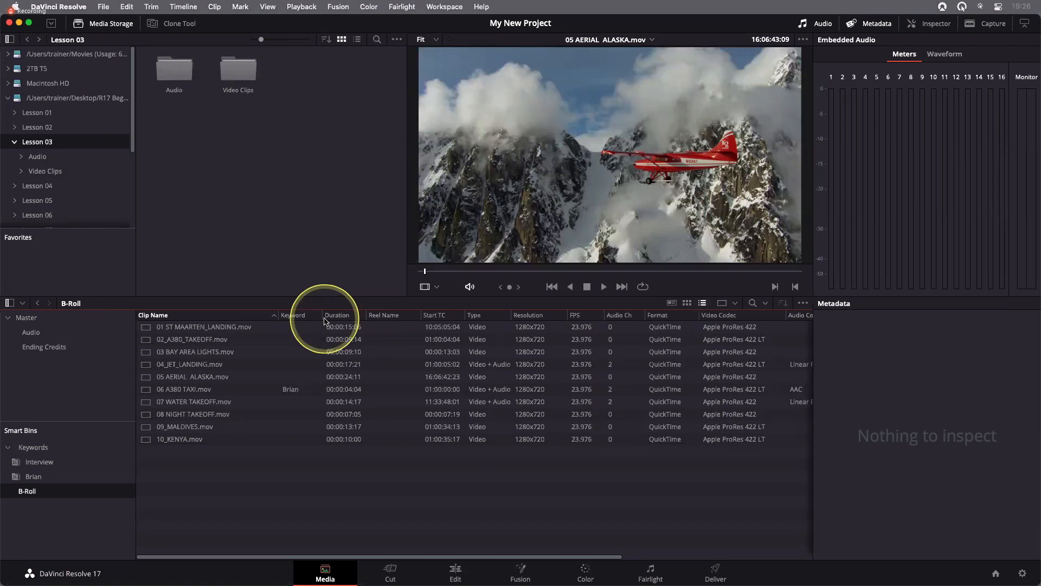
{"action": "left_click", "coordinate": [303, 364]}
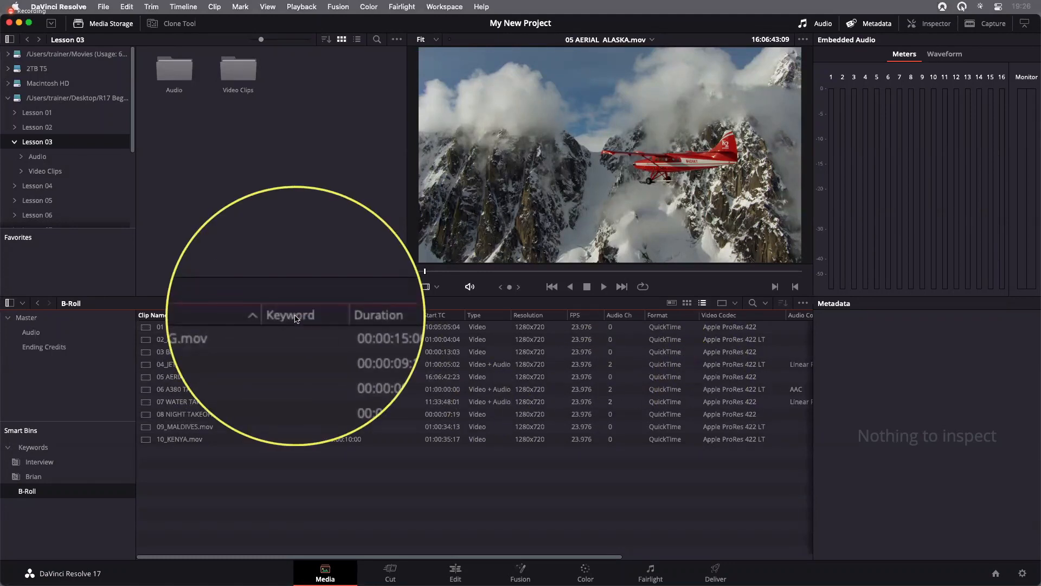
{"action": "left_click_drag", "start_coordinate": [293, 318], "coordinate": [423, 320]}
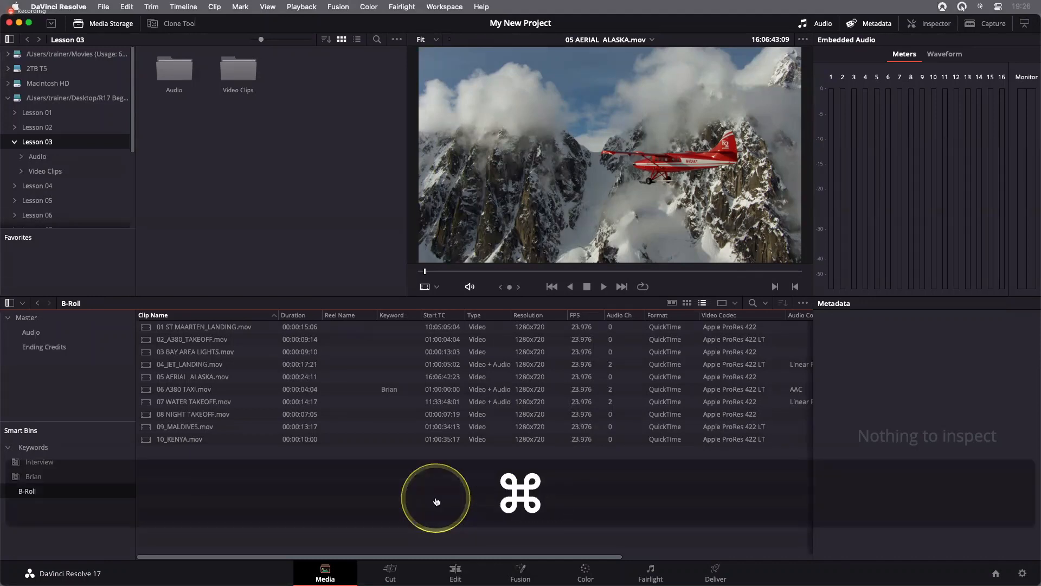
{"action": "key", "text": "super+Tab"}
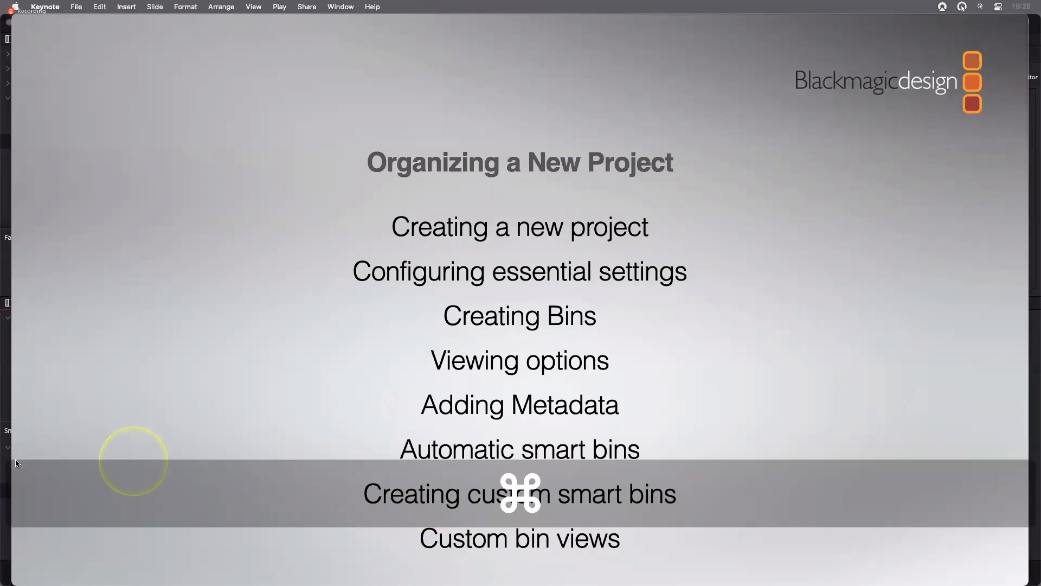
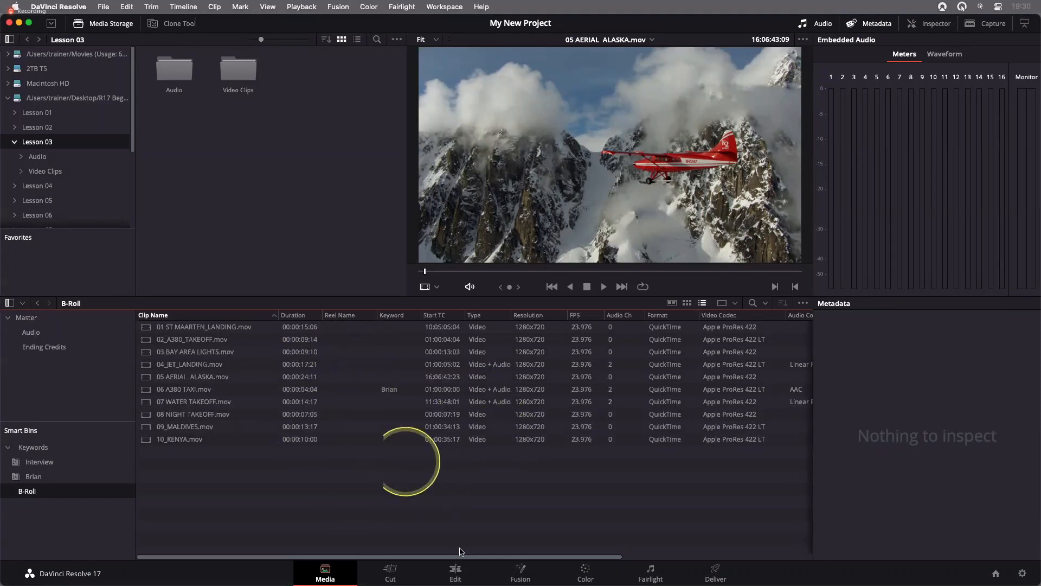
Open the Edit page, enlarge the Smart Bins area to show all its entries, and slightly widen the bin list
{"action": "left_click", "coordinate": [456, 571]}
{"action": "left_click", "coordinate": [380, 436]}
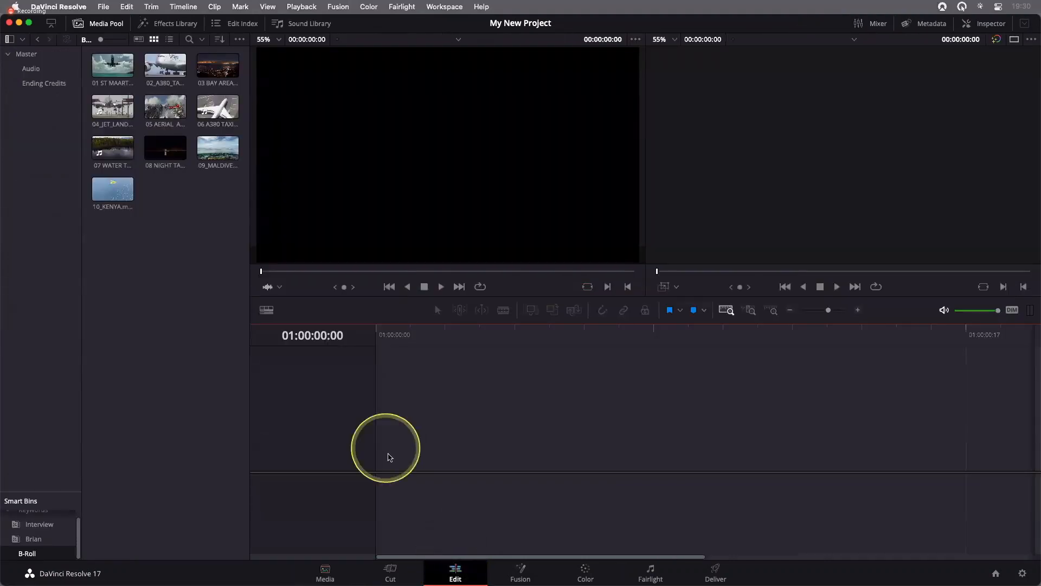
{"action": "left_click_drag", "start_coordinate": [45, 499], "coordinate": [53, 313]}
{"action": "left_click_drag", "start_coordinate": [82, 386], "coordinate": [84, 386]}
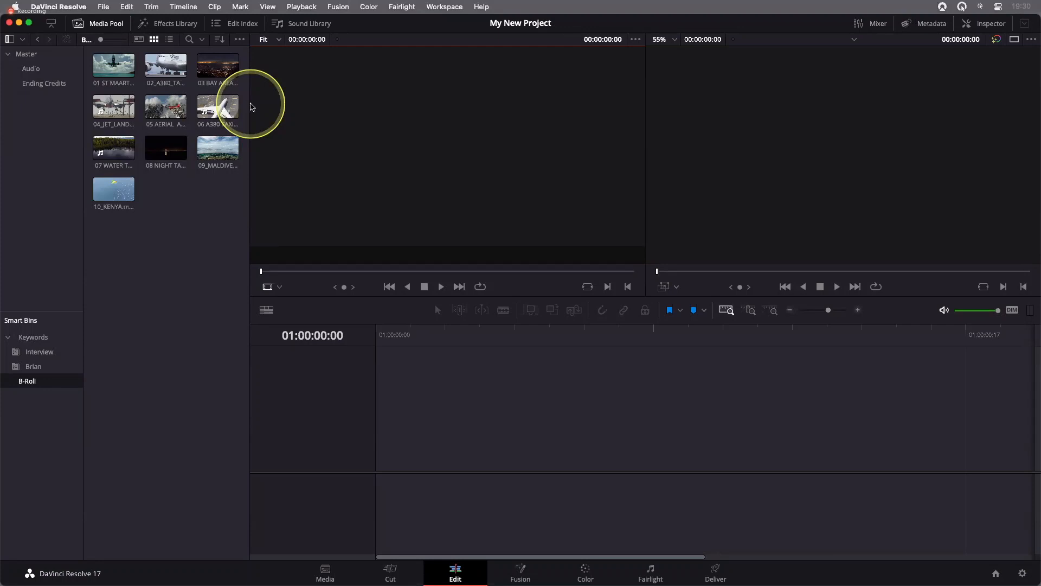
Examine the metadata of the 06 A380 TAXI clip, hide the metadata display again, and deselect the clip
{"action": "left_click", "coordinate": [929, 26]}
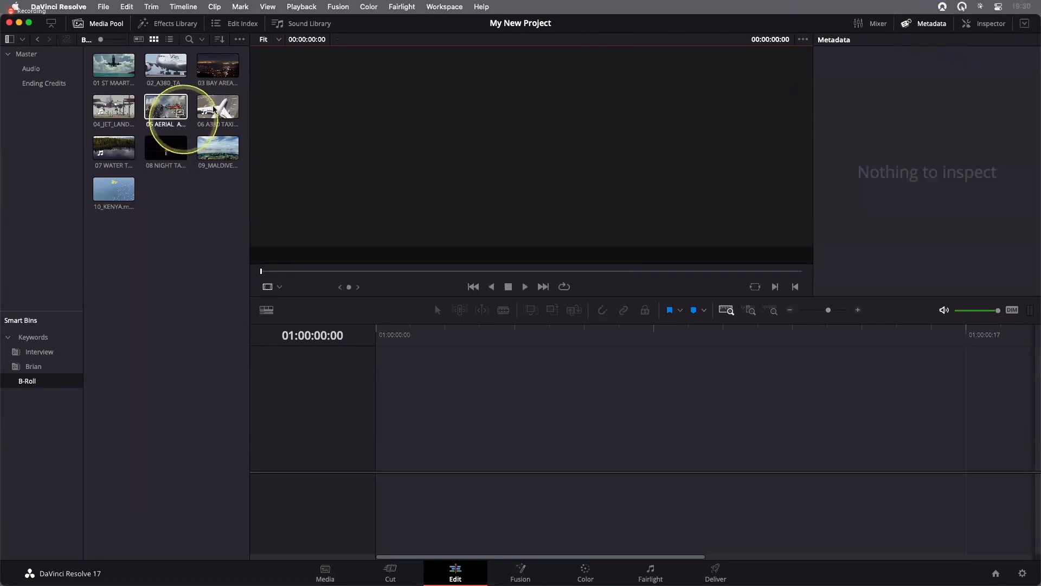
{"action": "left_click", "coordinate": [218, 106]}
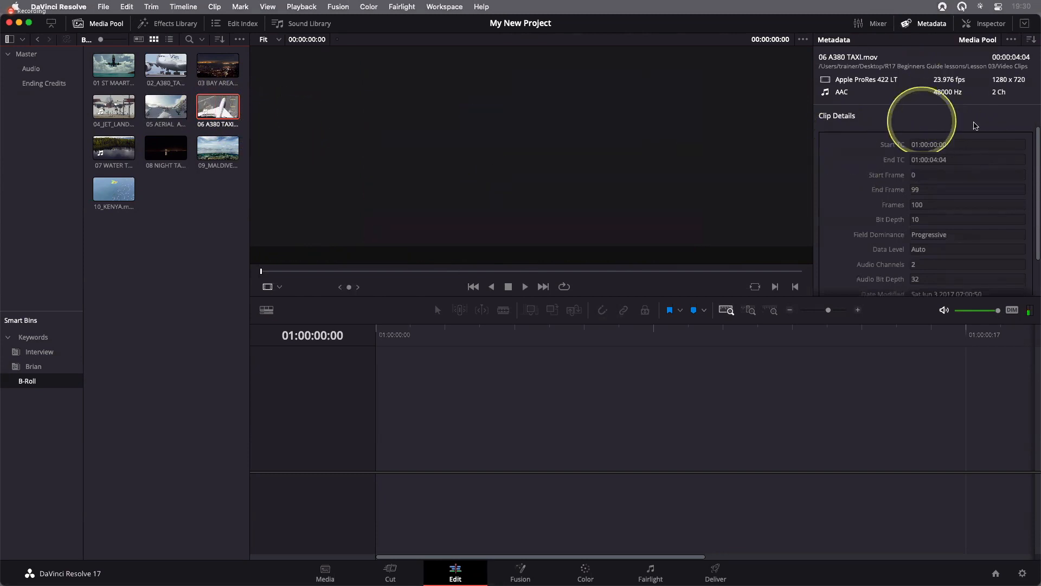
{"action": "left_click", "coordinate": [932, 26]}
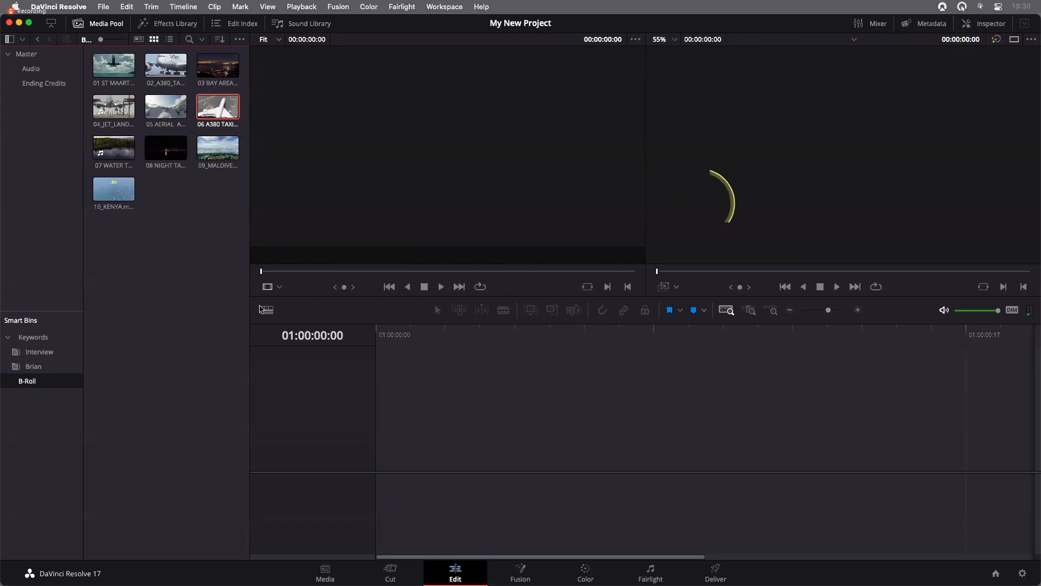
{"action": "left_click", "coordinate": [189, 308]}
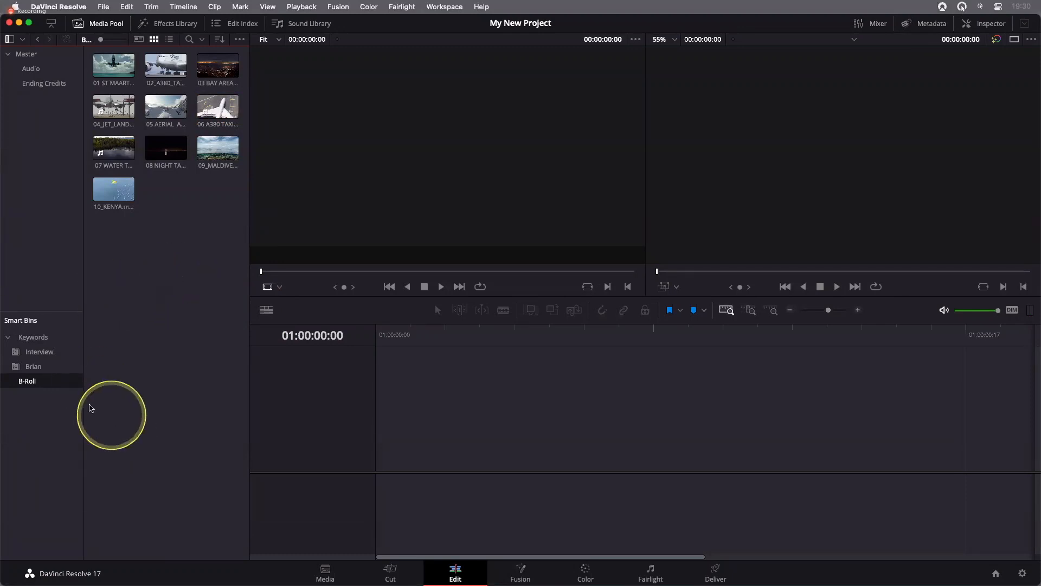
{"action": "right_click", "coordinate": [36, 420]}
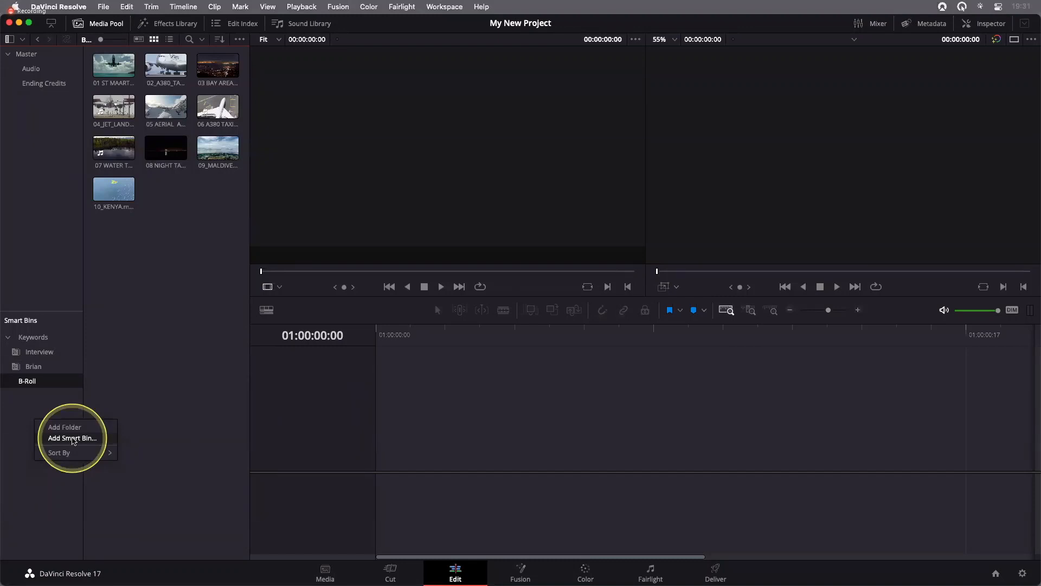
{"action": "left_click", "coordinate": [172, 372]}
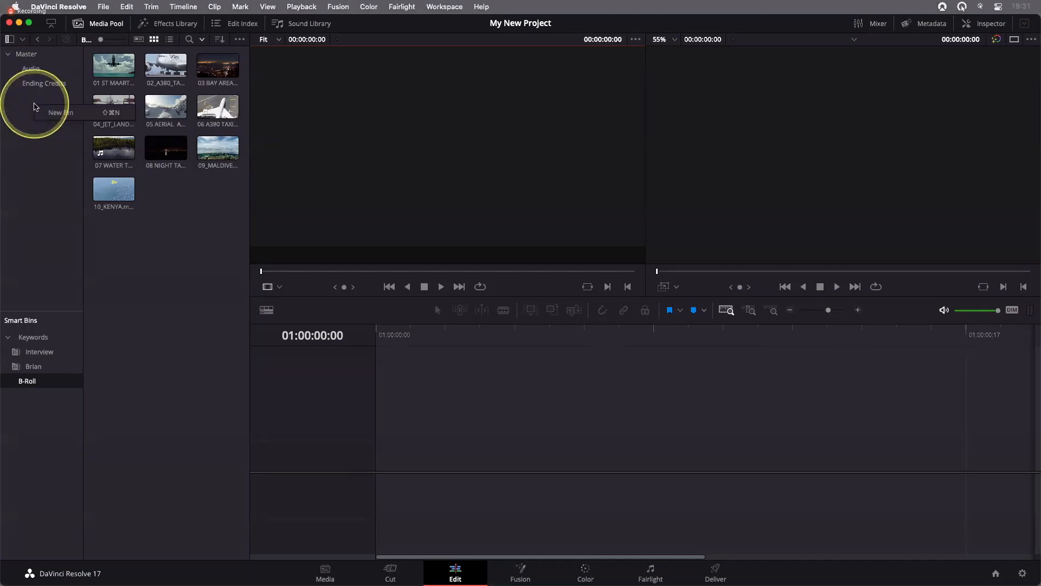
Add a new bin under Master and name it Rough Cuts
{"action": "right_click", "coordinate": [33, 104]}
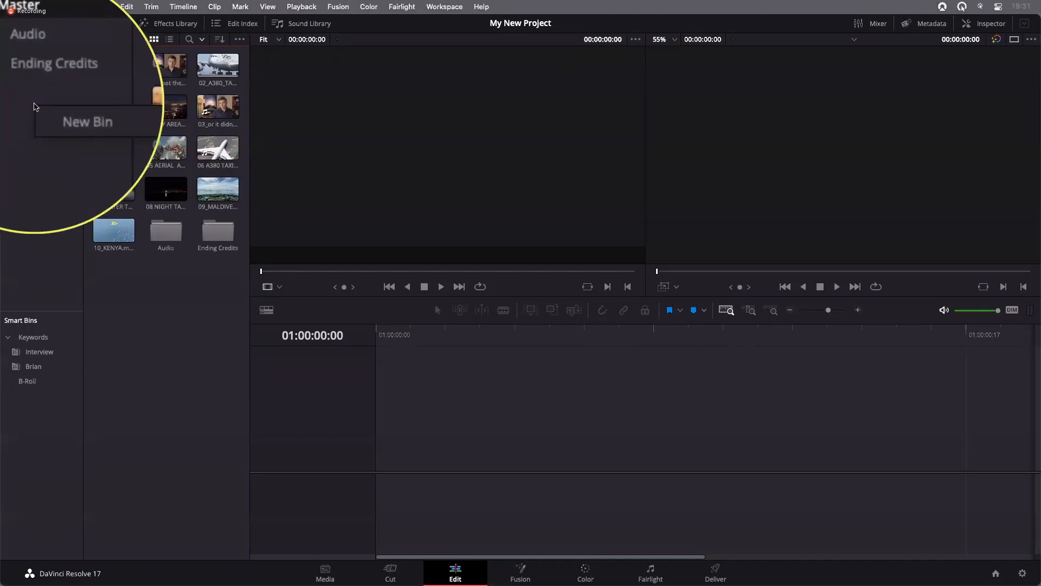
{"action": "left_click", "coordinate": [76, 115]}
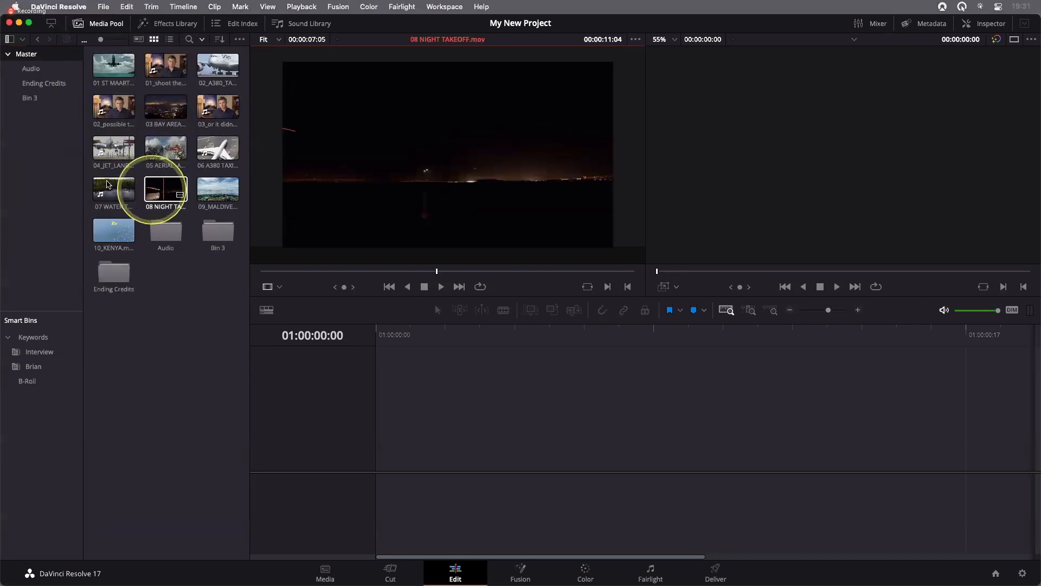
{"action": "left_click", "coordinate": [31, 99]}
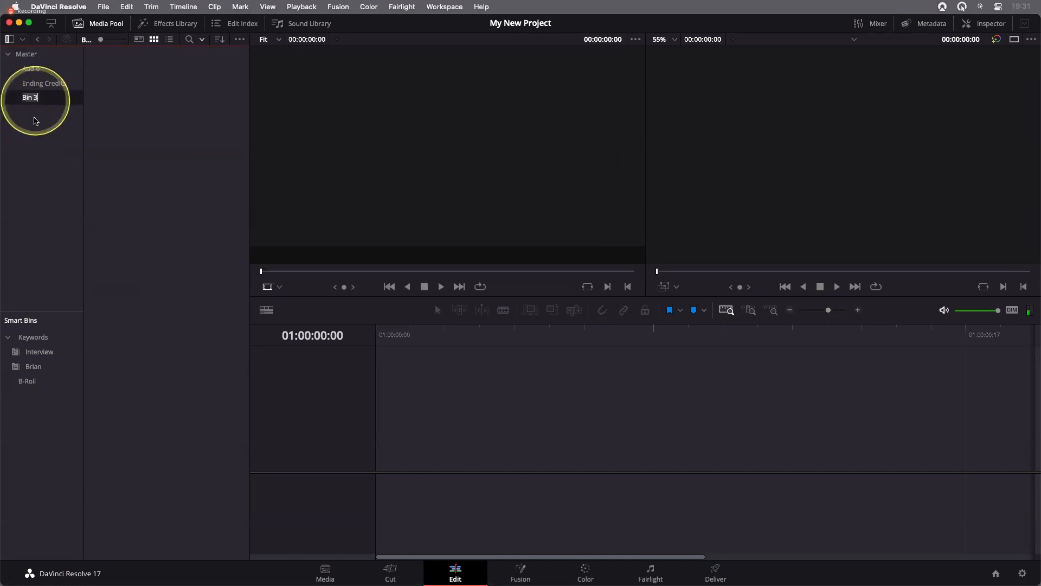
{"action": "type", "text": "Roug"}
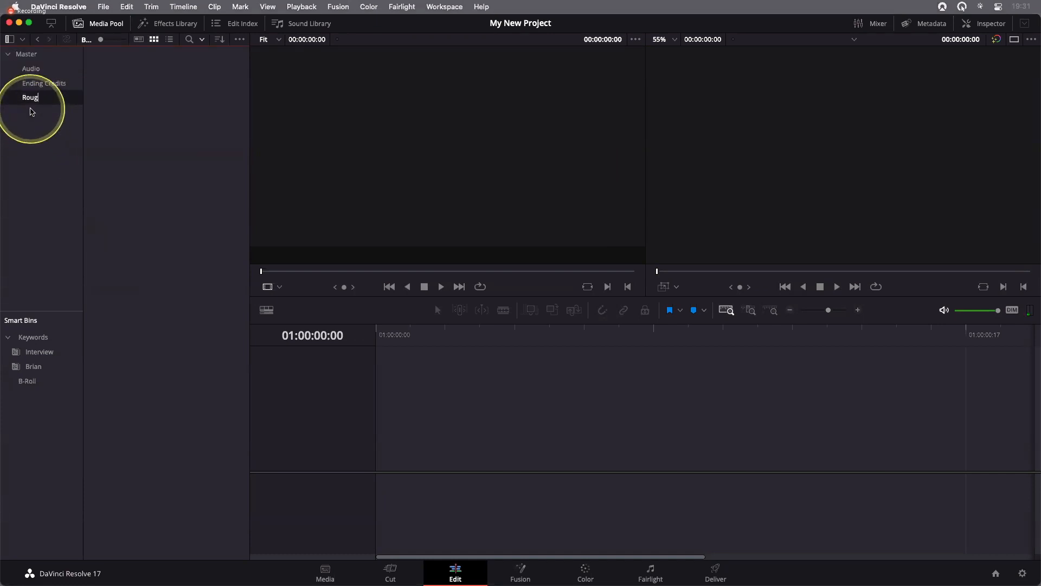
{"action": "type", "text": "h Cuts"}
{"action": "key", "text": "Return"}
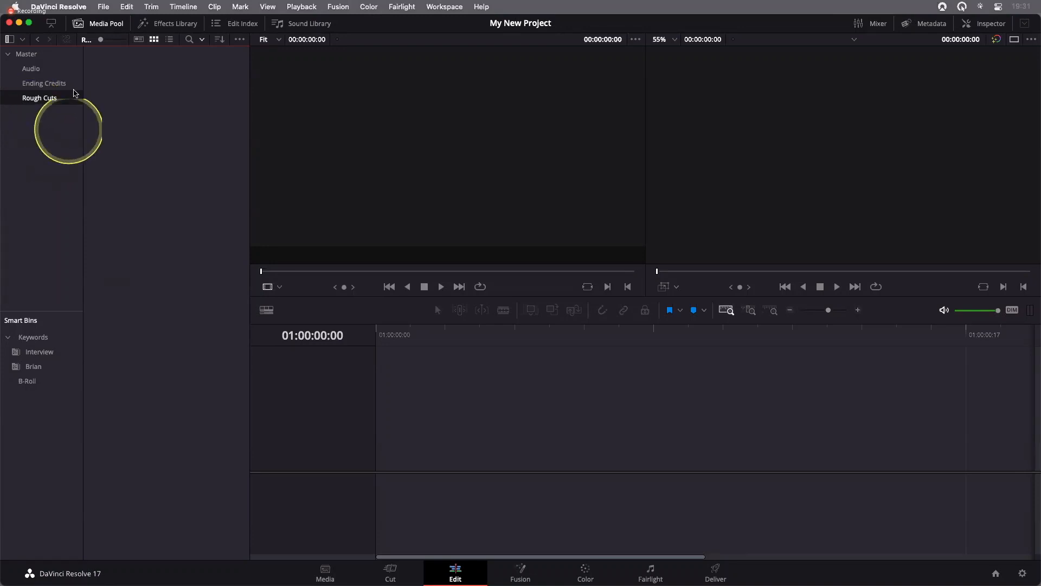
Examine the color tag options available for the Rough Cuts bin
{"action": "right_click", "coordinate": [37, 103]}
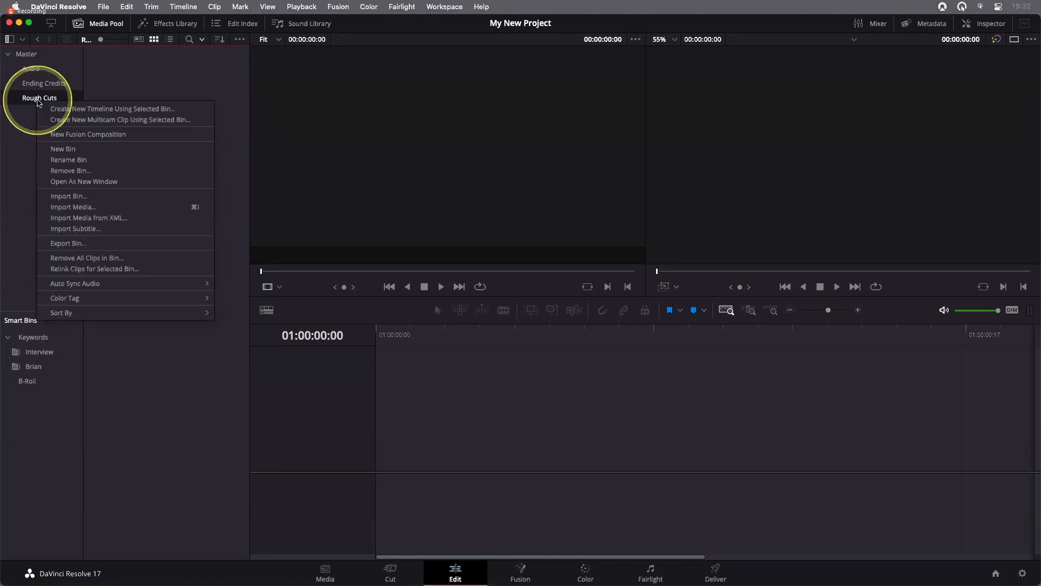
{"action": "mouse_move", "coordinate": [60, 298]}
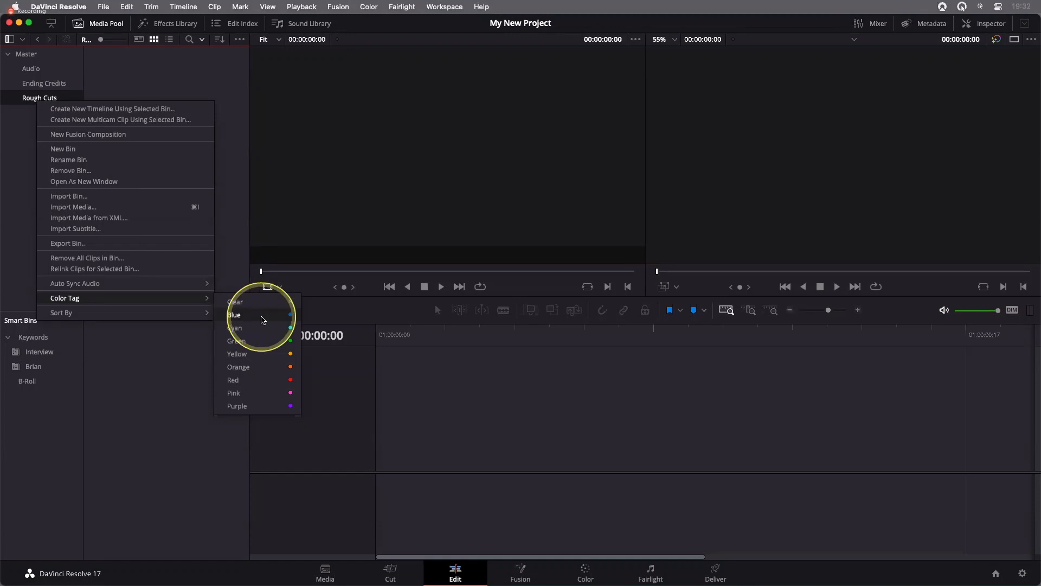
{"action": "left_click", "coordinate": [262, 320]}
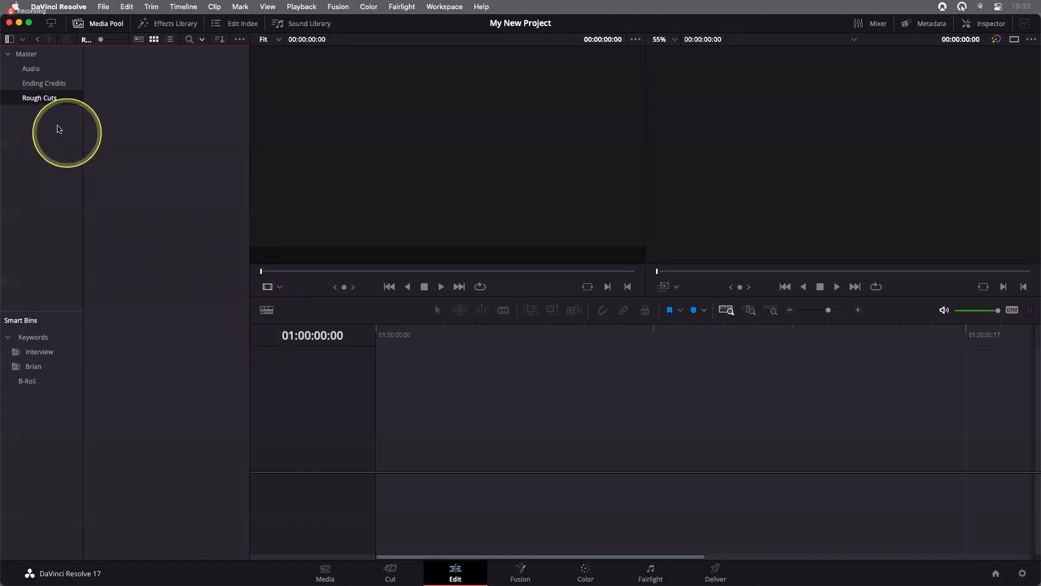
Start a new timeline in the Rough Cuts bin and name it Age of Airplanes Rough Cut
{"action": "left_click", "coordinate": [24, 54]}
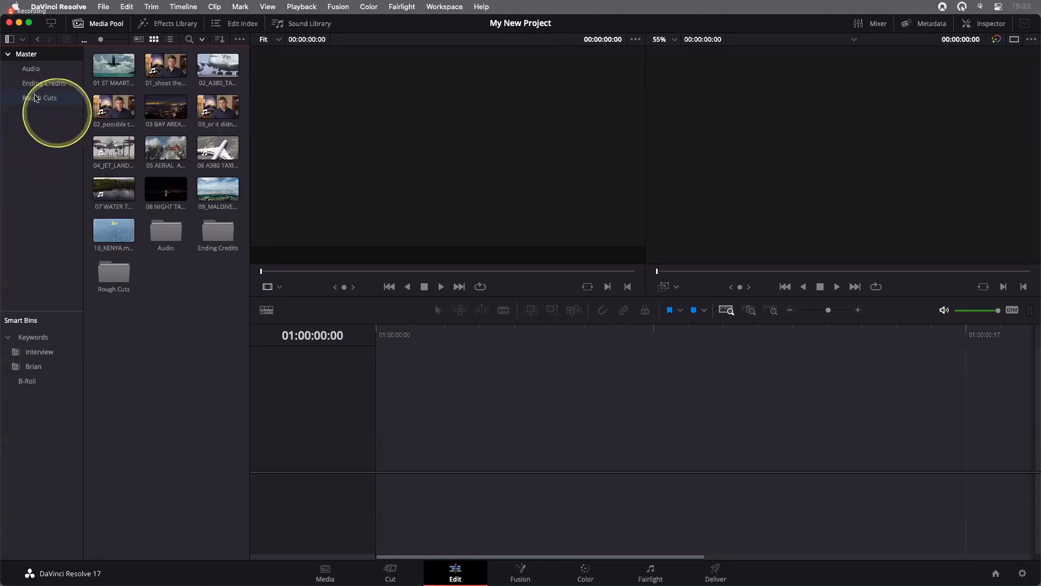
{"action": "left_click", "coordinate": [38, 99]}
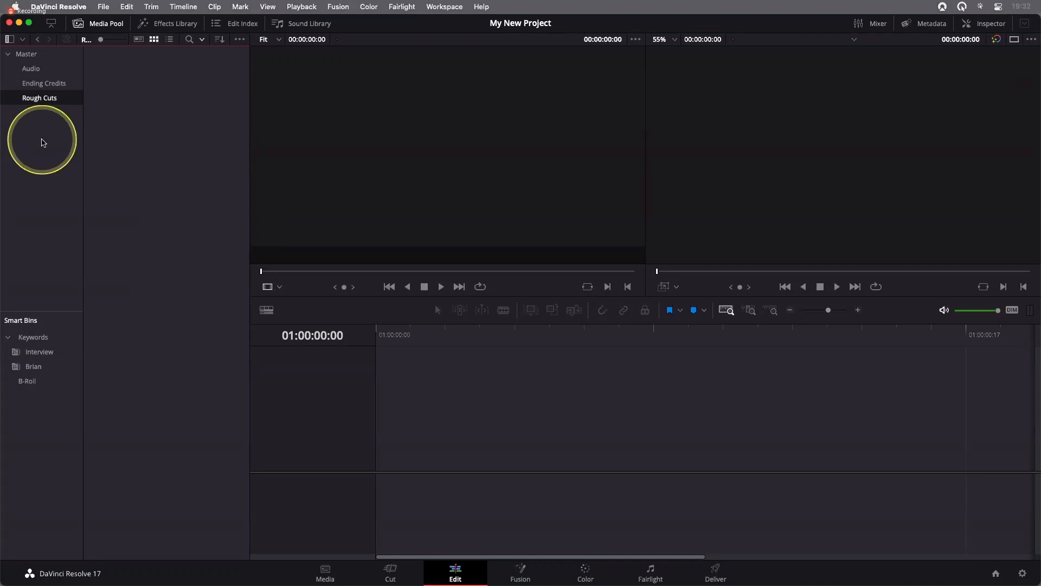
{"action": "left_click", "coordinate": [104, 6]}
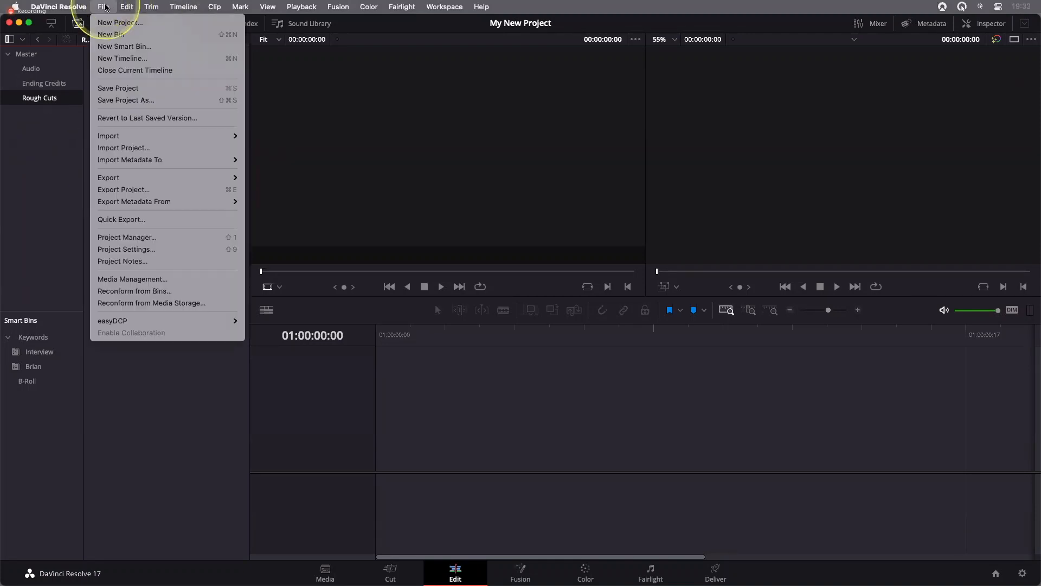
{"action": "left_click", "coordinate": [130, 58]}
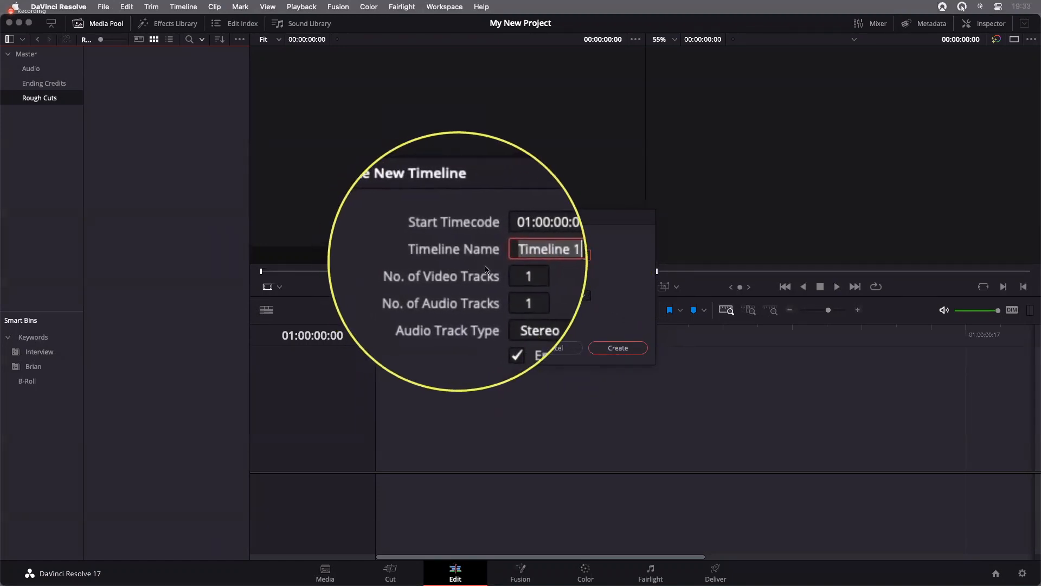
{"action": "type", "text": "A"}
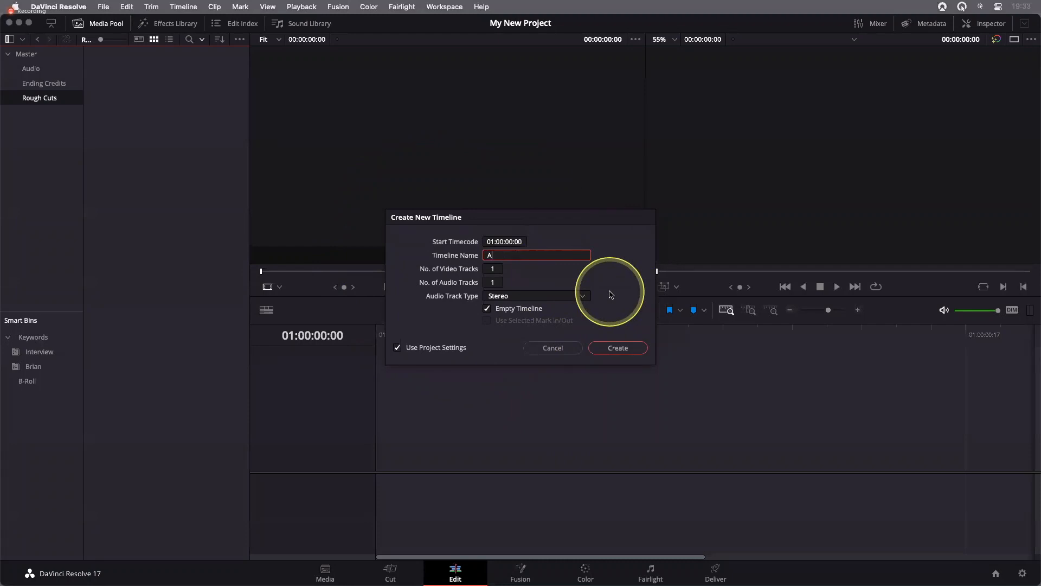
{"action": "type", "text": "ge of Airplanes Rough Cut"}
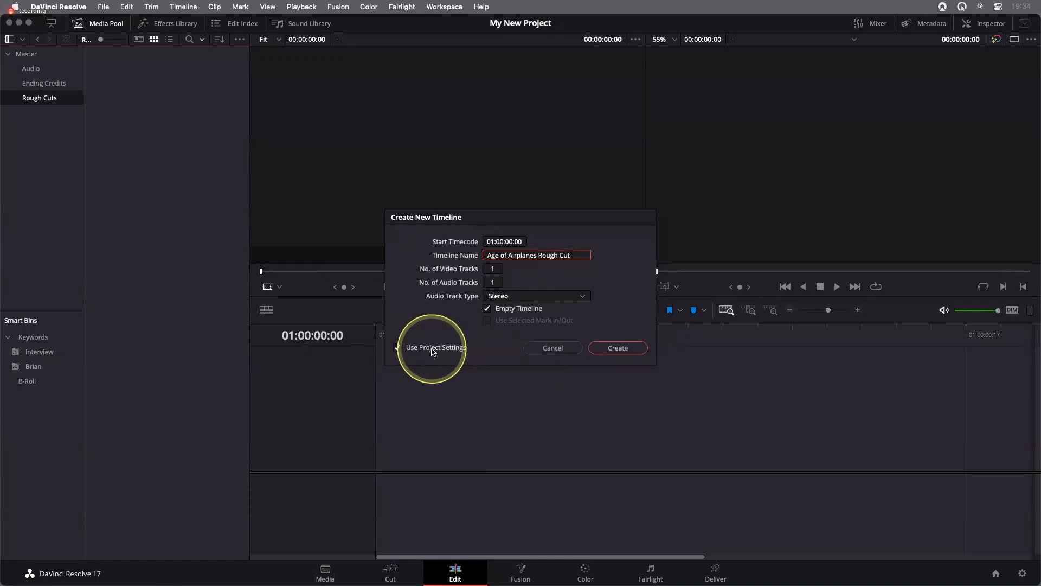
Check the timeline's custom format settings, restore Use Project Settings, and create the empty timeline
{"action": "left_click", "coordinate": [433, 352]}
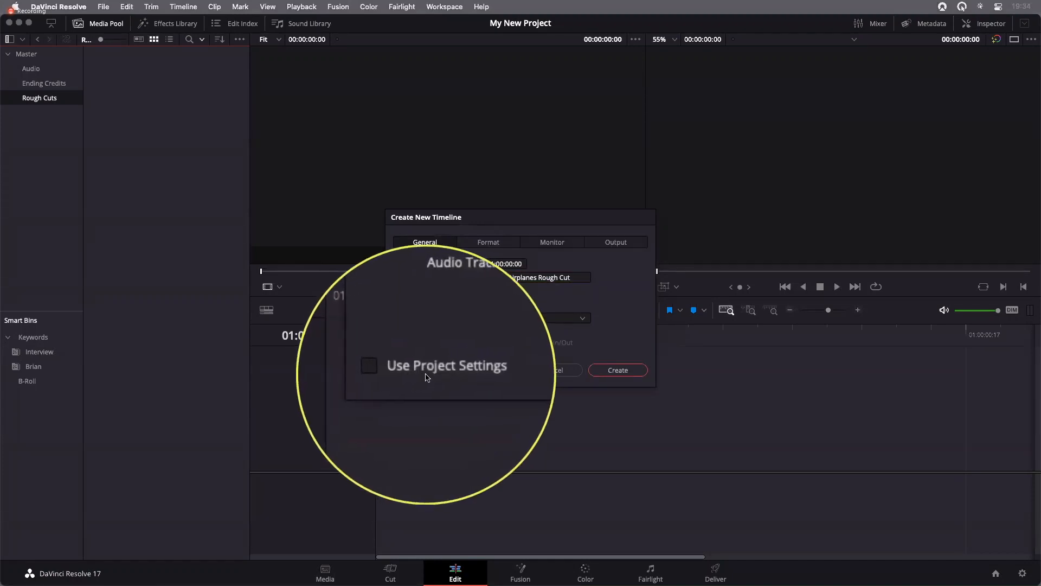
{"action": "left_click", "coordinate": [491, 241]}
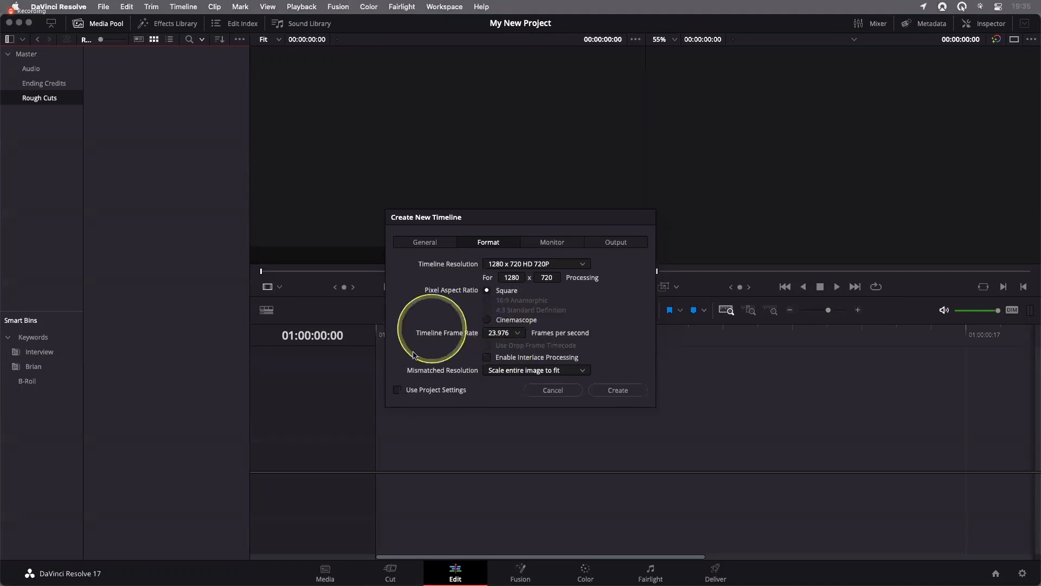
{"action": "left_click", "coordinate": [428, 393]}
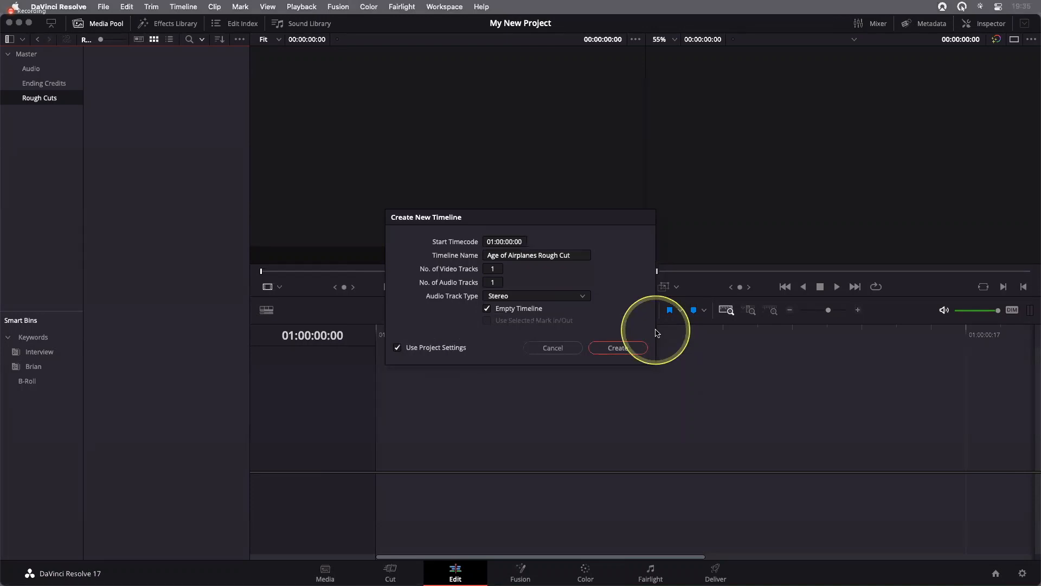
{"action": "left_click", "coordinate": [629, 349]}
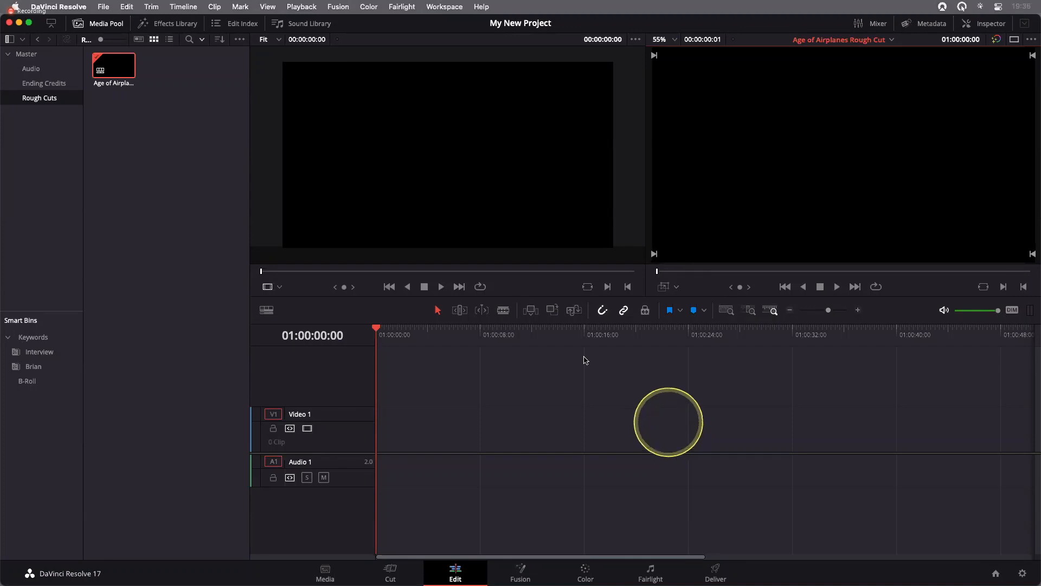
Show the Interview smart bin's clips with larger thumbnails and check their sort order
{"action": "left_click", "coordinate": [28, 354]}
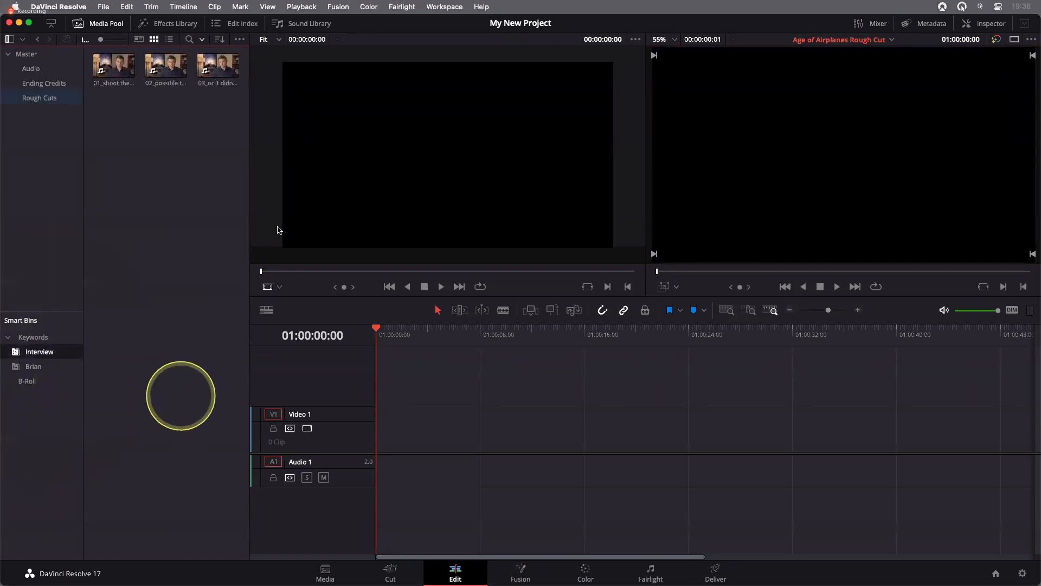
{"action": "left_click_drag", "start_coordinate": [110, 41], "coordinate": [117, 39]}
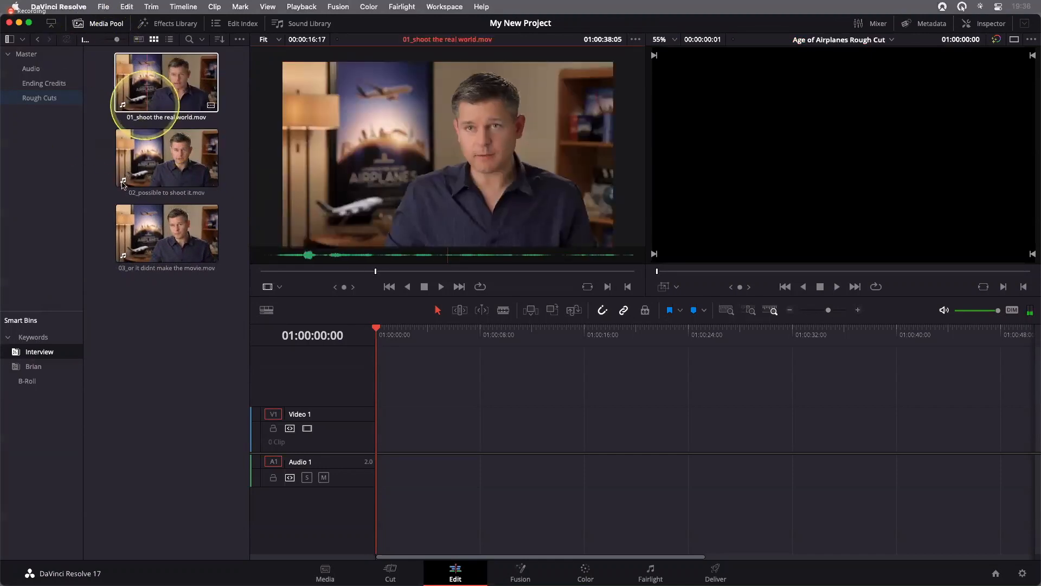
{"action": "left_click", "coordinate": [216, 39]}
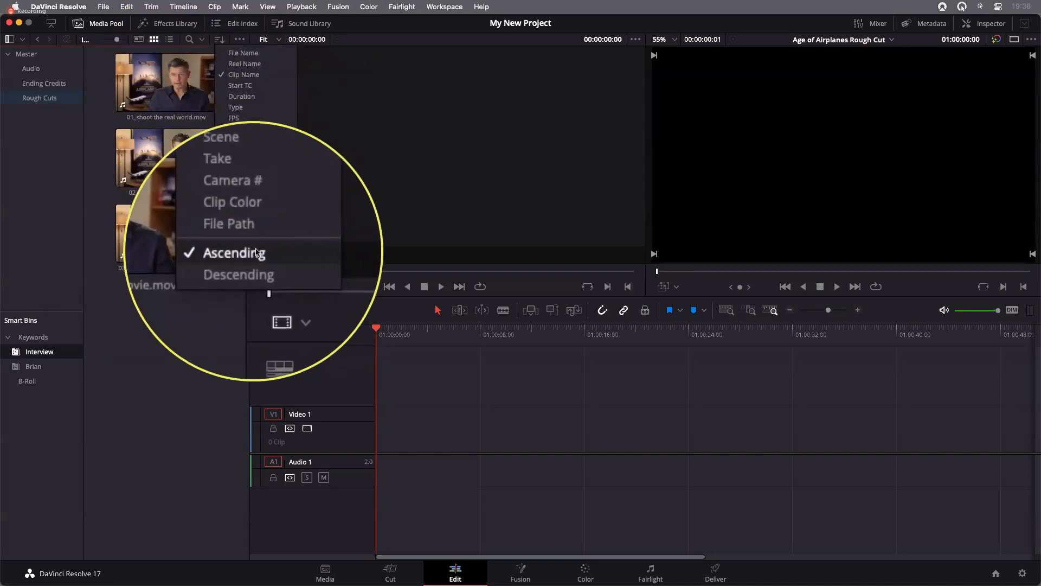
{"action": "left_click", "coordinate": [199, 332]}
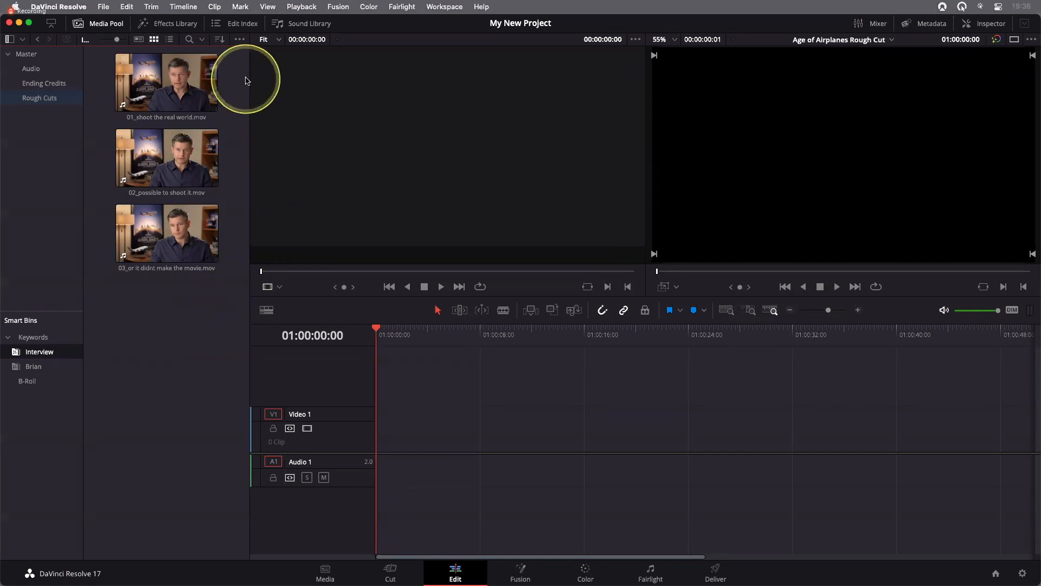
Load 01_shoot the real world.mov into the source viewer and move its playhead to the start of the clip
{"action": "left_click", "coordinate": [136, 89]}
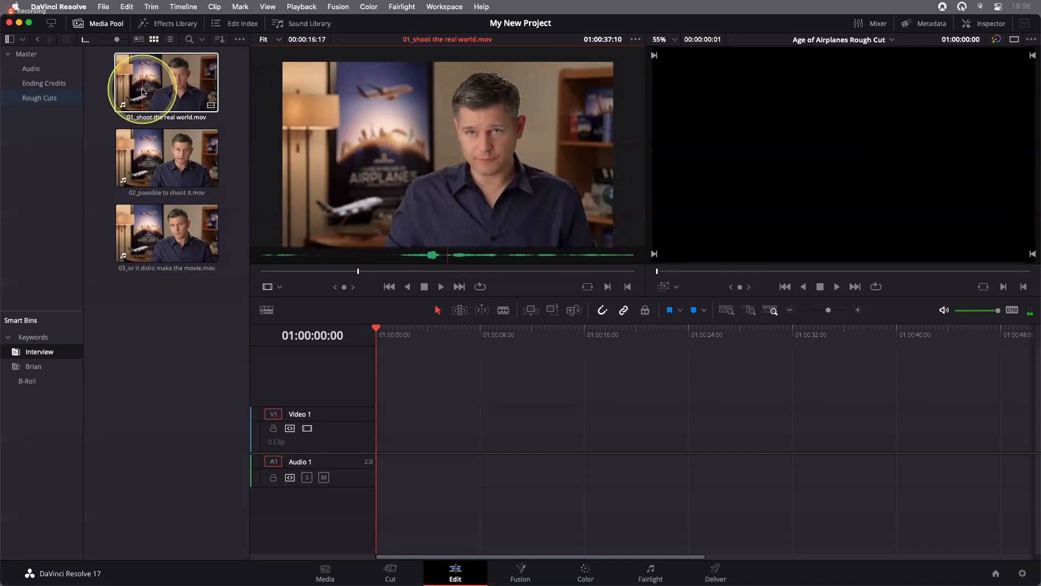
{"action": "left_click", "coordinate": [142, 92]}
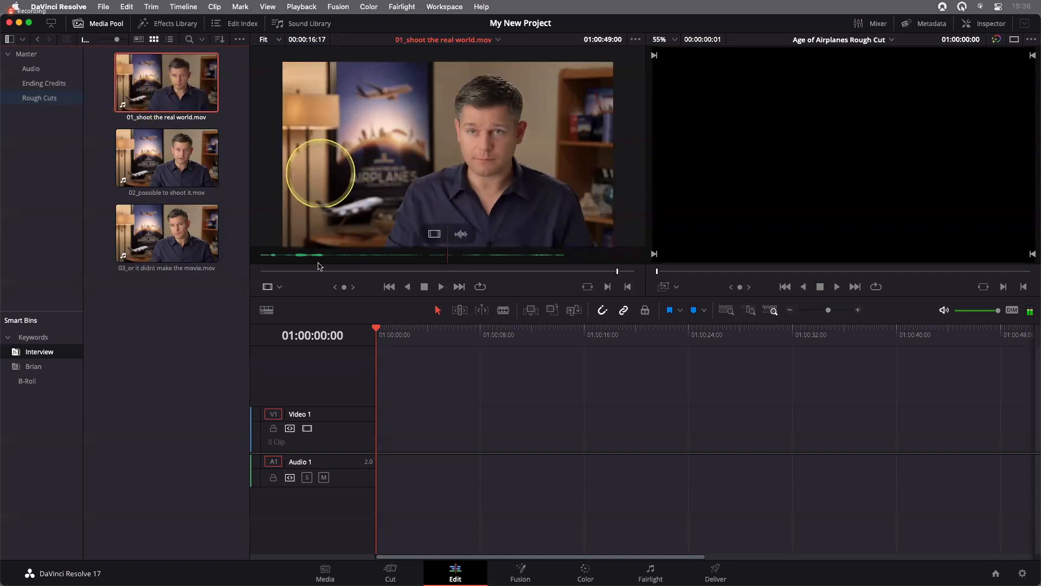
{"action": "left_click_drag", "start_coordinate": [298, 272], "coordinate": [243, 272]}
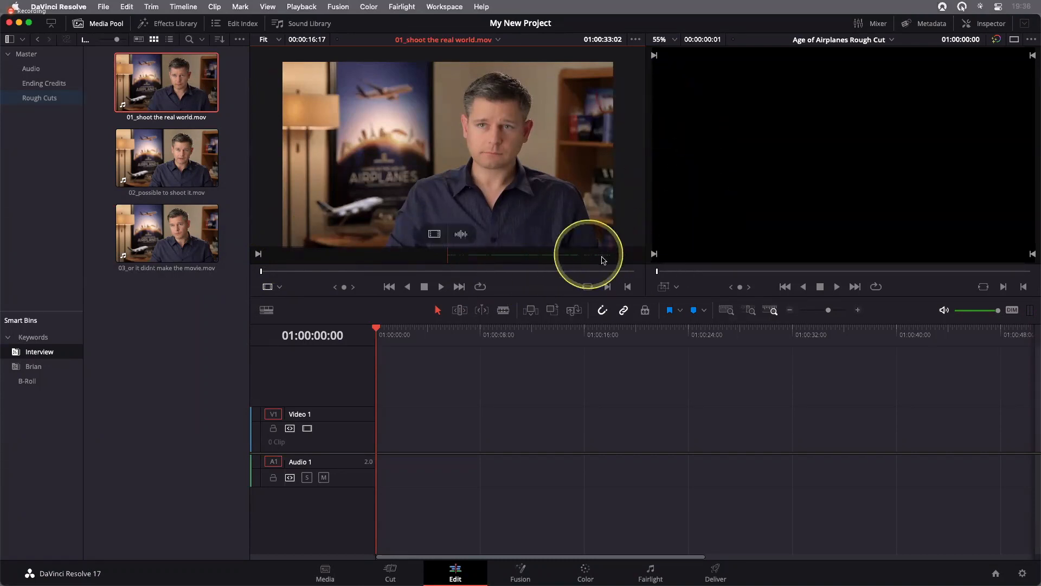
Examine the source viewer's audio waveform display options
{"action": "left_click", "coordinate": [637, 43]}
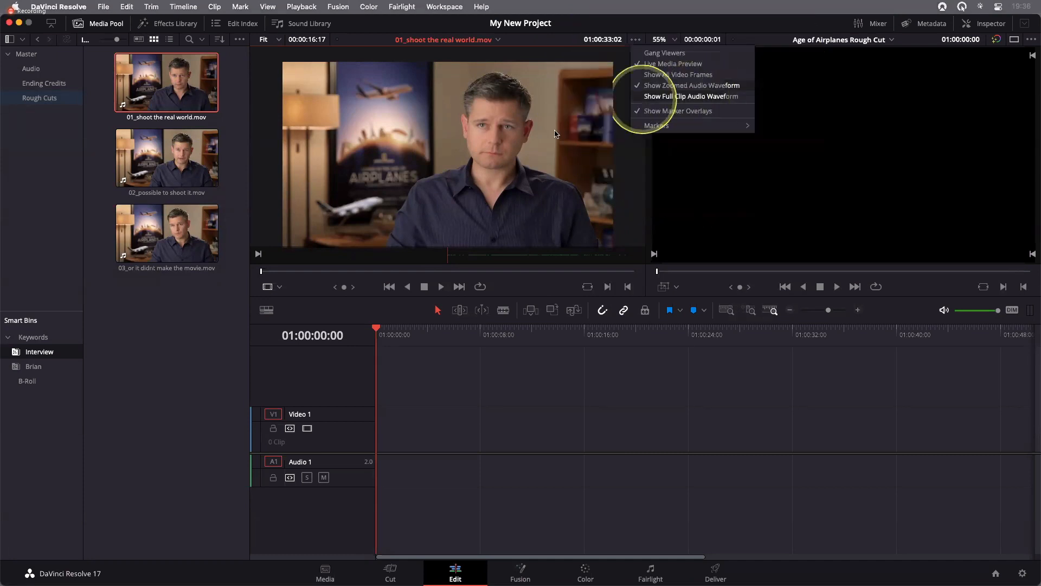
{"action": "left_click", "coordinate": [556, 134]}
{"action": "left_click", "coordinate": [701, 179]}
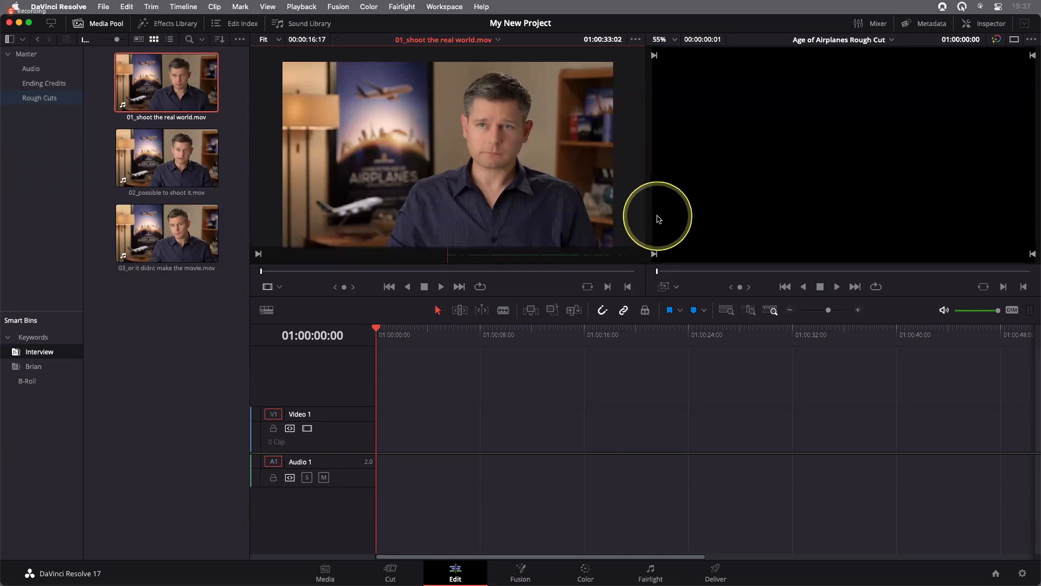
Play 01_shoot the real world.mov through in the source viewer and return its playhead to the start
{"action": "key", "text": "space"}
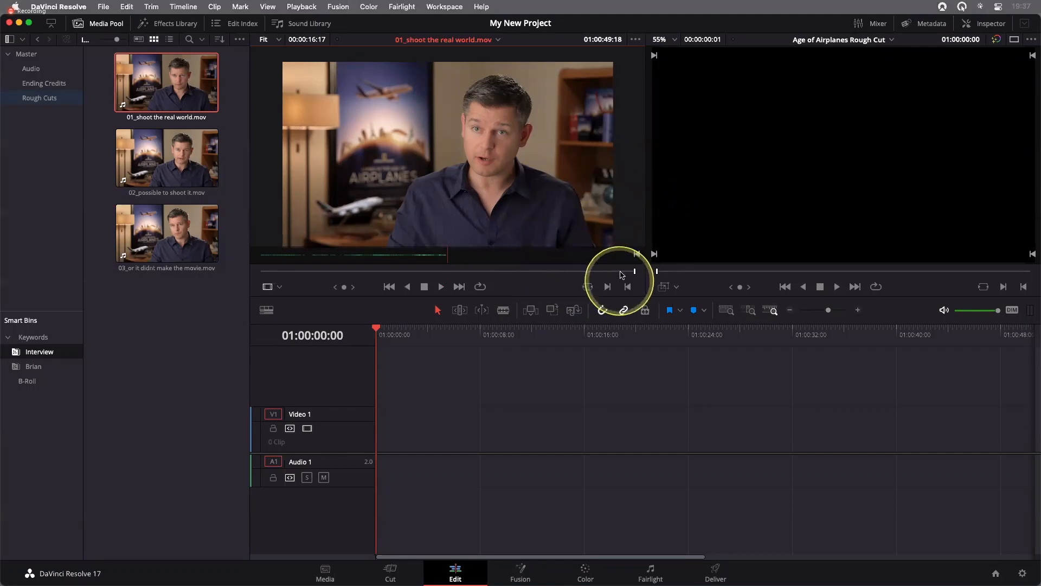
{"action": "left_click_drag", "start_coordinate": [634, 270], "coordinate": [543, 271]}
{"action": "left_click_drag", "start_coordinate": [302, 275], "coordinate": [261, 271]}
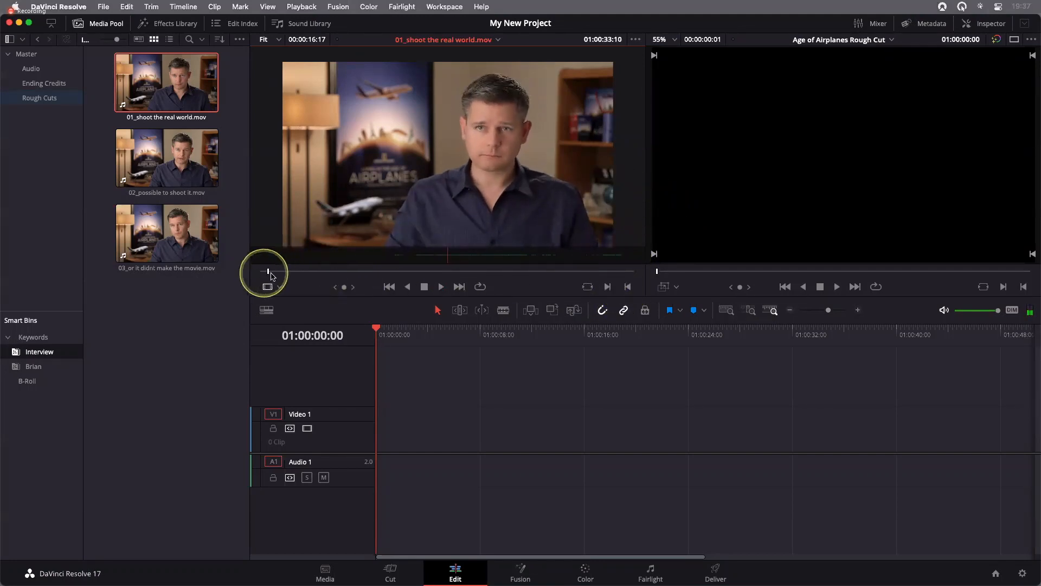
{"action": "left_click", "coordinate": [634, 342]}
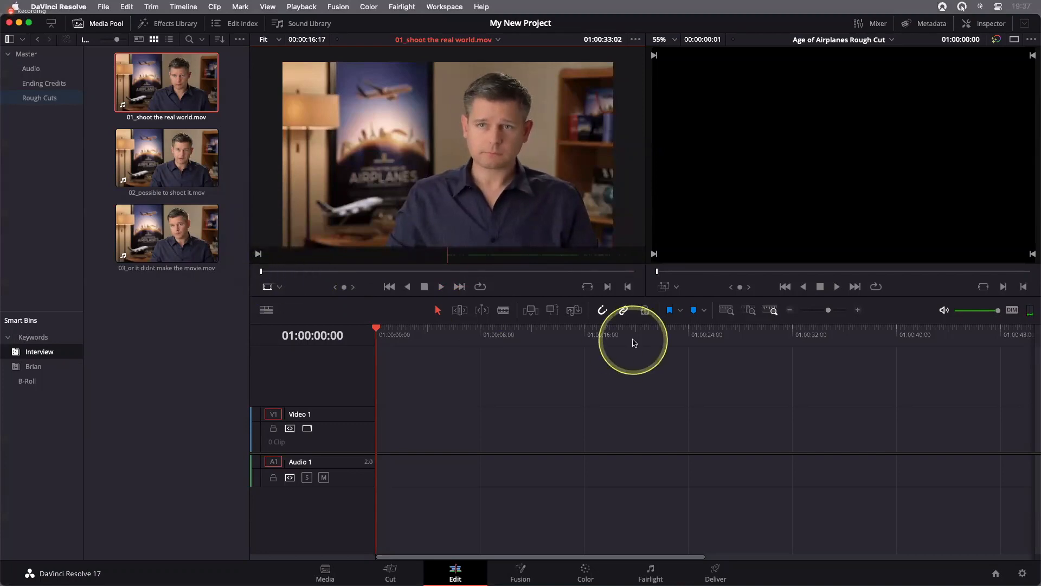
Play the interview clip to the pause before the opening phrase, fine-tune the playhead to 01:00:37:02, and mark an In point
{"action": "key", "text": "space"}
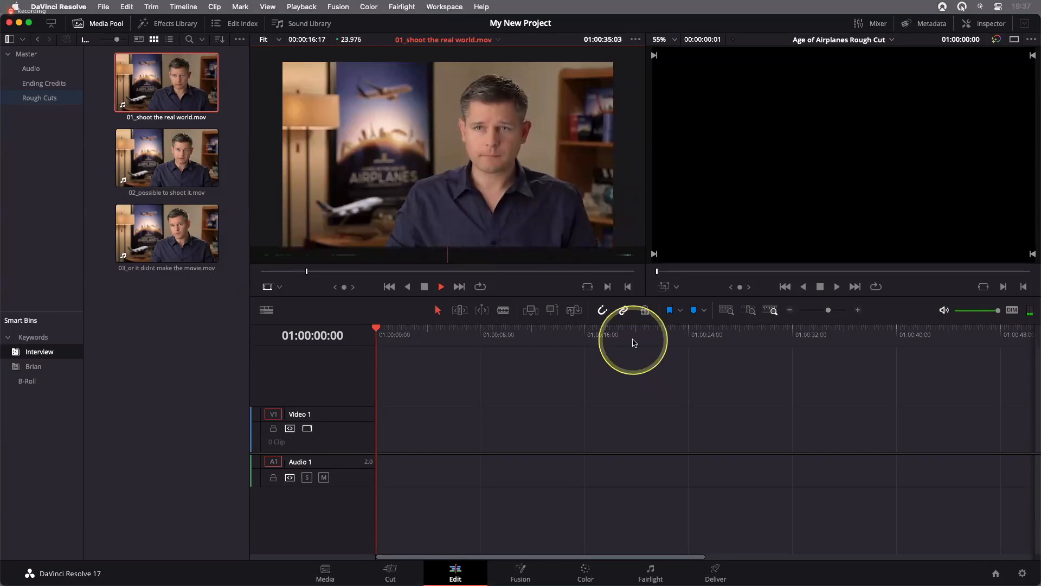
{"action": "key", "text": "space"}
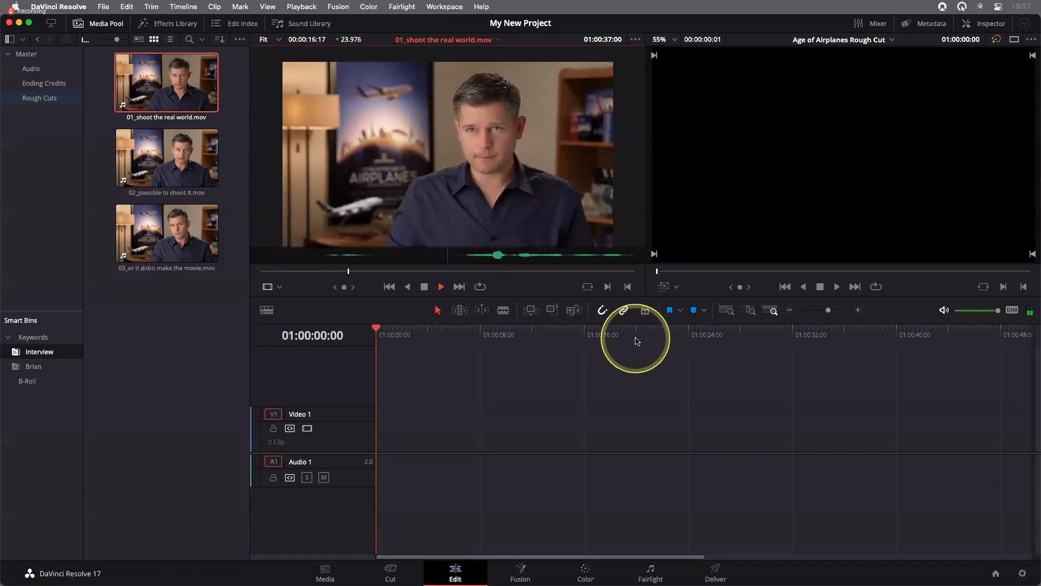
{"action": "mouse_move", "coordinate": [344, 289]}
{"action": "left_mouse_down"}
{"action": "mouse_move", "coordinate": [359, 288]}
{"action": "mouse_move", "coordinate": [345, 287]}
{"action": "left_mouse_up"}
{"action": "left_click", "coordinate": [504, 344]}
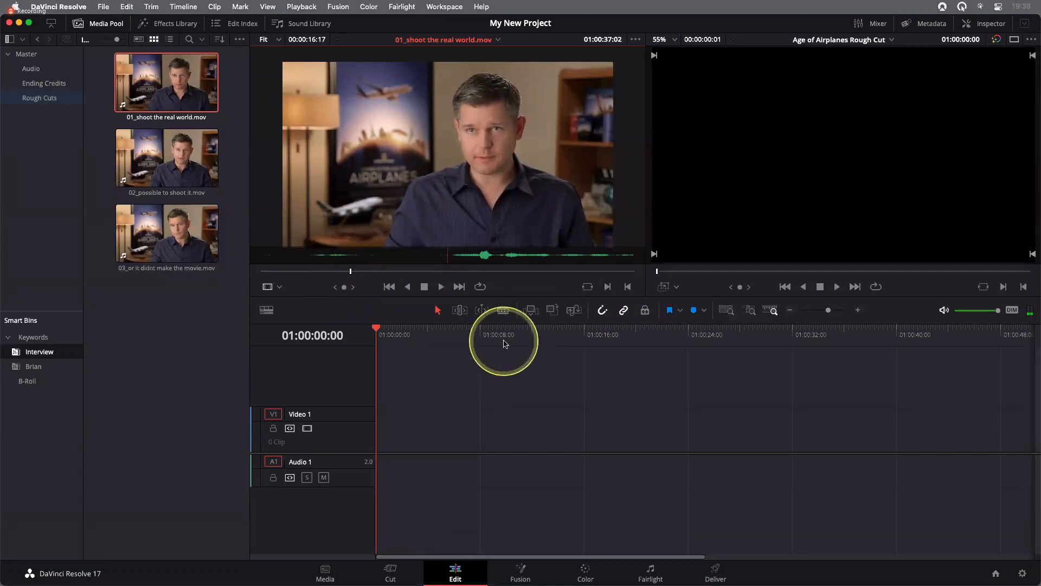
{"action": "key", "text": "i"}
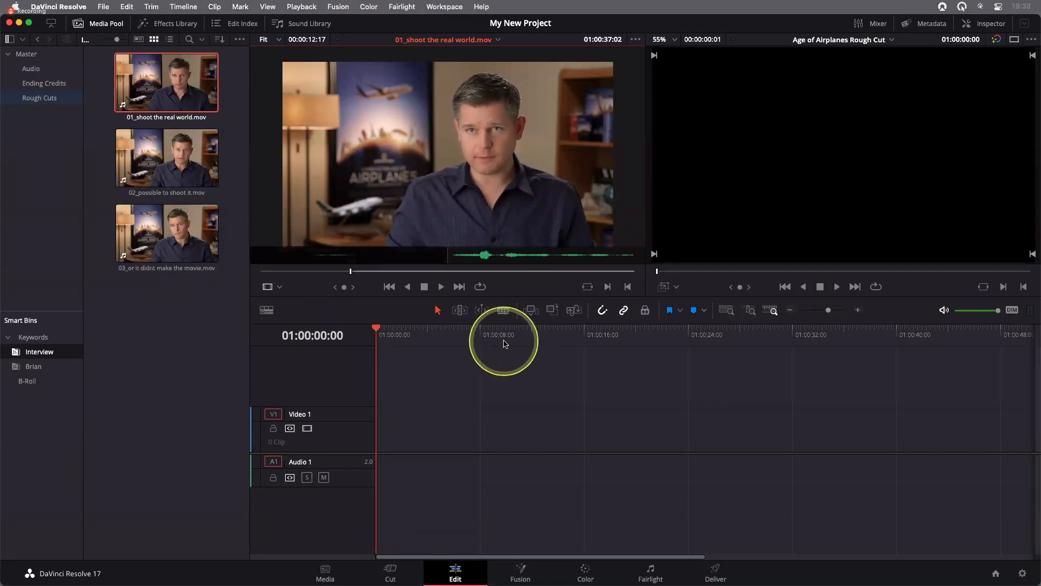
Play the clip from its In point to check the opening words and bring the playhead back to 01:00:37:02
{"action": "key", "text": "space"}
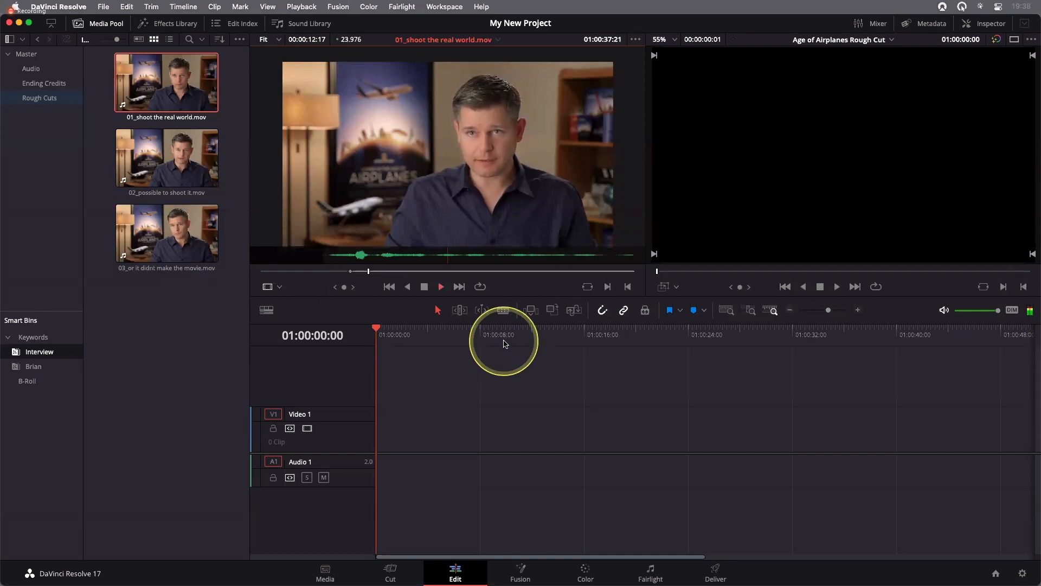
{"action": "key", "text": "space"}
{"action": "left_click_drag", "start_coordinate": [345, 288], "coordinate": [312, 291]}
{"action": "left_click", "coordinate": [574, 411]}
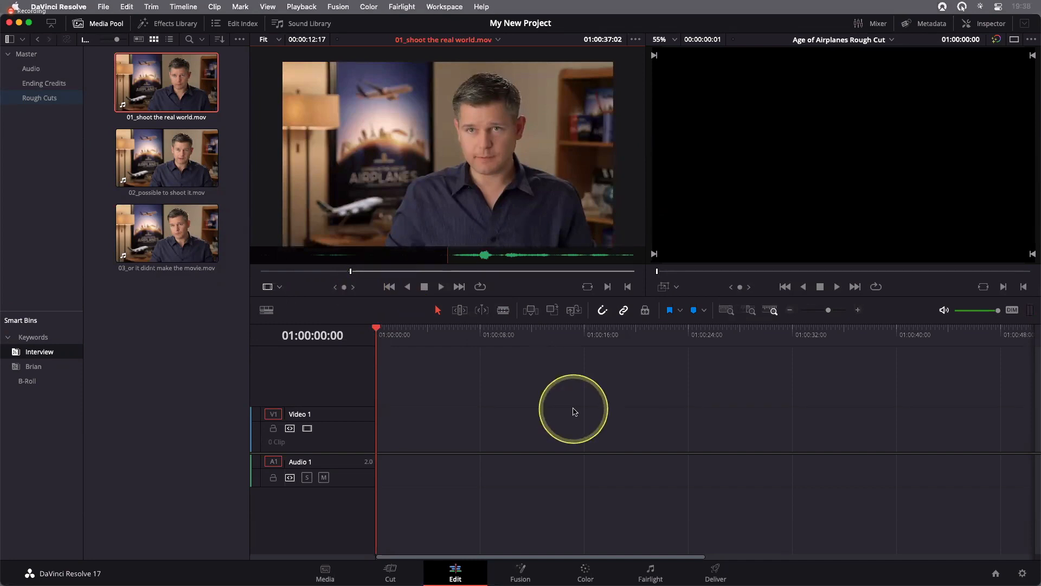
Play to the end of the spoken phrase, fine-tune the source playhead to 01:00:44:18, and mark an Out point
{"action": "key", "text": "space"}
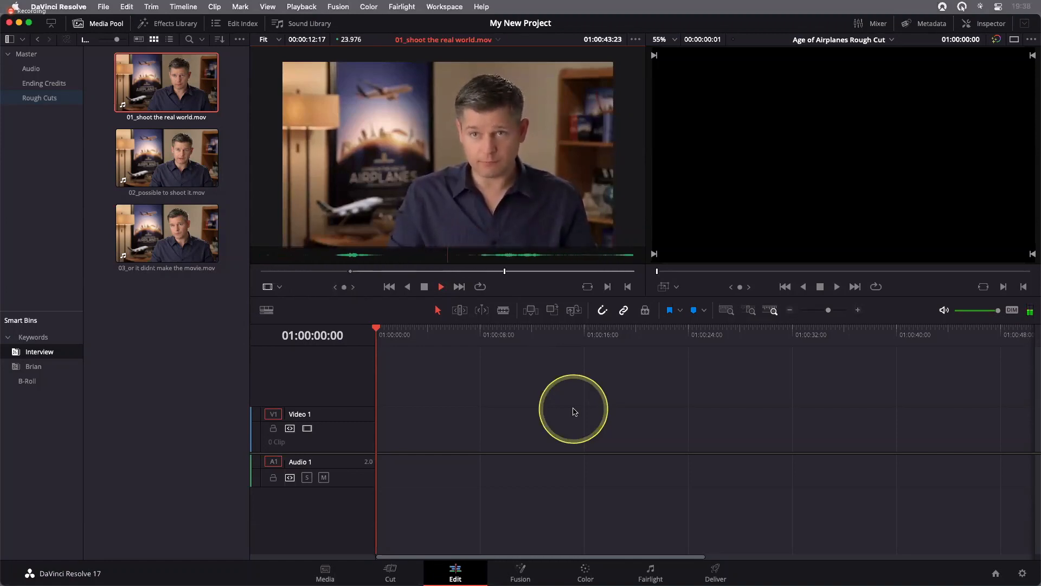
{"action": "key", "text": "space"}
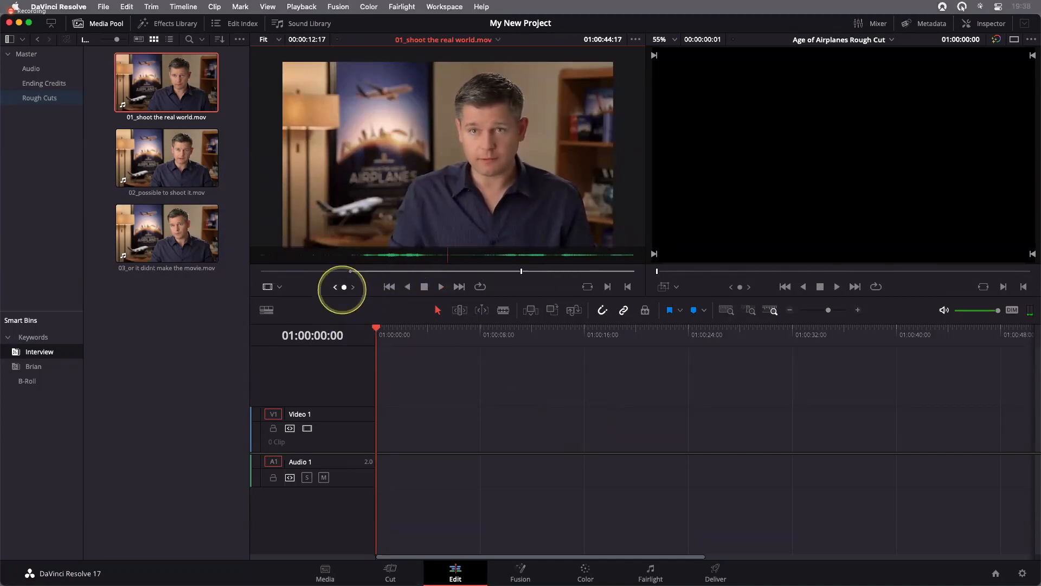
{"action": "left_click_drag", "start_coordinate": [343, 290], "coordinate": [346, 290]}
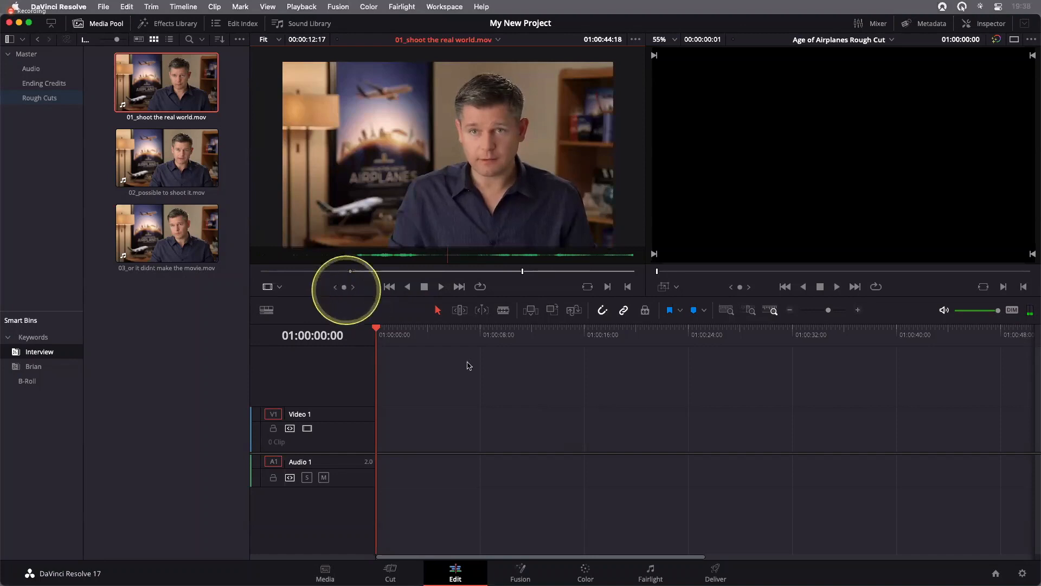
{"action": "key", "text": "o"}
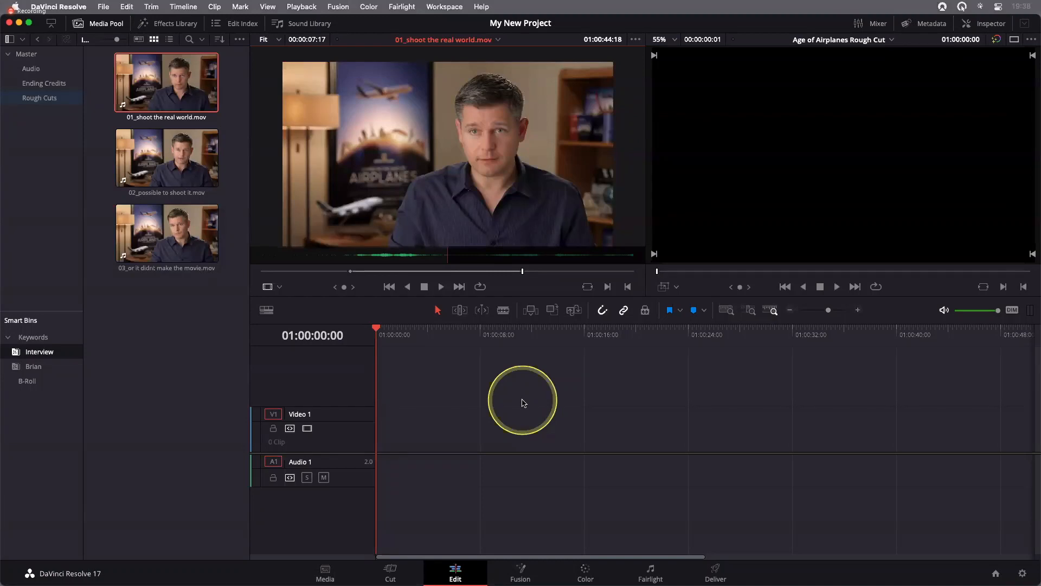
Switch to the Keynote presentation and advance to the First Edit slide
{"action": "key", "text": "super+Tab"}
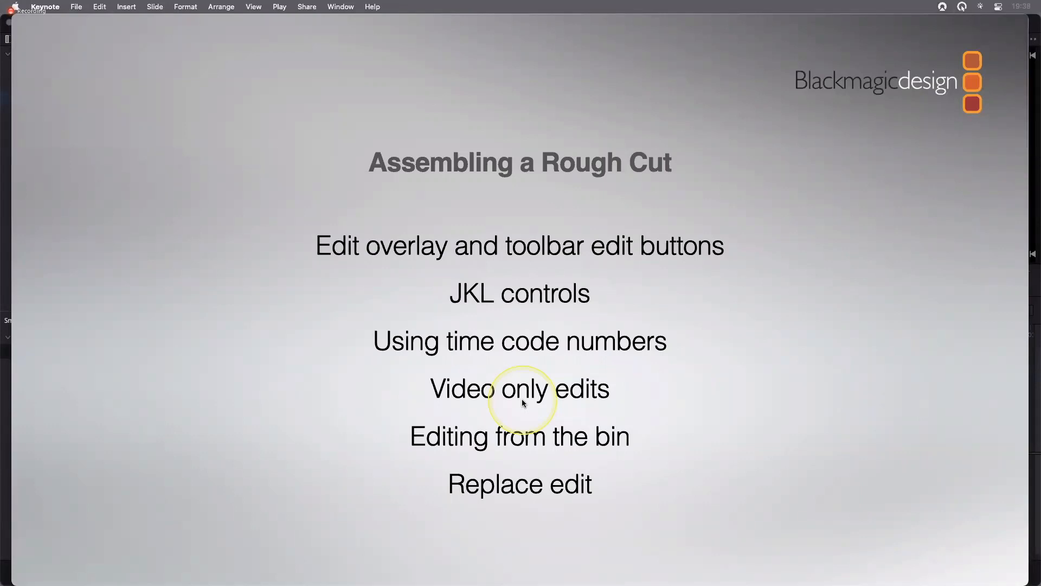
{"action": "key", "text": "Right"}
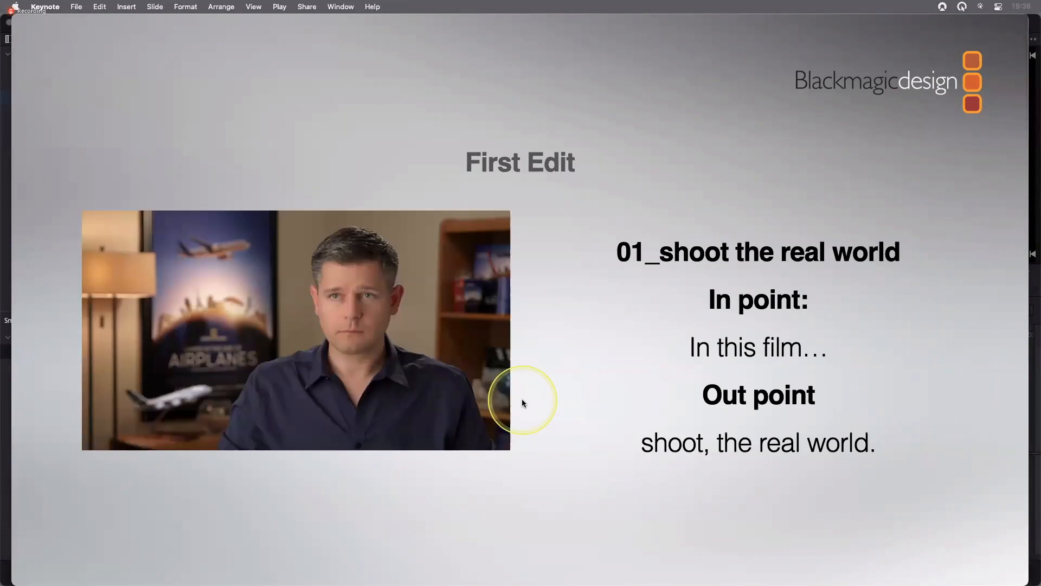
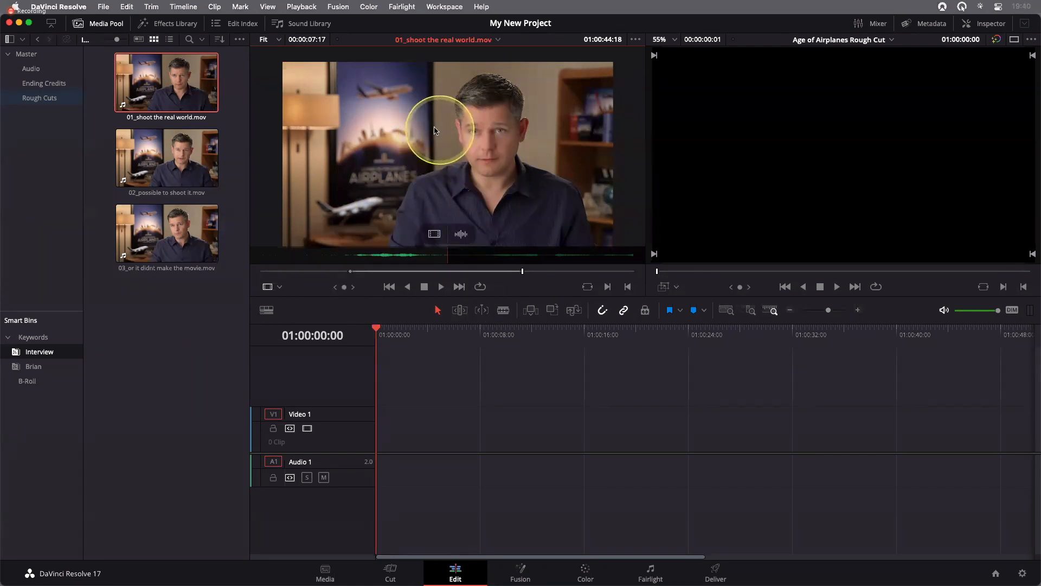
Overwrite the marked section of 01_shoot the real world.mov into the Age of Airplanes Rough Cut timeline
{"action": "left_click_drag", "start_coordinate": [434, 130], "coordinate": [852, 156]}
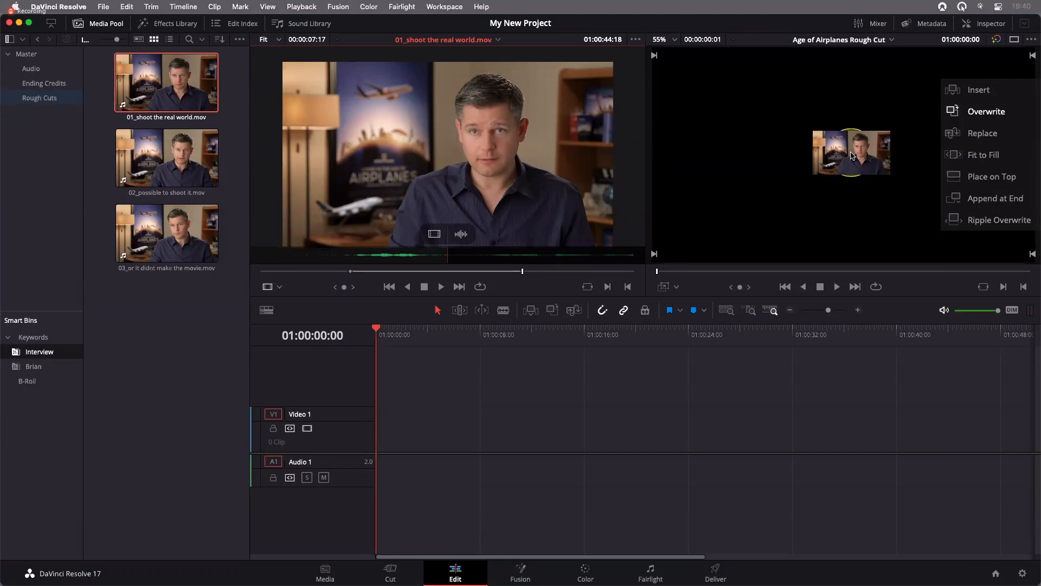
{"action": "mouse_move", "coordinate": [851, 156]}
{"action": "left_mouse_down"}
{"action": "mouse_move", "coordinate": [746, 154]}
{"action": "mouse_move", "coordinate": [867, 155]}
{"action": "mouse_move", "coordinate": [748, 154]}
{"action": "mouse_move", "coordinate": [866, 146]}
{"action": "mouse_move", "coordinate": [850, 147]}
{"action": "left_mouse_up"}
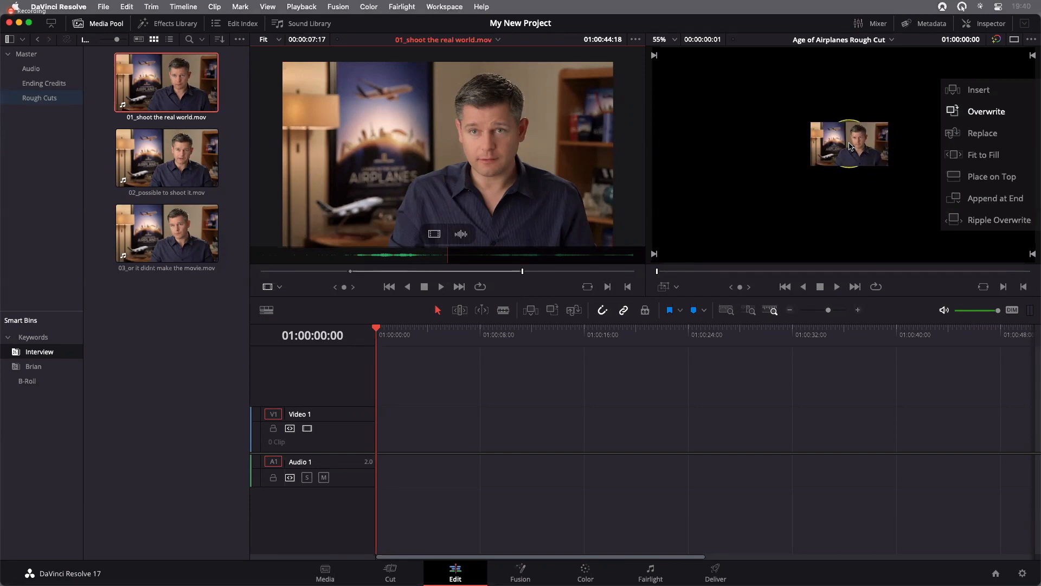
{"action": "mouse_move", "coordinate": [850, 145]}
{"action": "left_mouse_down"}
{"action": "mouse_move", "coordinate": [802, 145]}
{"action": "mouse_move", "coordinate": [831, 146]}
{"action": "left_mouse_up"}
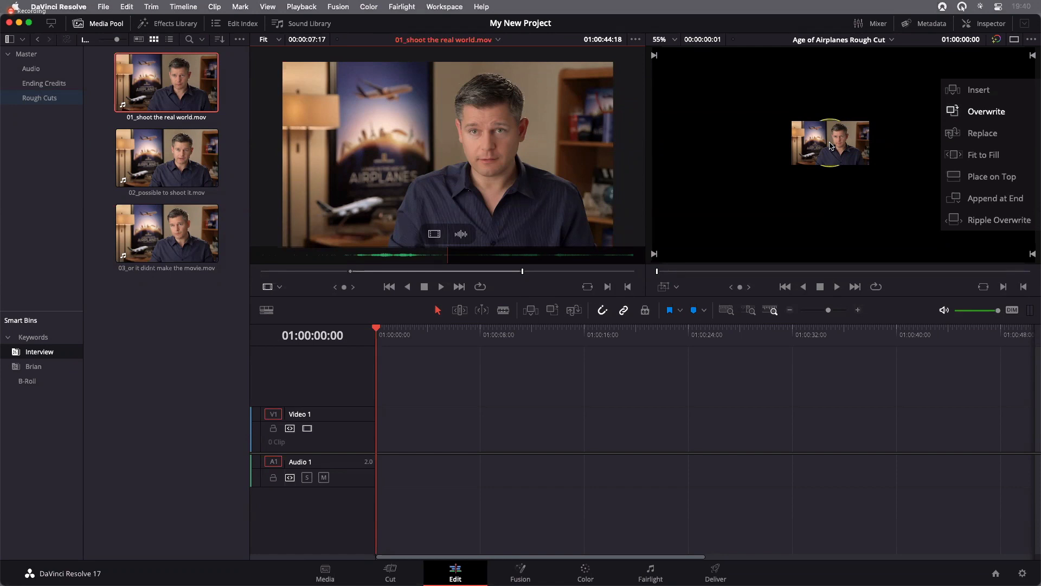
{"action": "mouse_move", "coordinate": [830, 145]}
{"action": "left_mouse_down"}
{"action": "mouse_move", "coordinate": [799, 149]}
{"action": "mouse_move", "coordinate": [851, 150]}
{"action": "mouse_move", "coordinate": [797, 145]}
{"action": "mouse_move", "coordinate": [845, 144]}
{"action": "left_mouse_up"}
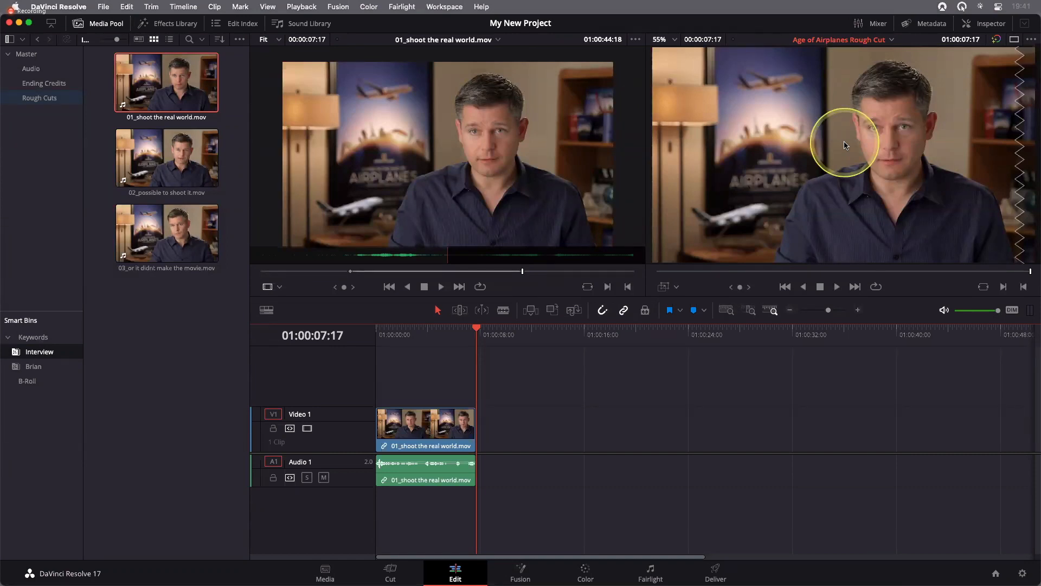
Load 02_possible to shoot it.mov into the source viewer and move its playhead to the clip's start
{"action": "left_click", "coordinate": [461, 136]}
{"action": "scroll", "coordinate": [459, 125], "scroll_direction": "up", "scroll_amount": 2}
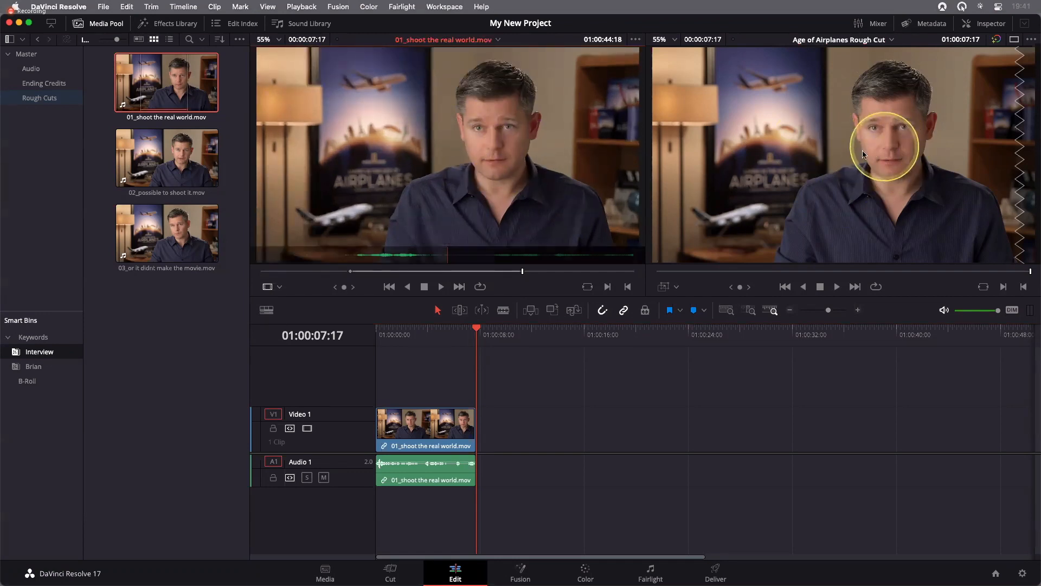
{"action": "mouse_move", "coordinate": [570, 155]}
{"action": "left_mouse_down"}
{"action": "mouse_move", "coordinate": [773, 156]}
{"action": "mouse_move", "coordinate": [557, 158]}
{"action": "left_mouse_up"}
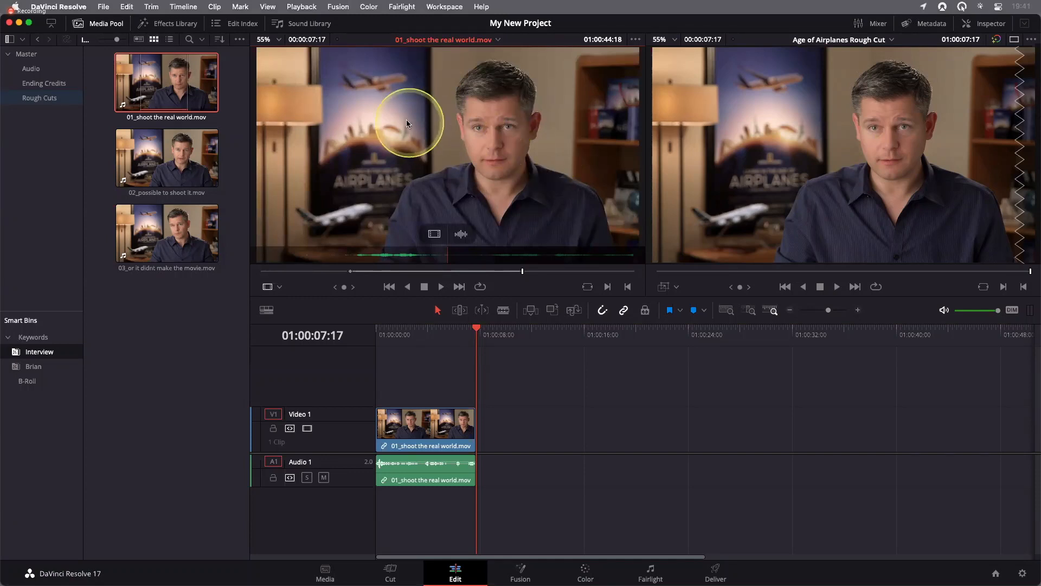
{"action": "left_click", "coordinate": [182, 167]}
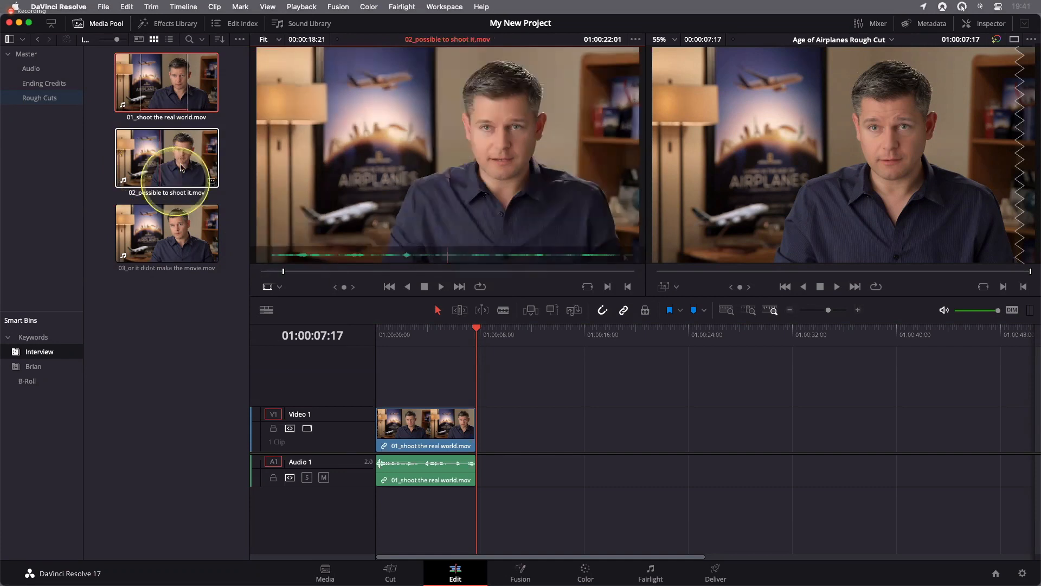
{"action": "left_click", "coordinate": [145, 171]}
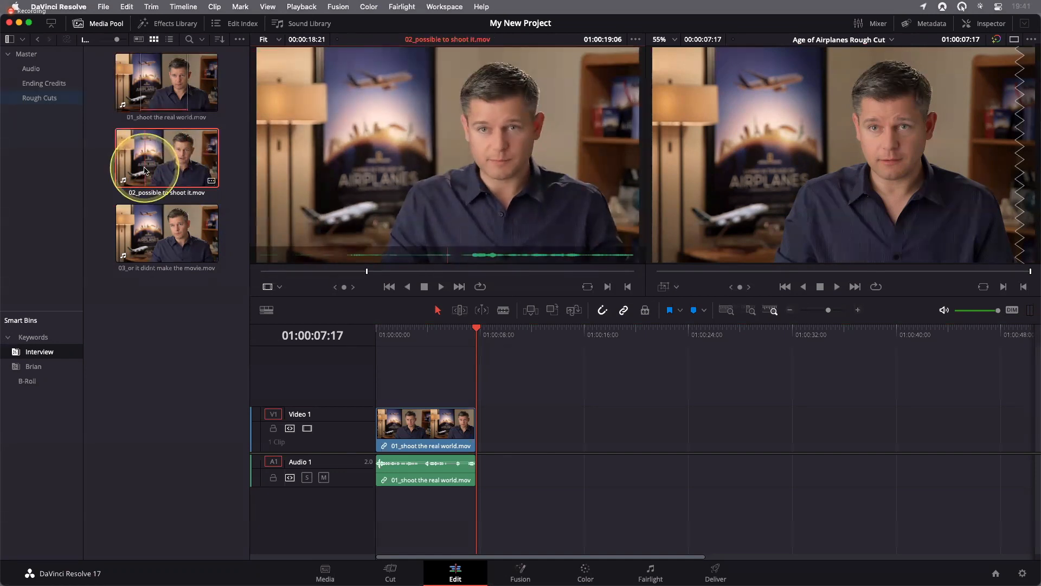
{"action": "left_click", "coordinate": [261, 271]}
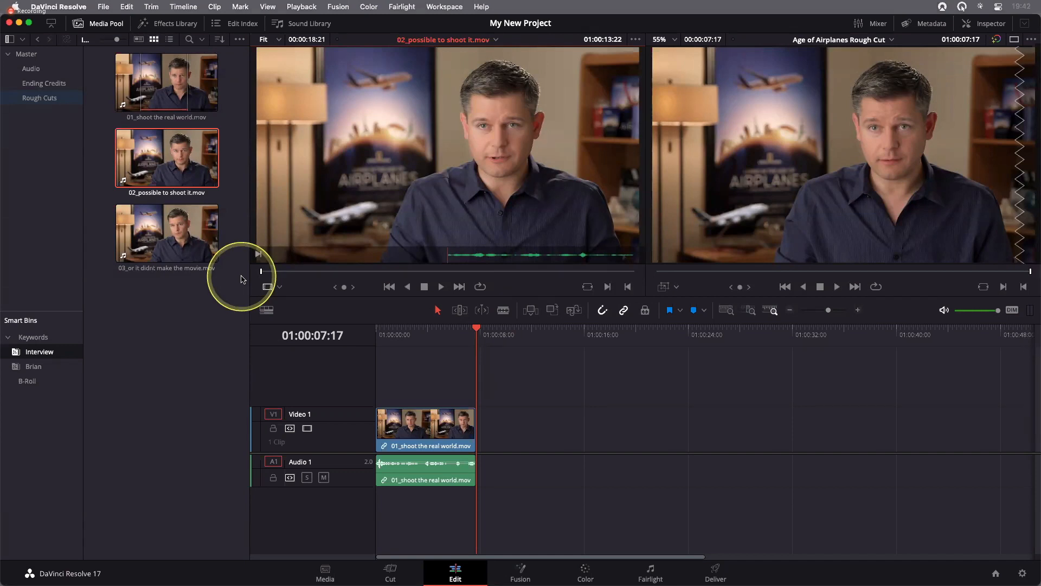
Play the second interview clip to 01:00:22:00, muting the audio during playback and unmuting it after stopping
{"action": "key", "text": "l"}
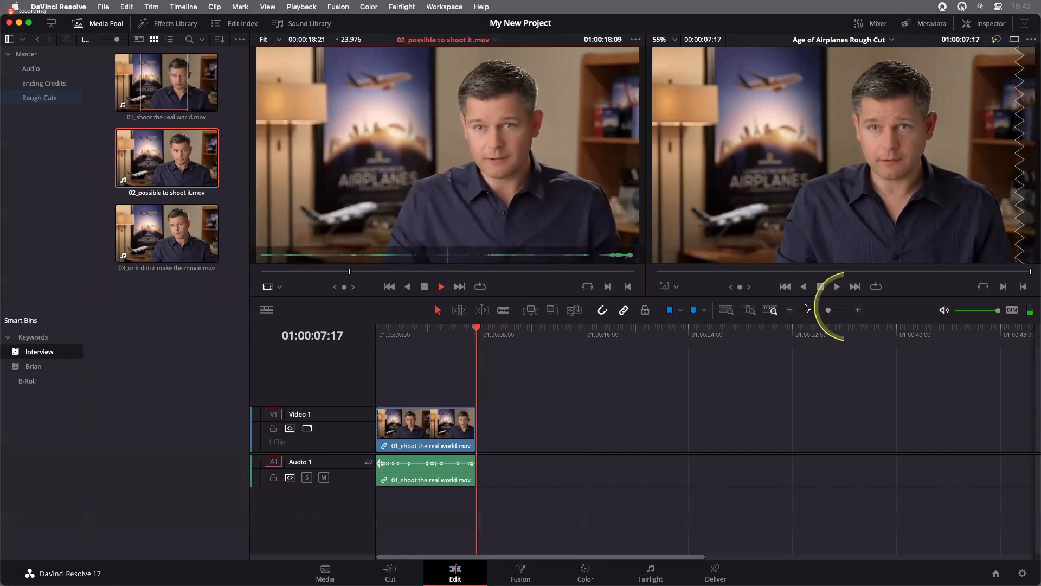
{"action": "left_click", "coordinate": [944, 312]}
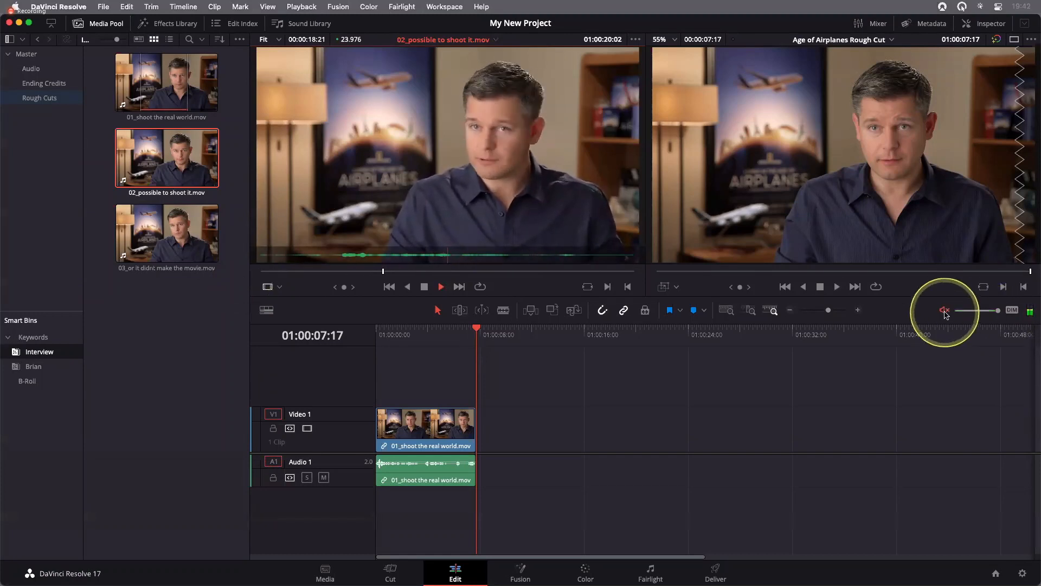
{"action": "key", "text": "k"}
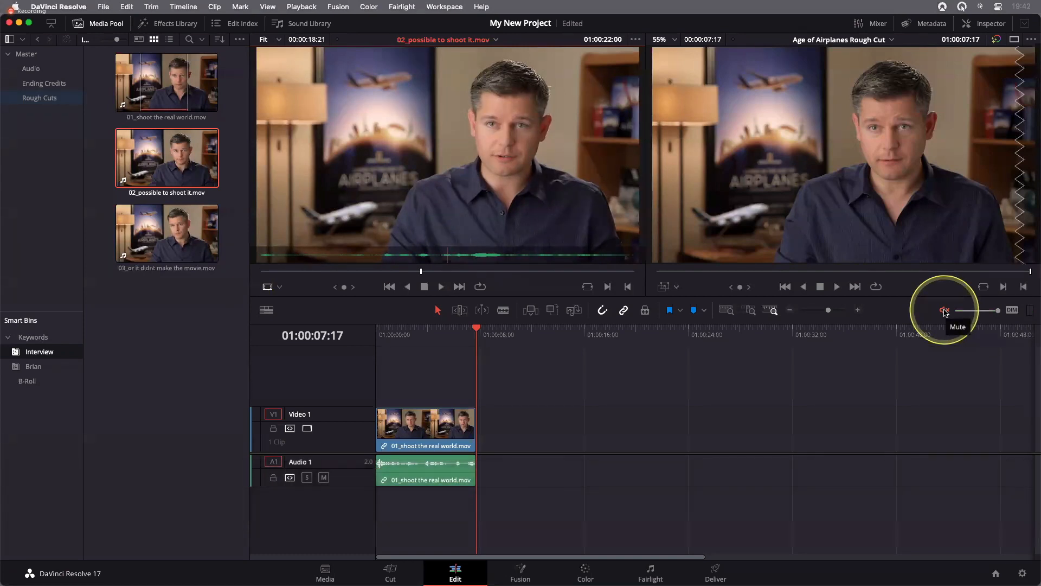
{"action": "left_click", "coordinate": [944, 311]}
Play the clip backward and forward around the pause in speech, stopping at 01:00:19:01
{"action": "key", "text": "j"}
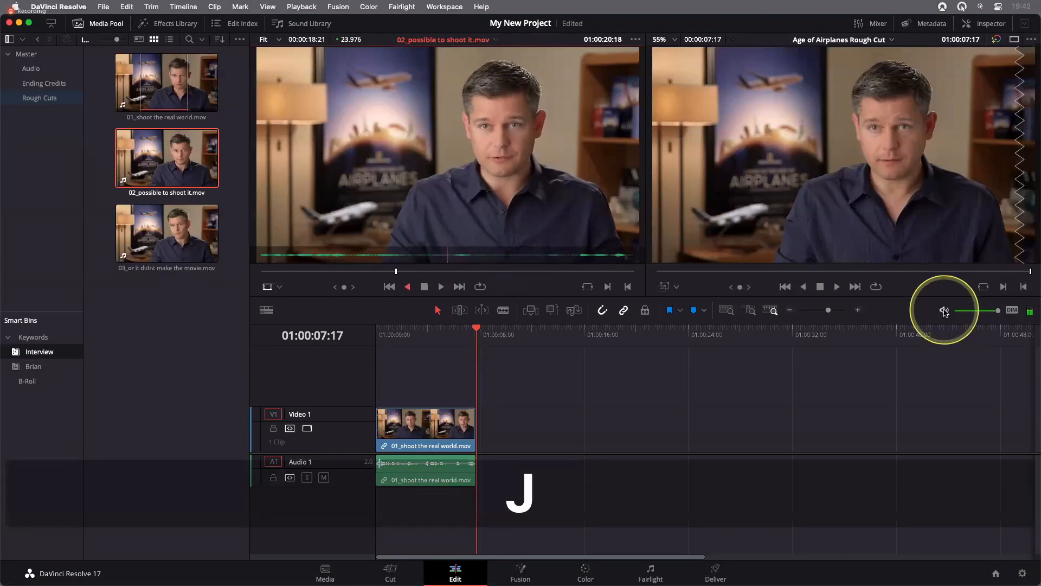
{"action": "key", "text": "k"}
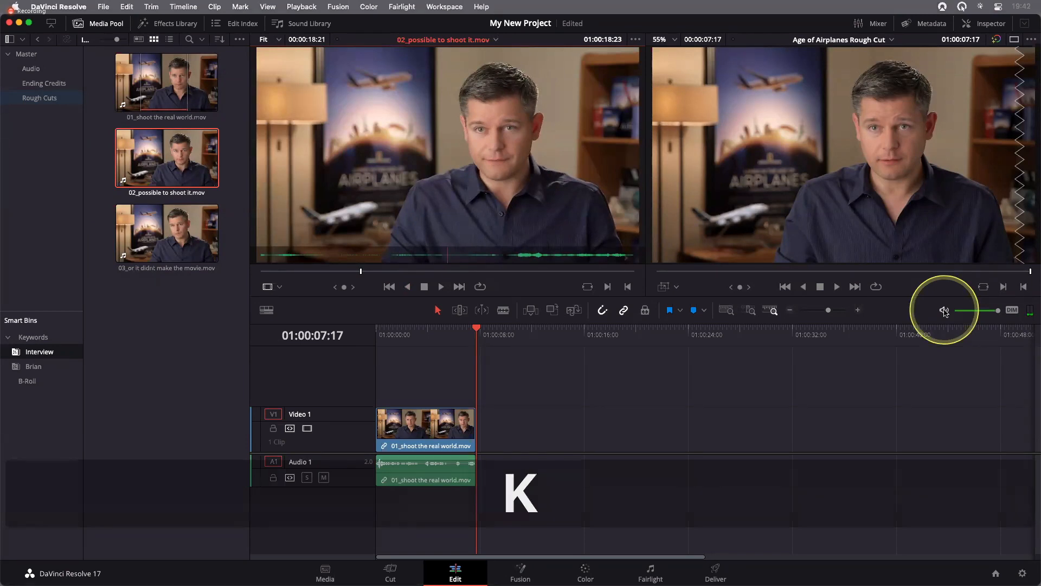
{"action": "key", "text": "l"}
{"action": "key", "text": "j"}
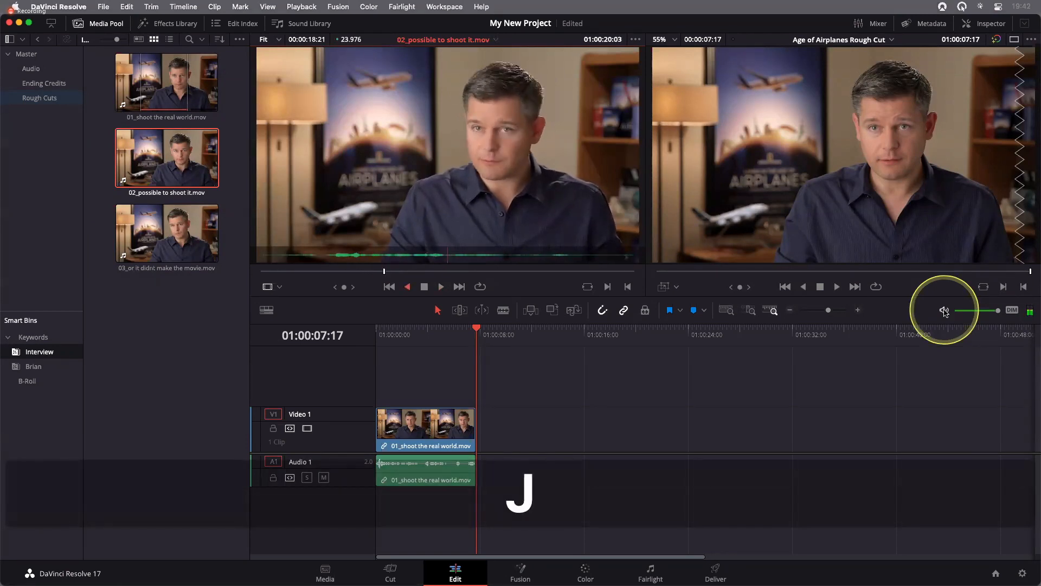
{"action": "key", "text": "k"}
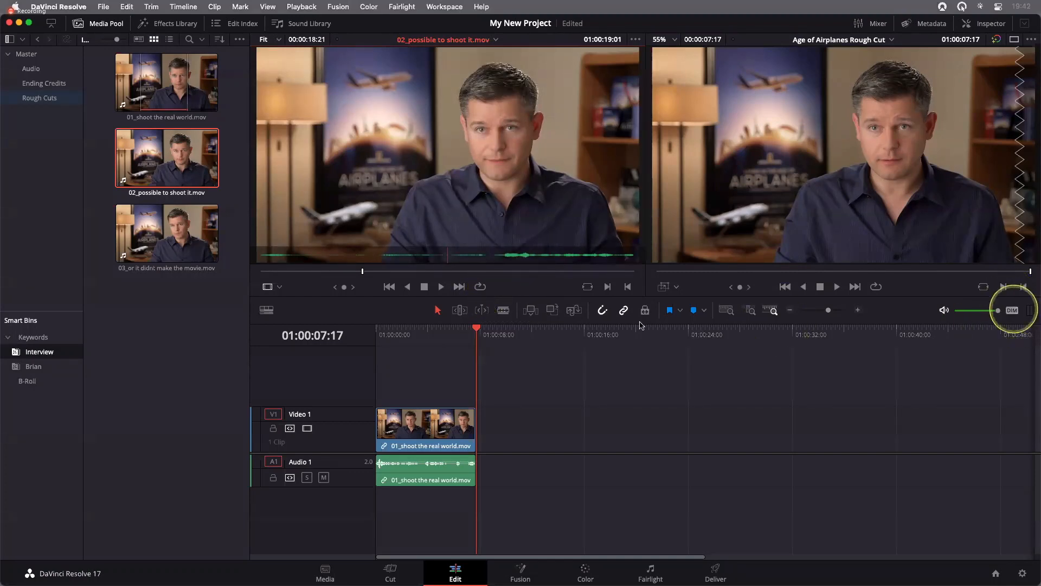
With the audio dimmed, fast-forward the clip to its end and play it back in reverse at high speed
{"action": "key", "text": "l"}
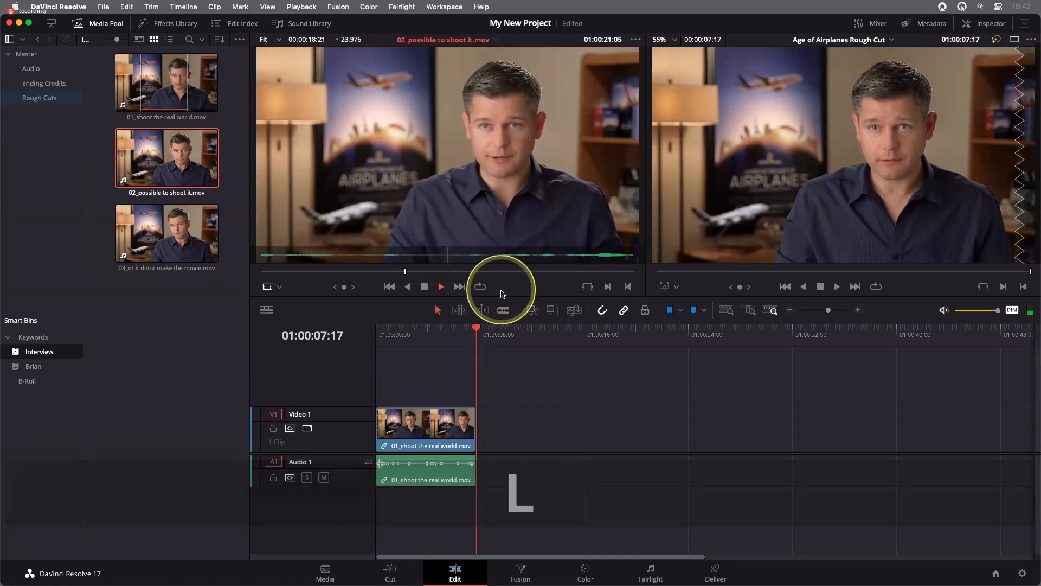
{"action": "key", "text": "l"}
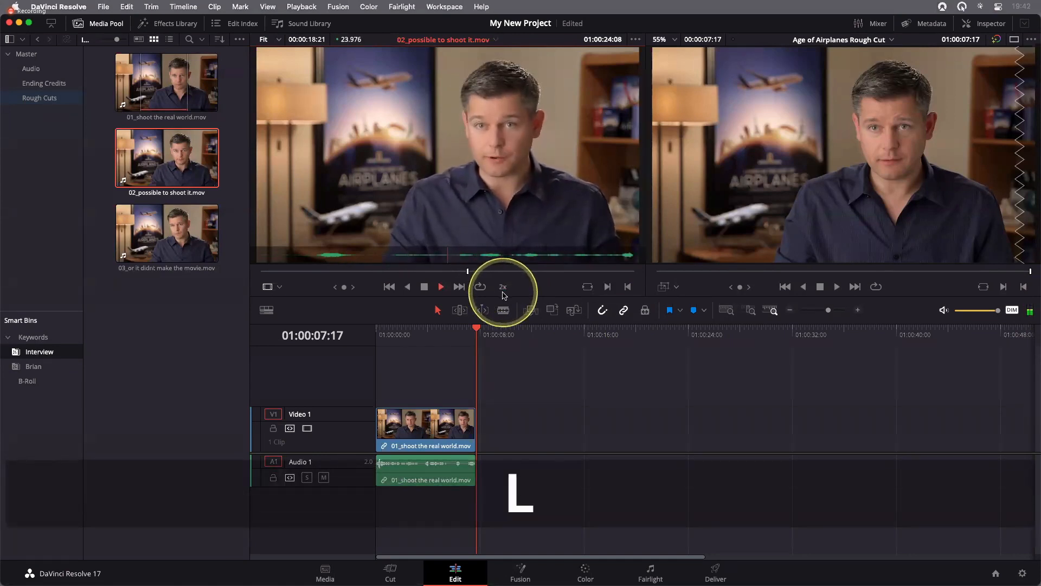
{"action": "key", "text": "l"}
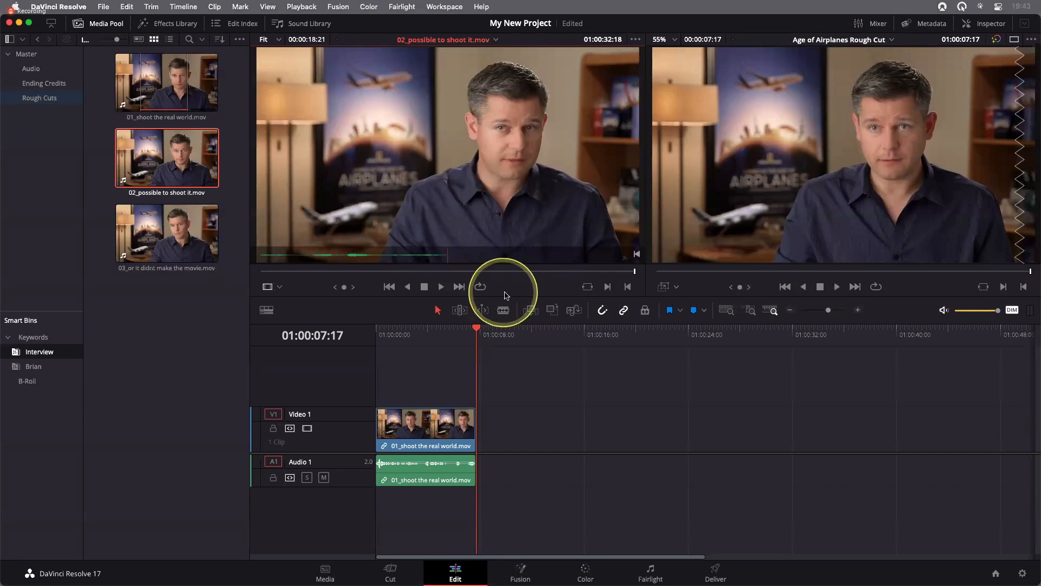
{"action": "key", "text": "j"}
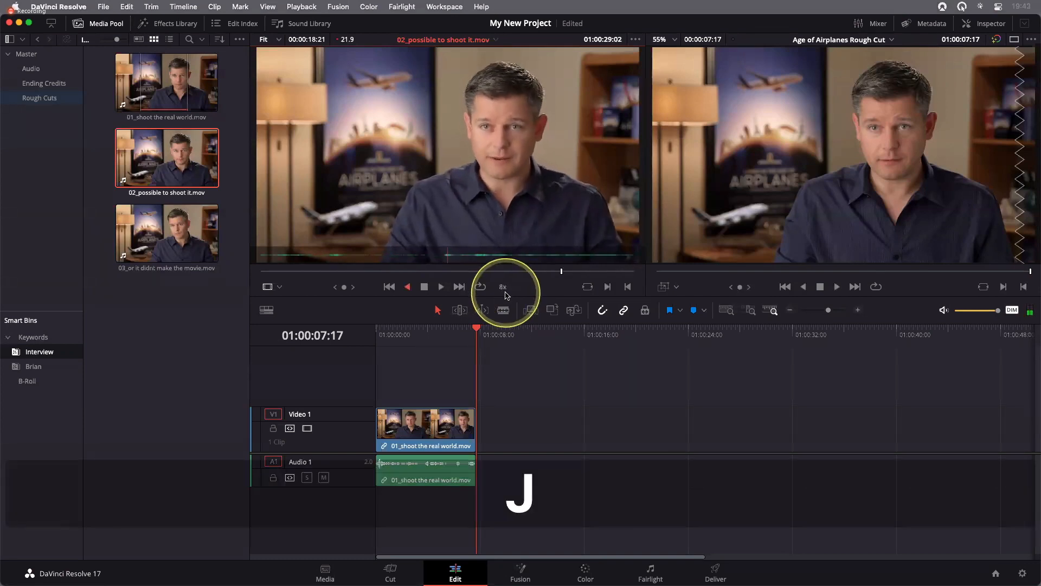
{"action": "key", "text": "k"}
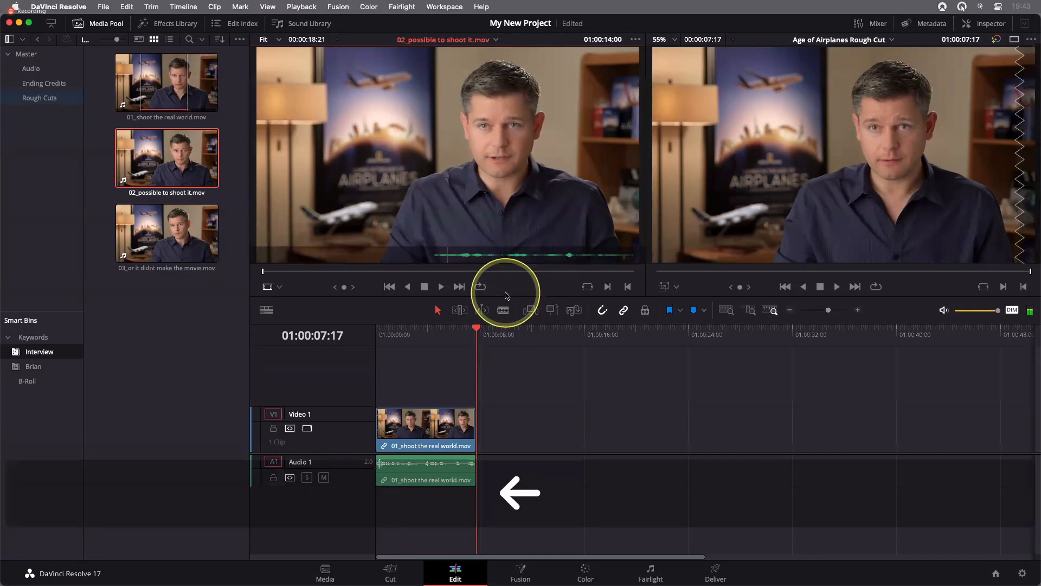
Scrub frame by frame and slowly back and forth near the clip's start to 01:00:15:01, and turn off audio dimming
{"action": "key", "text": "Left"}
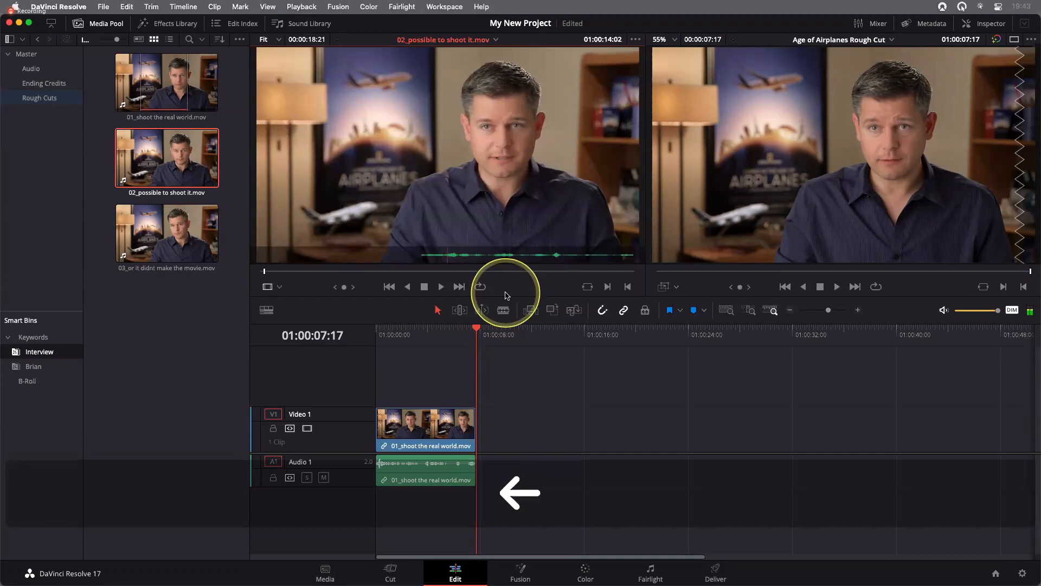
{"action": "key", "text": "k"}
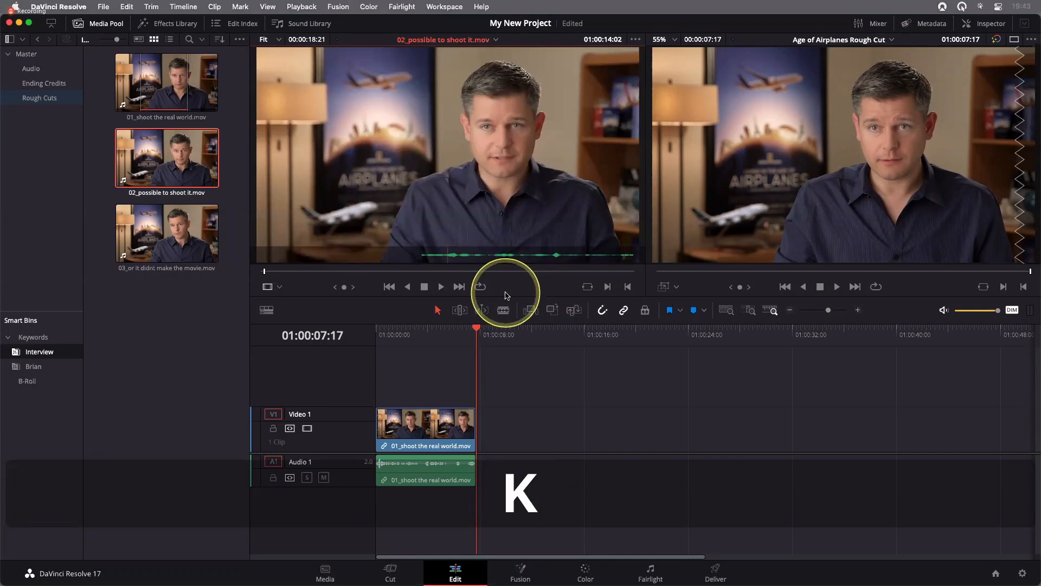
{"action": "key", "text": "l"}
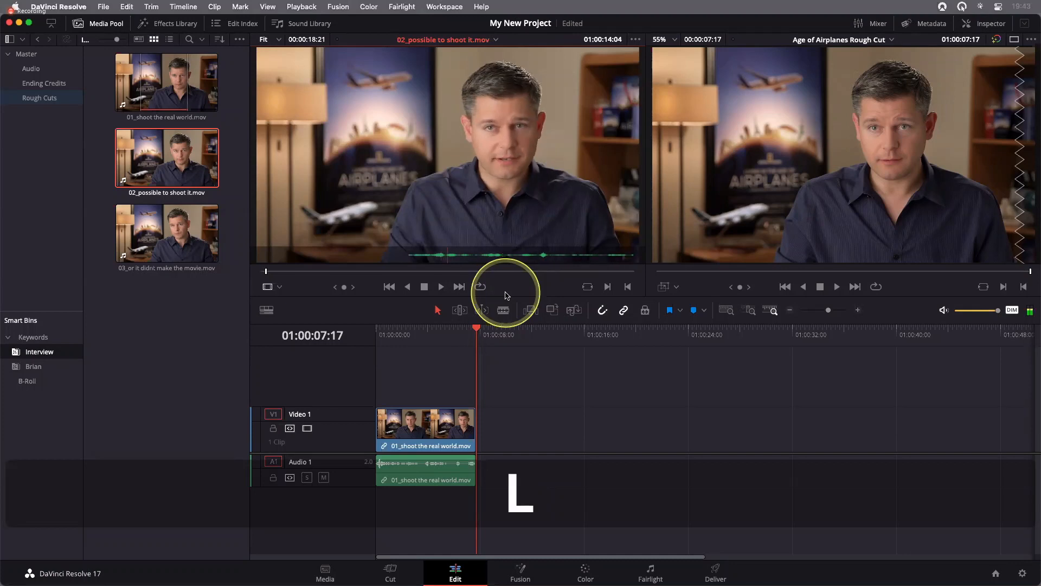
{"action": "key", "text": "j"}
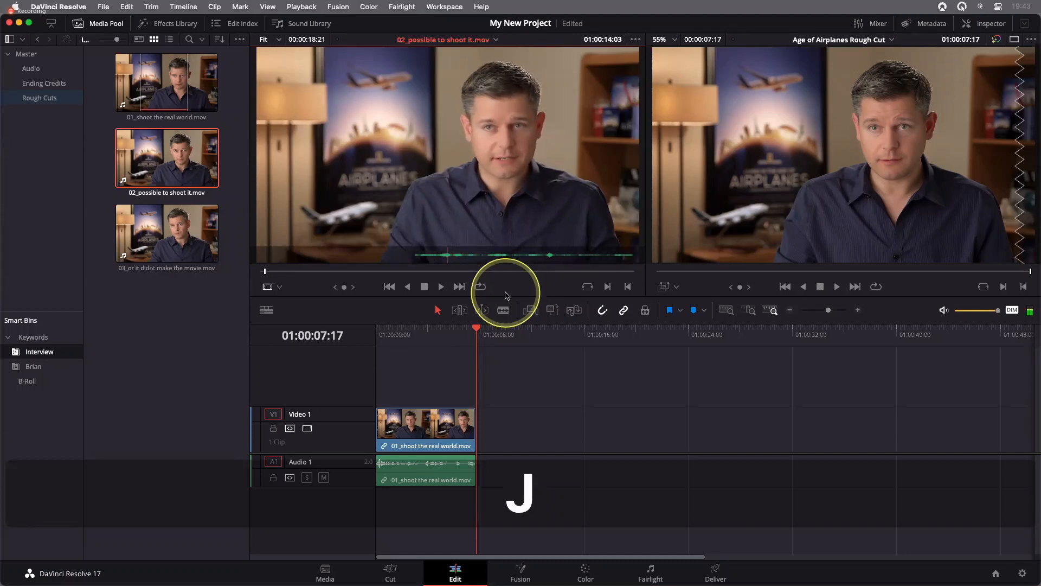
{"action": "key", "text": "l"}
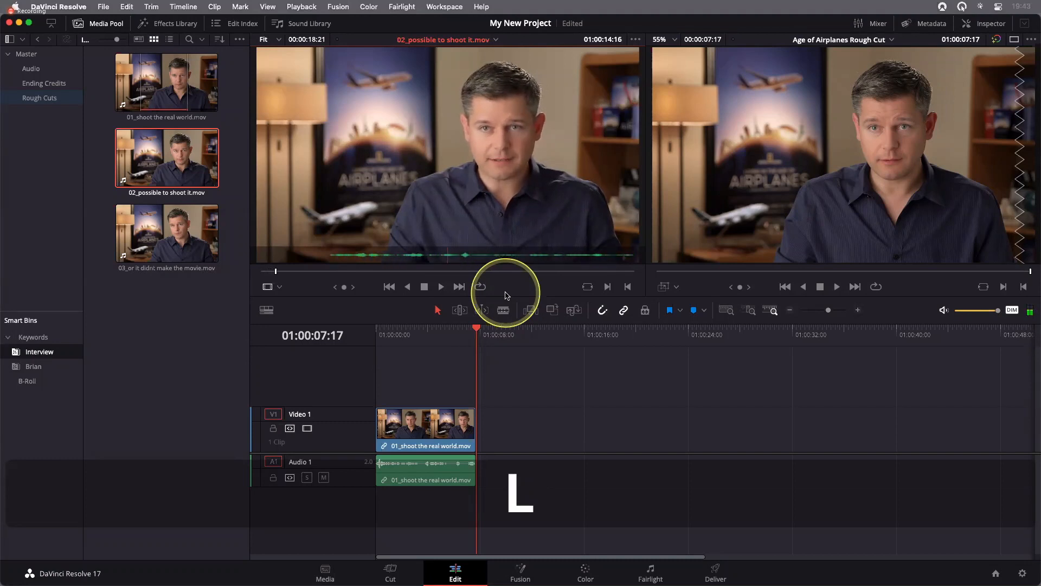
{"action": "key", "text": "j"}
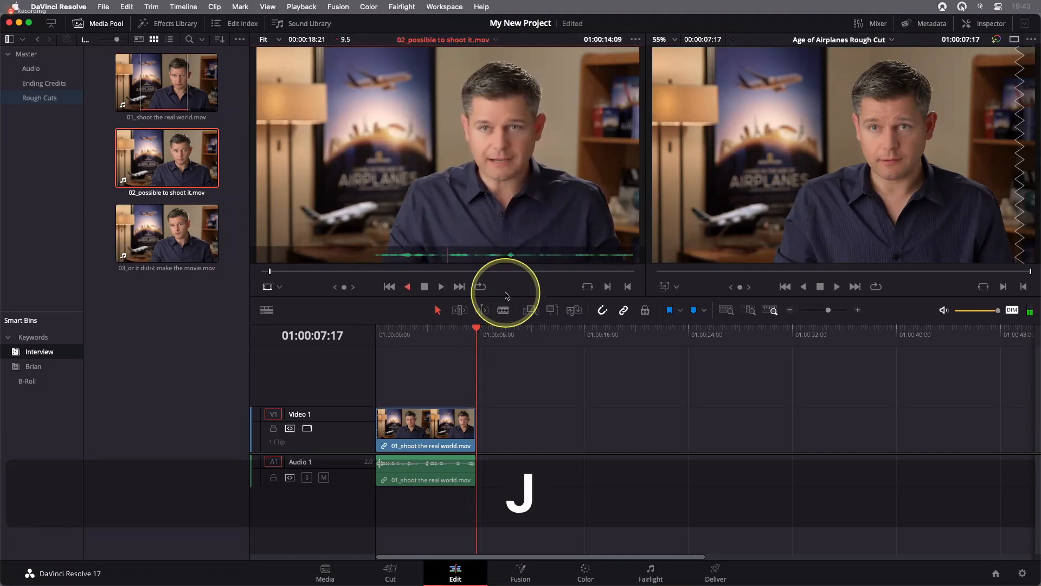
{"action": "key", "text": "l"}
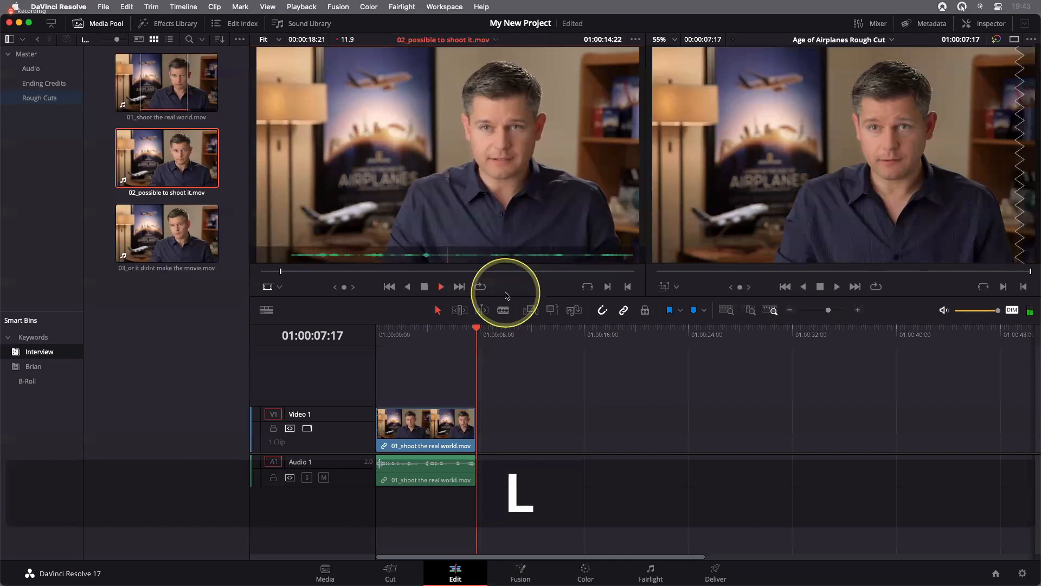
{"action": "key", "text": "j"}
{"action": "key", "text": "l"}
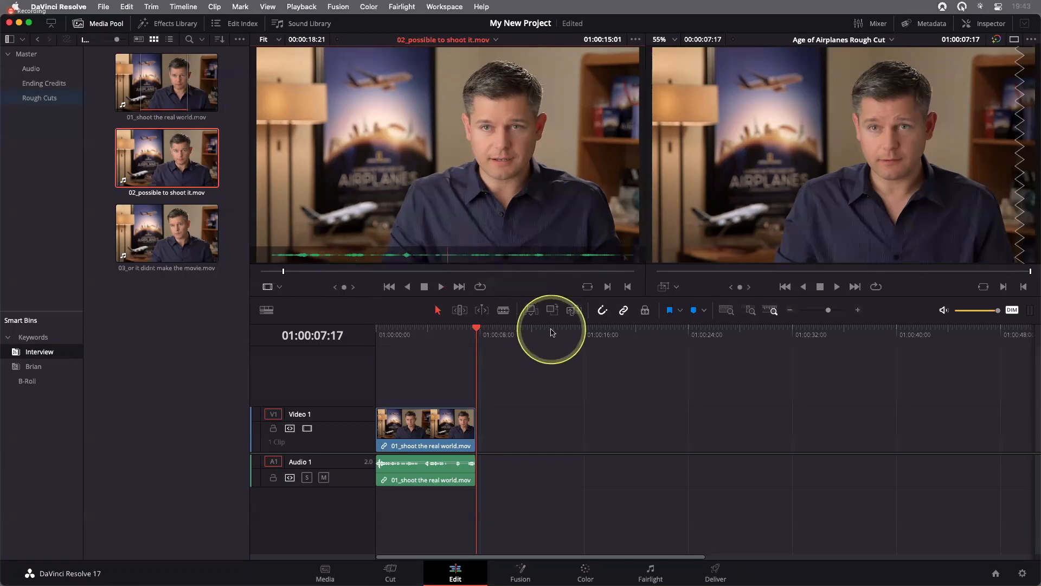
{"action": "left_click", "coordinate": [1012, 310]}
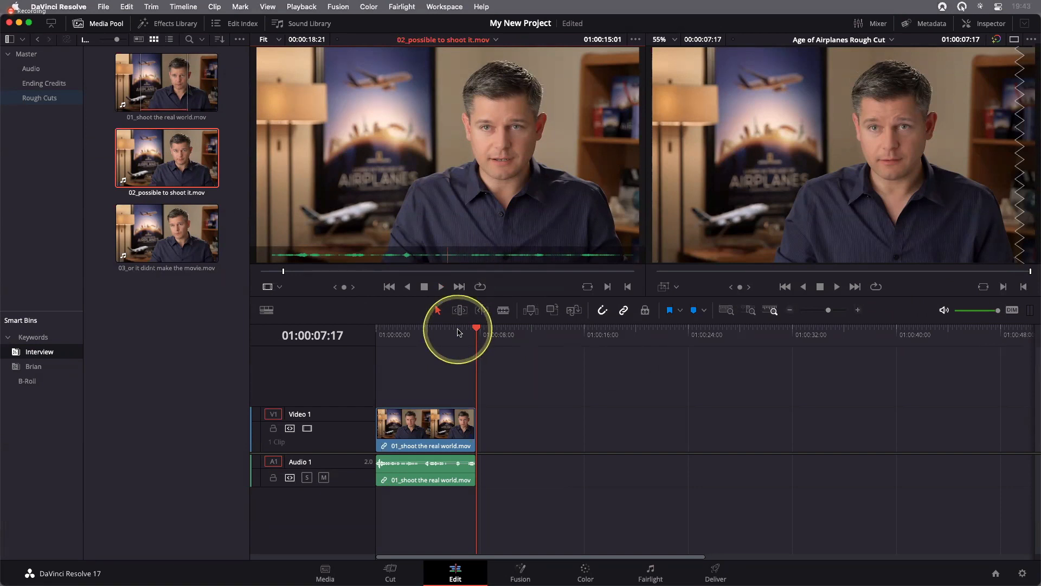
Play from the clip's start to the pause before the phrase, fine-tune the playhead to 01:00:19:00, and mark an In point
{"action": "left_click", "coordinate": [263, 271]}
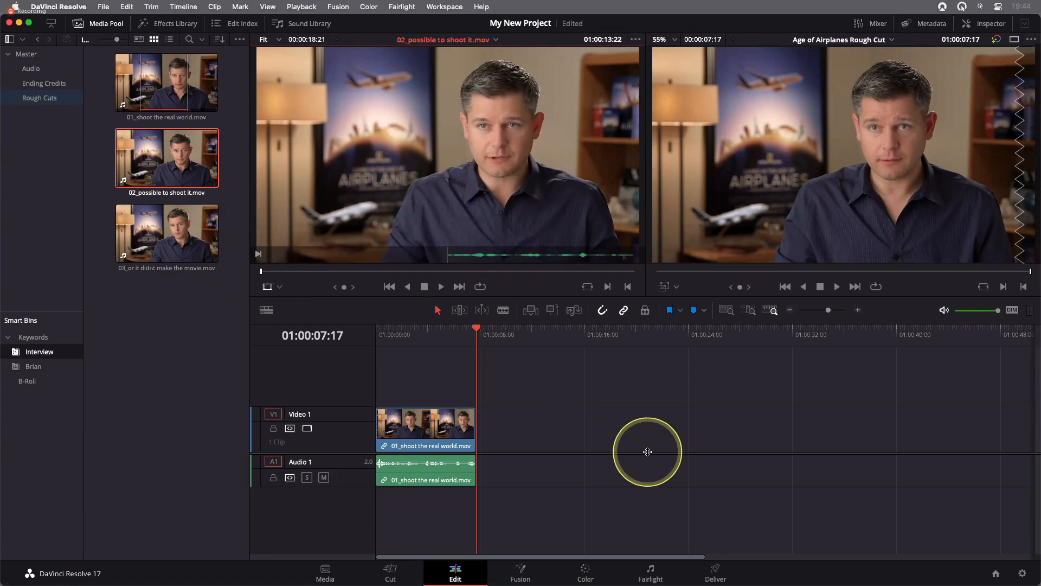
{"action": "key", "text": "l"}
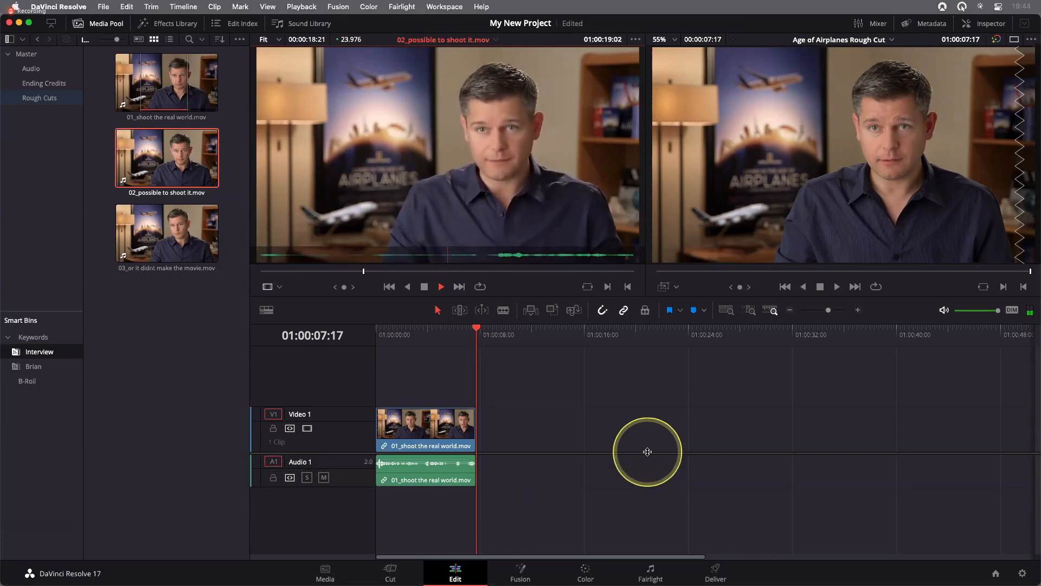
{"action": "key", "text": "k"}
{"action": "key", "text": "j"}
{"action": "key", "text": "k"}
{"action": "key", "text": "l"}
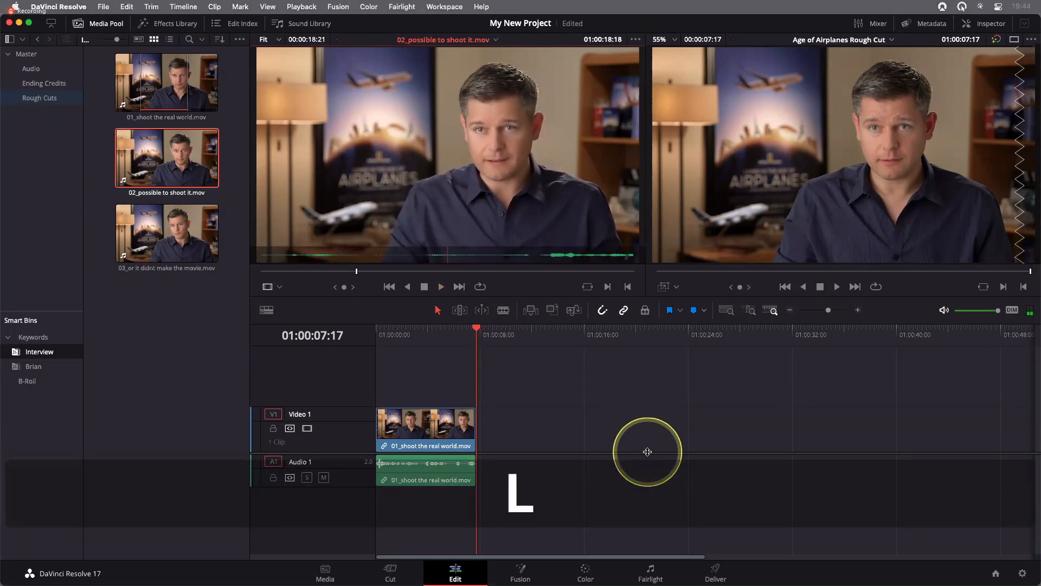
{"action": "key", "text": "shift+s"}
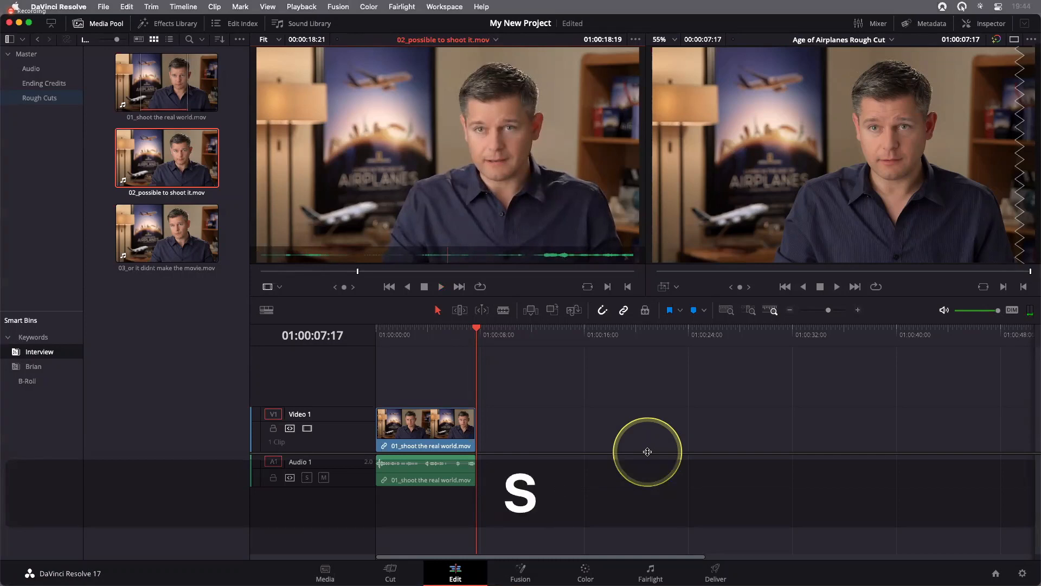
{"action": "key", "text": "k"}
{"action": "key", "text": "l"}
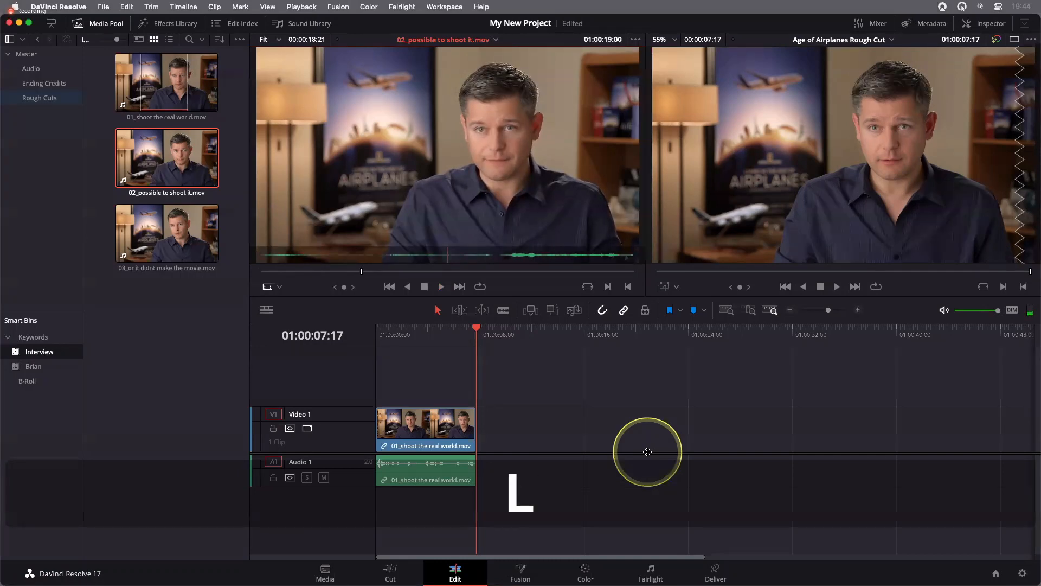
{"action": "key", "text": "j"}
{"action": "key", "text": "l"}
{"action": "key", "text": "l"}
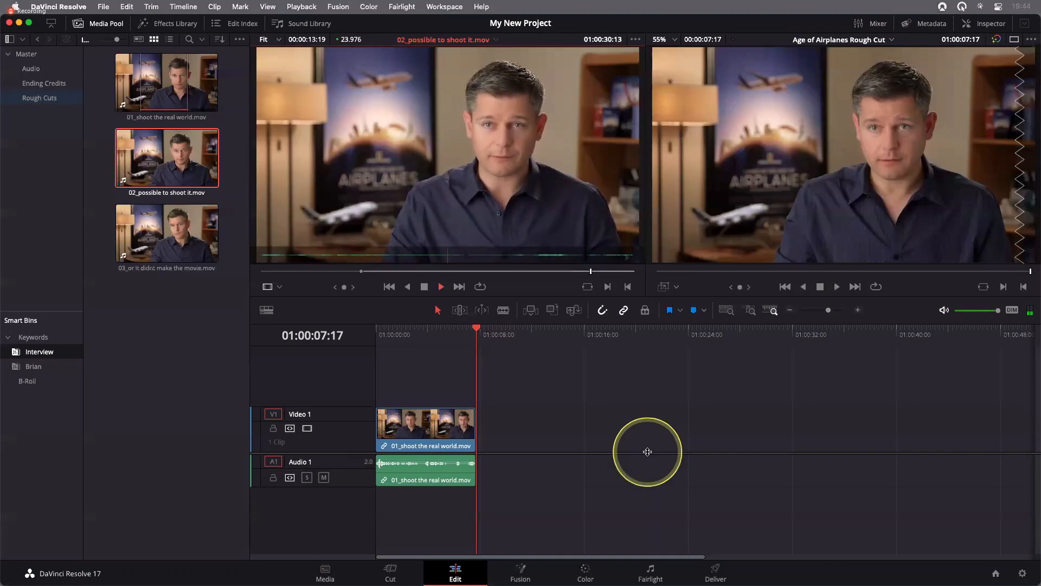
Play to the end of the spoken phrase, fine-tune the source playhead to 01:00:31:10, and mark an Out point
{"action": "key", "text": "k"}
{"action": "key", "text": "j"}
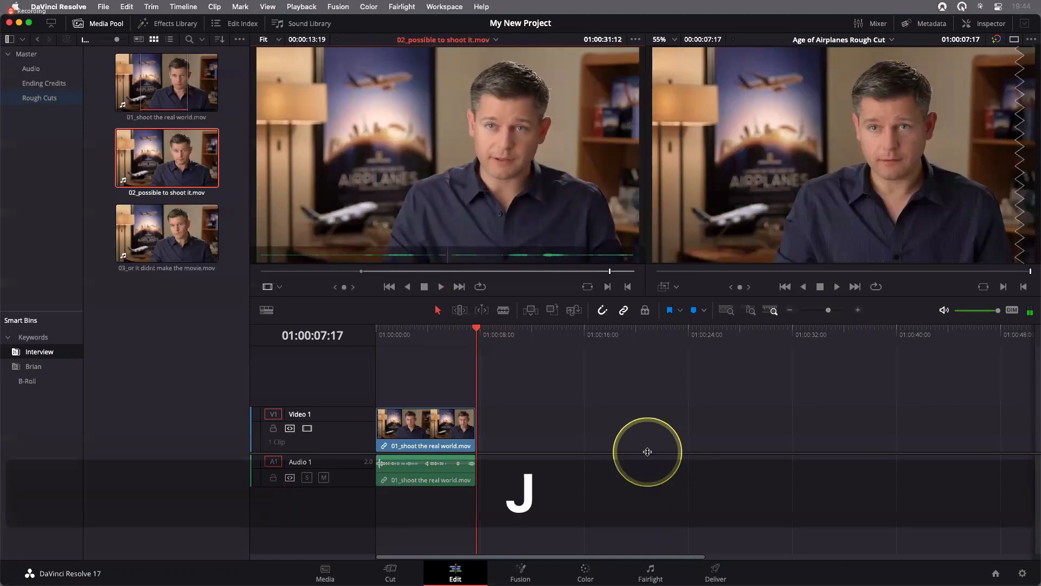
{"action": "key", "text": "l"}
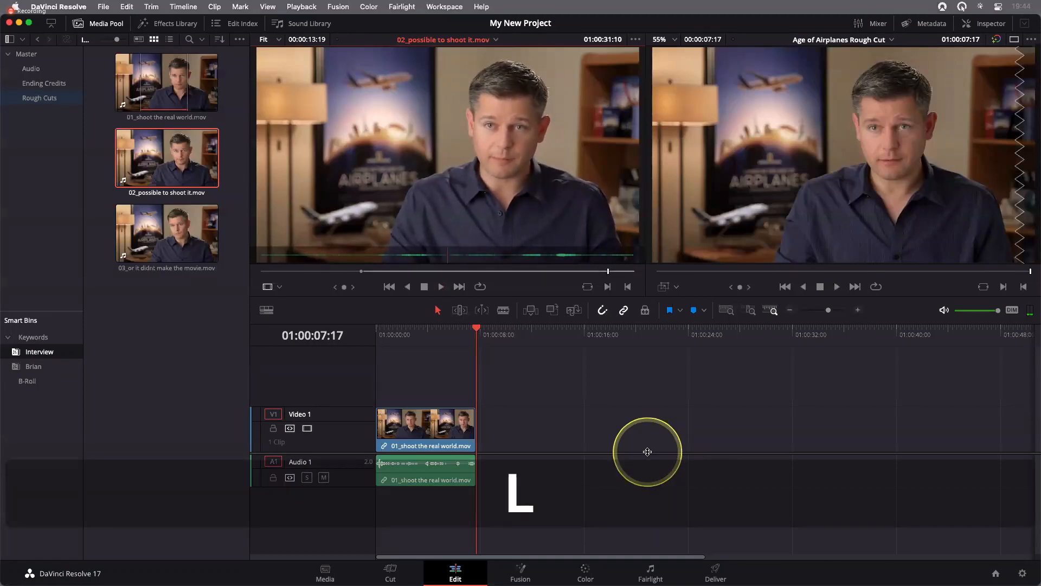
{"action": "key", "text": "o"}
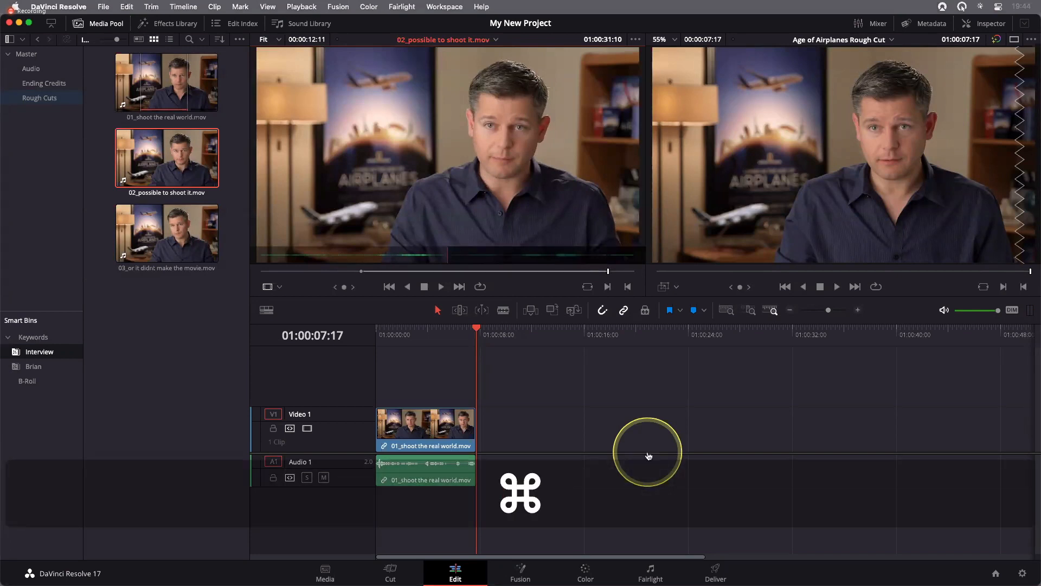
Switch to the Keynote presentation and advance the slides
{"action": "key", "text": "super+Tab"}
{"action": "key", "text": "Right"}
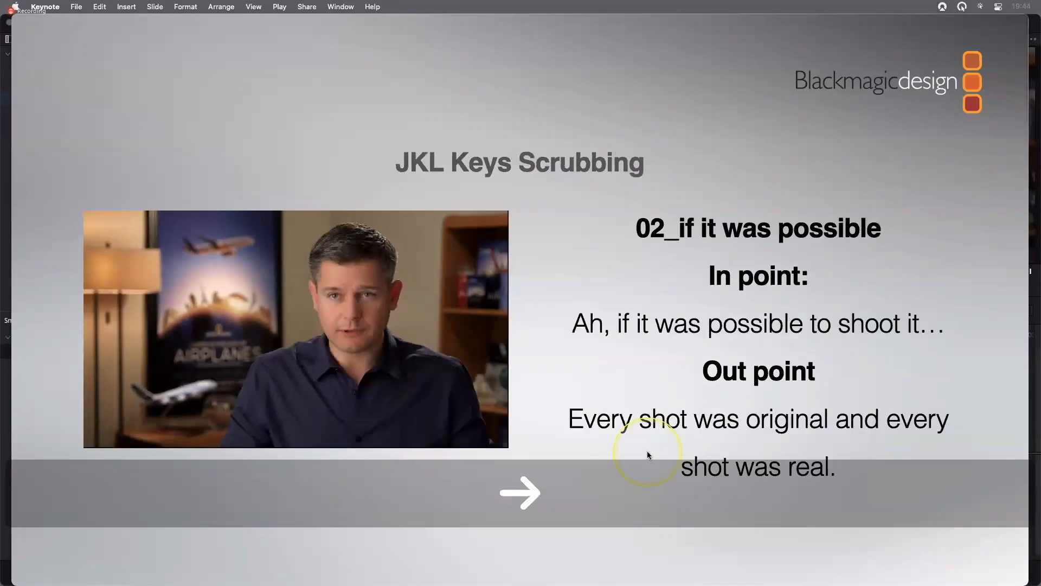
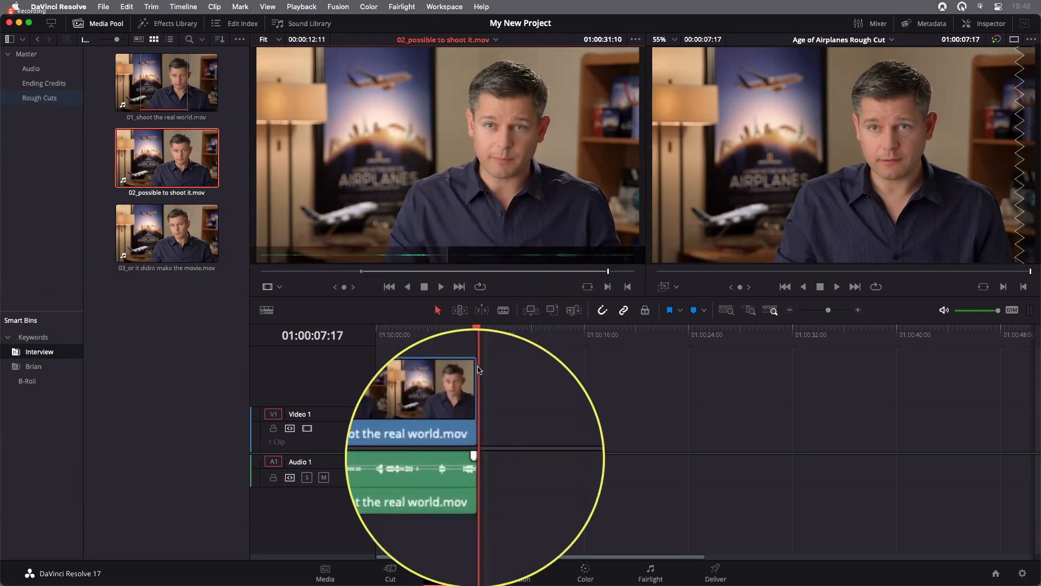
Place the timeline playhead at the first clip's end, 01:00:07:17, and overwrite the marked 02_possible to shoot it.mov range into the timeline there
{"action": "left_click_drag", "start_coordinate": [413, 341], "coordinate": [425, 339]}
{"action": "left_click", "coordinate": [550, 439]}
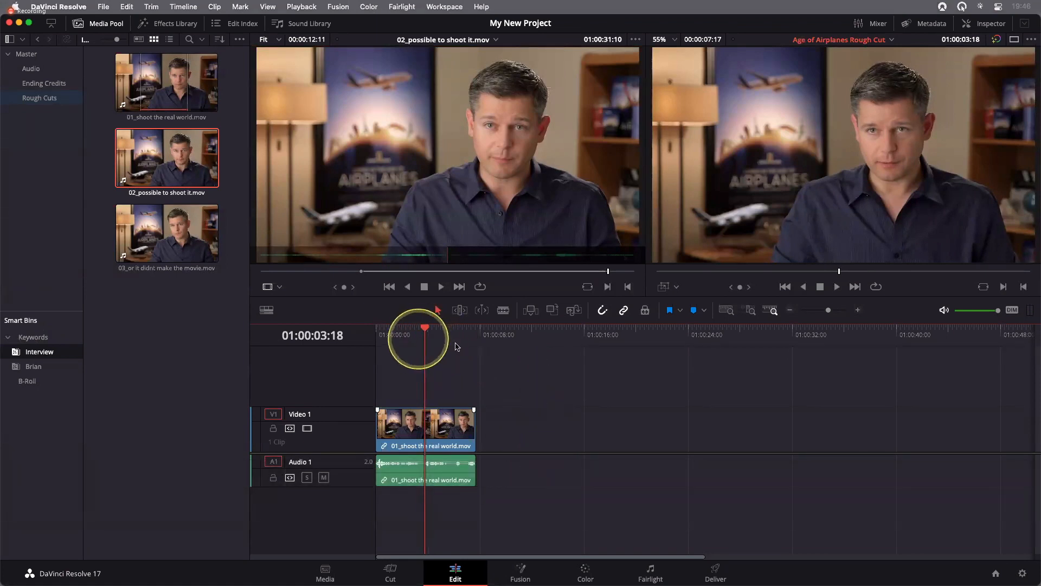
{"action": "left_click_drag", "start_coordinate": [456, 346], "coordinate": [542, 380]}
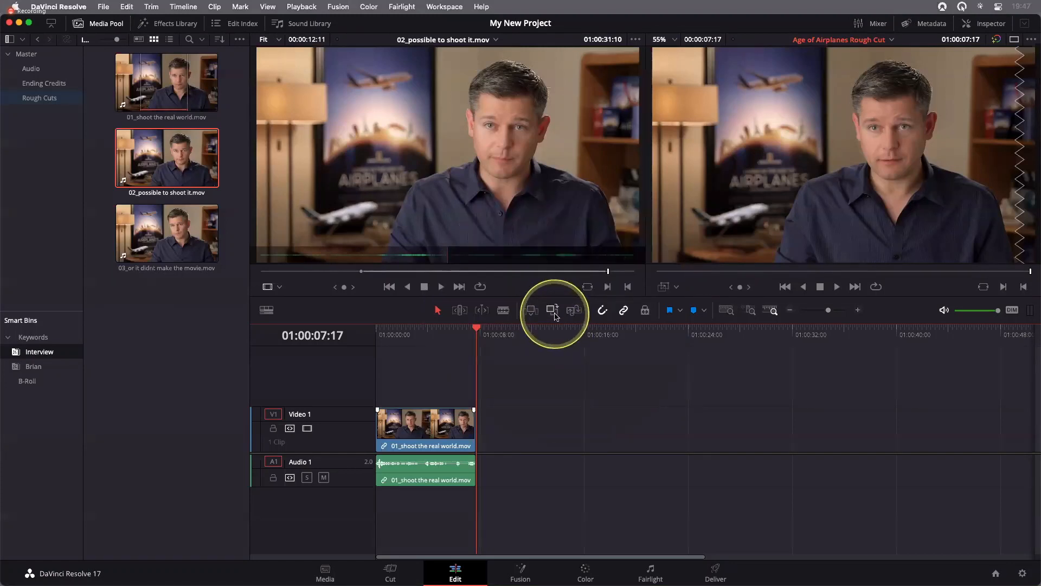
{"action": "key", "text": "F10"}
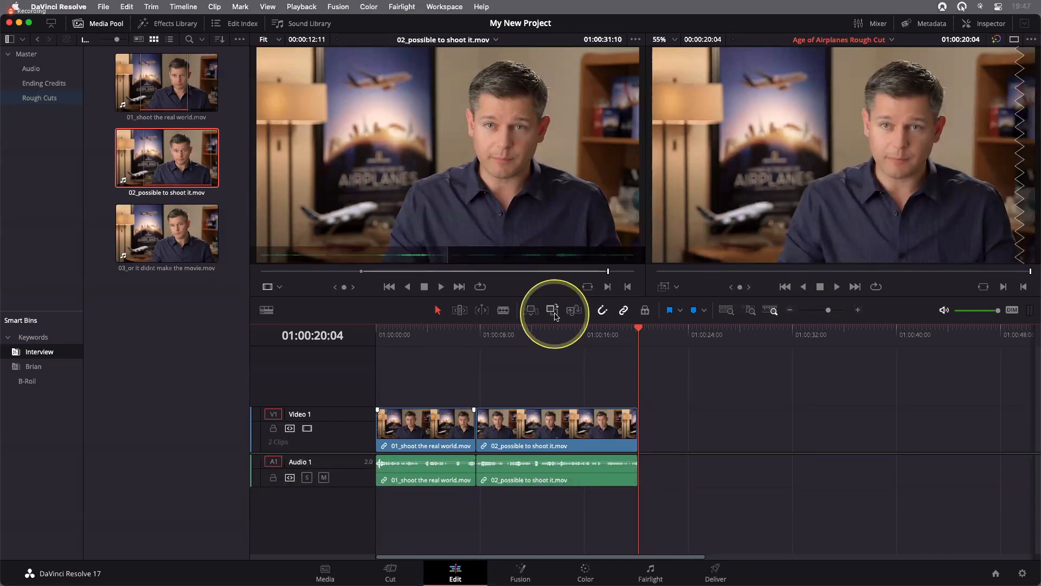
Fit the whole edit in the timeline, step through its edit points, and park on the cut between the two interview clips to review it
{"action": "left_click", "coordinate": [726, 313]}
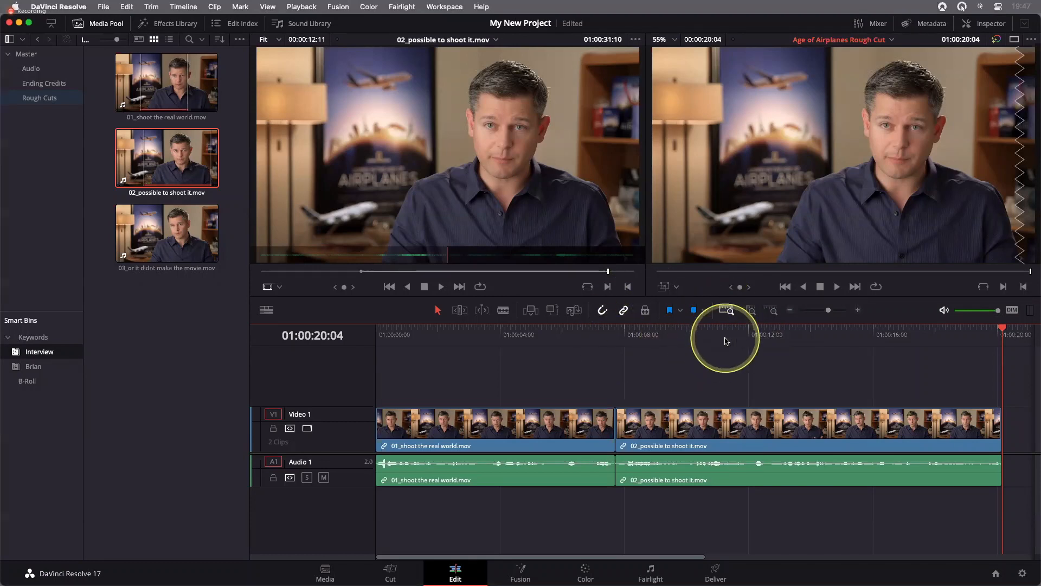
{"action": "key", "text": "Up"}
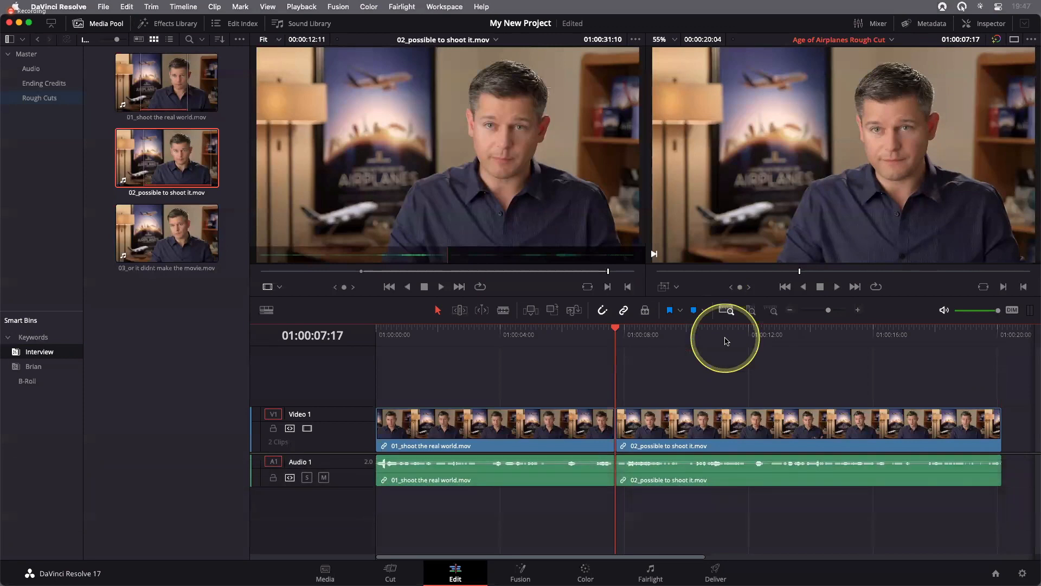
{"action": "key", "text": "Up"}
{"action": "key", "text": "Down"}
{"action": "key", "text": "Up"}
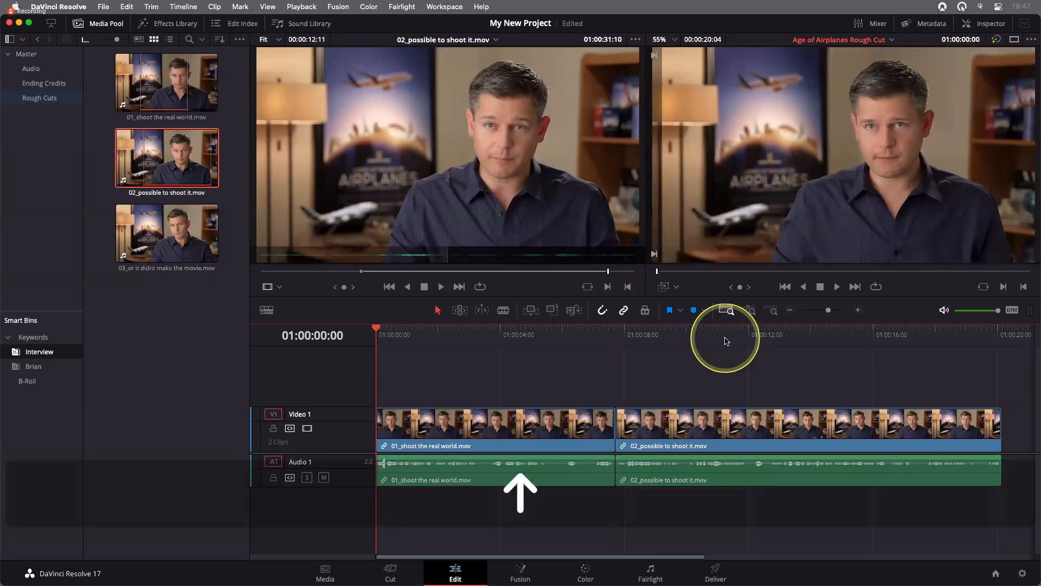
{"action": "key", "text": "Down"}
{"action": "key", "text": "Down"}
{"action": "key", "text": "Up"}
{"action": "key", "text": "Up"}
{"action": "key", "text": "Down"}
{"action": "key", "text": "Up"}
{"action": "key", "text": "Down"}
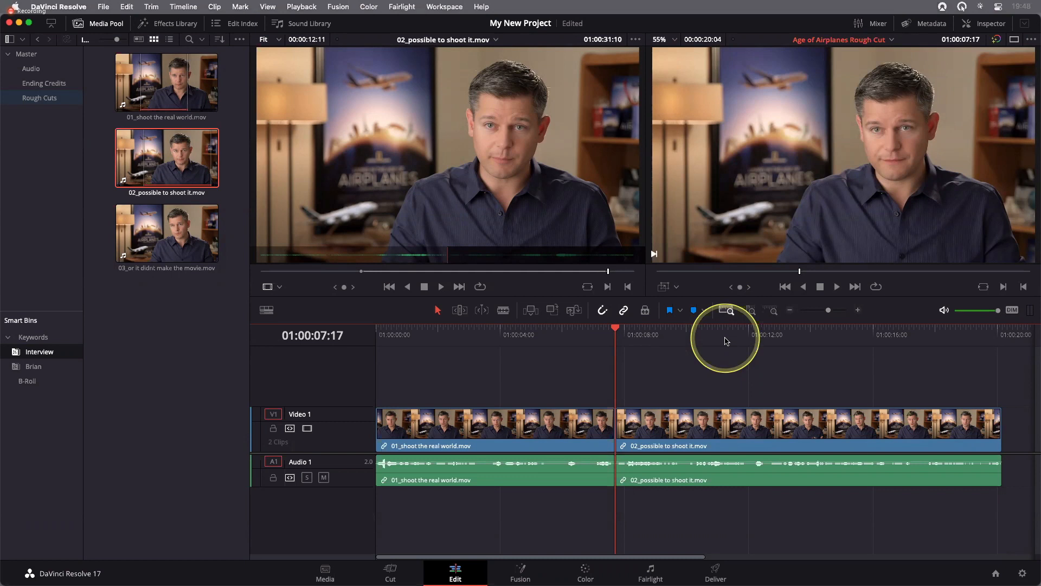
{"action": "key", "text": "slash"}
{"action": "key", "text": "slash"}
Open the B-Roll smart bin, load 01 ST MAARTEN_LANDING.mov in the source viewer, and scrub to 10:05:11:01
{"action": "left_click", "coordinate": [62, 381]}
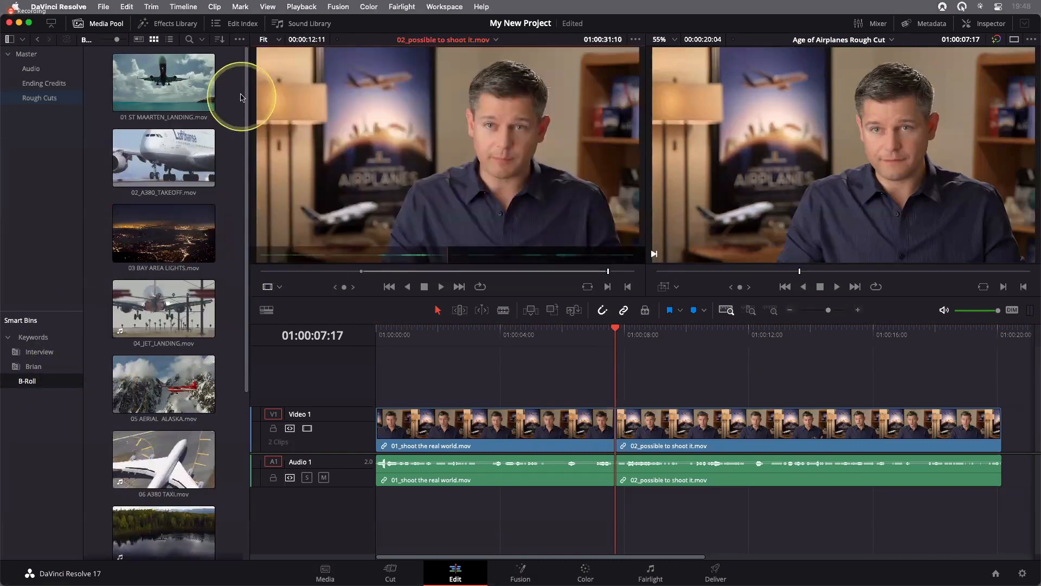
{"action": "left_click", "coordinate": [179, 79]}
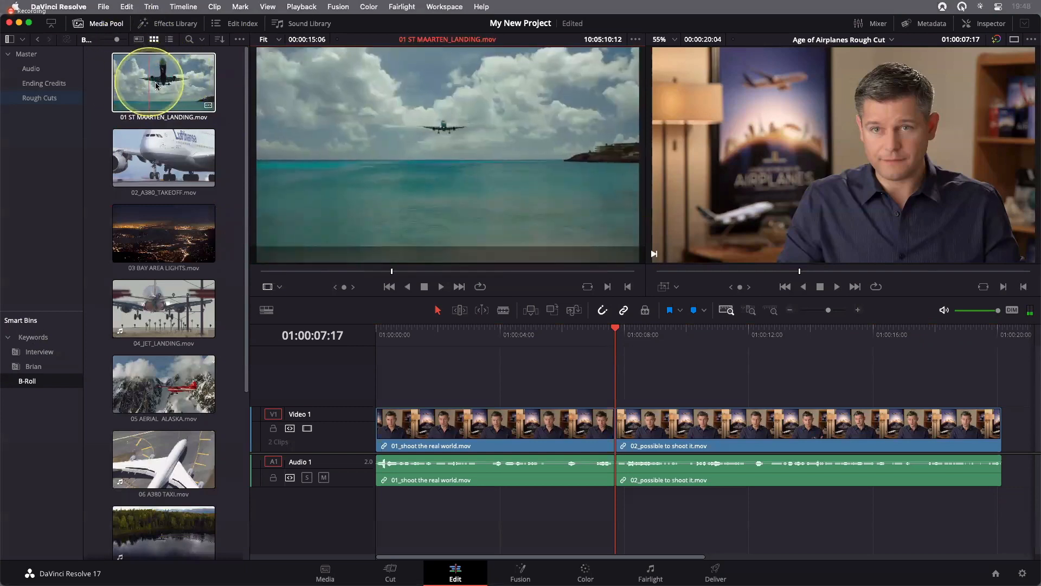
{"action": "double_click", "coordinate": [156, 85]}
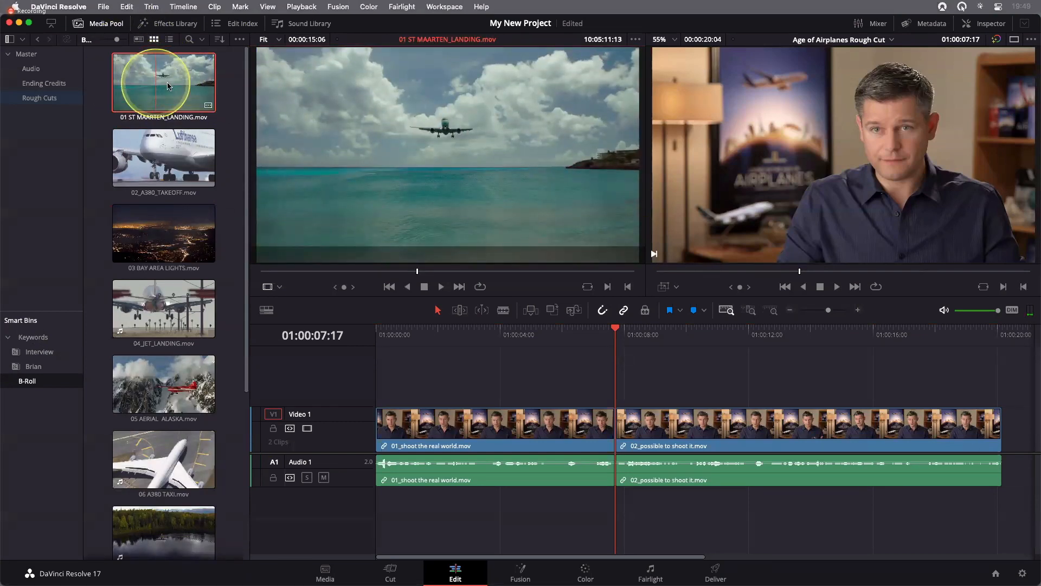
{"action": "left_click_drag", "start_coordinate": [352, 272], "coordinate": [406, 272]}
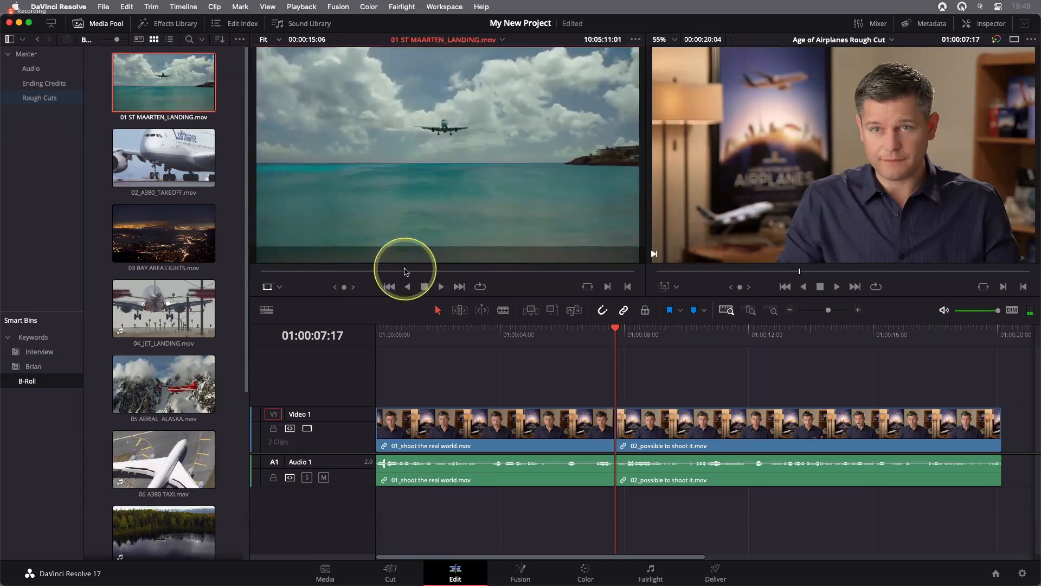
Shuttle the landing clip back and forth to 10:05:12:09 and mark an In point there
{"action": "key", "text": "l"}
{"action": "key", "text": "l"}
{"action": "key", "text": "j"}
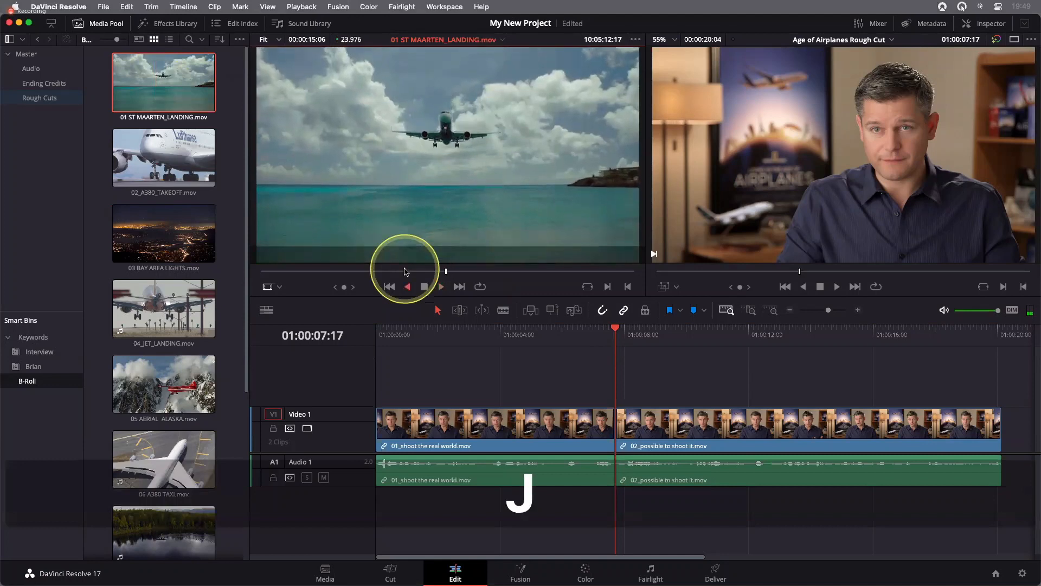
{"action": "key", "text": "l"}
{"action": "key", "text": "k"}
{"action": "key", "text": "l"}
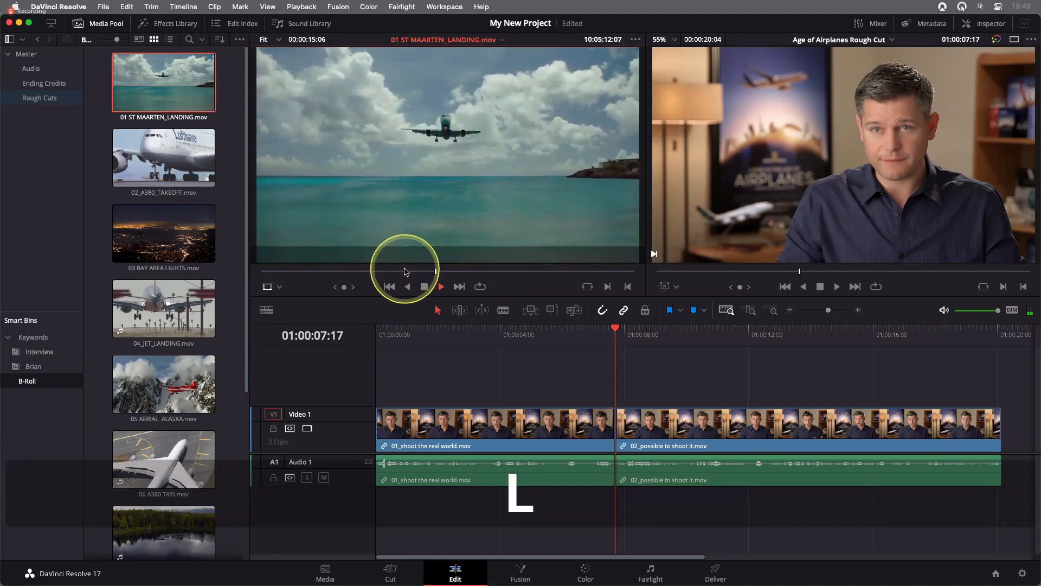
{"action": "key", "text": "k"}
{"action": "key", "text": "j"}
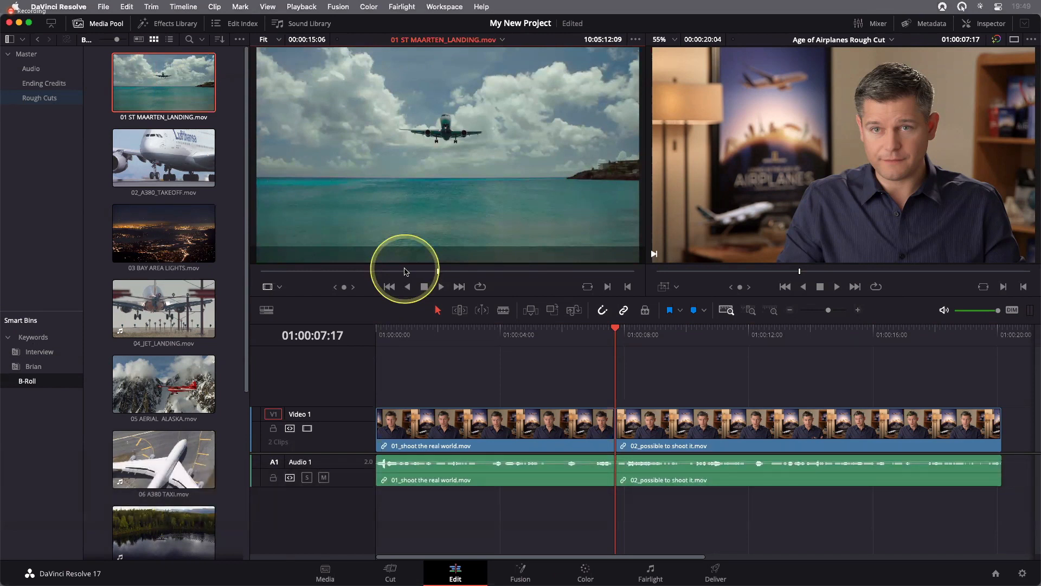
Play the landing clip until the airplane has left the frame and mark an Out point at 10:05:15:08
{"action": "key", "text": "l"}
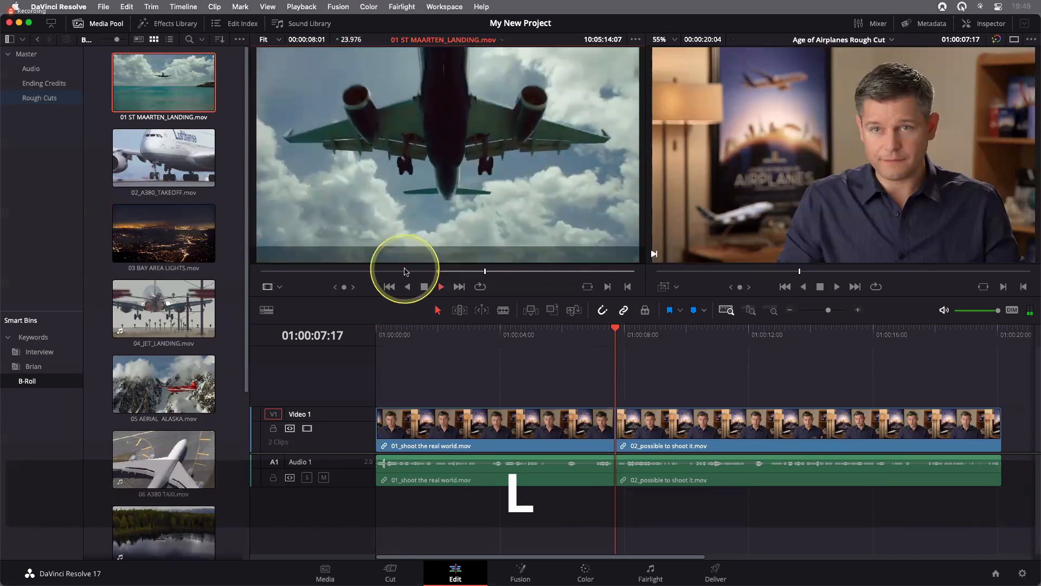
{"action": "key", "text": "k"}
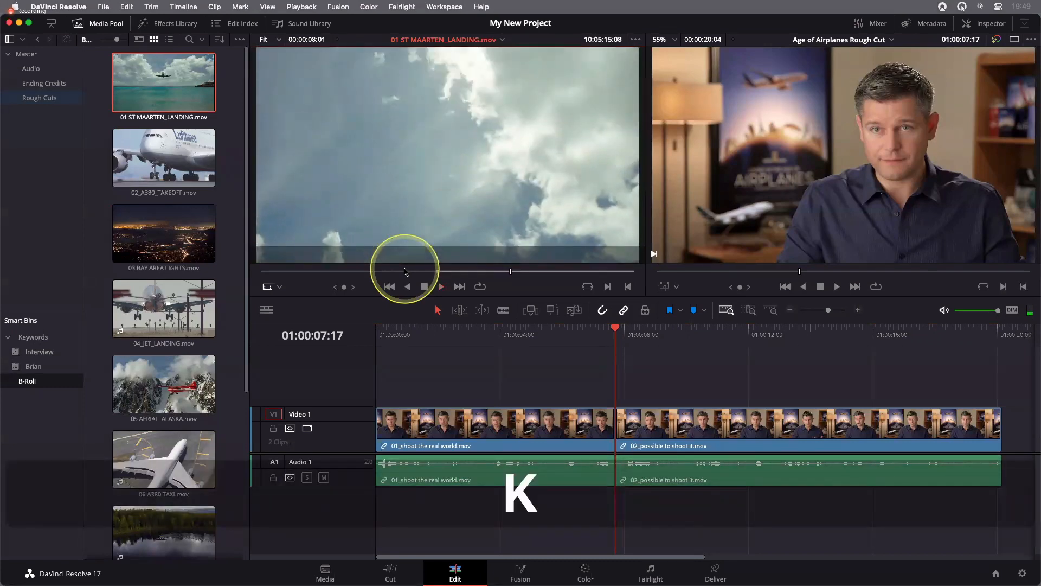
{"action": "key", "text": "o"}
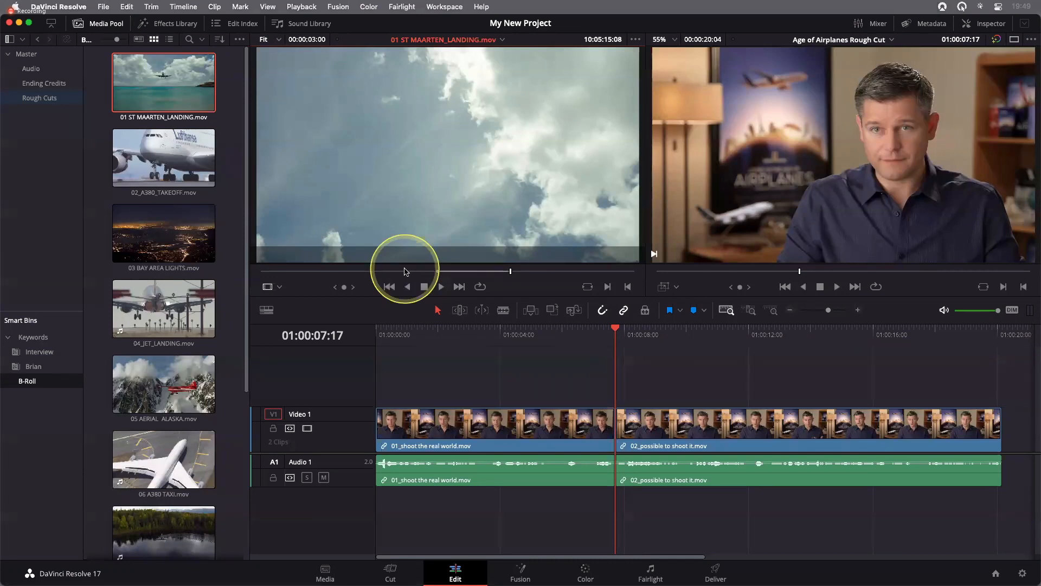
Move the landing clip's In point to 10:05:11:19 and insert the marked range between the two interview clips at 01:00:07:17
{"action": "key", "text": "j"}
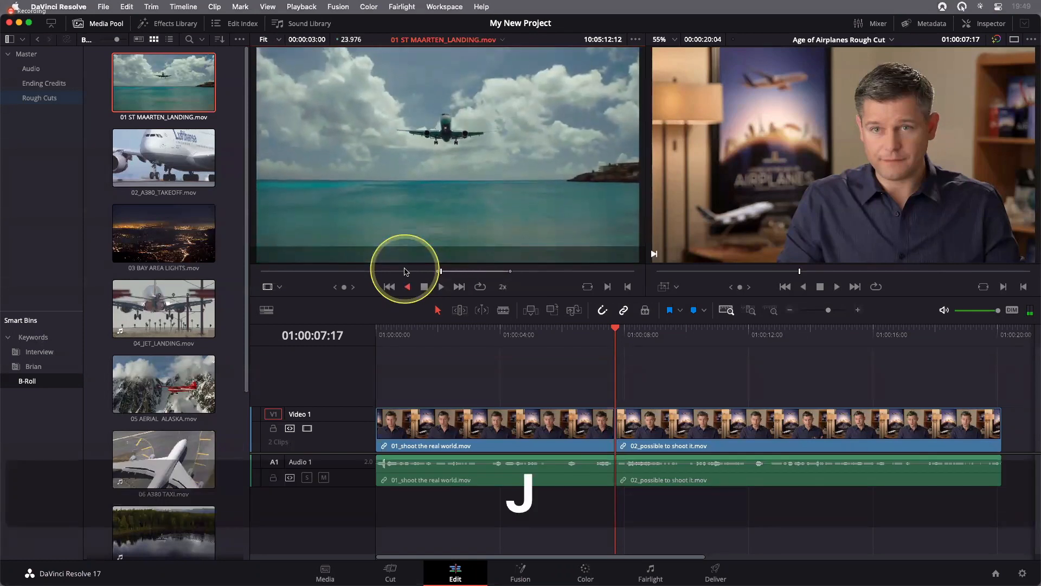
{"action": "key", "text": "l"}
{"action": "key", "text": "k"}
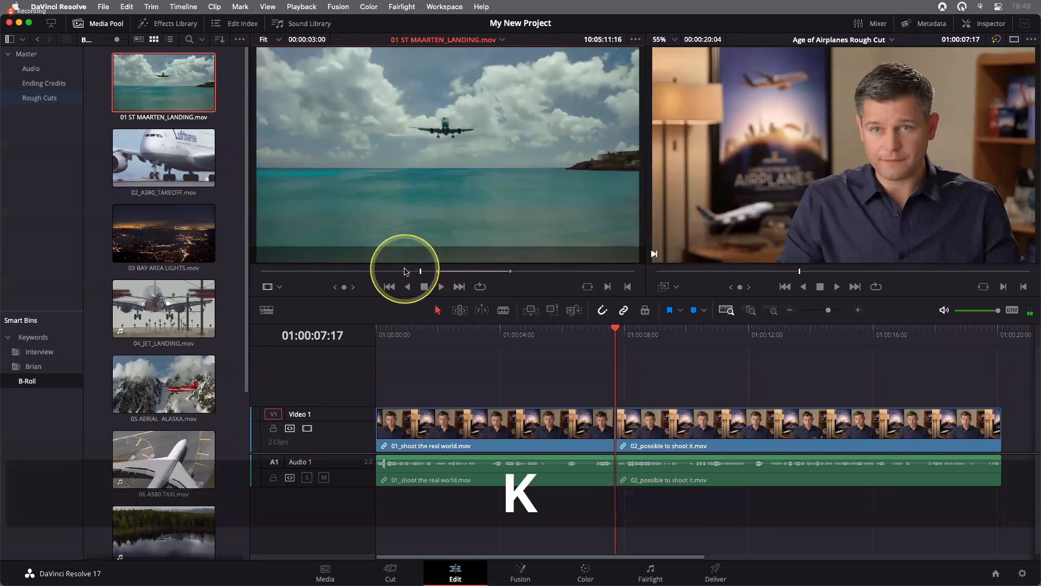
{"action": "key", "text": "l"}
{"action": "key", "text": "j"}
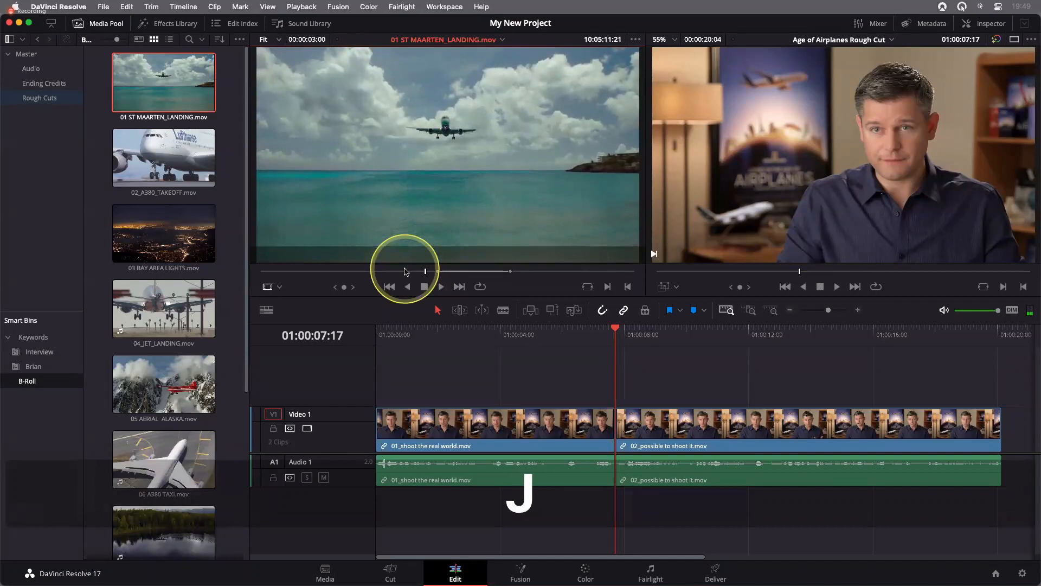
{"action": "key", "text": "l"}
{"action": "key", "text": "j"}
{"action": "key", "text": "k"}
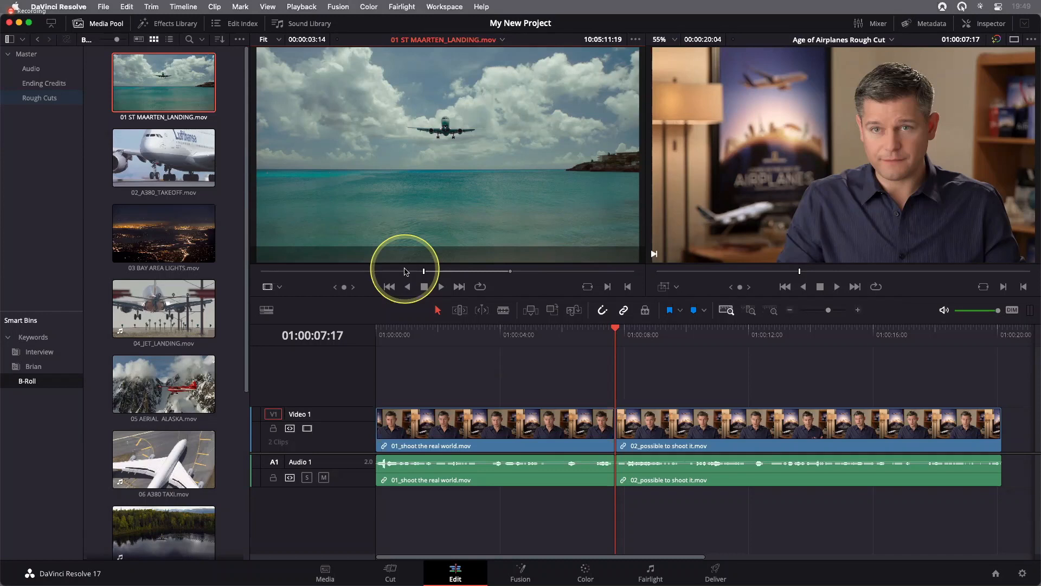
{"action": "left_click_drag", "start_coordinate": [406, 271], "coordinate": [1030, 98]}
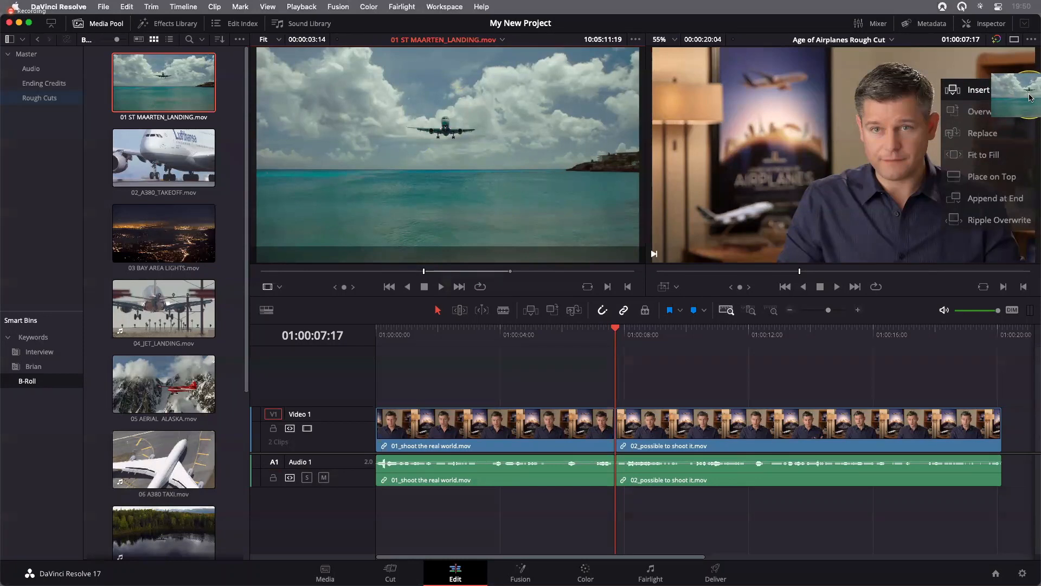
{"action": "left_click_drag", "start_coordinate": [1031, 97], "coordinate": [1031, 97]}
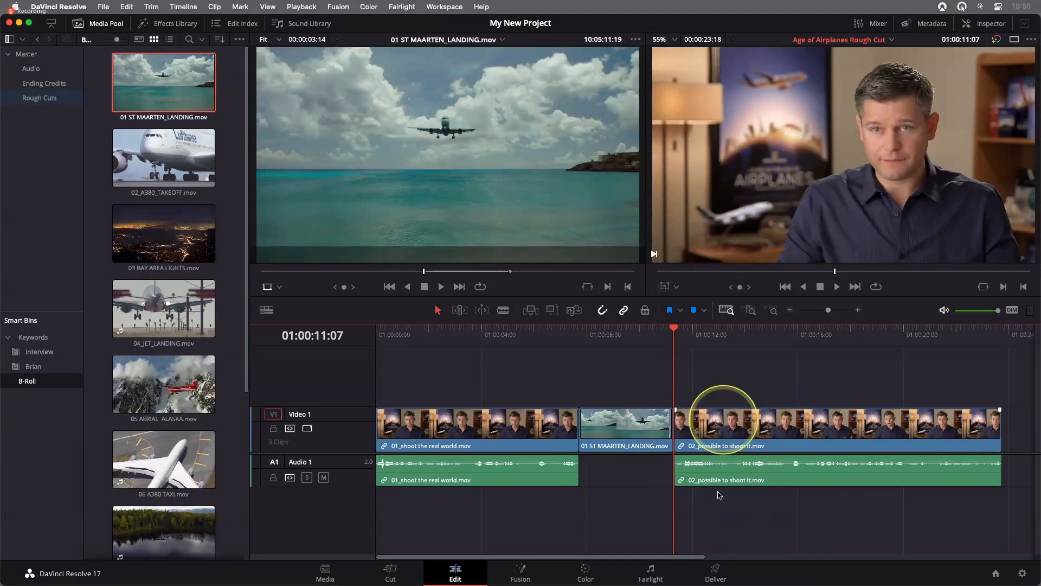
Play the second interview clip, park the timeline playhead at the speech pause at 01:00:20:02, and increase the audio track height
{"action": "key", "text": "l"}
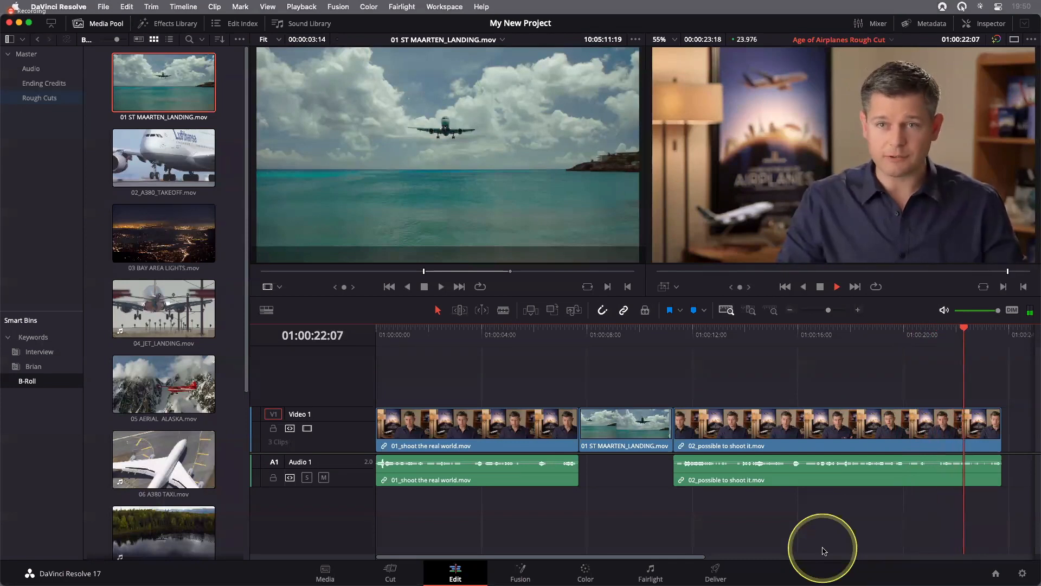
{"action": "key", "text": "k"}
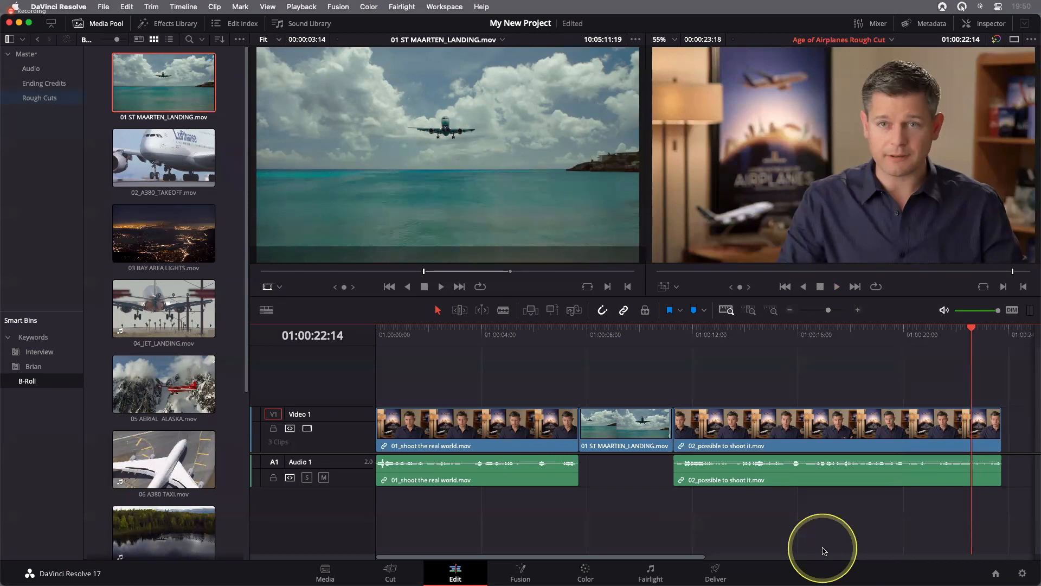
{"action": "key", "text": "j"}
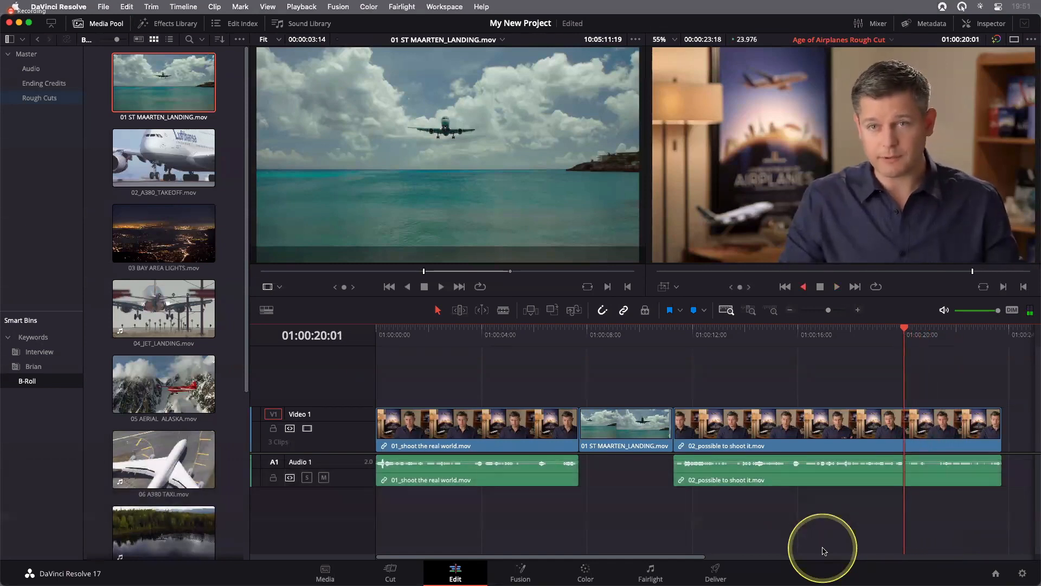
{"action": "key", "text": "k"}
{"action": "key", "text": "l"}
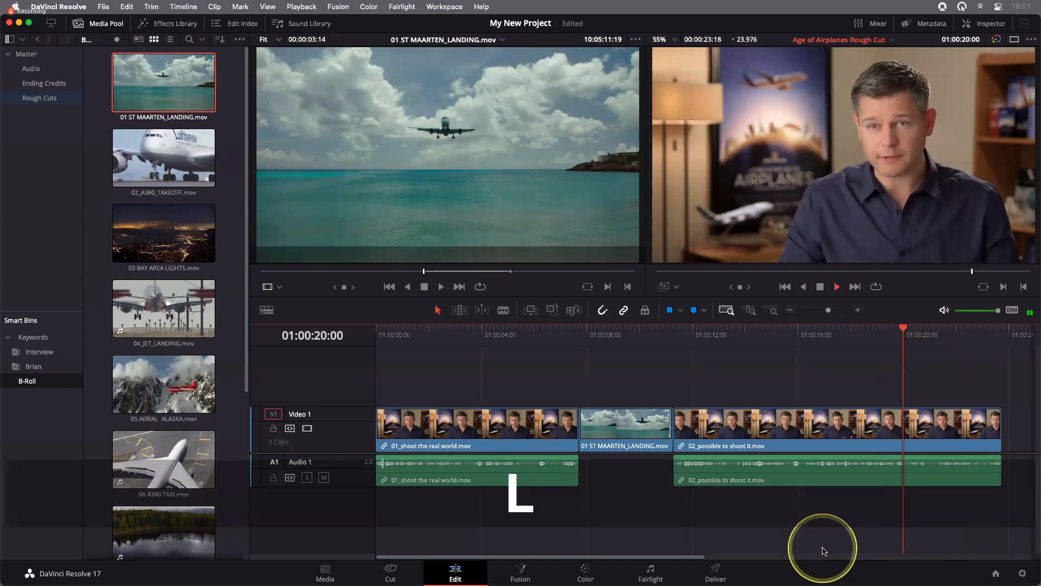
{"action": "key", "text": "k"}
{"action": "key", "text": "j"}
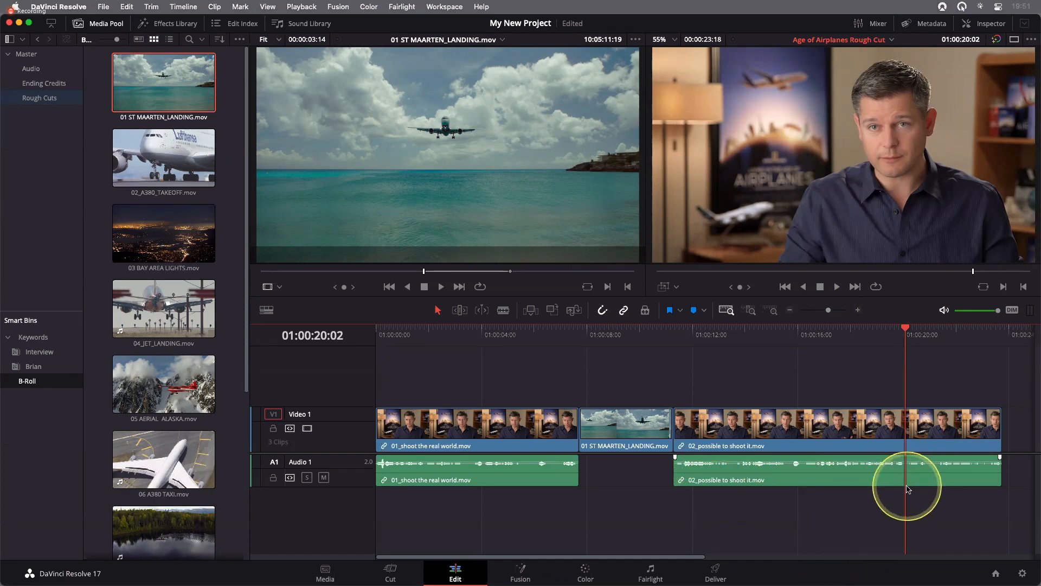
{"action": "scroll", "coordinate": [908, 490], "scroll_direction": "up", "scroll_amount": 4}
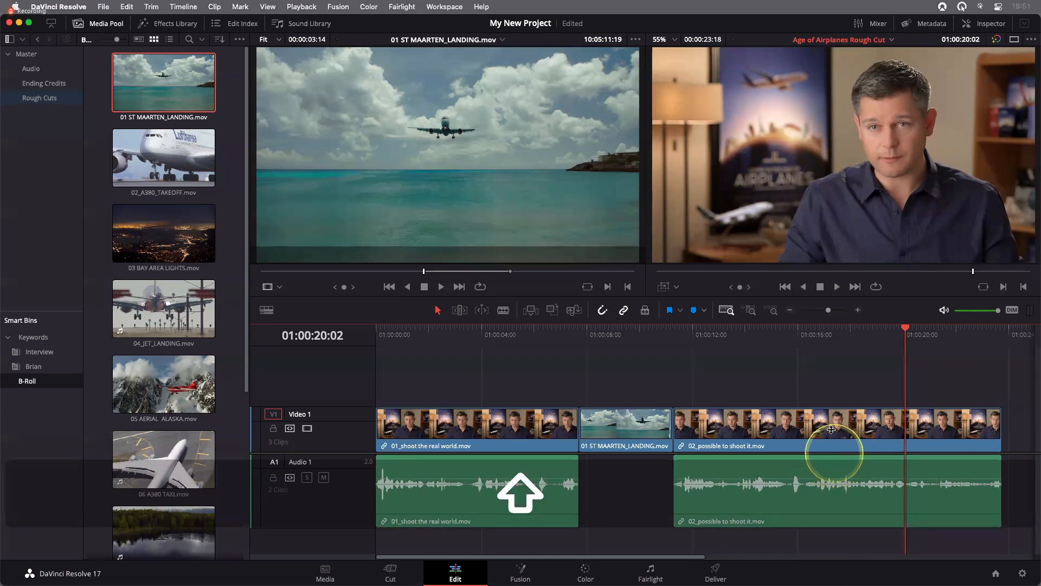
{"action": "scroll", "coordinate": [832, 445], "scroll_direction": "down", "scroll_amount": 3}
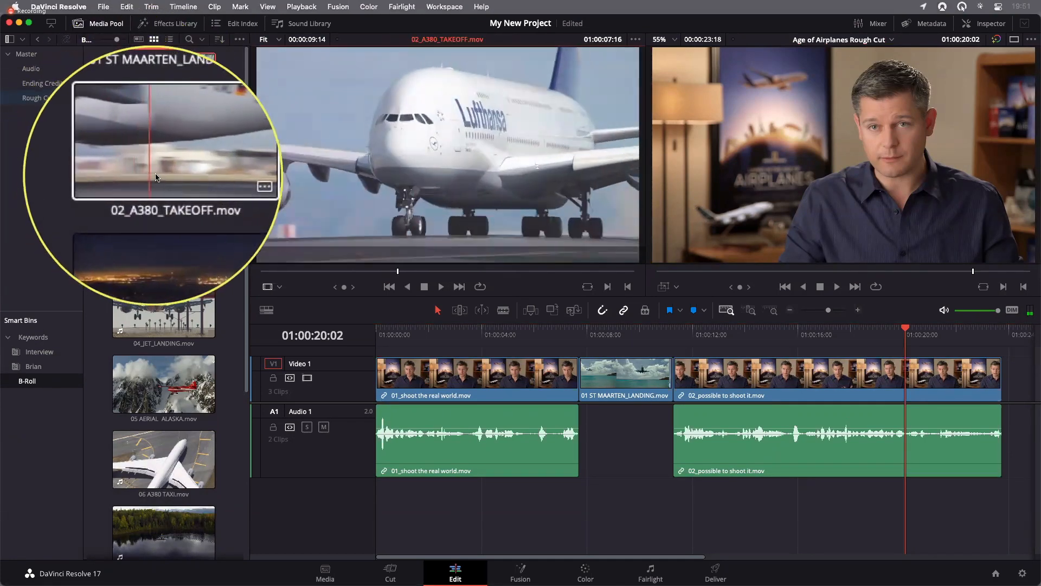
Open 02_A380_TAKEOFF.mov in the source viewer, shuttle back and forth to 01:00:07:18, and mark an In point there
{"action": "left_click", "coordinate": [156, 174]}
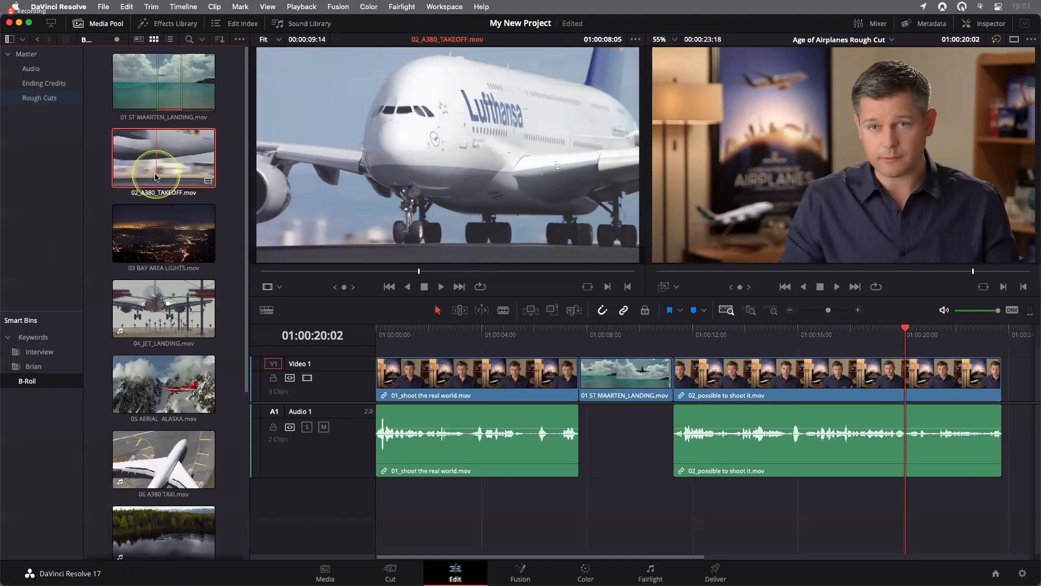
{"action": "left_click", "coordinate": [289, 271]}
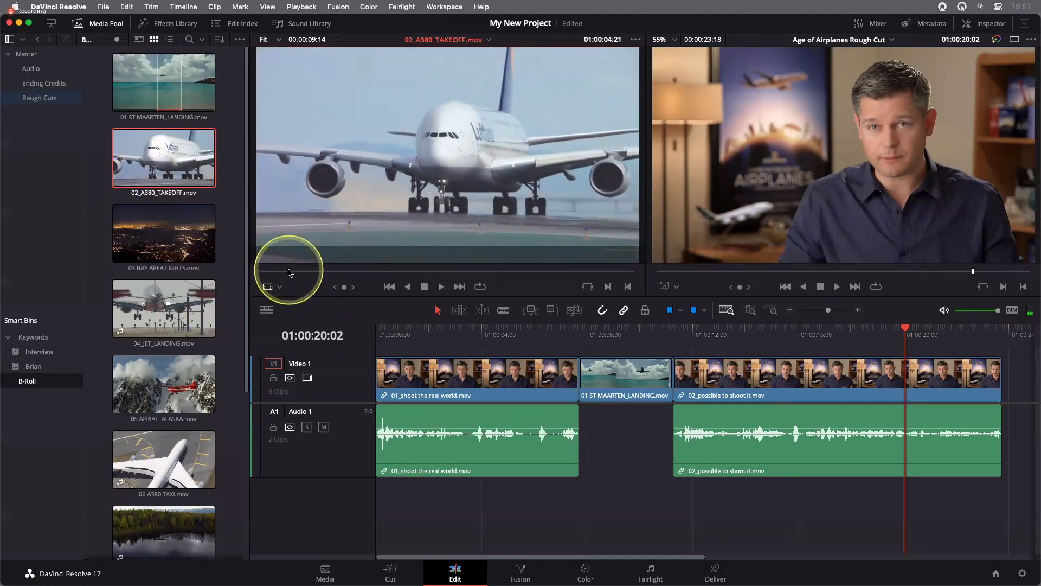
{"action": "key", "text": "l"}
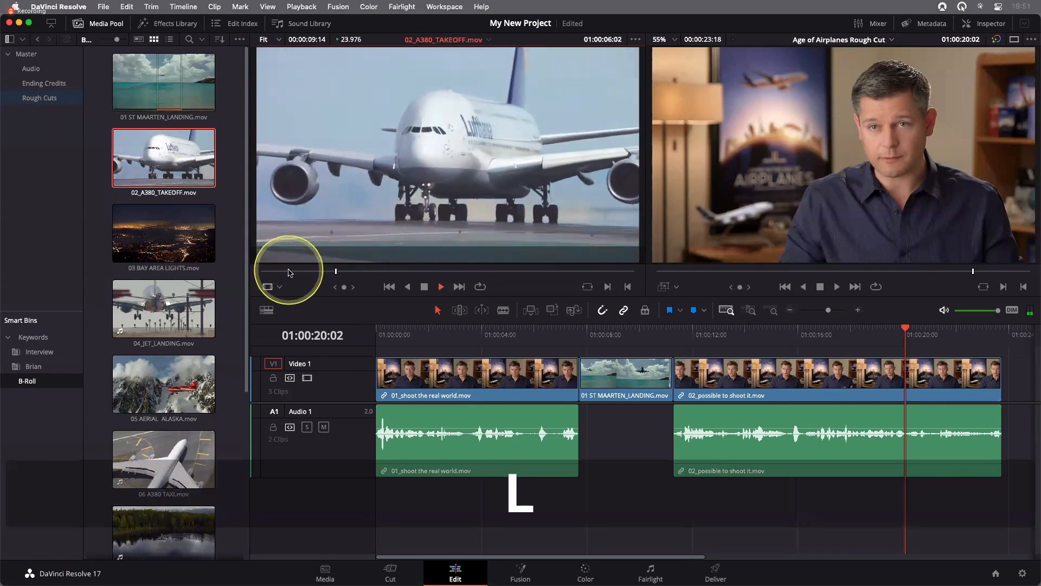
{"action": "key", "text": "j"}
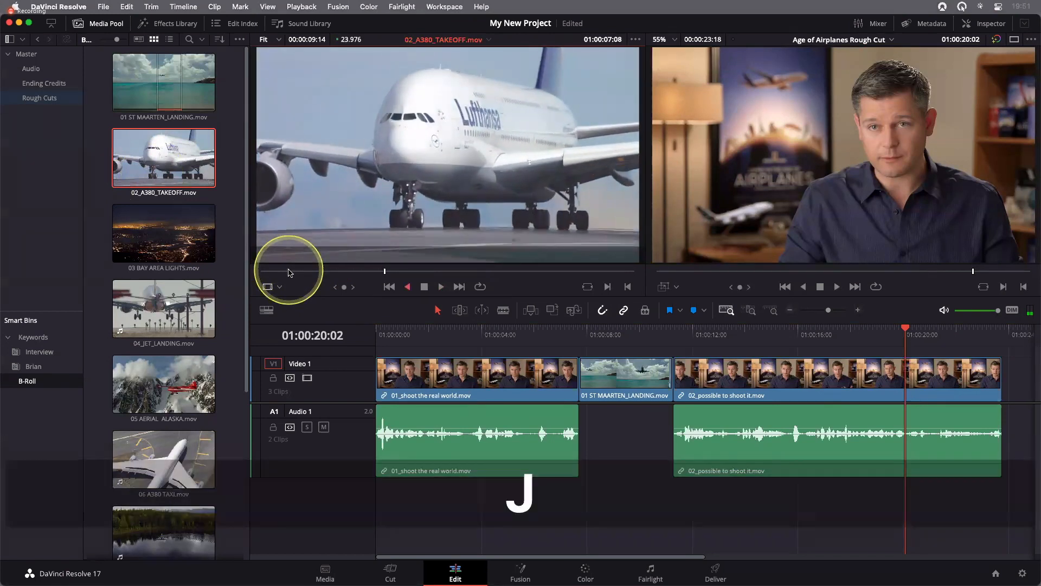
{"action": "key", "text": "l"}
{"action": "key", "text": "j"}
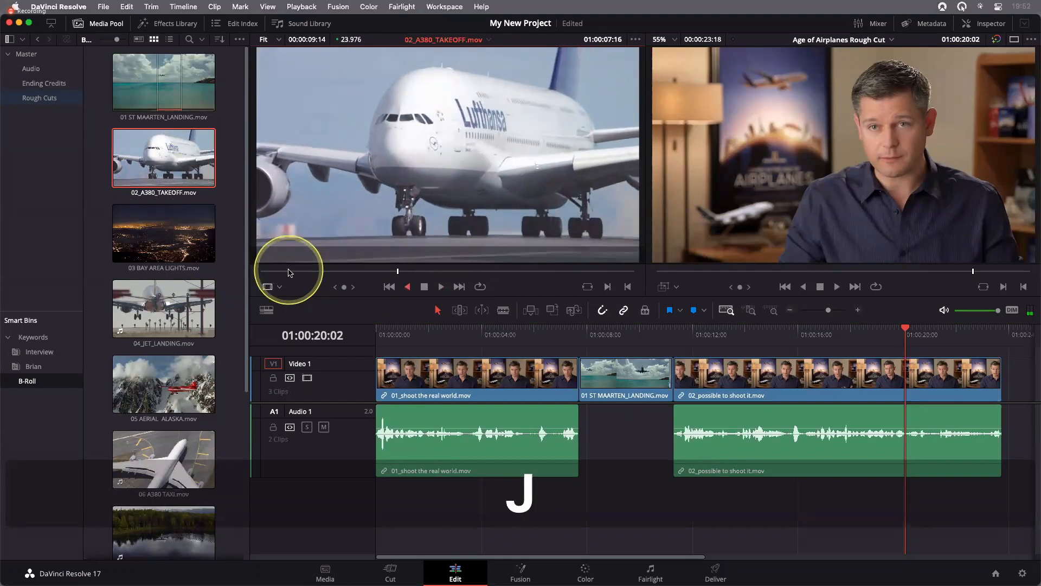
{"action": "key", "text": "l"}
{"action": "key", "text": "k"}
{"action": "key", "text": "i"}
Play the takeoff clip until the plane has left the frame, mark an Out point at 01:00:12:10, and insert the range at 01:00:20:02
{"action": "key", "text": "l"}
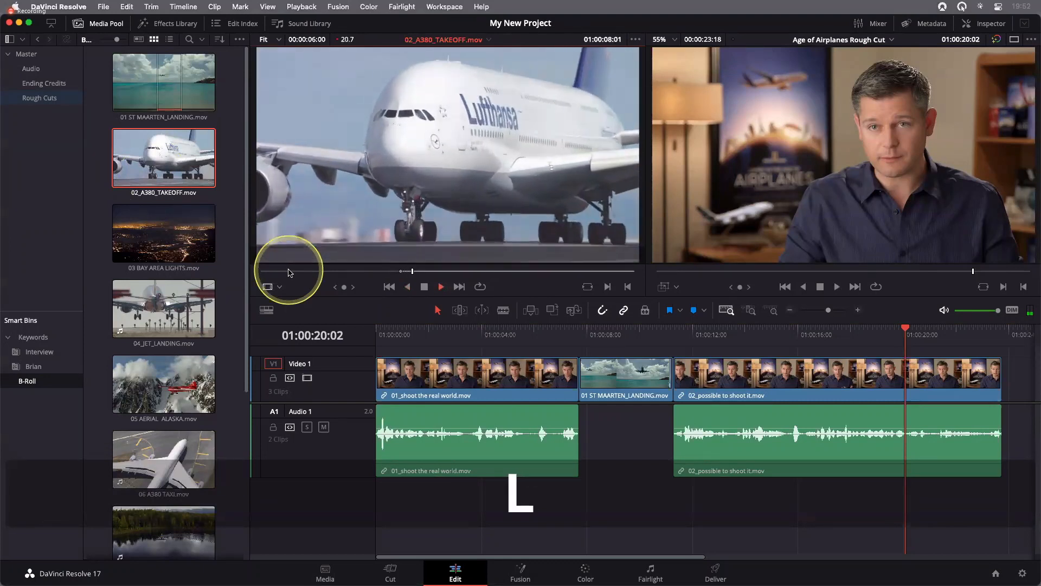
{"action": "key", "text": "k"}
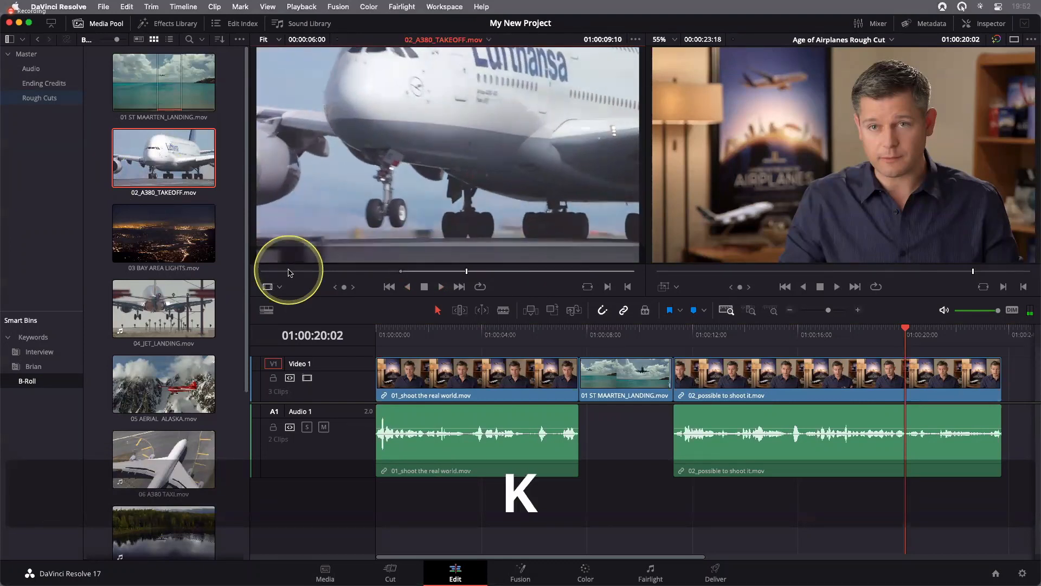
{"action": "key", "text": "j"}
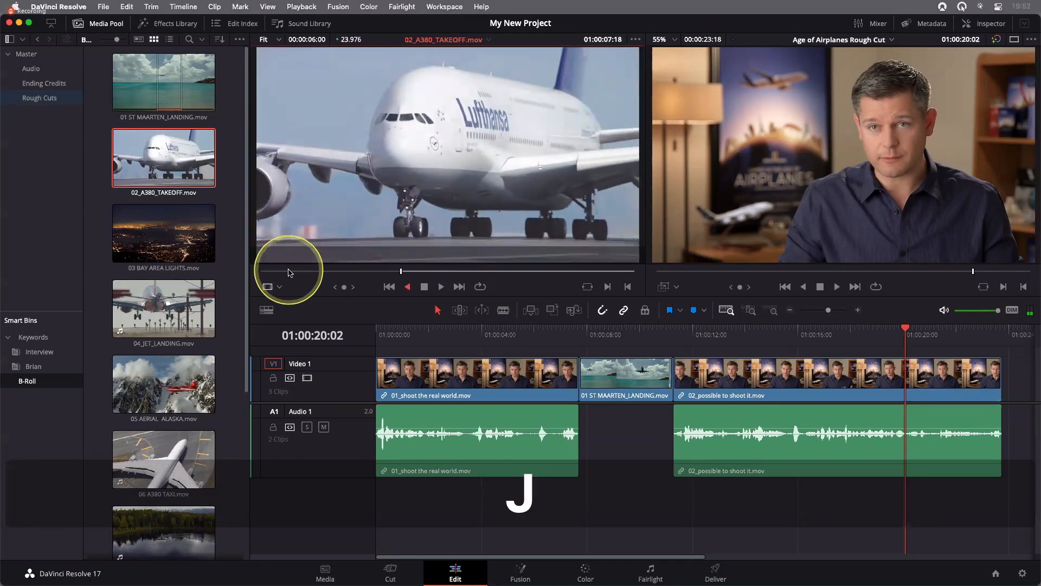
{"action": "key", "text": "l"}
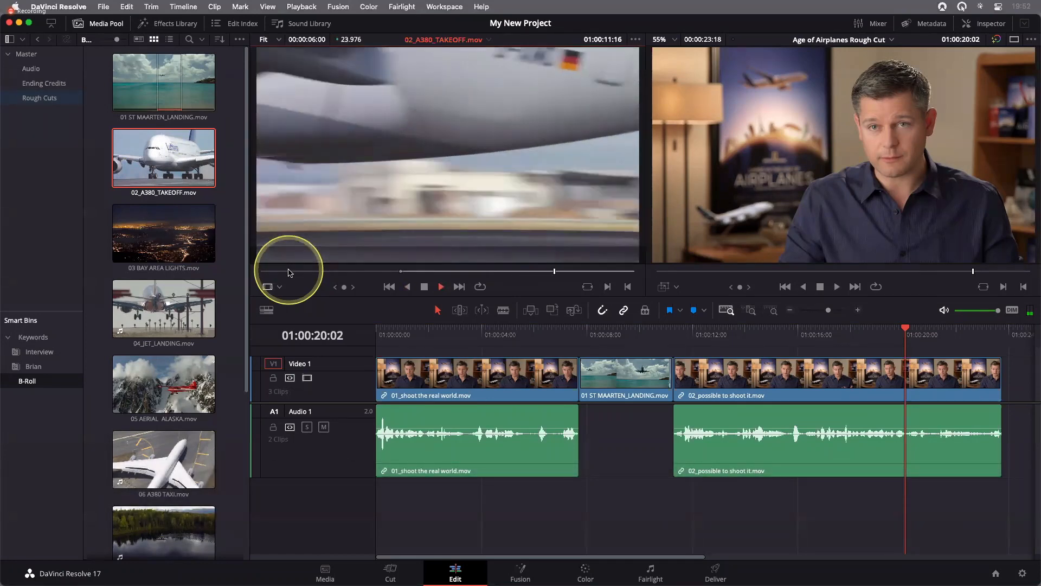
{"action": "key", "text": "o"}
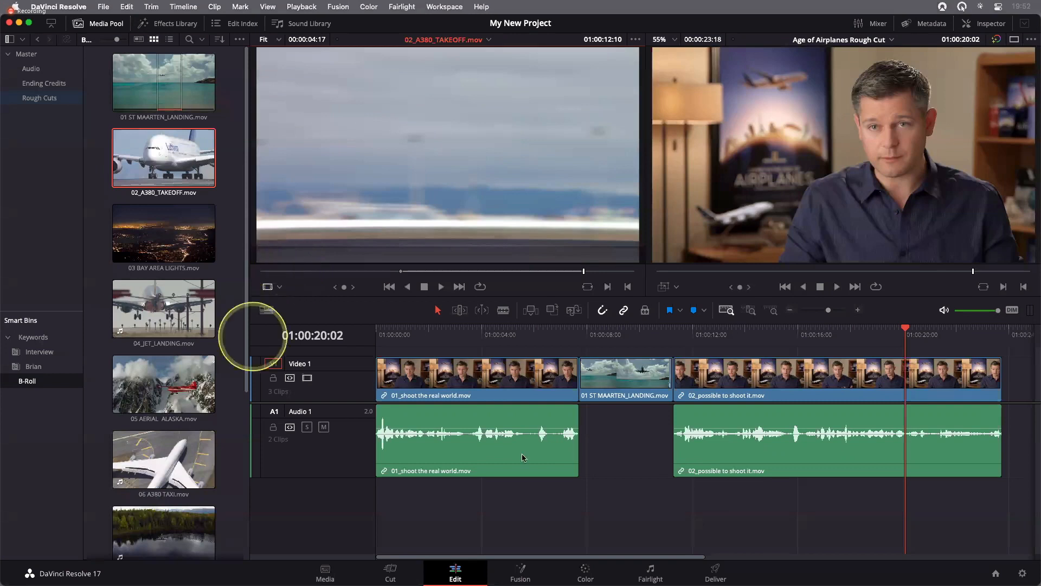
{"action": "left_click", "coordinate": [531, 310]}
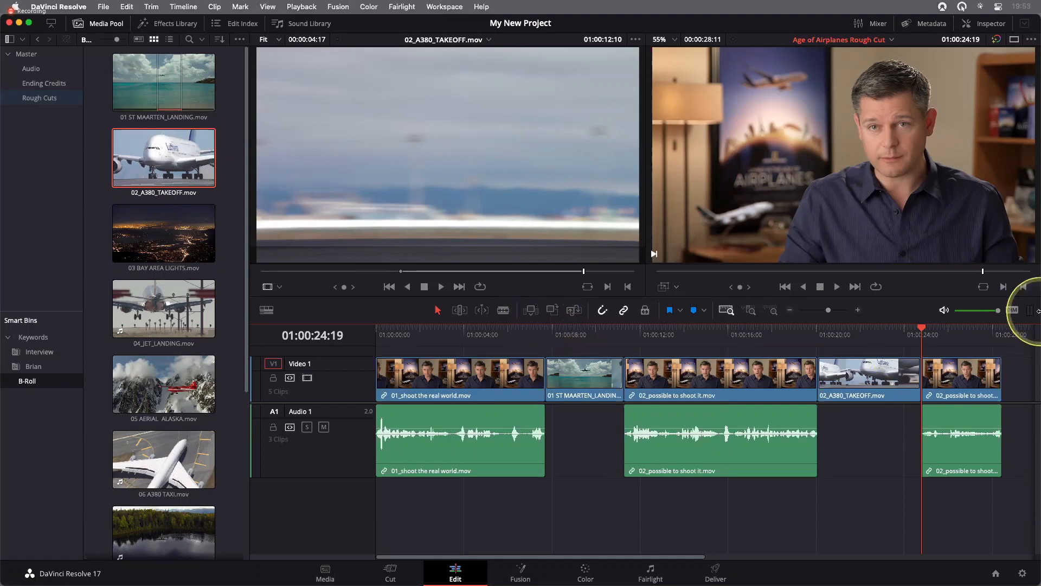
{"action": "left_click_drag", "start_coordinate": [885, 339], "coordinate": [922, 334]}
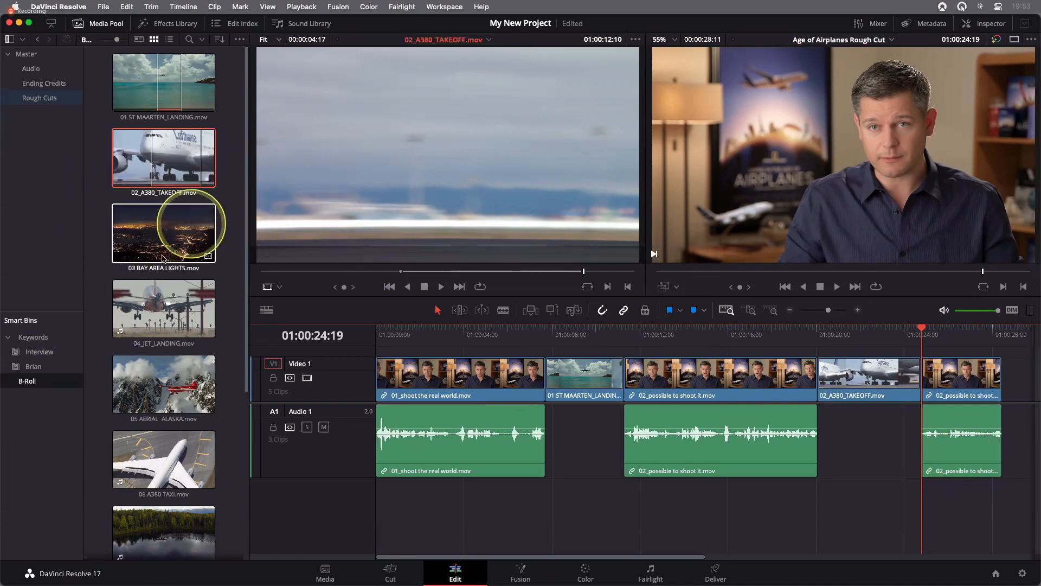
Open 03 BAY AREA LIGHTS.mov in the source viewer, scrub from its start to 00:00:15:00, and mark an In point
{"action": "left_click", "coordinate": [136, 237]}
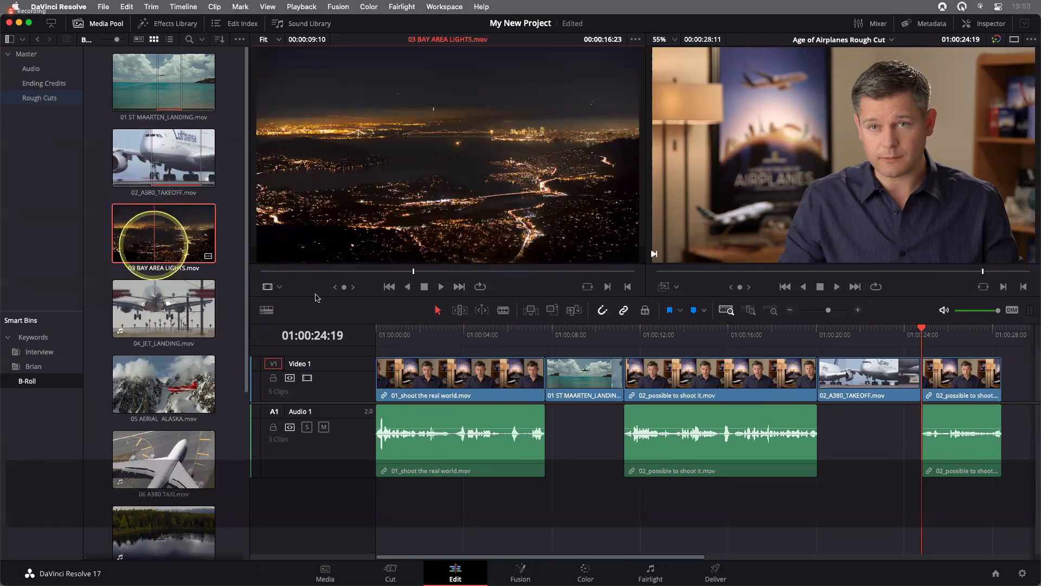
{"action": "left_click", "coordinate": [283, 271]}
{"action": "left_click_drag", "start_coordinate": [272, 275], "coordinate": [224, 276]}
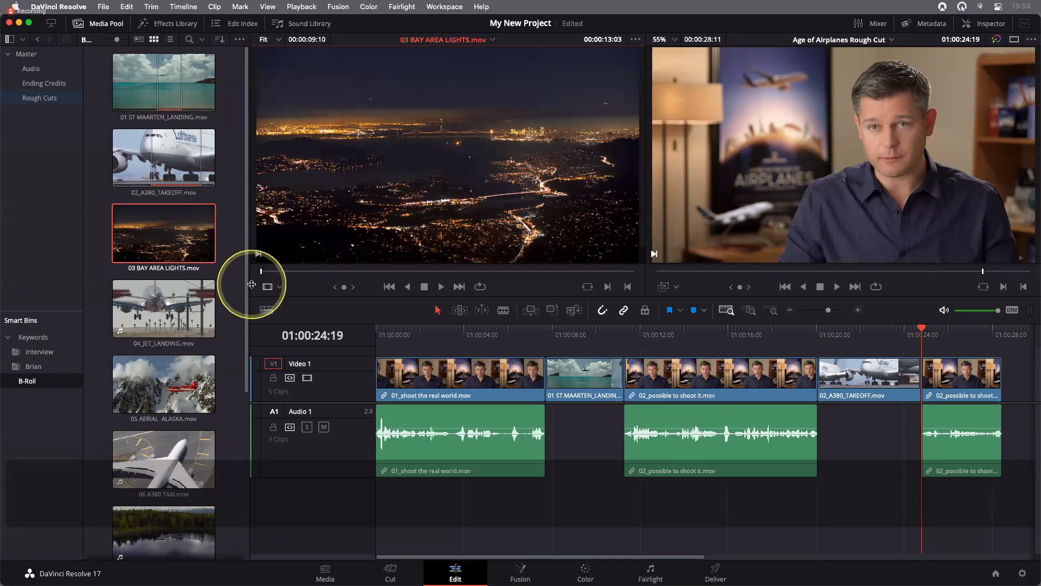
{"action": "left_click_drag", "start_coordinate": [260, 271], "coordinate": [335, 273]}
{"action": "key", "text": "i"}
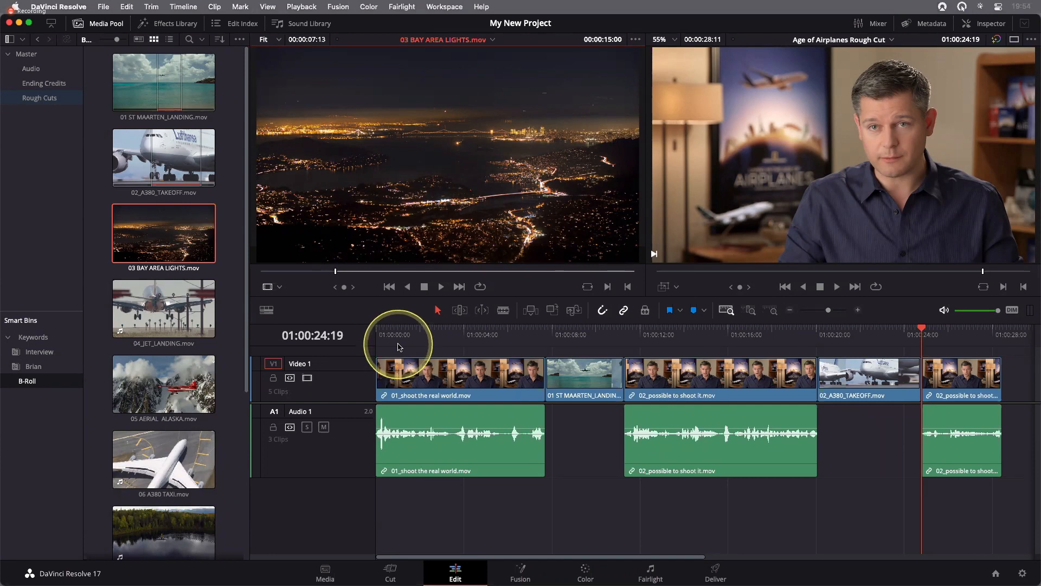
Advance the city lights clip by 3:00 to mark an Out point at 00:00:18:00, and insert the range after the takeoff clip at 01:00:24:19
{"action": "key", "text": "shift+equal"}
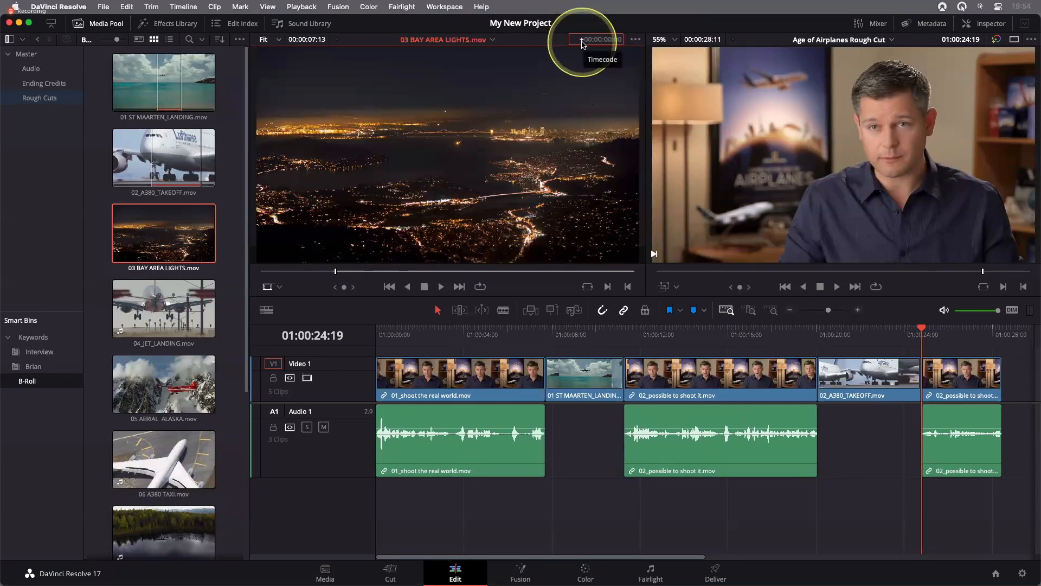
{"action": "type", "text": "300"}
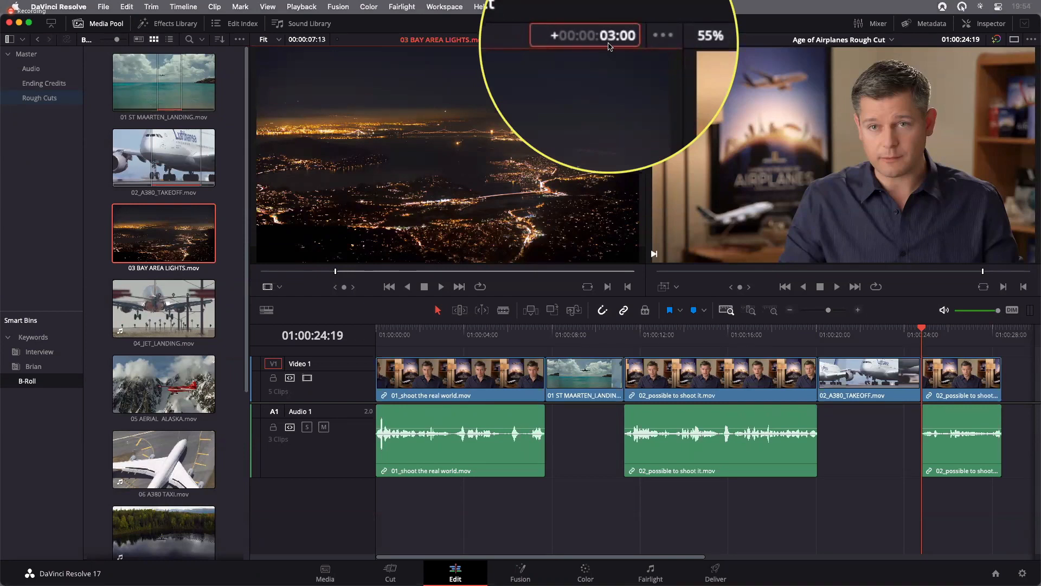
{"action": "key", "text": "Return"}
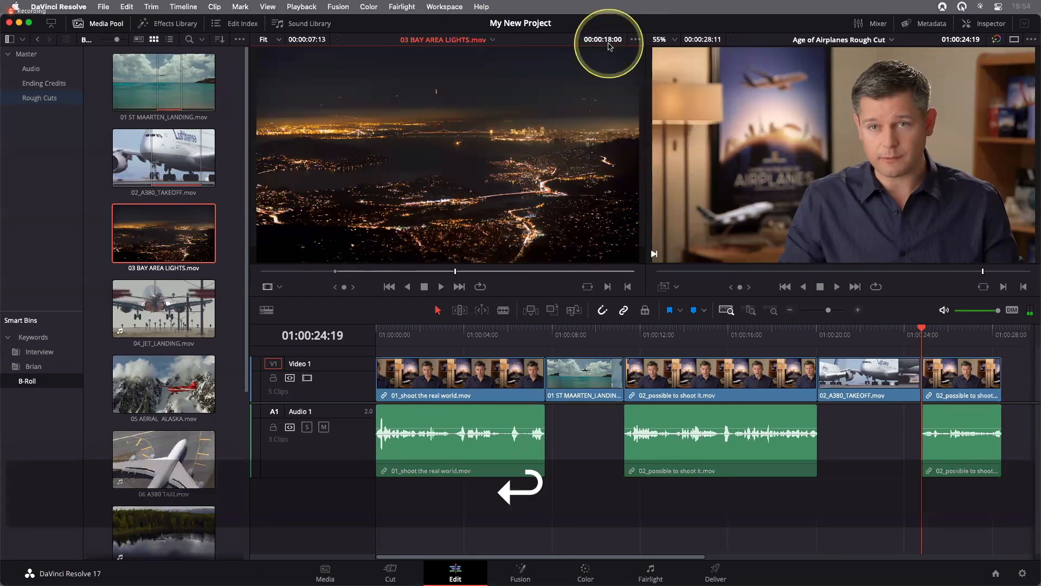
{"action": "key", "text": "o"}
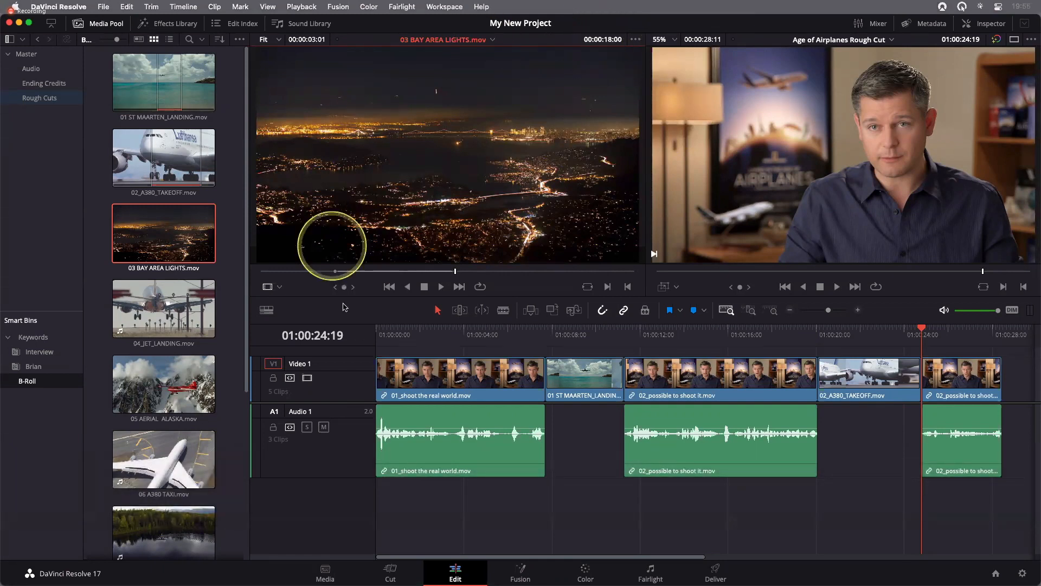
{"action": "left_click", "coordinate": [527, 312]}
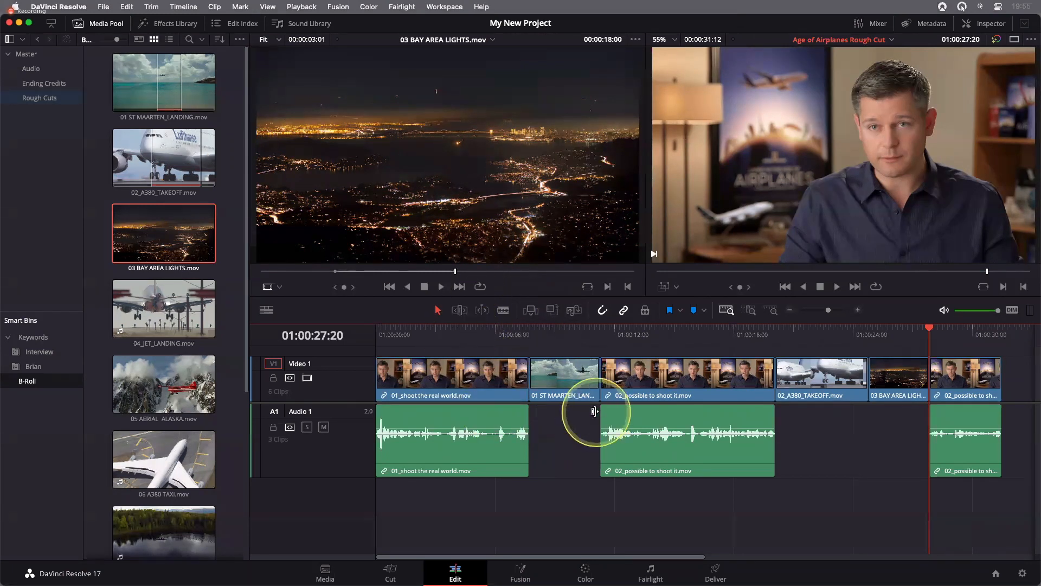
Make room above Video 1 and mark a timeline Out point at 01:00:20:01, the last interview frame before the takeoff clip
{"action": "scroll", "coordinate": [583, 415], "scroll_direction": "up", "scroll_amount": 4}
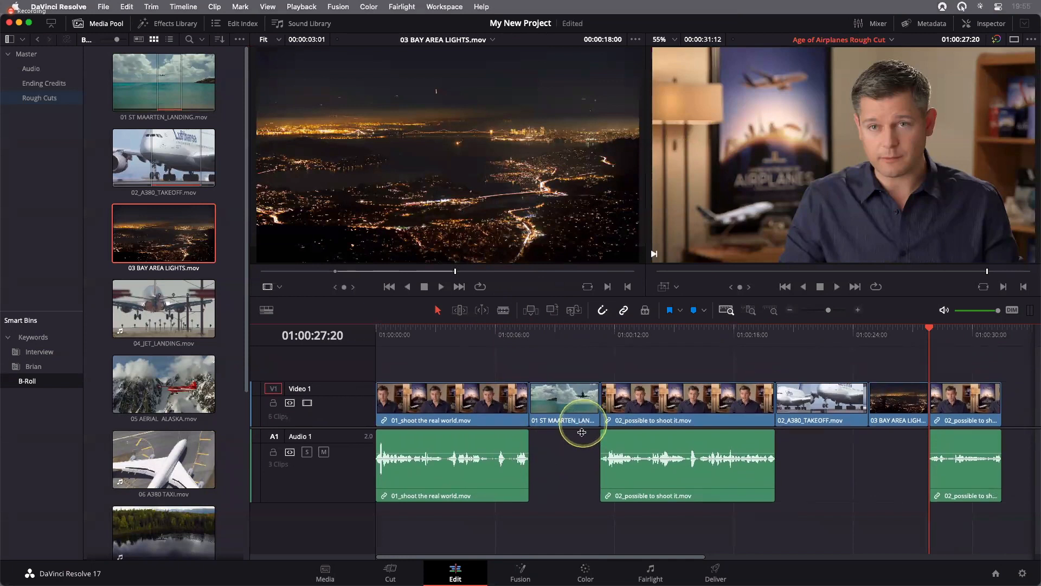
{"action": "left_click_drag", "start_coordinate": [582, 434], "coordinate": [582, 435]}
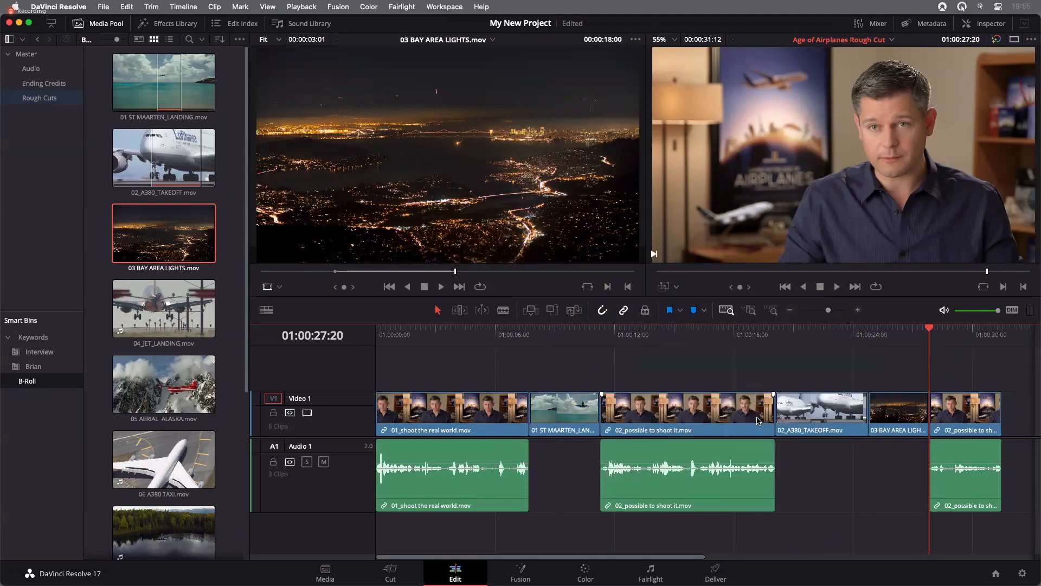
{"action": "key", "text": "Up"}
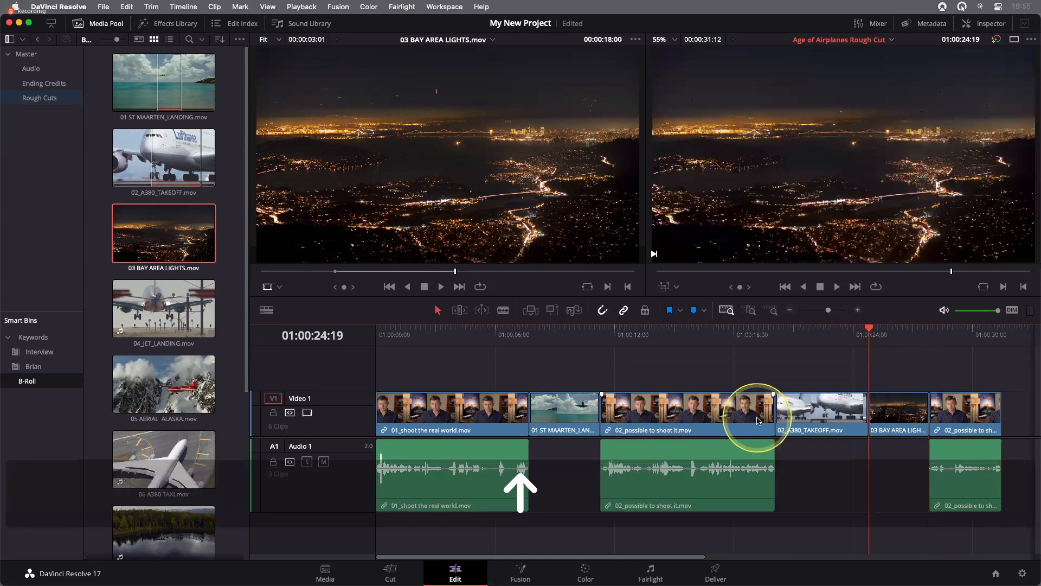
{"action": "key", "text": "Up"}
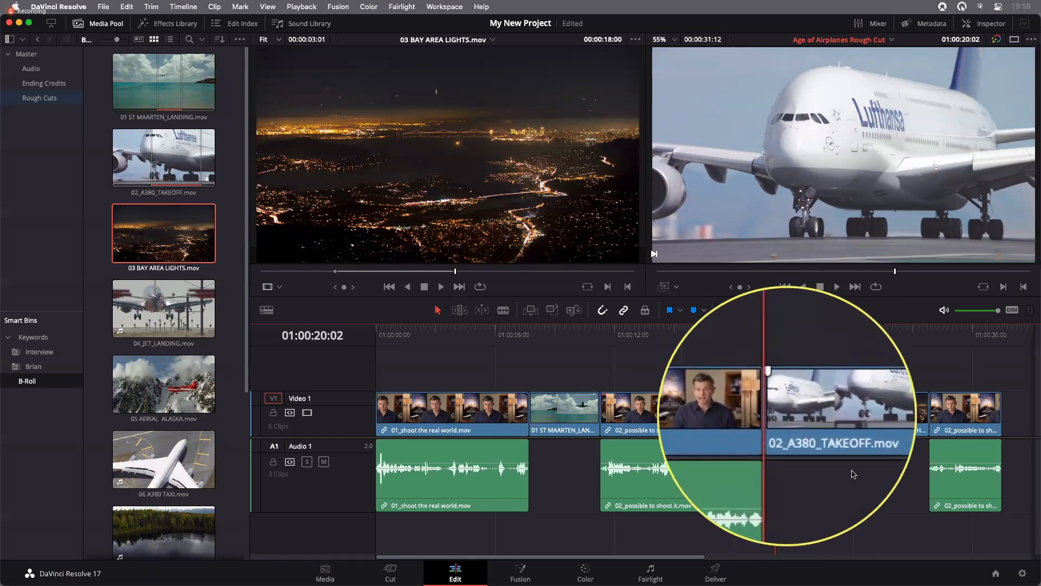
{"action": "key", "text": "Left"}
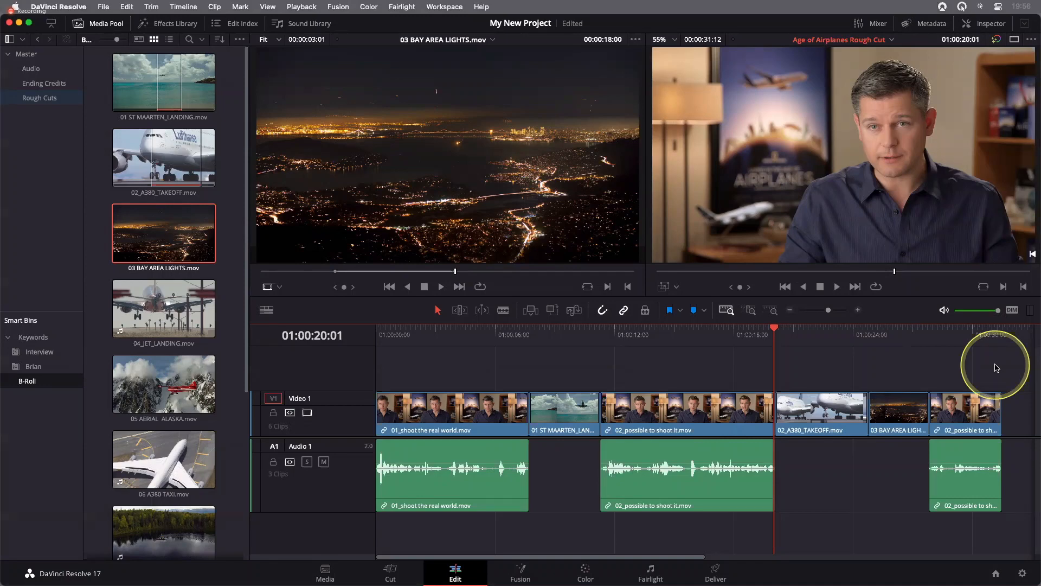
{"action": "key", "text": "o"}
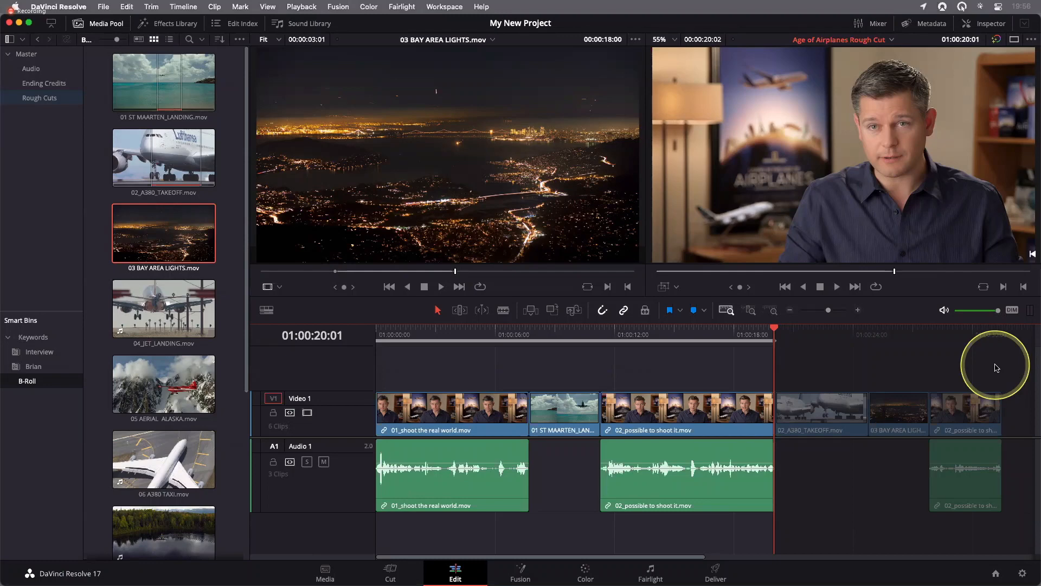
Move the timeline playhead back by 3:00 to 01:00:17:01 and mark a timeline In point there
{"action": "type", "text": "-3"}
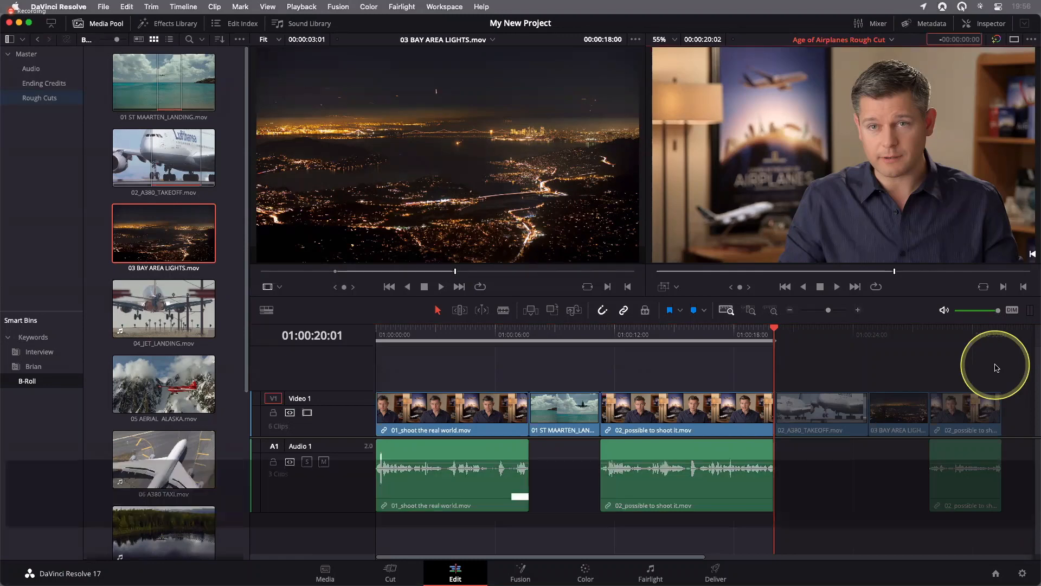
{"action": "type", "text": "00"}
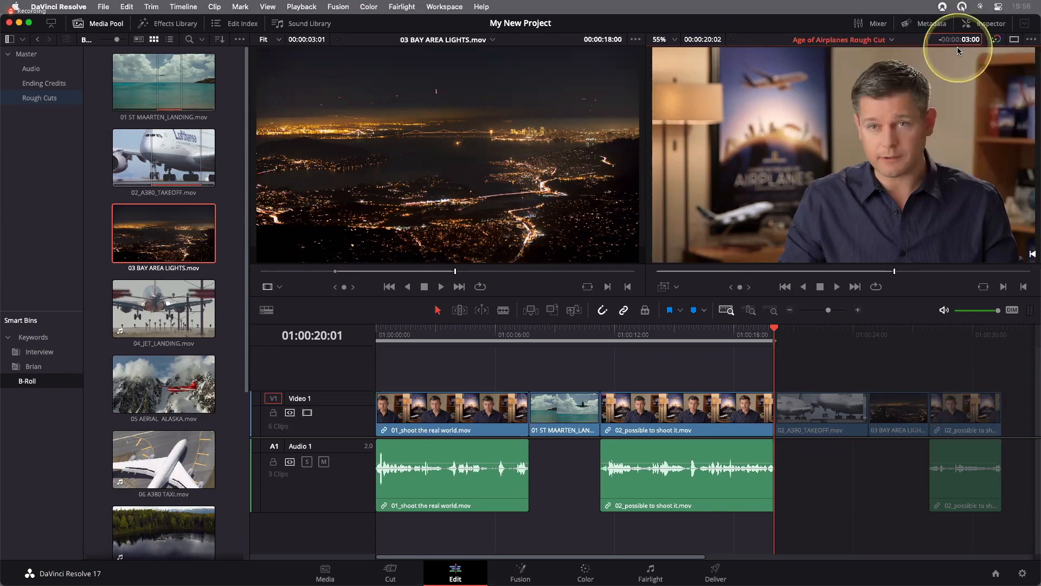
{"action": "key", "text": "Return"}
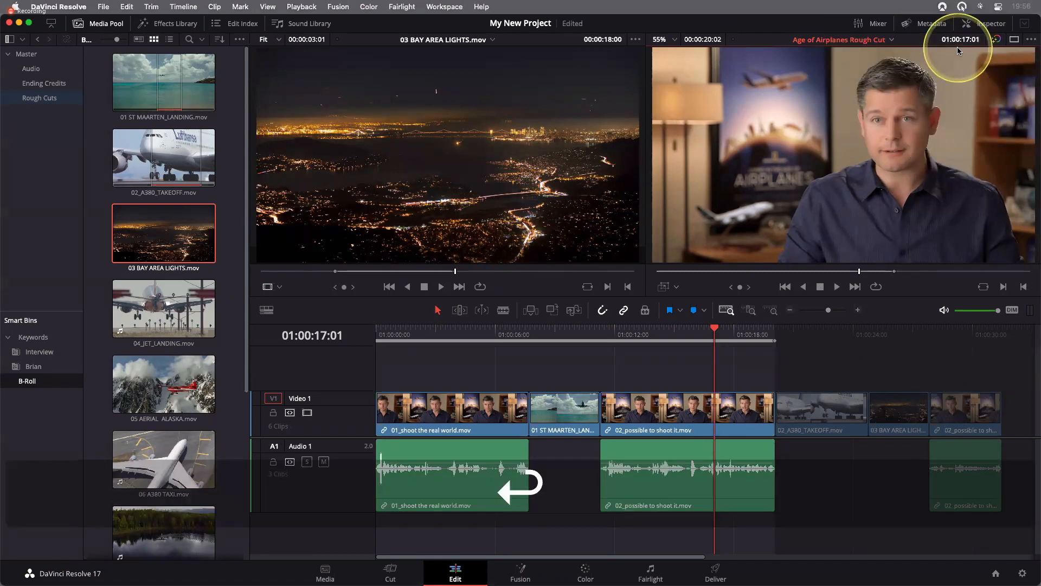
{"action": "key", "text": "i"}
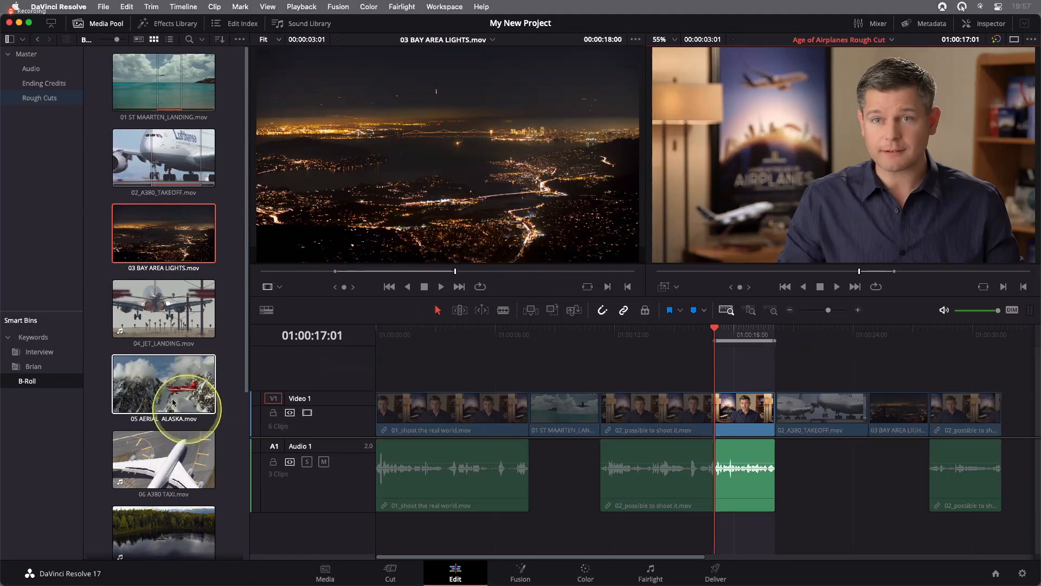
Mark an In point at 16:06:53:15 in 05 AERIAL ALASKA.mov and place the clip on top of the marked timeline range on Video 2
{"action": "left_click", "coordinate": [128, 400]}
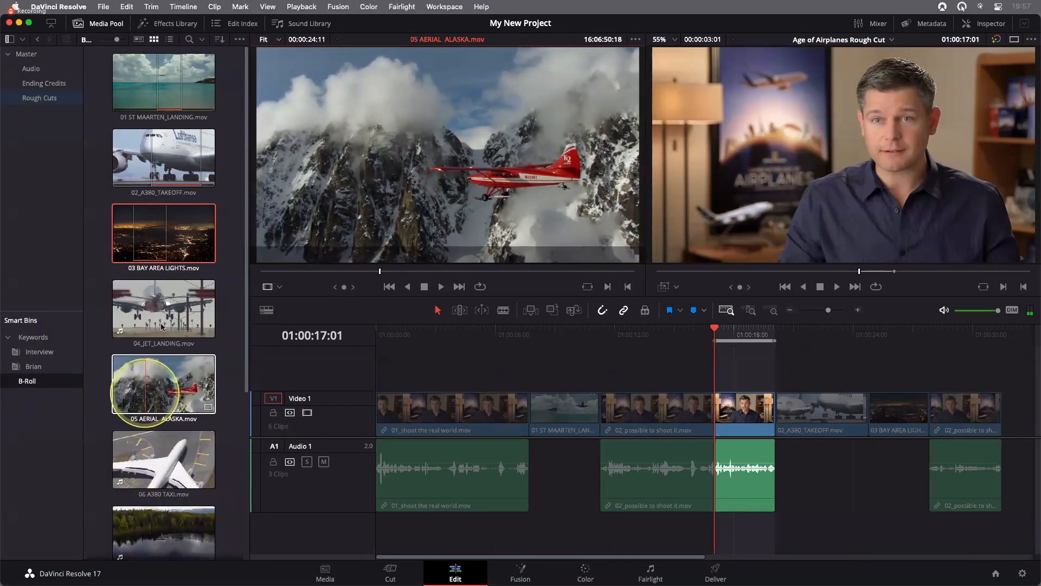
{"action": "left_click", "coordinate": [145, 392]}
{"action": "left_click", "coordinate": [272, 271]}
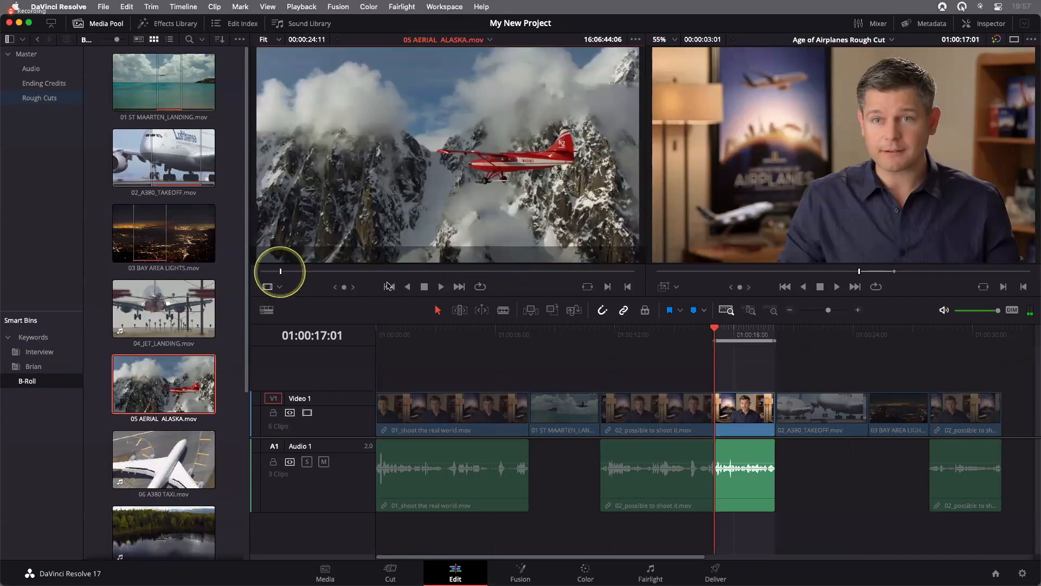
{"action": "left_click_drag", "start_coordinate": [270, 271], "coordinate": [424, 271]}
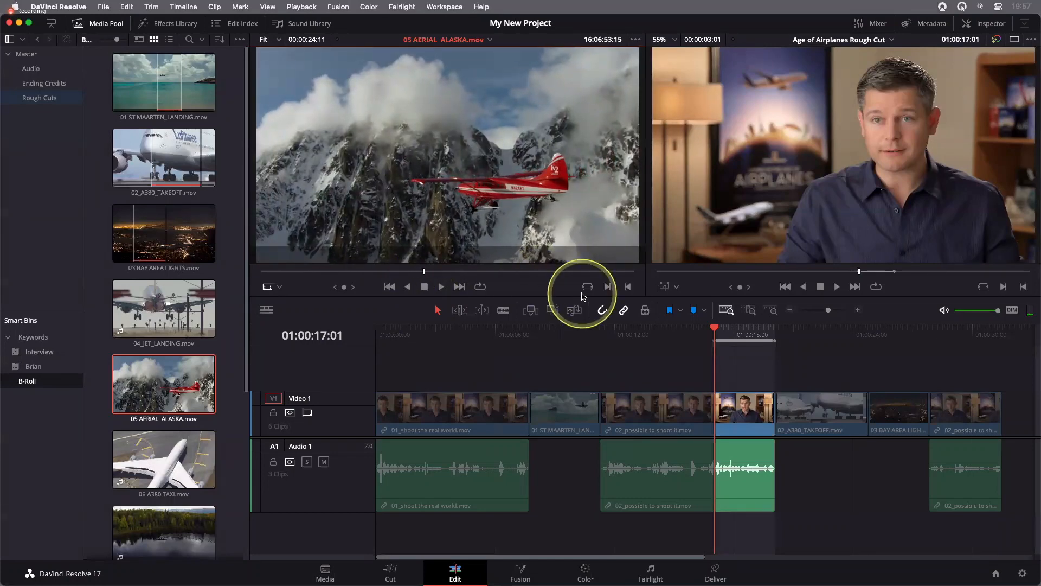
{"action": "key", "text": "i"}
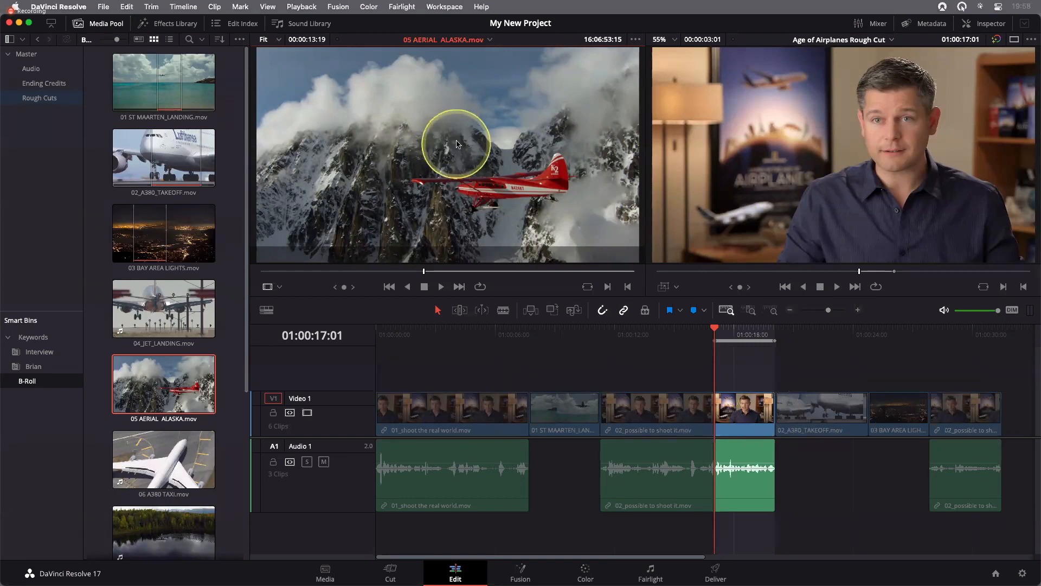
{"action": "left_click_drag", "start_coordinate": [440, 142], "coordinate": [1033, 183]}
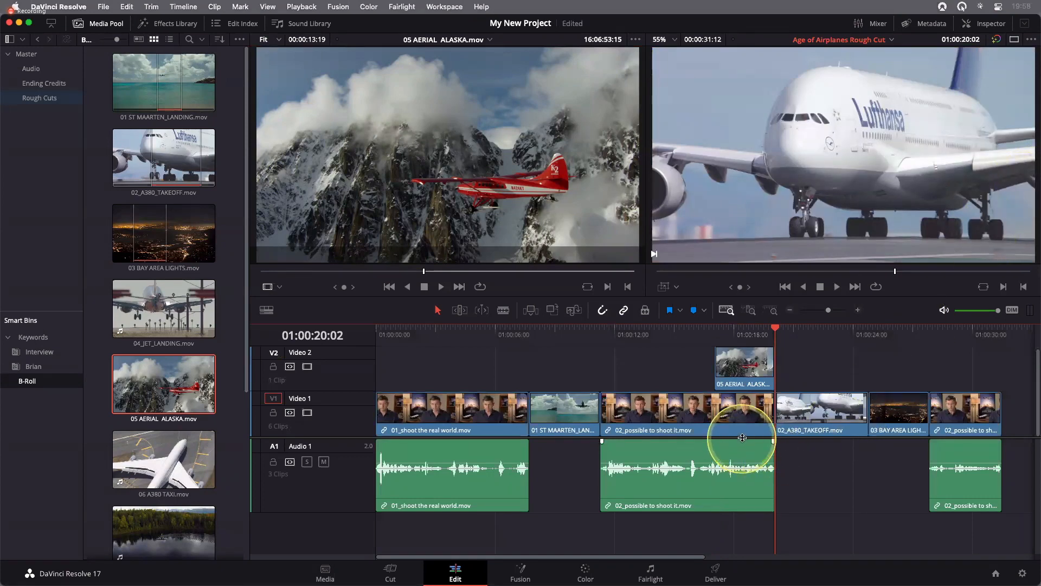
Adjust the height of the video tracks and reposition the divider between the video and audio tracks
{"action": "left_click_drag", "start_coordinate": [744, 437], "coordinate": [743, 449]}
{"action": "scroll", "coordinate": [744, 418], "scroll_direction": "down", "scroll_amount": 3}
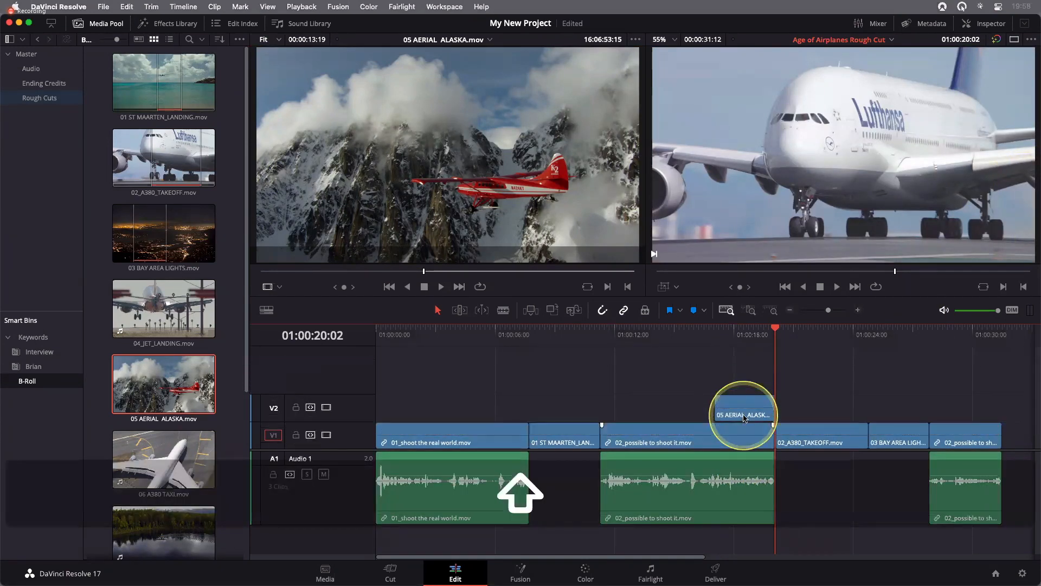
{"action": "scroll", "coordinate": [743, 418], "scroll_direction": "up", "scroll_amount": 2}
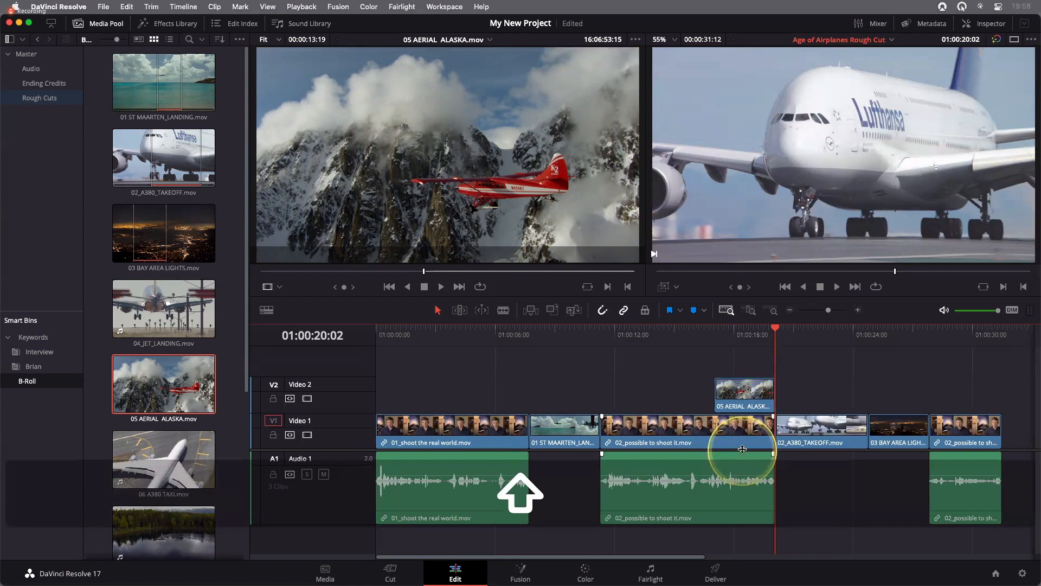
{"action": "left_click_drag", "start_coordinate": [743, 443], "coordinate": [746, 427]}
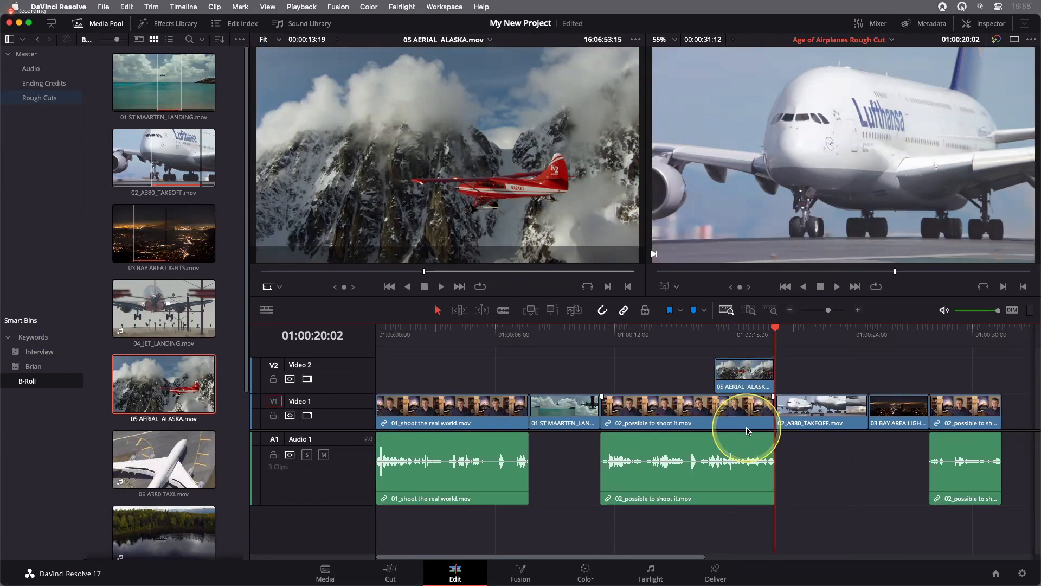
Play the timeline from just before the aerial Alaska clip on Video 2 into the A380 takeoff clip to review the edit
{"action": "key", "text": "Up"}
{"action": "key", "text": "Up"}
{"action": "key", "text": "Down"}
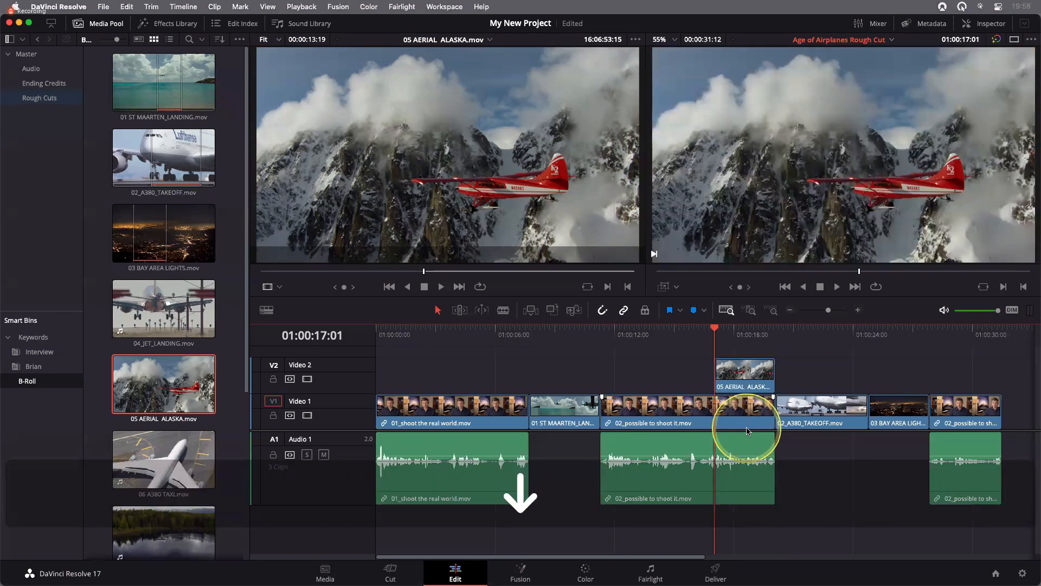
{"action": "left_click", "coordinate": [682, 333]}
{"action": "key", "text": "l"}
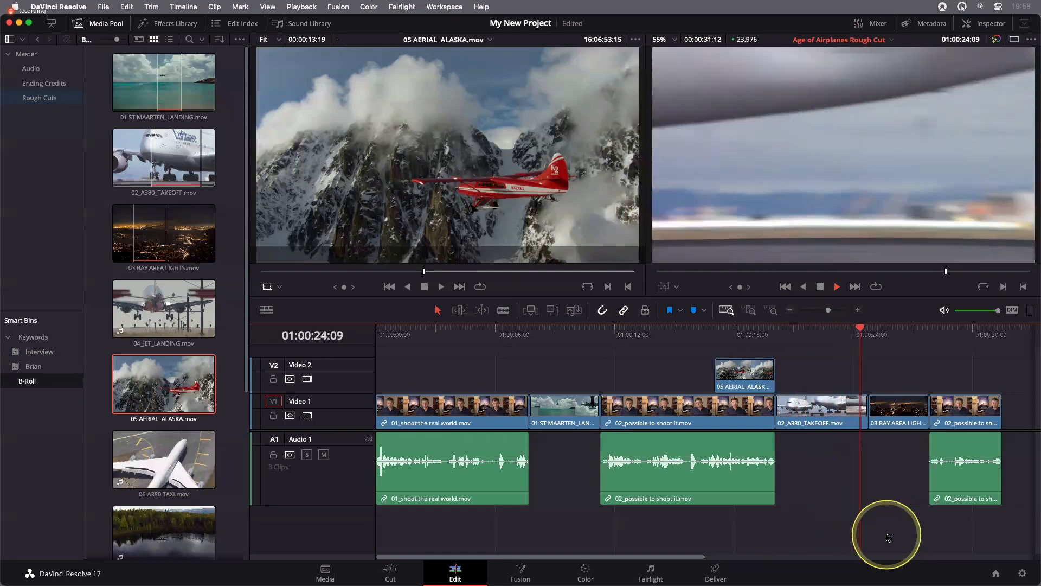
{"action": "key", "text": "k"}
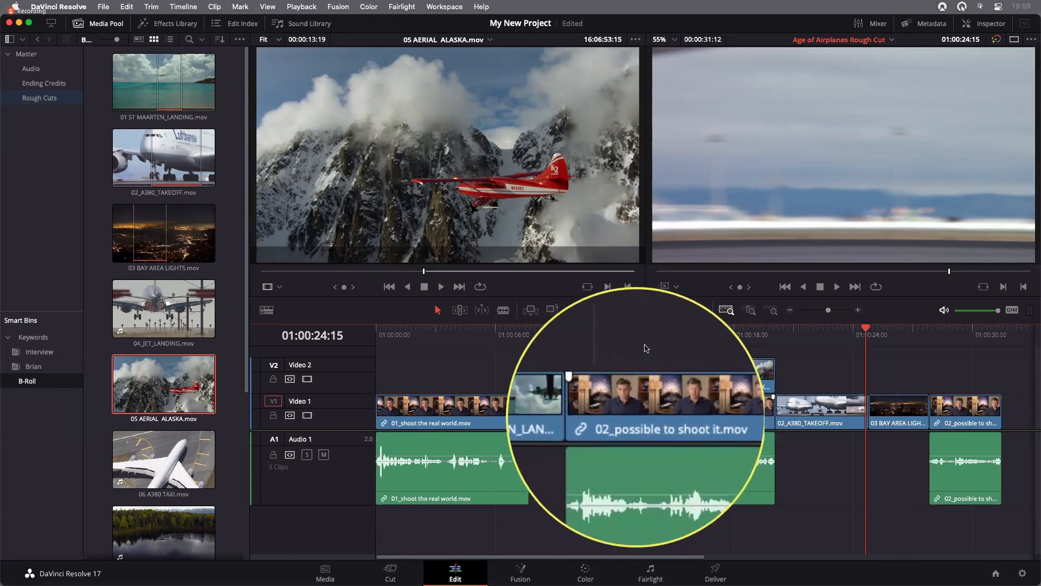
Mark a timeline In point at 01:00:11:07, the first frame of the 02_possible to shoot it.mov interview clip after the St Maarten landing
{"action": "left_click_drag", "start_coordinate": [646, 341], "coordinate": [601, 343]}
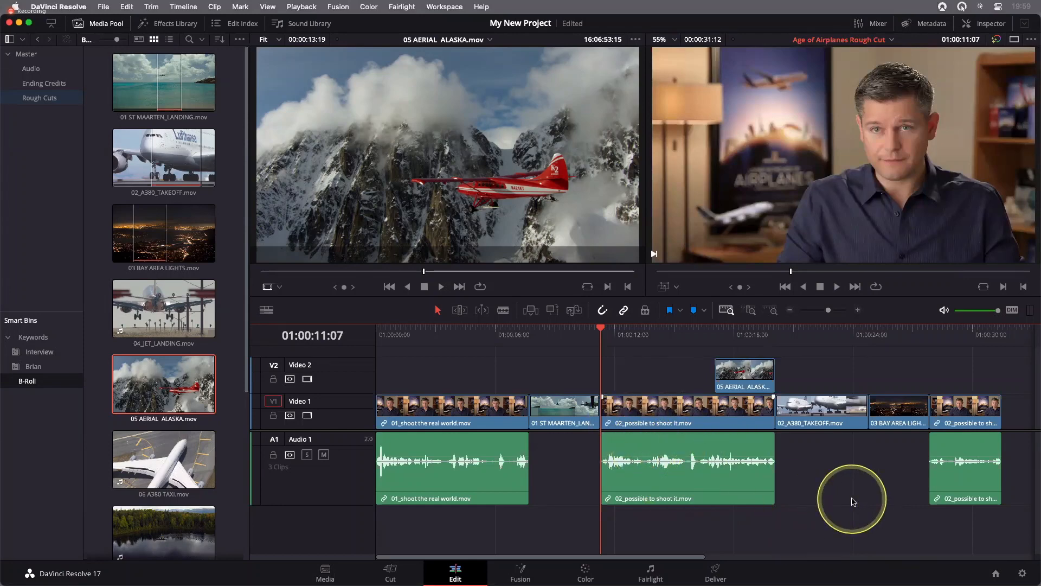
{"action": "key", "text": "Down"}
{"action": "key", "text": "Up"}
{"action": "key", "text": "i"}
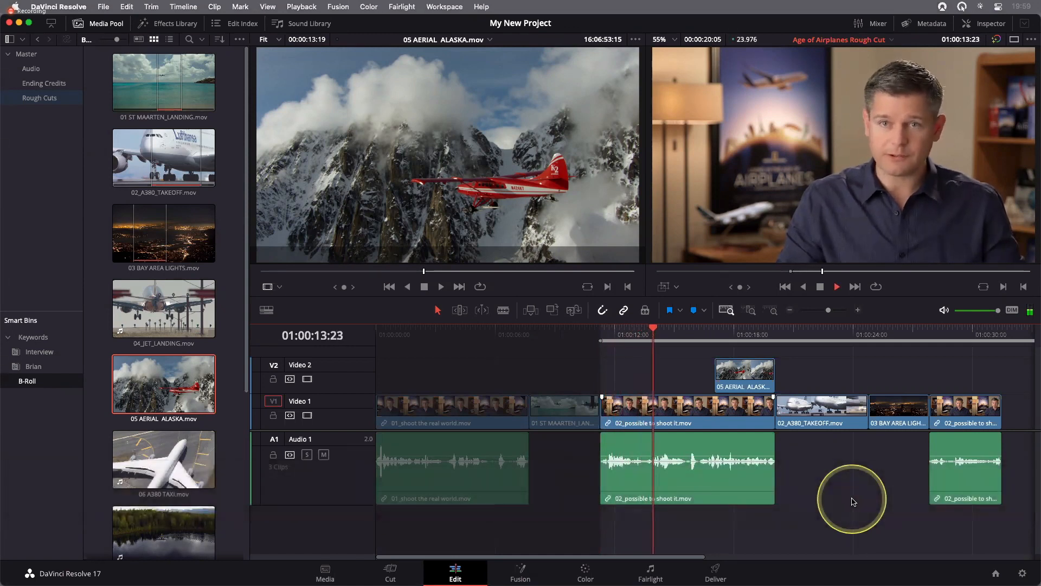
Find the pause in the interview at 01:00:13:14 and mark a timeline Out point there
{"action": "key", "text": "j"}
{"action": "key", "text": "k"}
{"action": "key", "text": "j"}
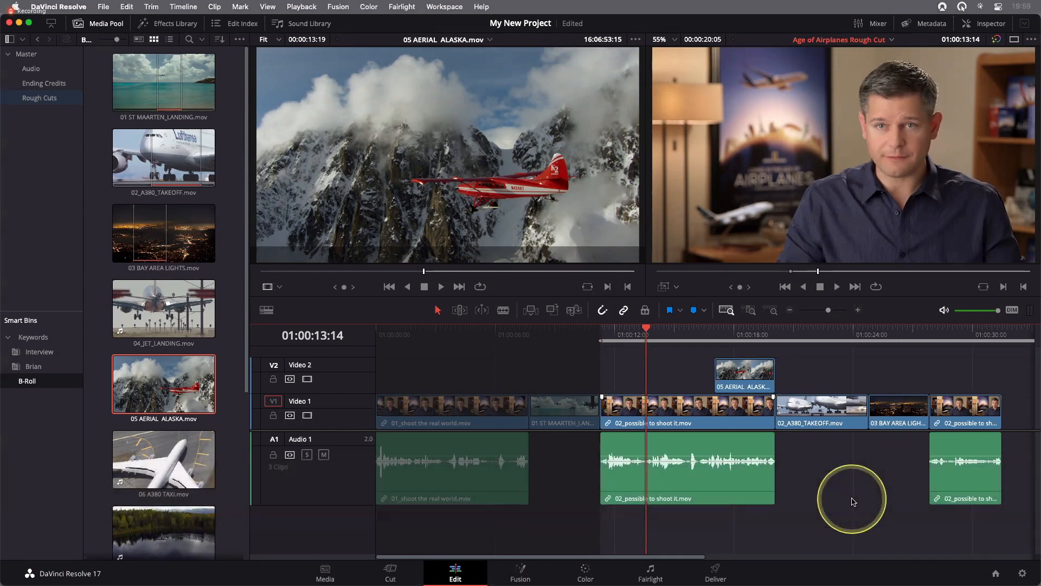
{"action": "key", "text": "o"}
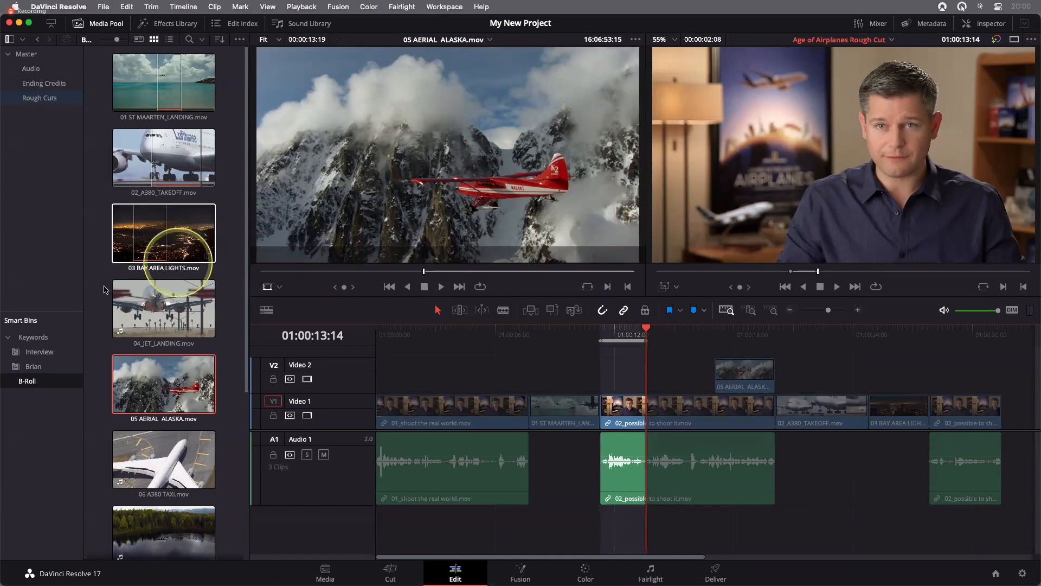
Load 04_JET_LANDING.mov as the source clip and mark an In point at 01:00:12:12
{"action": "left_click", "coordinate": [164, 322]}
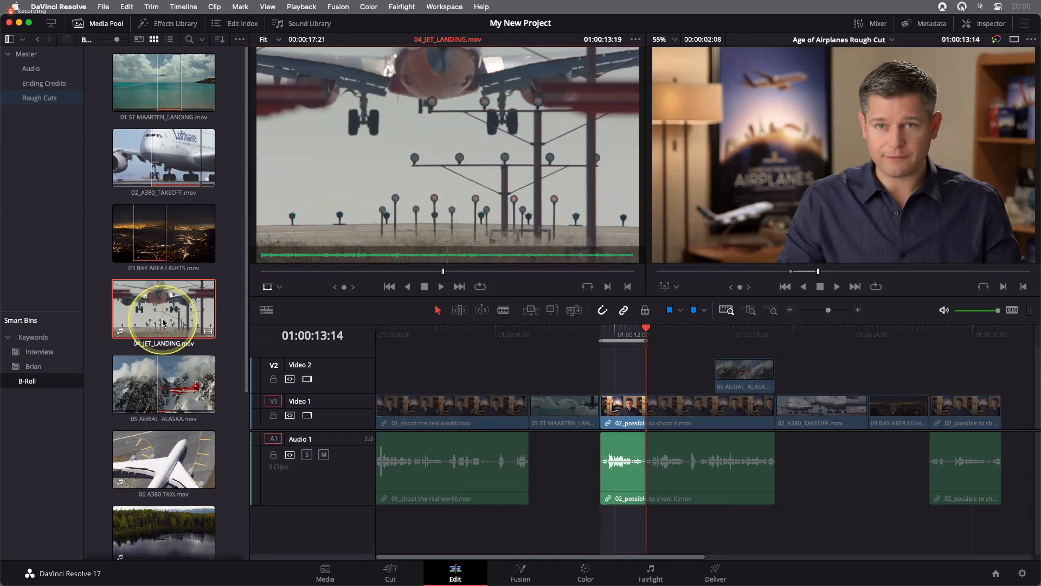
{"action": "left_click", "coordinate": [403, 272]}
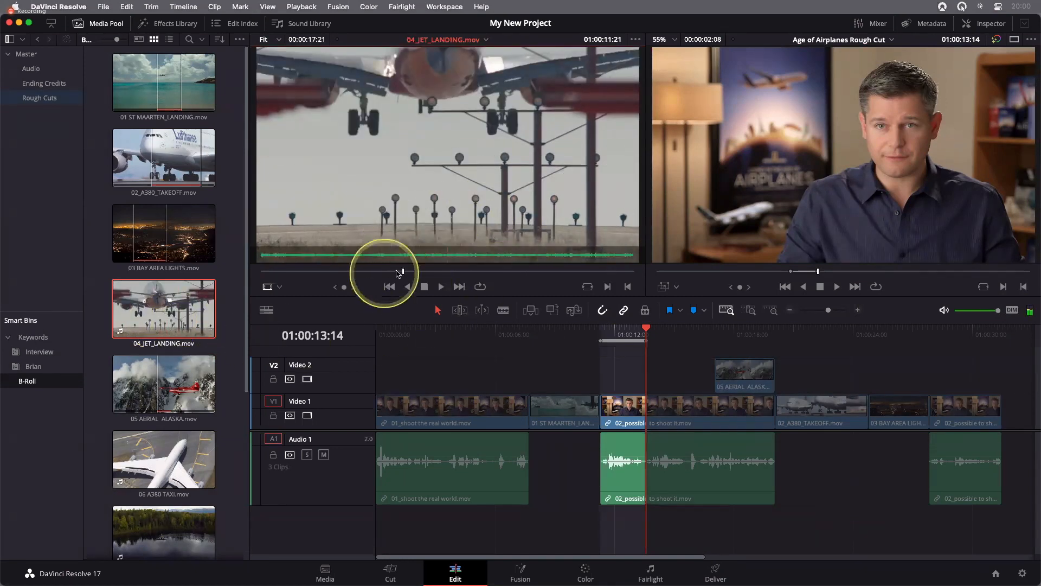
{"action": "left_click_drag", "start_coordinate": [363, 273], "coordinate": [416, 272]}
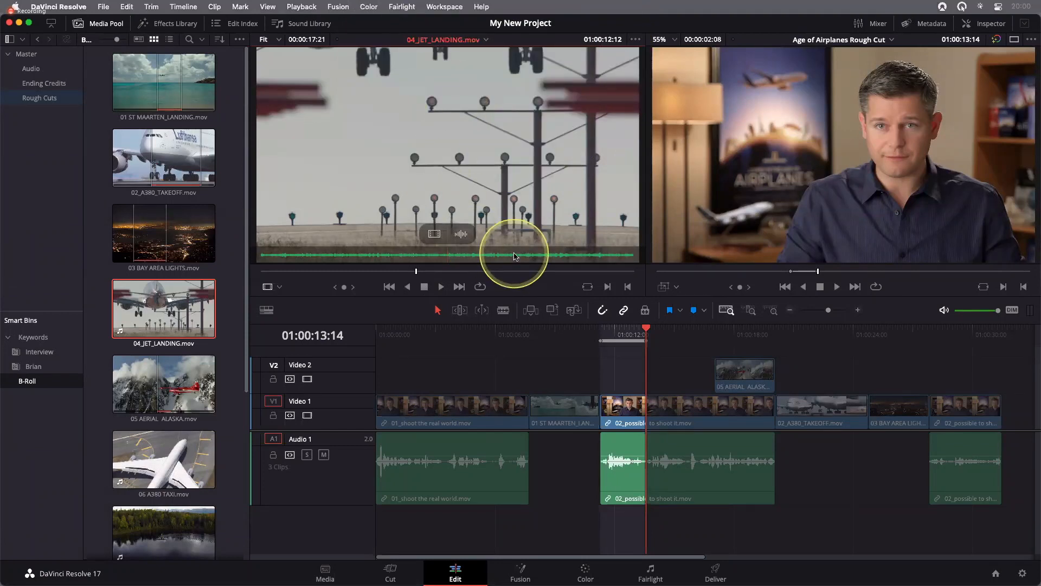
{"action": "key", "text": "i"}
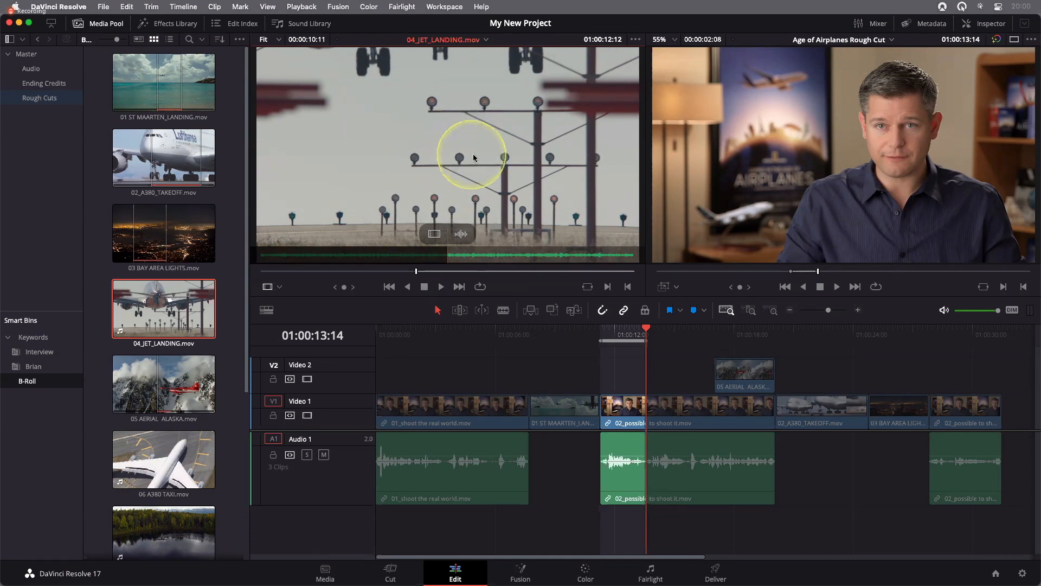
Try placing the jet landing clip with its audio on top of the marked timeline range, and undo the edit
{"action": "left_click_drag", "start_coordinate": [431, 147], "coordinate": [1022, 179]}
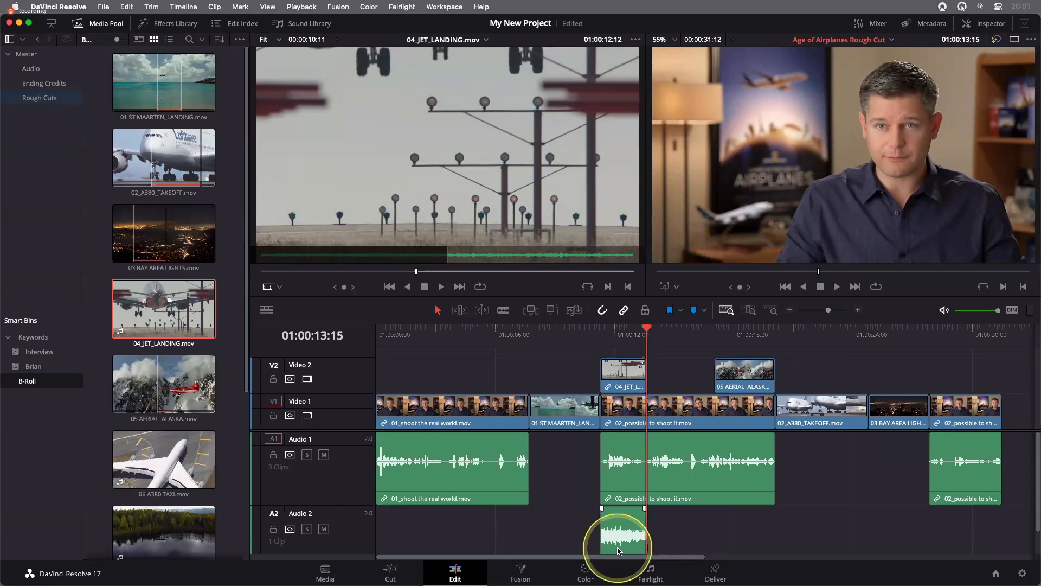
{"action": "key", "text": "super"}
{"action": "key", "text": "super+z"}
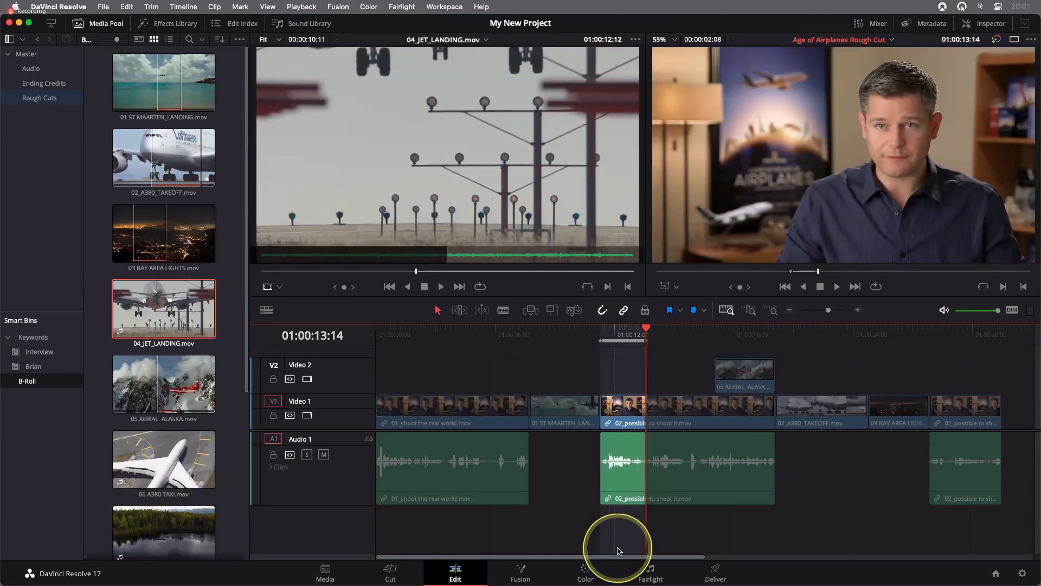
Place only the video of 04_JET_LANDING.mov on top of the marked timeline range
{"action": "mouse_move", "coordinate": [480, 71]}
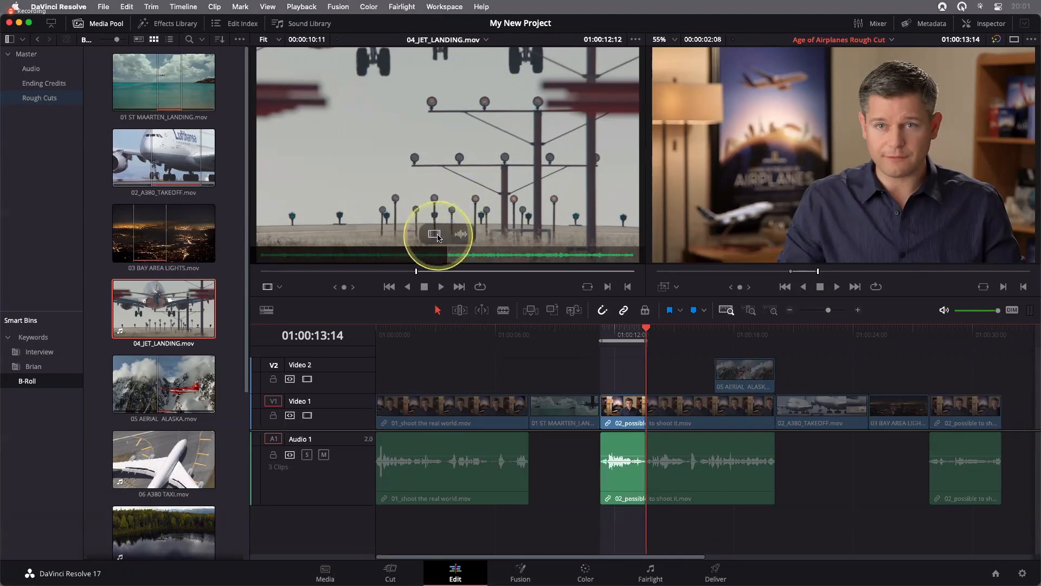
{"action": "left_click_drag", "start_coordinate": [438, 237], "coordinate": [444, 233]}
{"action": "key", "text": "z"}
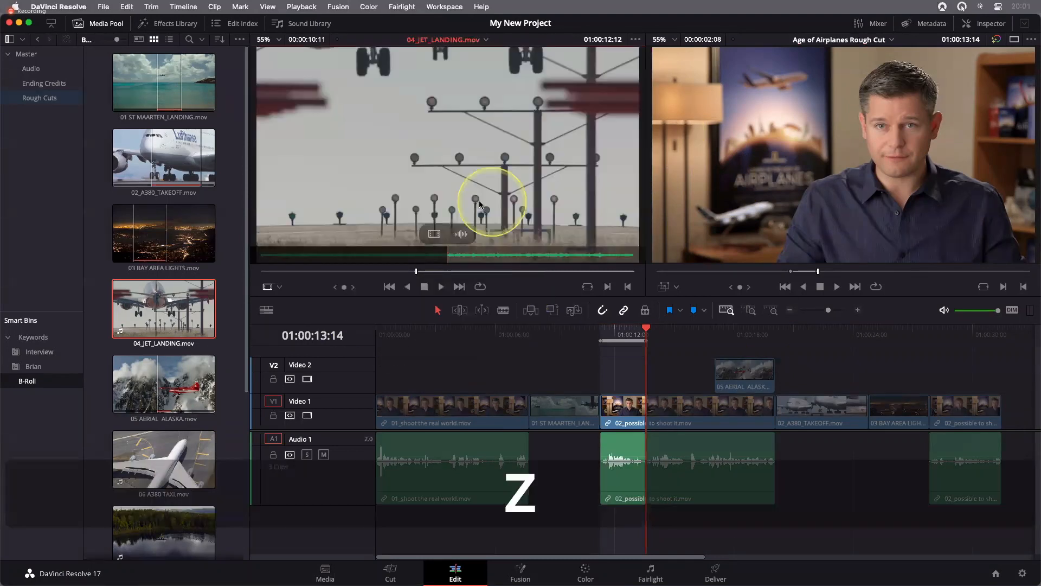
{"action": "left_click_drag", "start_coordinate": [434, 234], "coordinate": [1038, 187]}
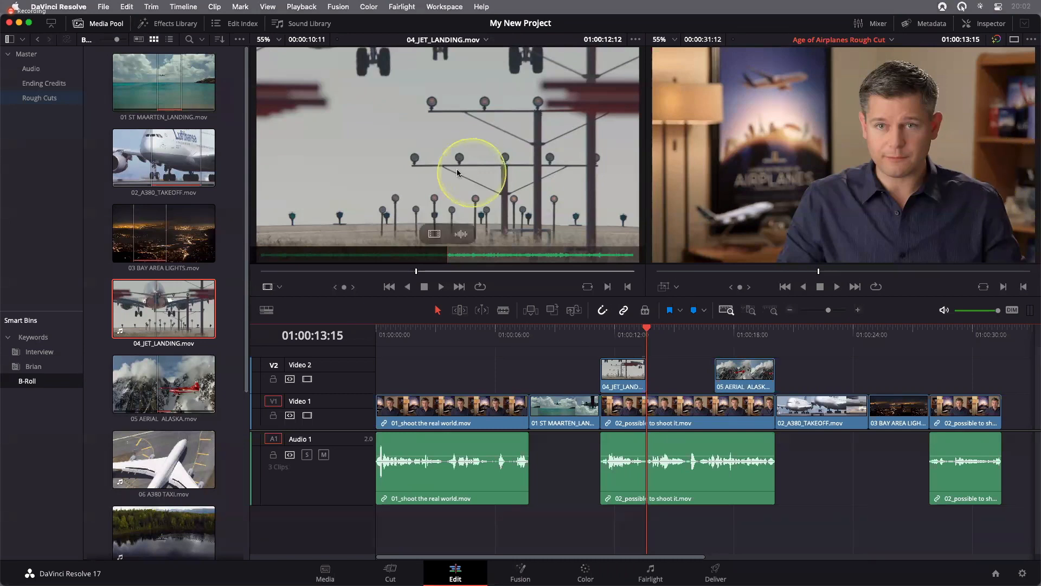
Look through the available edit commands and undo the video-only placement of the jet landing clip
{"action": "left_click", "coordinate": [128, 7]}
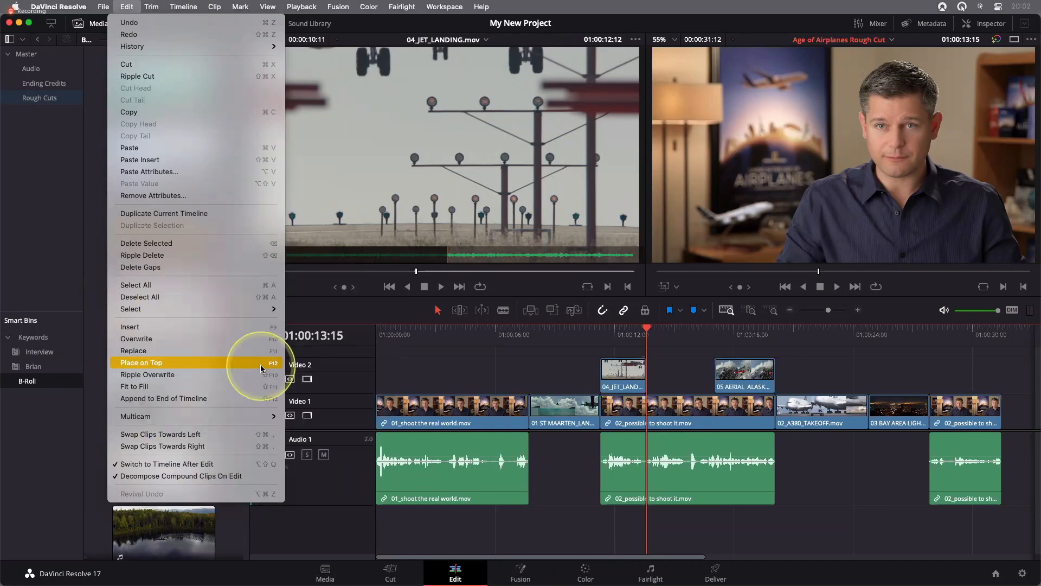
{"action": "left_click", "coordinate": [488, 175]}
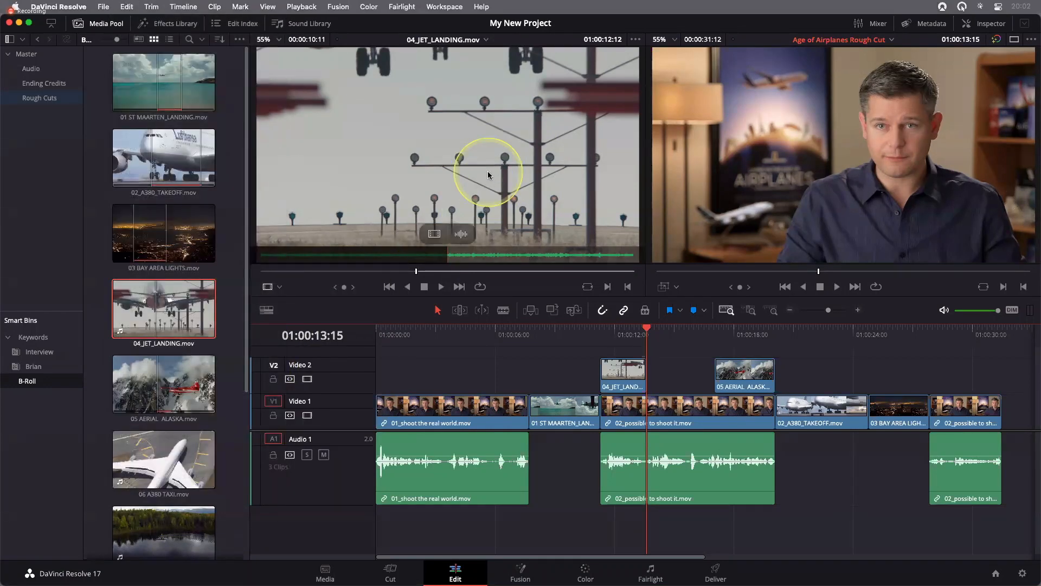
{"action": "left_click", "coordinate": [554, 317]}
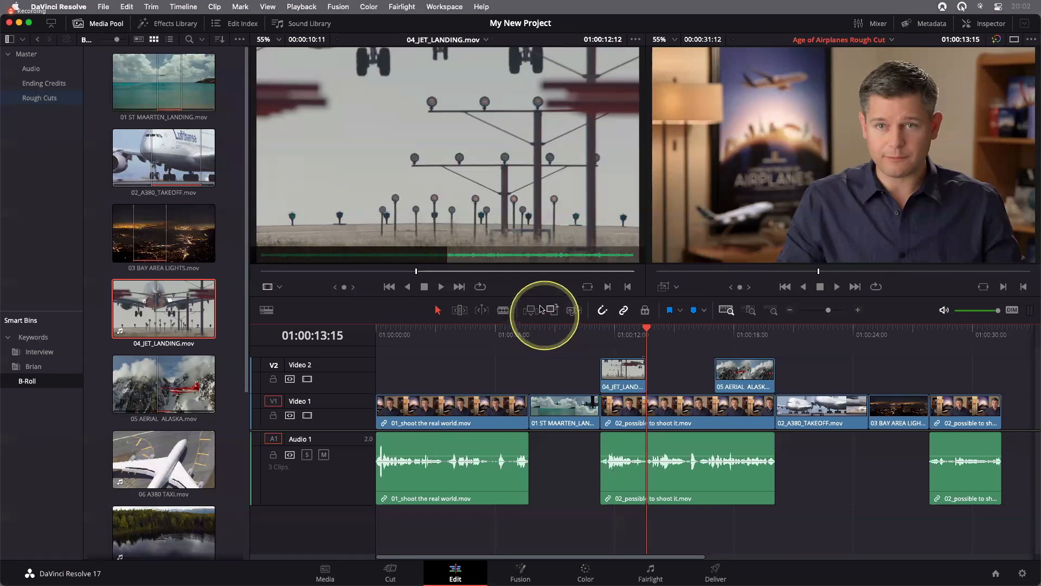
{"action": "mouse_move", "coordinate": [437, 236]}
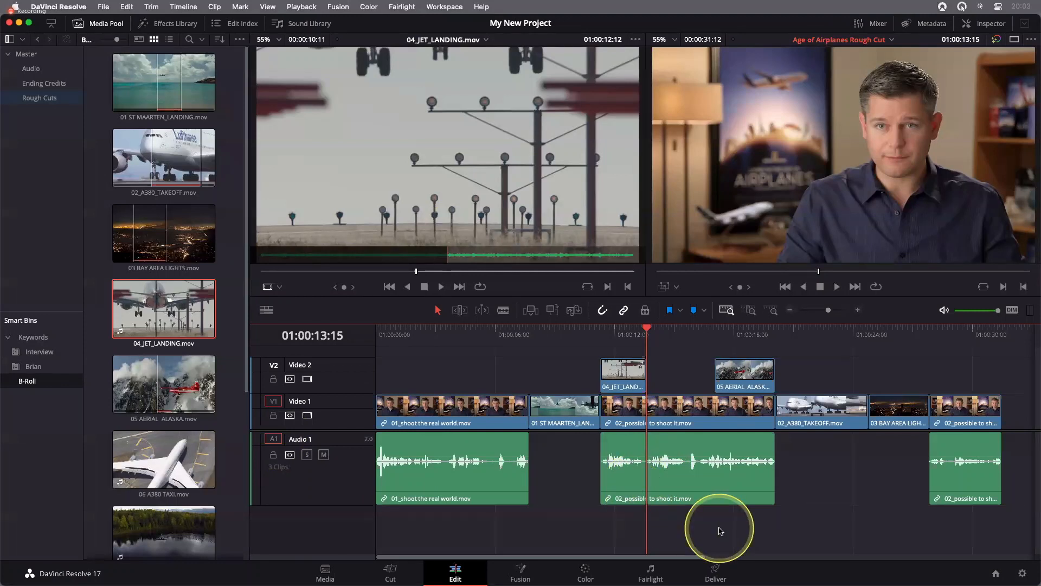
{"action": "key", "text": "super+z"}
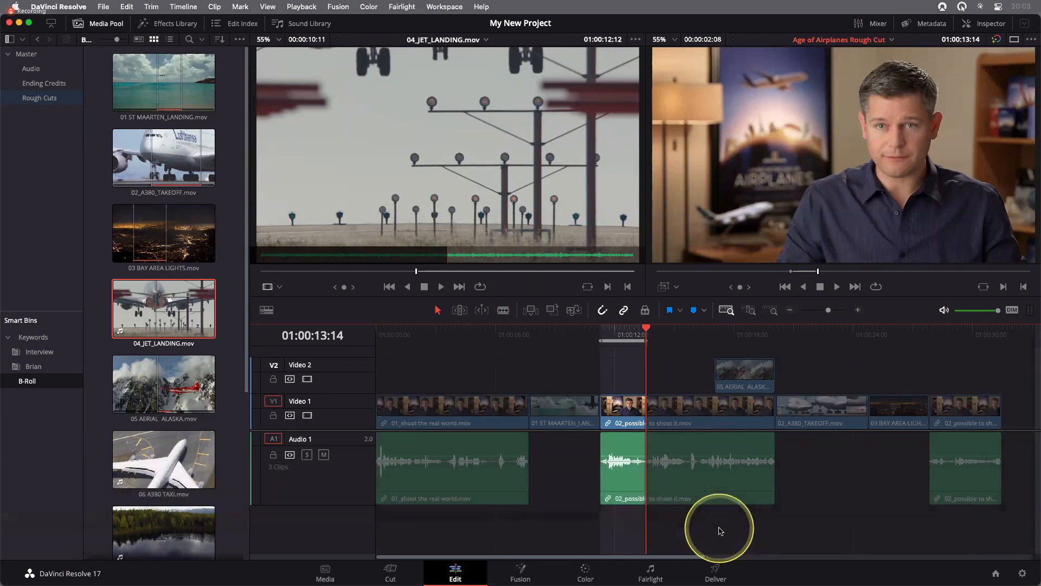
Try the Place on Top edit for the jet landing clip with Audio 1 still targeted, and undo it
{"action": "mouse_move", "coordinate": [452, 137]}
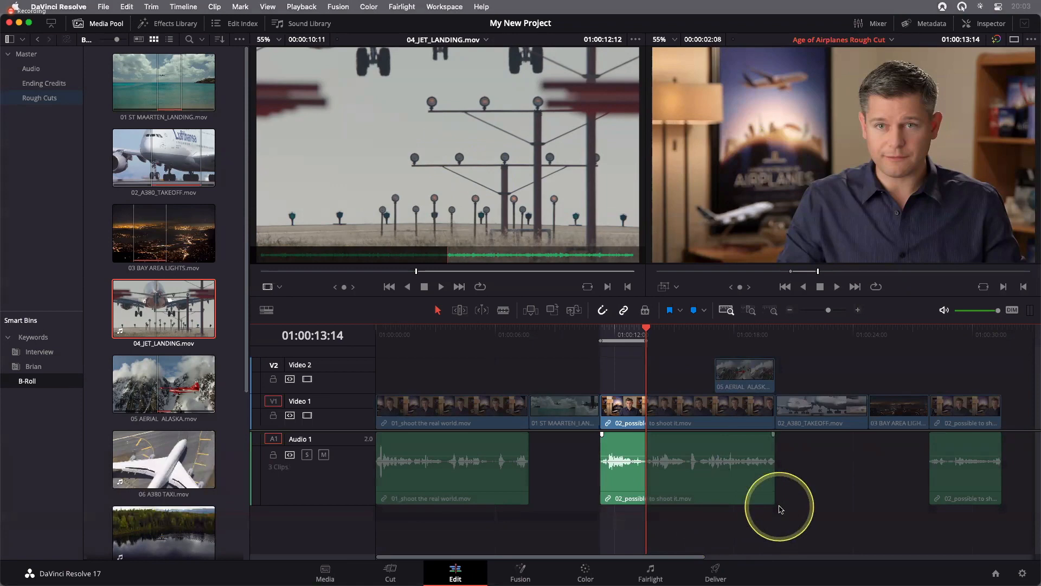
{"action": "key", "text": "F12"}
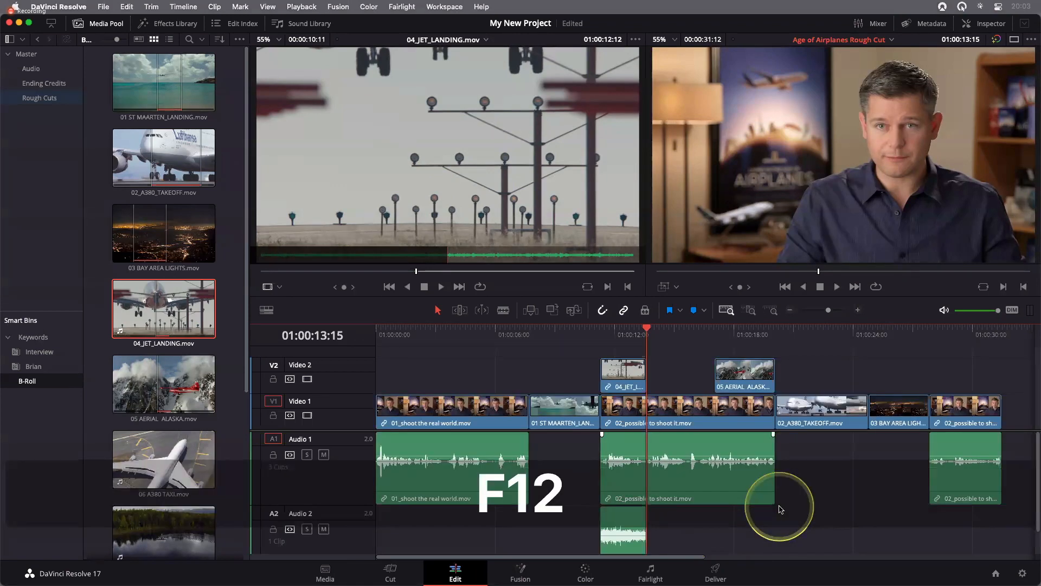
{"action": "key", "text": "super+z"}
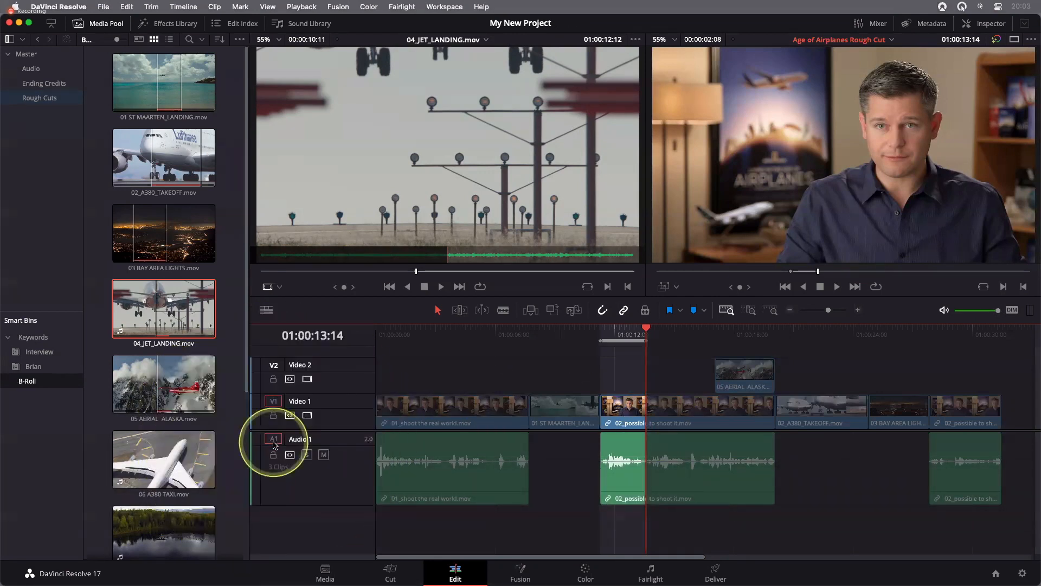
Disable the Audio 1 destination and place the jet landing video on top of the marked timeline range
{"action": "left_click", "coordinate": [274, 442]}
{"action": "key", "text": "F12"}
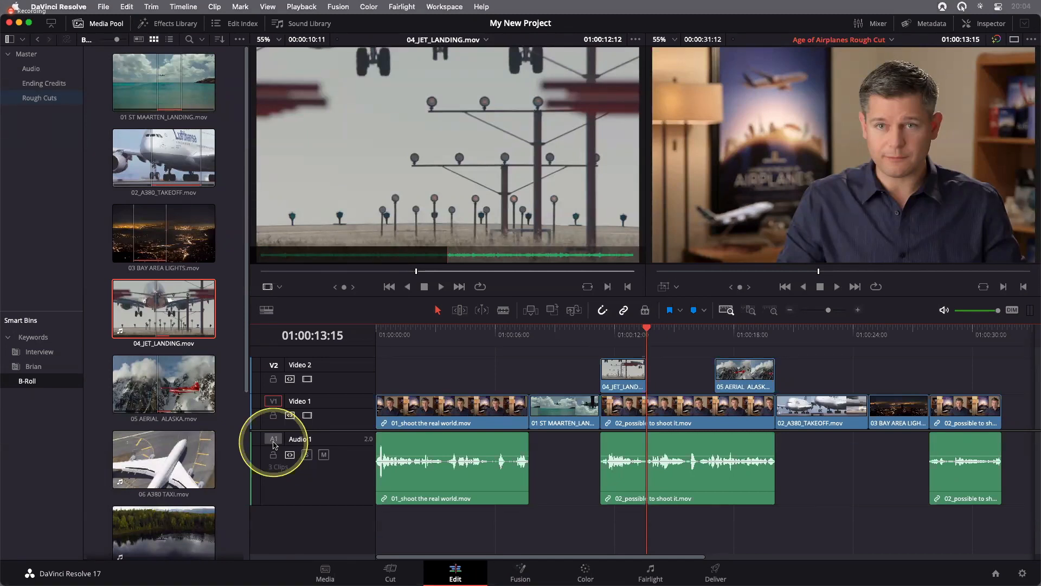
Append 06 A380 TAXI.mov and 08 NIGHT TAKEOFF.mov together from the B-Roll bin at the end of the timeline
{"action": "scroll", "coordinate": [233, 360], "scroll_direction": "down", "scroll_amount": 5}
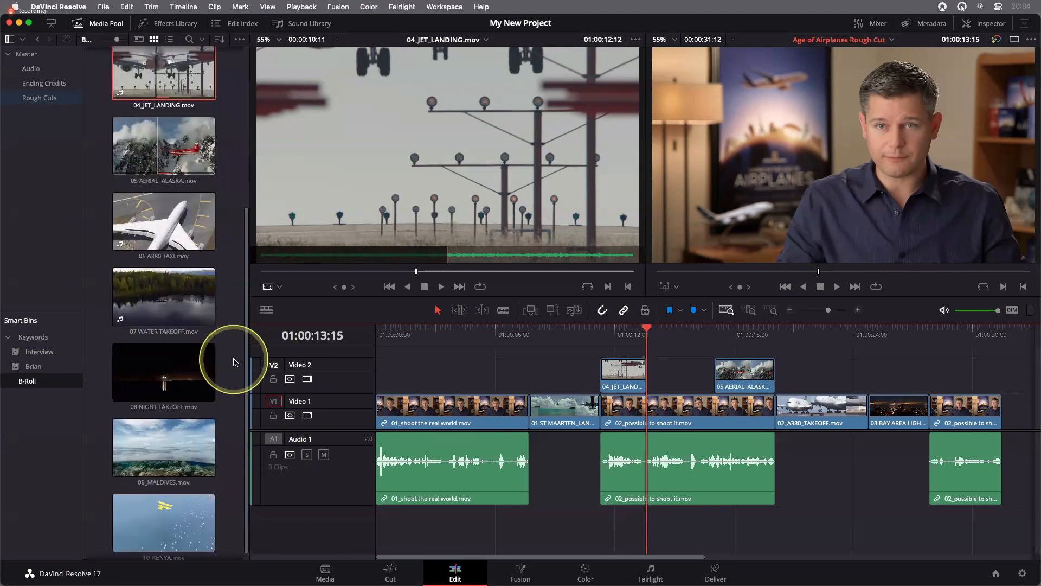
{"action": "scroll", "coordinate": [233, 361], "scroll_direction": "up", "scroll_amount": 1}
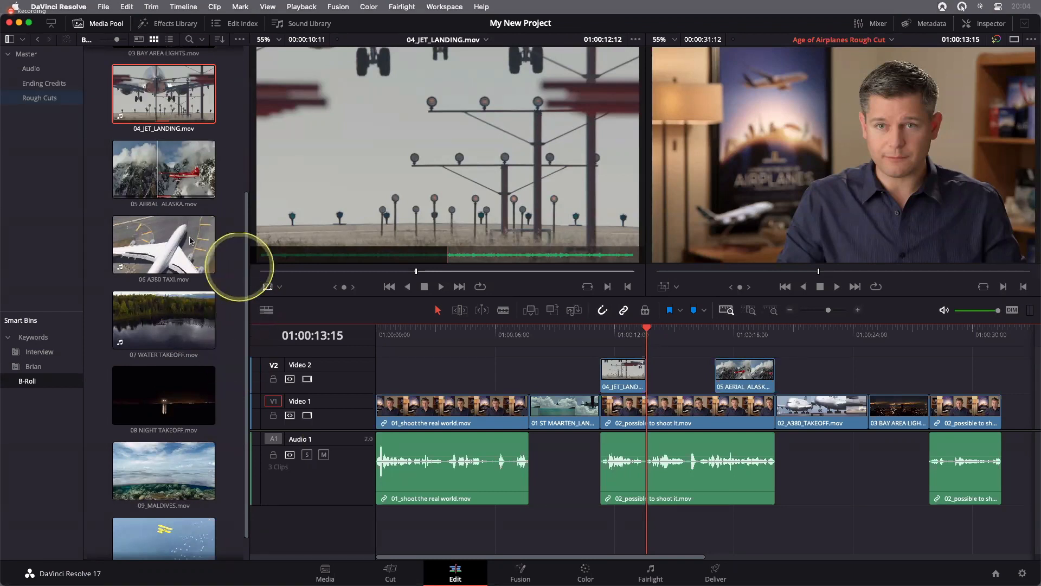
{"action": "double_click", "coordinate": [170, 250]}
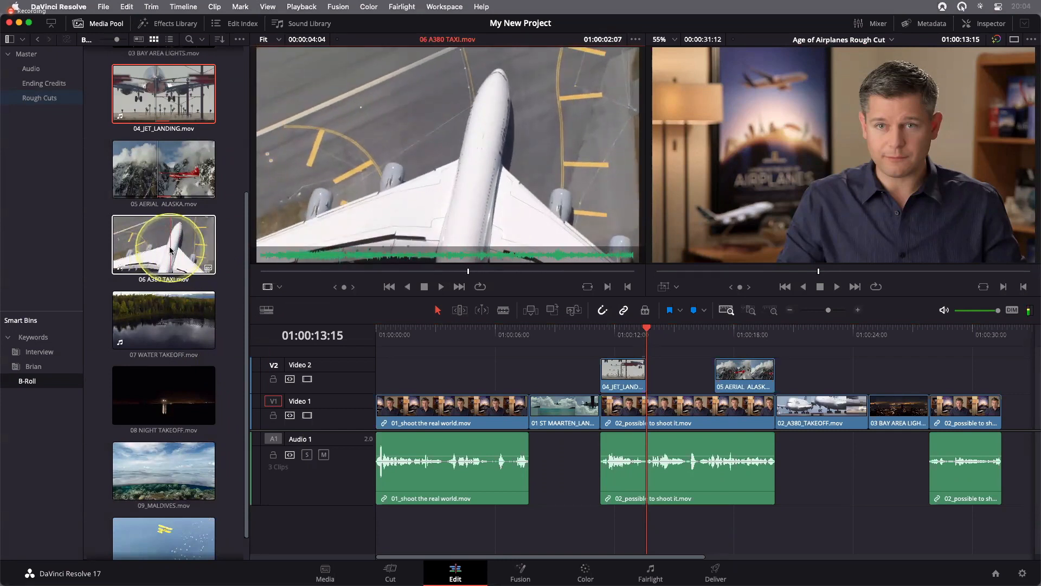
{"action": "left_click", "coordinate": [169, 250]}
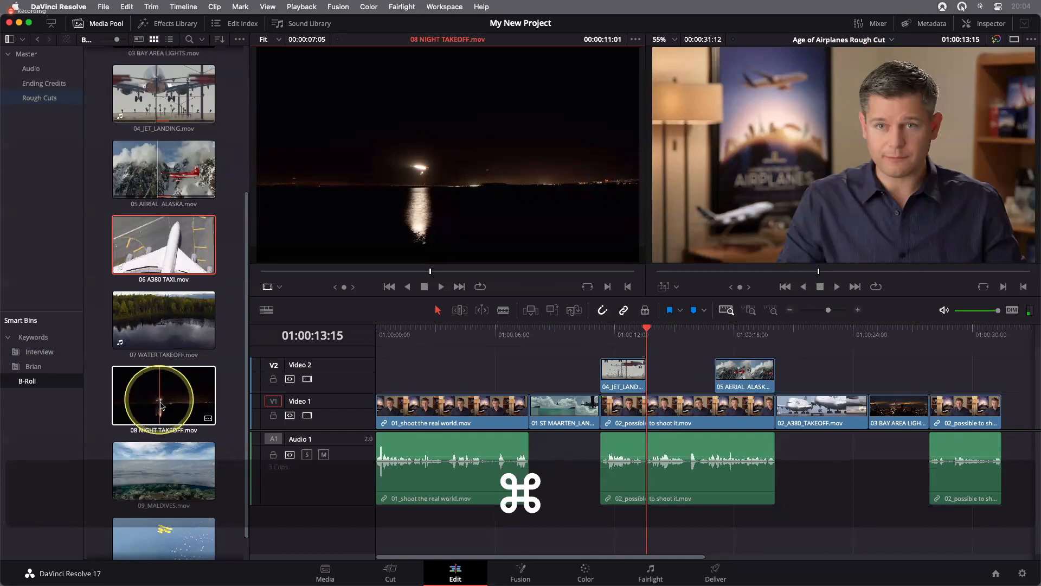
{"action": "left_click", "coordinate": [161, 403], "text": "super"}
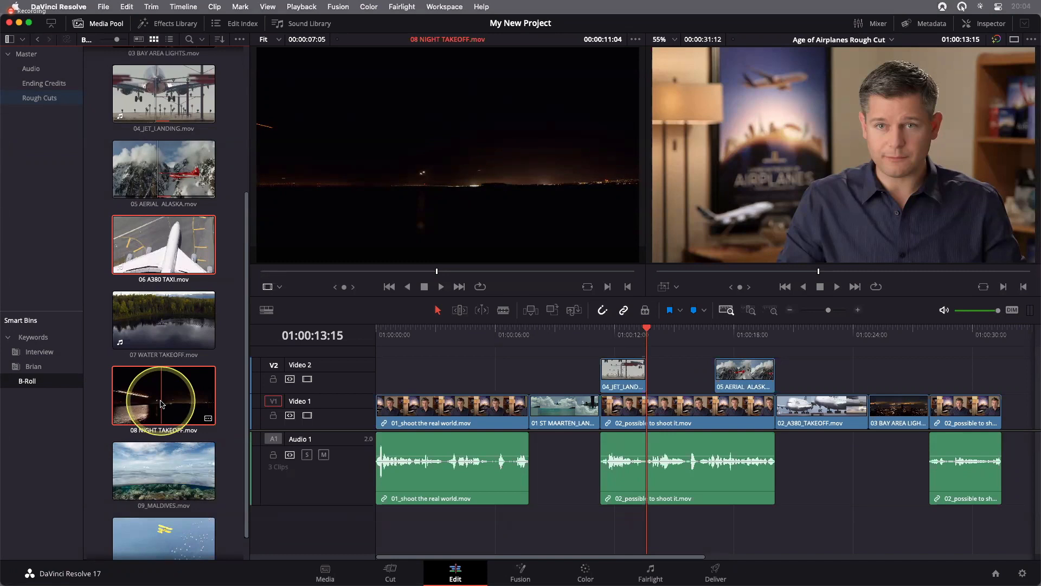
{"action": "left_click_drag", "start_coordinate": [162, 403], "coordinate": [865, 204]}
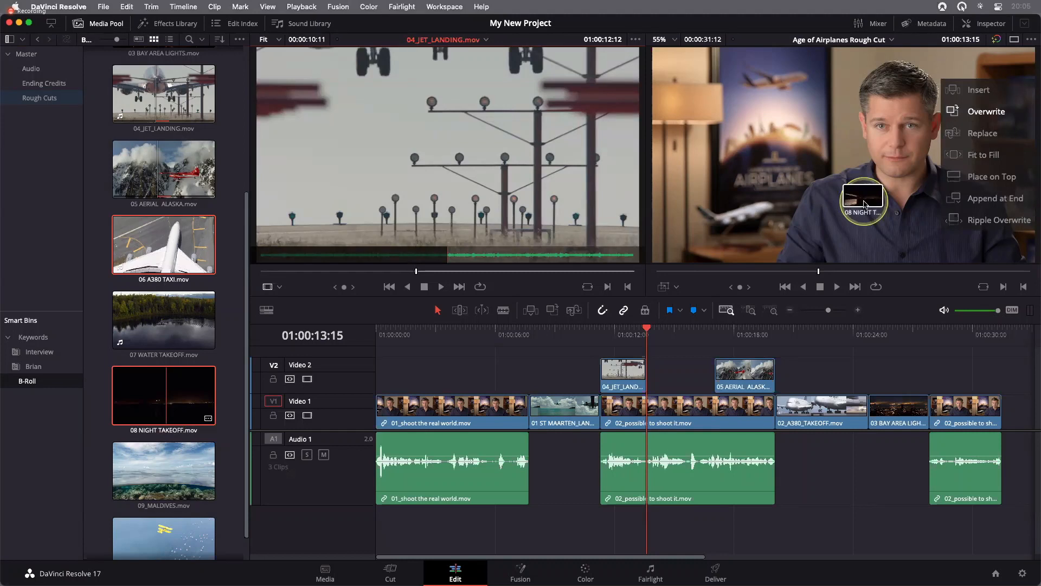
{"action": "left_click_drag", "start_coordinate": [864, 205], "coordinate": [1036, 203]}
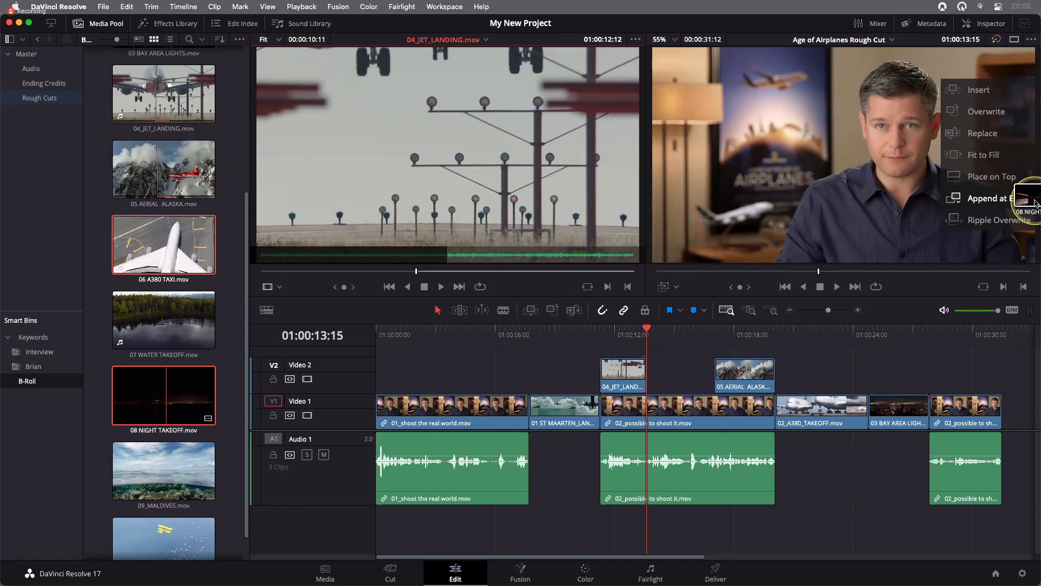
{"action": "left_click_drag", "start_coordinate": [1035, 204], "coordinate": [1035, 203]}
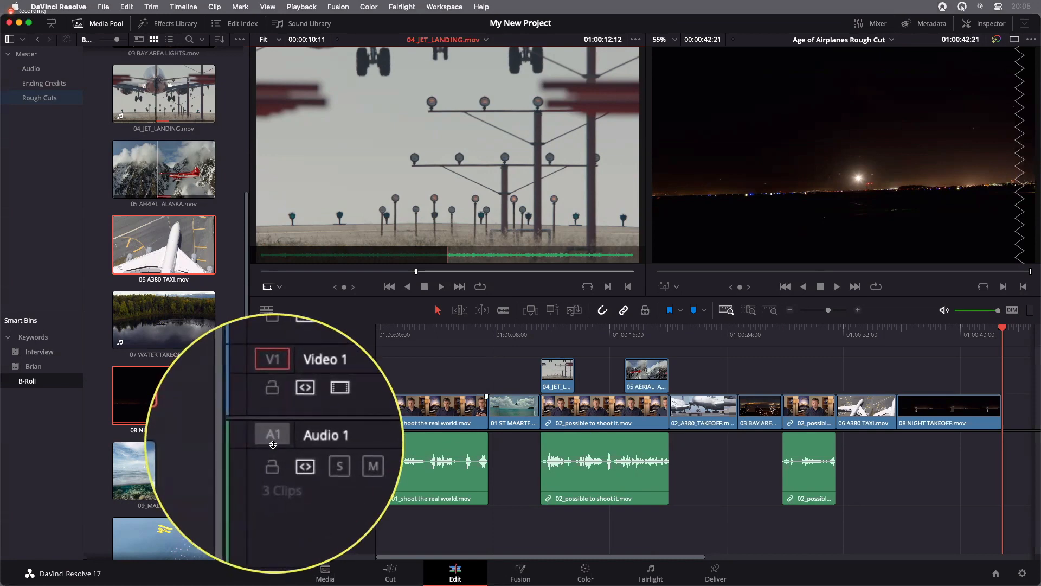
{"action": "left_click", "coordinate": [157, 412]}
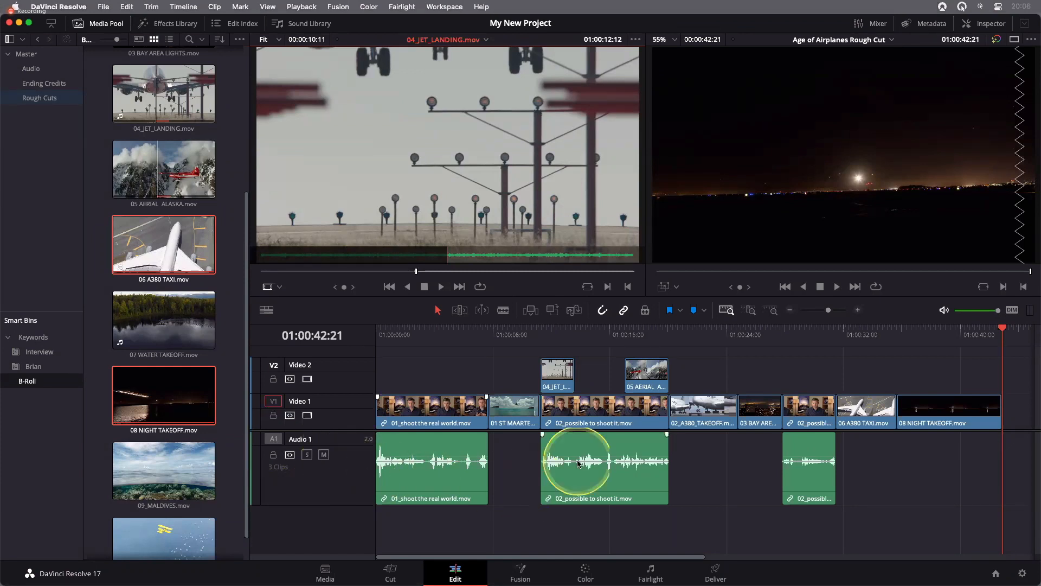
Move the timeline playhead to the first frame of the 04_JET_LANDING.mov clip on Video 2
{"action": "left_click", "coordinate": [551, 337]}
{"action": "left_click_drag", "start_coordinate": [553, 335], "coordinate": [552, 335]}
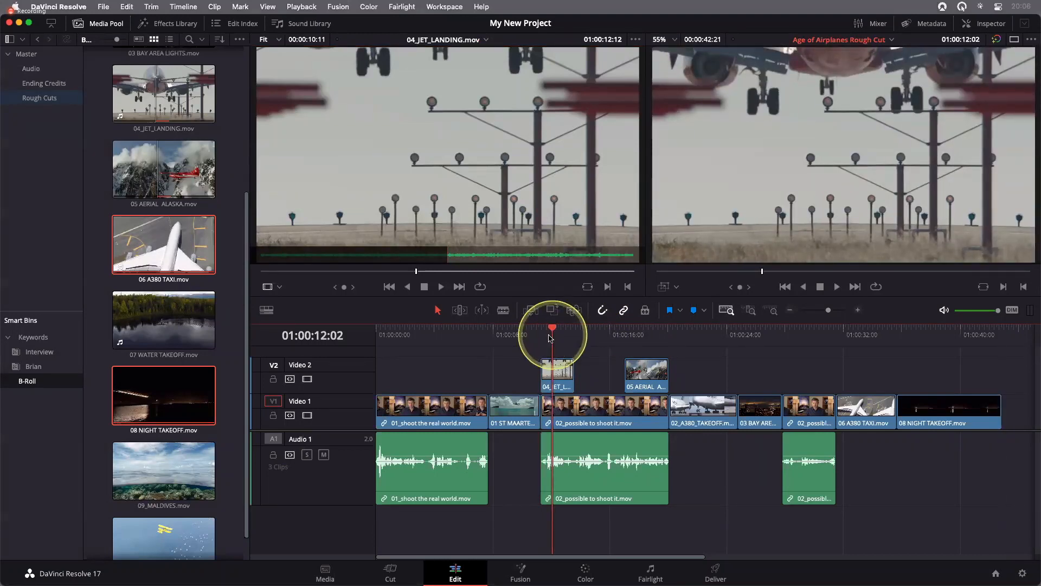
{"action": "key", "text": "Up"}
{"action": "left_click", "coordinate": [553, 335]}
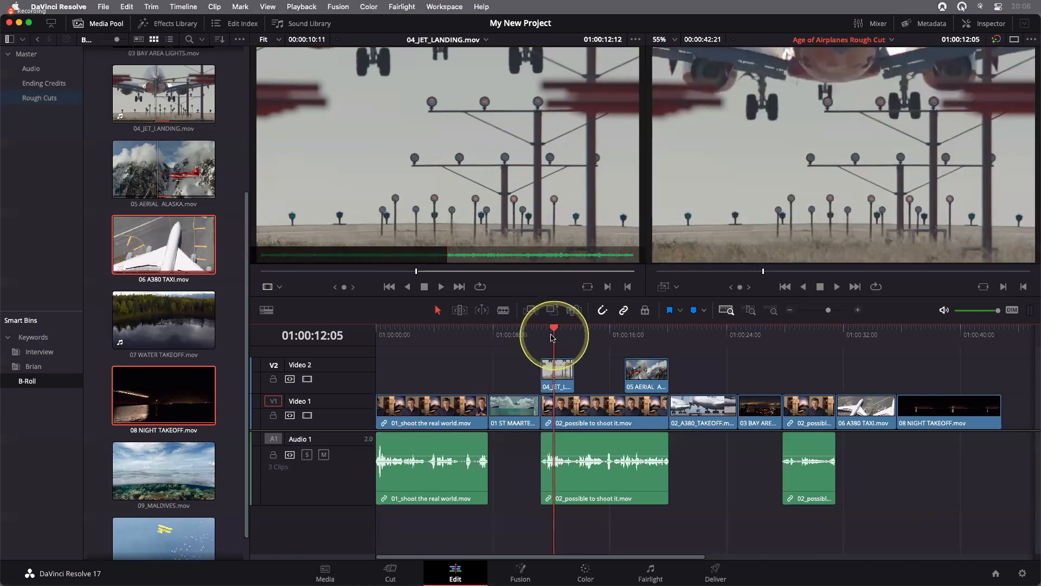
{"action": "left_click", "coordinate": [551, 335]}
{"action": "key", "text": "Up"}
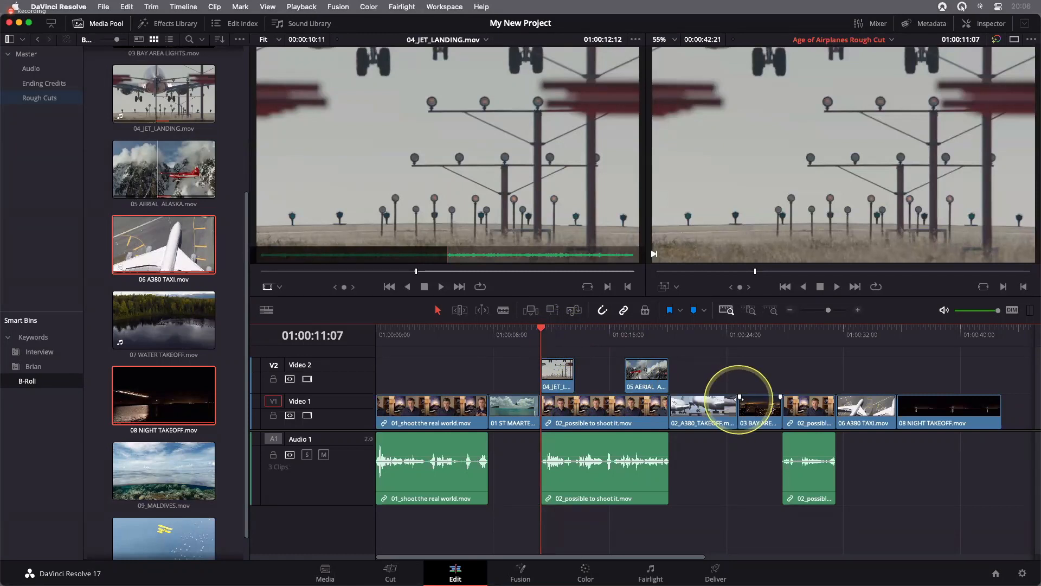
Play forward and backward through the opening of the jet landing clip to locate a matching moment in the interview
{"action": "key", "text": "l"}
{"action": "key", "text": "k"}
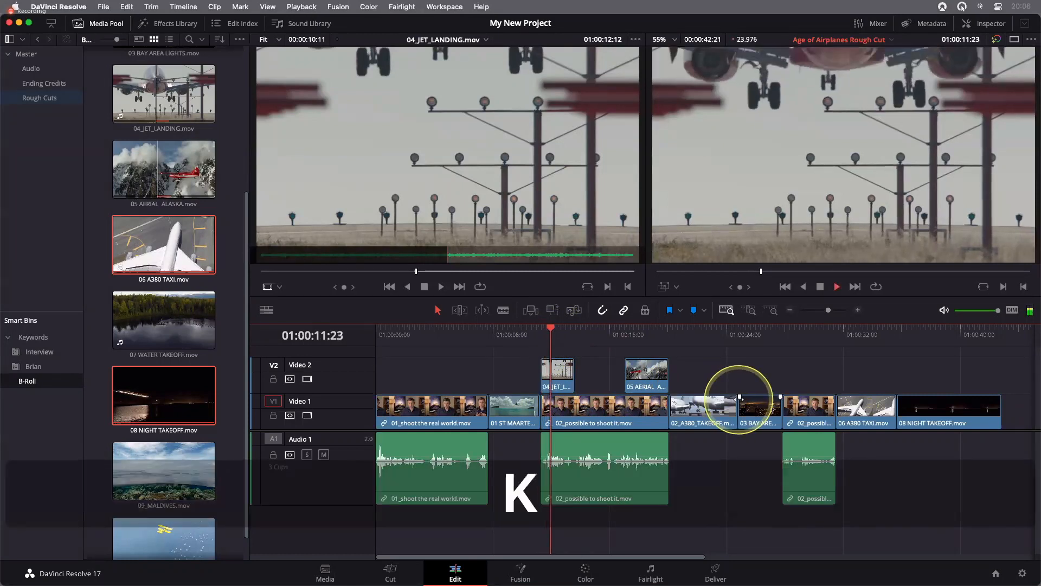
{"action": "key", "text": "j"}
{"action": "key", "text": "k"}
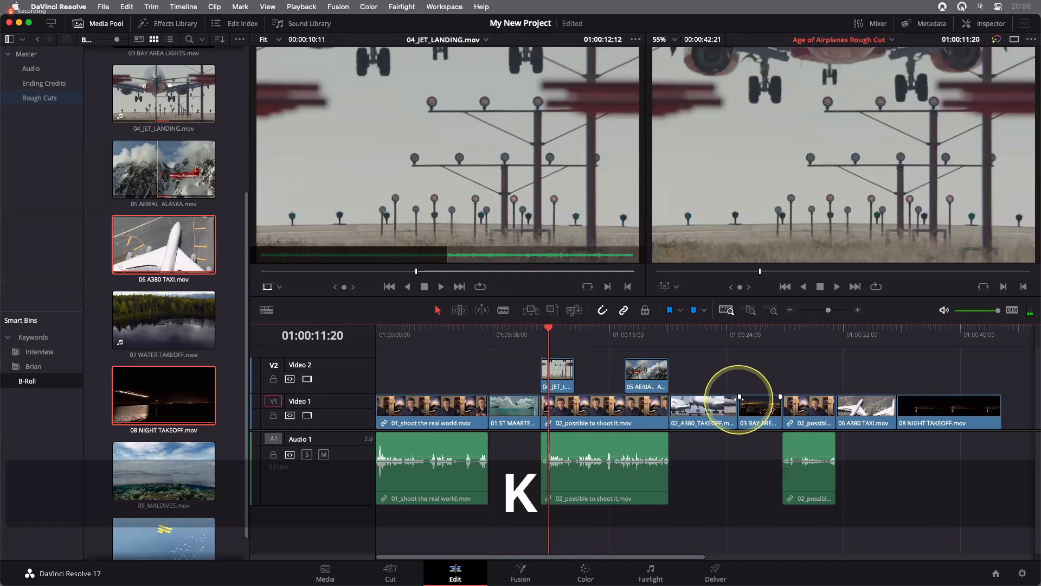
{"action": "key", "text": "l"}
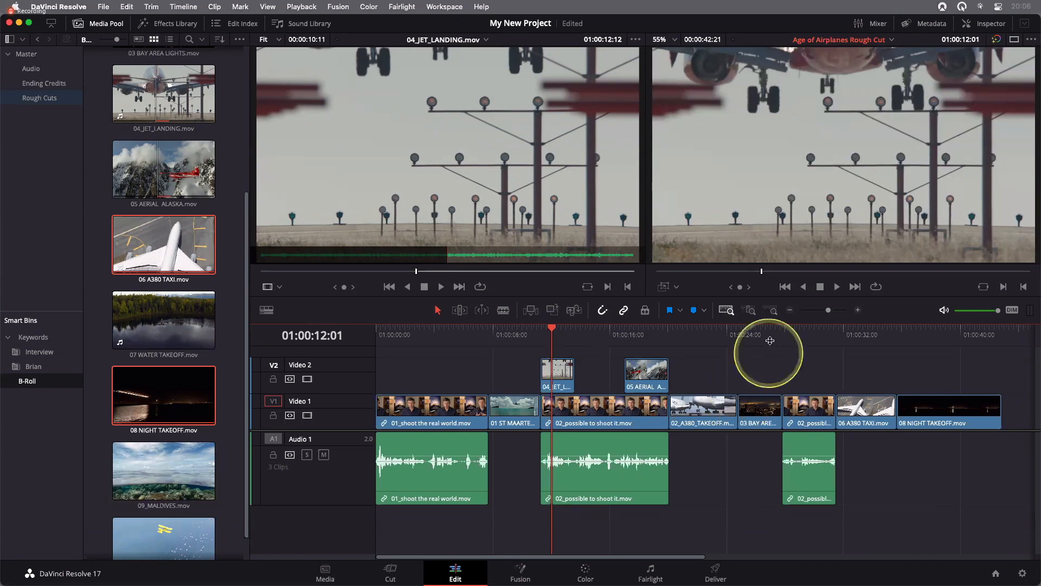
Show the timeline in detail and park the playhead at 01:00:11:23 within the jet landing clip
{"action": "left_click", "coordinate": [751, 311]}
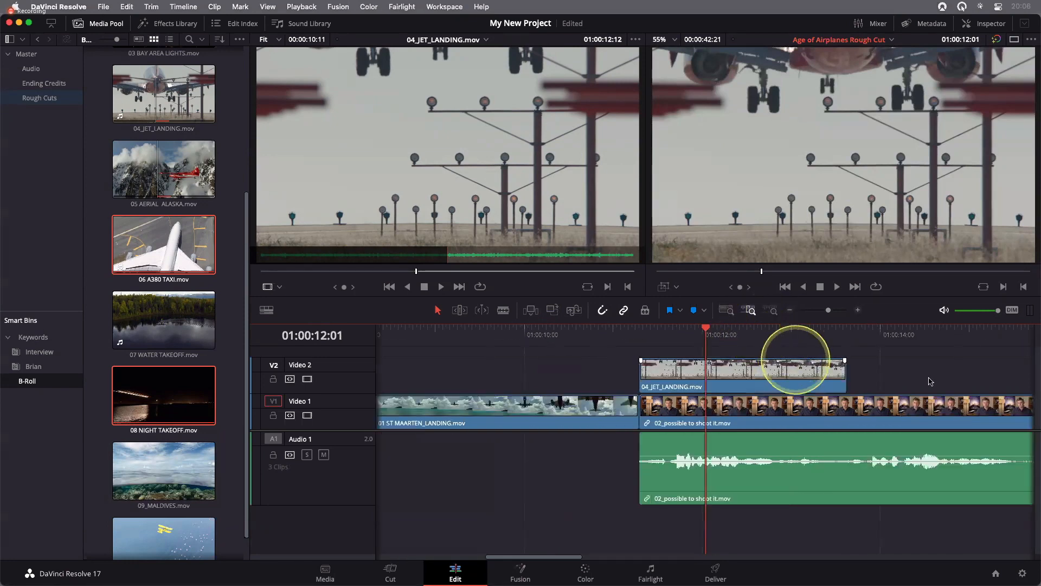
{"action": "scroll", "coordinate": [928, 379], "scroll_direction": "right", "scroll_amount": 5}
{"action": "key", "text": "k"}
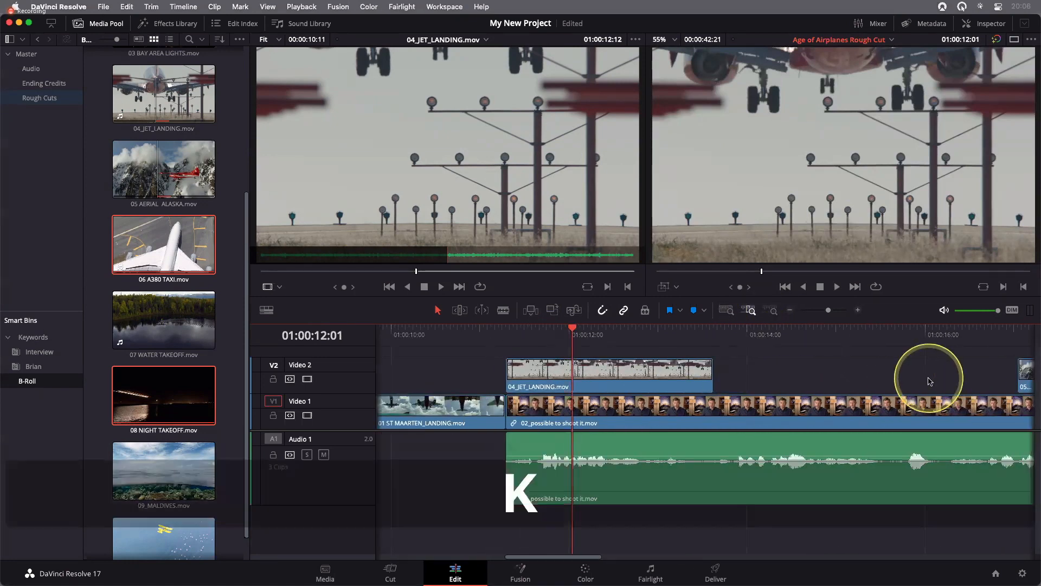
{"action": "key", "text": "l"}
{"action": "key", "text": "j"}
{"action": "key", "text": "l"}
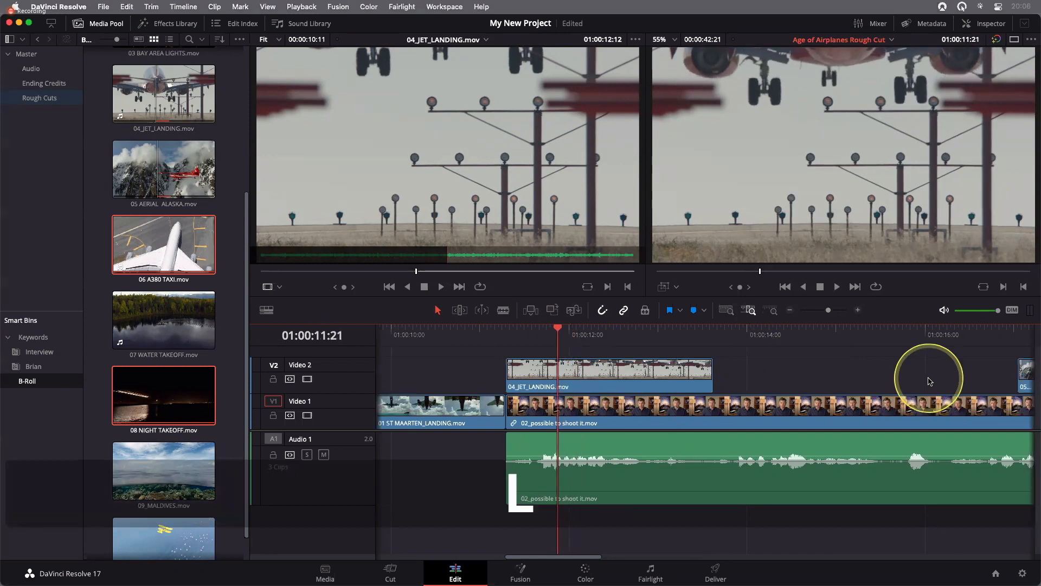
{"action": "key", "text": "j"}
{"action": "key", "text": "l"}
{"action": "key", "text": "l"}
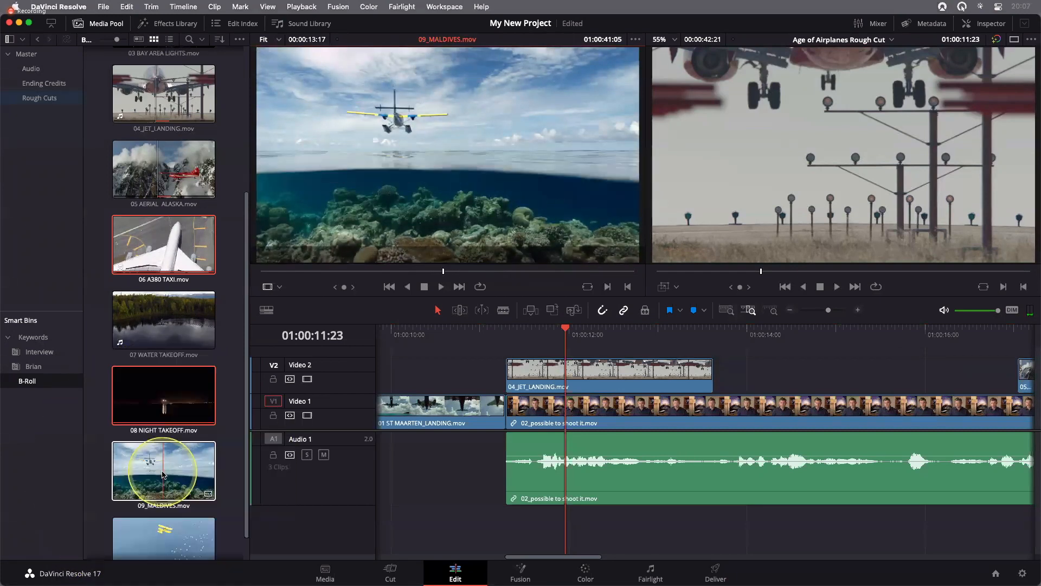
Load 09_MALDIVES.mov in the source viewer and park it at 01:00:40:00, where the plane enters the frame
{"action": "left_click", "coordinate": [162, 470]}
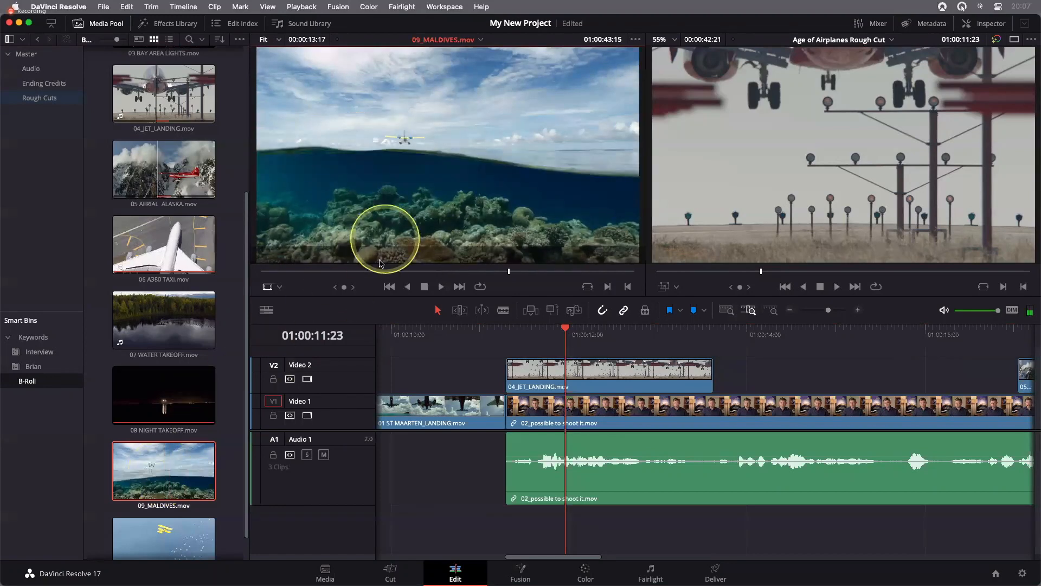
{"action": "left_click_drag", "start_coordinate": [358, 273], "coordinate": [414, 273]}
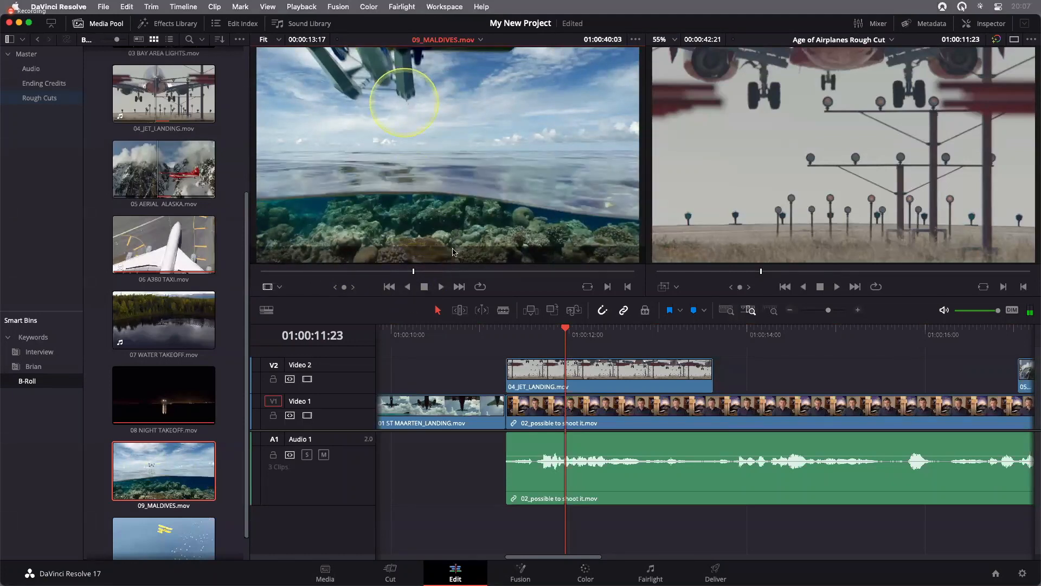
{"action": "key", "text": "k"}
{"action": "key", "text": "j"}
{"action": "key", "text": "l"}
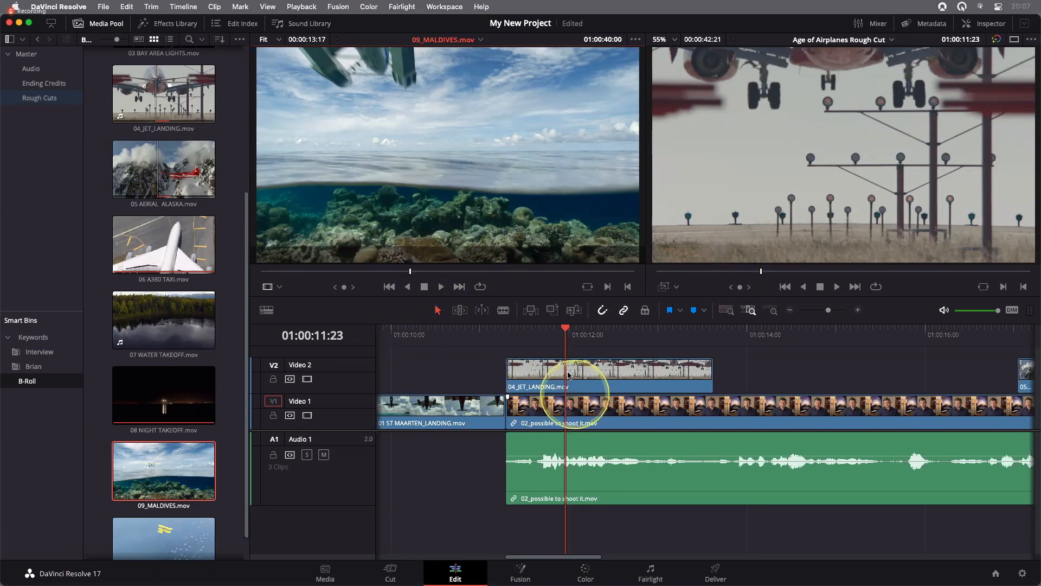
Set Video 2 as the video destination and replace the jet landing clip with 09_MALDIVES.mov, aligned at the playheads
{"action": "left_click", "coordinate": [568, 374]}
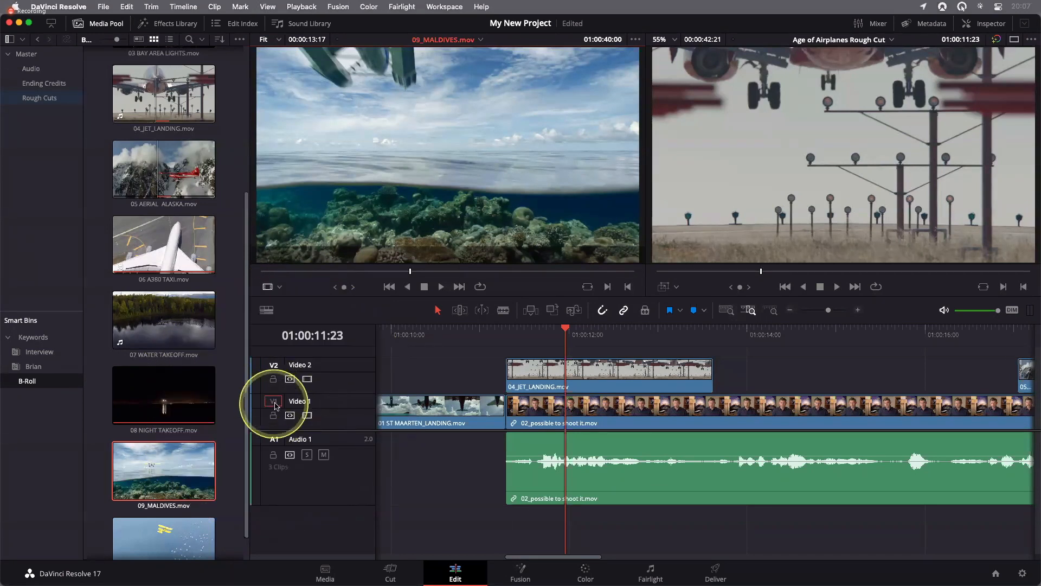
{"action": "left_click_drag", "start_coordinate": [275, 402], "coordinate": [276, 368]}
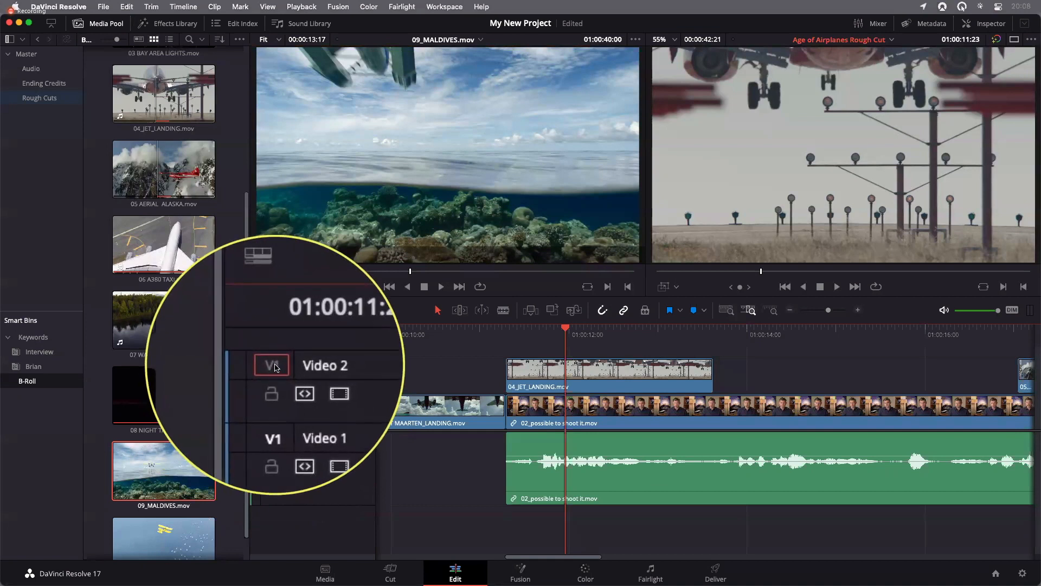
{"action": "left_click", "coordinate": [560, 375]}
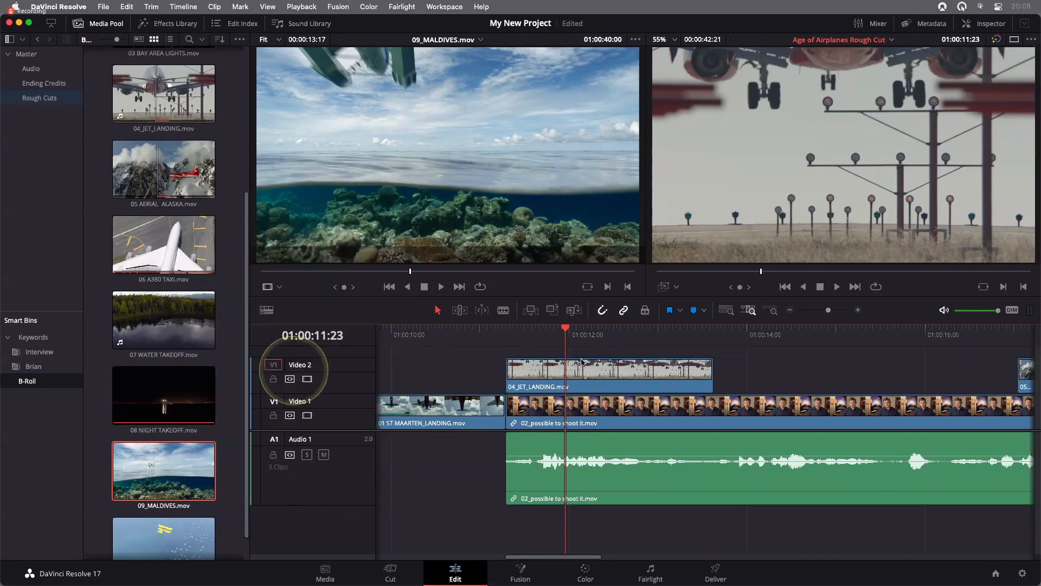
{"action": "left_click_drag", "start_coordinate": [496, 134], "coordinate": [398, 159]}
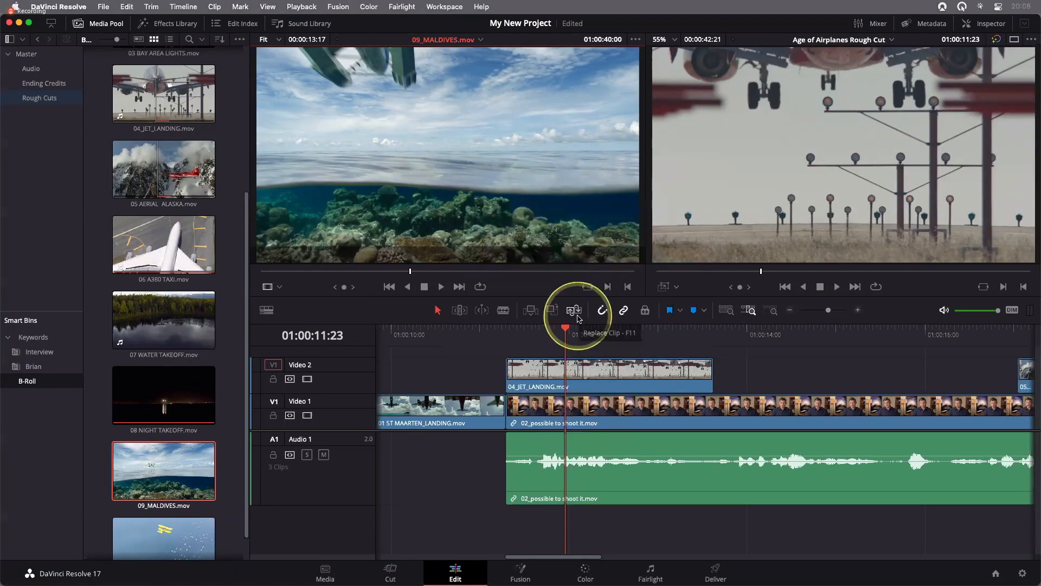
{"action": "left_click", "coordinate": [575, 312]}
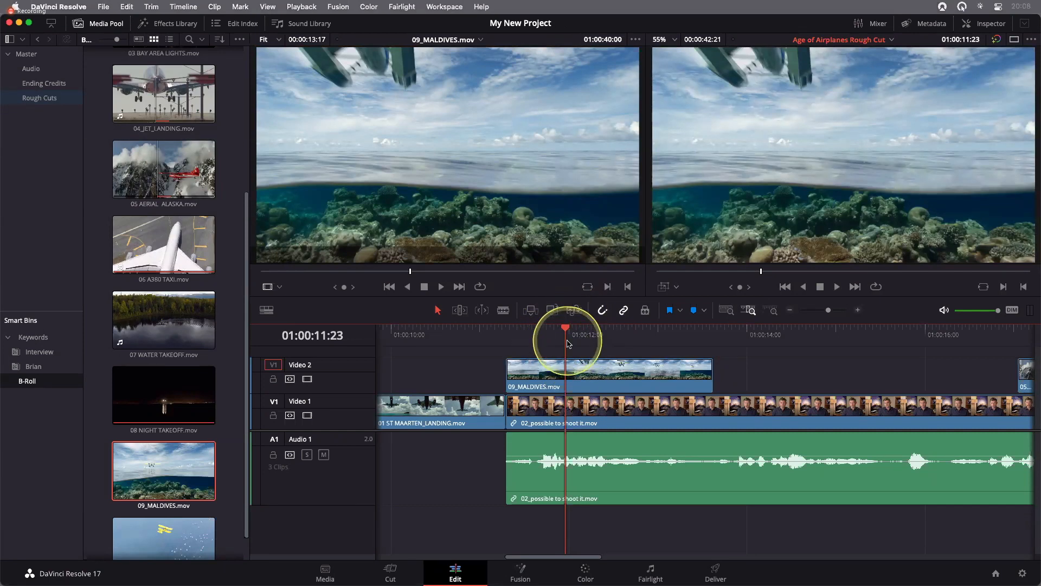
Fit the whole timeline in view and play the edit from 01:00:10:01 through the replaced Maldives clip
{"action": "left_click", "coordinate": [727, 311]}
{"action": "left_click", "coordinate": [523, 335]}
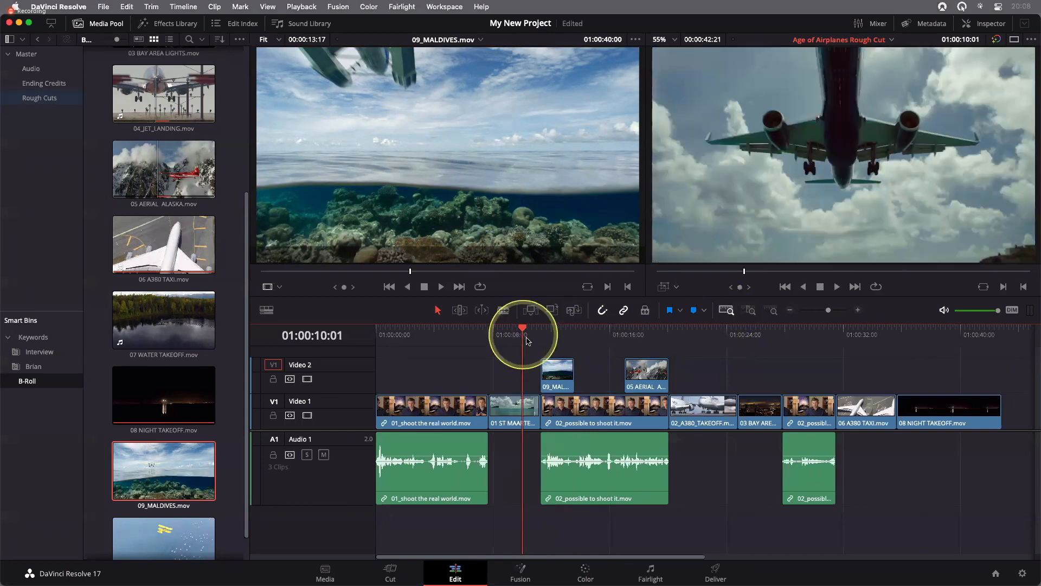
{"action": "key", "text": "space"}
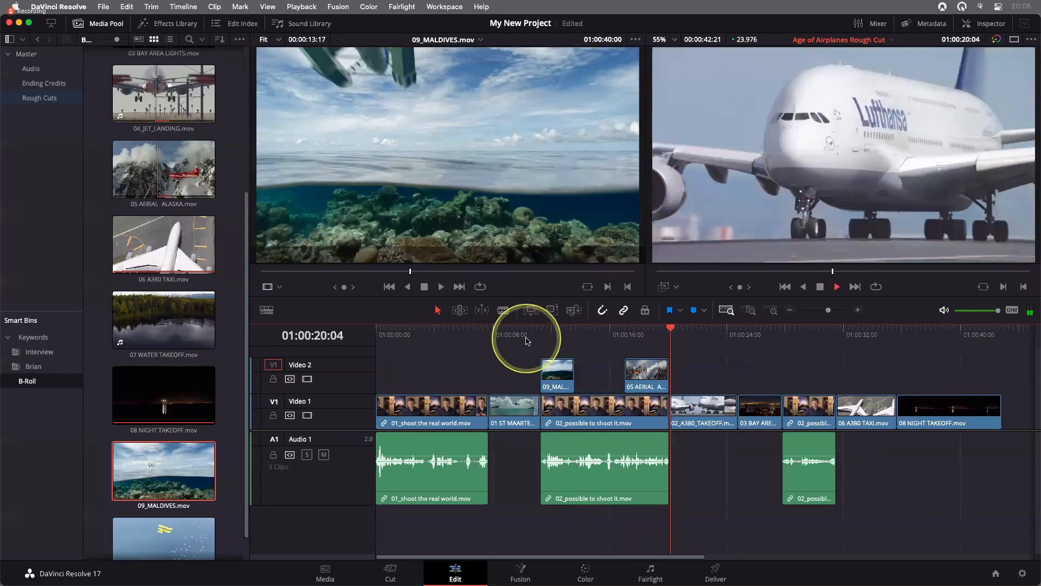
{"action": "key", "text": "space"}
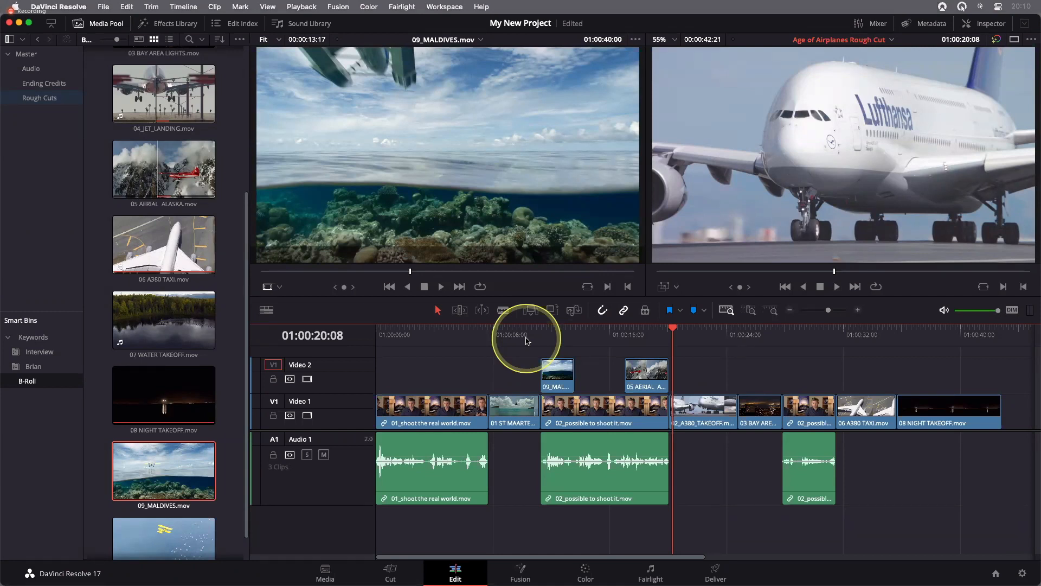
Switch to the Keynote presentation and go back to the "Assembling a Rough Cut" slide
{"action": "key", "text": "super+Tab"}
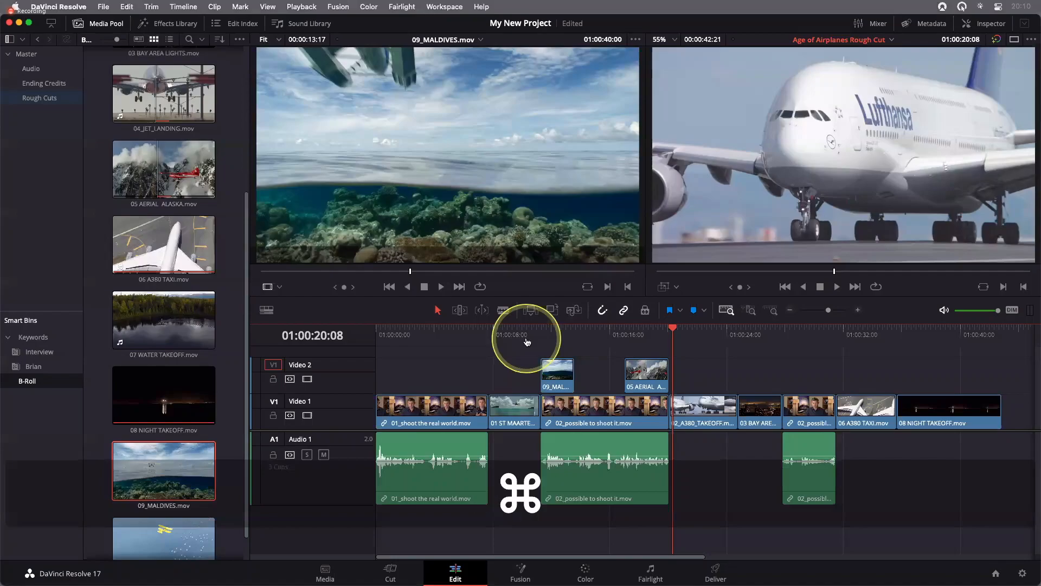
{"action": "key", "text": "Right"}
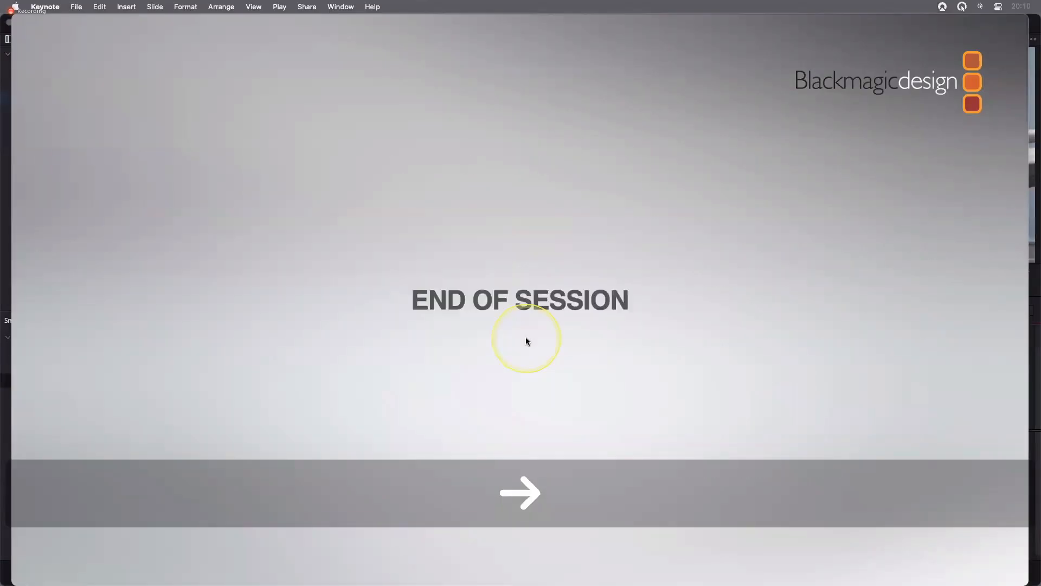
{"action": "key", "text": "Left"}
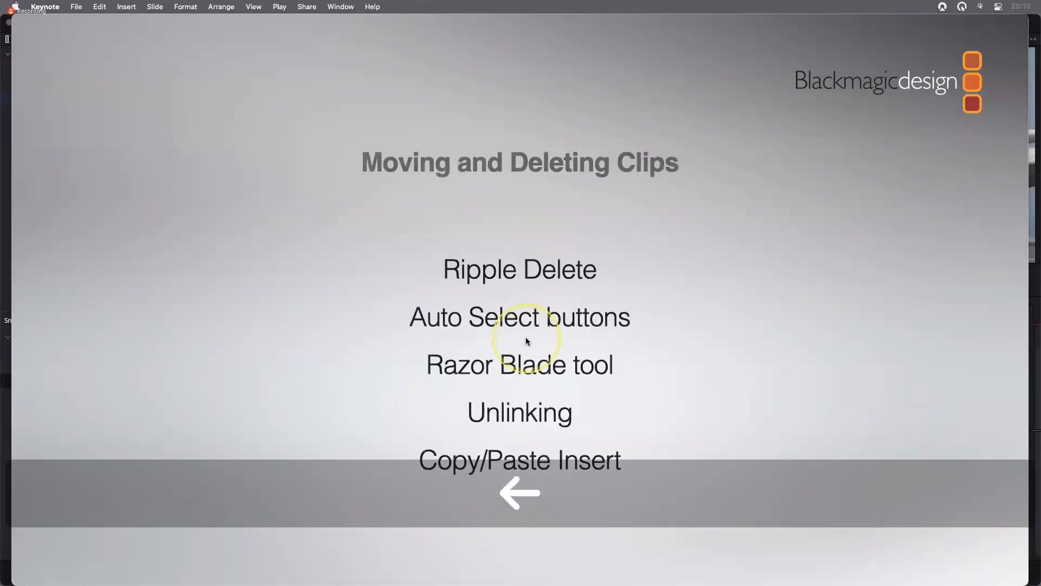
{"action": "key", "text": "Left"}
{"action": "key", "text": "Left"}
{"action": "key", "text": "Left"}
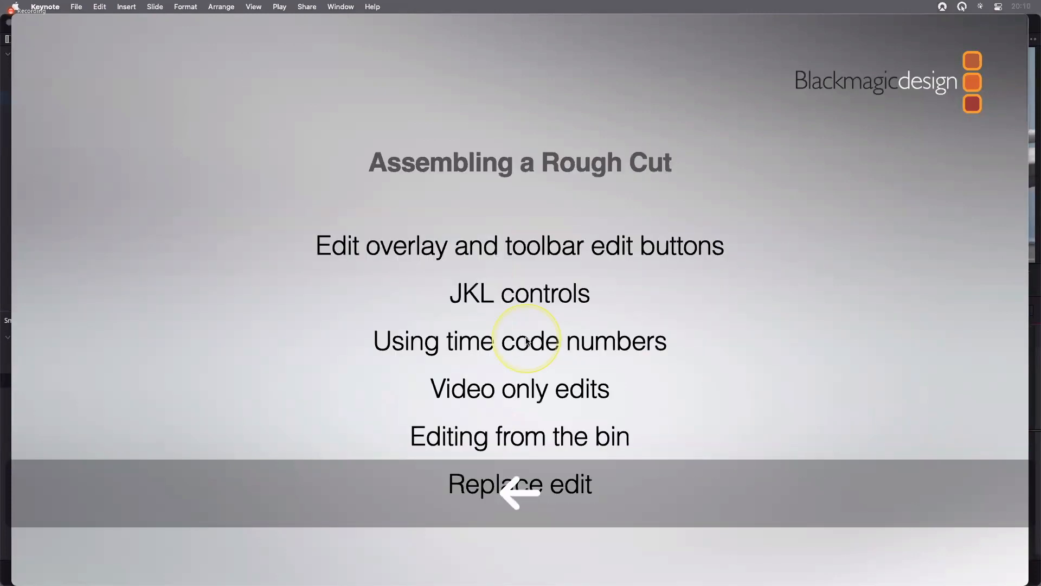